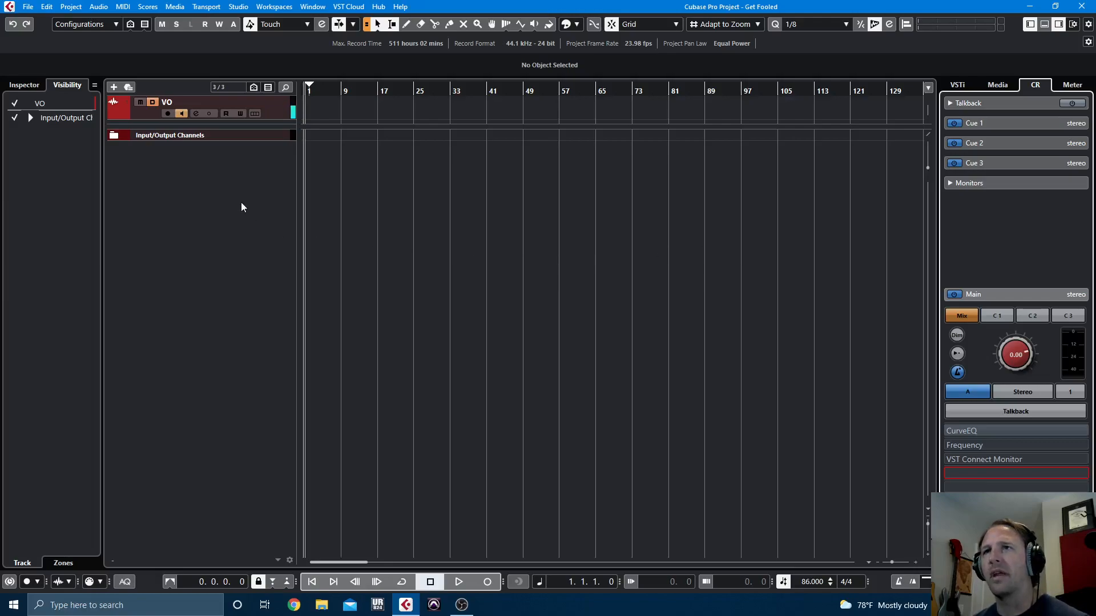
click(26, 8)
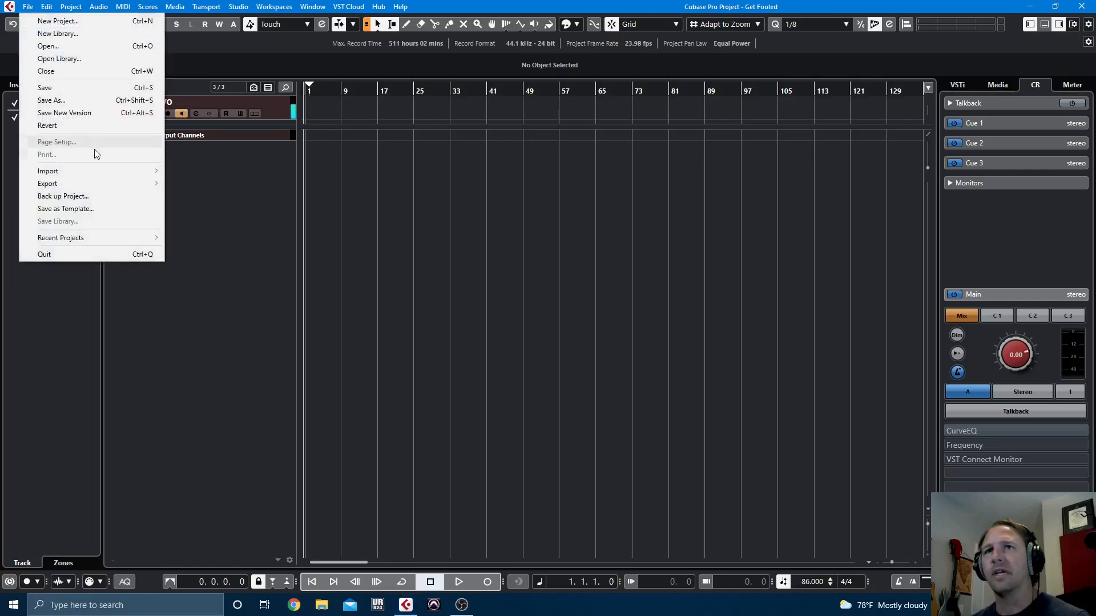
mouse_move(105, 176)
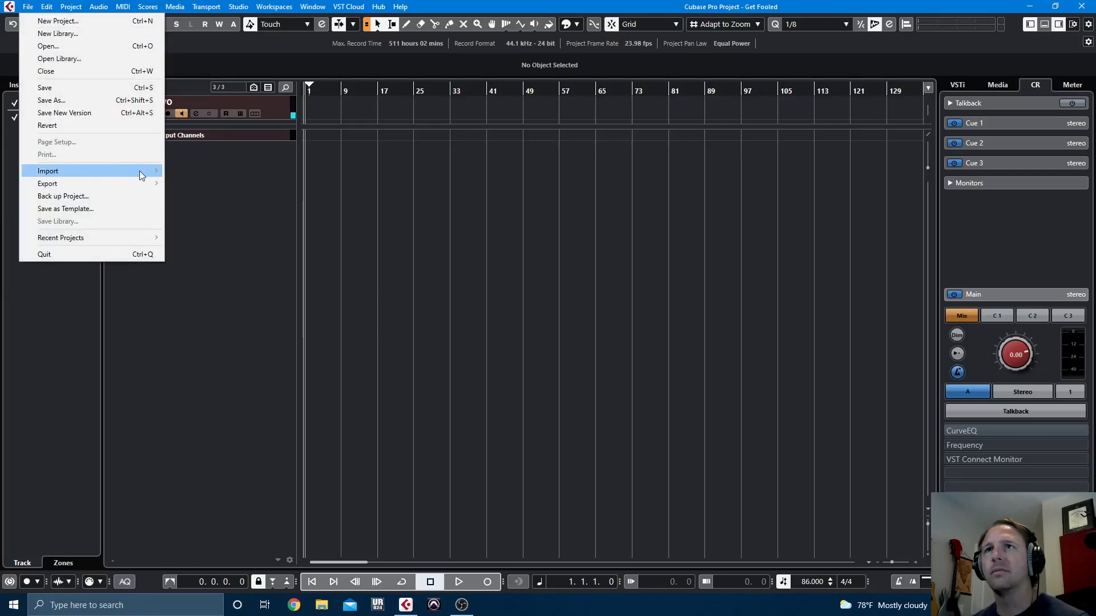
click(193, 172)
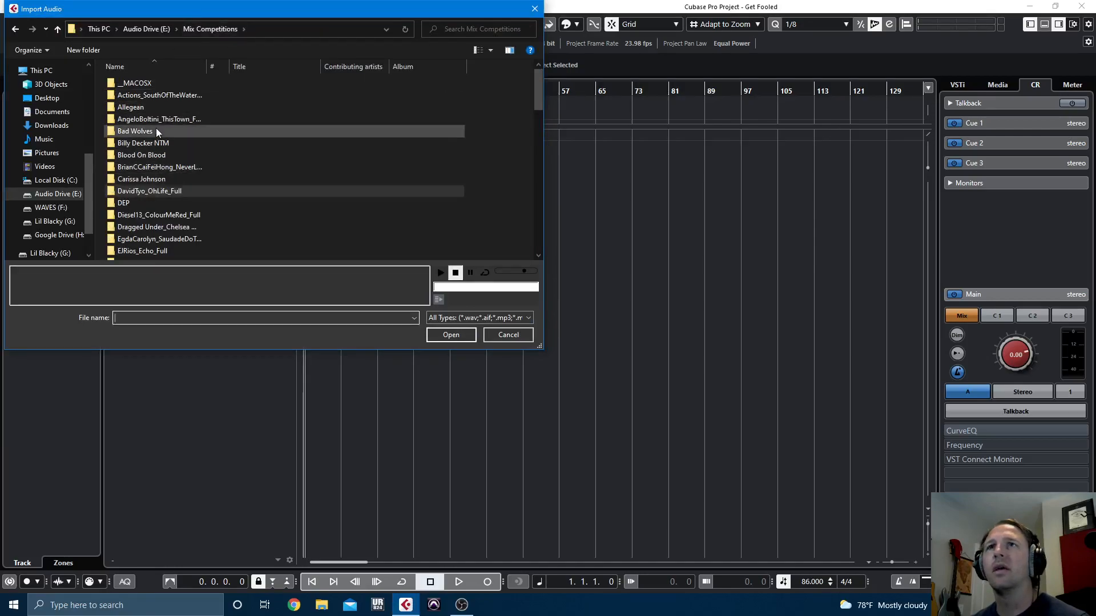
scroll(194, 188, down, 5)
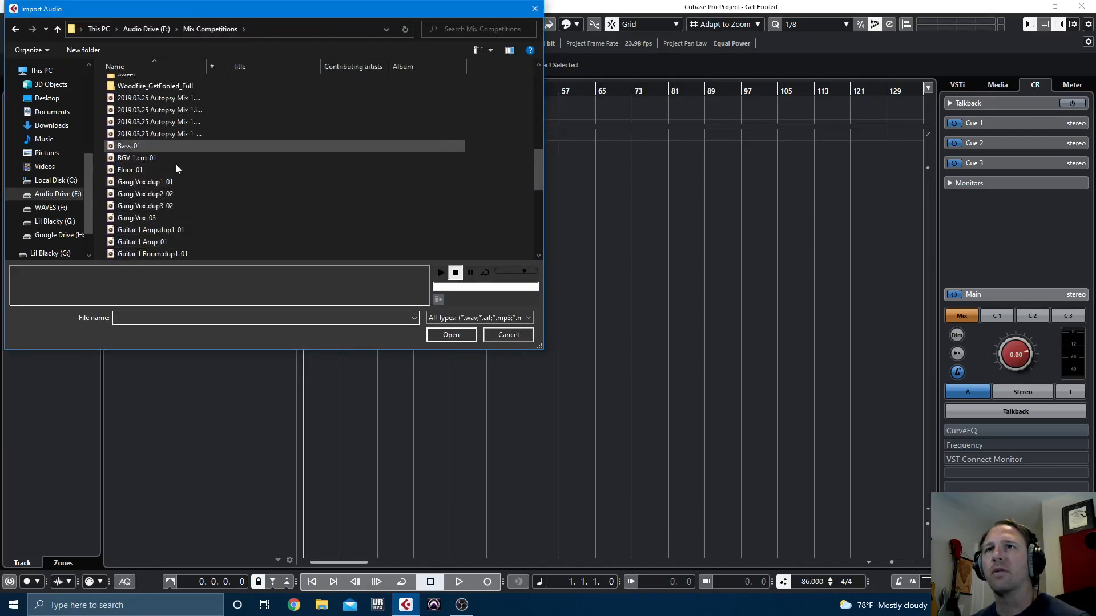
scroll(173, 156, down, 3)
double_click(155, 150)
click(172, 121)
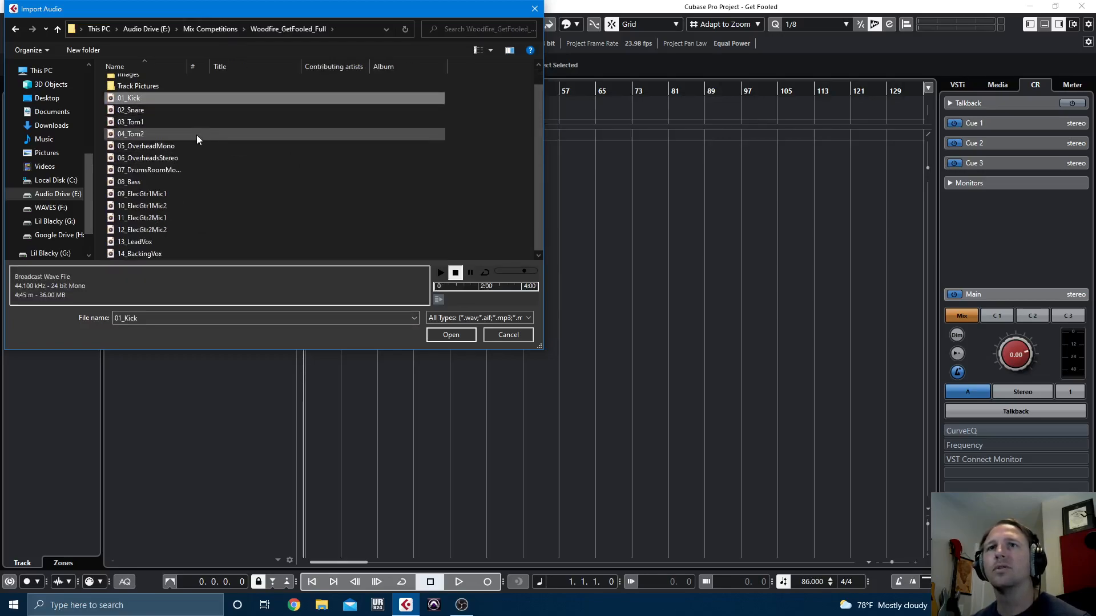
scroll(177, 254, down, 1)
shift+click(172, 254)
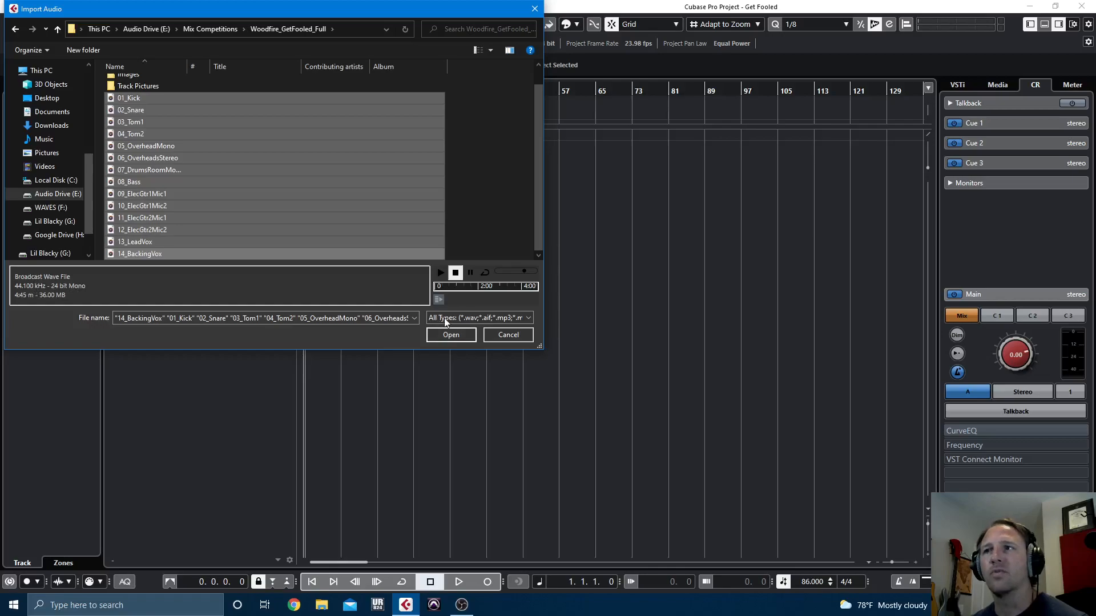
click(494, 337)
Check the project's sample rate and bit depth in the Project Setup
key(shift+s)
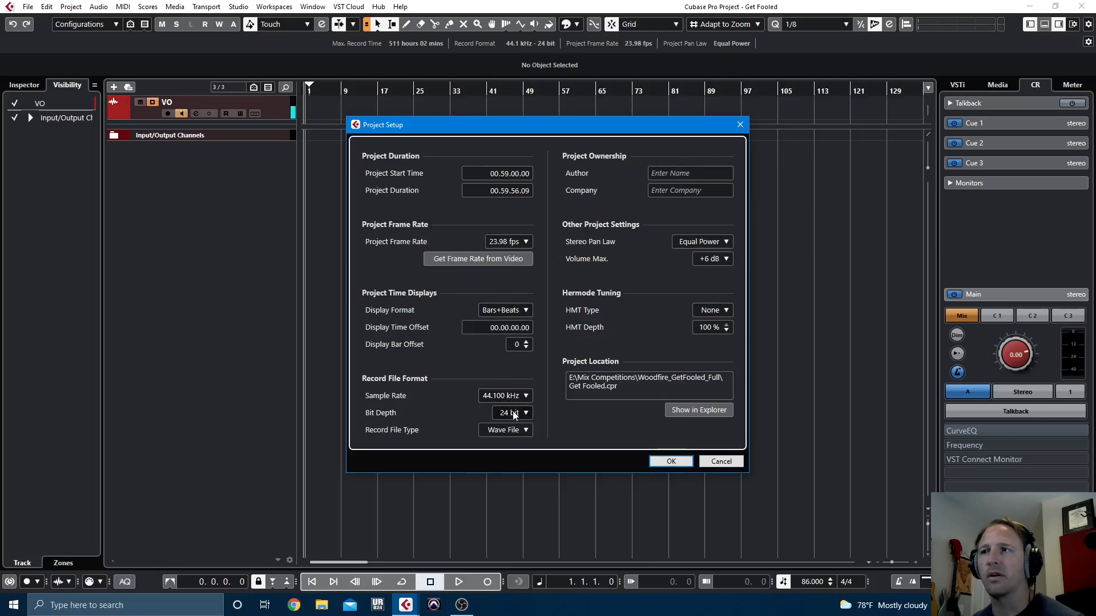
click(722, 463)
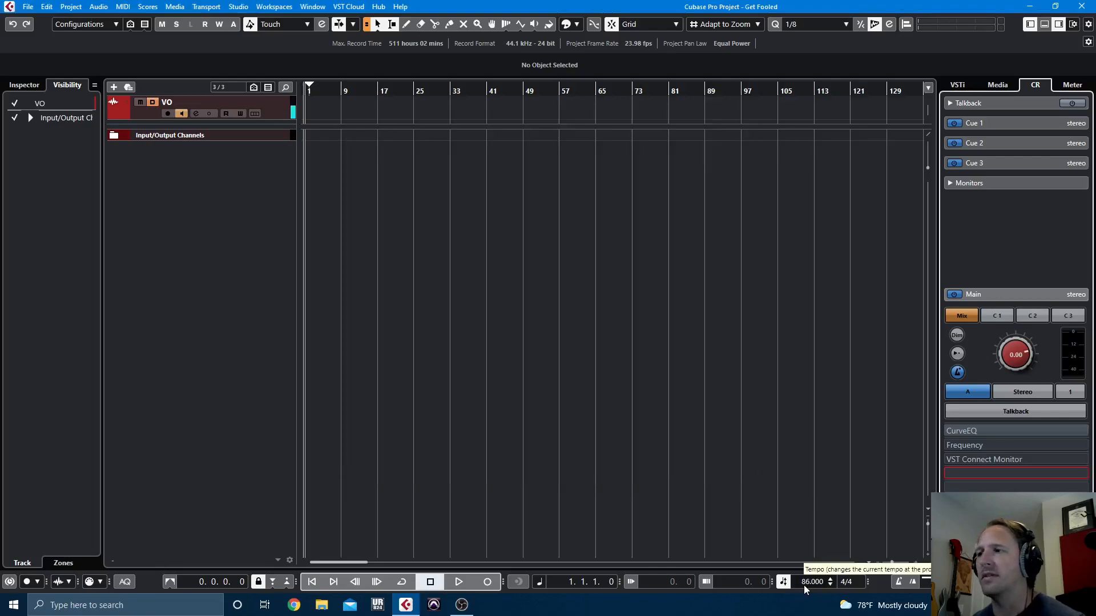
Import 01_Kick through 14_BackingVox from the Woodfire_GetFooled_Full folder, copying the files to the project folder and placing each on a different track
click(28, 7)
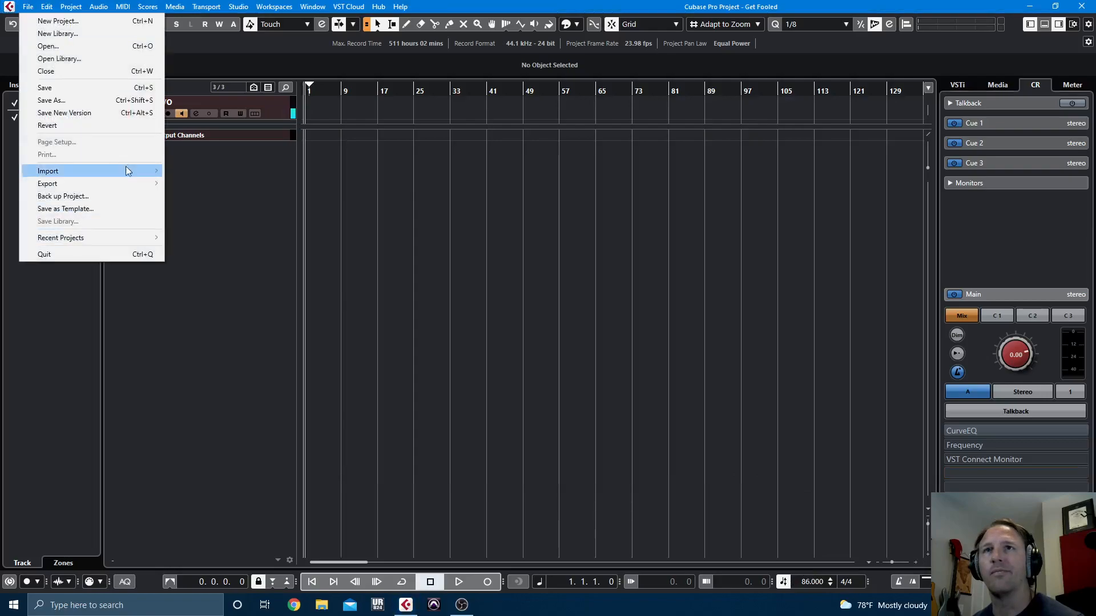
mouse_move(125, 173)
click(207, 170)
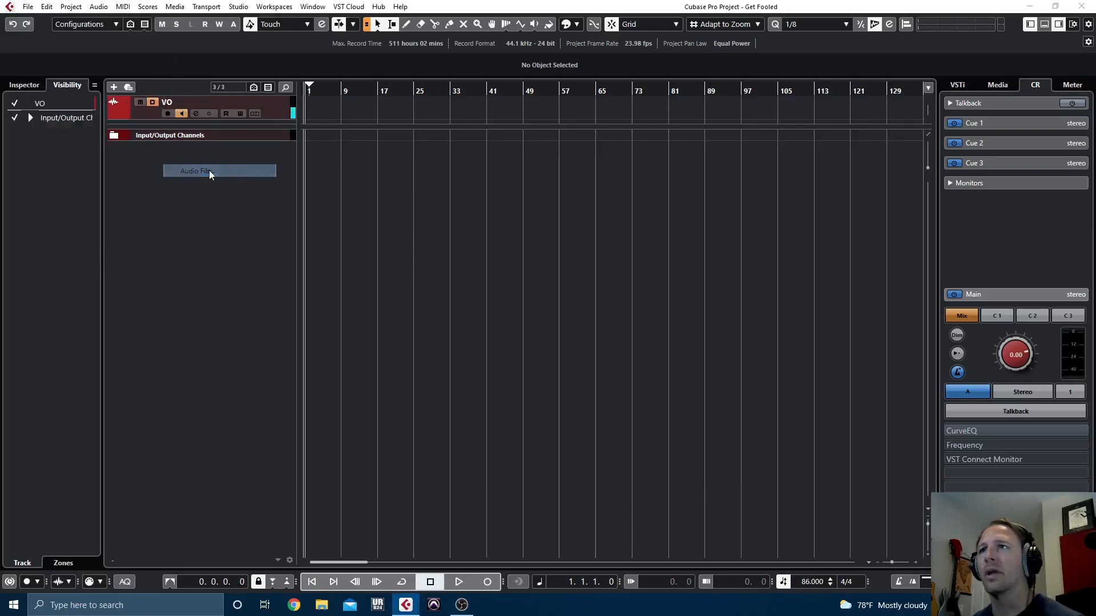
click(210, 28)
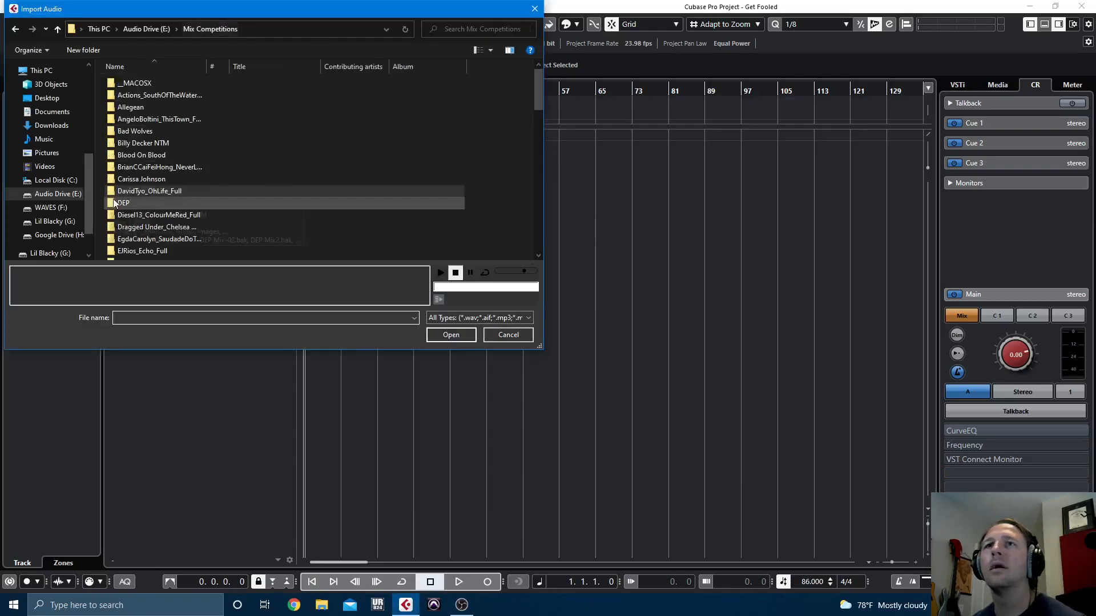
scroll(137, 188, down, 7)
double_click(137, 187)
click(146, 118)
scroll(171, 171, down, 1)
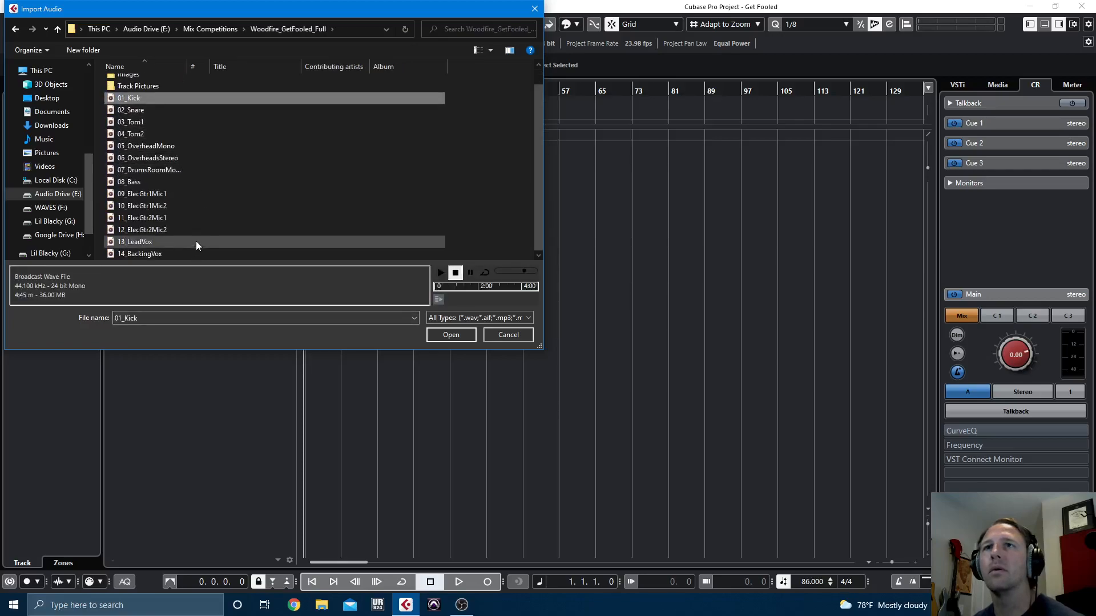
shift+click(189, 252)
click(450, 335)
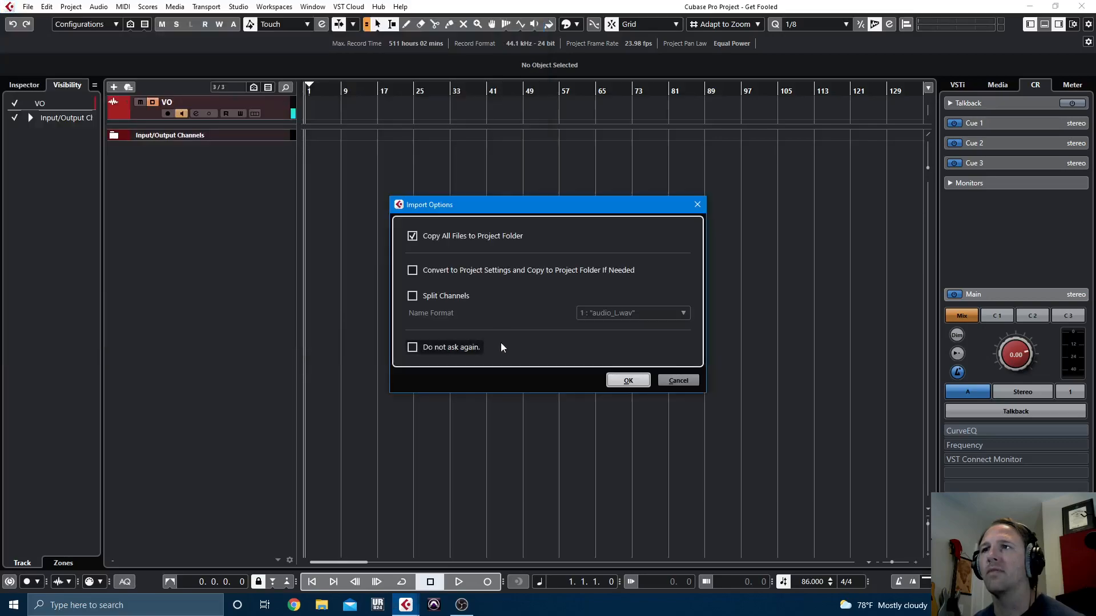
click(629, 381)
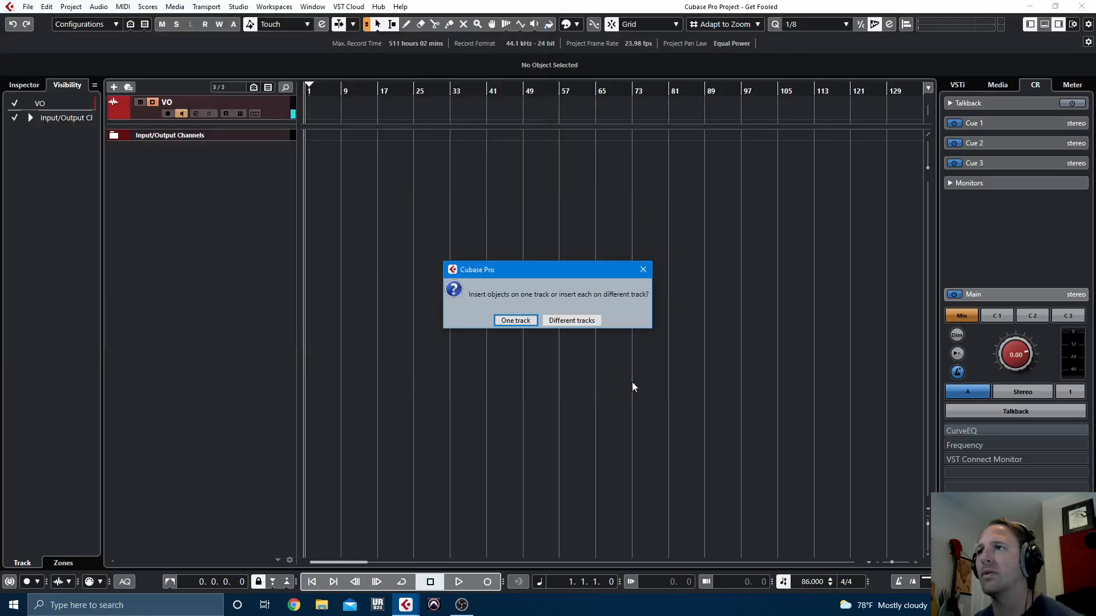
click(571, 321)
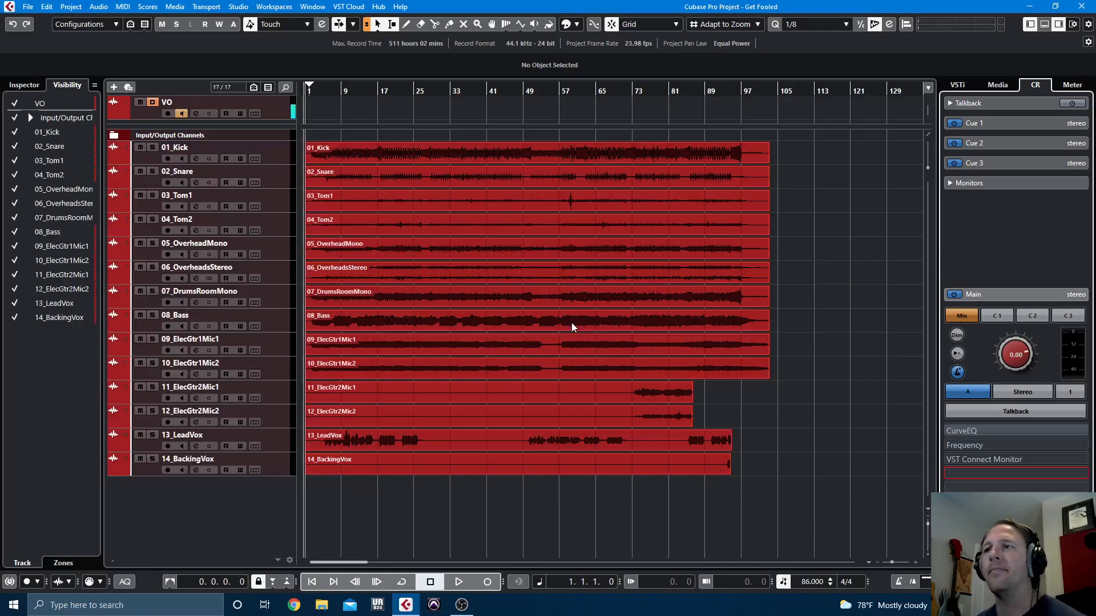
Rewind towards the beginning of the song and start playback
key(KP_Add)
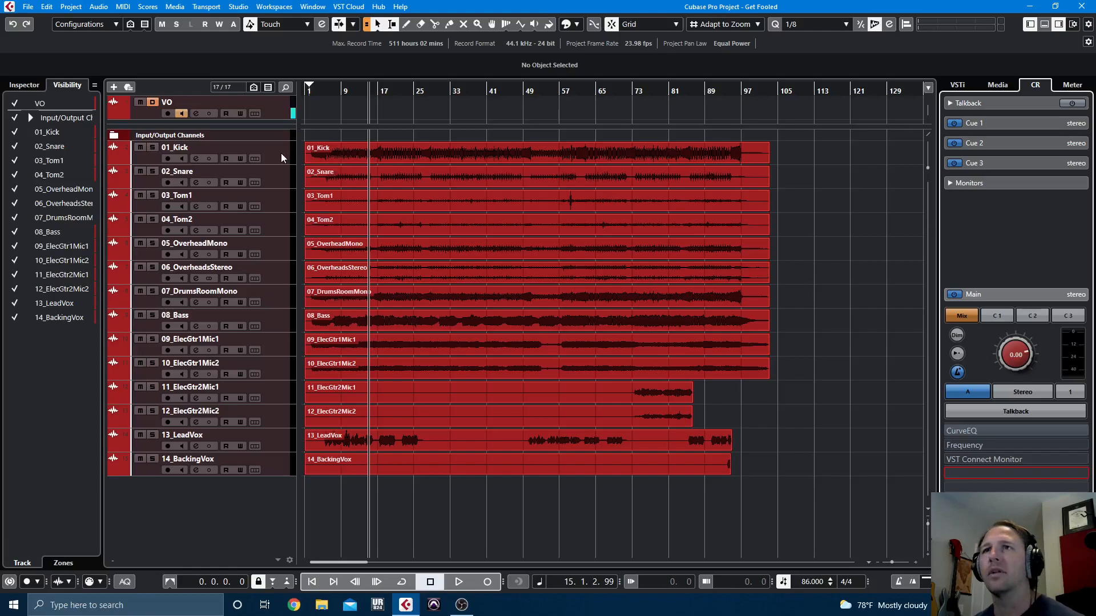
key(KP_Subtract)
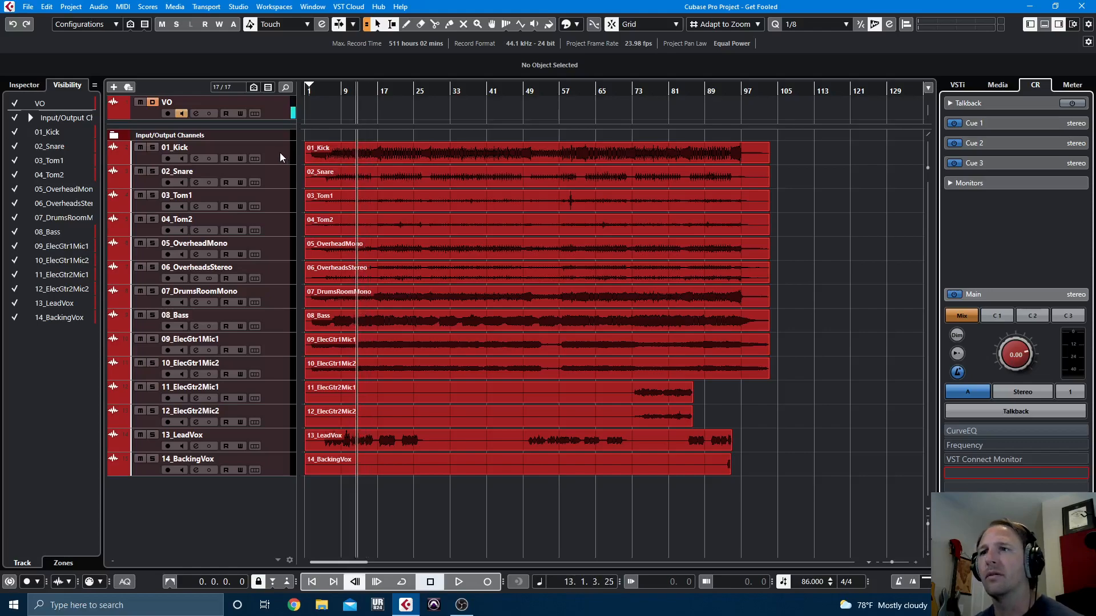
key(space)
Colour the drum tracks, 01_Kick through 07_DrumsRoomMono, orange
click(280, 153)
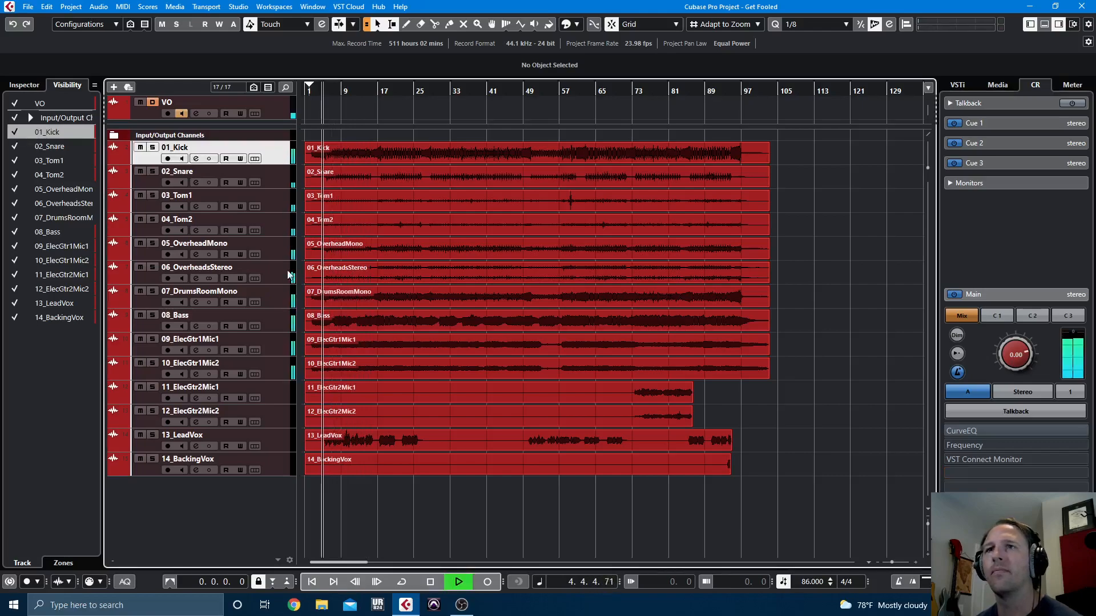
shift+click(281, 299)
click(576, 24)
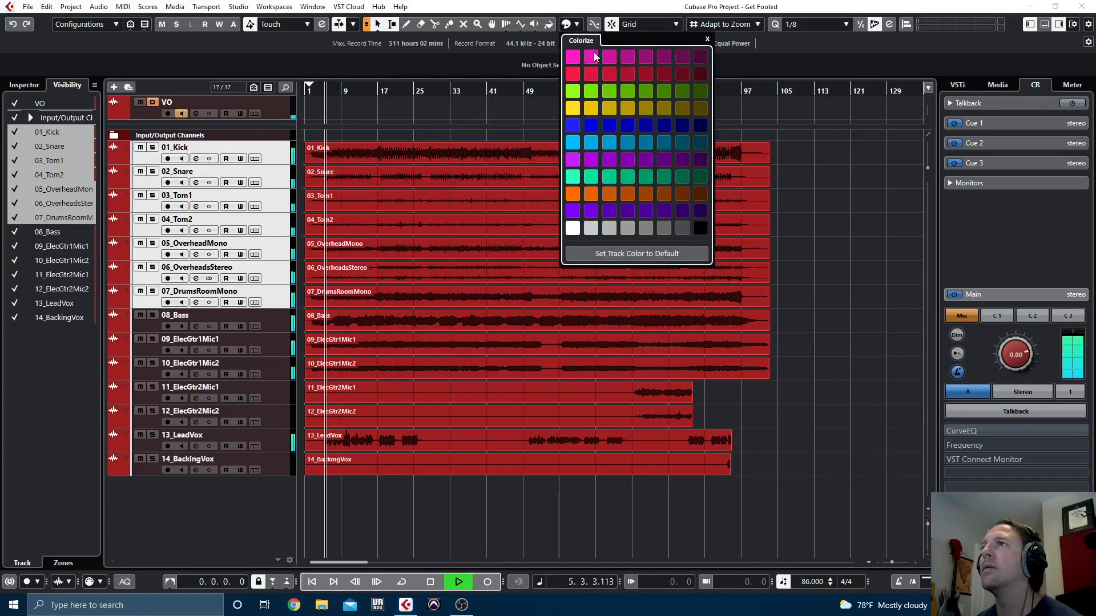
click(630, 194)
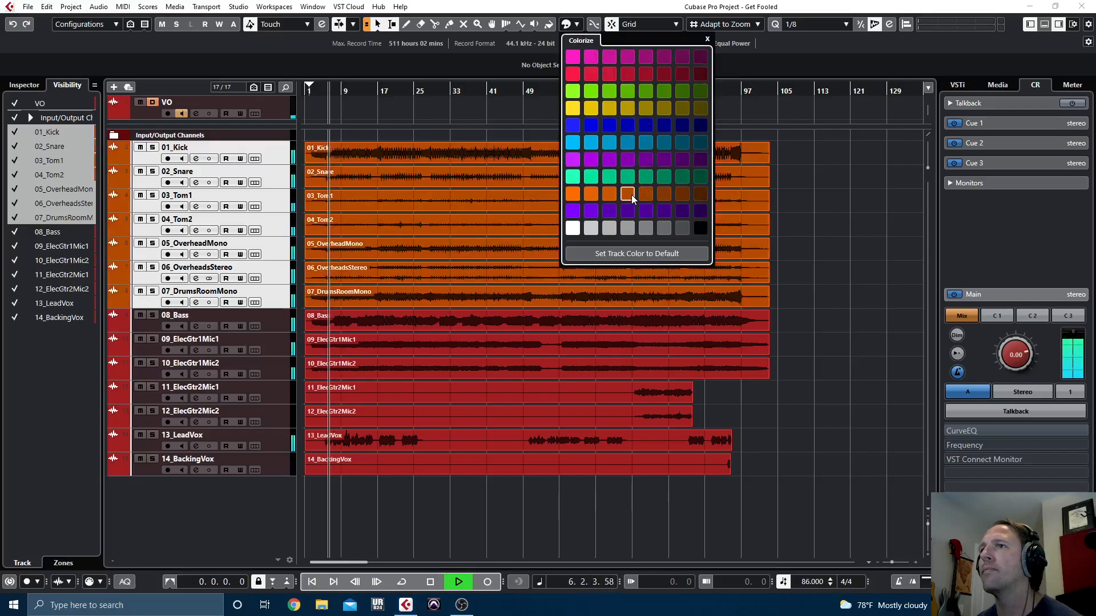
Colour the 08_Bass track dark cyan blue
click(285, 323)
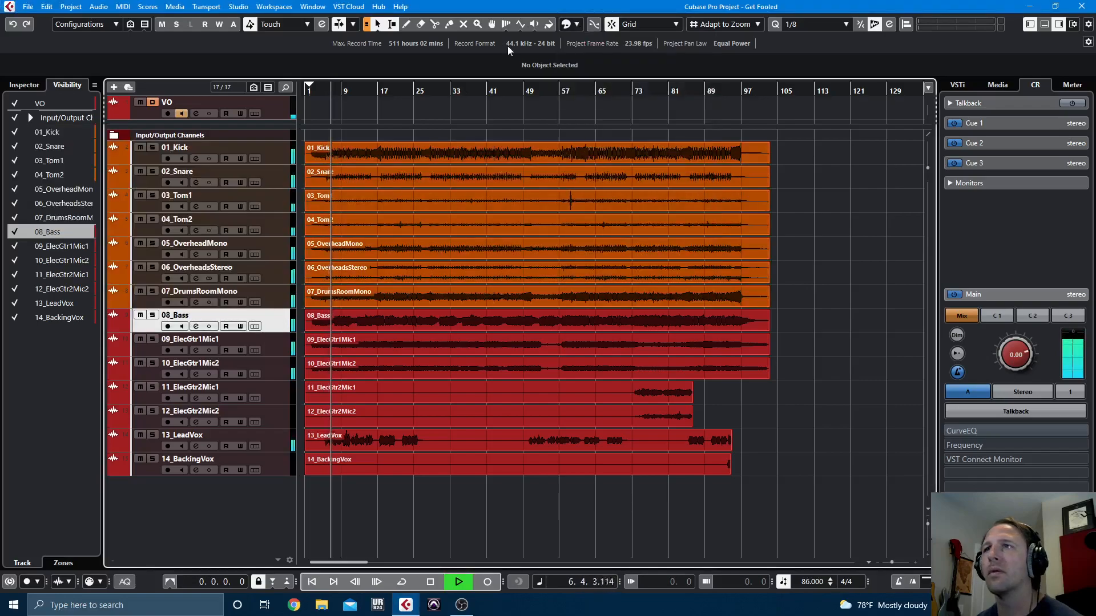
click(576, 24)
click(662, 142)
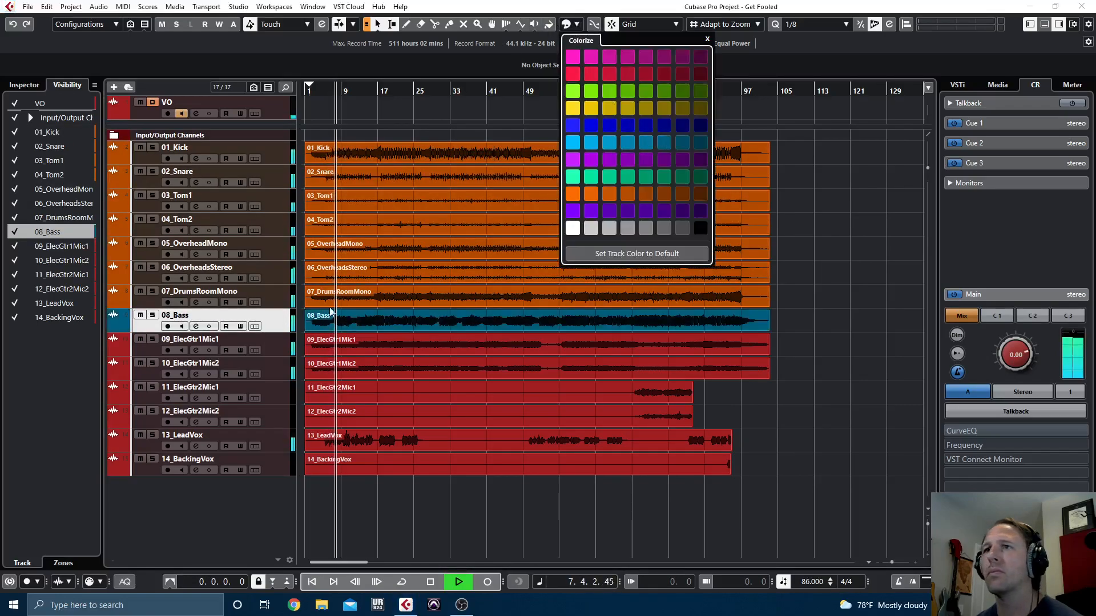
Colour the 09_ElecGtr1Mic1 and 10_ElecGtr1Mic2 tracks dark green
click(277, 349)
shift+click(278, 371)
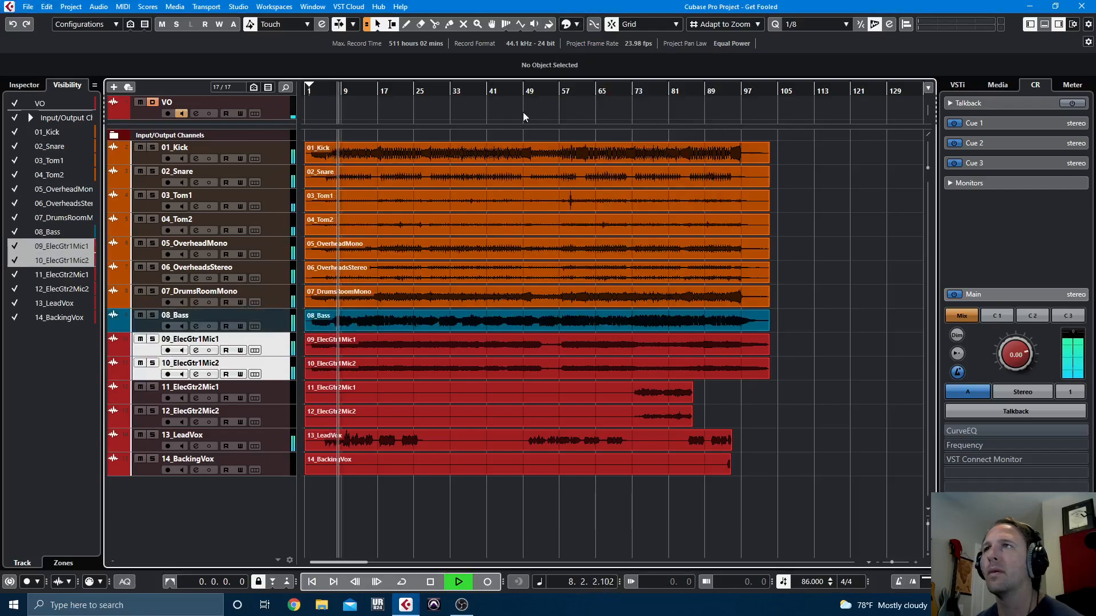
click(577, 24)
click(662, 93)
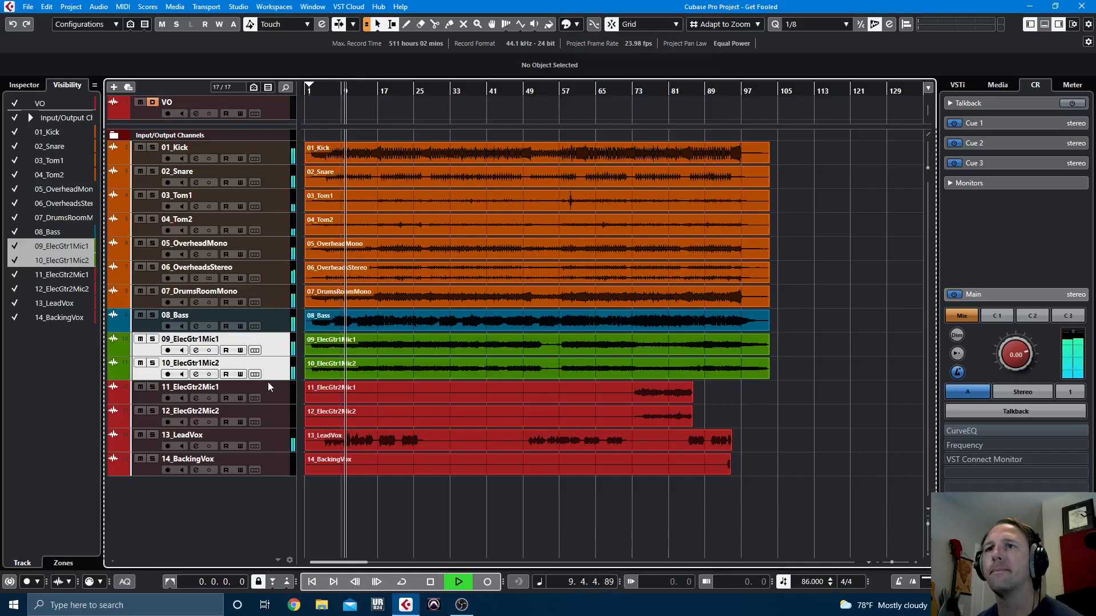
Colour the 11_ElecGtr2Mic1 and 12_ElecGtr2Mic2 tracks bright green
click(278, 396)
shift+click(279, 416)
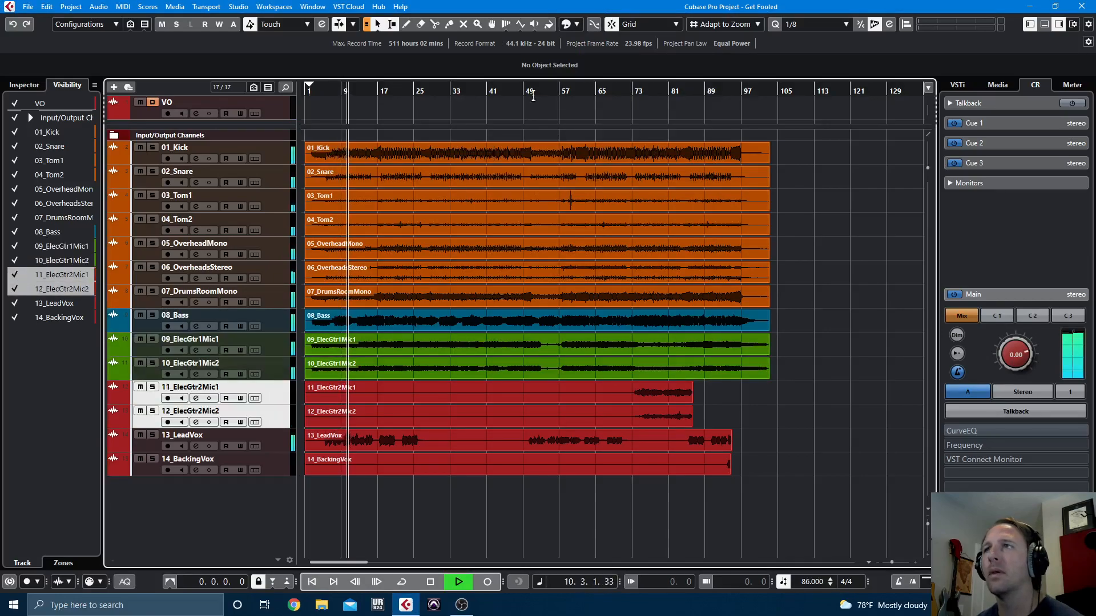
click(577, 24)
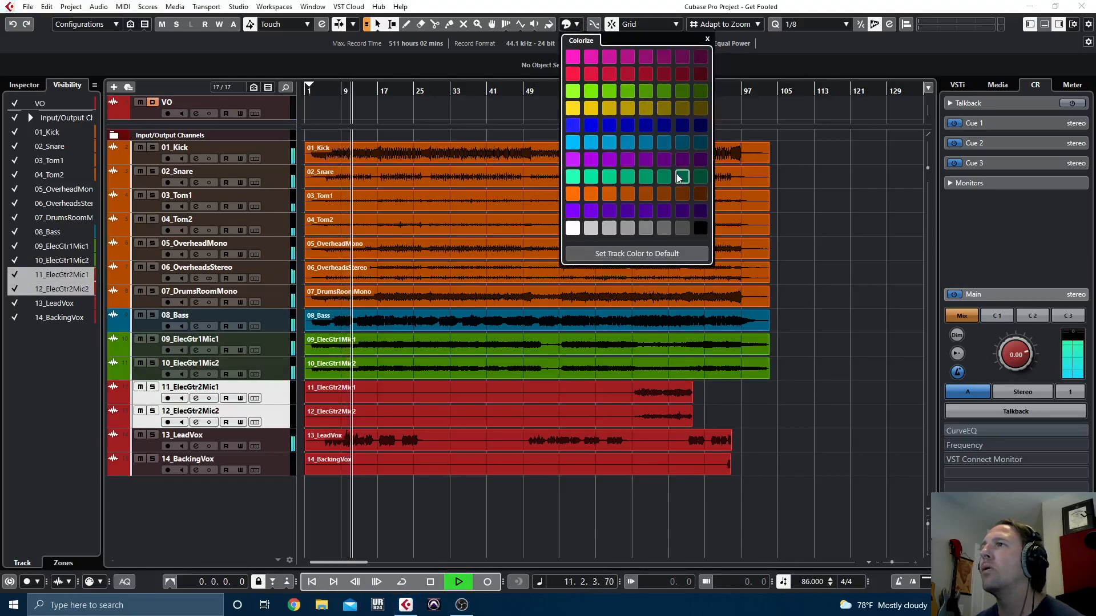
click(609, 91)
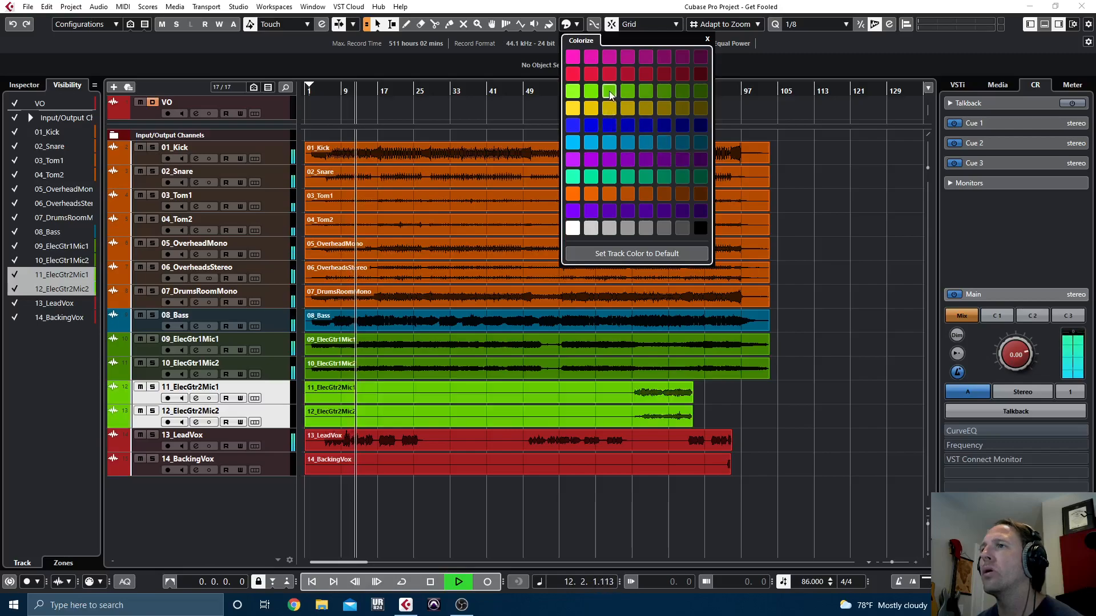
Colour the 13_LeadVox and 14_BackingVox tracks bright pink
click(274, 446)
shift+click(274, 457)
click(577, 26)
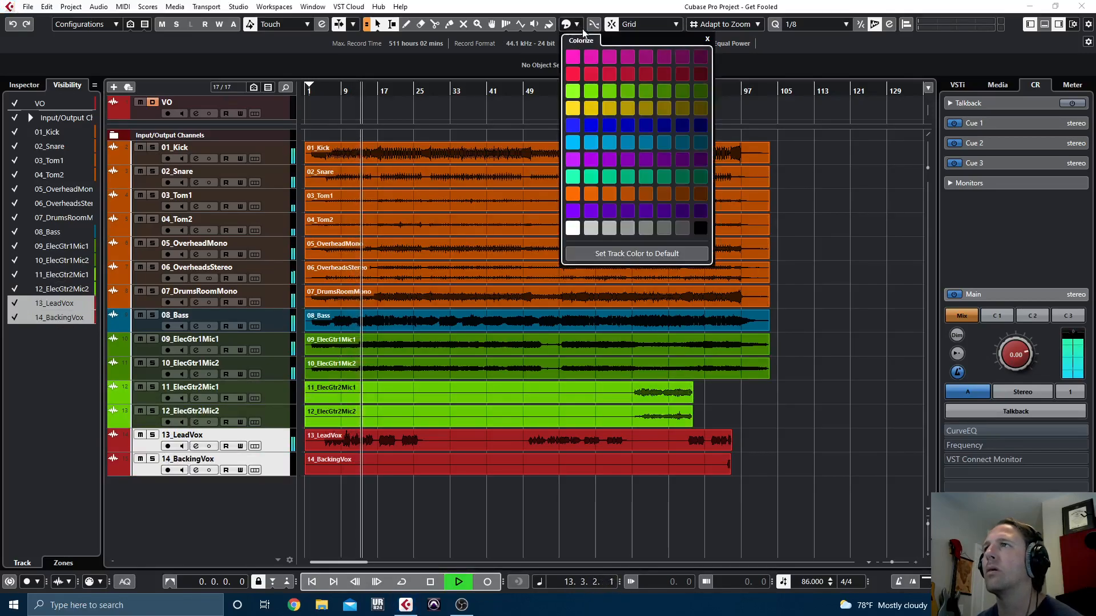
click(573, 57)
click(767, 449)
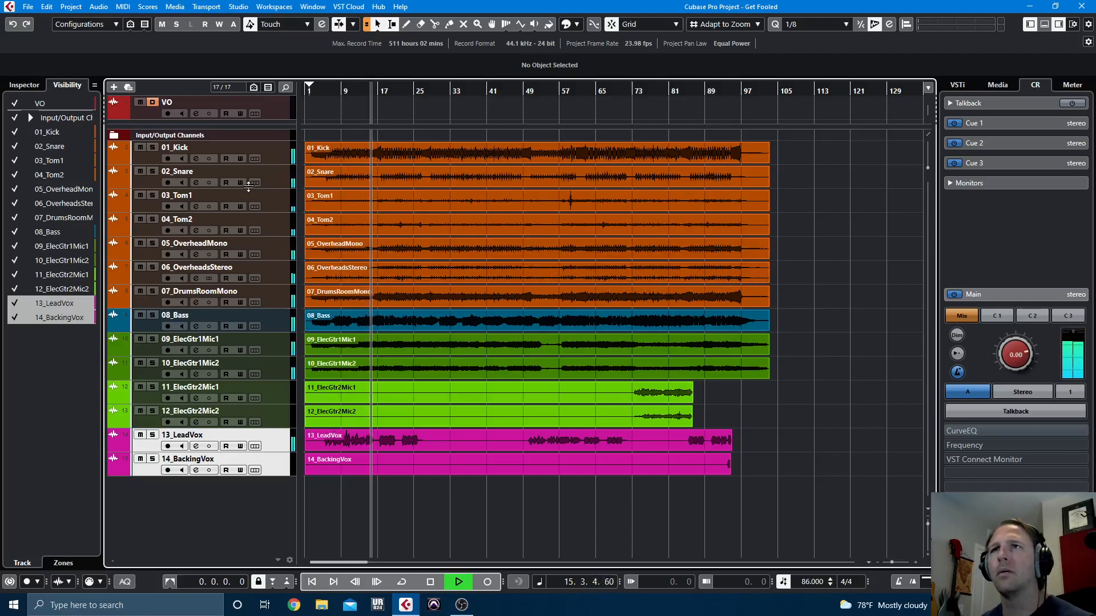
Audition each drum track in solo during playback, from 01_Kick through 07_DrumsRoomMono
click(153, 147)
click(153, 148)
click(153, 171)
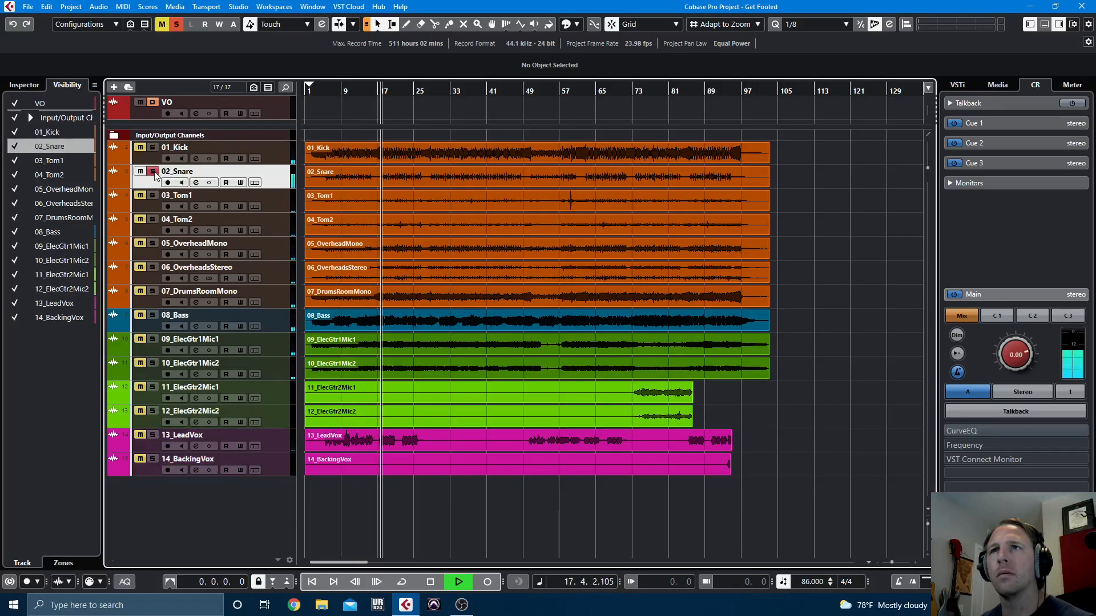
click(153, 195)
click(153, 219)
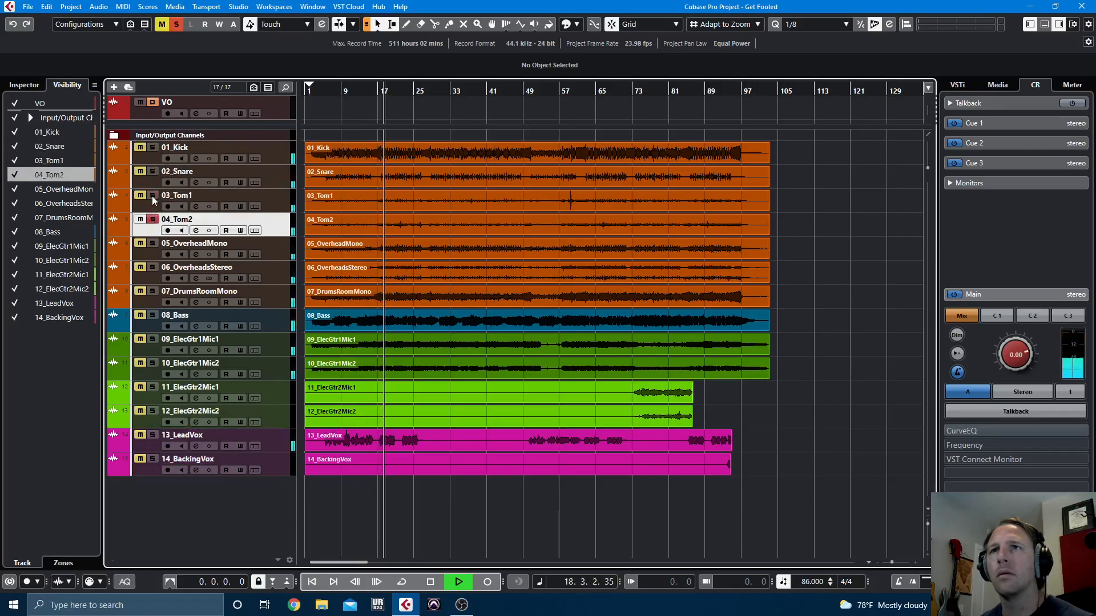
click(153, 244)
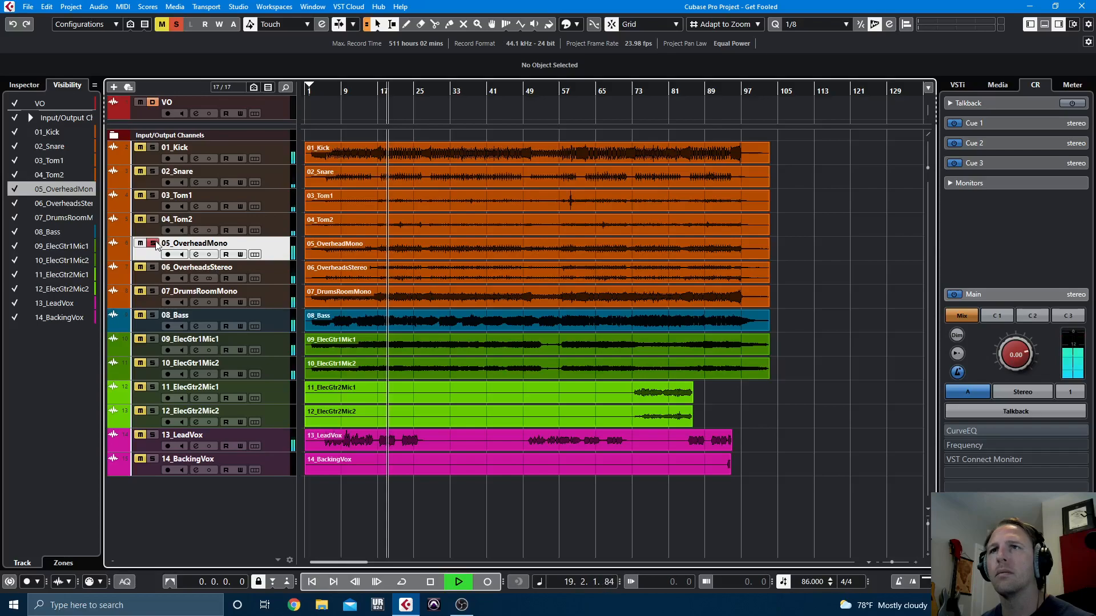
click(153, 267)
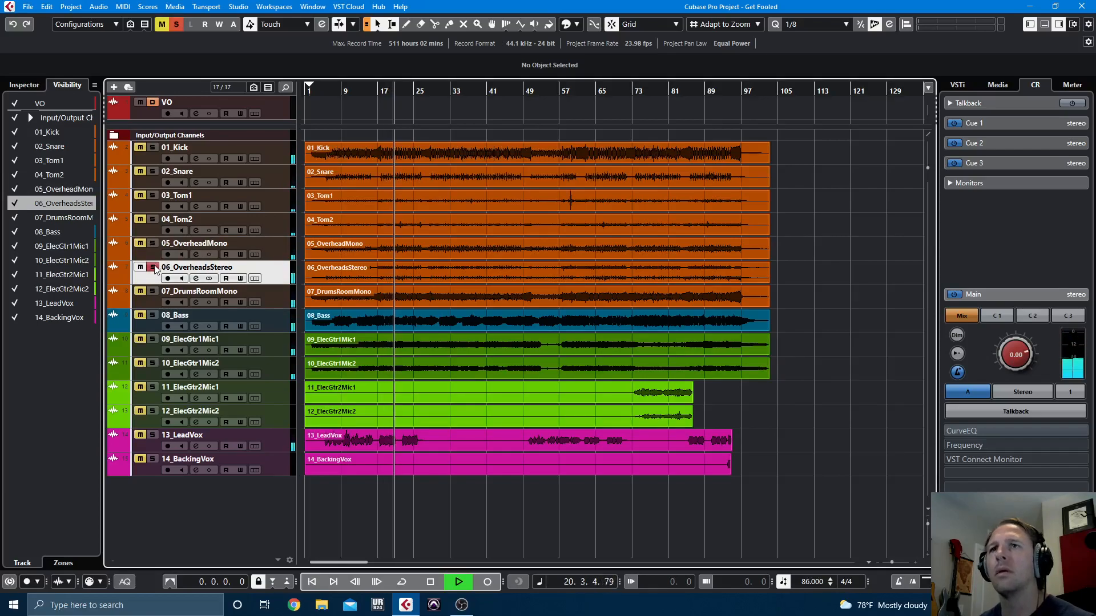
key(Down)
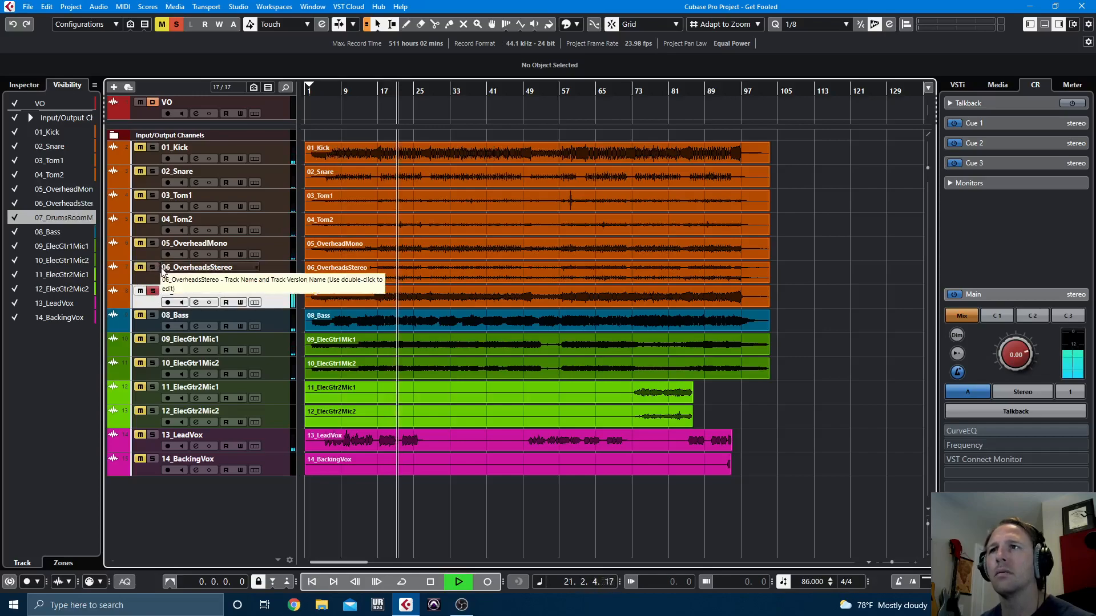
Audition 08_Bass in solo, followed by 09_ElecGtr1Mic1 and 10_ElecGtr1Mic2, comparing the two guitar mics
click(152, 315)
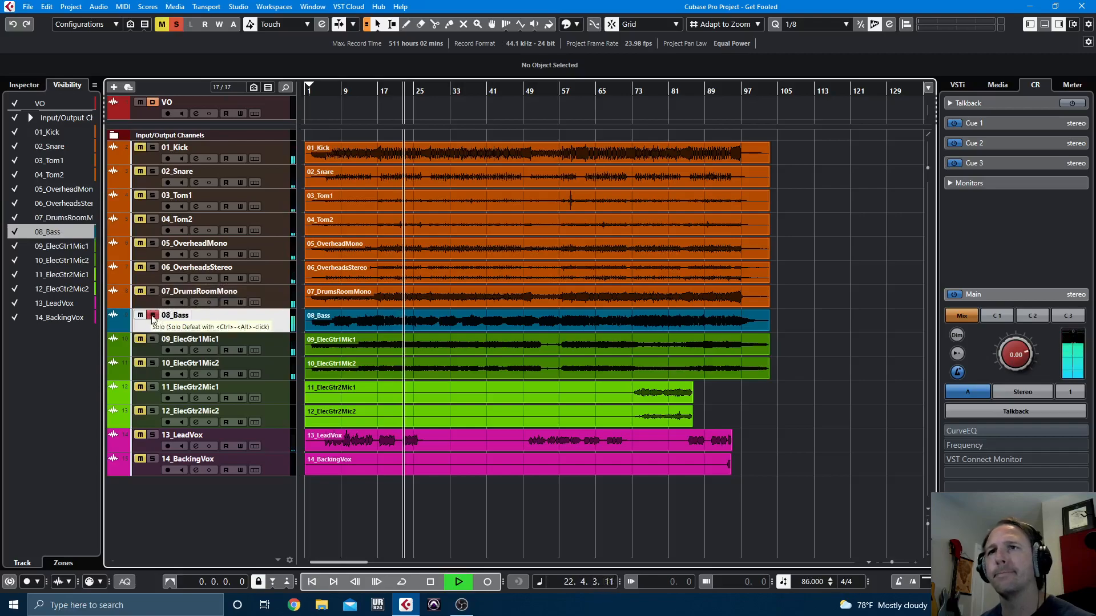
click(152, 339)
click(153, 363)
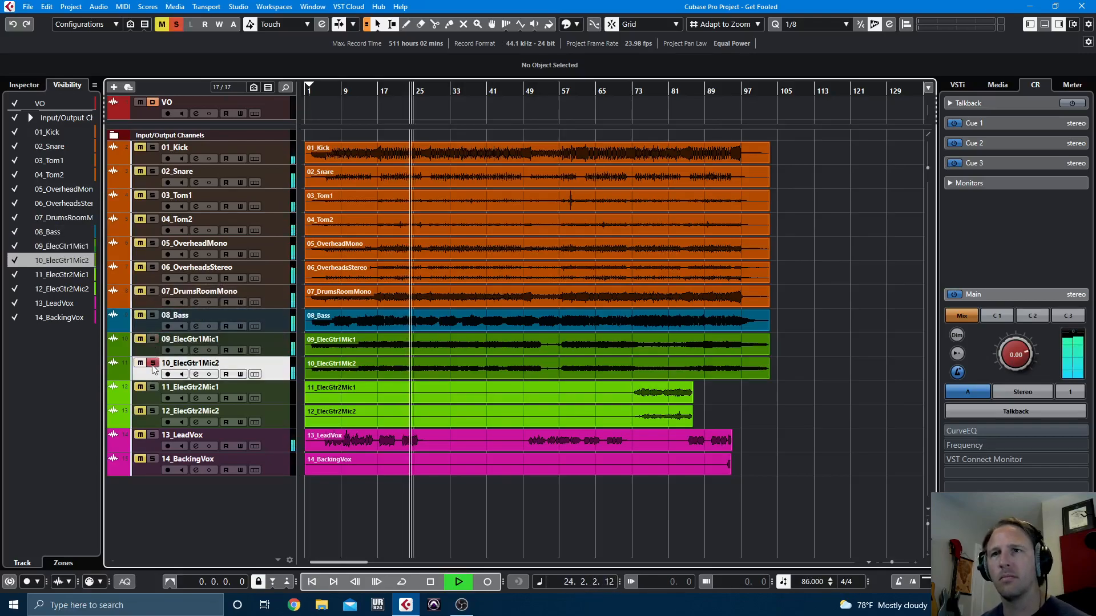
click(153, 341)
click(153, 341)
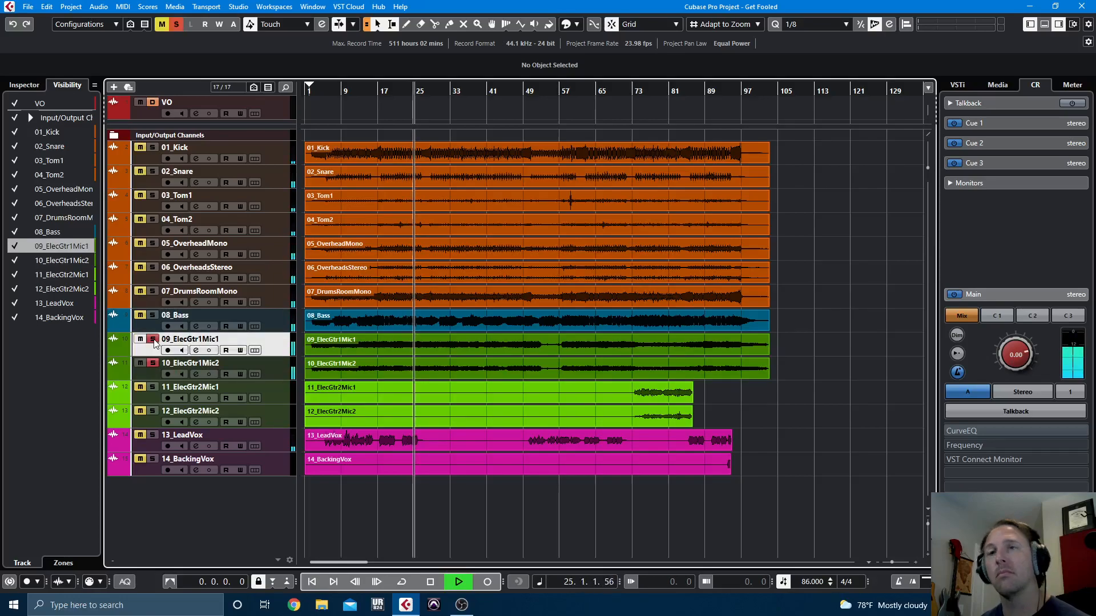
click(153, 363)
Audition 11_ElecGtr2Mic1 and 12_ElecGtr2Mic2 in solo from around bar 76, clear the solos and stop playback
click(153, 387)
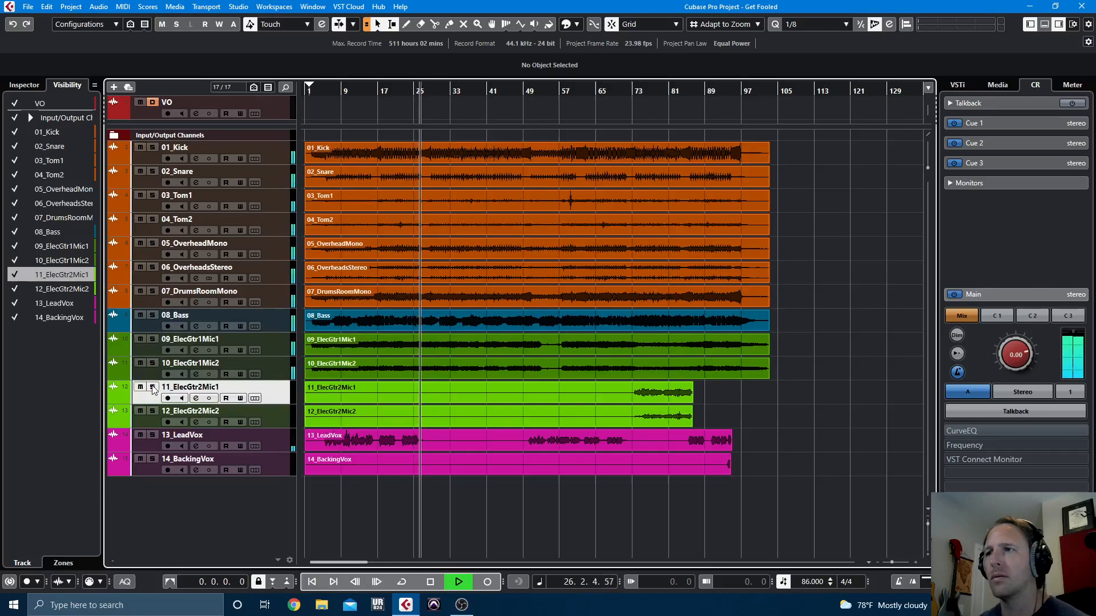
key(KP_Add)
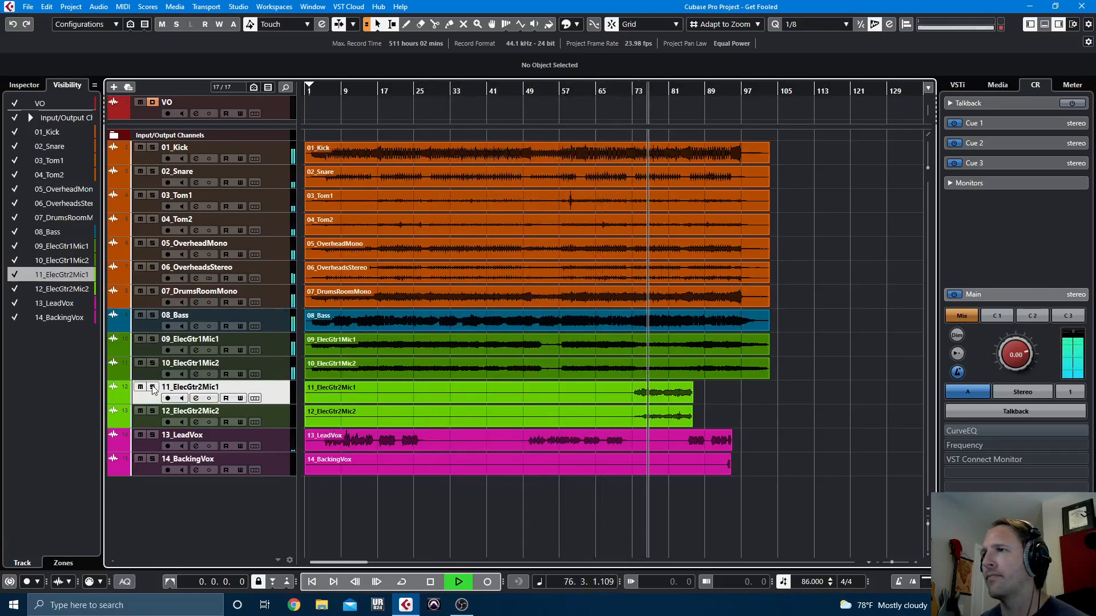
click(152, 388)
click(153, 388)
click(153, 411)
click(153, 387)
click(152, 388)
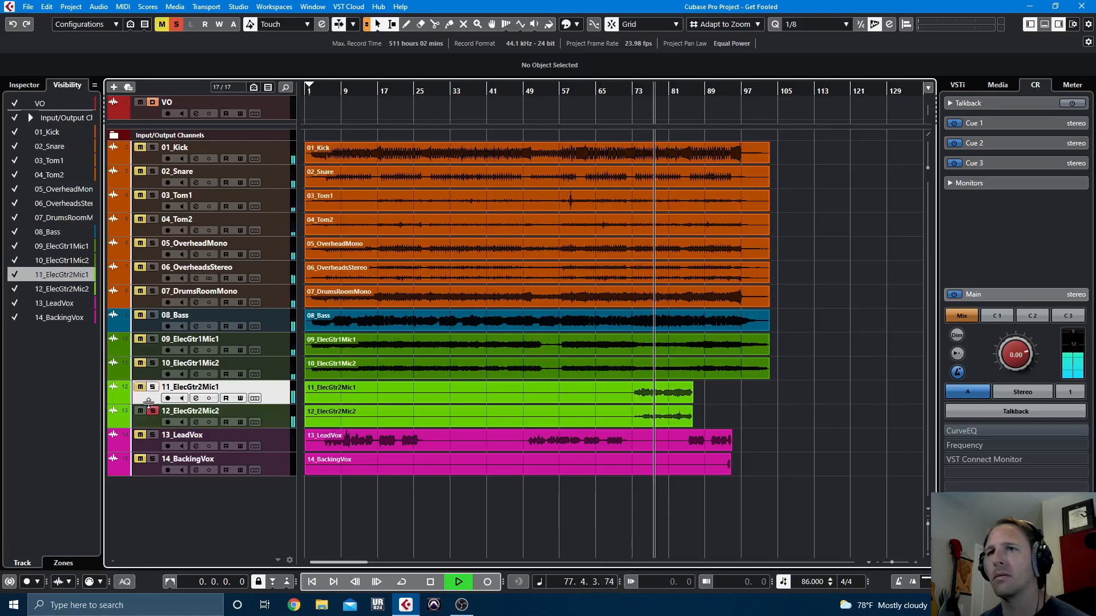
click(152, 411)
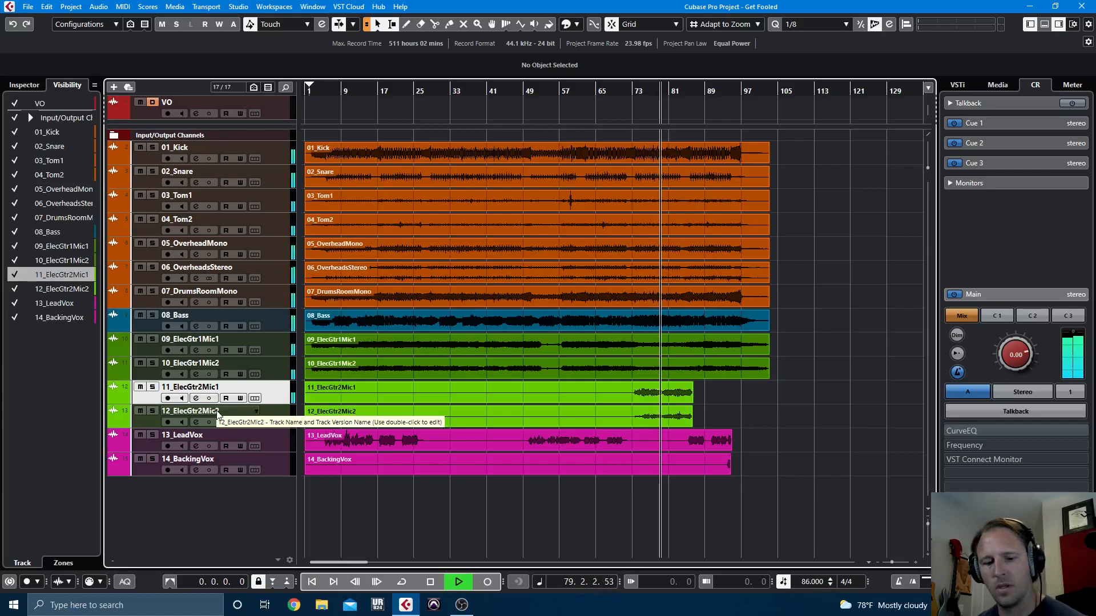
key(space)
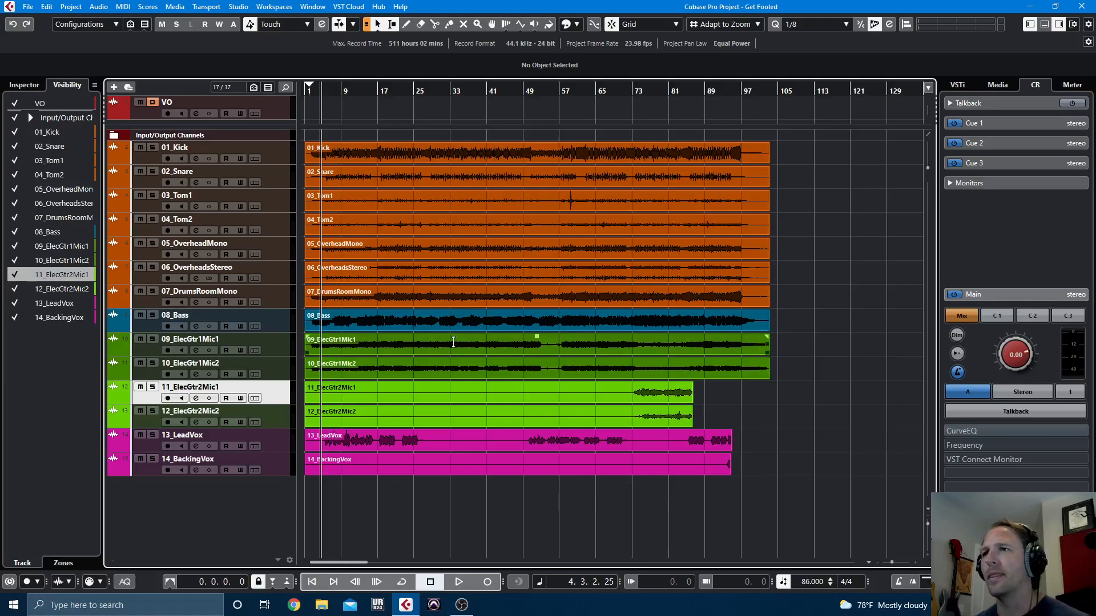
Solo 09_ElecGtr1Mic1 for a brief playback, turn on monitoring for the VO track and clear the guitar solo
click(271, 346)
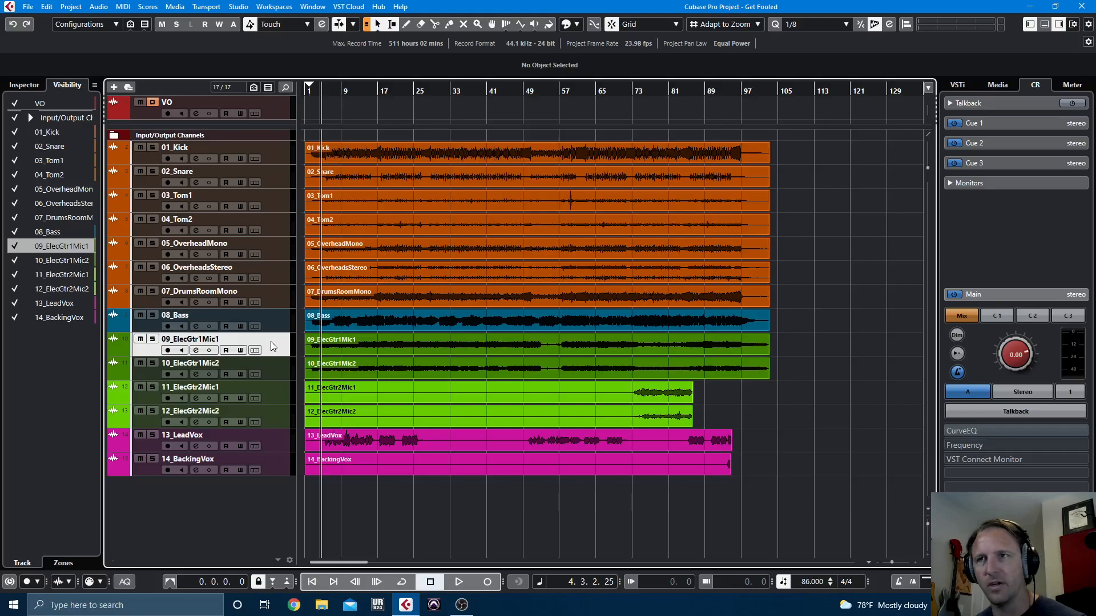
key(s)
key(space)
key(space)
click(182, 114)
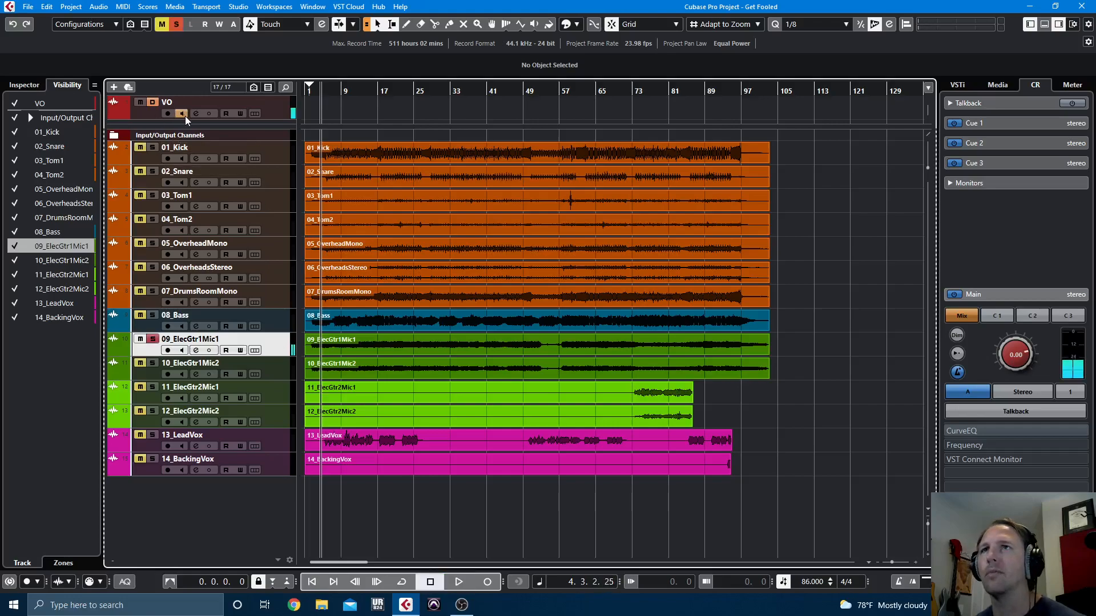
click(152, 339)
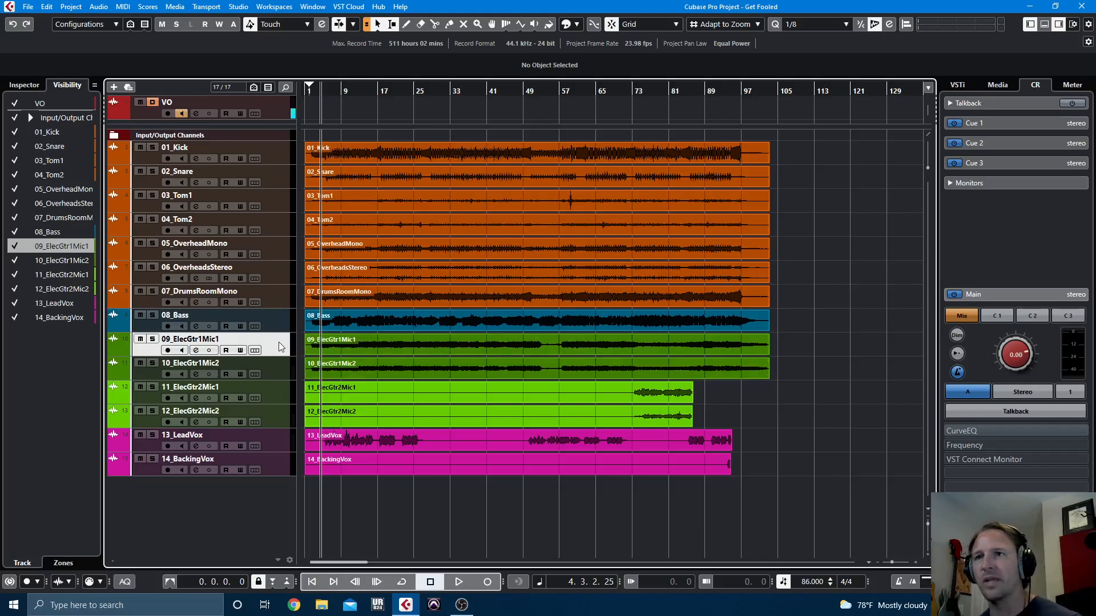
Play 09_ElecGtr1Mic1 in solo while examining its frequency spectrum in the channel settings, and clear the solo
key(s)
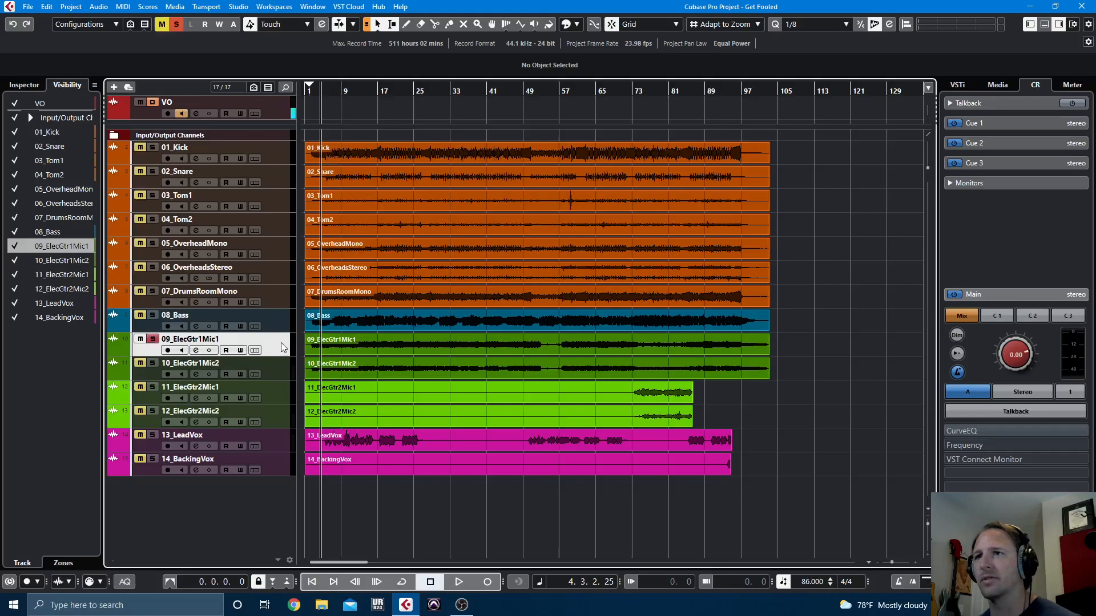
key(space)
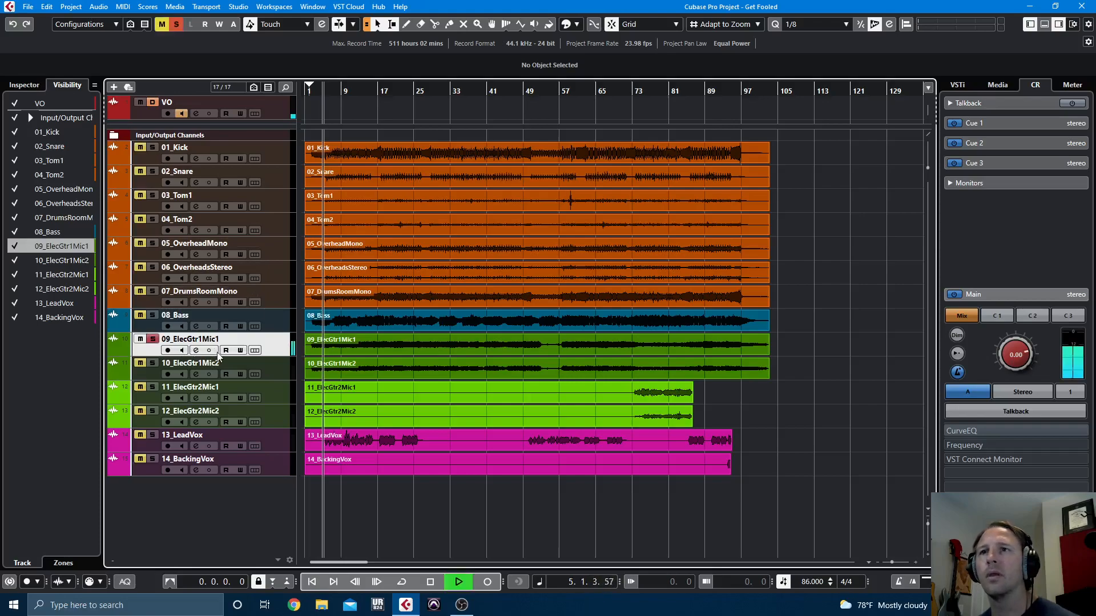
click(196, 350)
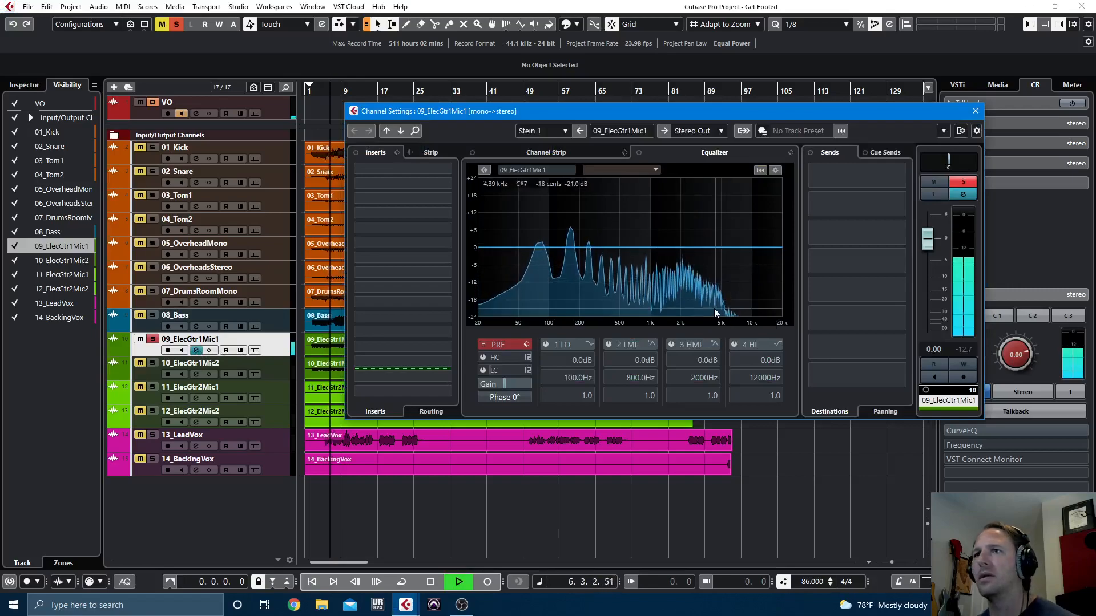
key(space)
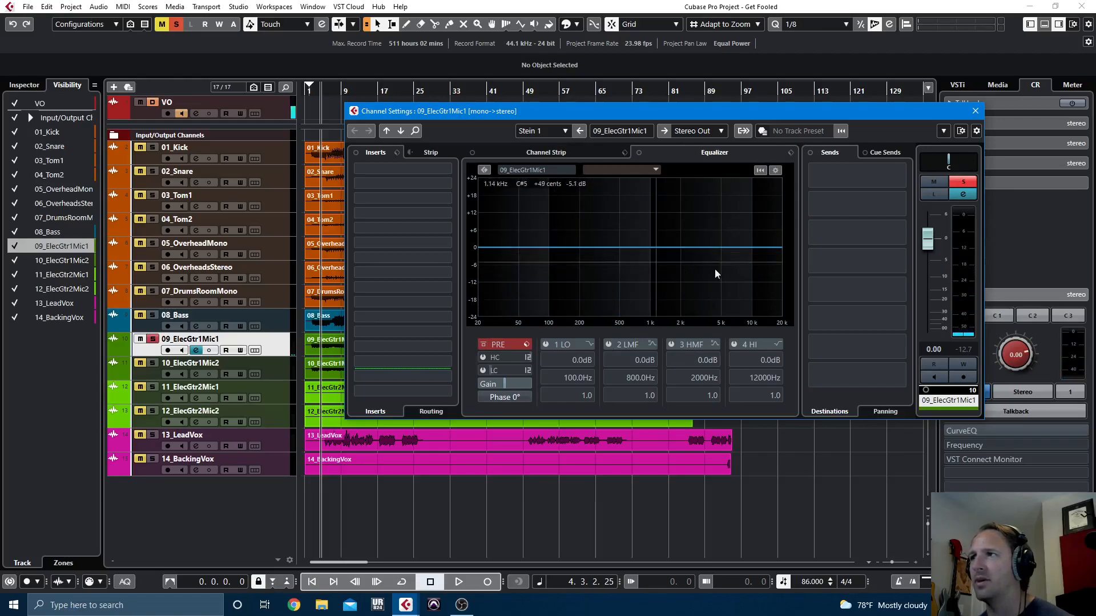
click(153, 339)
Play 10_ElecGtr1Mic2 in solo while examining its channel's frequency spectrum, clear the solo and stop playback
click(152, 363)
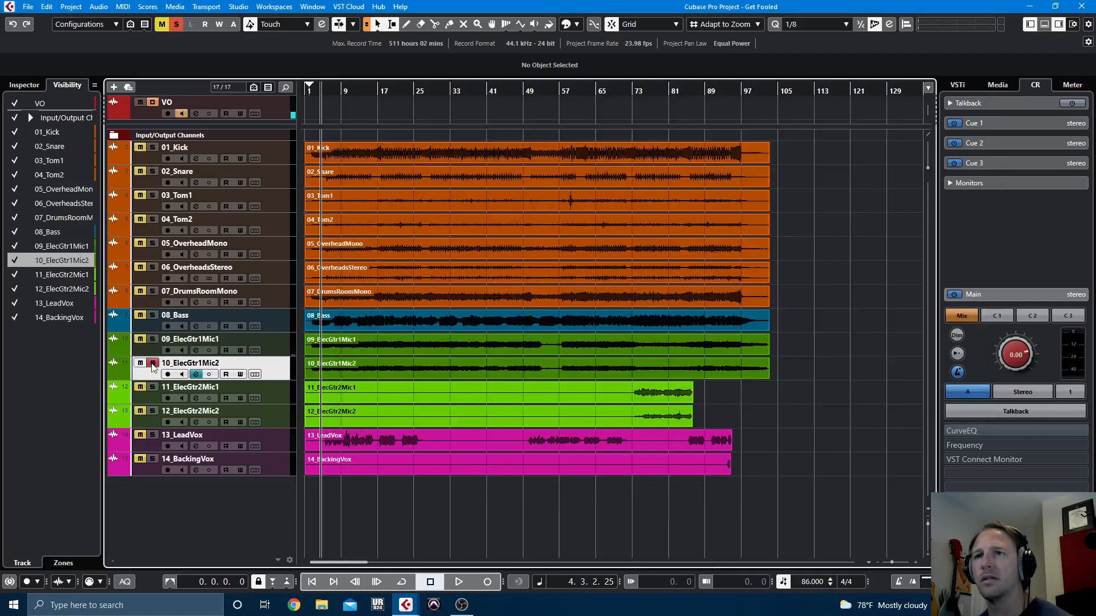
click(195, 374)
click(194, 375)
key(space)
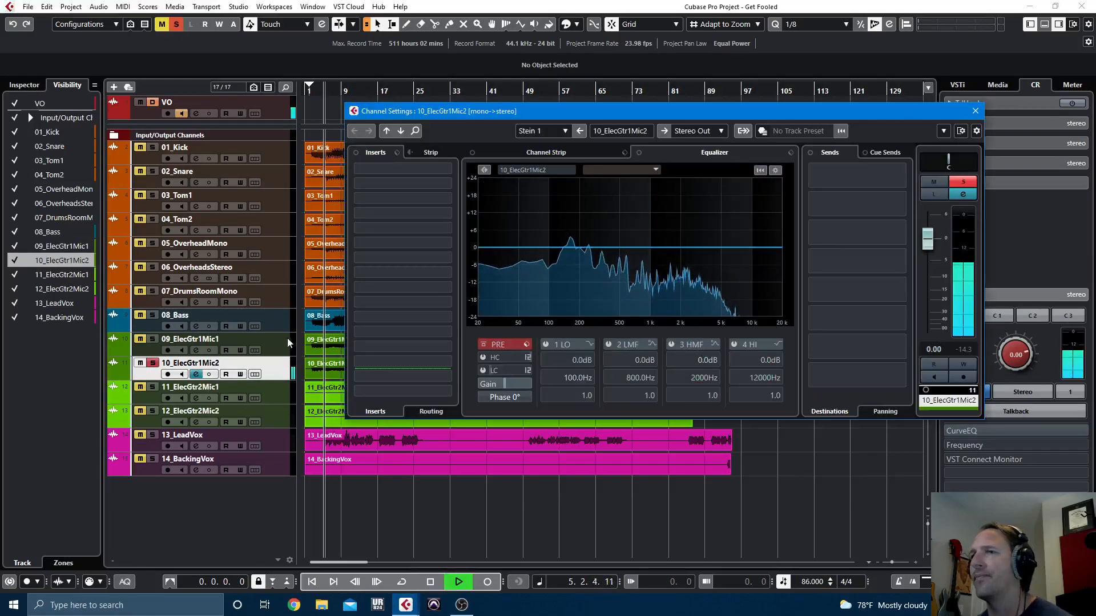
click(152, 366)
click(152, 363)
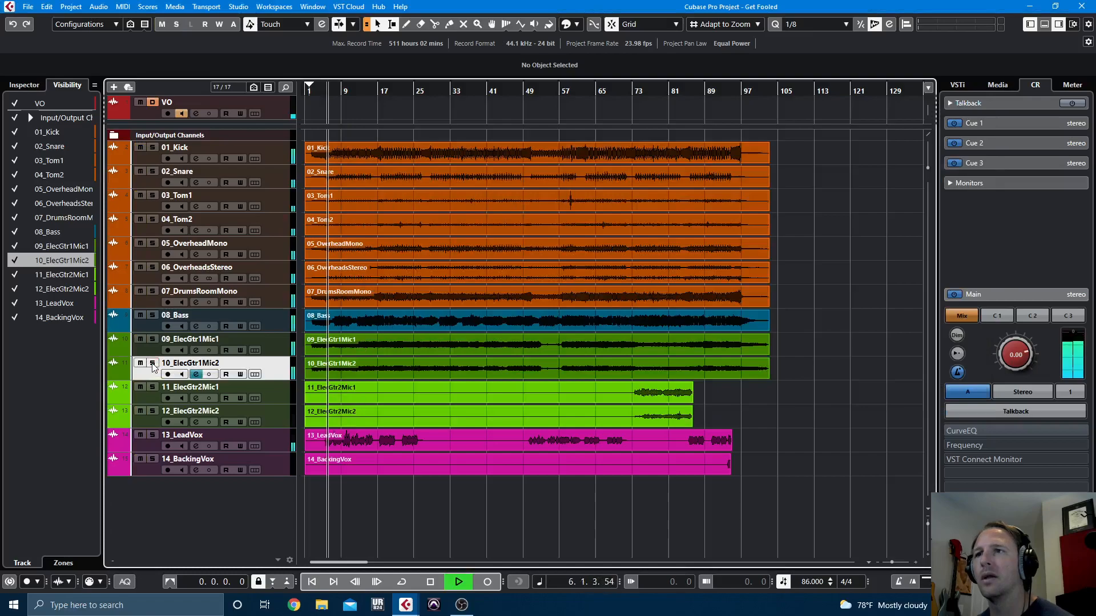
key(space)
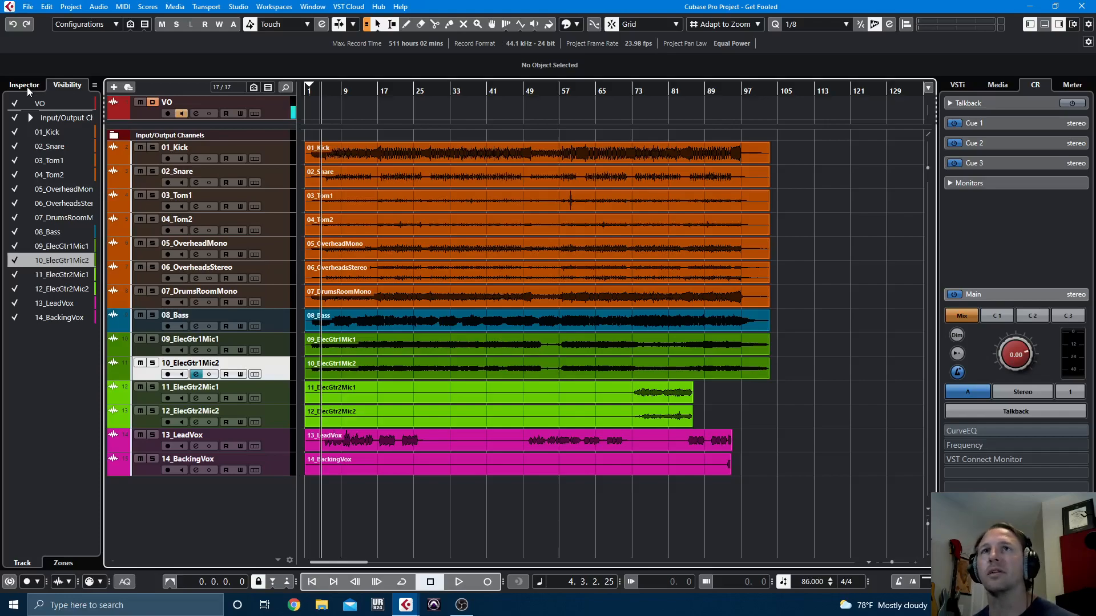
Examine the EQ and Dynamics plug-ins available for the first insert slot of 10_ElecGtr1Mic2
click(25, 87)
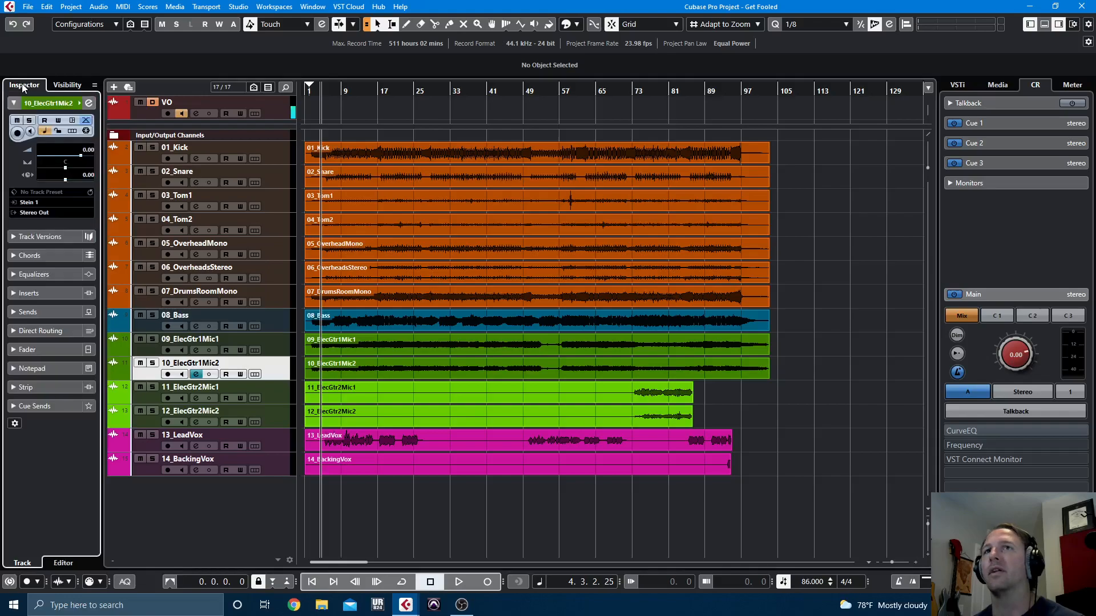
click(53, 294)
click(63, 237)
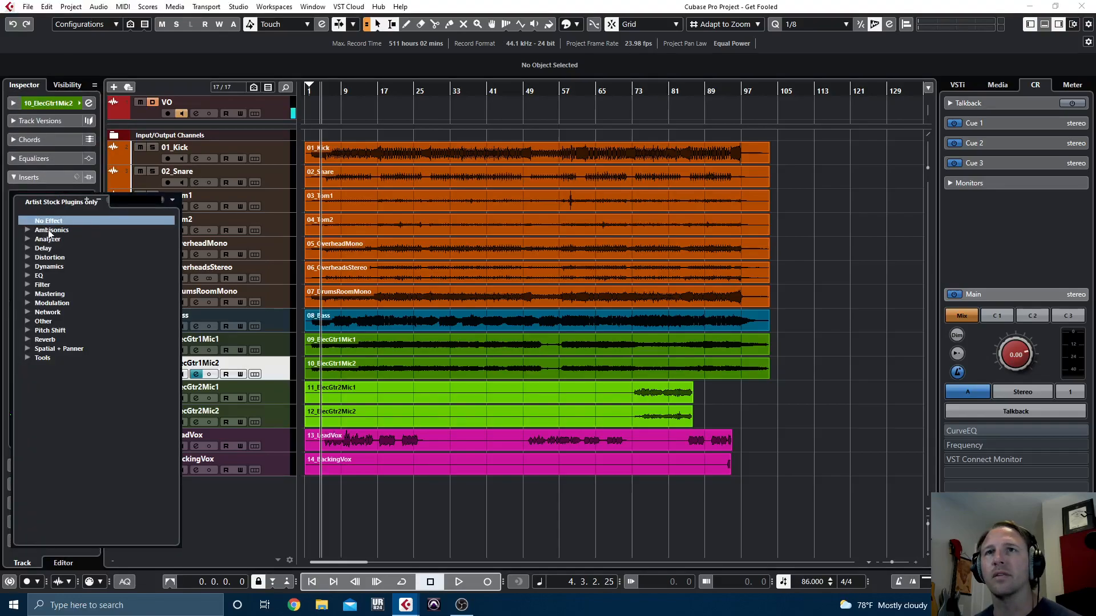
click(26, 275)
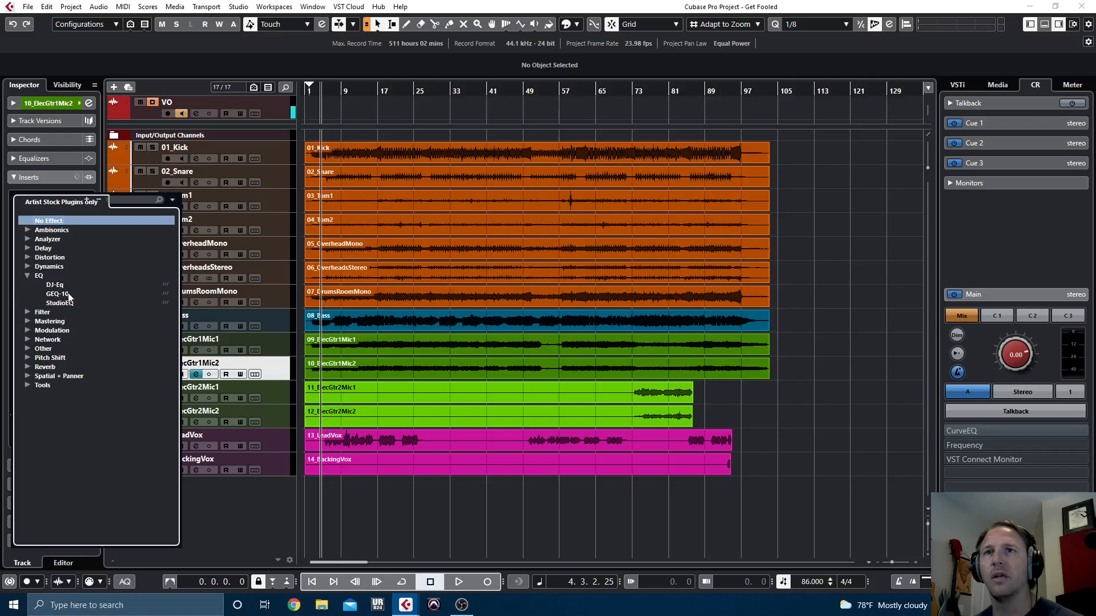
click(27, 275)
click(27, 266)
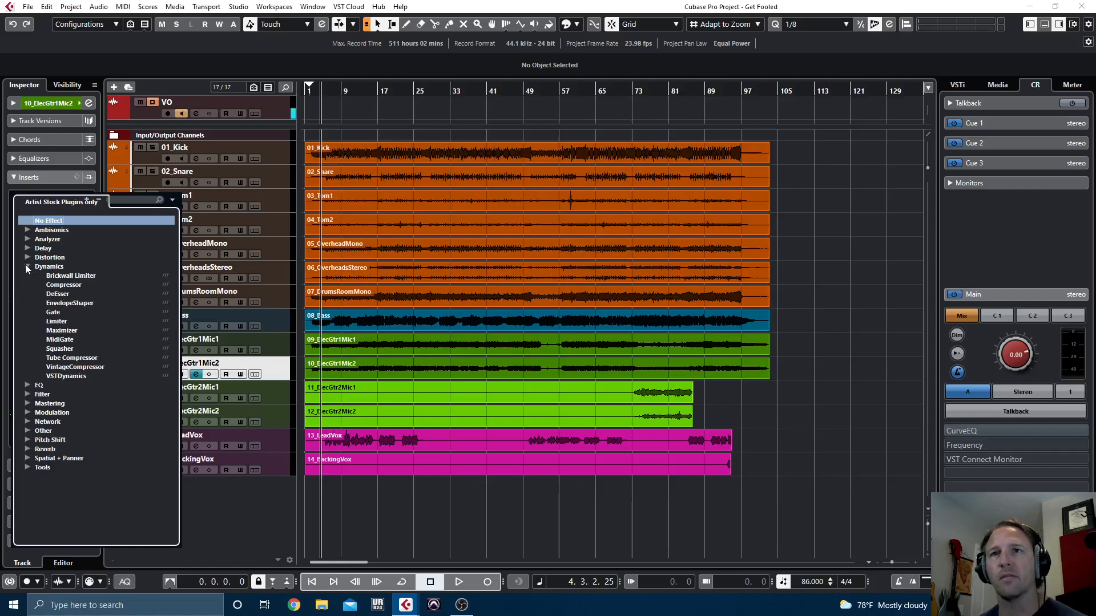
click(25, 266)
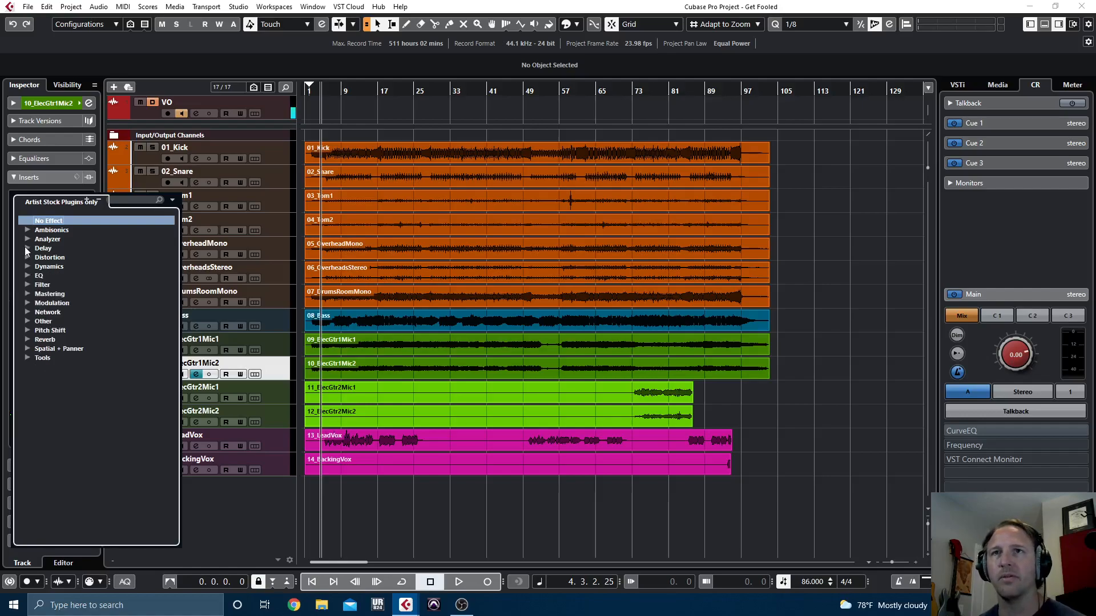
click(29, 267)
click(28, 266)
Examine the available Distortion, Delay and Reverb insert plug-ins and close the plug-in list without choosing an effect
click(27, 257)
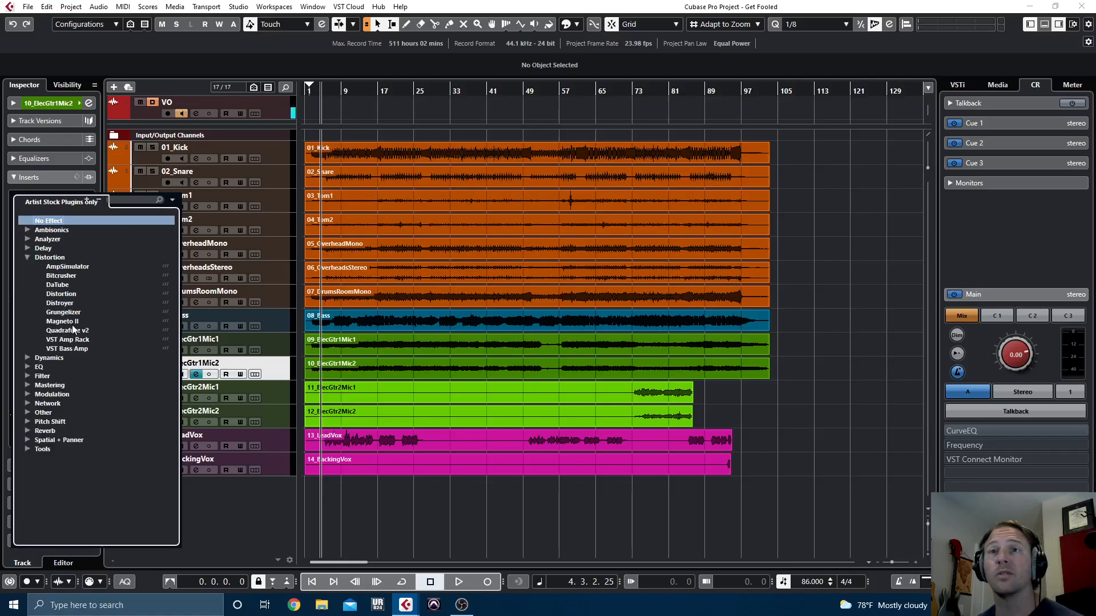
click(26, 257)
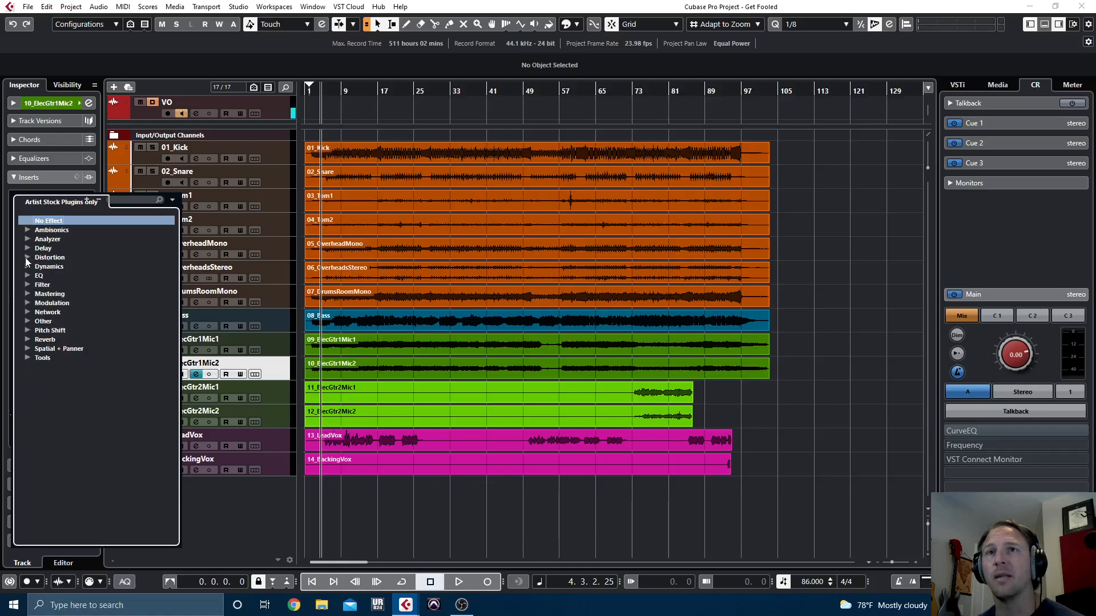
click(26, 248)
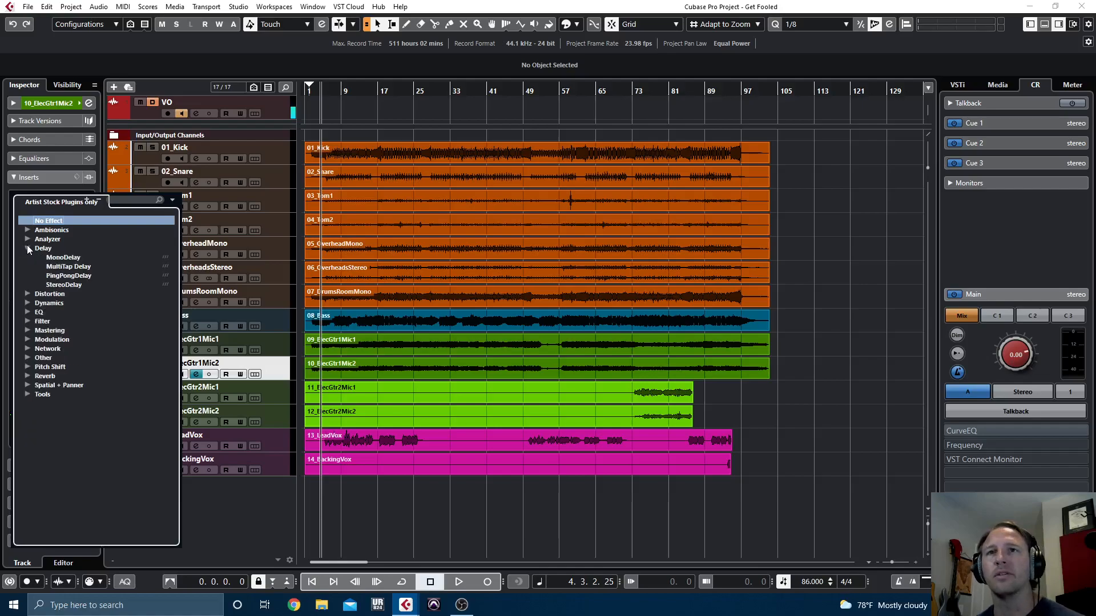
click(26, 246)
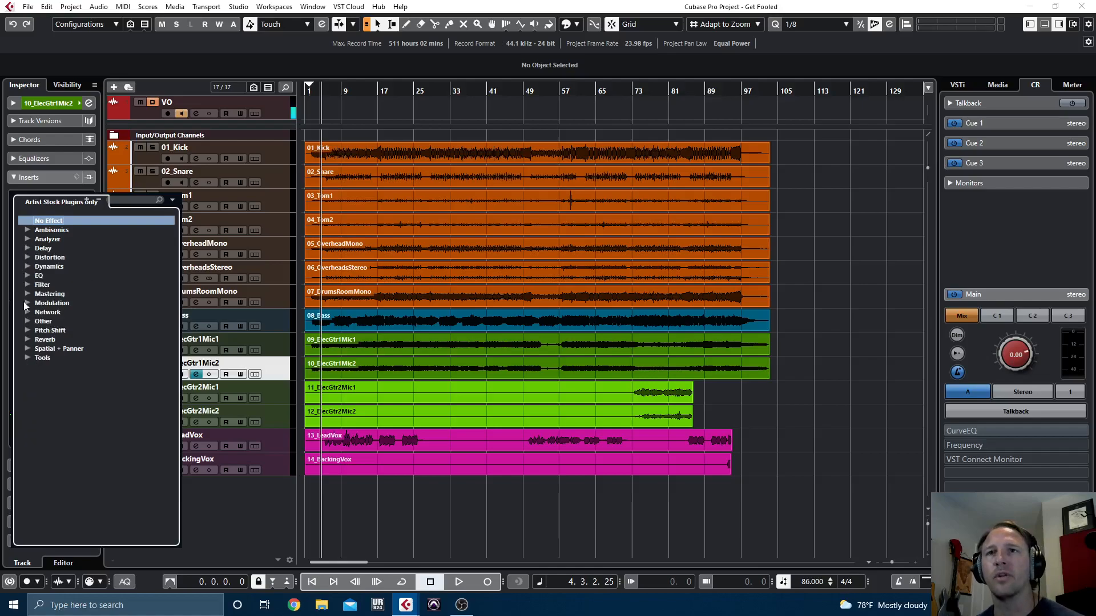
click(26, 339)
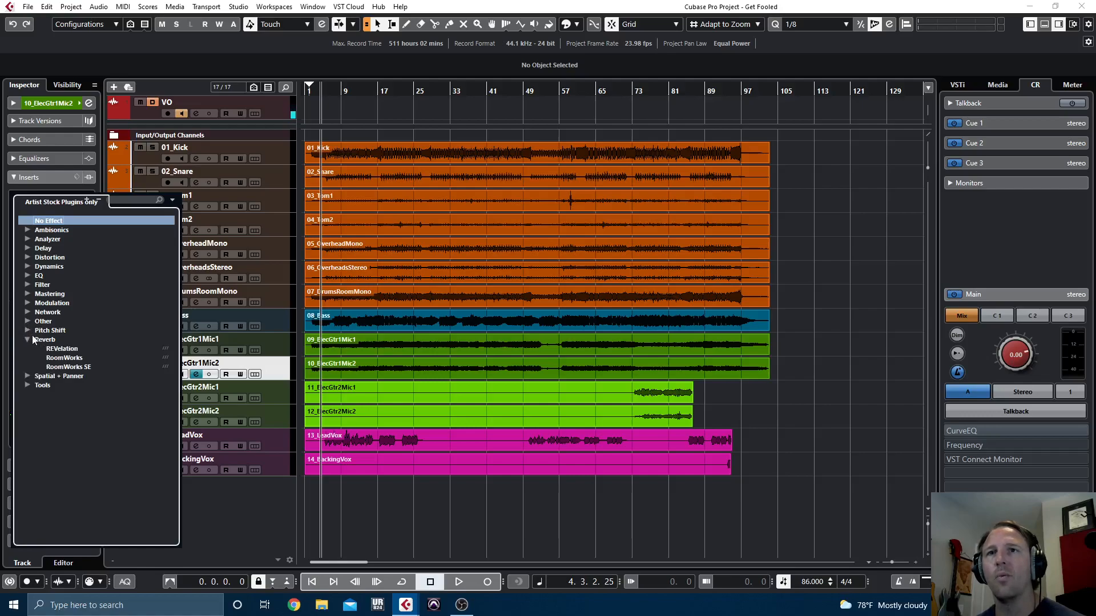
click(29, 338)
click(234, 512)
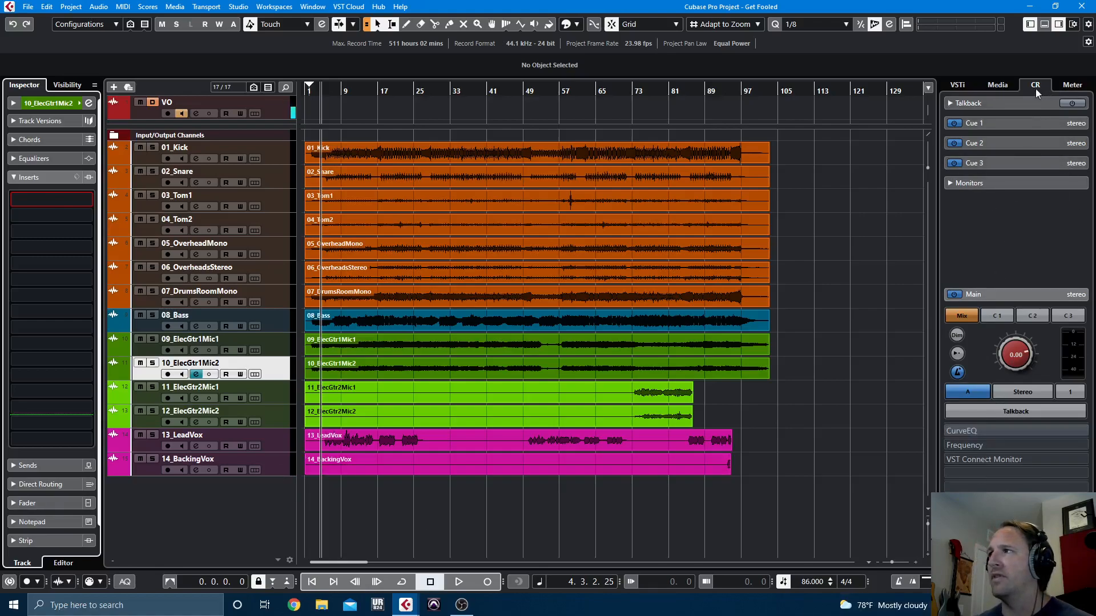
Select the 14_BackingVox track, show the MixConsole in the lower zone and widen its channel strips until 17 fit
mouse_move(951, 429)
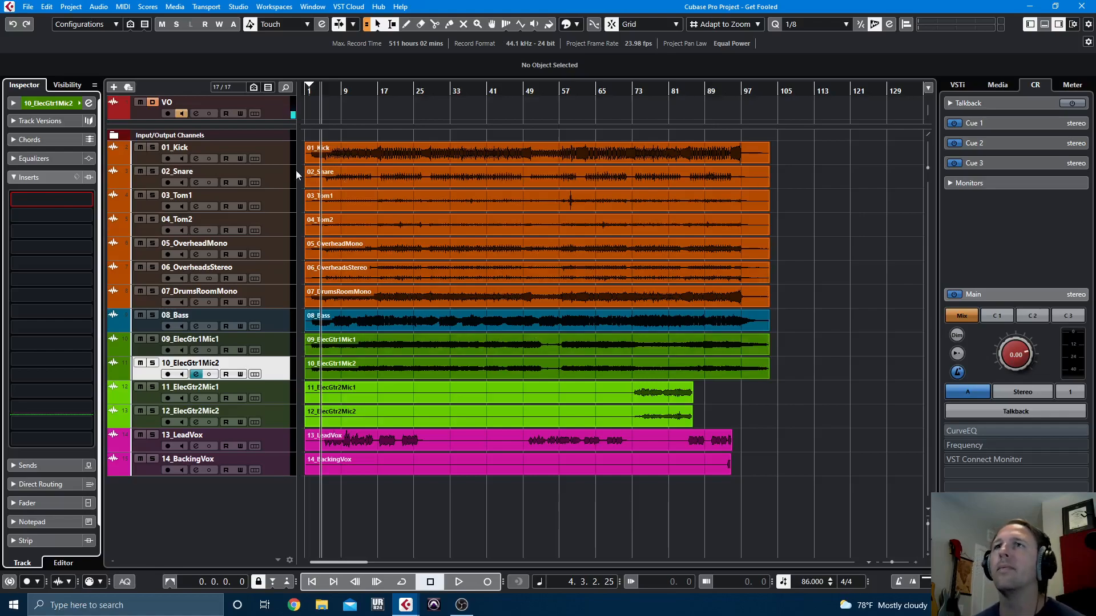
click(273, 147)
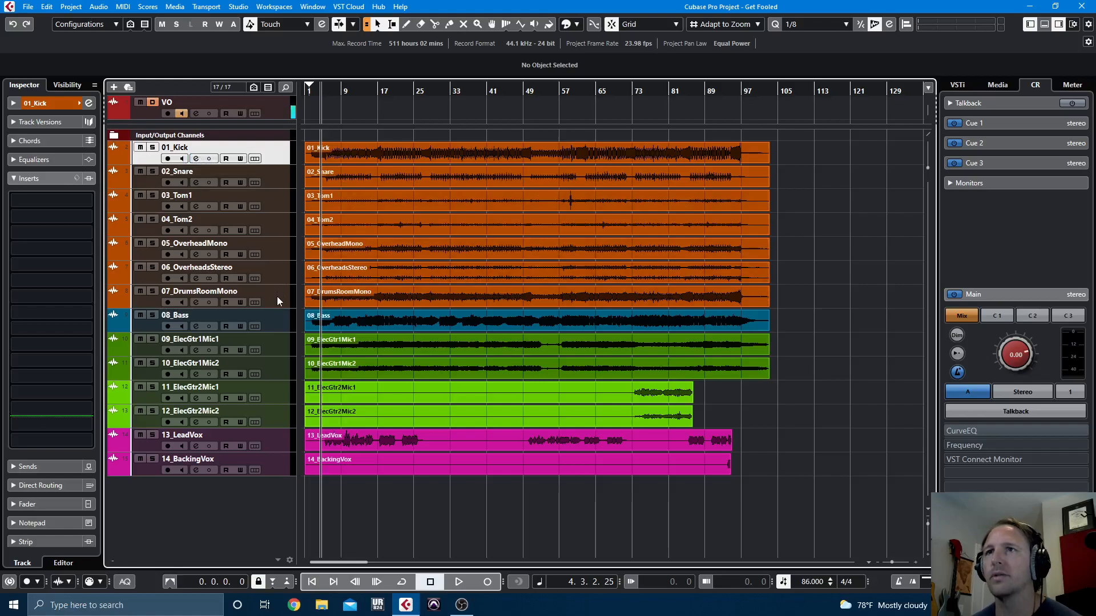
click(266, 470)
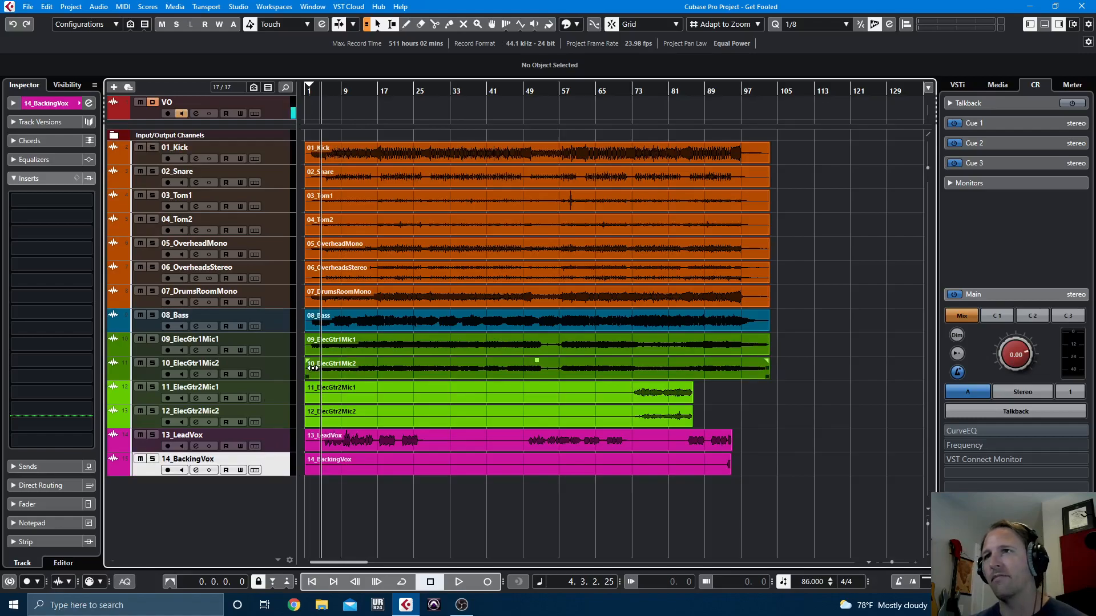
key(alt+F3)
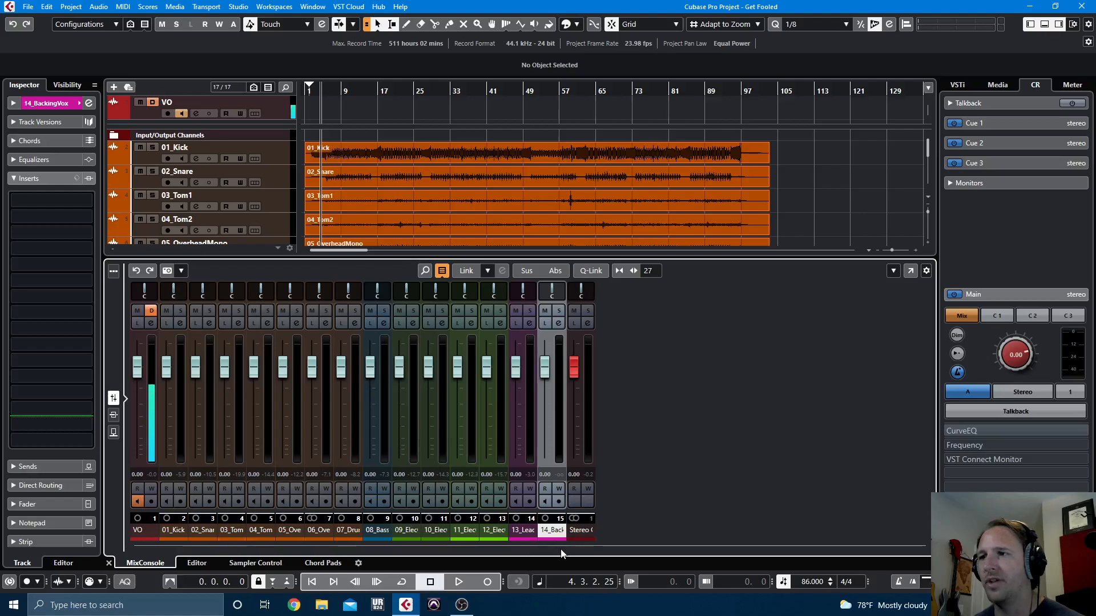
key(h)
key(h)
key(h)
key(h)
key(h)
key(h)
key(h)
key(h)
key(h)
key(h)
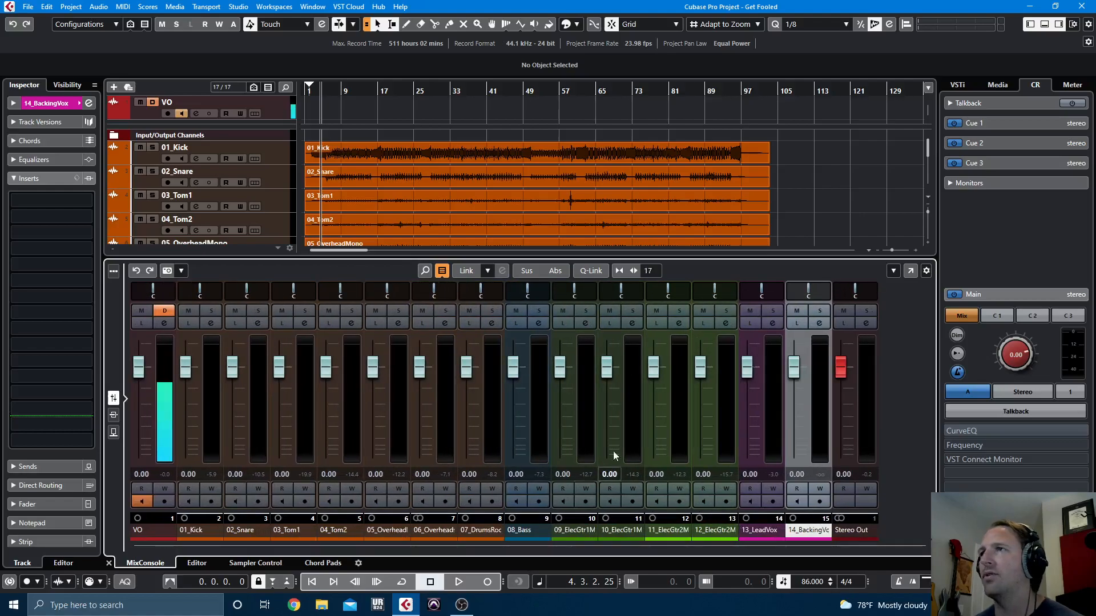
scroll(770, 217, down, 2)
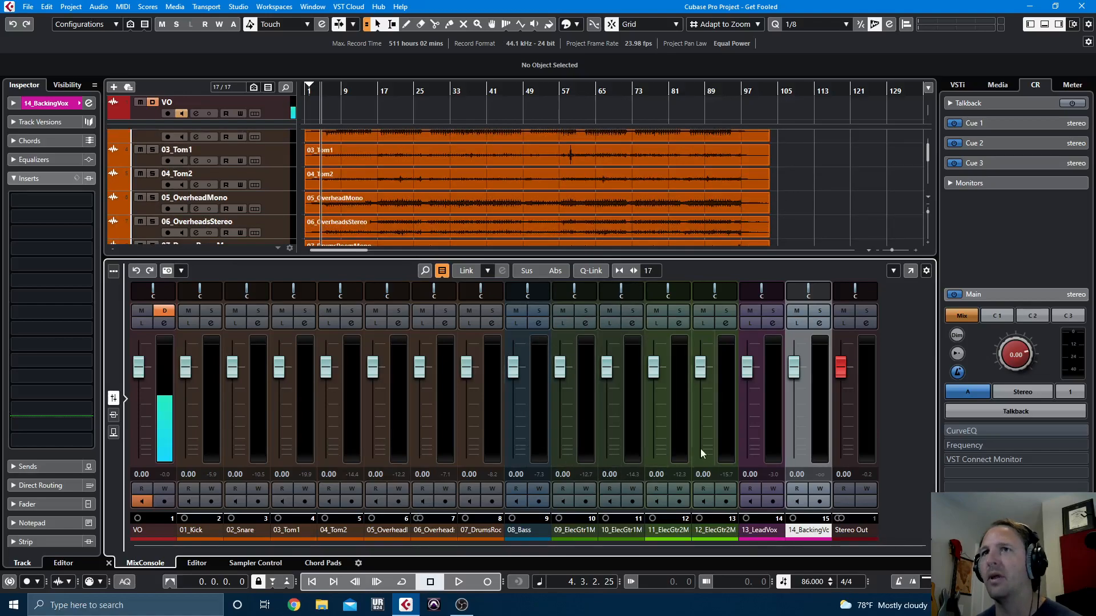
View the full MixConsole window, close it again and give the track area slightly more height above the lower-zone mixer
key(F3)
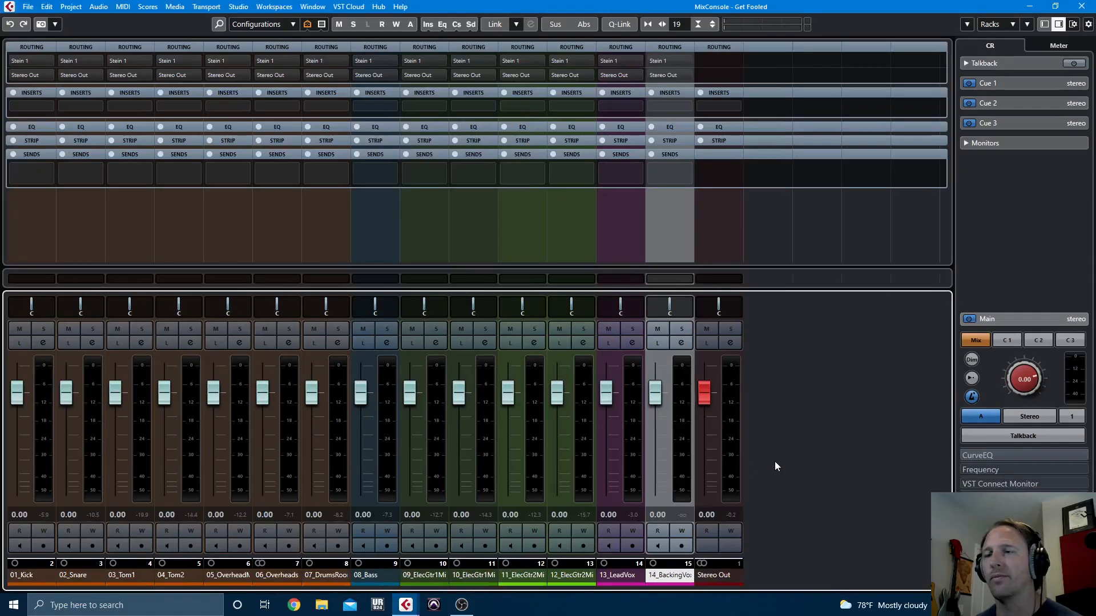
key(F3)
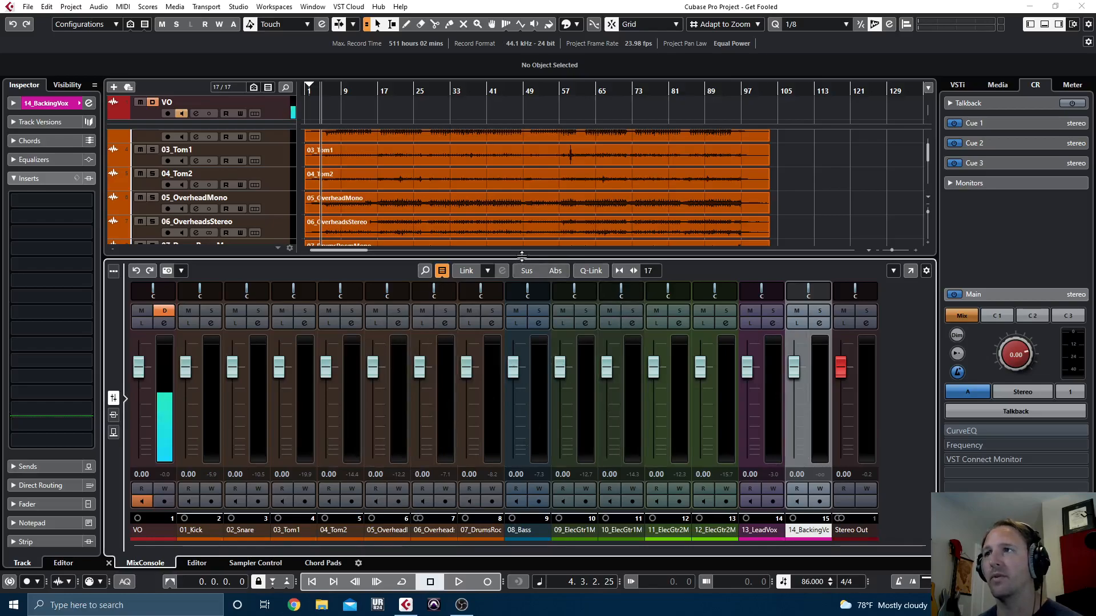
drag(522, 255, 520, 270)
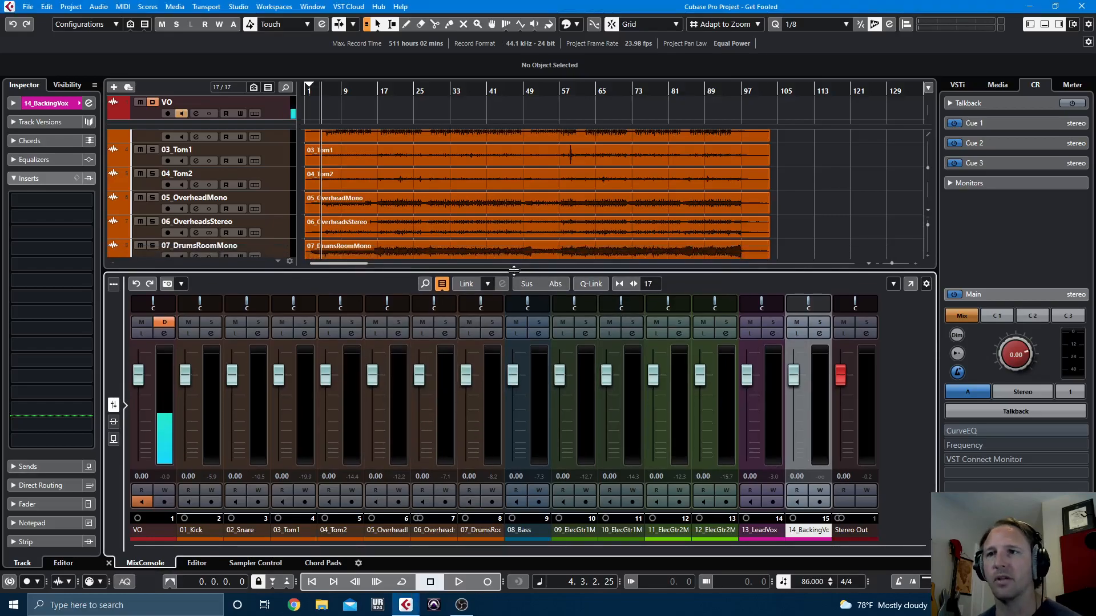
scroll(516, 180, down, 3)
scroll(516, 180, up, 5)
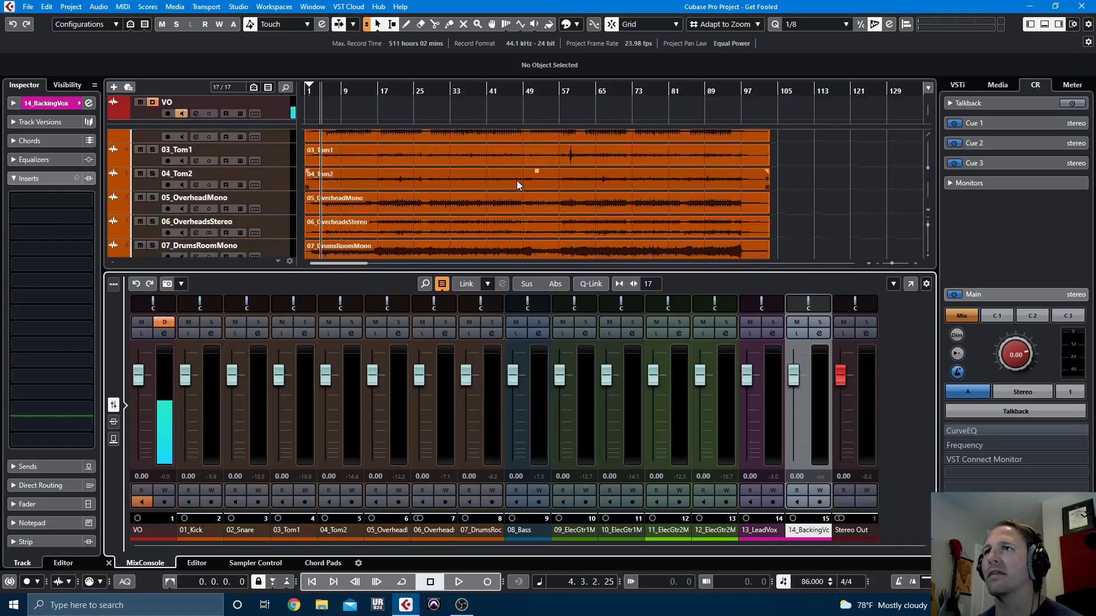
Mark trial ranges across the drum tracks, ending with bars 17 to 49 on 03_Tom1 and 04_Tom2
drag(377, 146, 522, 207)
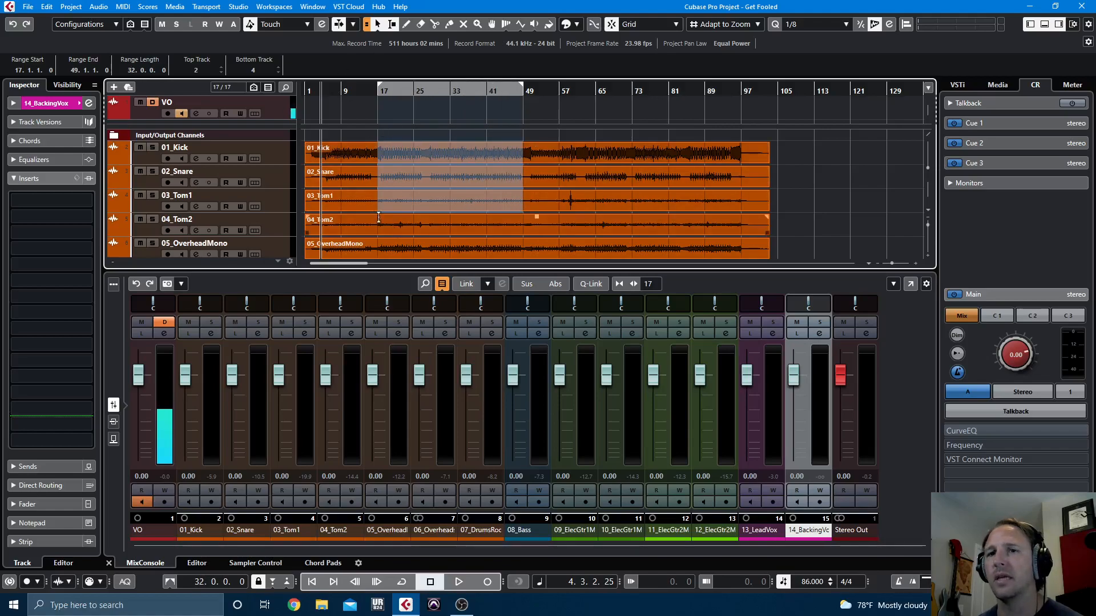
drag(380, 222, 521, 232)
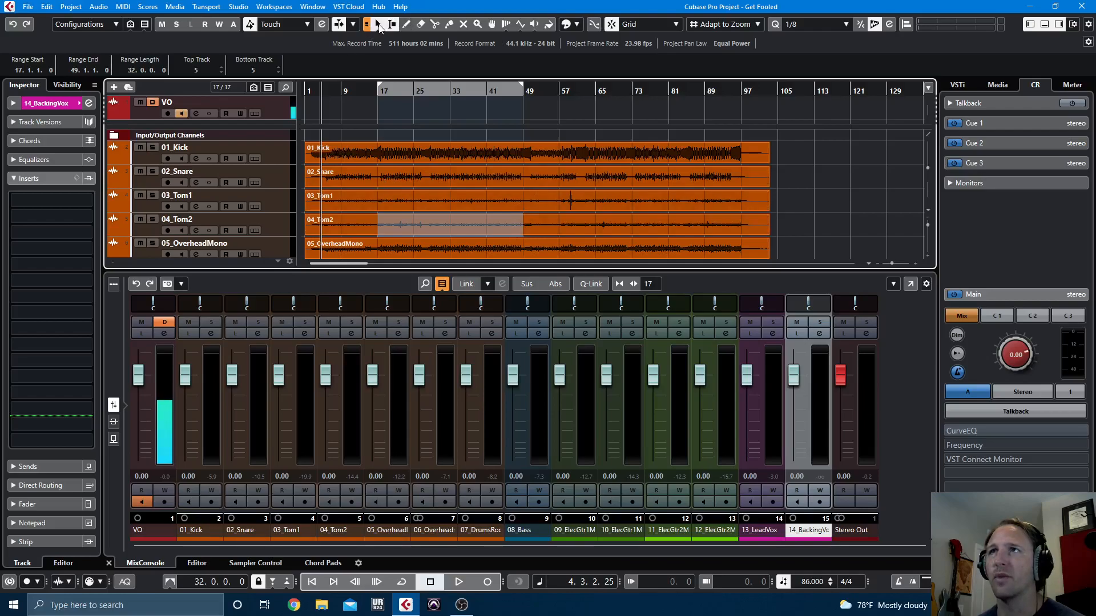
drag(384, 201, 497, 204)
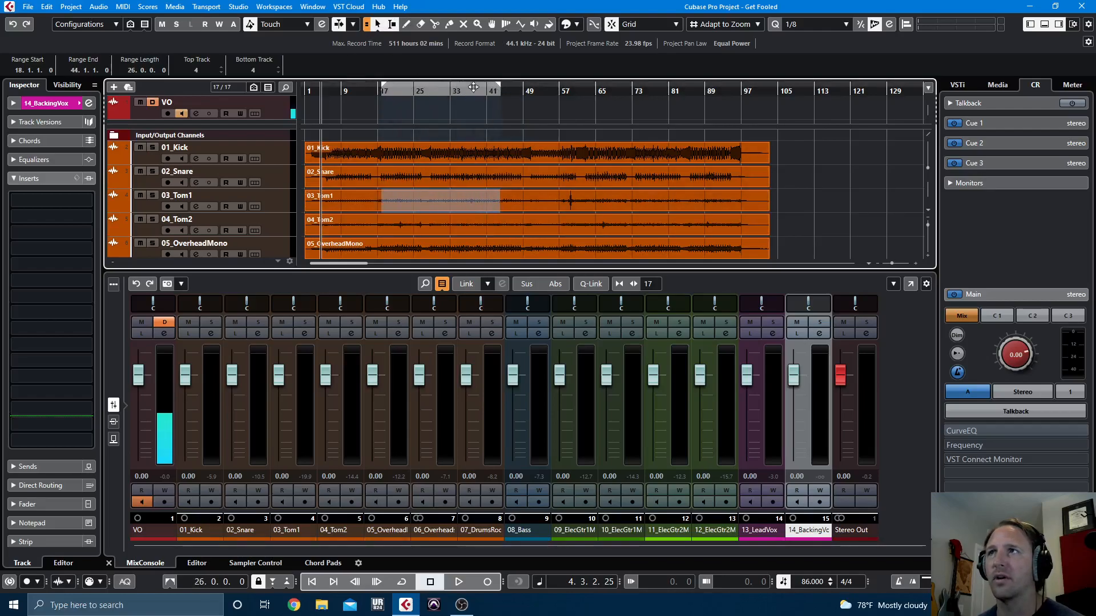
drag(376, 192, 522, 218)
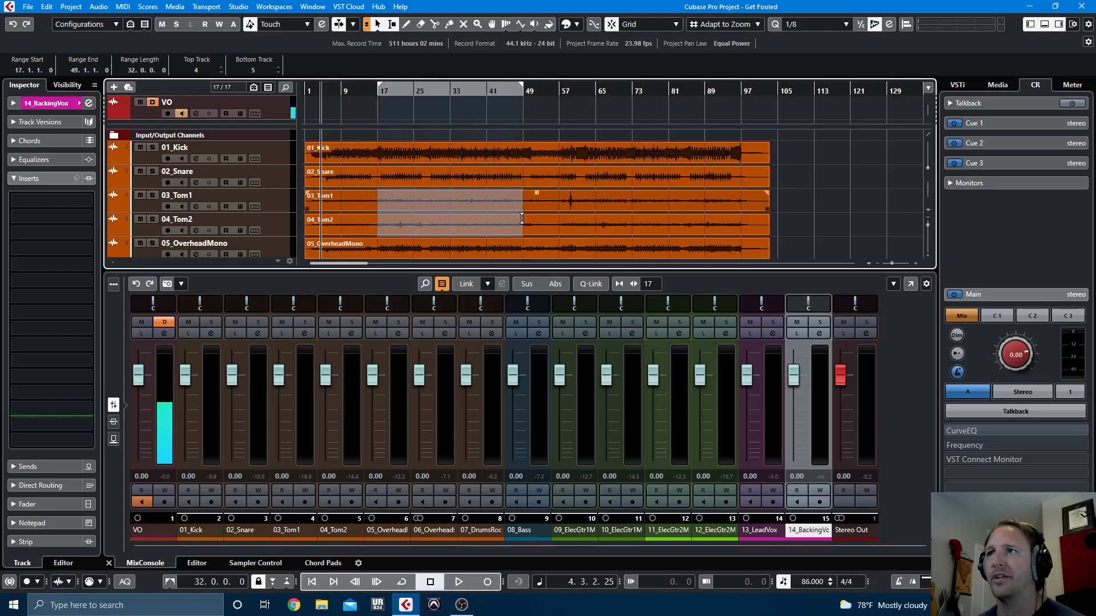
Examine the Cycle Follows Range Selection option in the Editing preferences and close them without changes
click(47, 7)
click(126, 434)
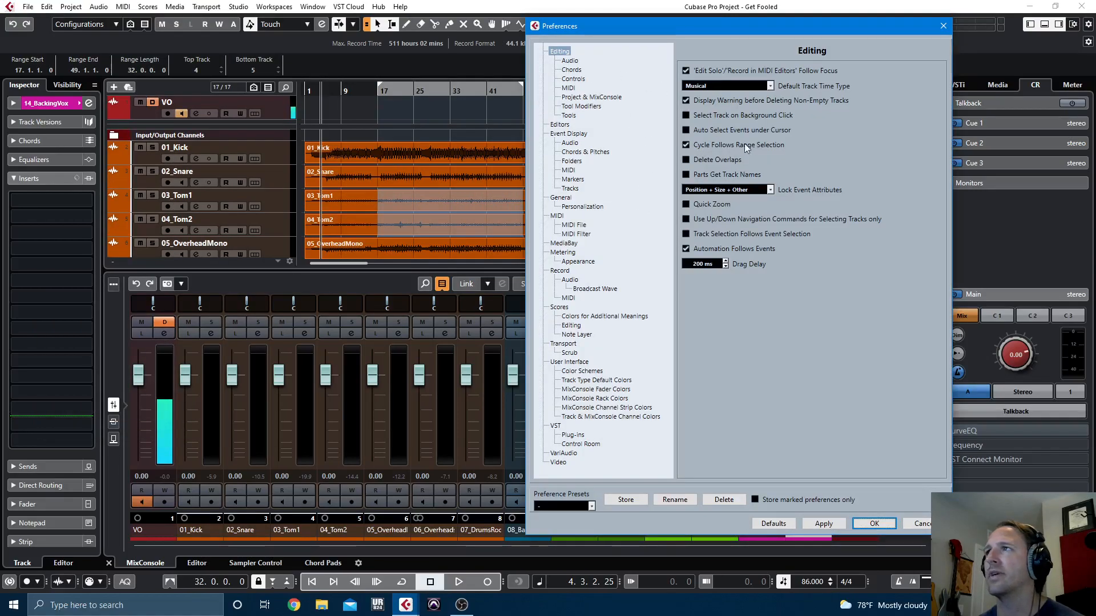
click(919, 523)
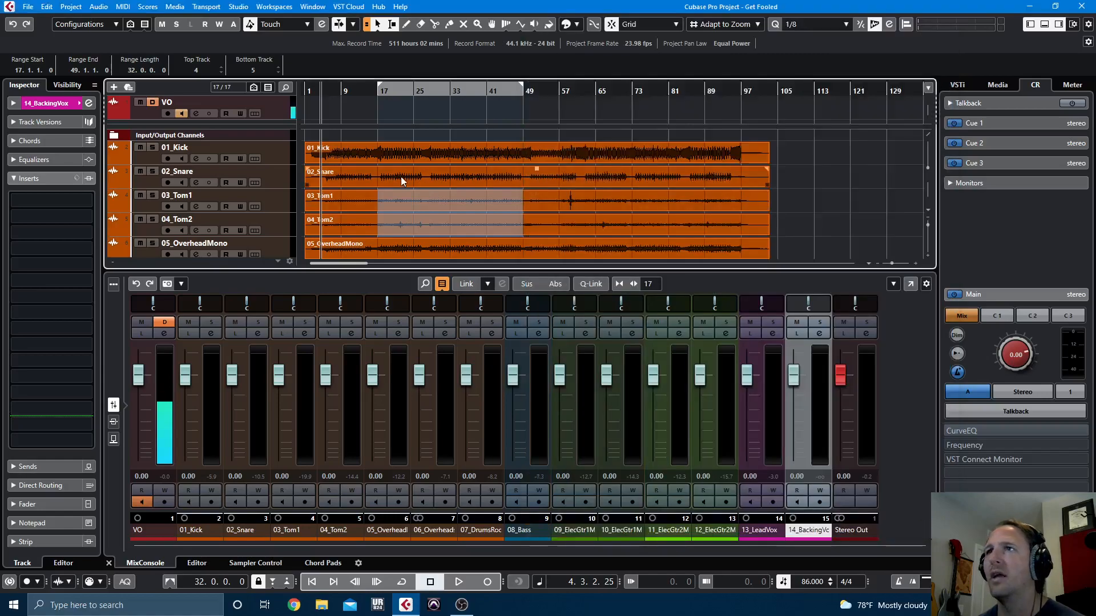
Mark the range from bar 17 to 49 on 01_Kick and 02_Snare and play briefly from its start
drag(381, 158, 522, 166)
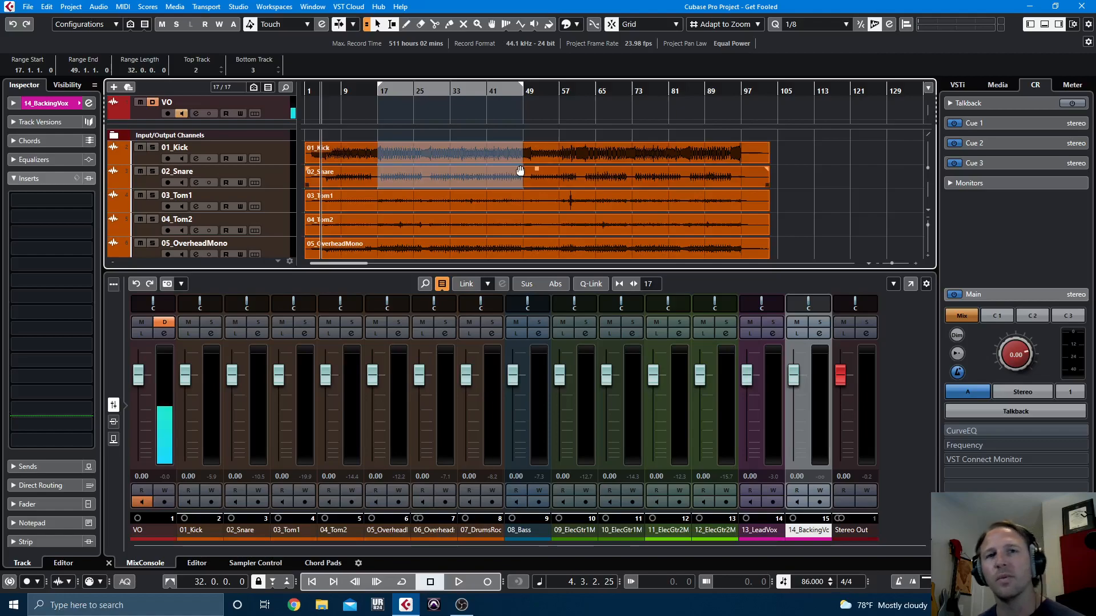
key(l)
key(space)
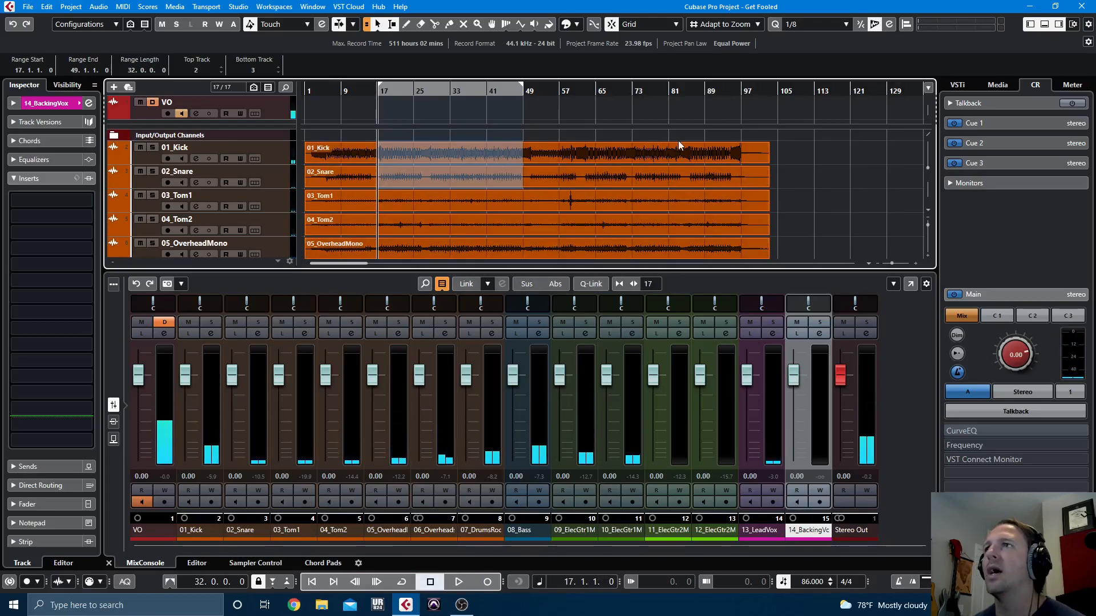
Mark the range from bar 49 to 73 on 13_LeadVox, locate to its start and turn on cycle playback
scroll(723, 181, down, 5)
scroll(723, 182, down, 5)
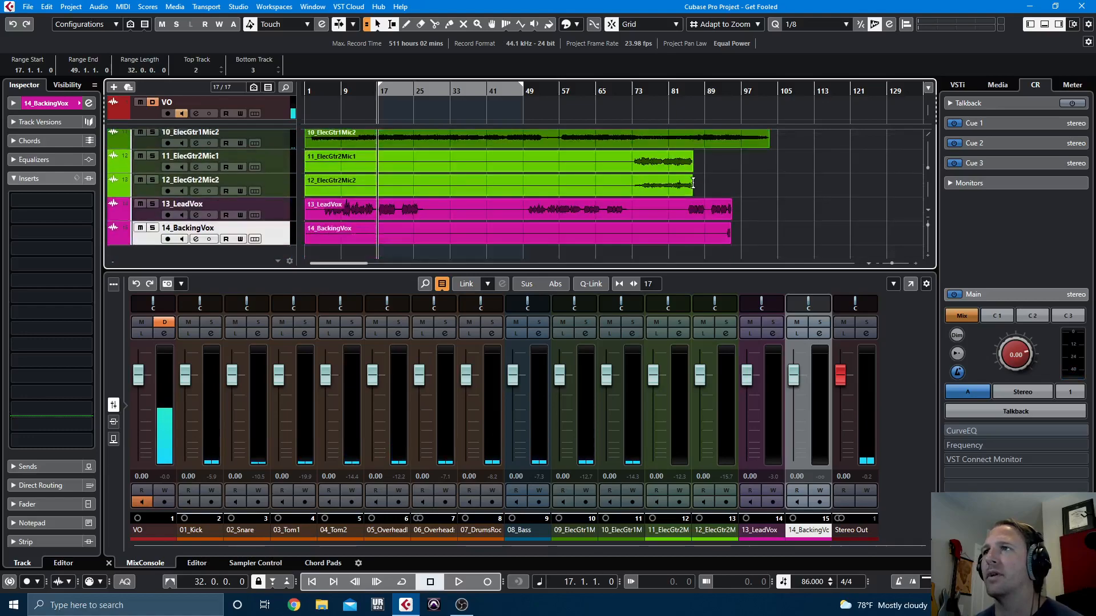
drag(523, 192, 633, 198)
key(l)
key(slash)
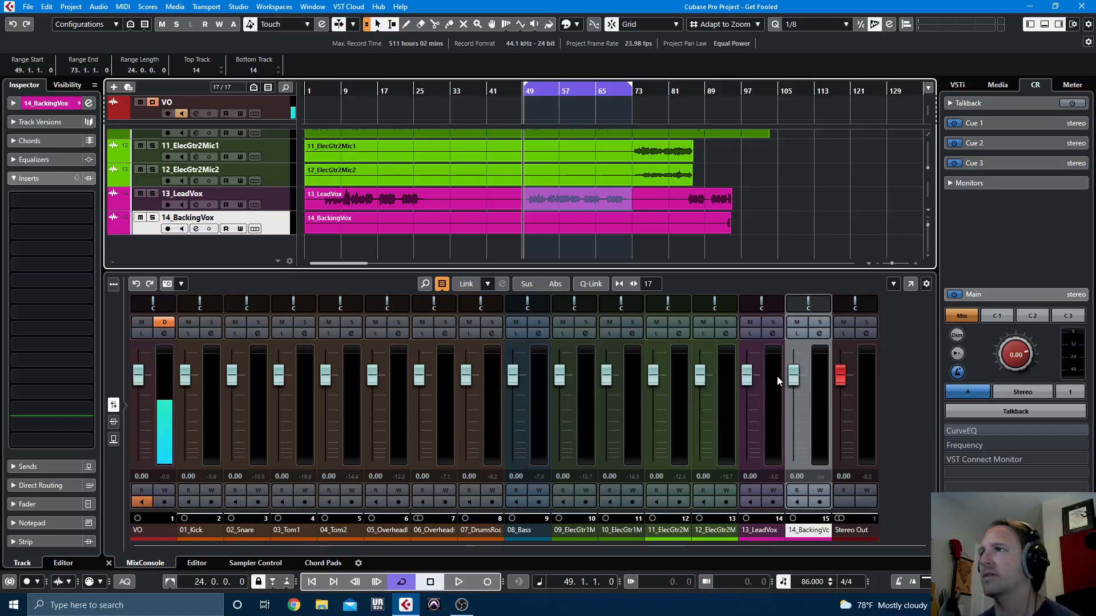
Start looped playback and pull the faders of both vocals, all four electric guitar channels and 08_Bass fully down
drag(792, 375, 792, 456)
key(space)
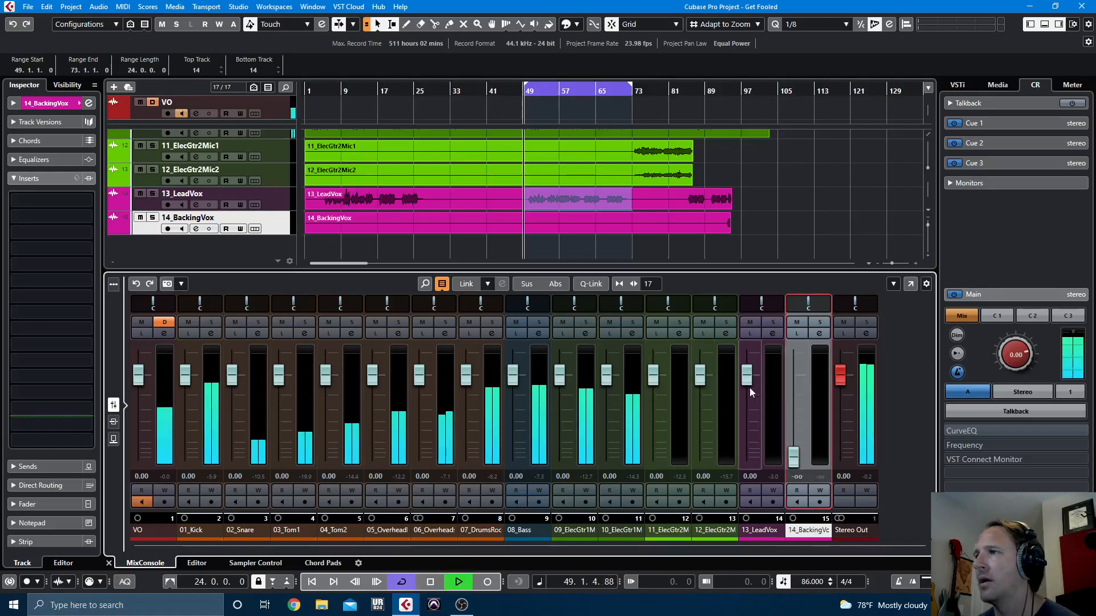
drag(746, 376, 746, 459)
drag(700, 375, 700, 459)
drag(653, 376, 653, 458)
drag(606, 375, 605, 458)
drag(559, 376, 559, 458)
drag(512, 375, 513, 458)
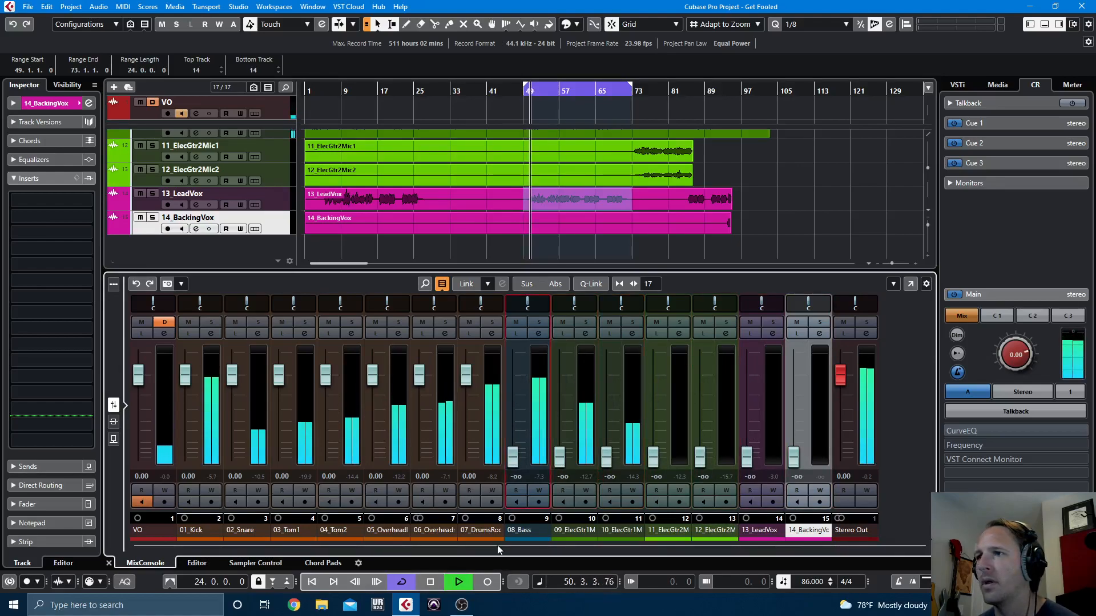
Pull the faders of 07_DrumsRoomMono, 05_OverheadMono, 04_Tom2 and 03_Tom1 fully down while the loop plays
drag(466, 375, 465, 456)
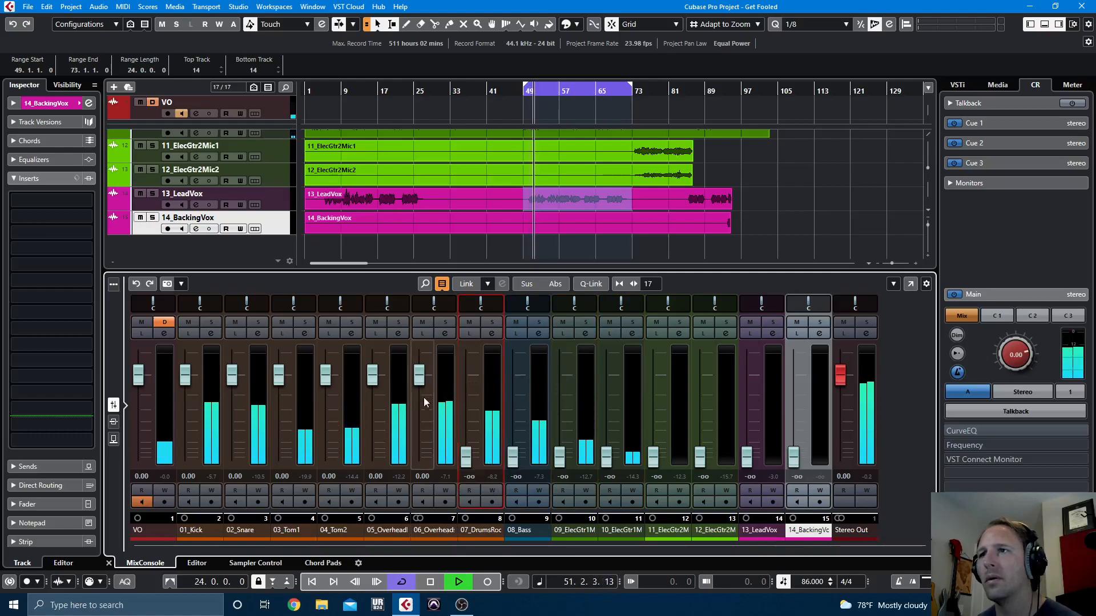
drag(372, 374, 372, 456)
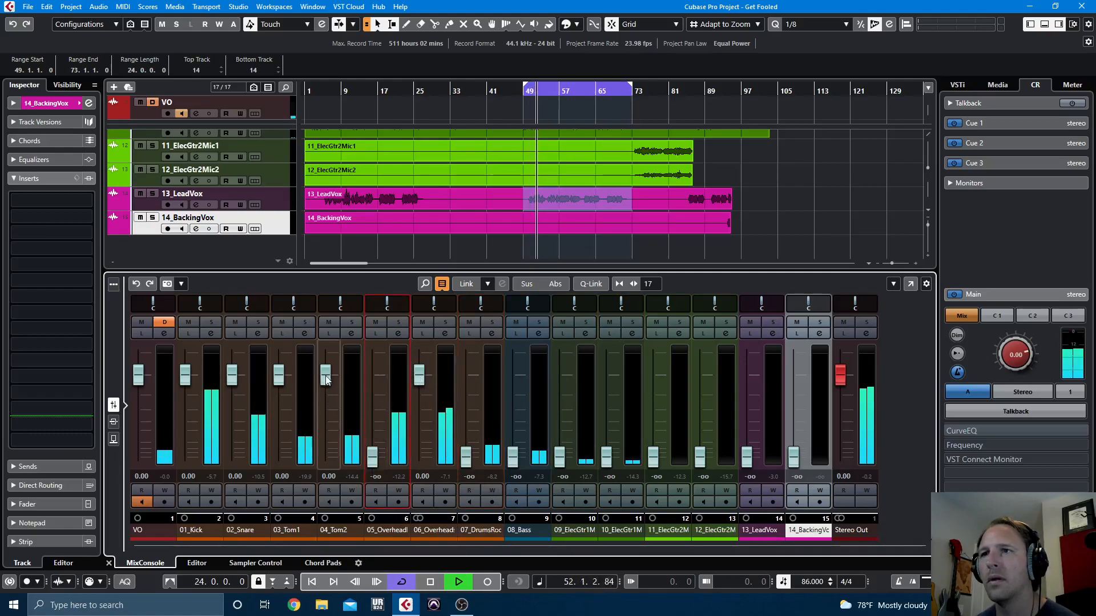
drag(326, 376, 326, 457)
drag(278, 375, 278, 457)
Balance the drums: 01_Kick at -2.85 dB, 02_Snare at 0.57, 06_OverheadsStereo at -8.59, 05_OverheadMono and 07_DrumsRoomMono at -14.5
drag(234, 379, 190, 393)
drag(419, 375, 410, 405)
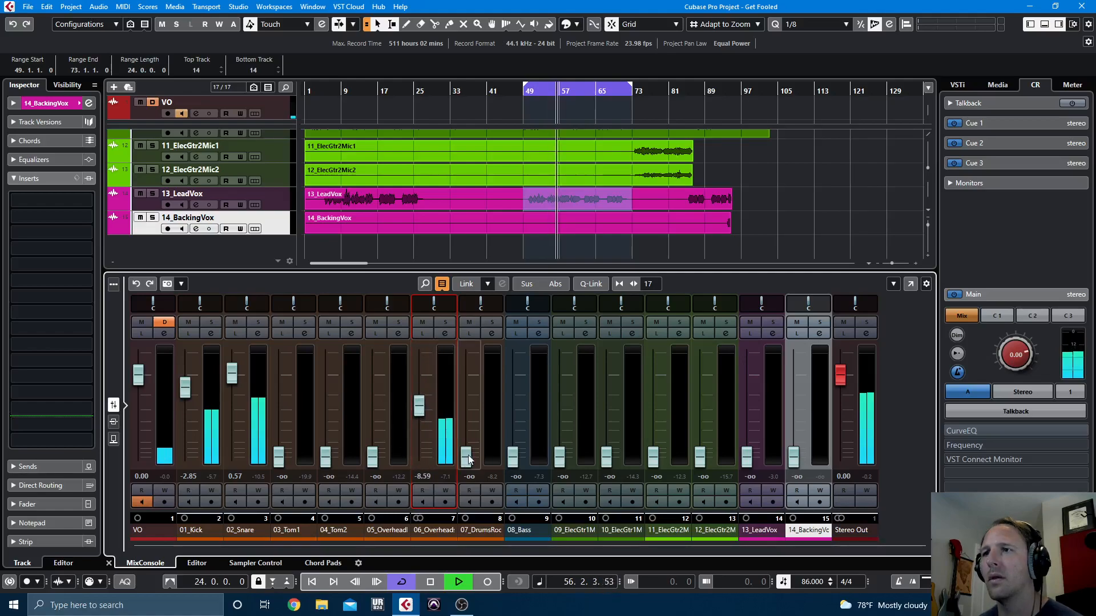
drag(372, 457, 378, 424)
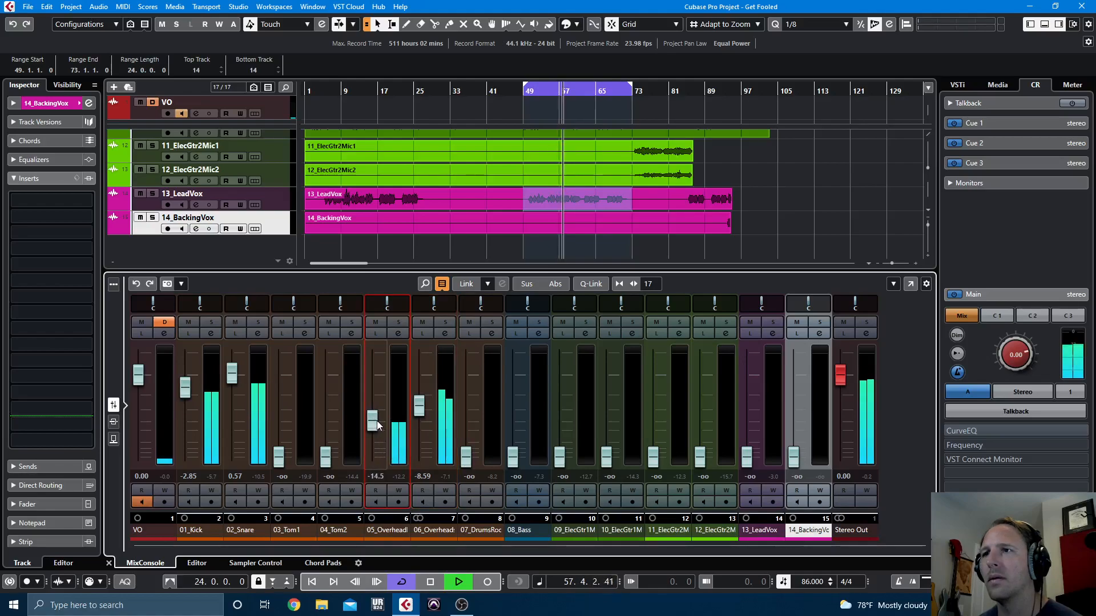
drag(466, 456, 466, 424)
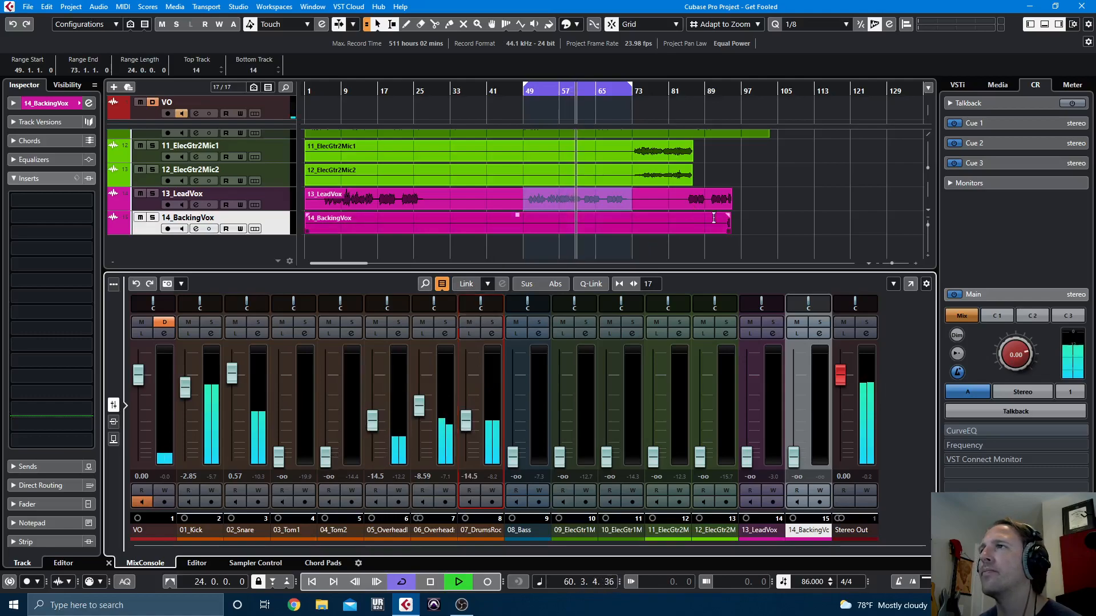
Set 03_Tom1 to -6.08 dB panned L44 and 04_Tom2 to -6.94 dB panned R63, checking the tom hit near bar 58
scroll(705, 215, up, 4)
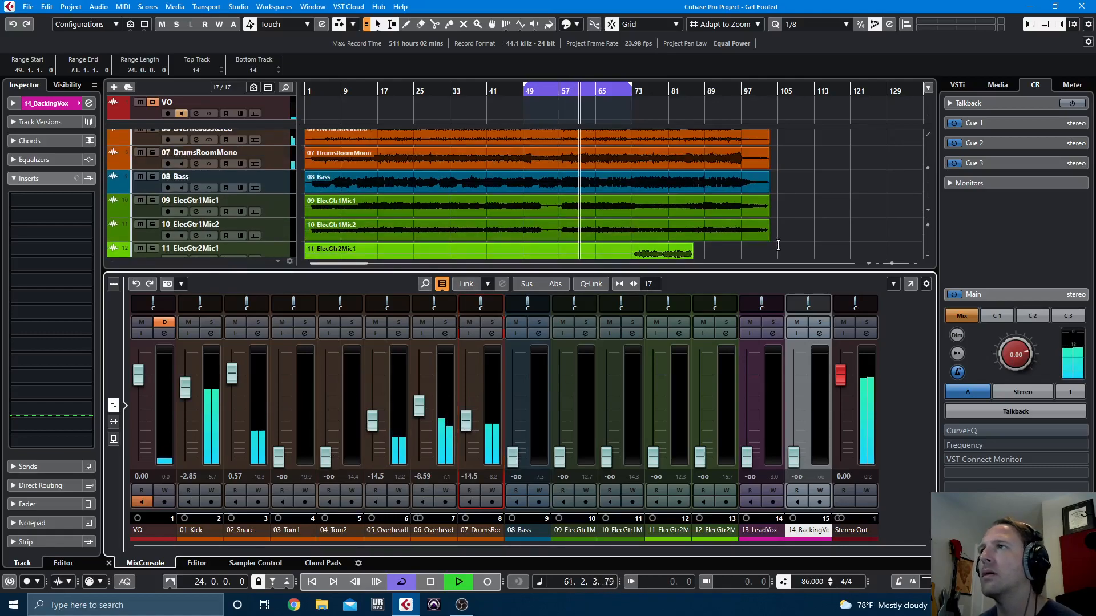
scroll(782, 243, up, 4)
click(326, 456)
drag(324, 455, 326, 418)
drag(278, 457, 279, 416)
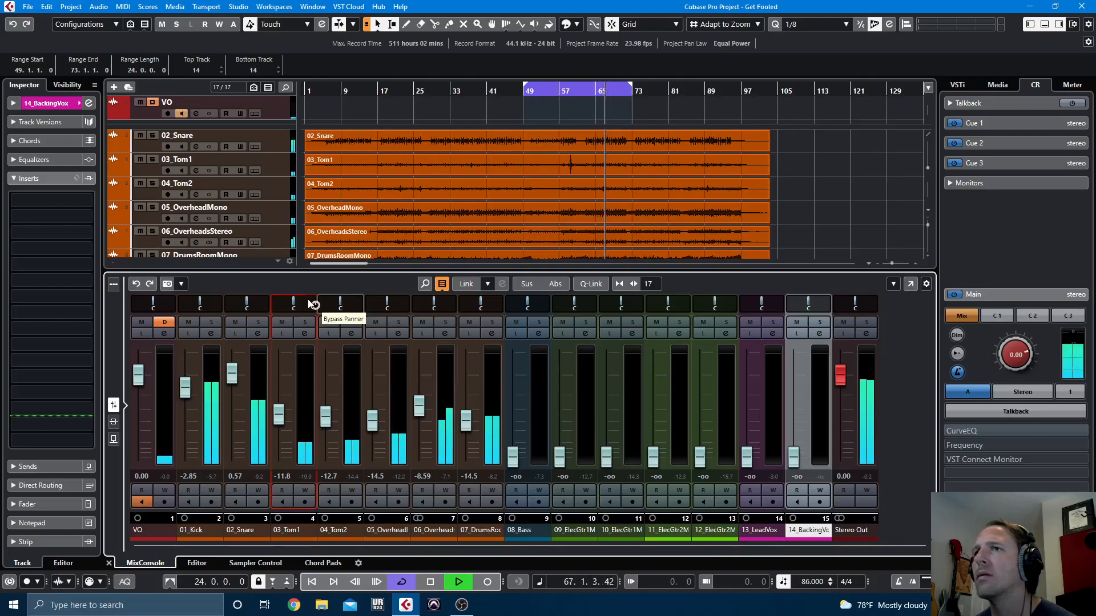
drag(310, 300, 288, 301)
drag(279, 415, 325, 401)
drag(342, 304, 359, 303)
click(571, 111)
key(space)
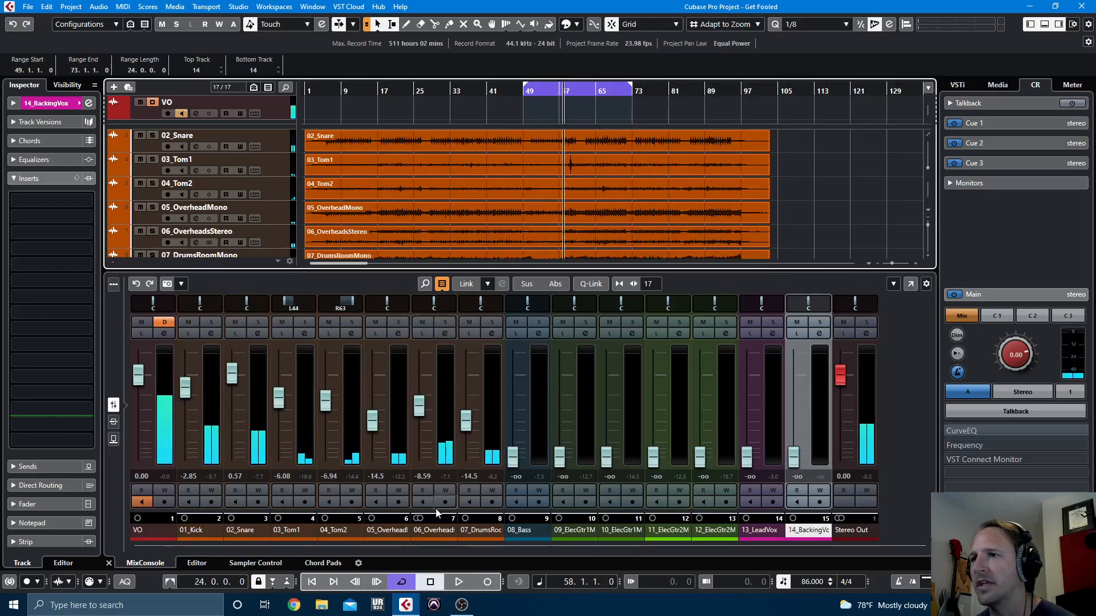
Solo 06_OverheadsStereo, audition it from bar 36 and stop playback
click(429, 534)
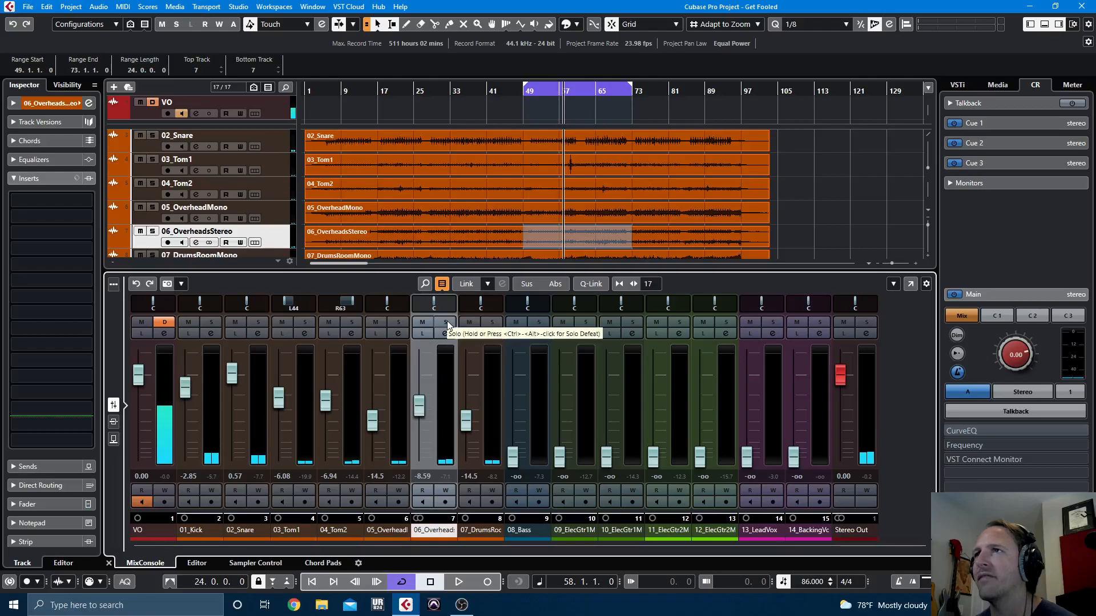
click(446, 323)
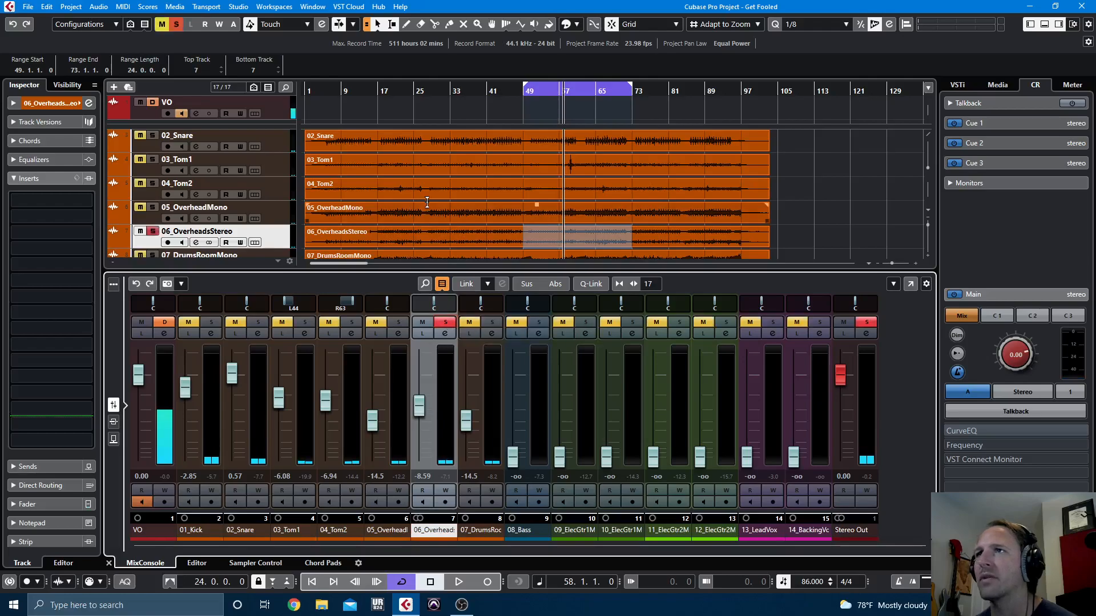
click(465, 94)
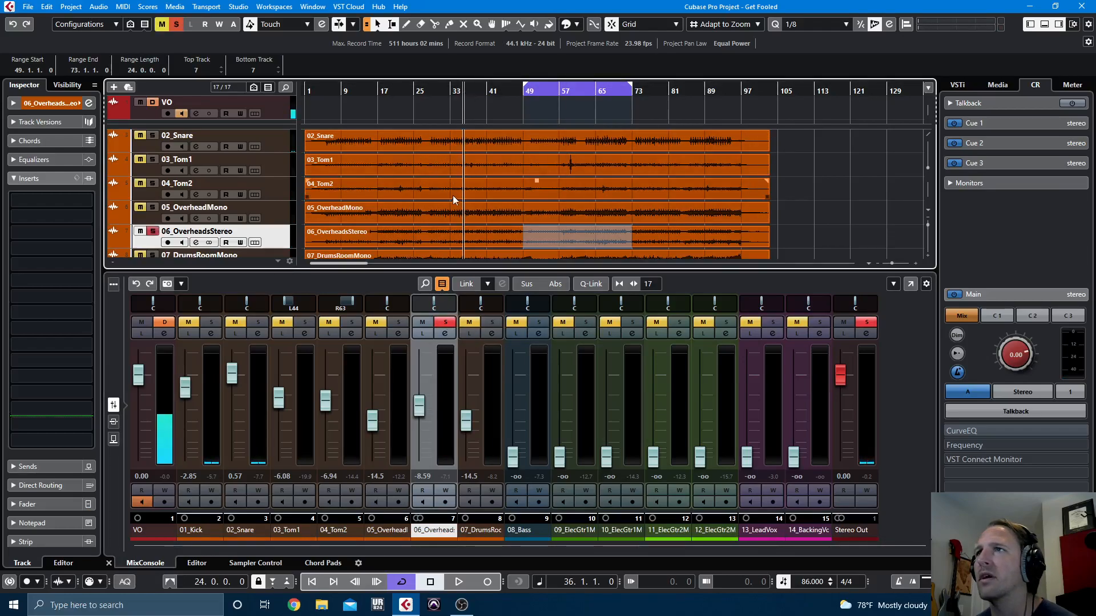
key(space)
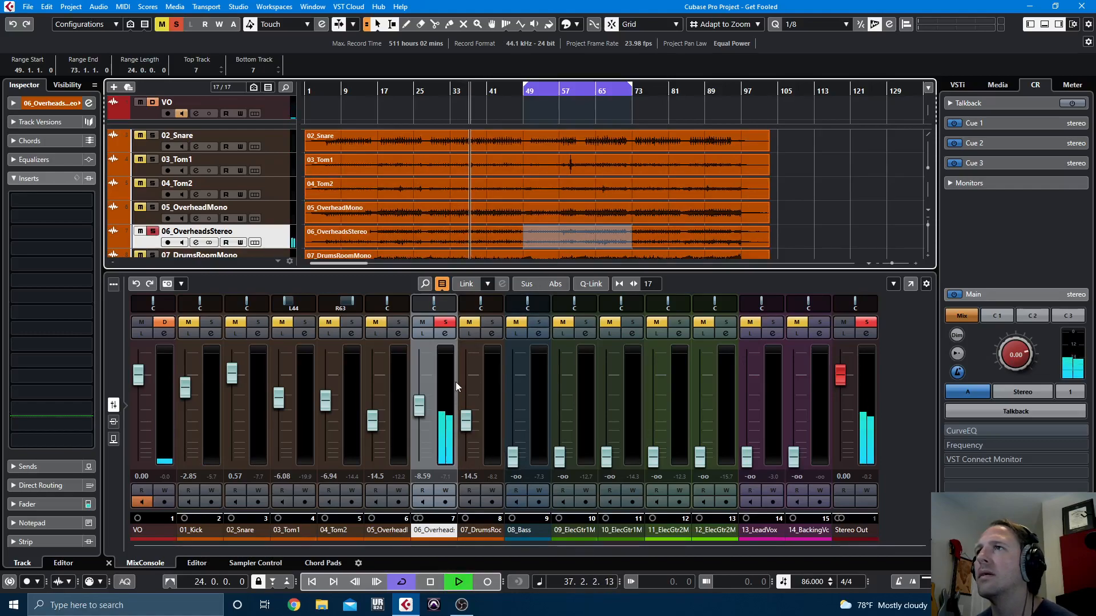
key(space)
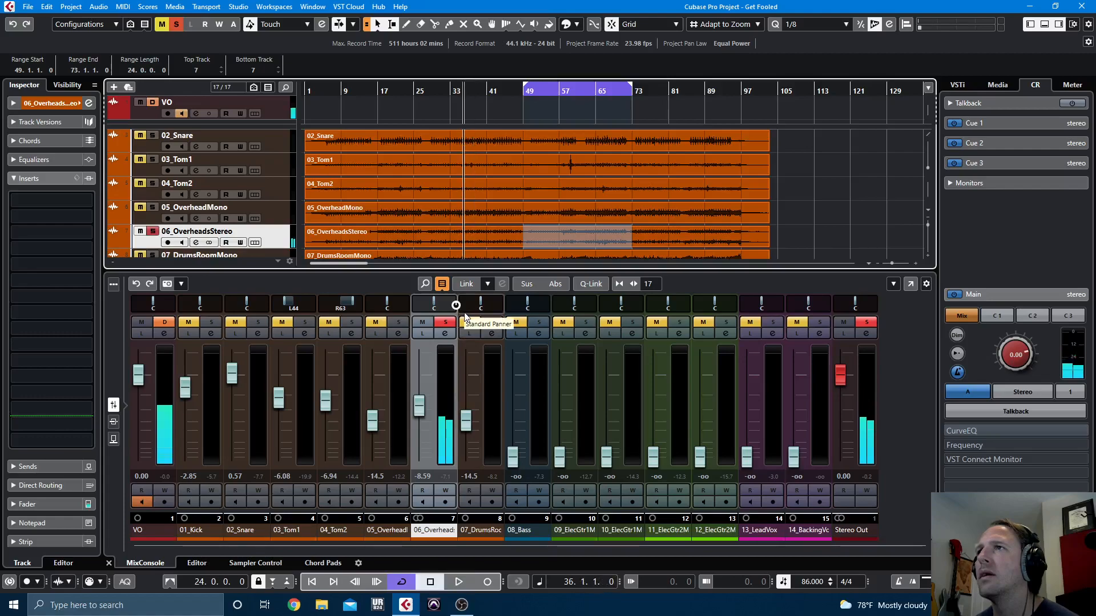
Audition the soloed 06_OverheadsStereo track from bar 22 and take it out of solo
click(400, 91)
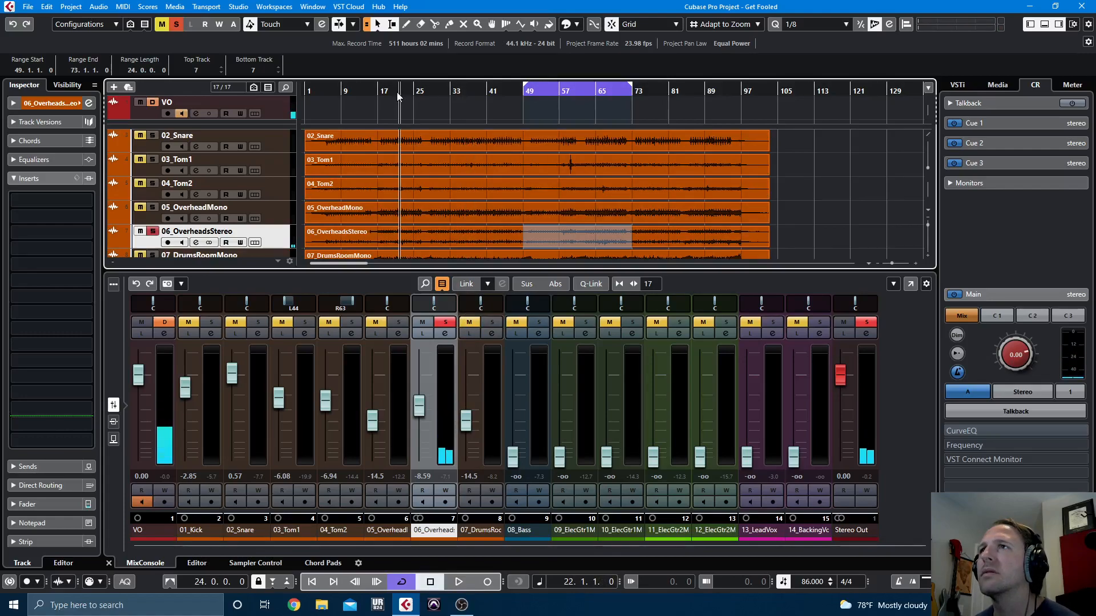
key(space)
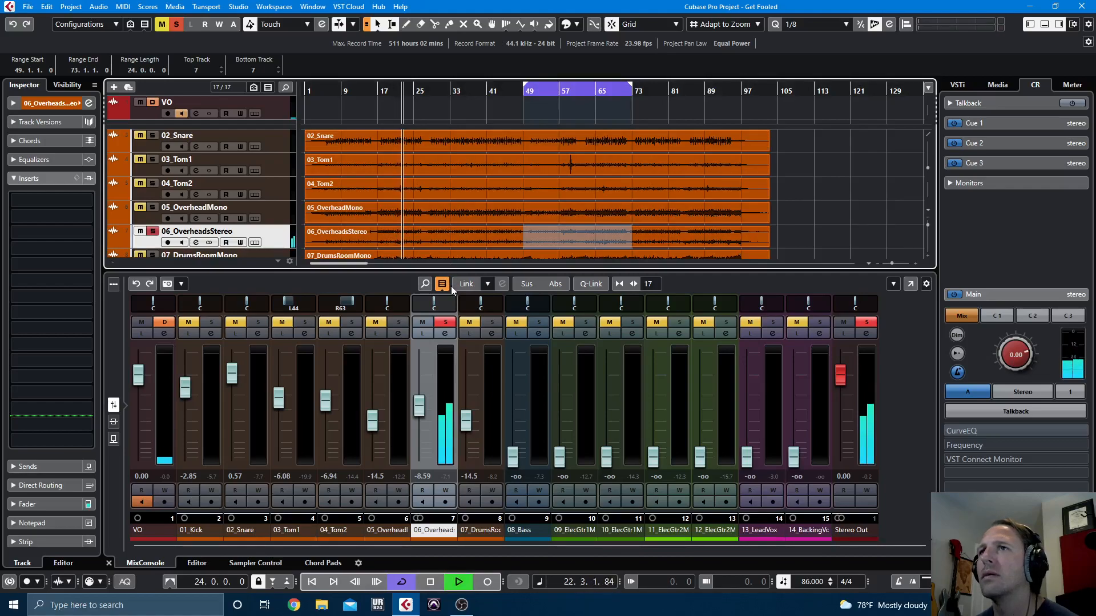
key(KP_Subtract)
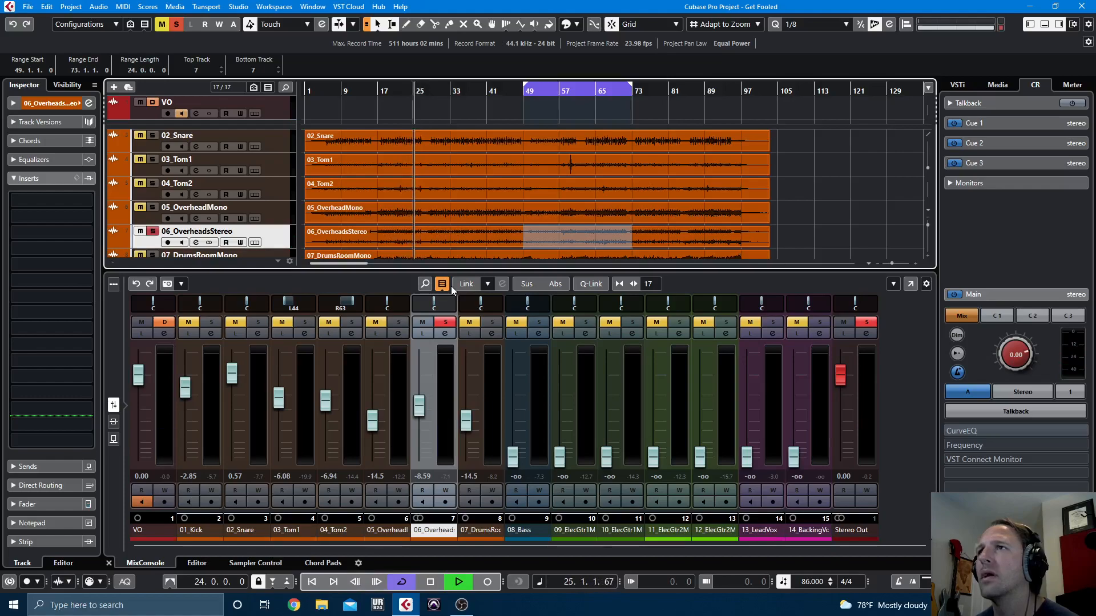
click(444, 323)
Rebalance the toms during playback: 03_Tom1 at -3.98 dB panned L60 and 04_Tom2 at -4.33 dB
key(space)
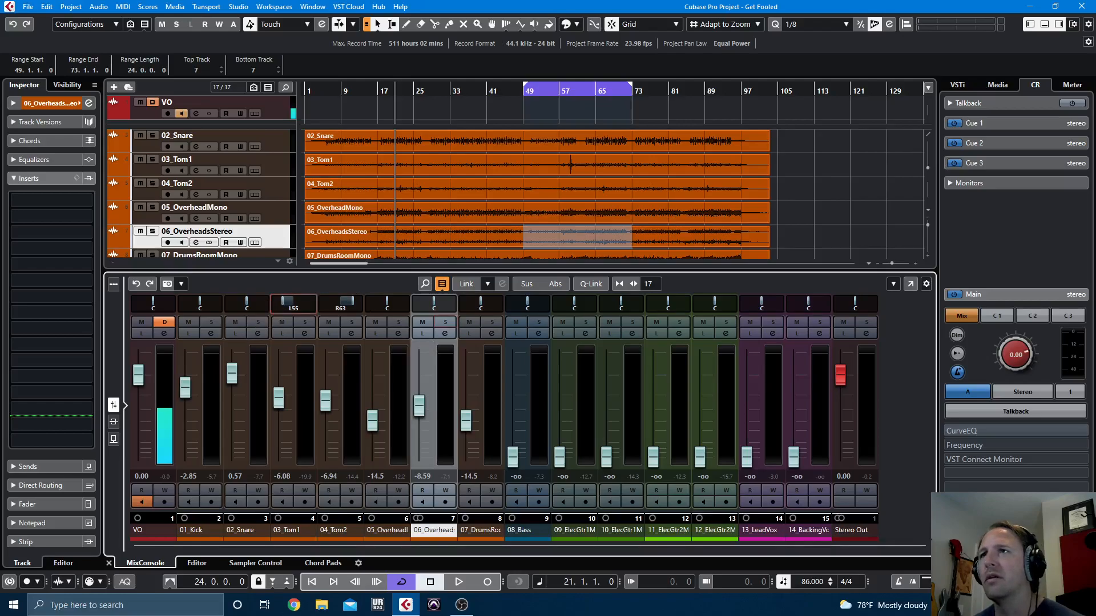
drag(326, 400, 279, 394)
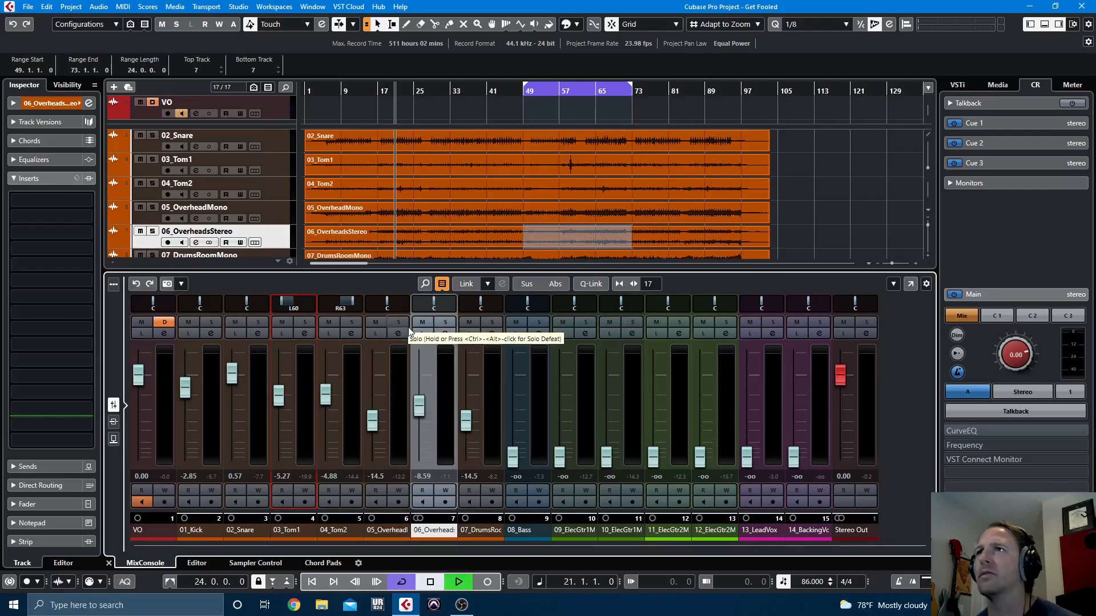
key(space)
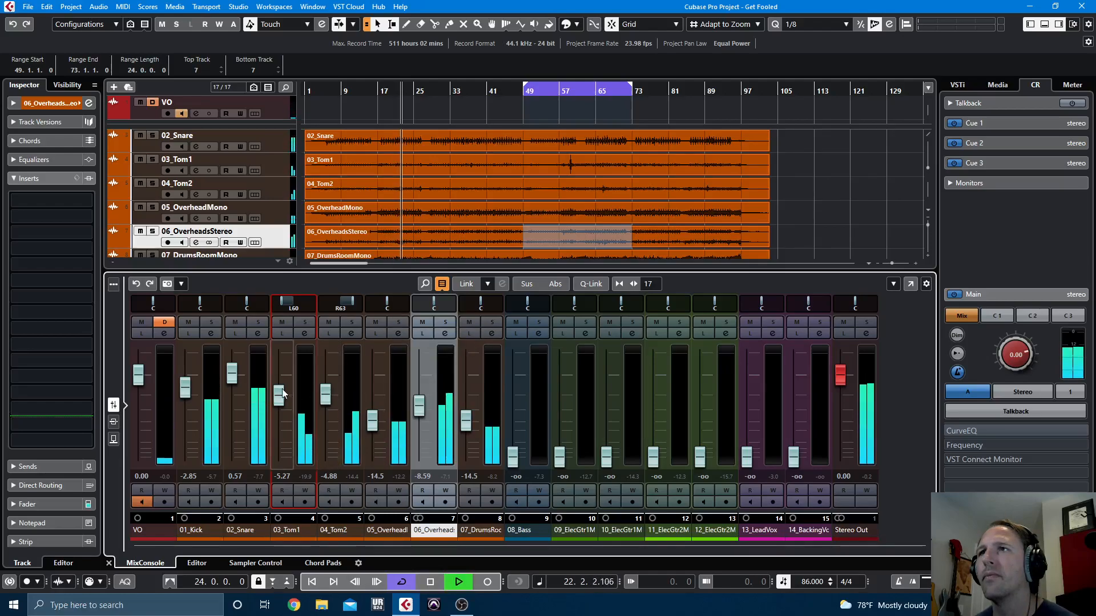
drag(280, 394, 324, 396)
key(space)
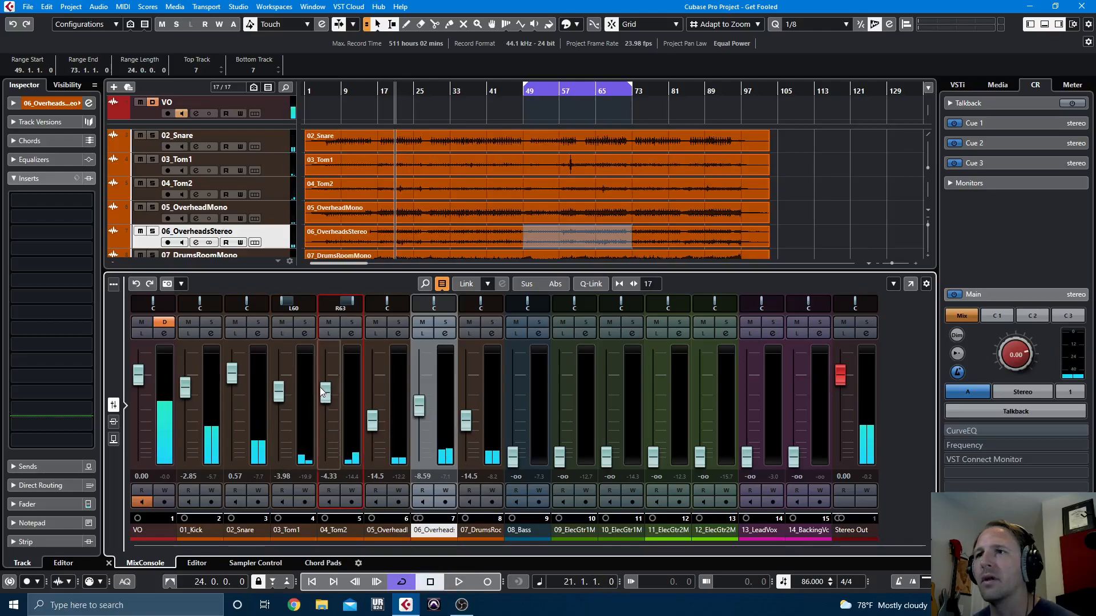
Solo 06_OverheadsStereo and show the expanded Pre (Filters/Gain/Phase) rack in the full MixConsole window
click(443, 323)
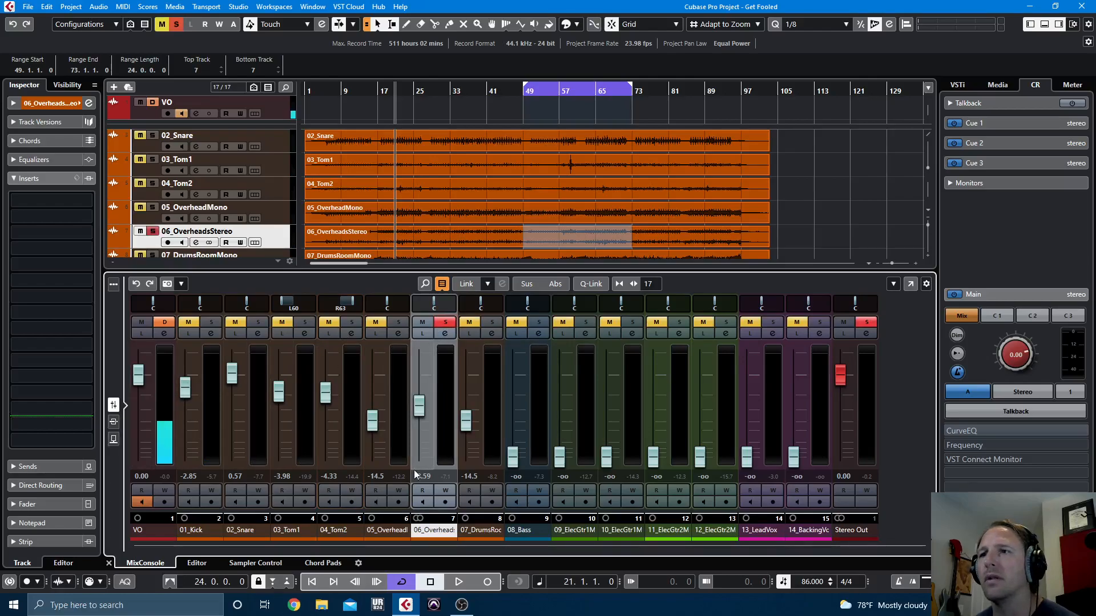
key(F3)
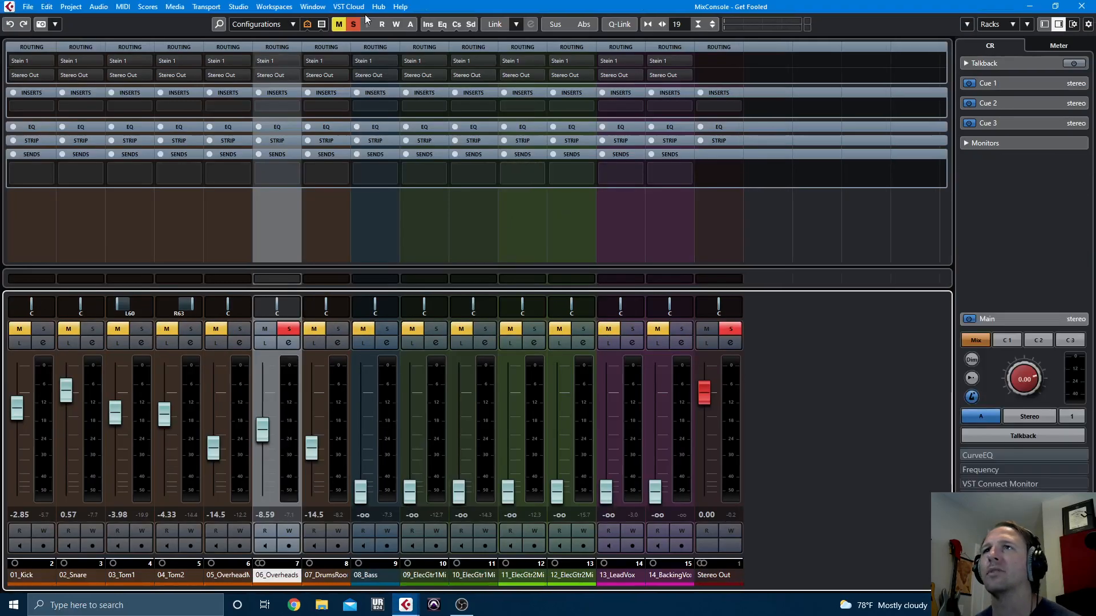
click(1014, 25)
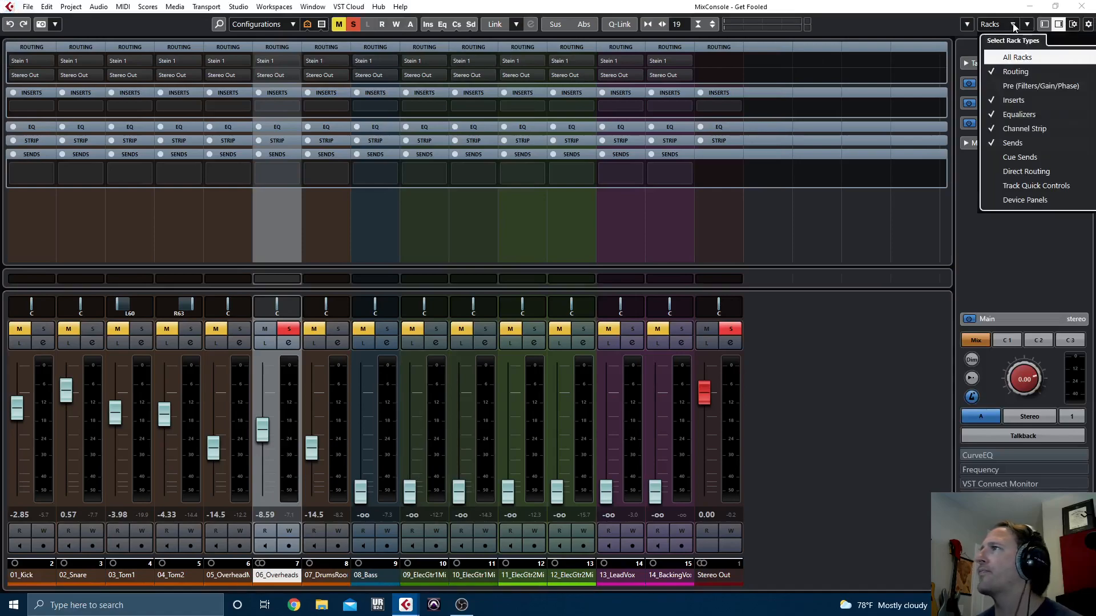
click(991, 87)
click(991, 222)
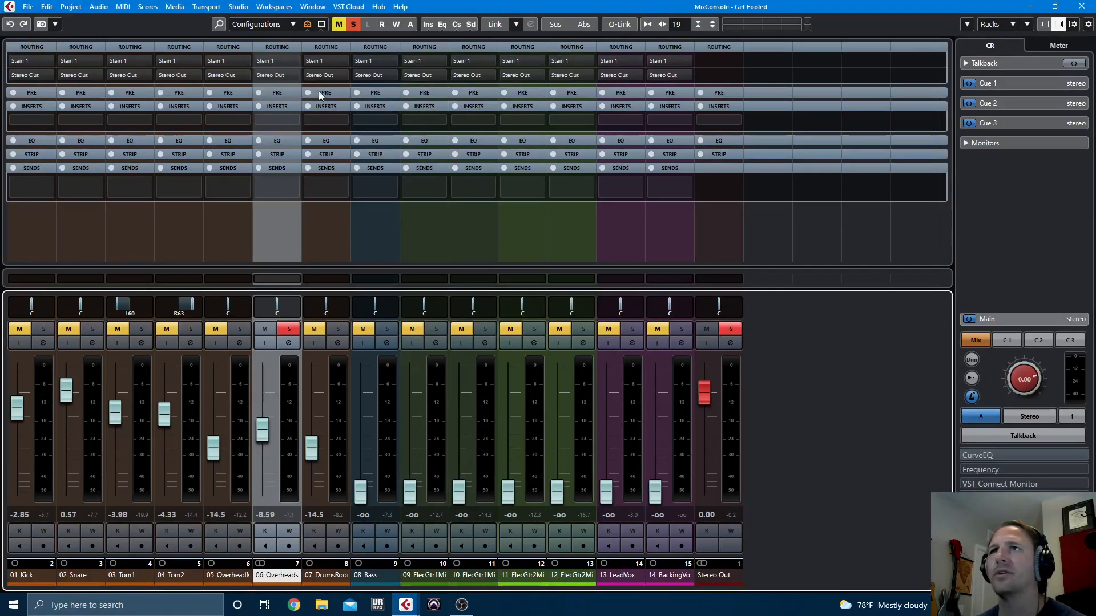
click(277, 94)
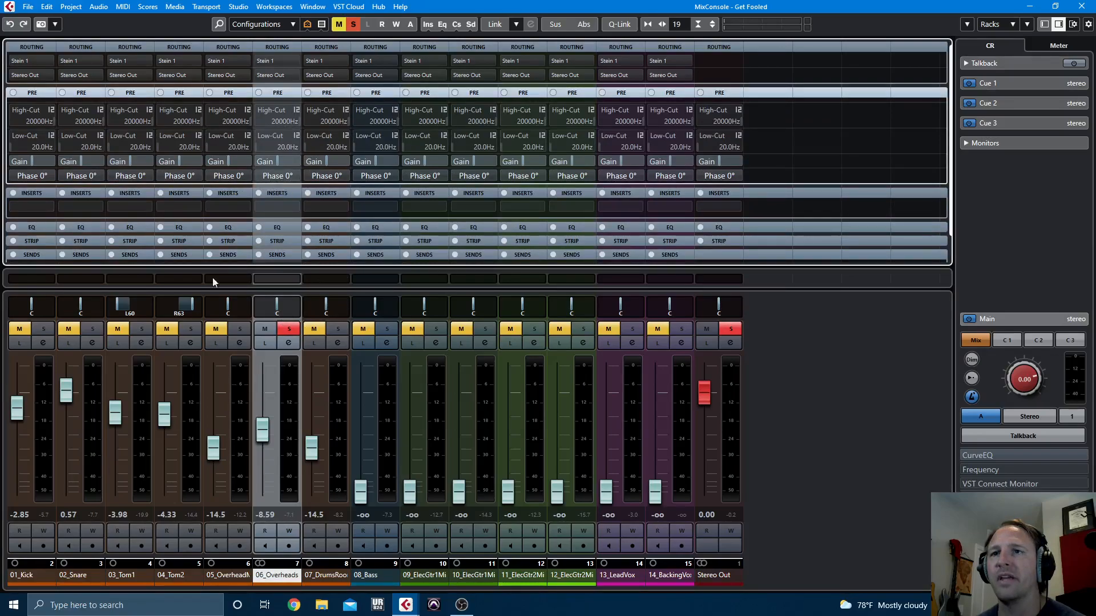
Solo 02_Snare alongside 06_OverheadsStereo and compare the snare's phase at 0° and 180°, leaving it at 0°
click(92, 329)
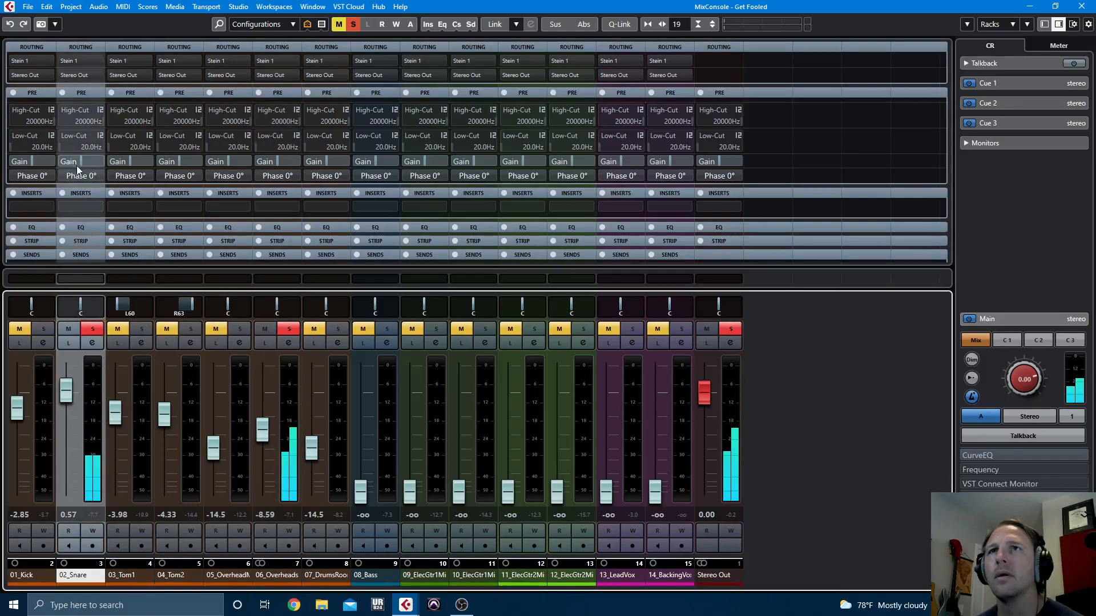
click(83, 178)
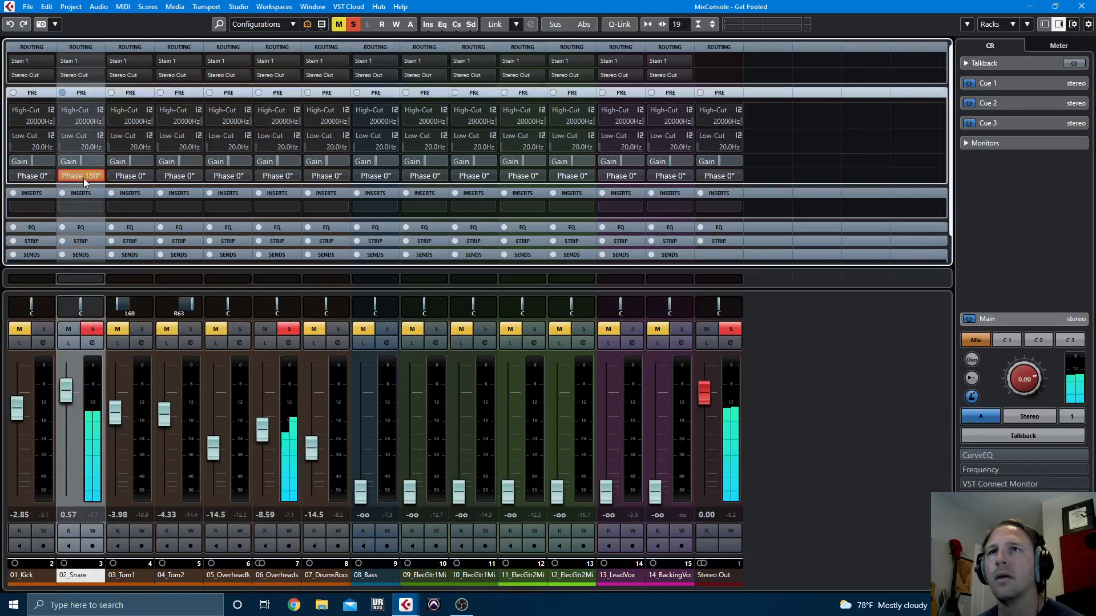
click(83, 178)
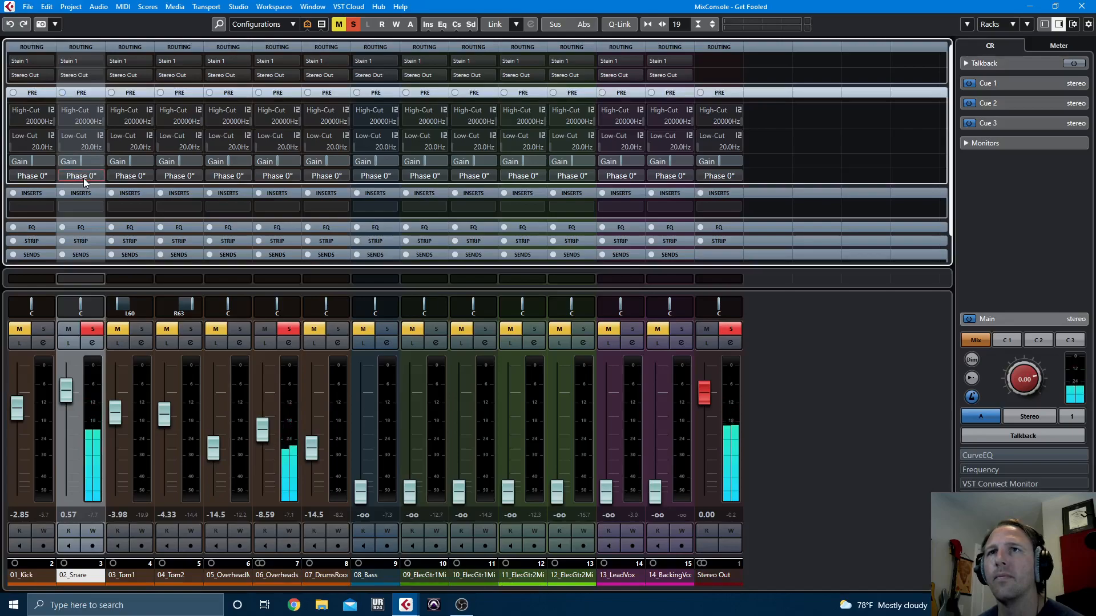
click(84, 176)
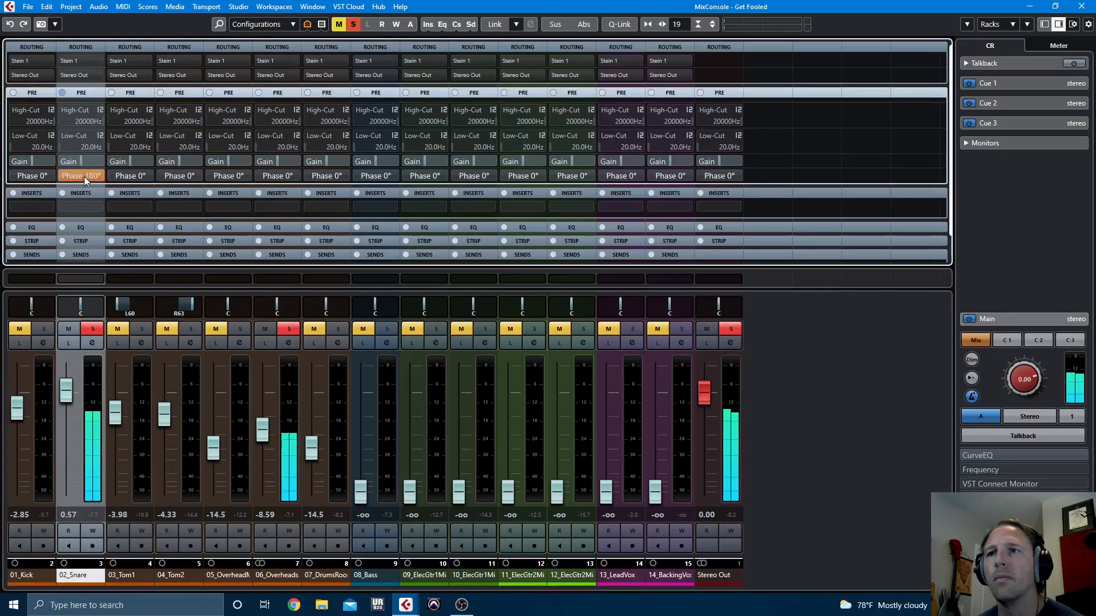
click(84, 176)
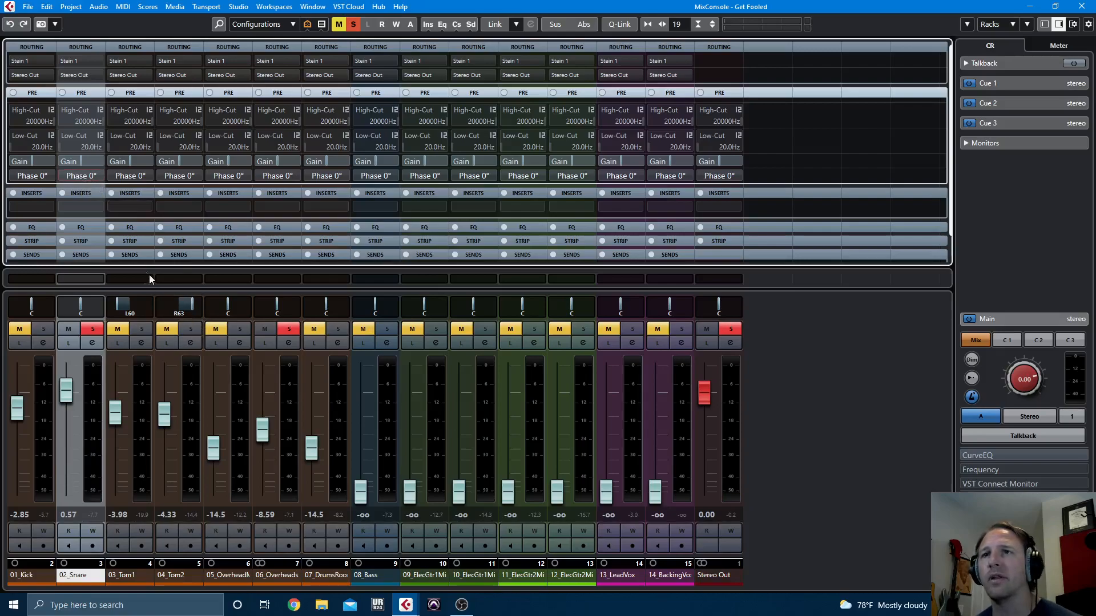
click(81, 176)
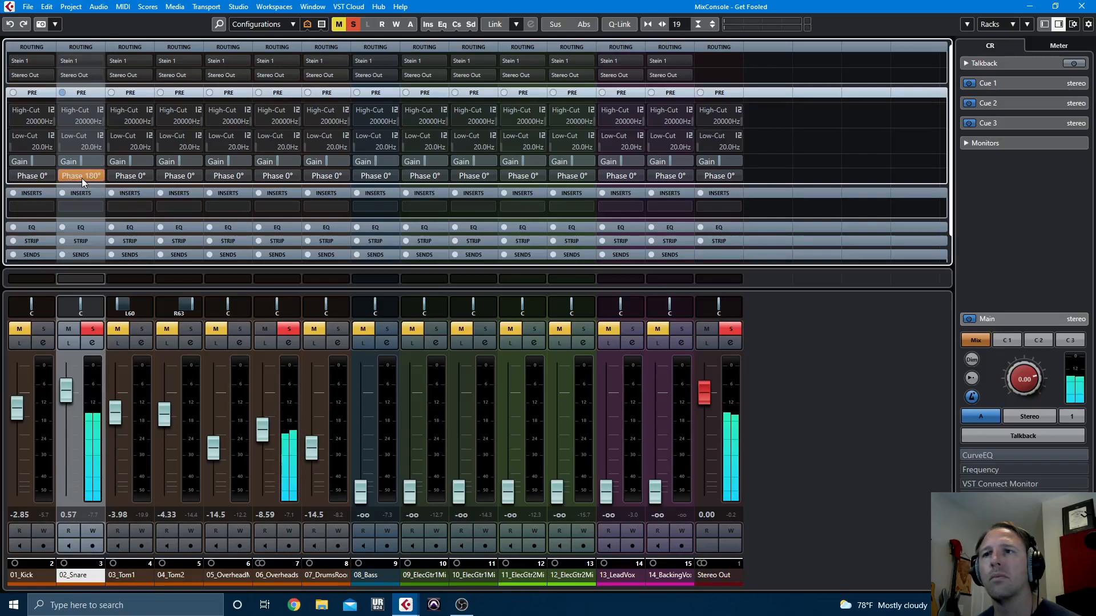
click(81, 177)
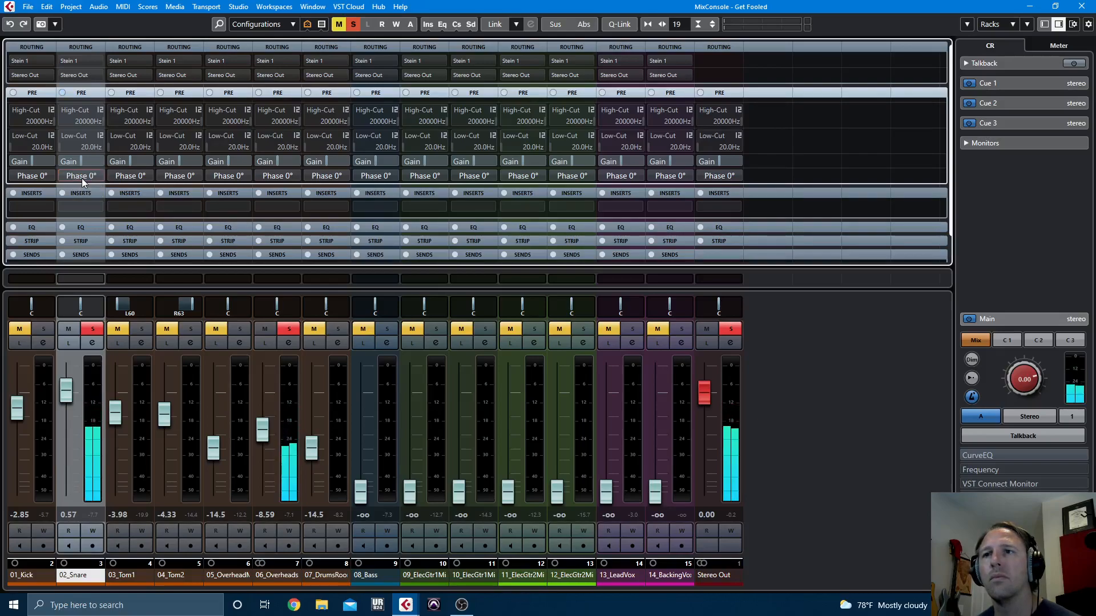
Centre the panning of 03_Tom1 and 04_Tom2, and play 03_Tom1 soloed with the snare in place of the stereo overheads
click(289, 329)
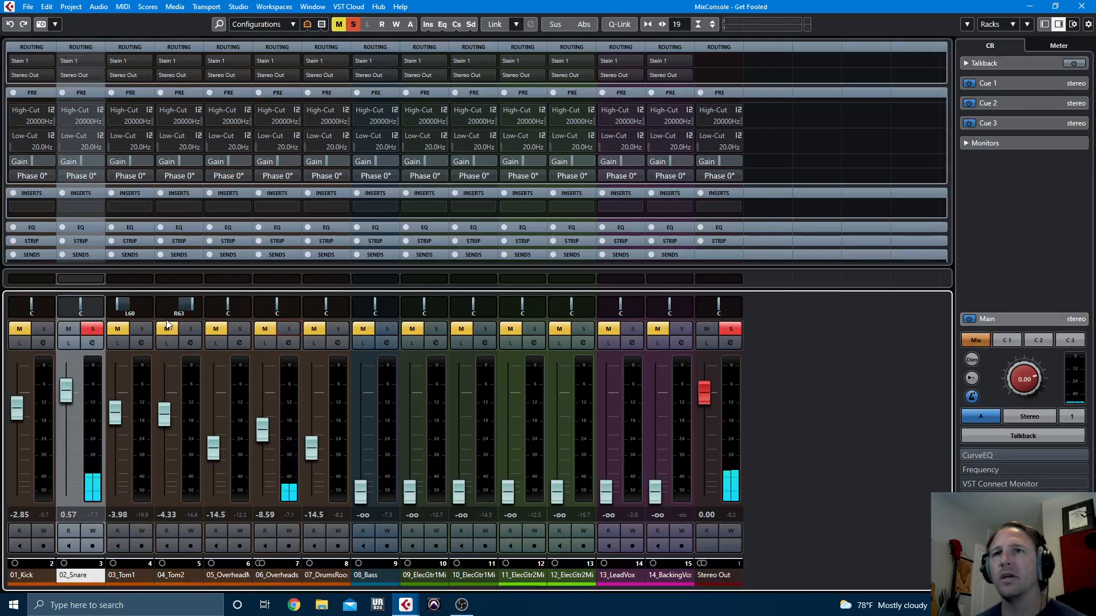
ctrl+click(133, 304)
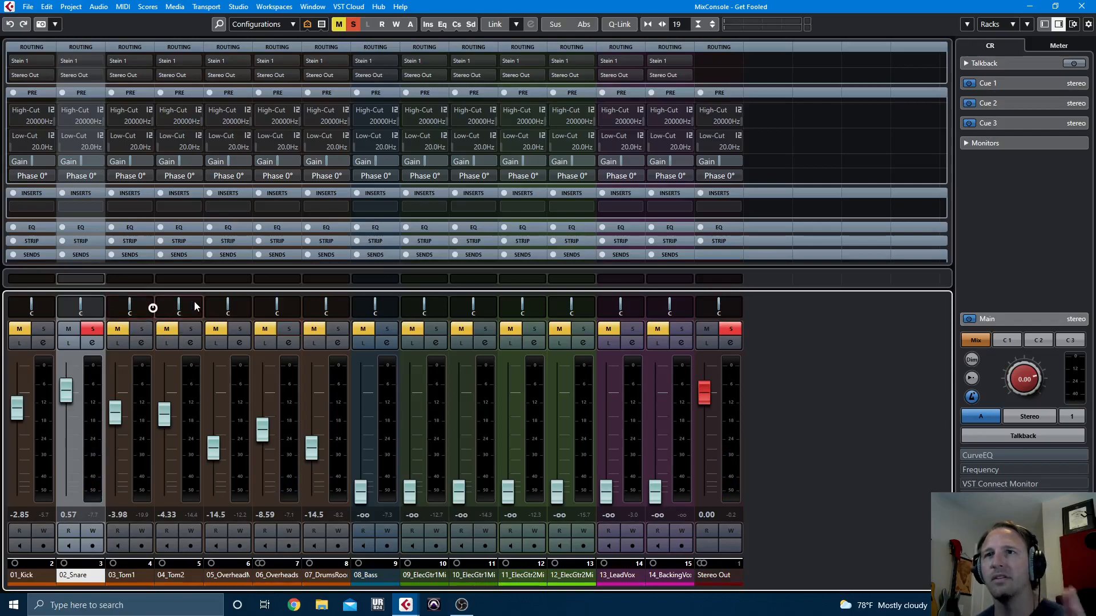
click(137, 329)
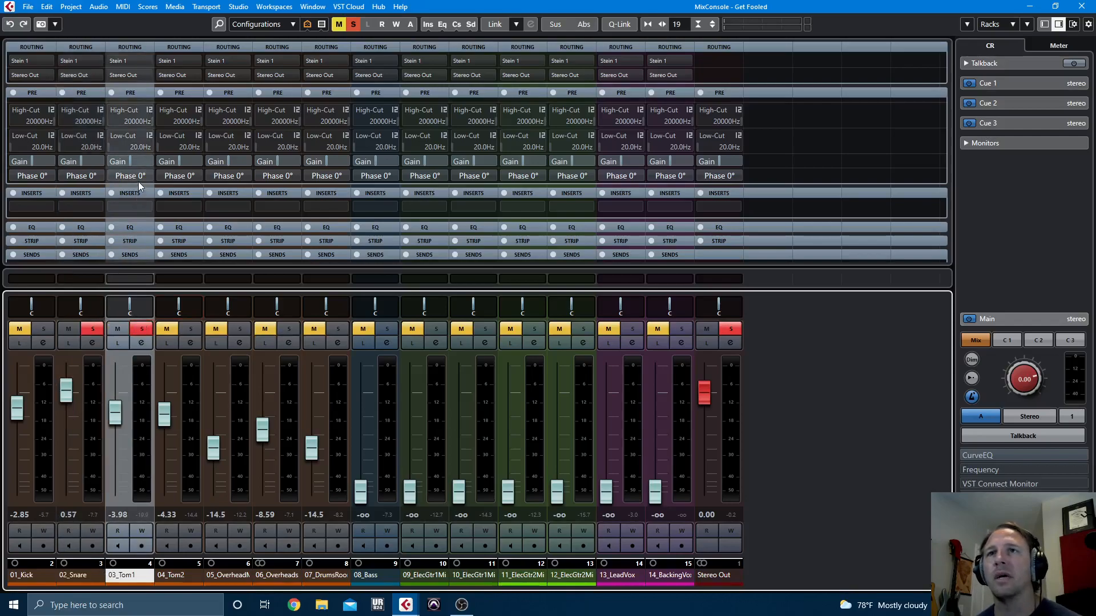
key(space)
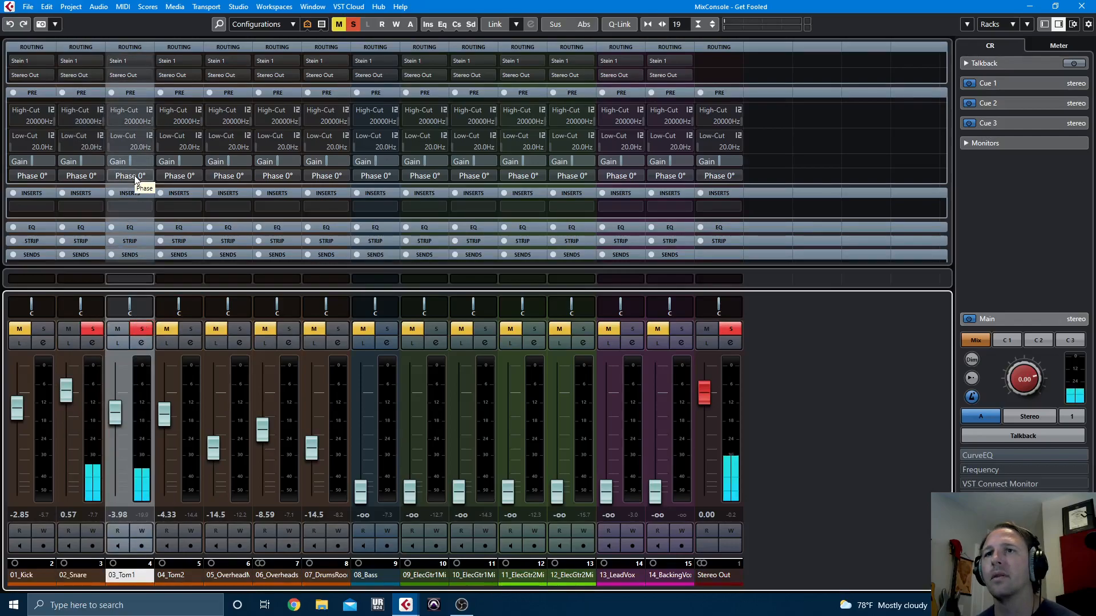
Raise 03_Tom1 to 0.00 dB and compare its phase at 180° and 0° against the snare, leaving it at 0°
click(136, 177)
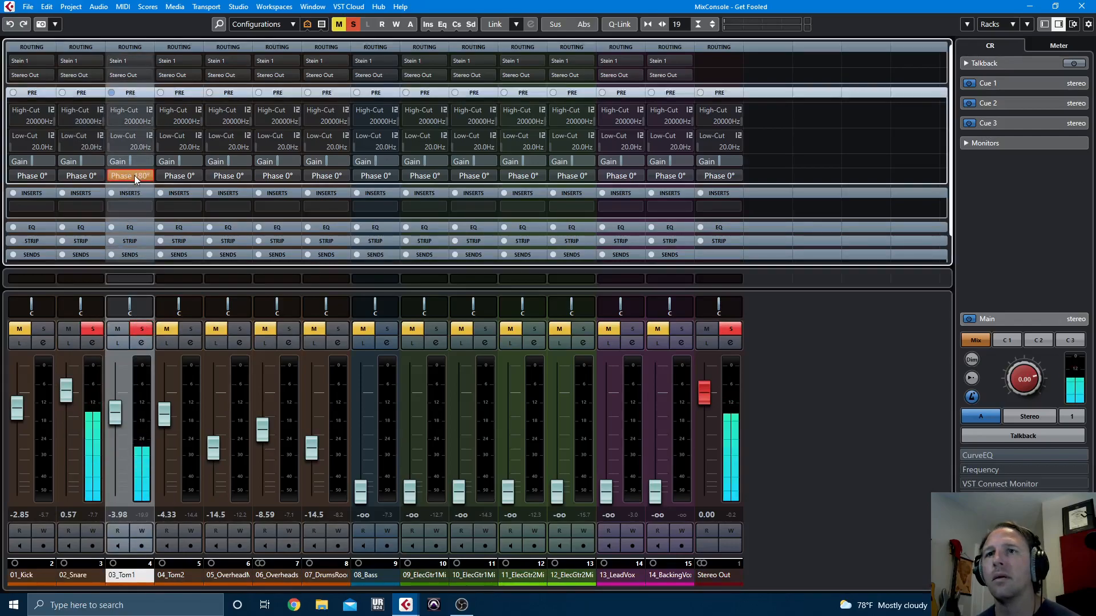
drag(116, 408, 118, 389)
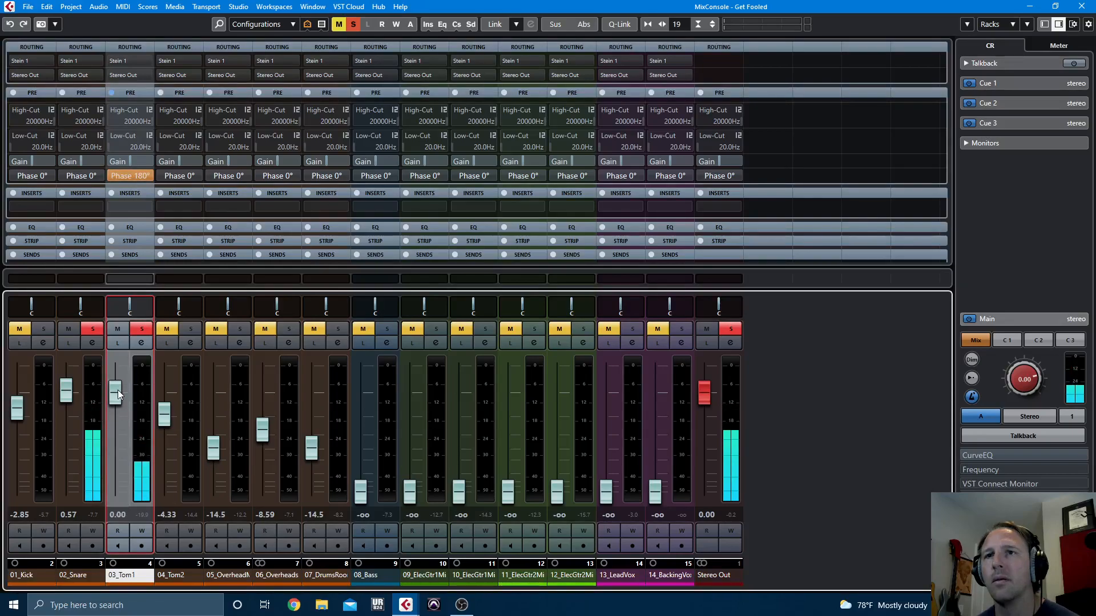
click(128, 177)
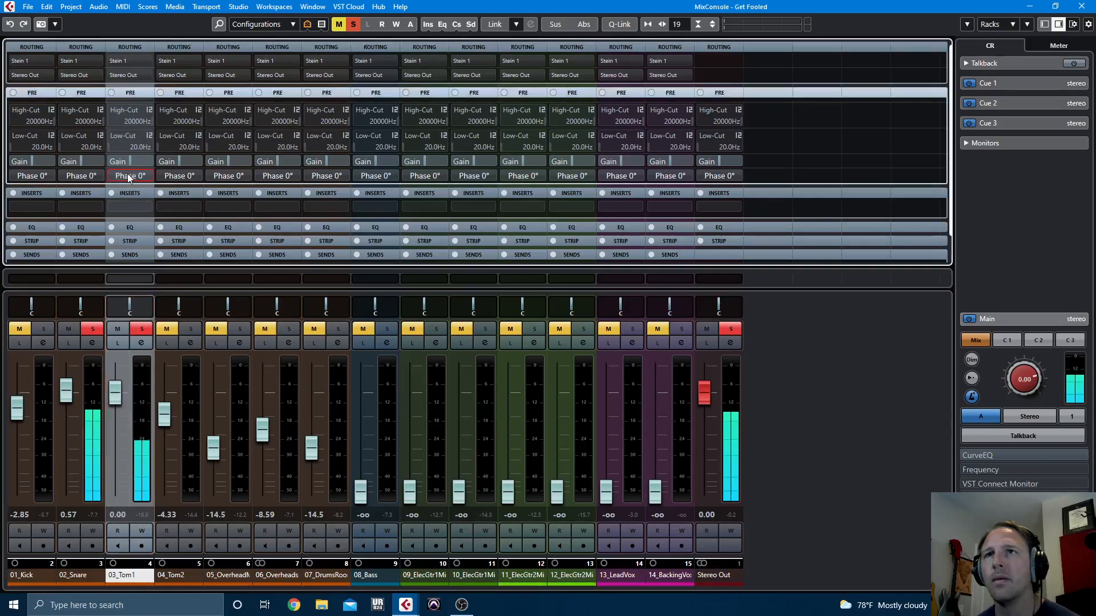
click(128, 177)
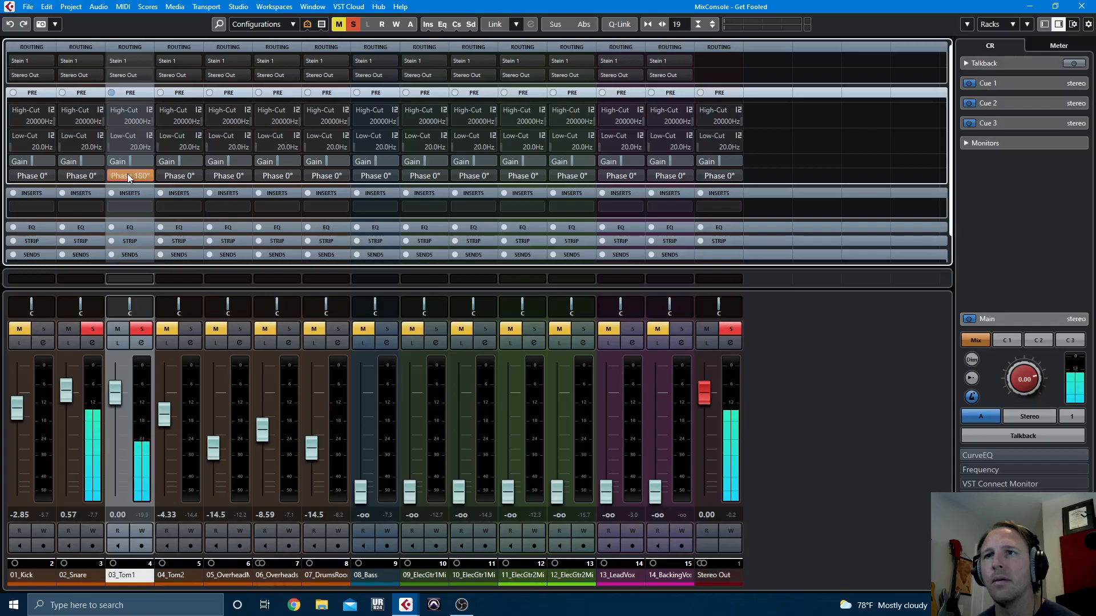
click(128, 177)
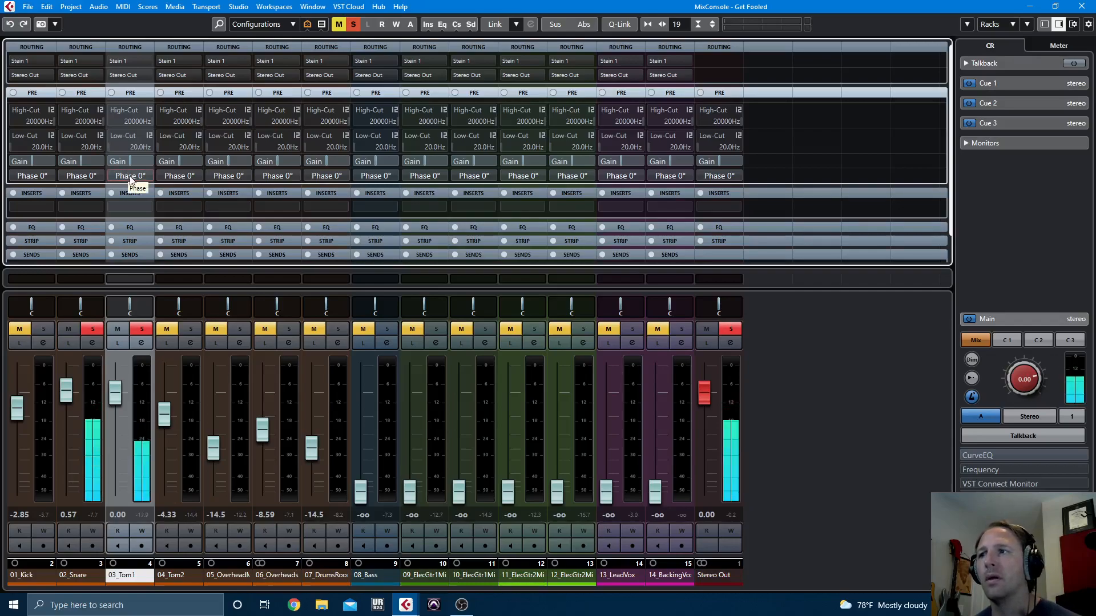
click(130, 176)
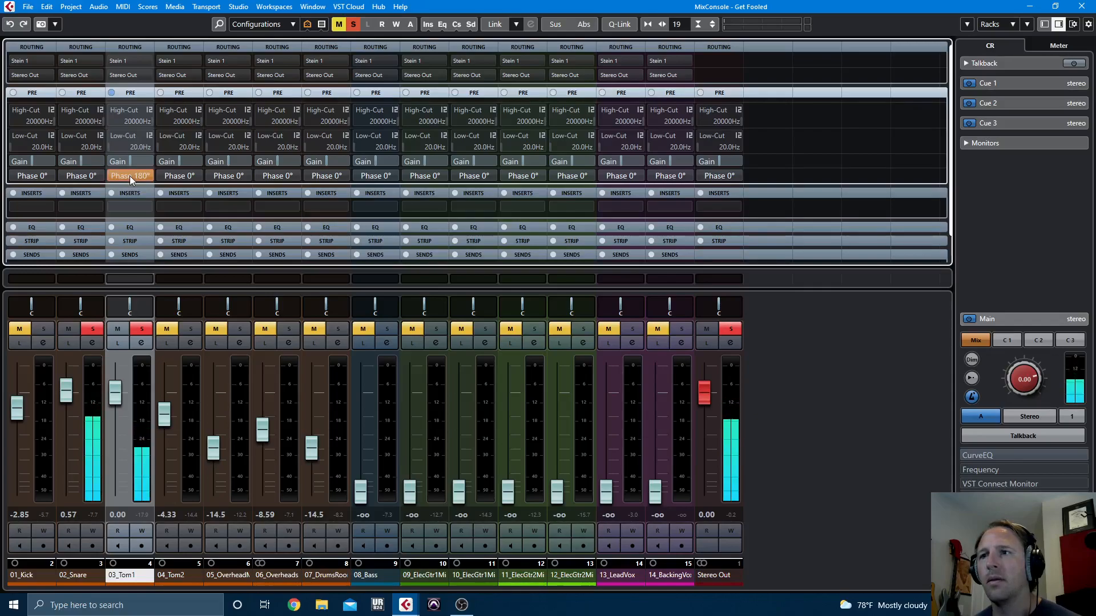
click(129, 176)
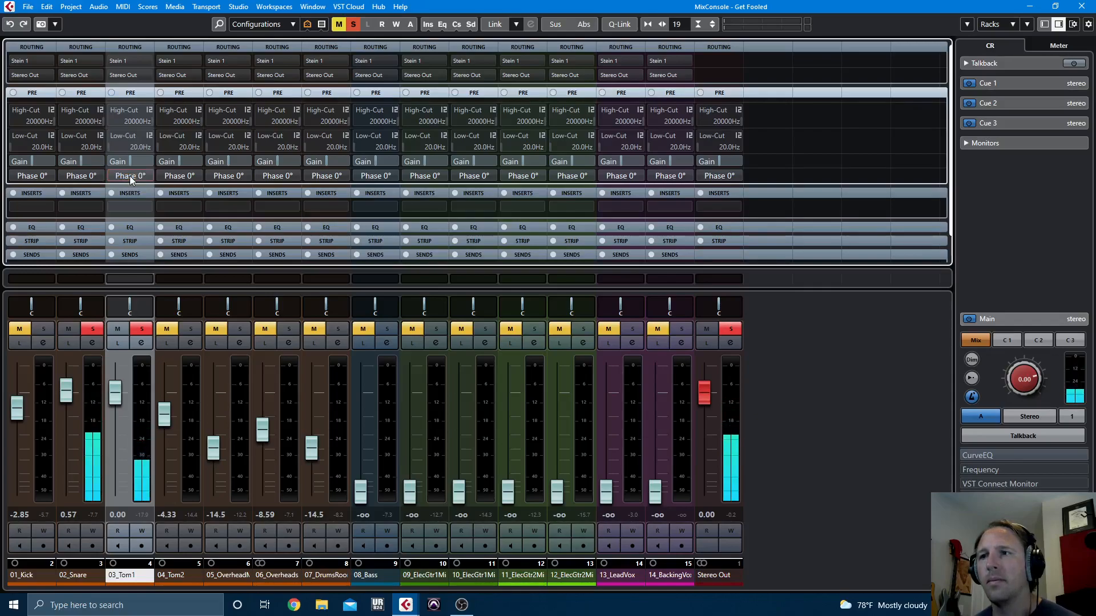
Set 03_Tom1 to -4.85 dB panned L57 and take it out of solo
drag(118, 389, 116, 408)
drag(129, 306, 127, 308)
click(140, 329)
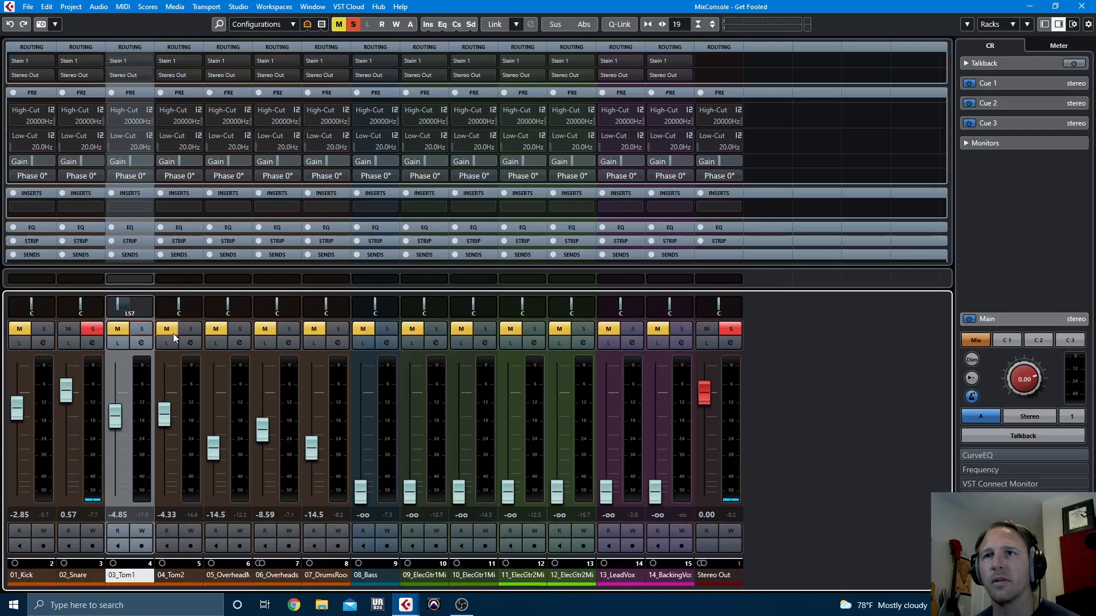
Solo 04_Tom2 with the snare, raise it to -0.03 dB and compare its phase at 180° and 0°
click(190, 329)
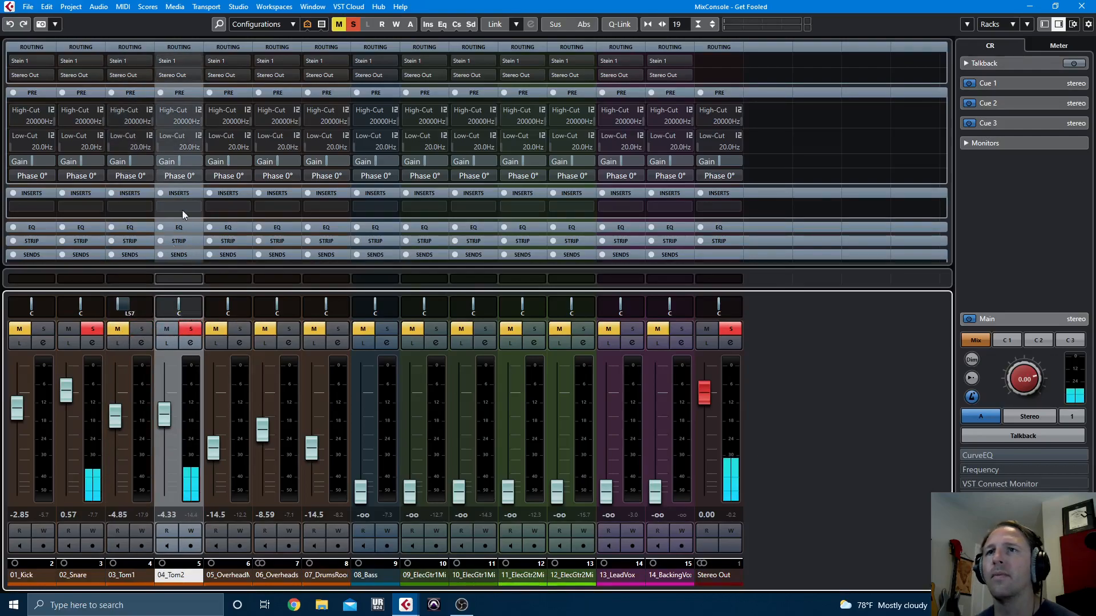
drag(164, 415, 164, 392)
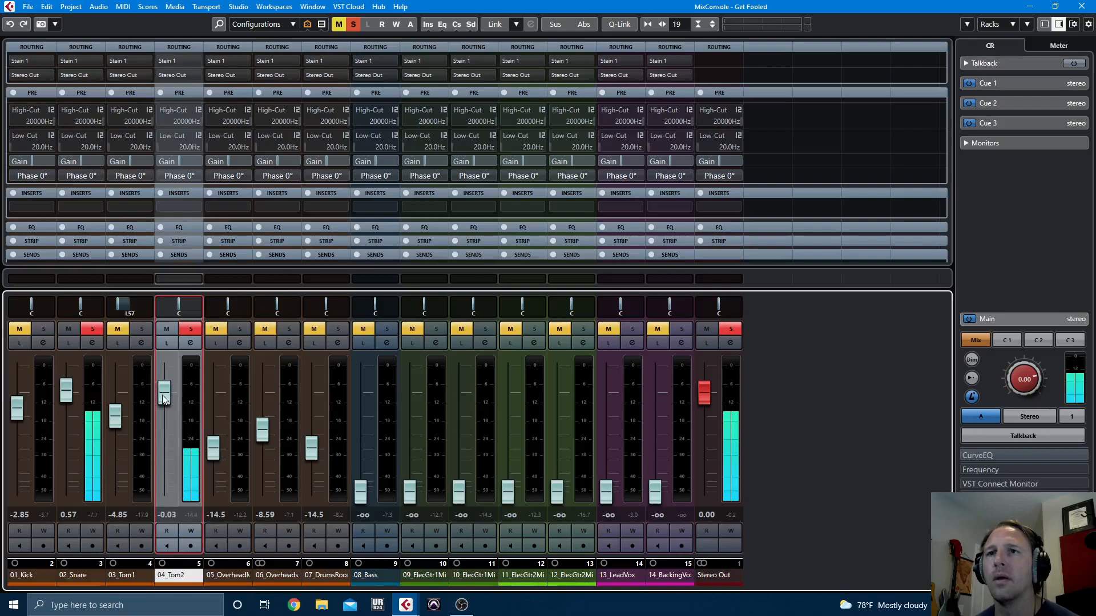
click(180, 175)
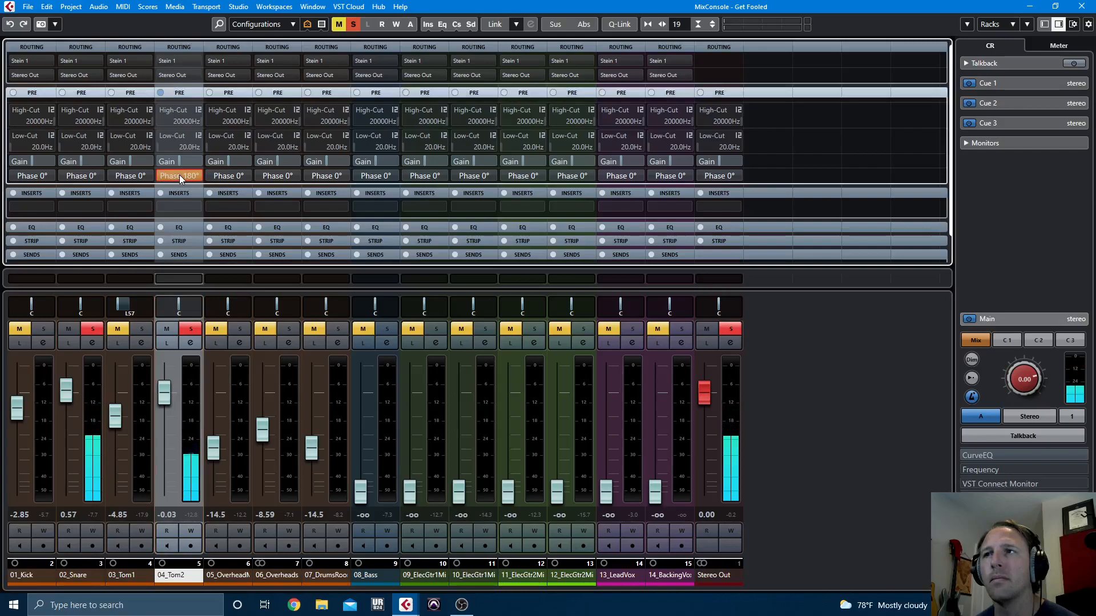
click(179, 175)
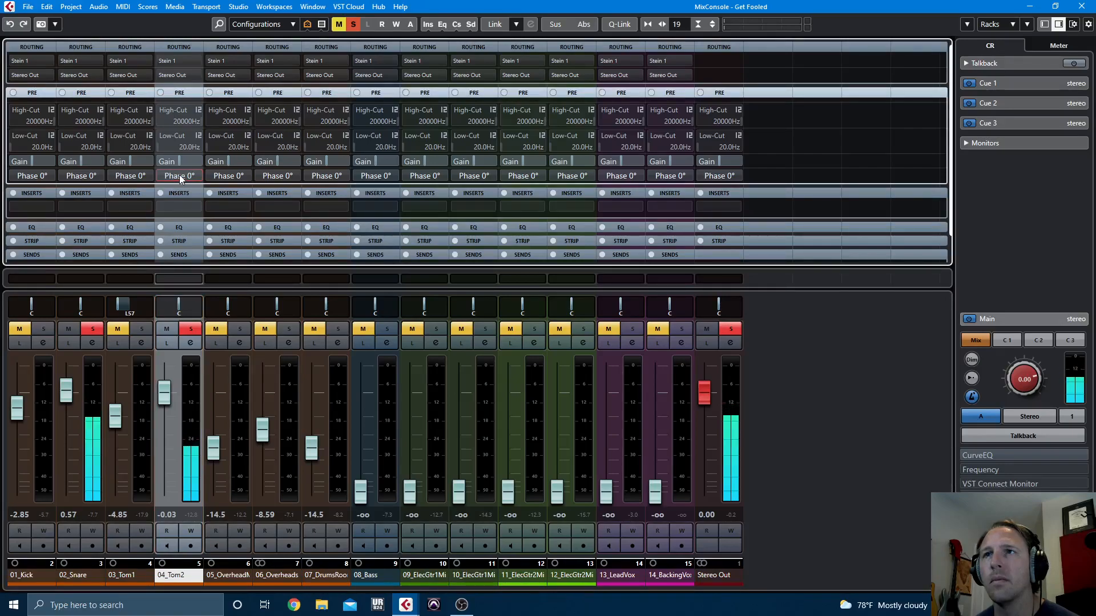
Take 04_Tom2 out of solo, lower it to -4.39 dB and pan it to R52
click(190, 329)
scroll(178, 372, down, 4)
drag(179, 307, 189, 307)
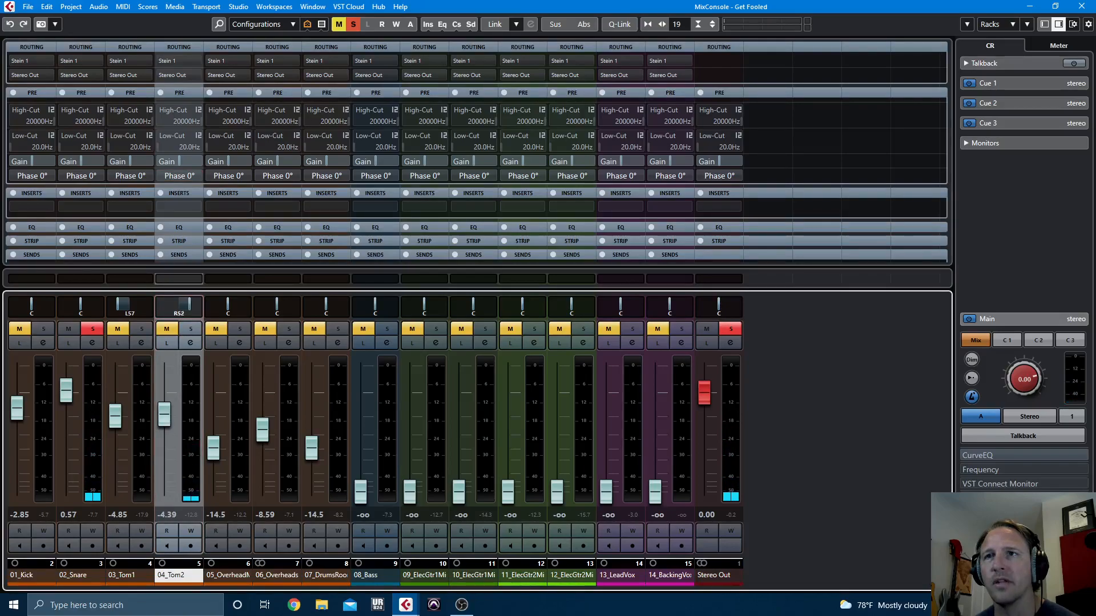
Solo 01_Kick with the snare, lower it to -4.70 dB, compare its phase at 180° and 0°, and leave only the snare soloed at 0° kick phase
click(43, 328)
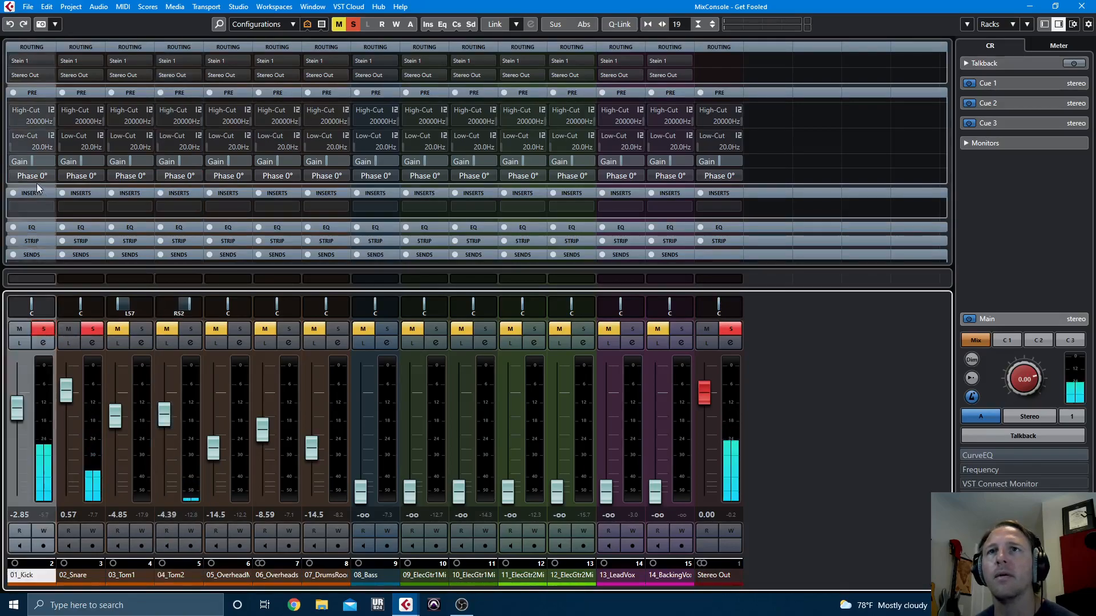
scroll(25, 367, down, 2)
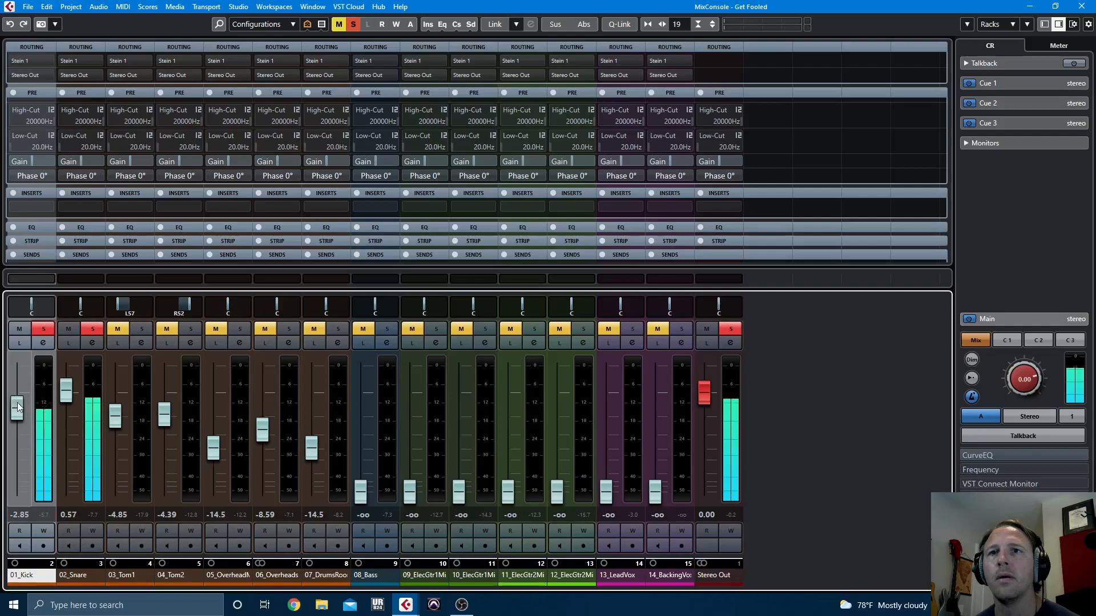
click(34, 177)
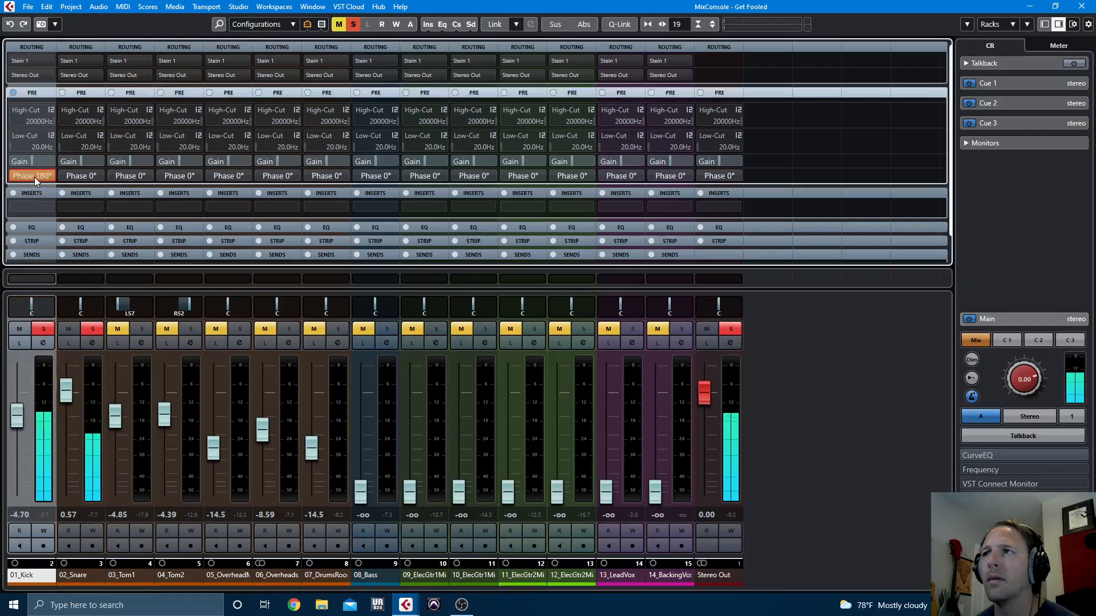
click(34, 177)
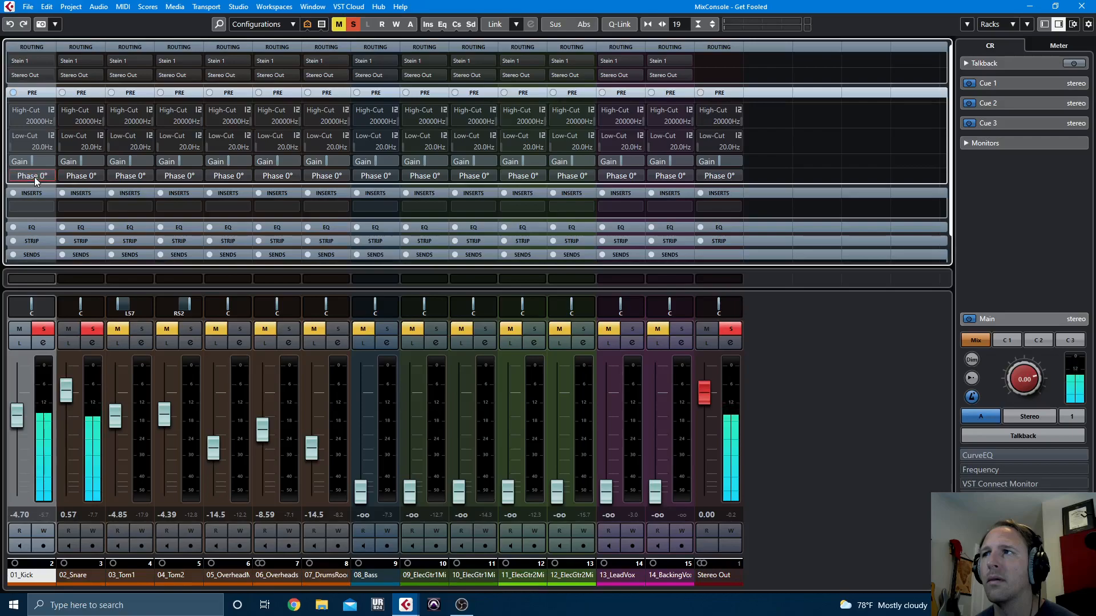
click(34, 177)
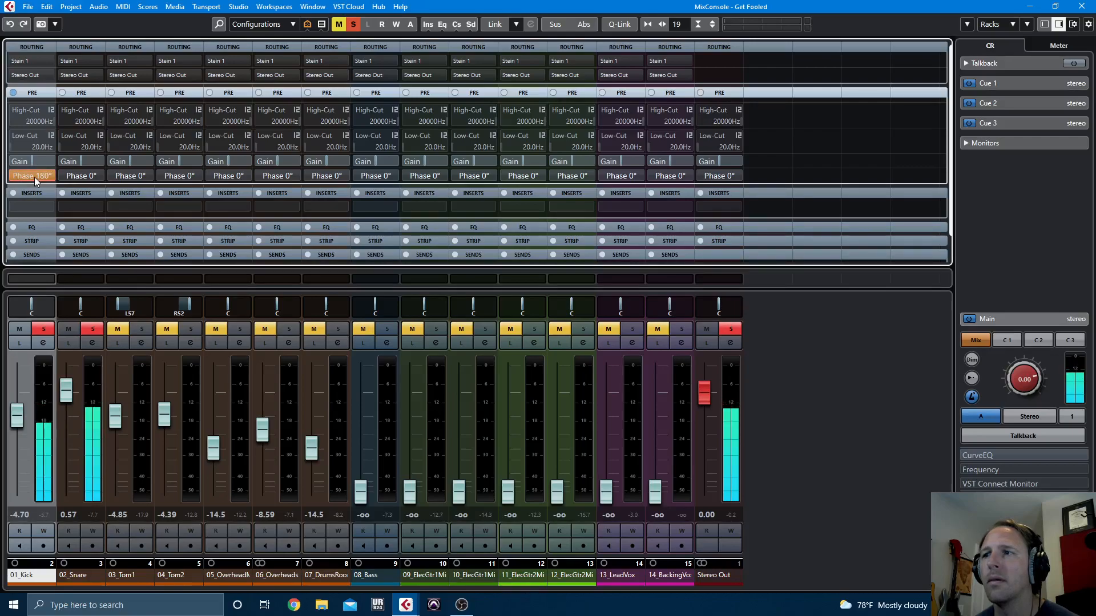
click(35, 177)
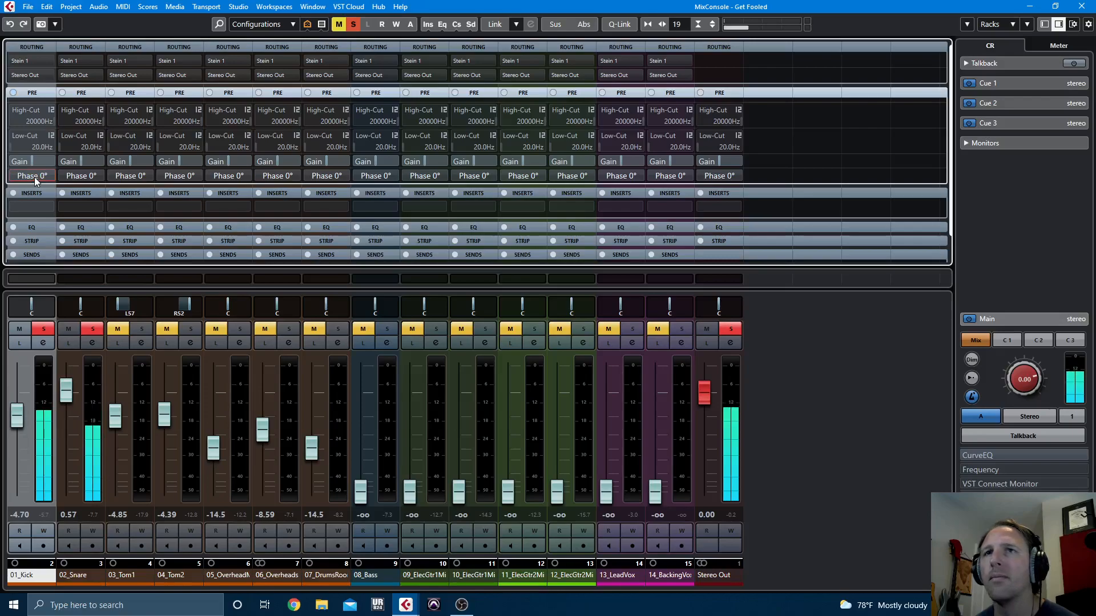
click(50, 333)
click(89, 327)
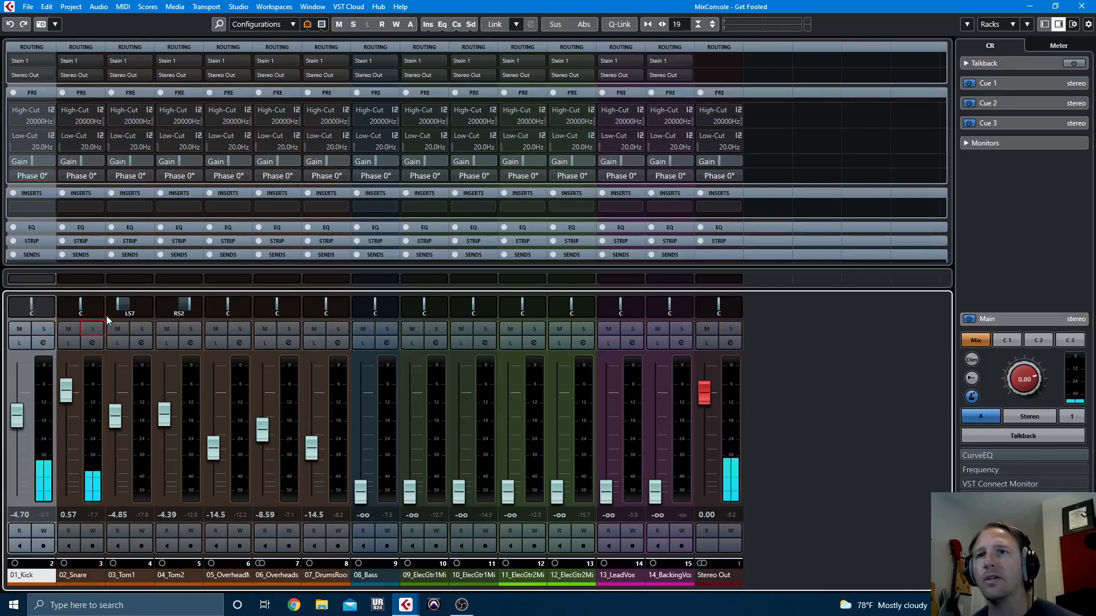
click(92, 329)
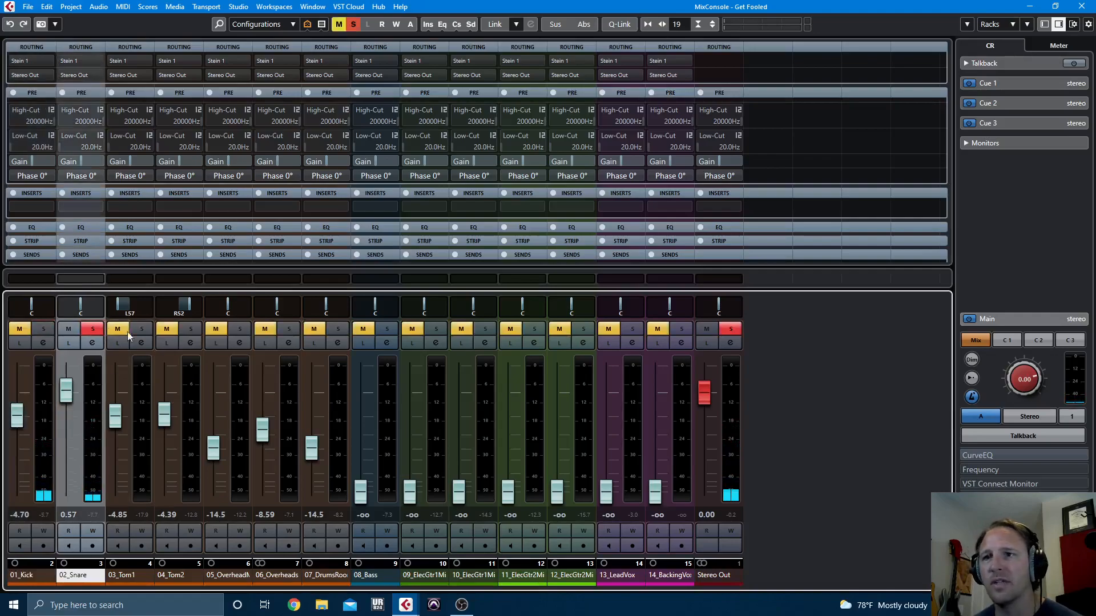
Solo the 05_Overhead channel with the snare, compare its phase at 180° and 0°, set it to -7.92 dB at 0° and unsolo it
click(240, 328)
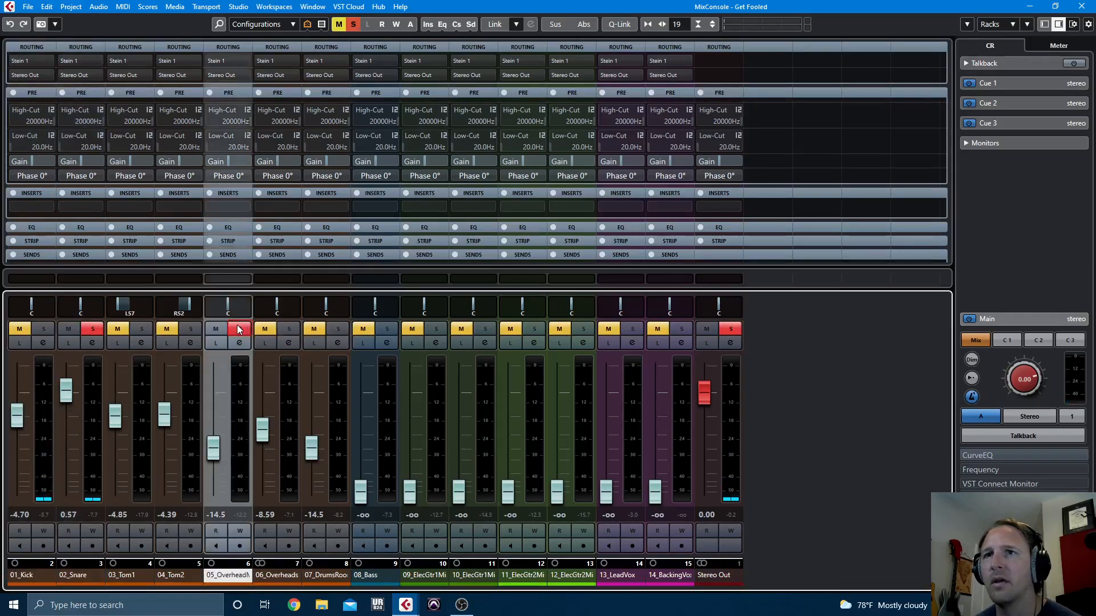
drag(214, 450, 215, 422)
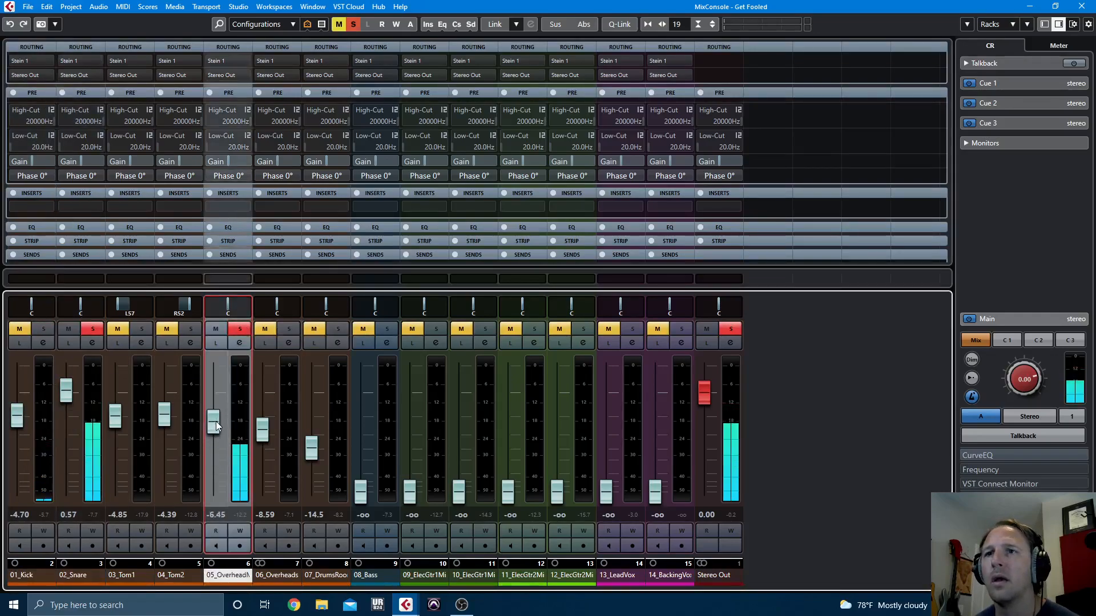
click(229, 176)
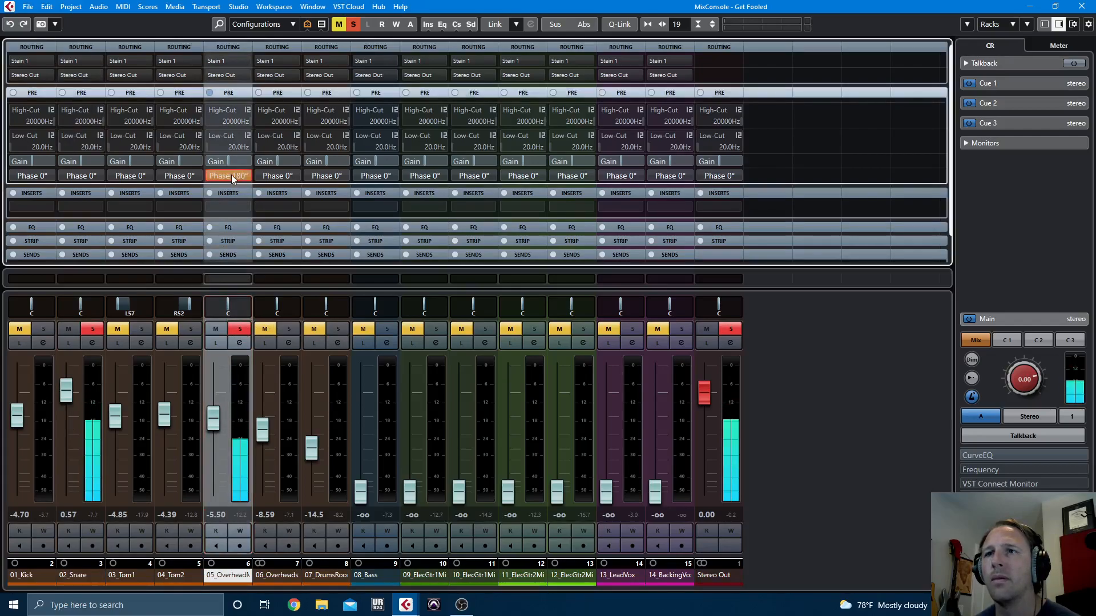
click(231, 175)
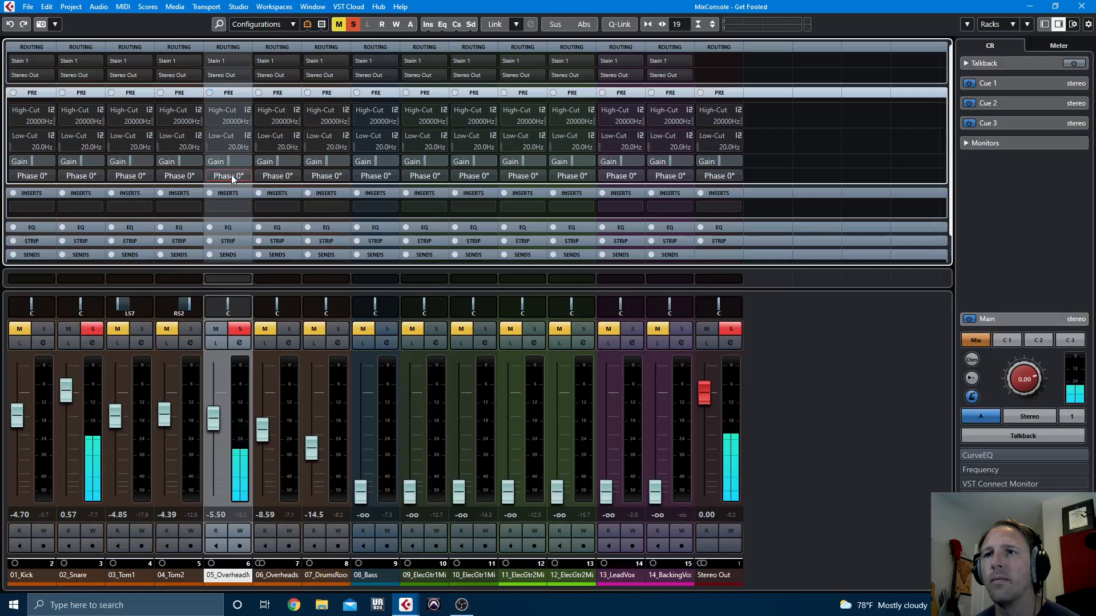
drag(220, 418, 221, 428)
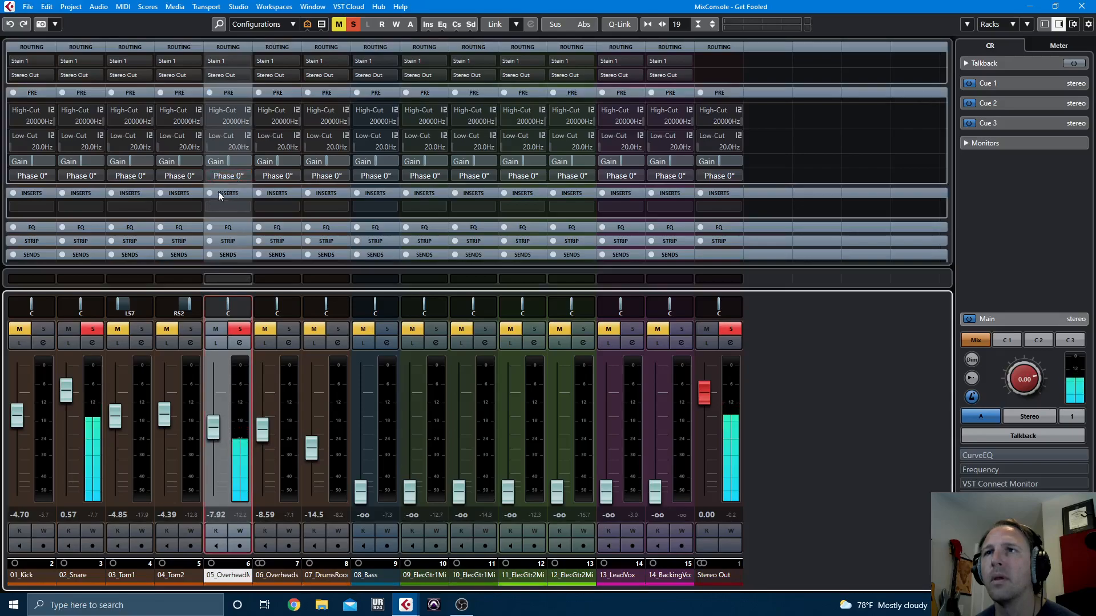
click(240, 330)
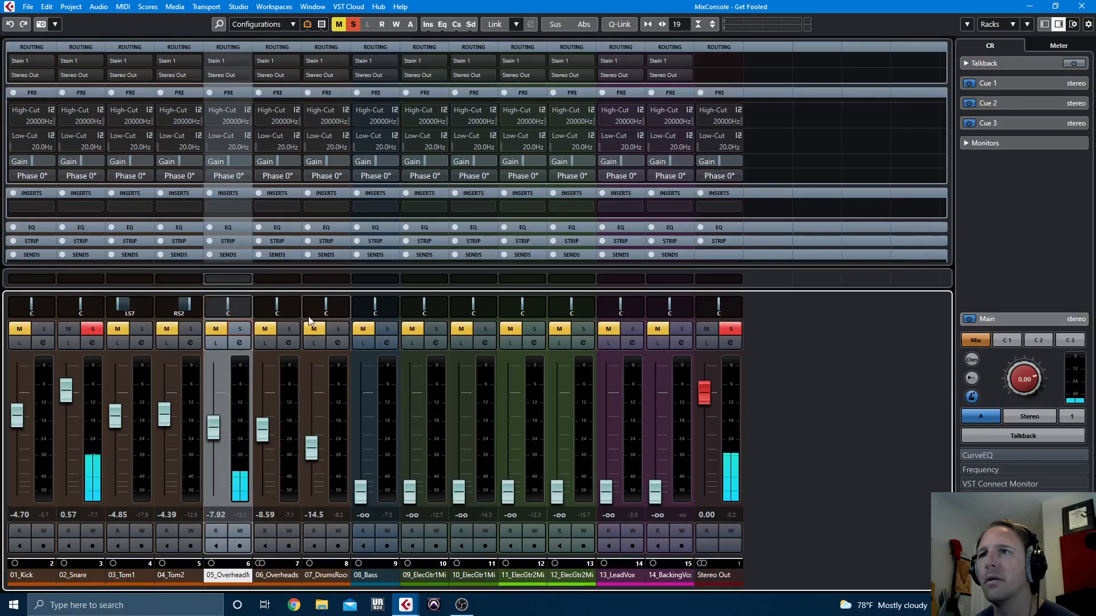
Solo 07_DrumsRoom with the snare at -9.19 dB, compare its phase, leave it at 180° and clear the solos
click(339, 328)
drag(312, 451, 313, 431)
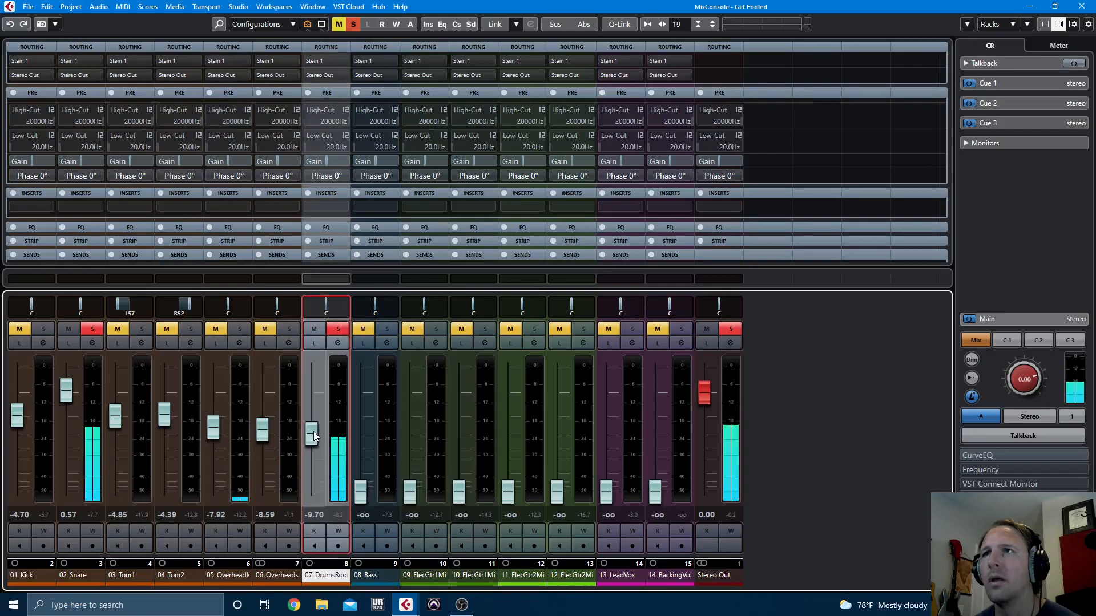
click(324, 177)
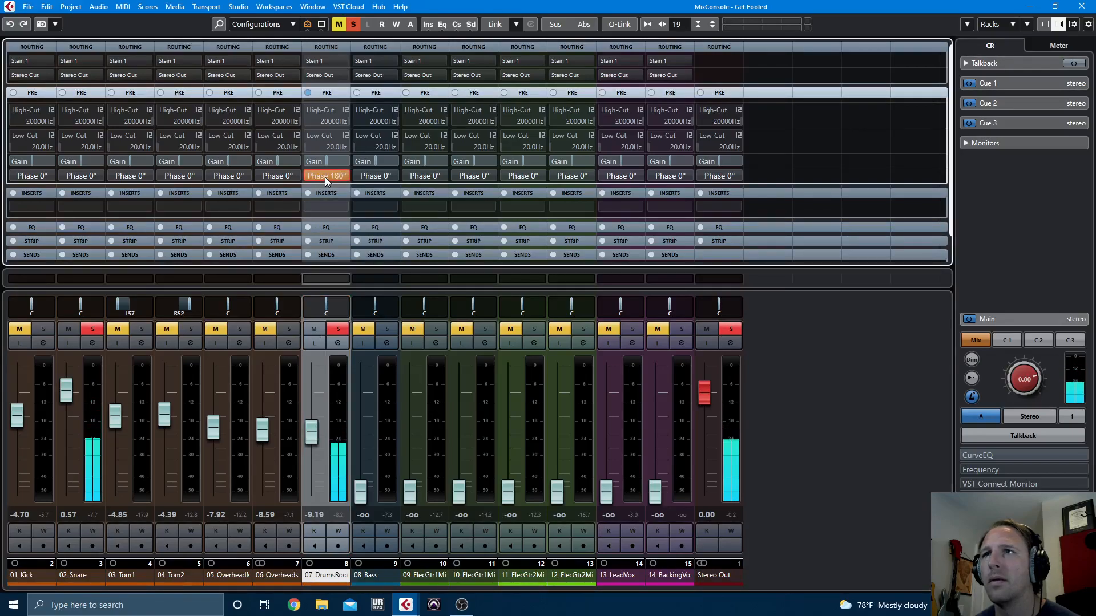
click(326, 177)
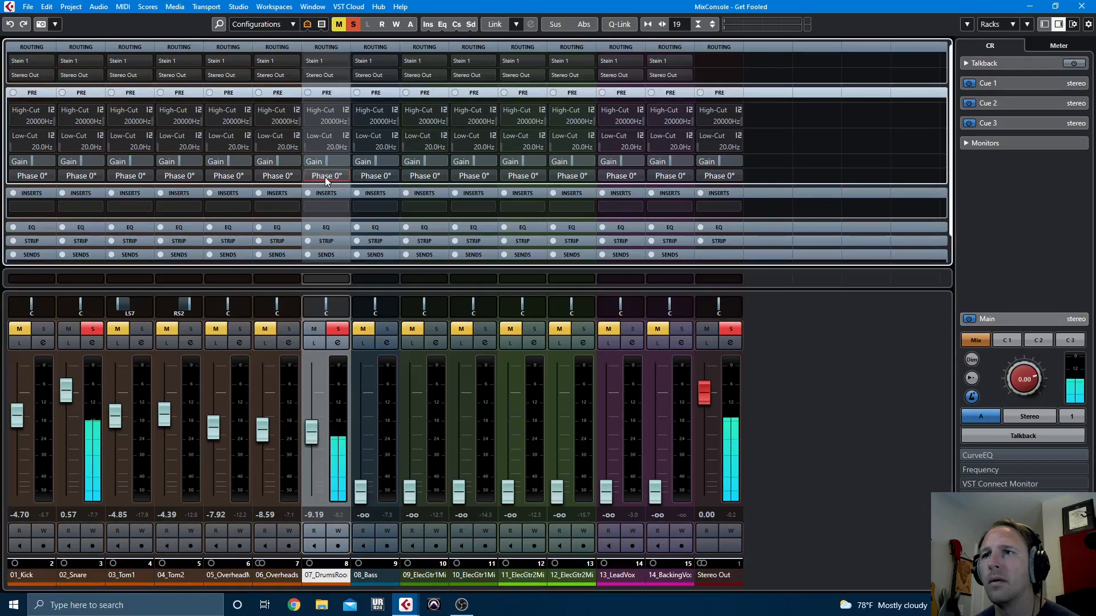
click(325, 176)
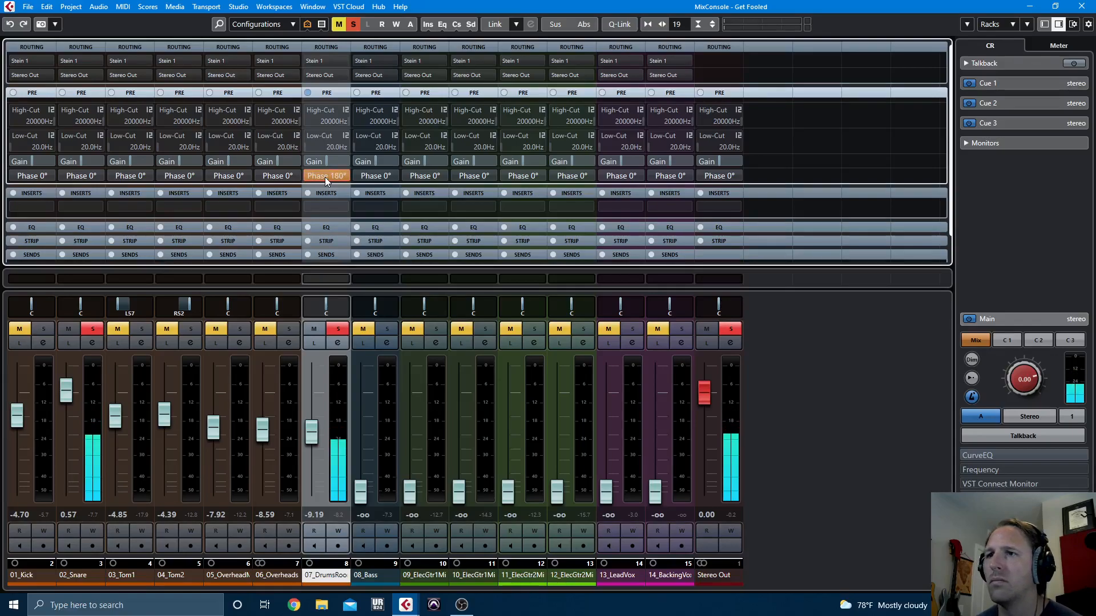
click(338, 329)
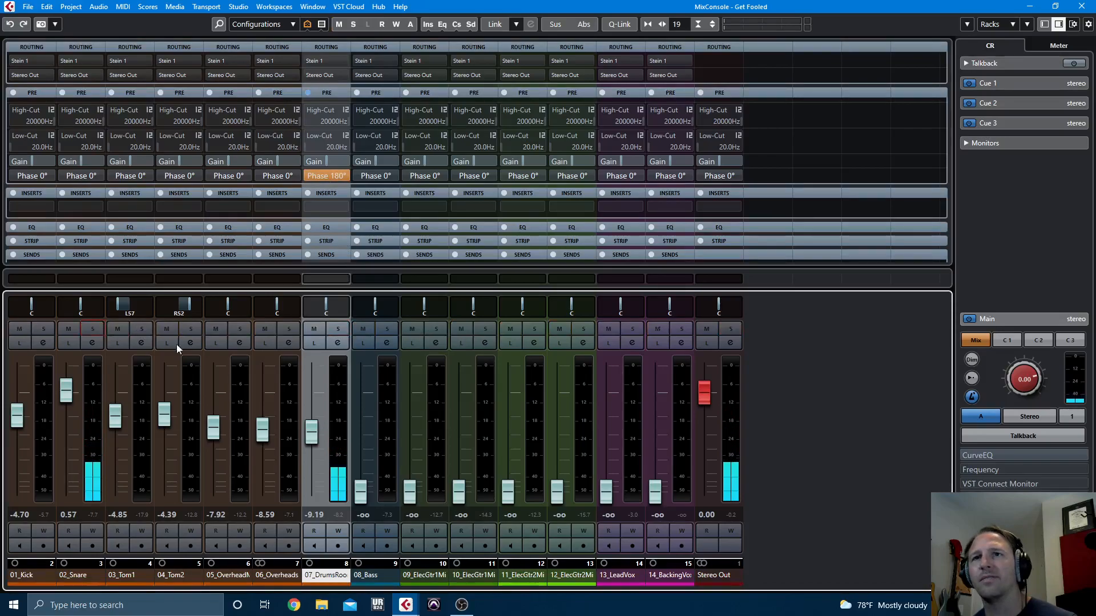
Lower 07_DrumsRoom to -18.9 dB in the full drum mix and compare the drums with it muted and unmuted
drag(312, 429, 312, 433)
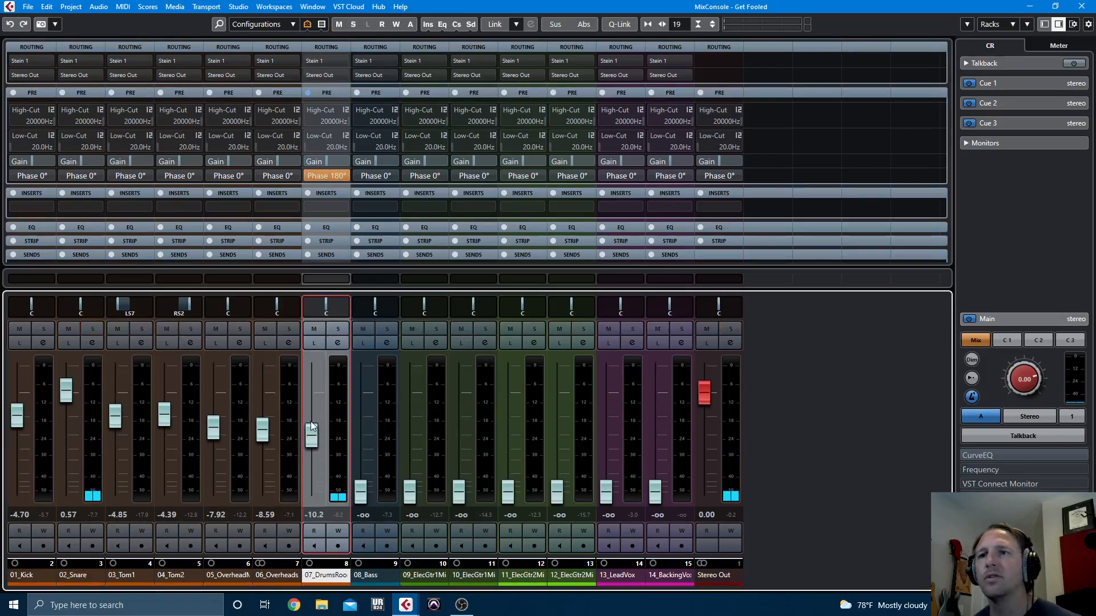
key(space)
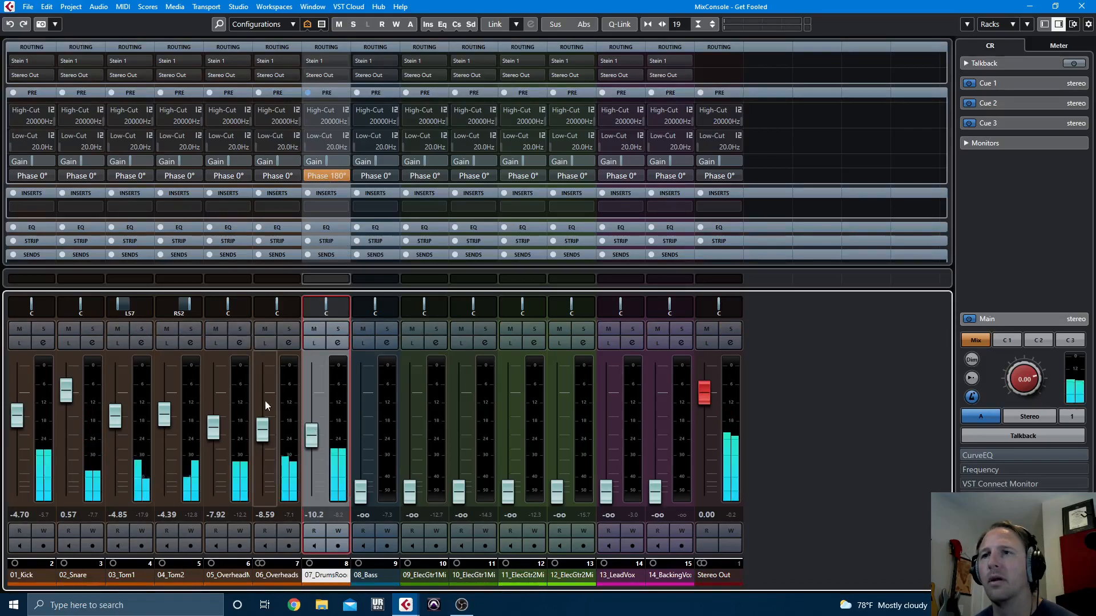
drag(308, 435, 309, 457)
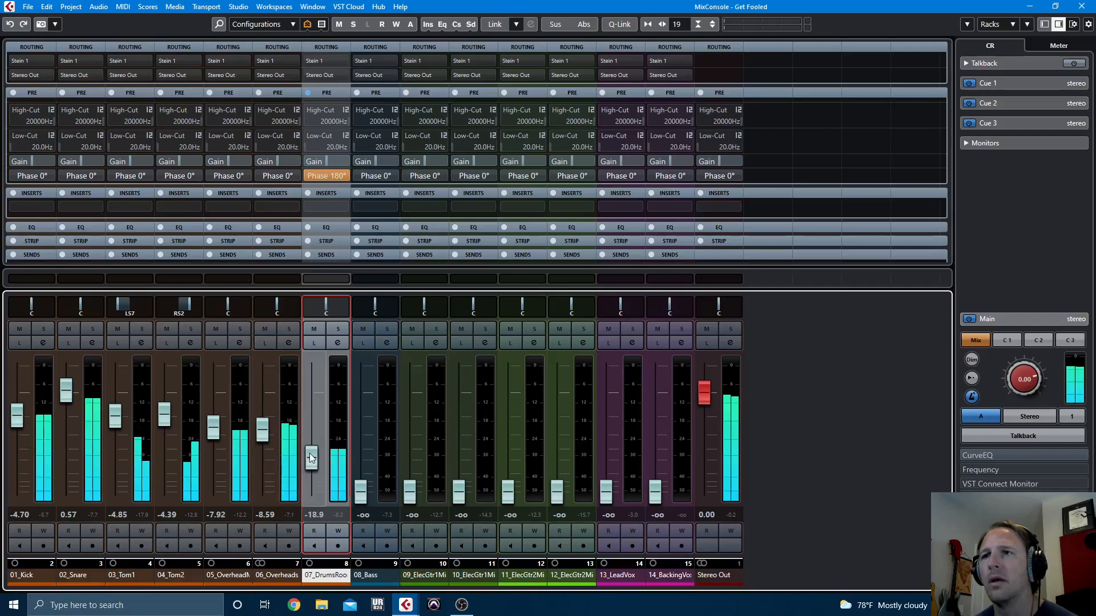
click(317, 329)
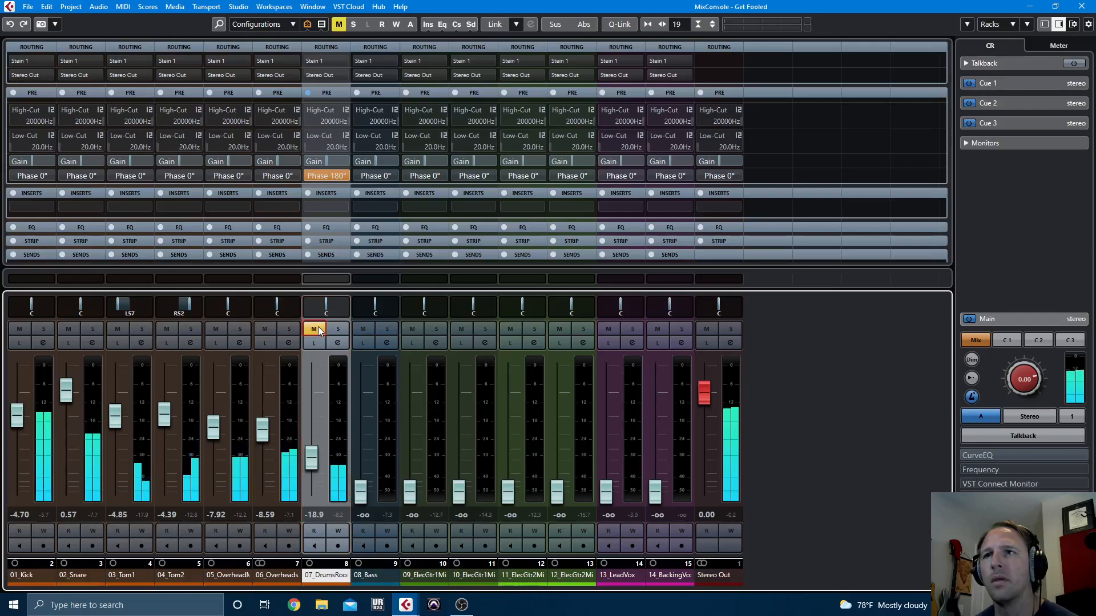
click(318, 329)
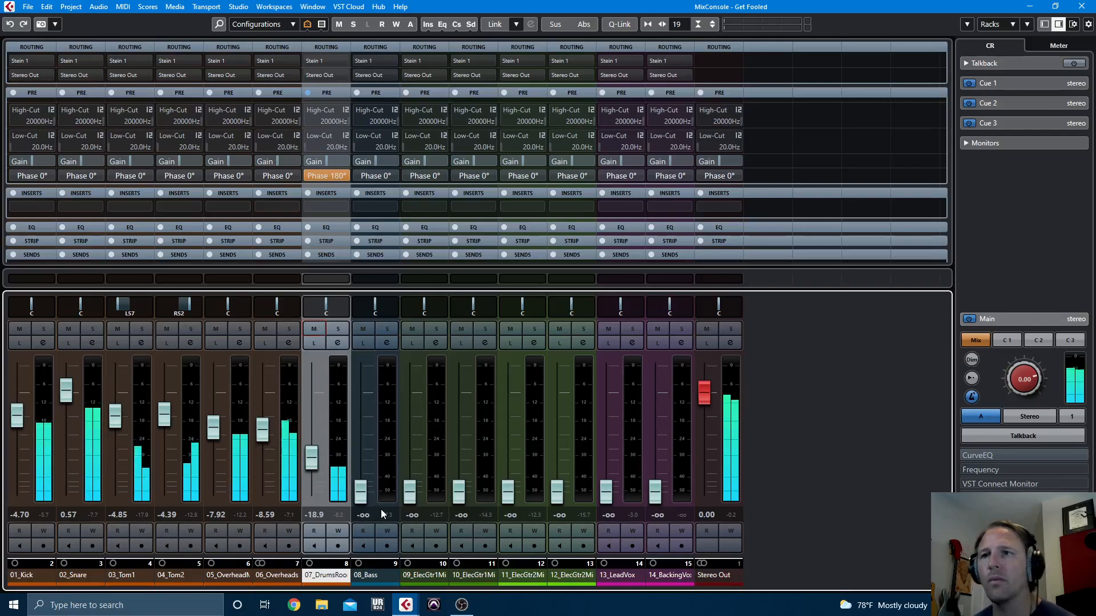
Route the selected drum channels 01_Kick to 07_DrumsRoom to a new stereo group channel named ALL DRUMS and try soloing it
right_click(31, 575)
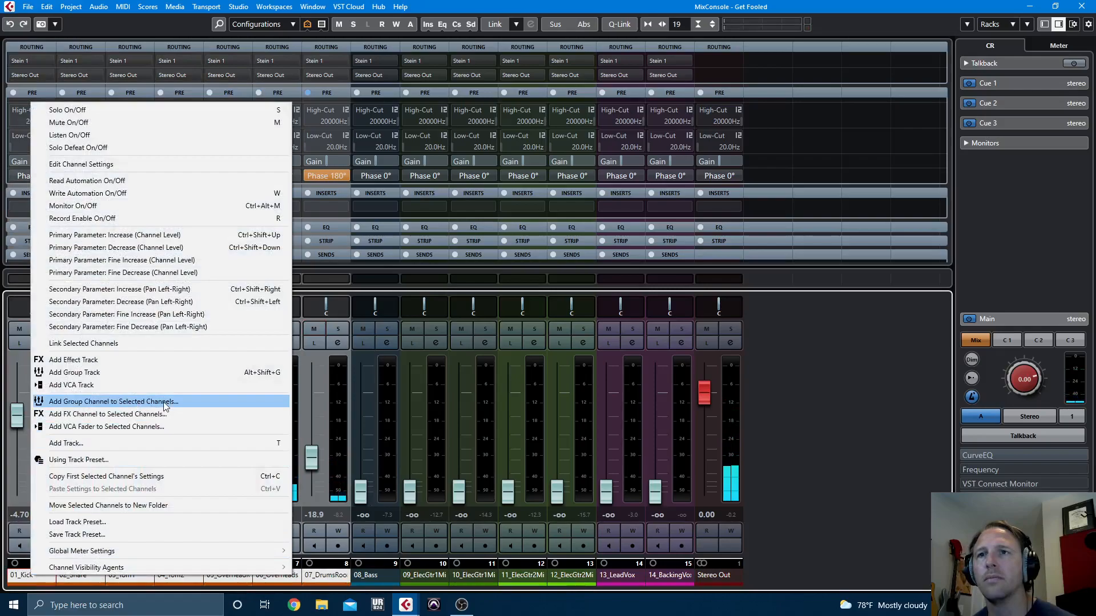
click(132, 402)
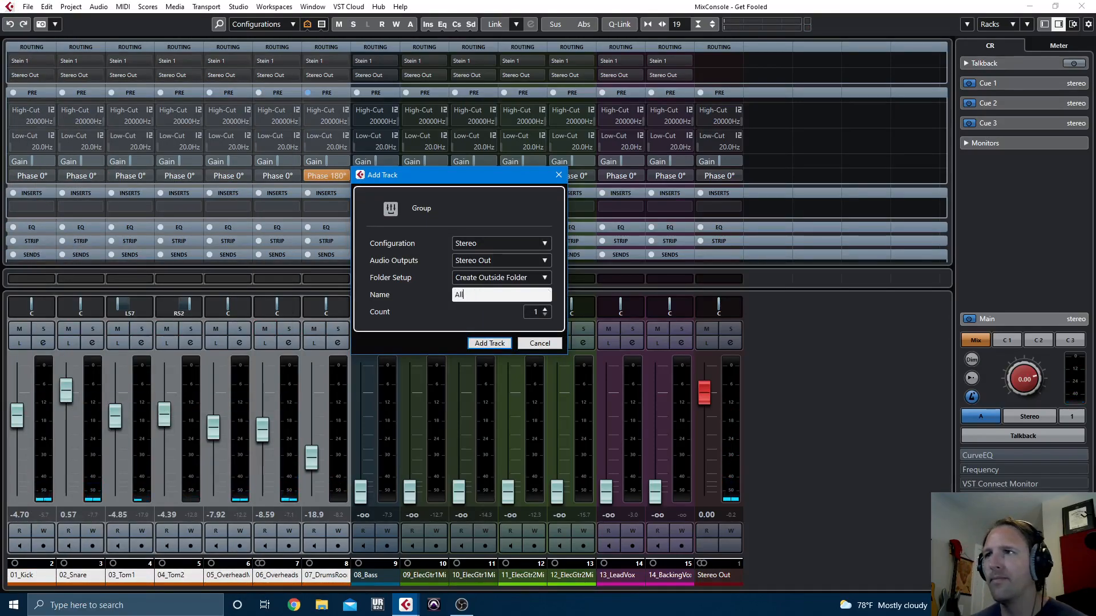
text(ALL DRUMS)
key(Return)
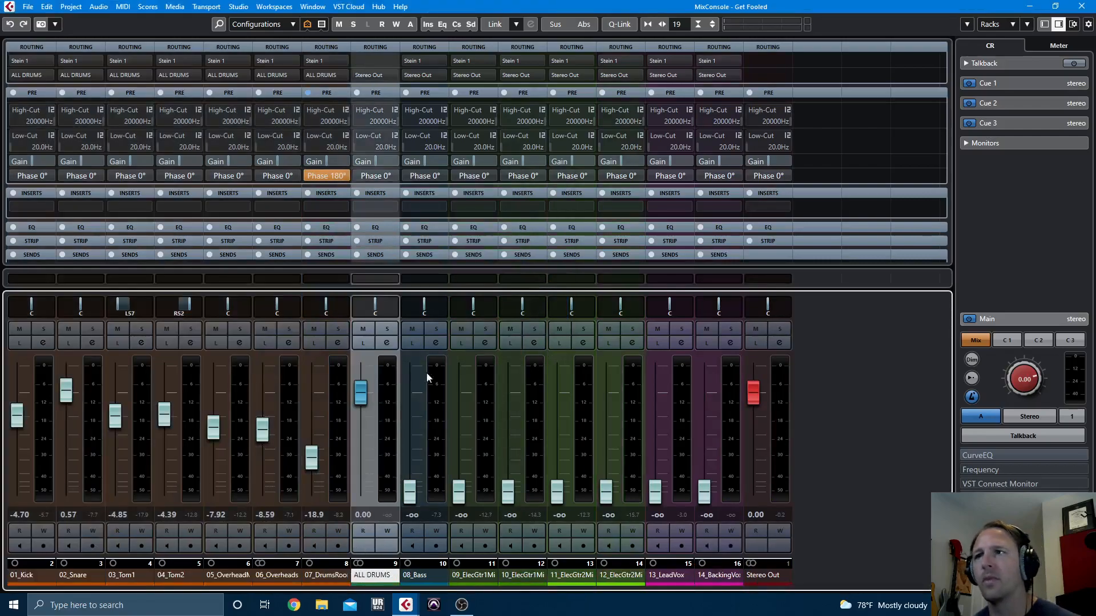
click(387, 329)
click(386, 329)
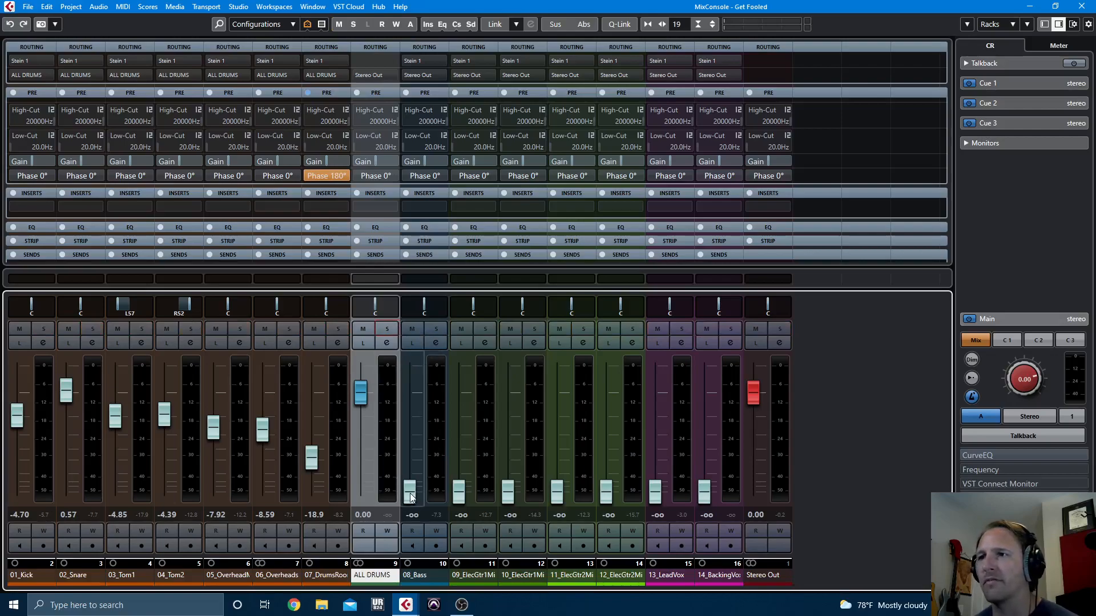
During playback, raise 08_Bass to -14.8 dB and the linked 09_ElecGtr1 and 10_ElecGtr1 channels together to -6.16 dB
key(space)
drag(411, 495, 412, 447)
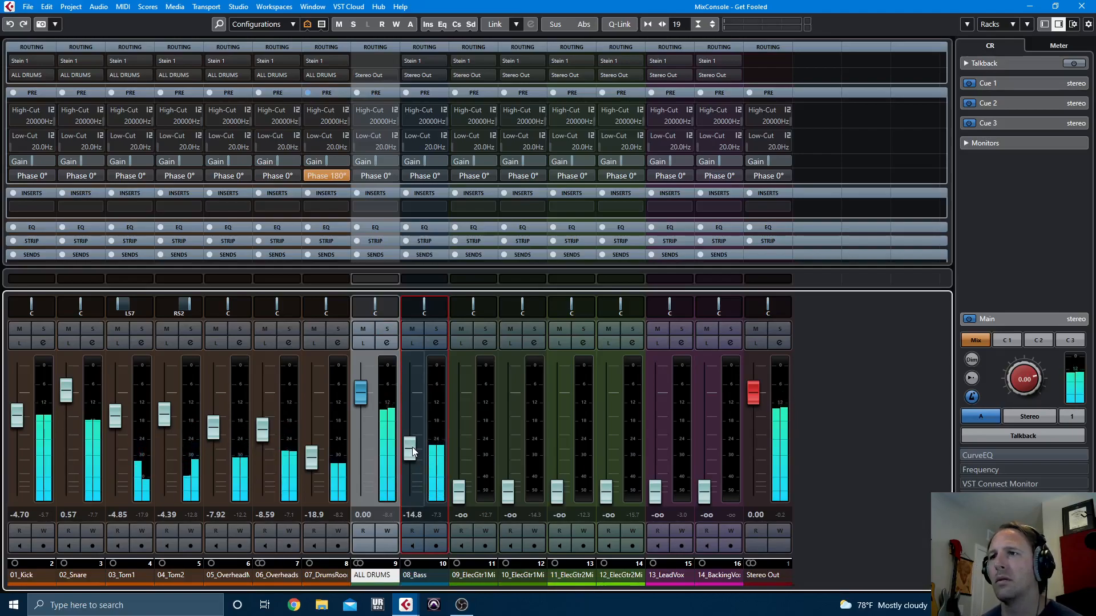
click(477, 575)
ctrl+click(509, 575)
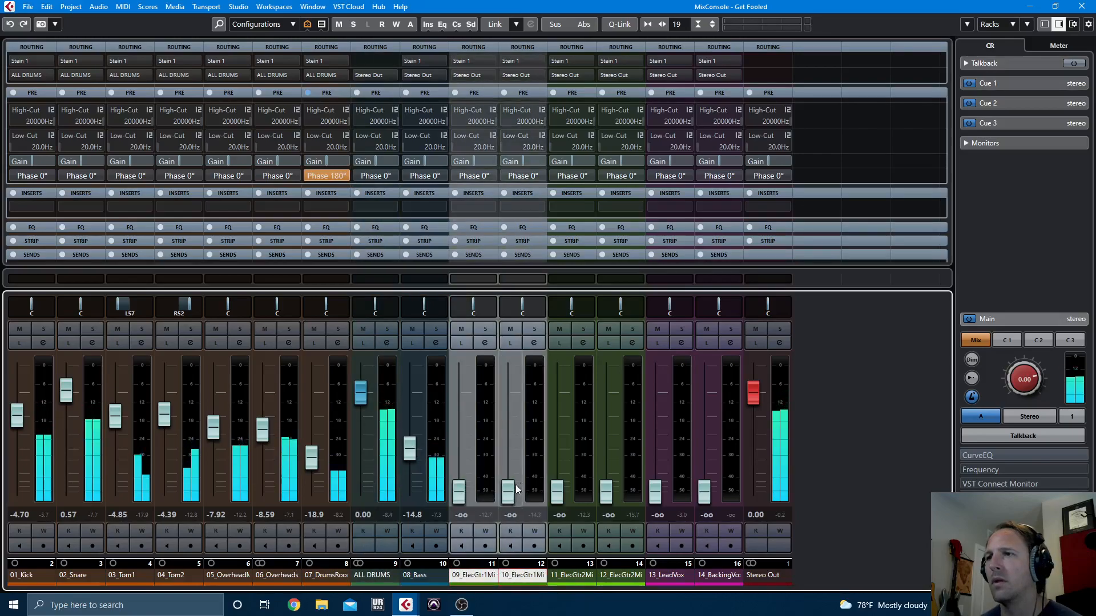
drag(509, 487, 513, 429)
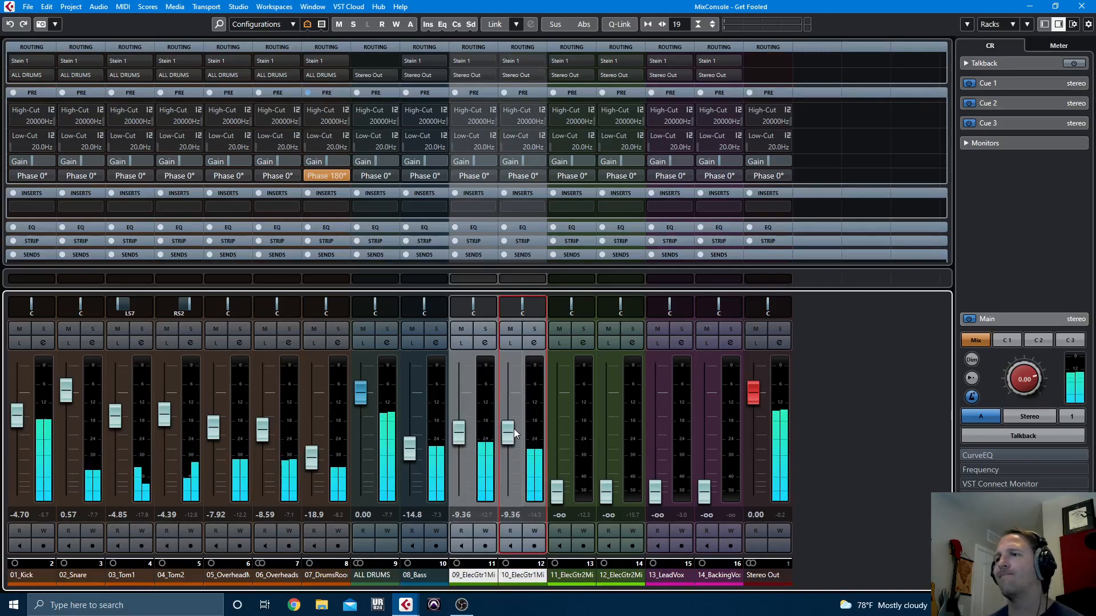
key(alt+shift)
drag(507, 427, 510, 416)
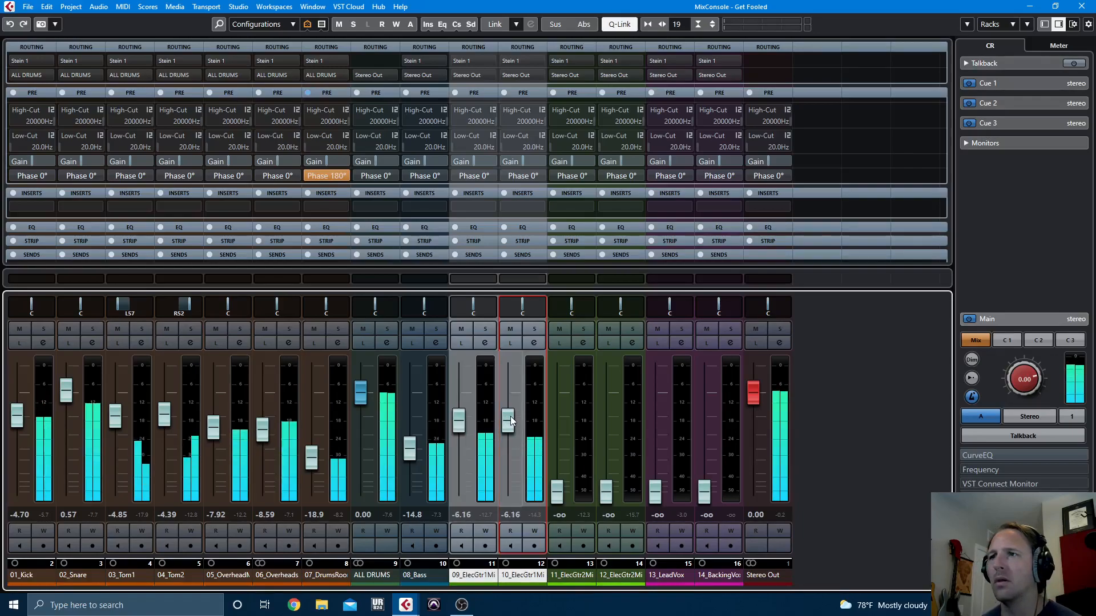
Pan 09_ElecGtr1 fully left at -7.92 dB and 10_ElecGtr1 fully right at -3.54 dB
drag(526, 313, 560, 304)
drag(474, 311, 447, 303)
drag(460, 419, 511, 416)
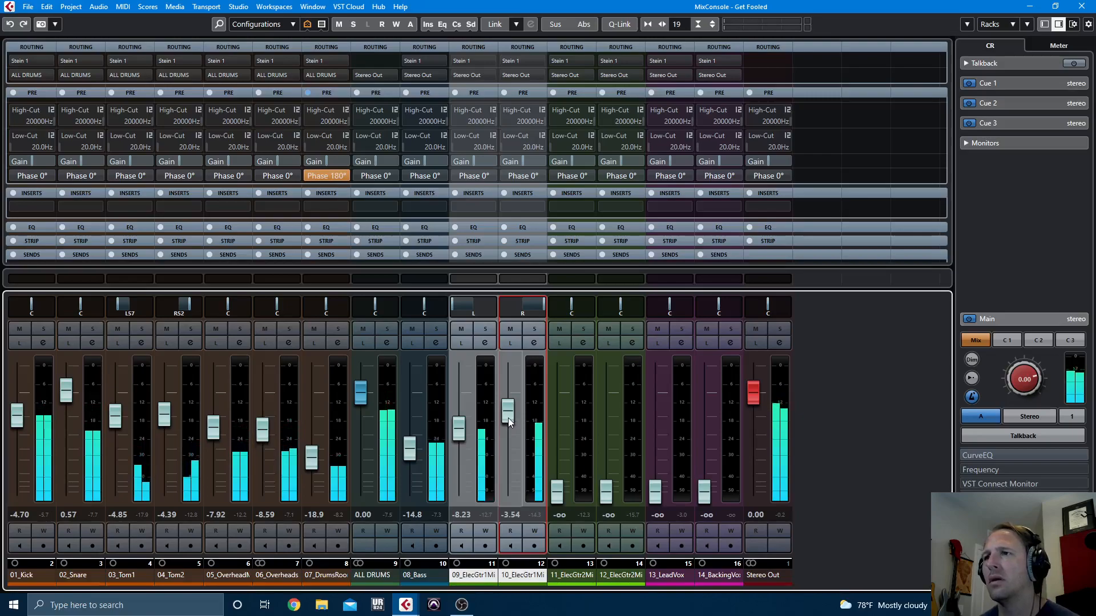
drag(459, 427, 459, 426)
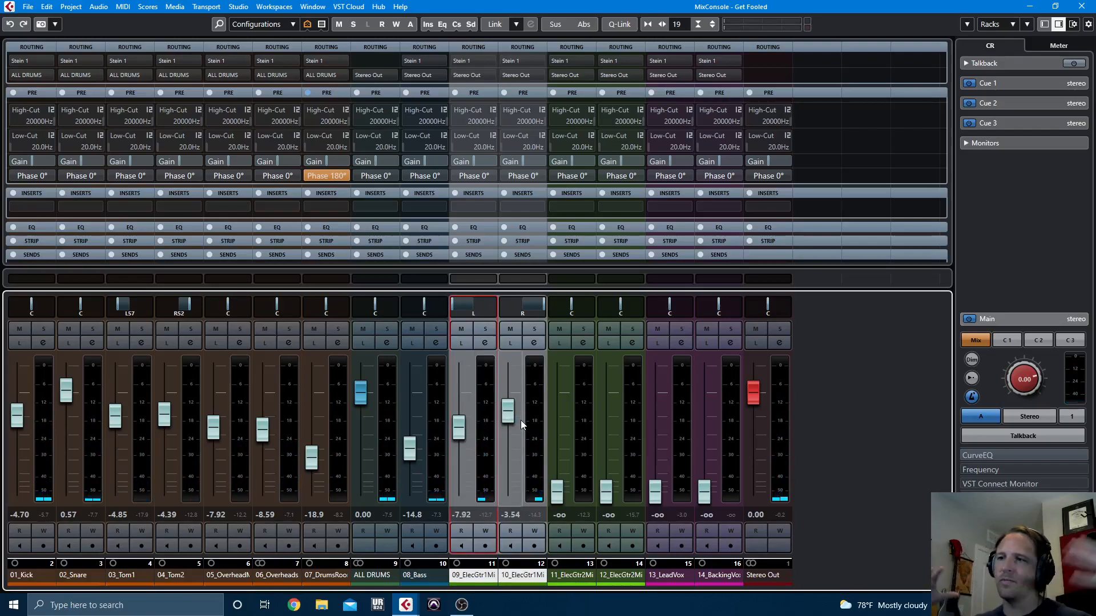
Solo 10_ElecGtr1Mic2 and 09_ElecGtr1Mic1 individually and together during playback to compare their panned sound
click(534, 328)
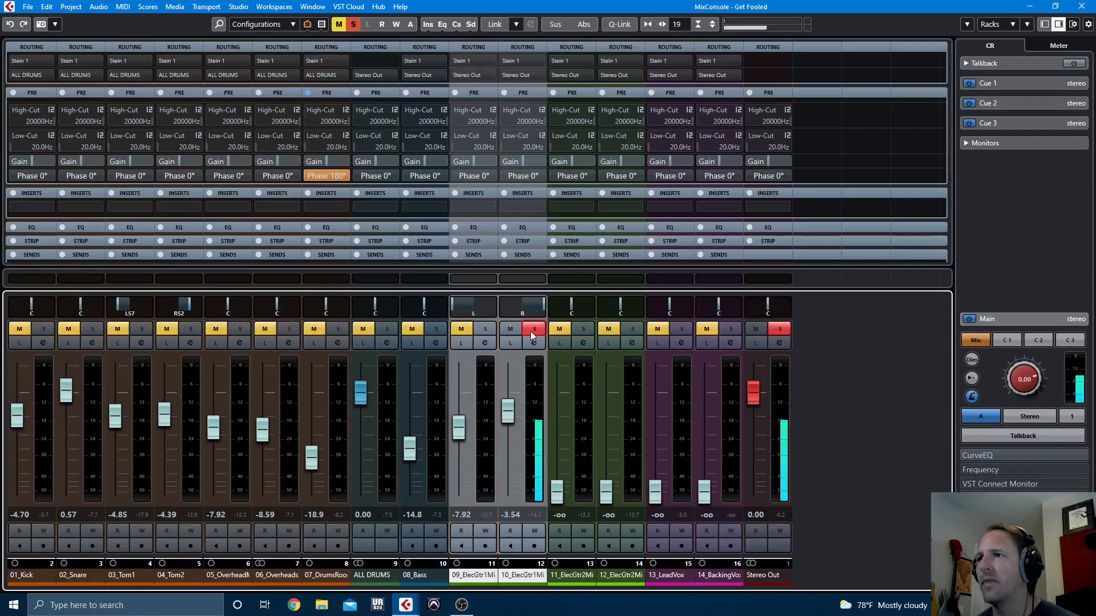
click(531, 328)
click(486, 329)
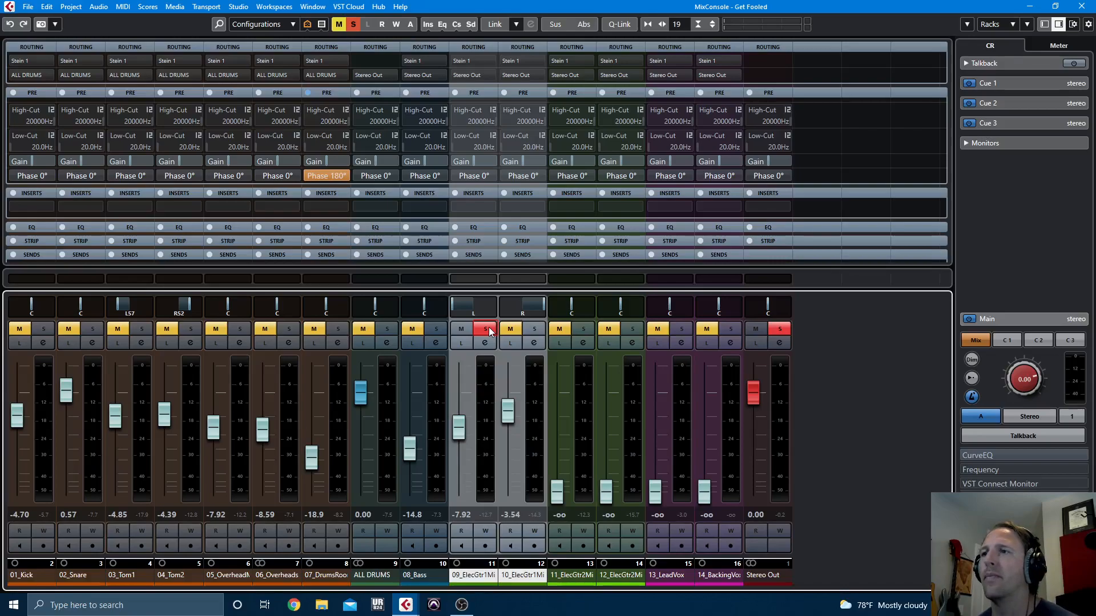
key(space)
click(535, 329)
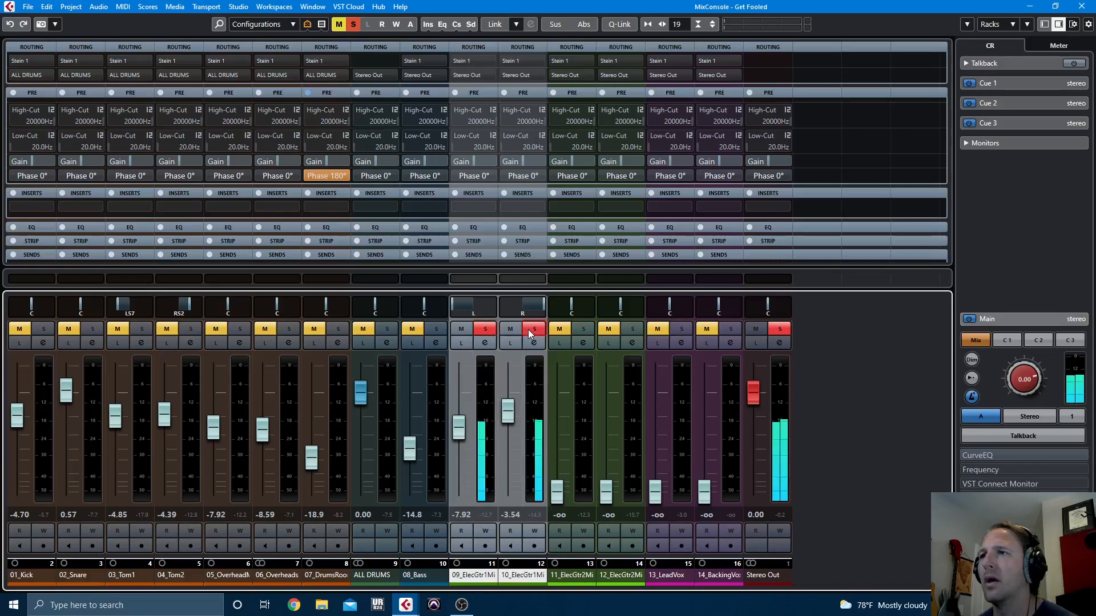
click(534, 330)
click(485, 329)
Route the selected 09_ElecGtr1Mic1 and 10_ElecGtr1Mic2 channels to a new stereo group channel named MAIN GTR
right_click(474, 570)
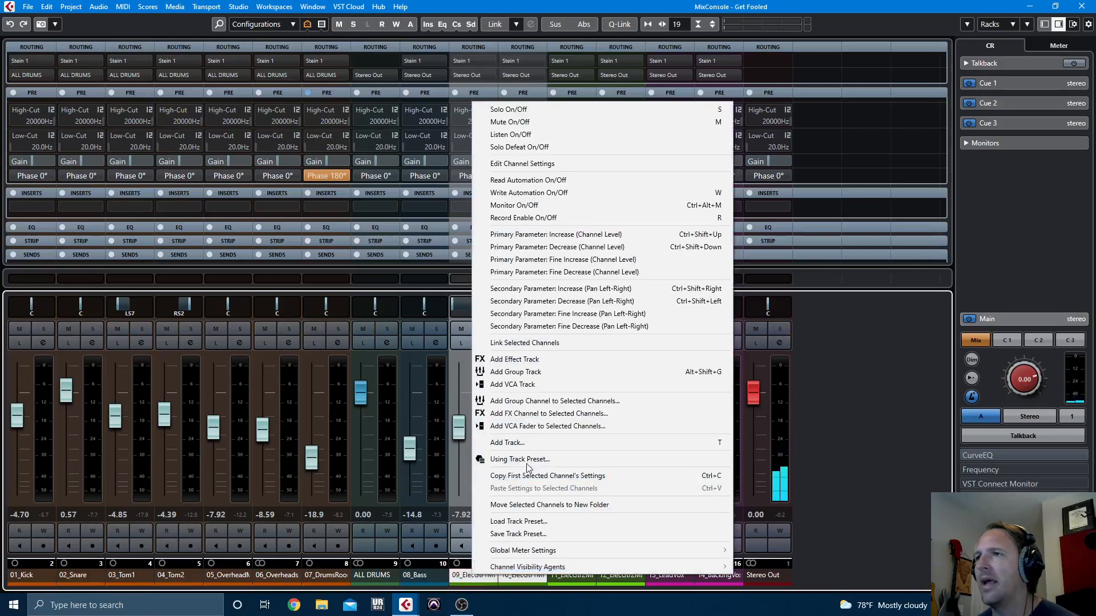
click(555, 403)
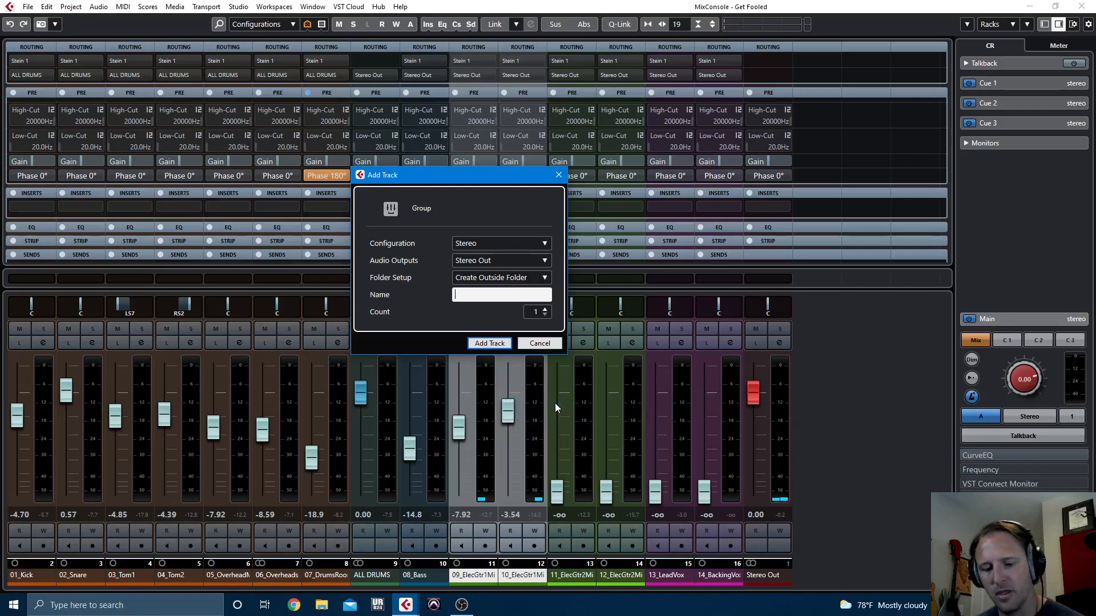
text(mAIN)
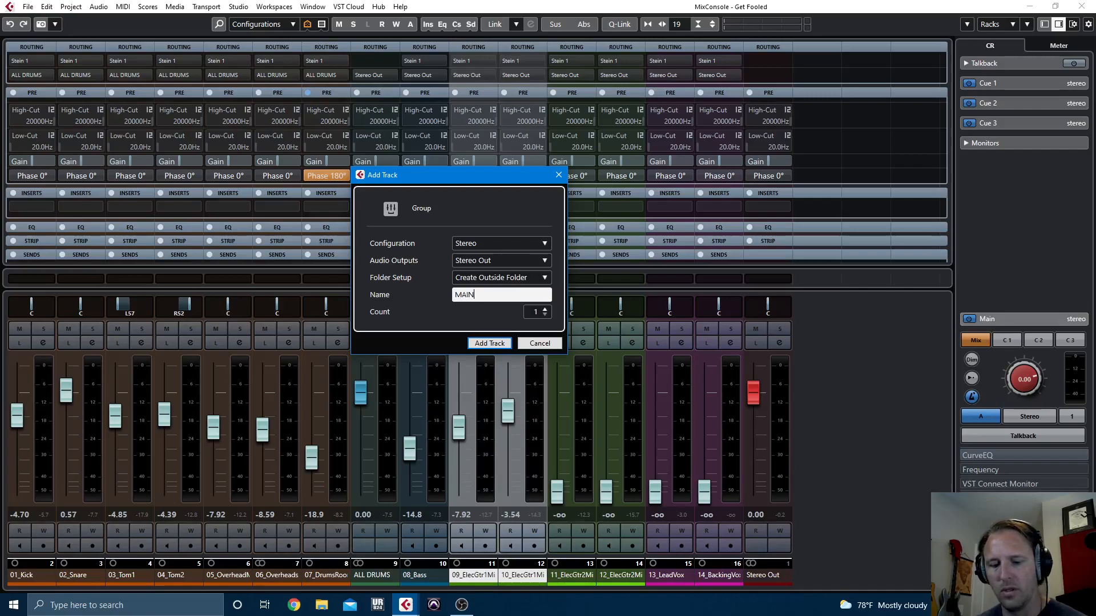
key(Return)
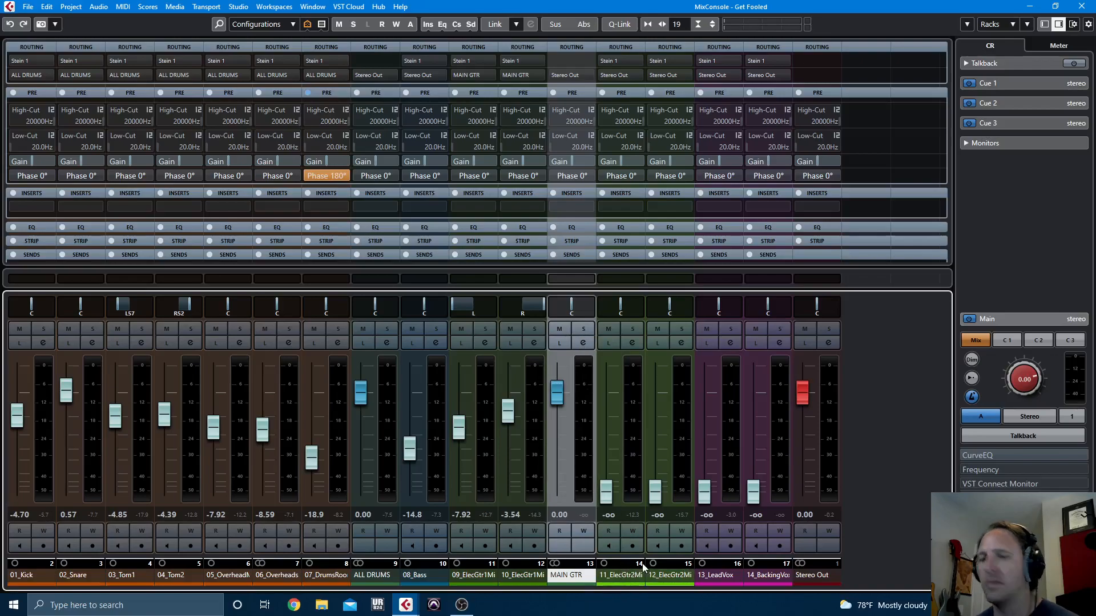
Start playback and raise the 13_LeadVox channel to -6.59 dB
click(707, 494)
key(space)
drag(707, 494, 706, 431)
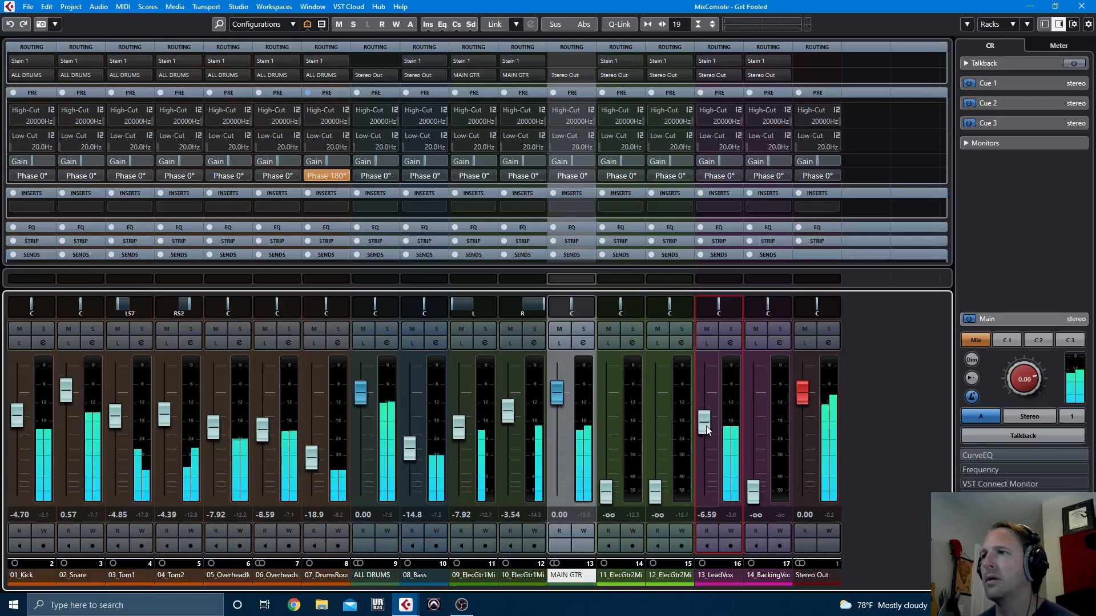
Set 08_Bass to -12.9 dB, 09_ElecGtr1Mic1 to -7.29, 10_ElecGtr1Mic2 to -2.89, MAIN GTR to -0.22, 13_LeadVox to -6.87 and 14_BackingVox to -7.61 dB
click(560, 395)
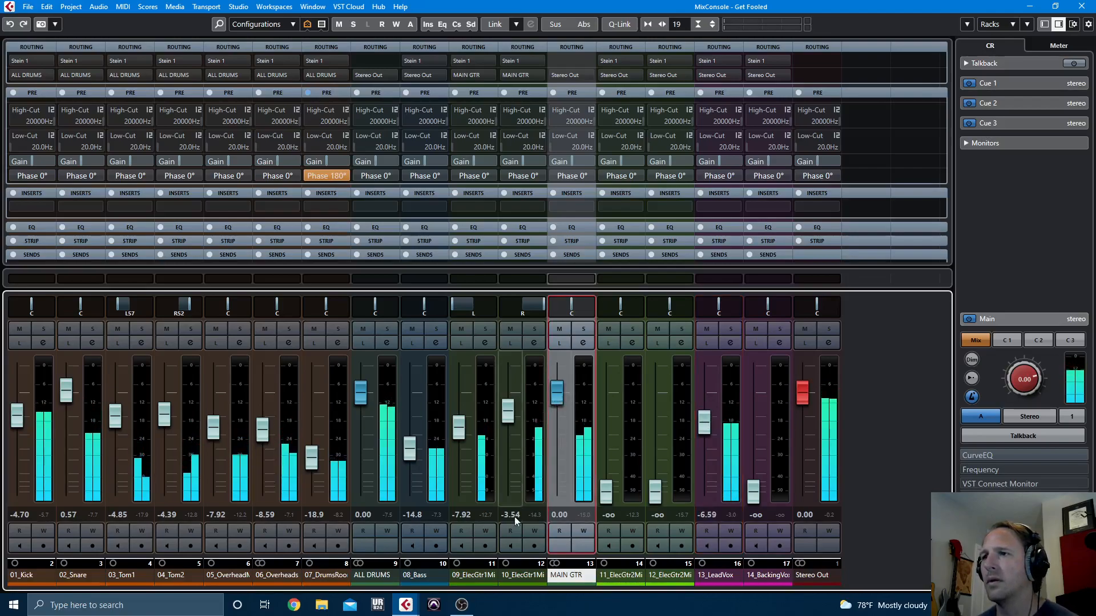
drag(508, 414, 508, 412)
click(474, 581)
ctrl+click(517, 575)
drag(411, 448, 416, 439)
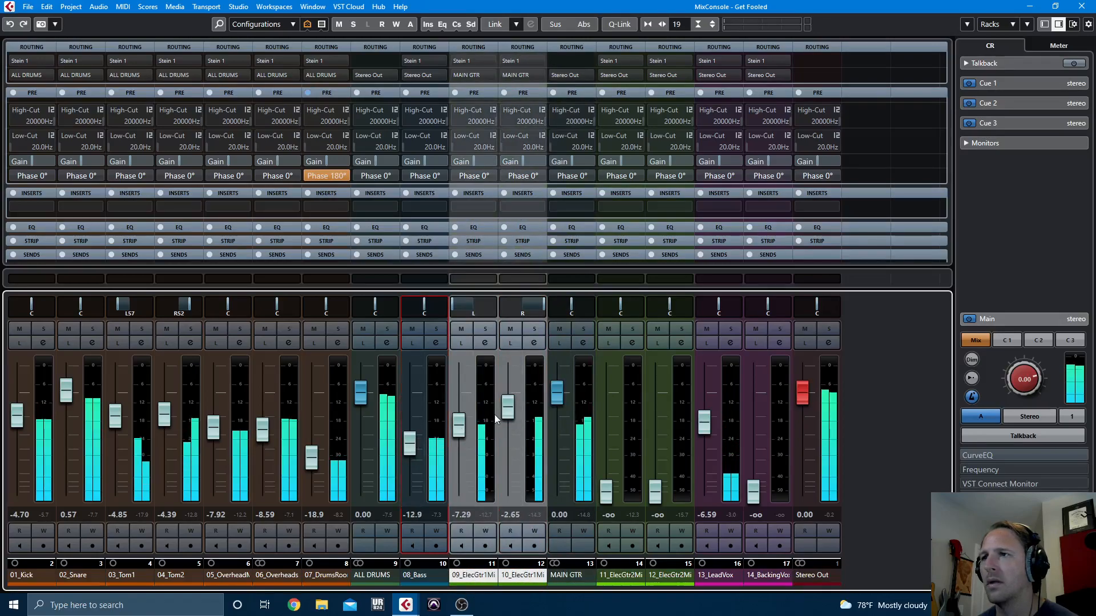
drag(511, 406, 559, 395)
drag(704, 421, 704, 422)
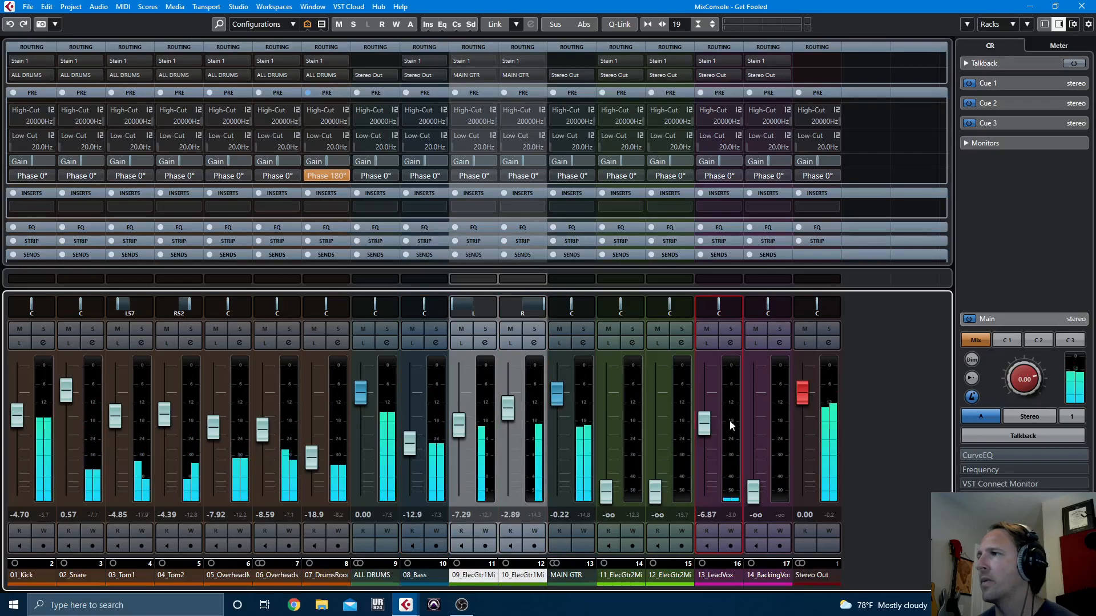
drag(755, 491, 756, 427)
In the project view, select bars 73 to 94 on the 11 and 12 ElecGtr2 tracks and play that range as a loop
key(F3)
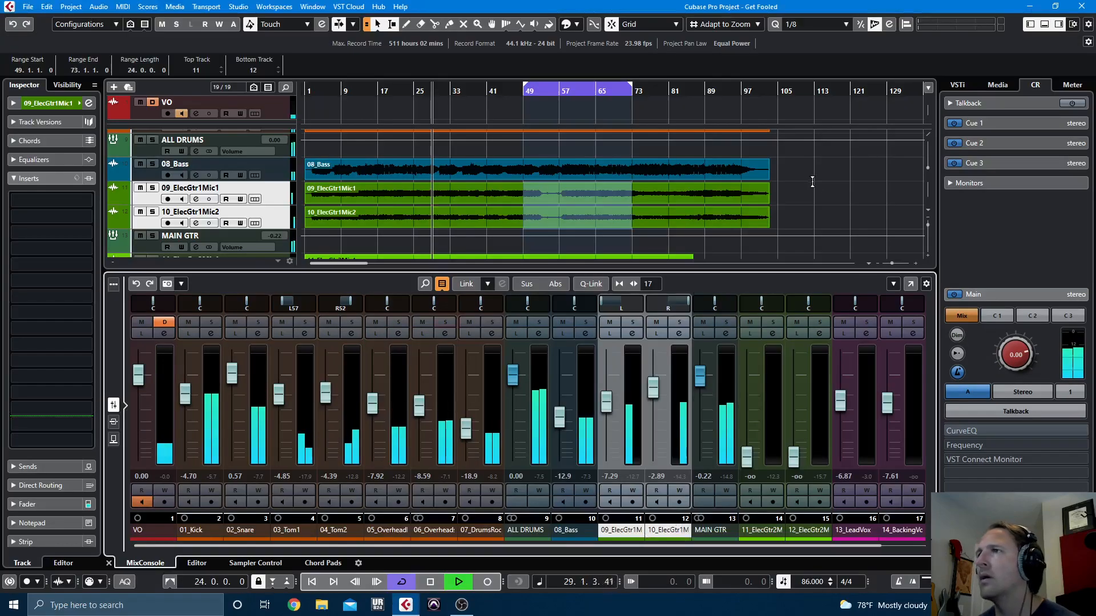
scroll(833, 179, down, 2)
drag(633, 154, 728, 193)
key(KP_1)
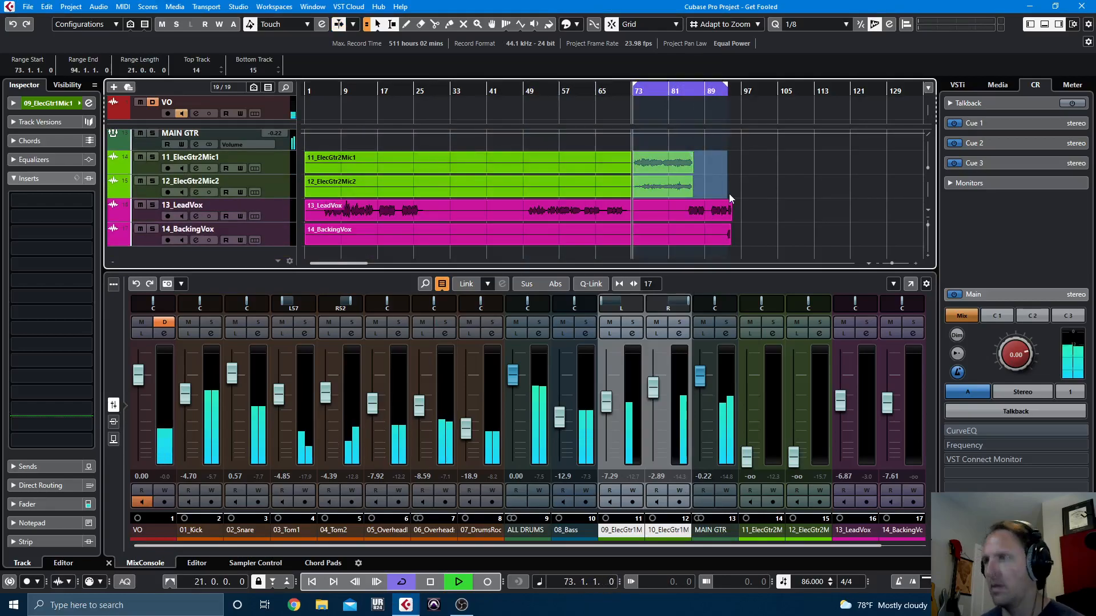
Link the 11_ElecGtr2Mic1 and 12_ElecGtr2Mic2 channels temporarily and raise both to -4.15 dB
click(763, 533)
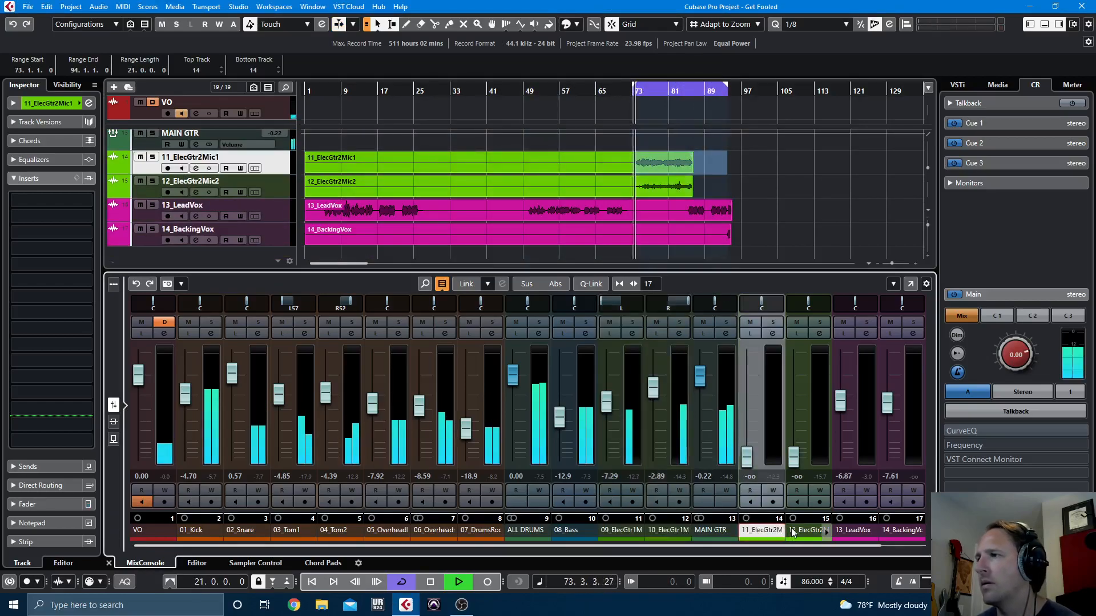
shift+click(797, 532)
key(alt+shift)
drag(796, 460, 801, 395)
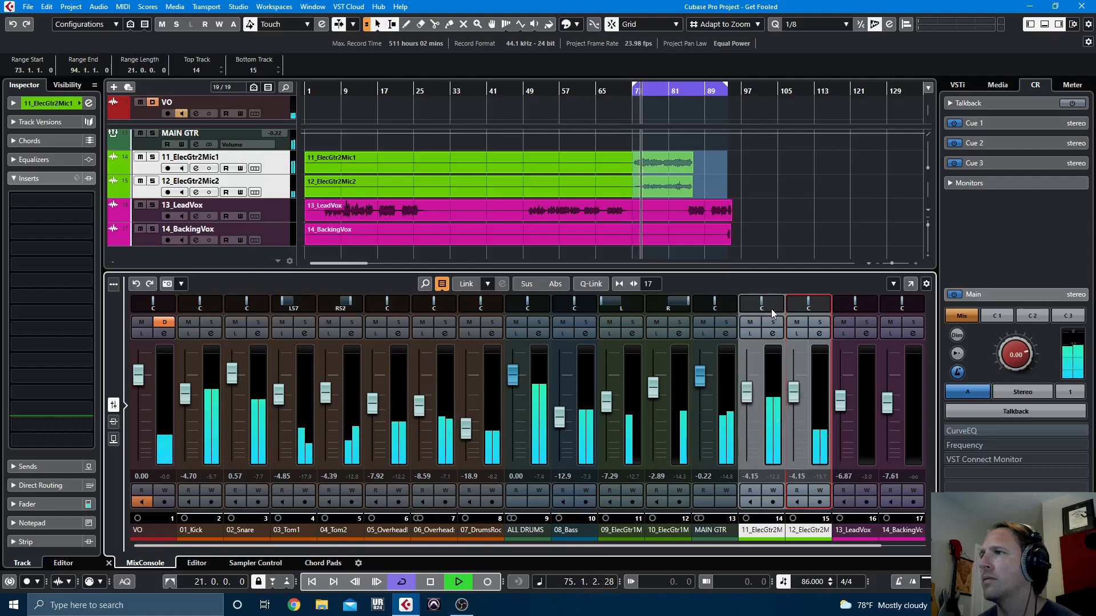
Try panning the ElecGtr2 mics to L15 and R15, recenter both, and set Mic1 to -3.16 dB and Mic2 to -6.08 dB
drag(763, 305, 822, 303)
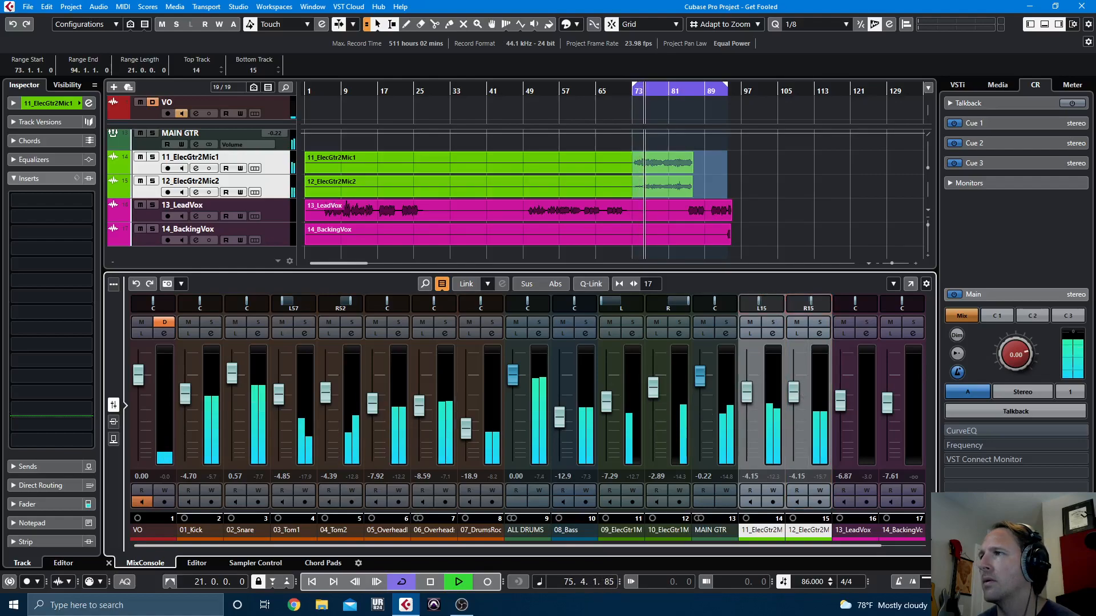
mouse_move(796, 398)
mouse_down()
mouse_move(748, 396)
mouse_move(795, 389)
mouse_move(748, 391)
mouse_move(794, 398)
mouse_up()
ctrl+click(767, 304)
ctrl+click(809, 305)
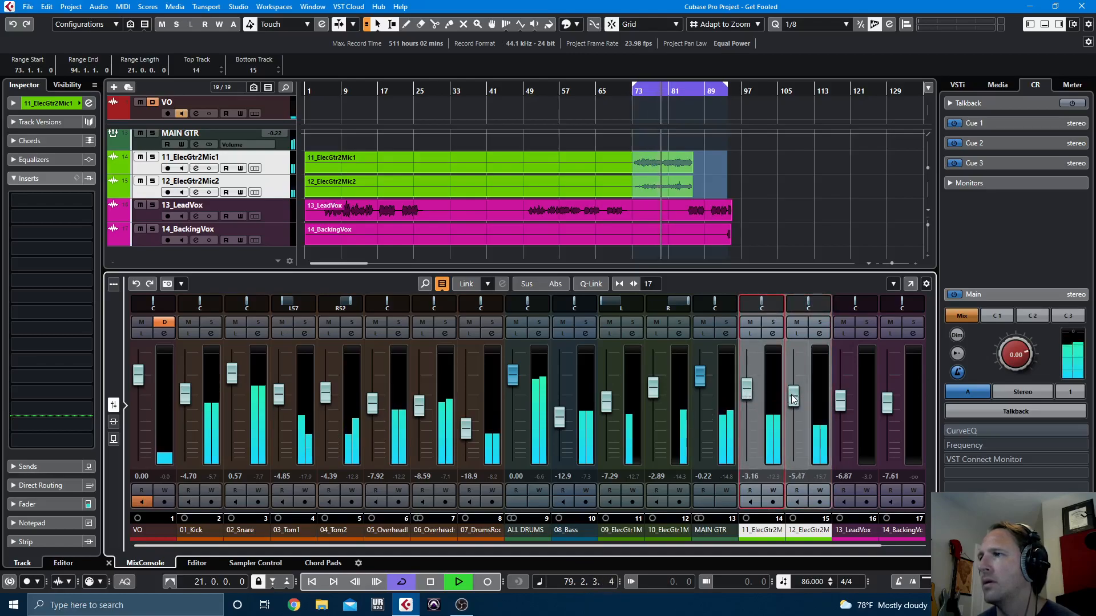
Route the selected 11_ElecGtr2Mic1 and 12_ElecGtr2Mic2 channels to a new stereo group channel named LEAD GTR
right_click(797, 537)
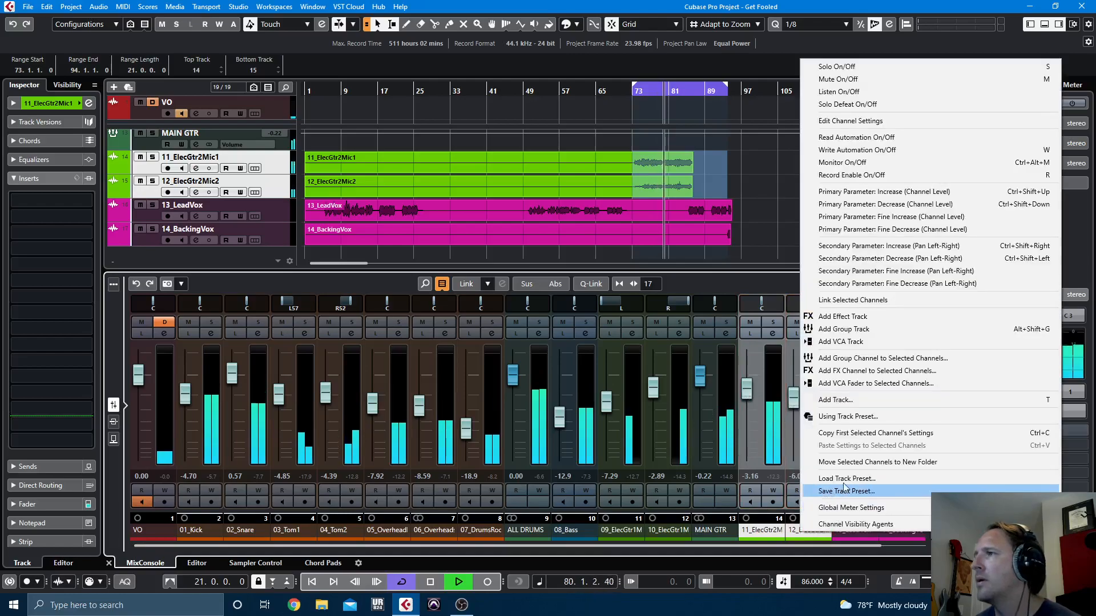
click(895, 357)
text(LEAD GTR)
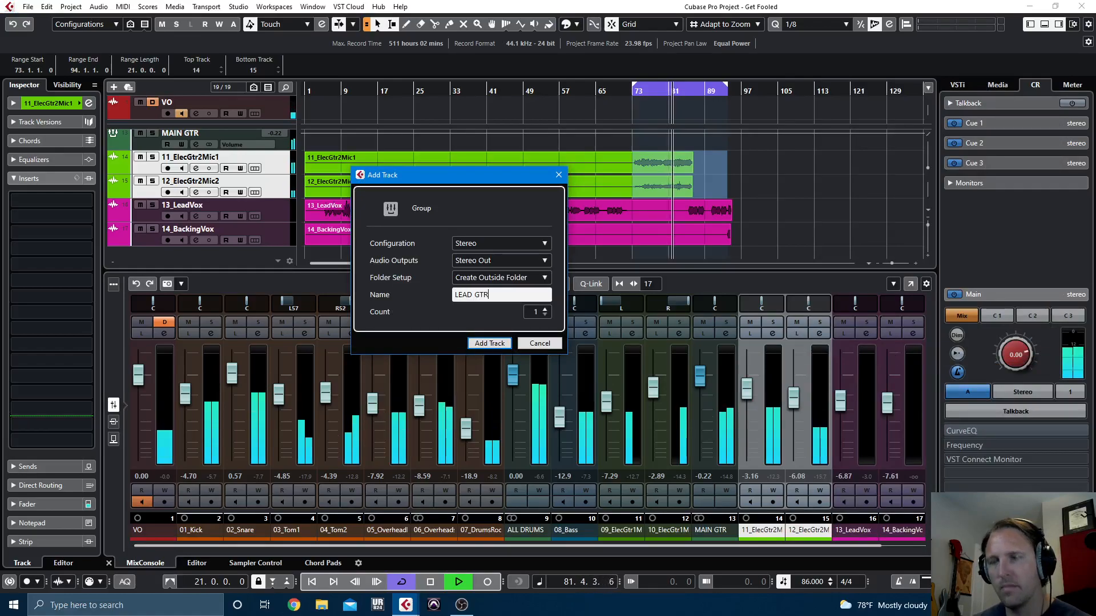
key(Return)
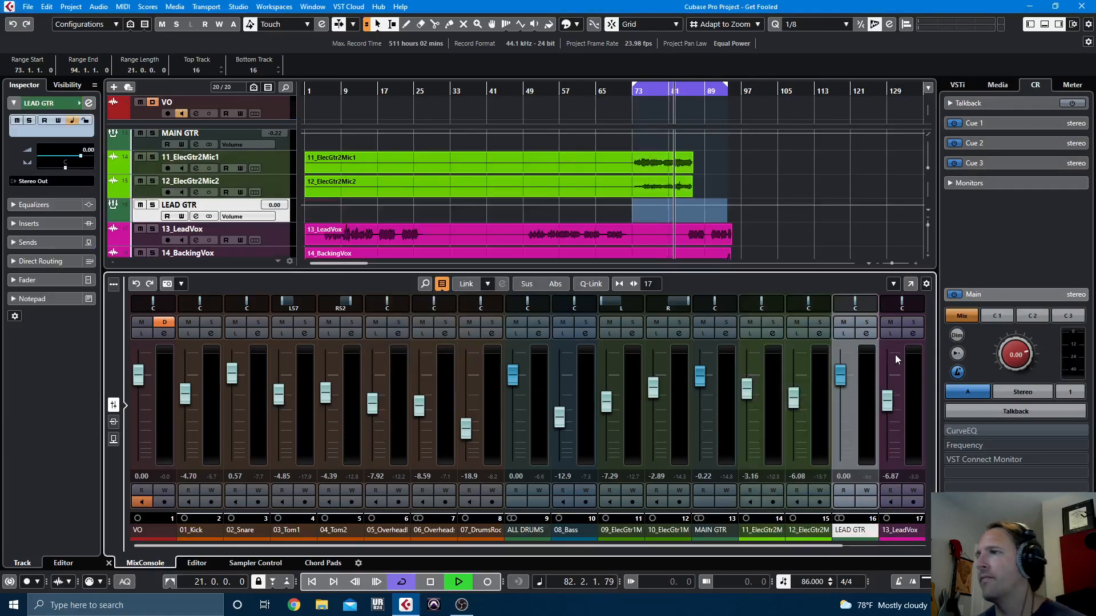
Set 11_ElecGtr2Mic1 to -2.55 dB, 12_ElecGtr2Mic2 to -7.65 dB, 13_LeadVox to -6.08 dB and 14_BackingVox to -6.25 dB, and stop playback
drag(794, 398, 747, 387)
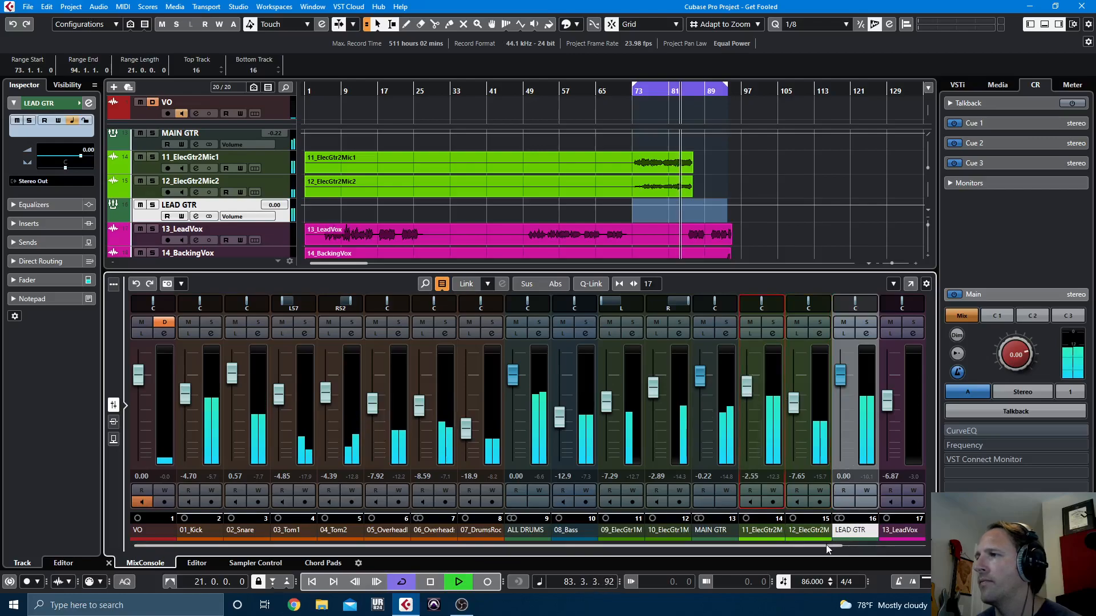
drag(827, 544, 900, 543)
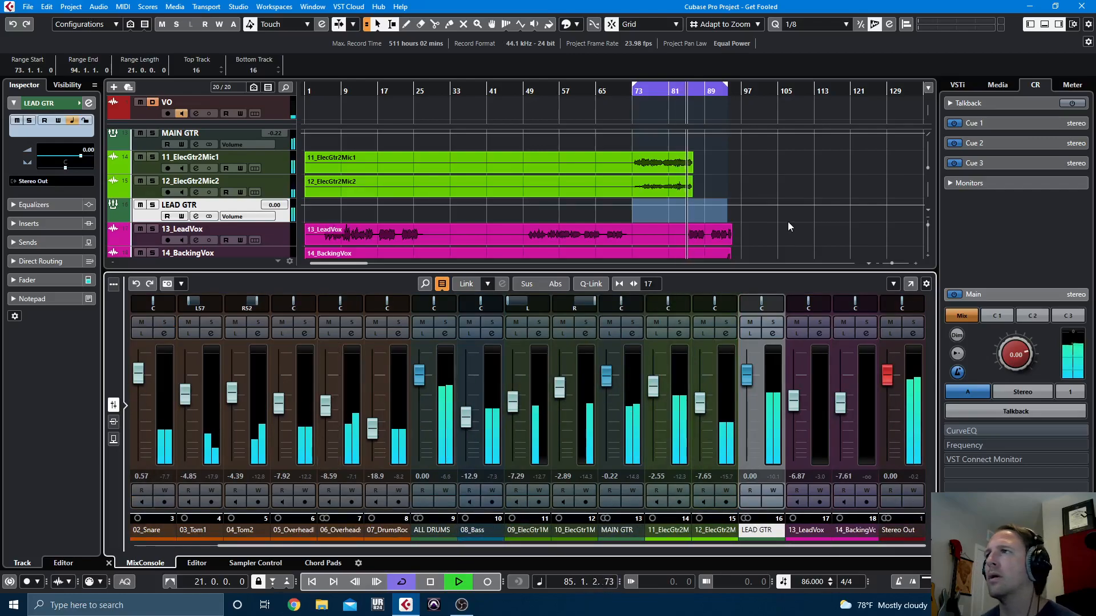
drag(793, 401, 844, 400)
key(space)
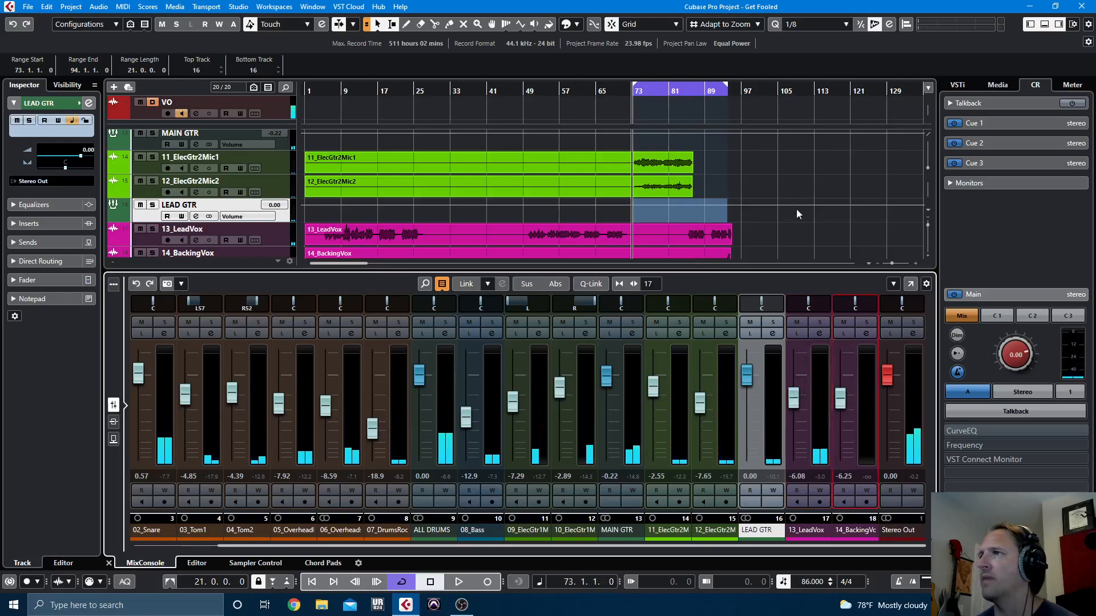
Pan 14_BackingVox to L25, turn off looping, and lower the channel to -6.94 dB while playing from bar 93
scroll(794, 208, down, 2)
drag(855, 303, 849, 304)
key(KP_Add)
key(KP_Divide)
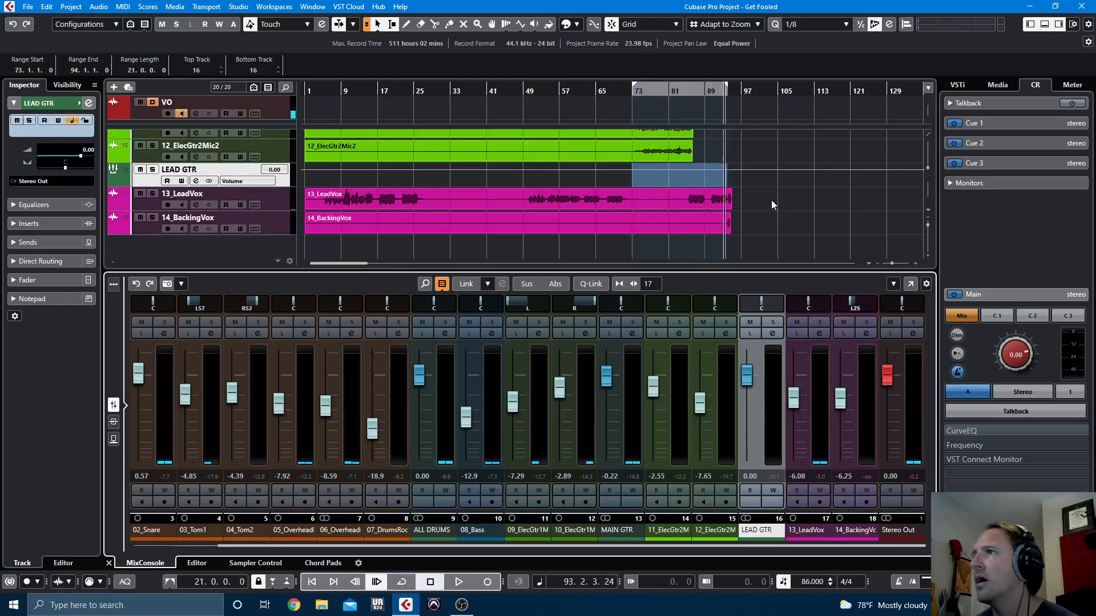
key(space)
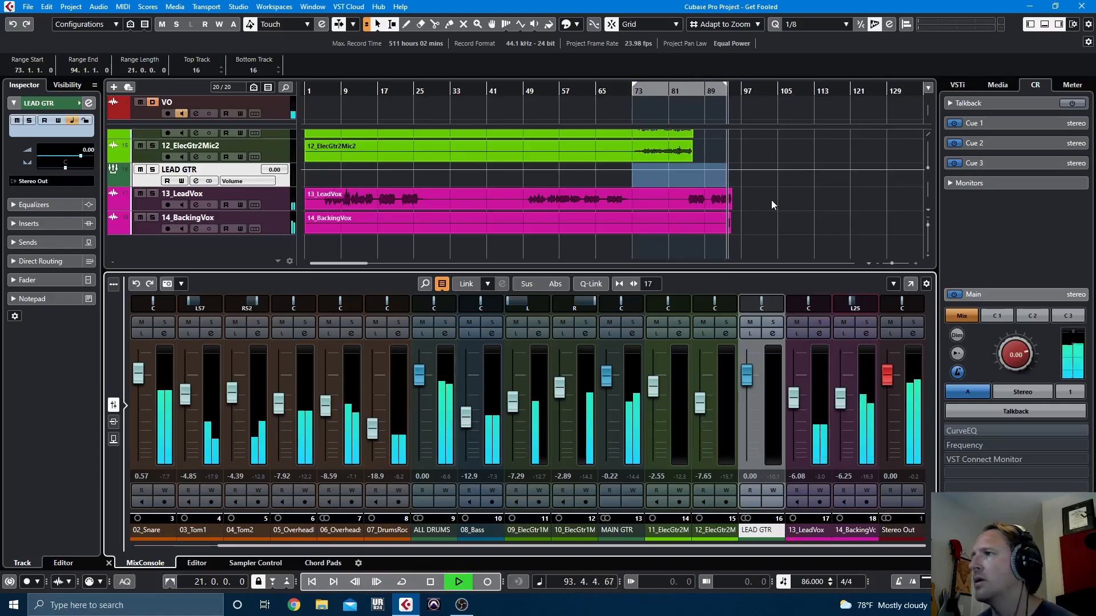
drag(841, 398, 842, 401)
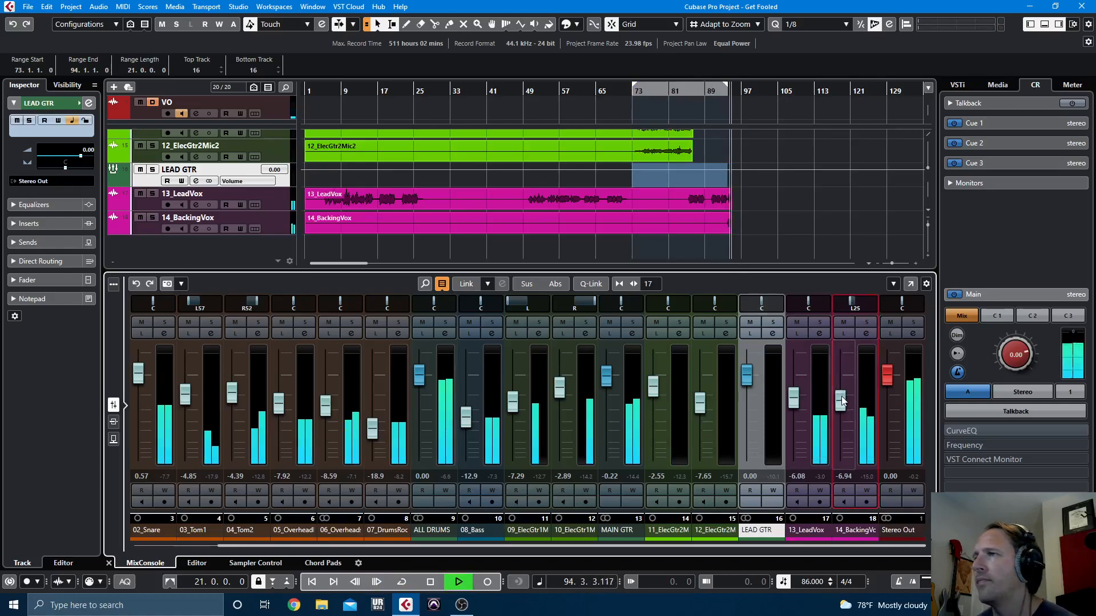
key(space)
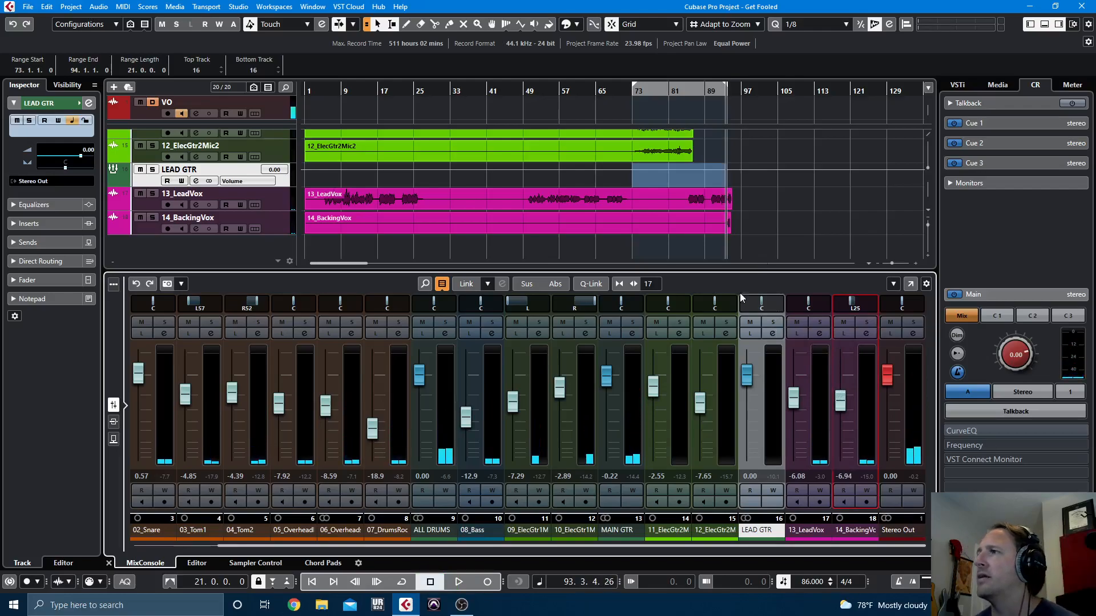
Solo the ALL DRUMS group with its source channels and move the playback position to about bar 5
key(h)
key(h)
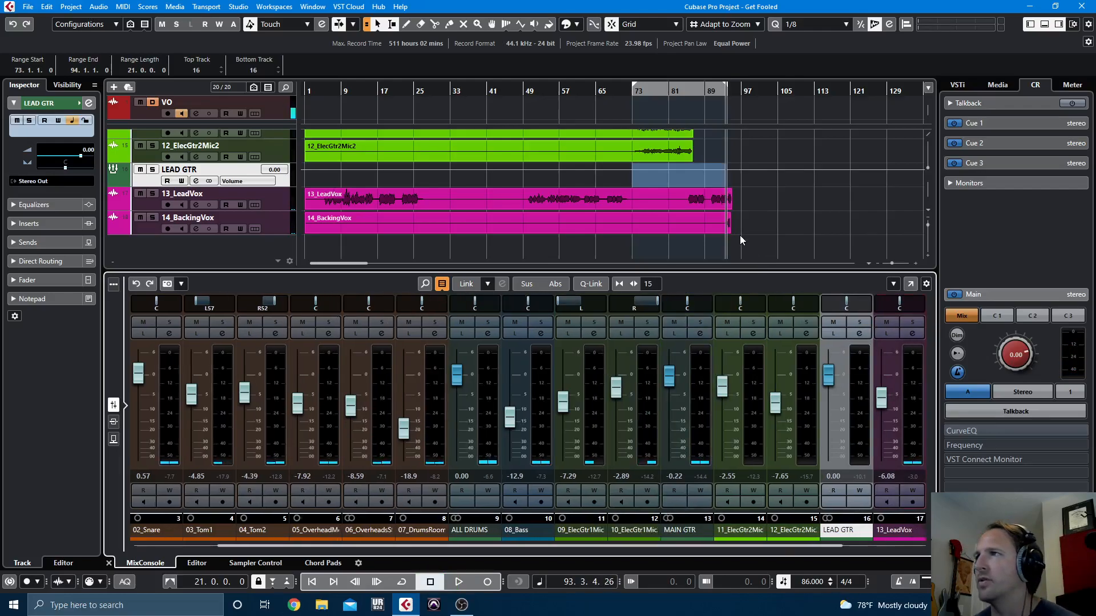
key(h)
key(g)
key(g)
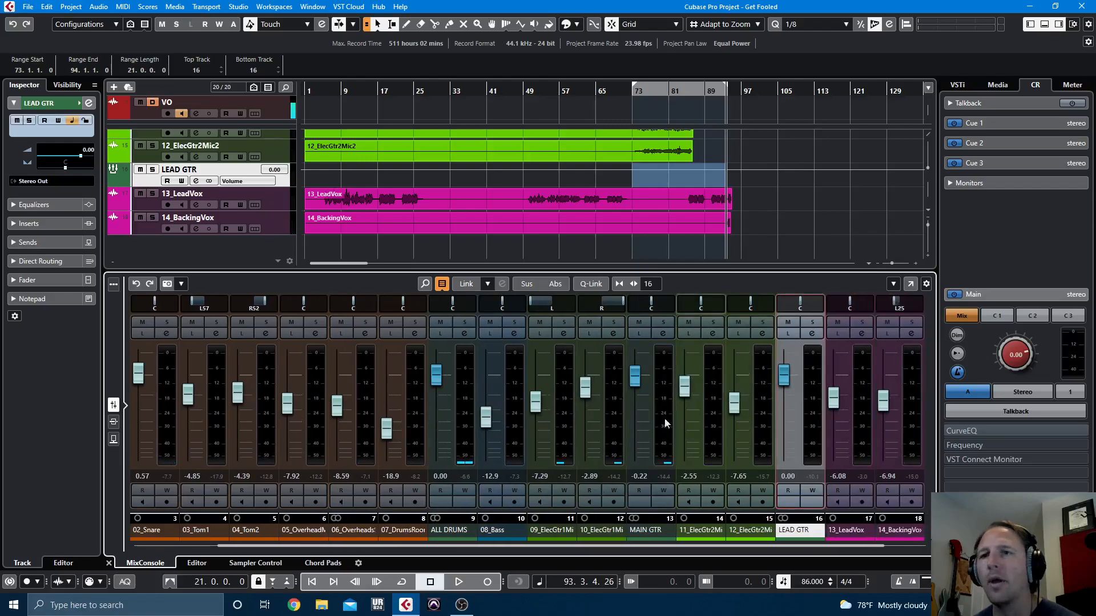
drag(466, 547, 384, 546)
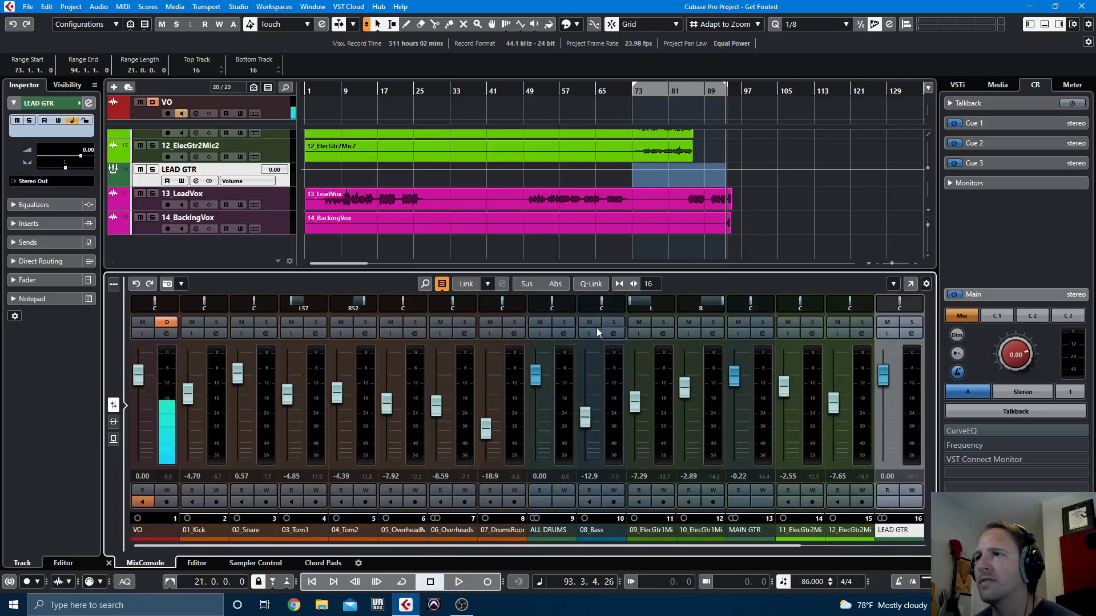
click(567, 324)
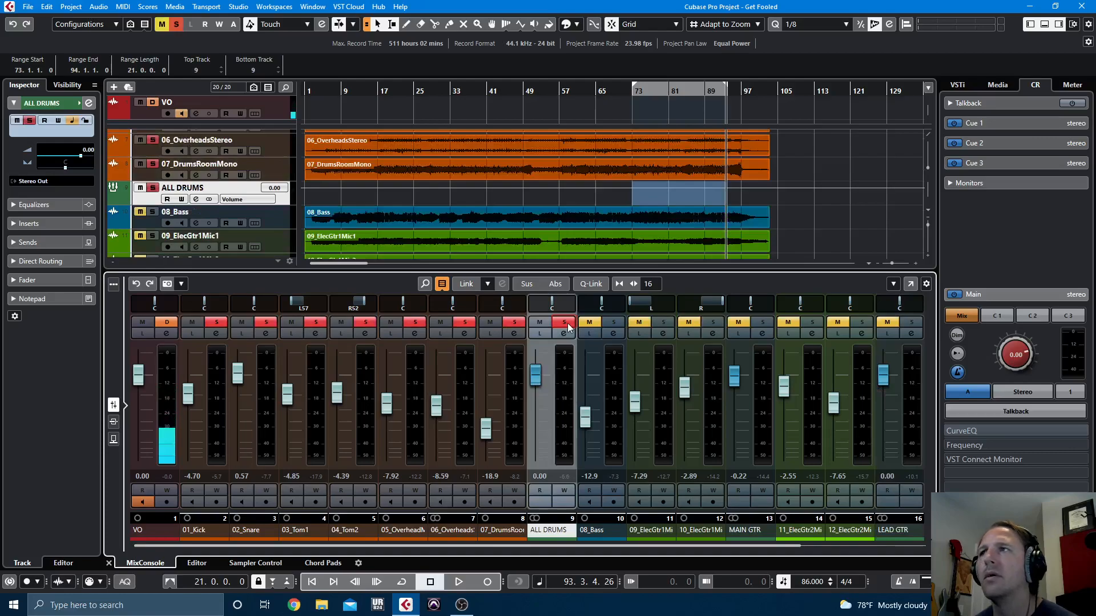
scroll(814, 213, up, 5)
key(KP_Decimal)
key(KP_Add)
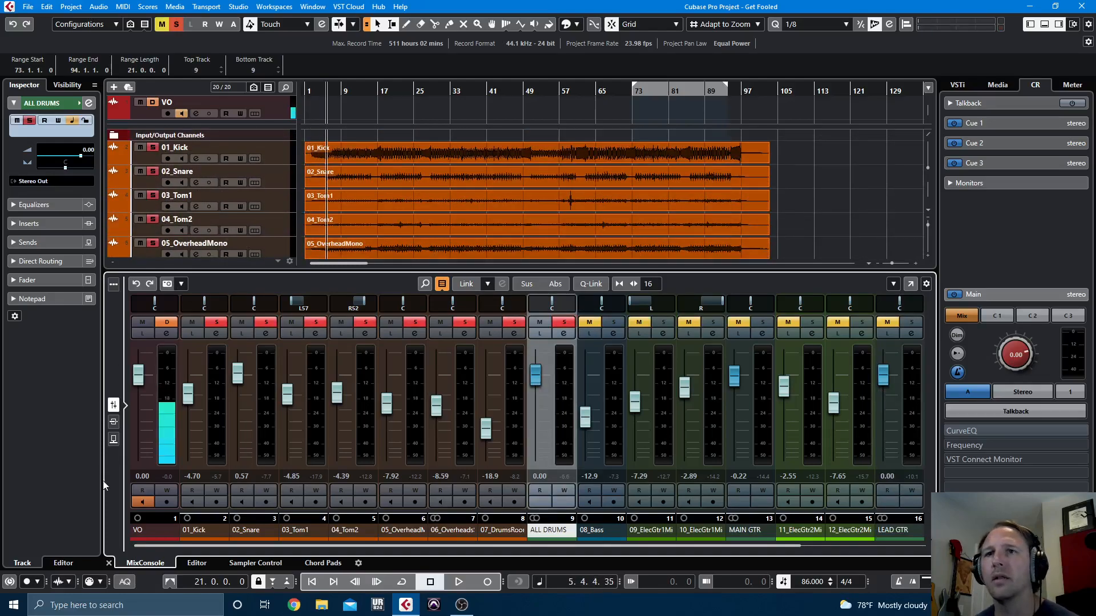
Switch the mixer to the inserts view and open the 01_Kick channel settings with its Strip modules shown
click(113, 422)
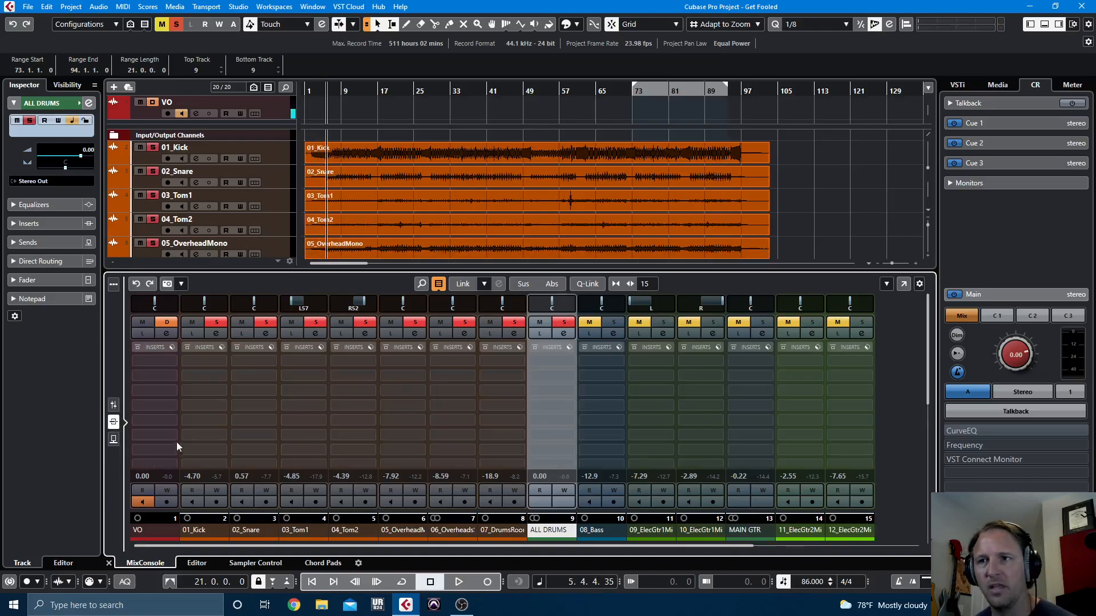
click(215, 333)
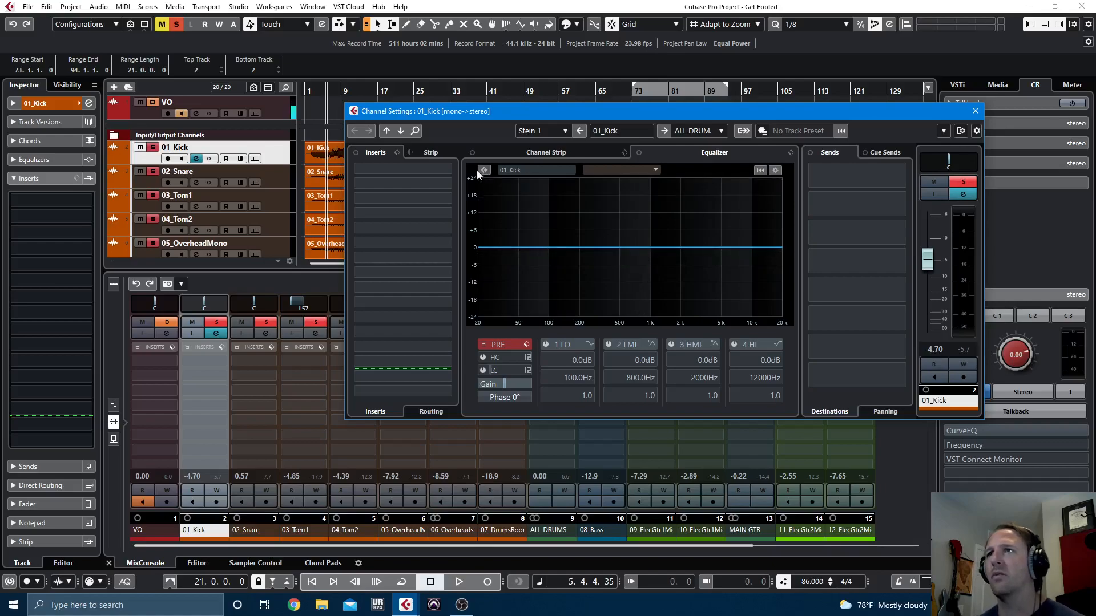
click(431, 151)
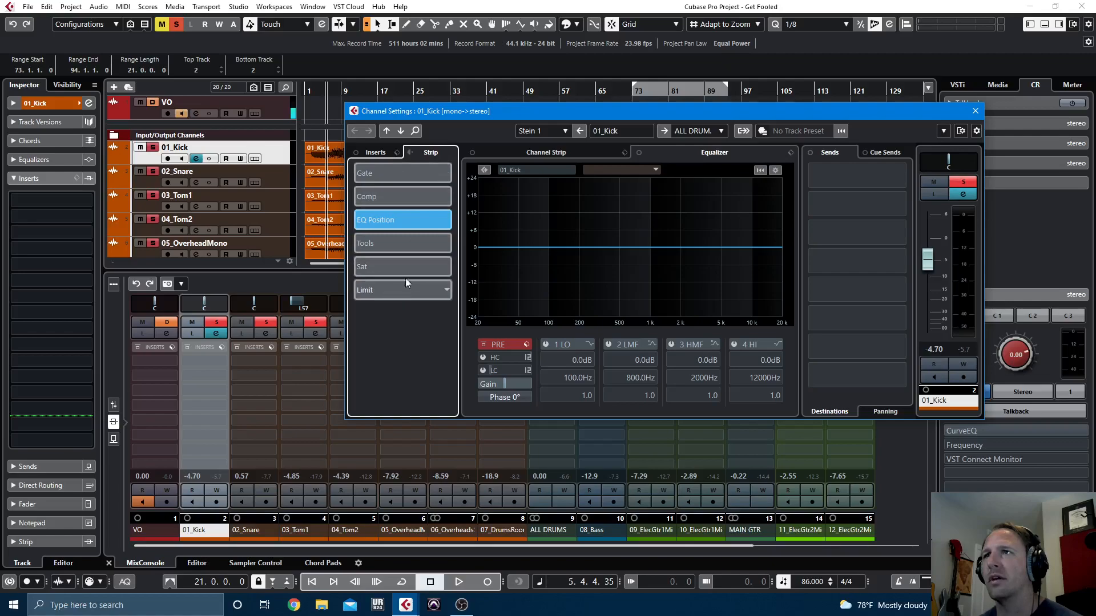
Insert StudioEQ in the first insert slot of 01_Kick and close the plug-in and channel settings windows
click(373, 153)
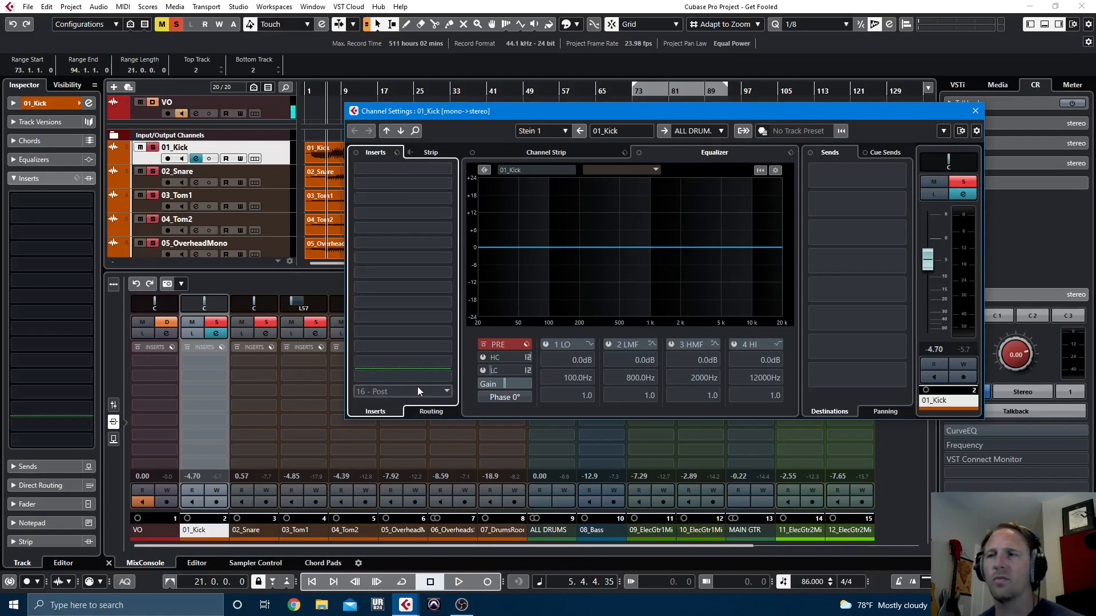
click(427, 169)
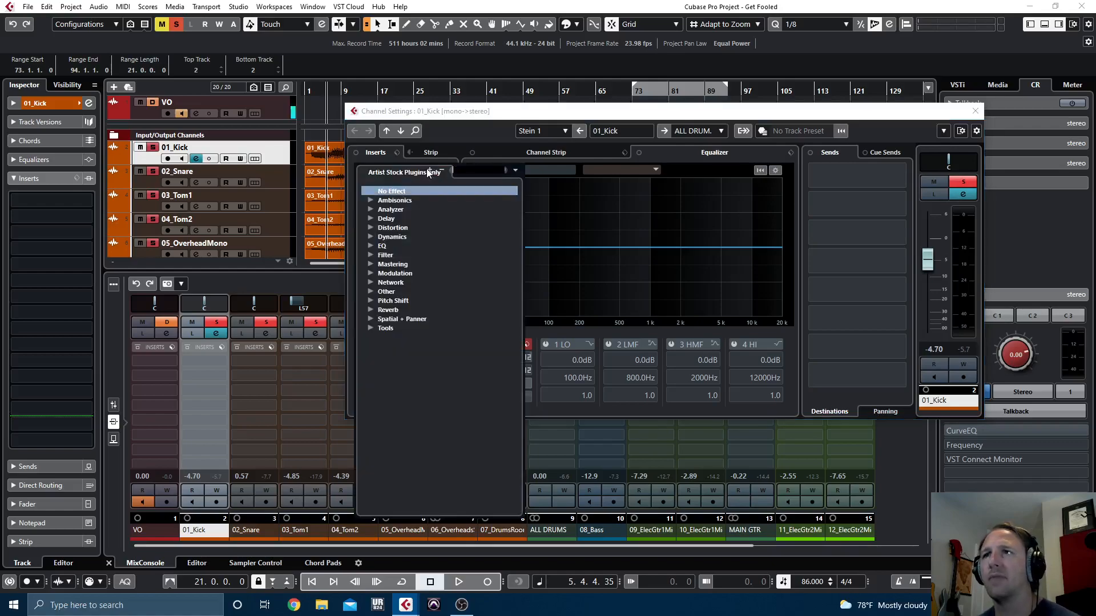
text(STU)
key(Return)
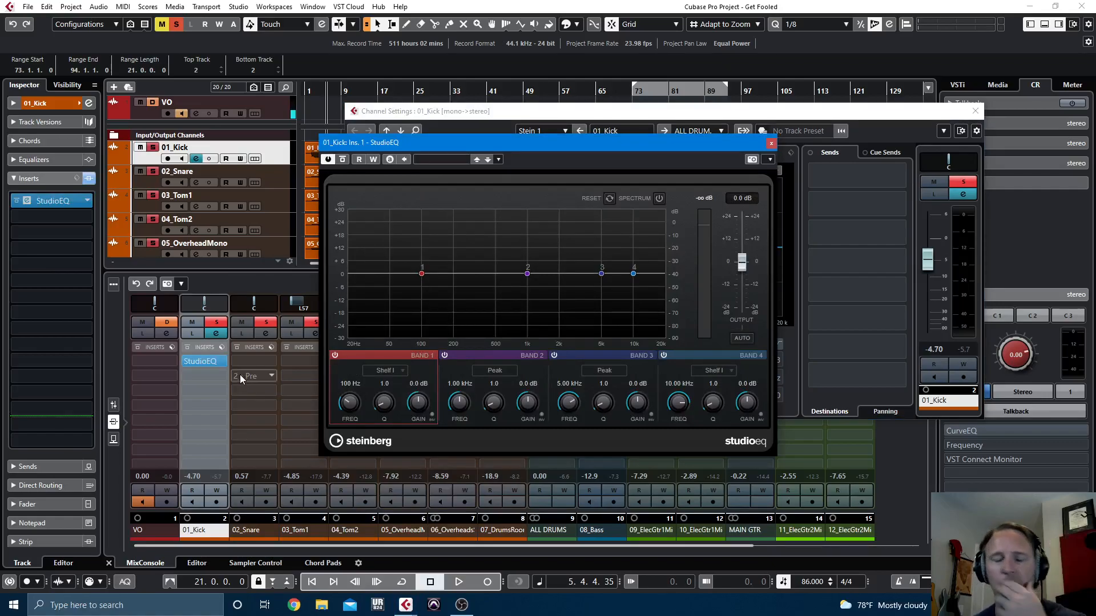
click(772, 144)
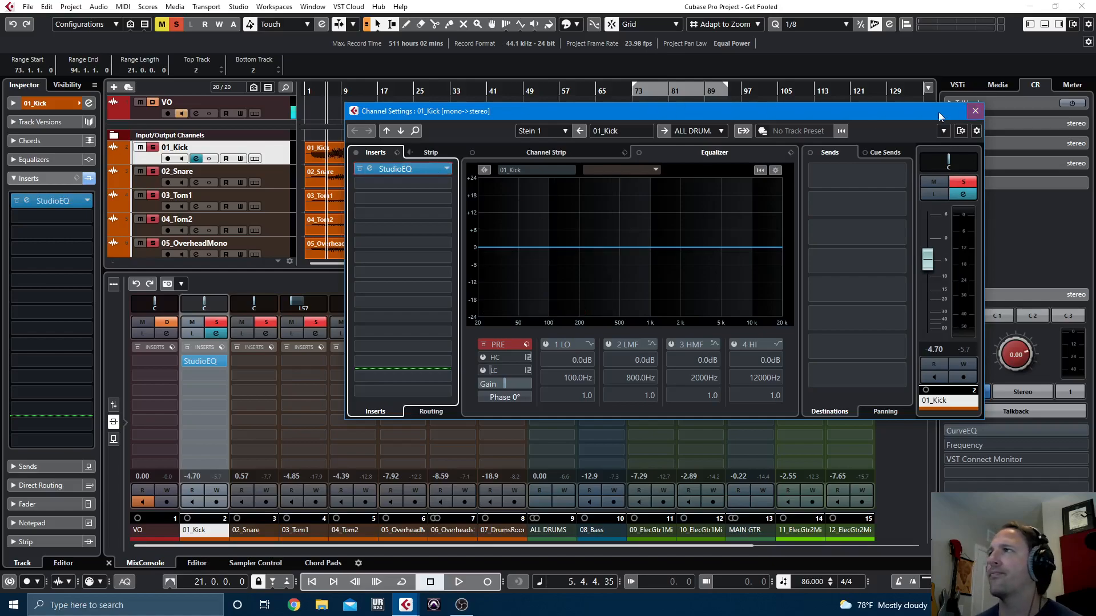
click(974, 112)
Insert StudioEQ in the first slot of all channels from 02_Snare to 07_DrumsRoom at once, using temporary Q-Link, and close the plug-in window
click(252, 530)
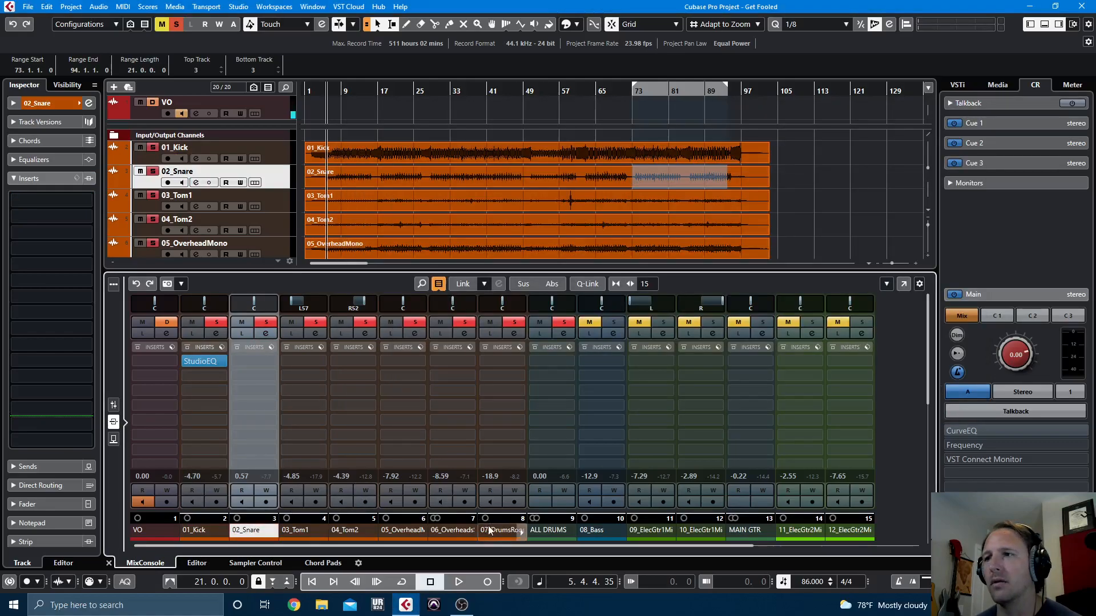
shift+click(491, 529)
alt+shift+click(522, 361)
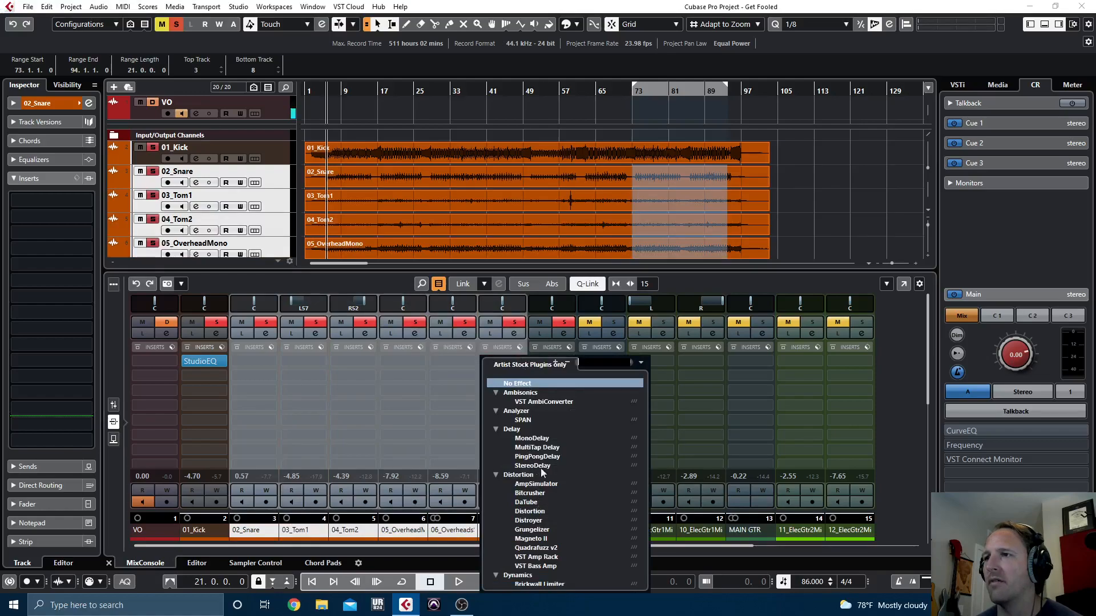
click(567, 363)
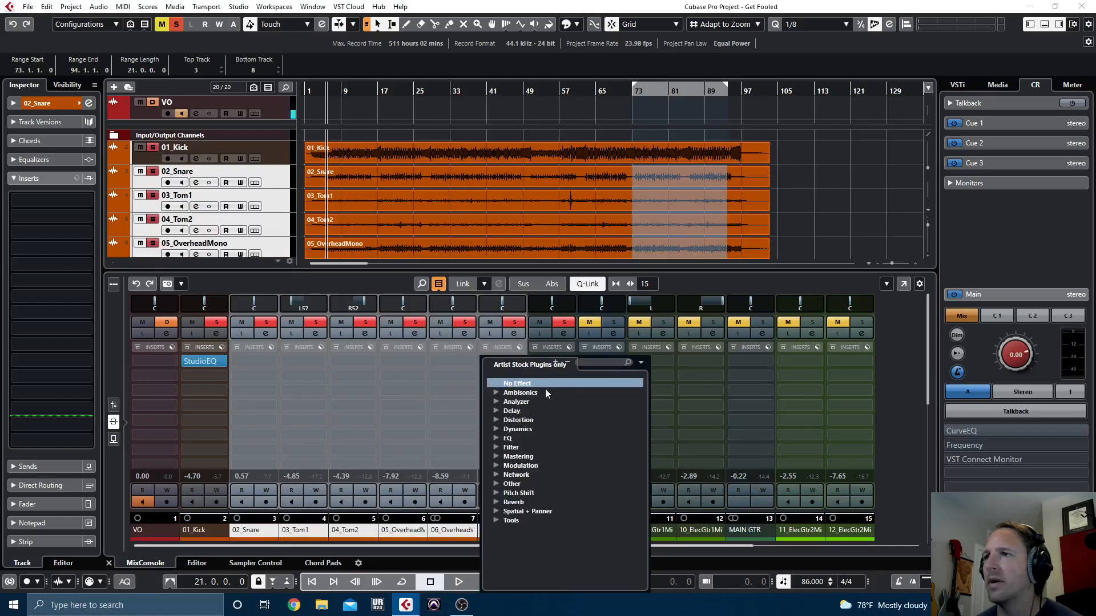
click(502, 441)
click(523, 456)
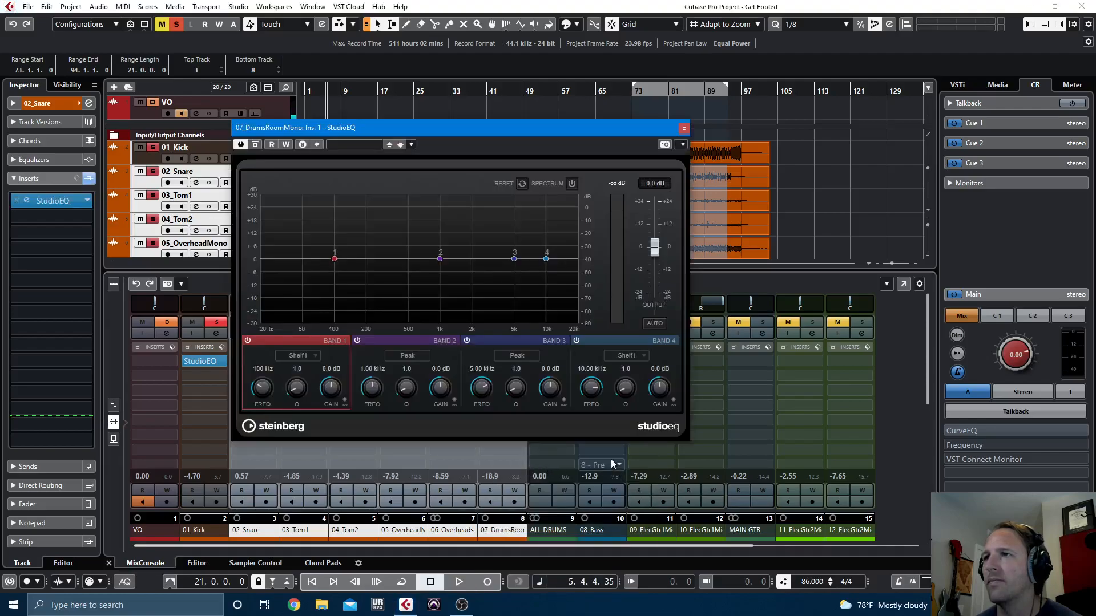
click(684, 130)
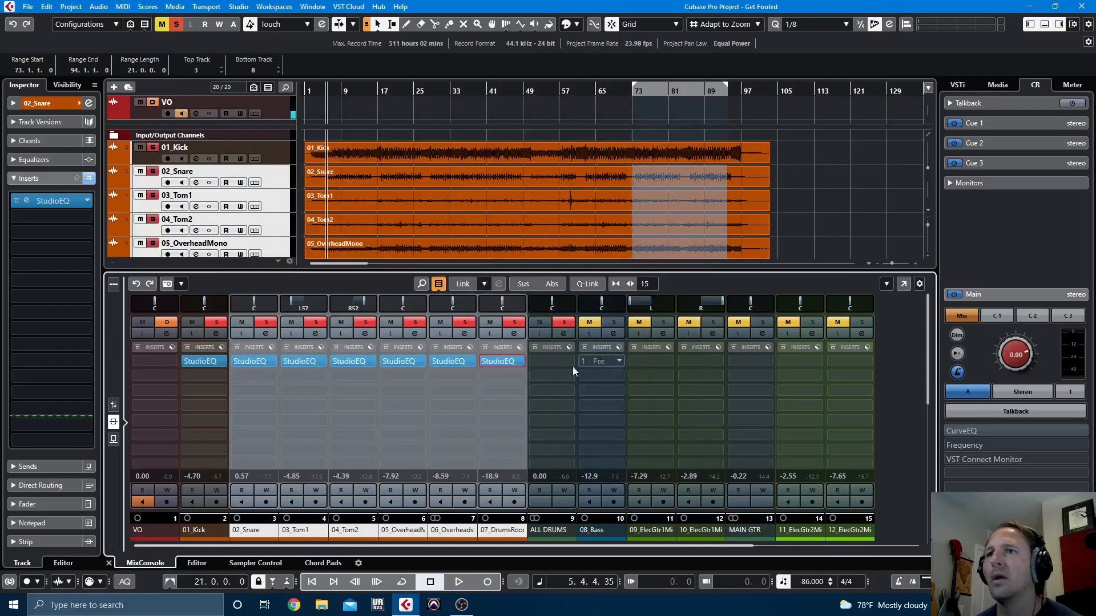
Try Q-Link on and off for the selected drum channels in the mixer's fader view and return to the inserts view
click(594, 284)
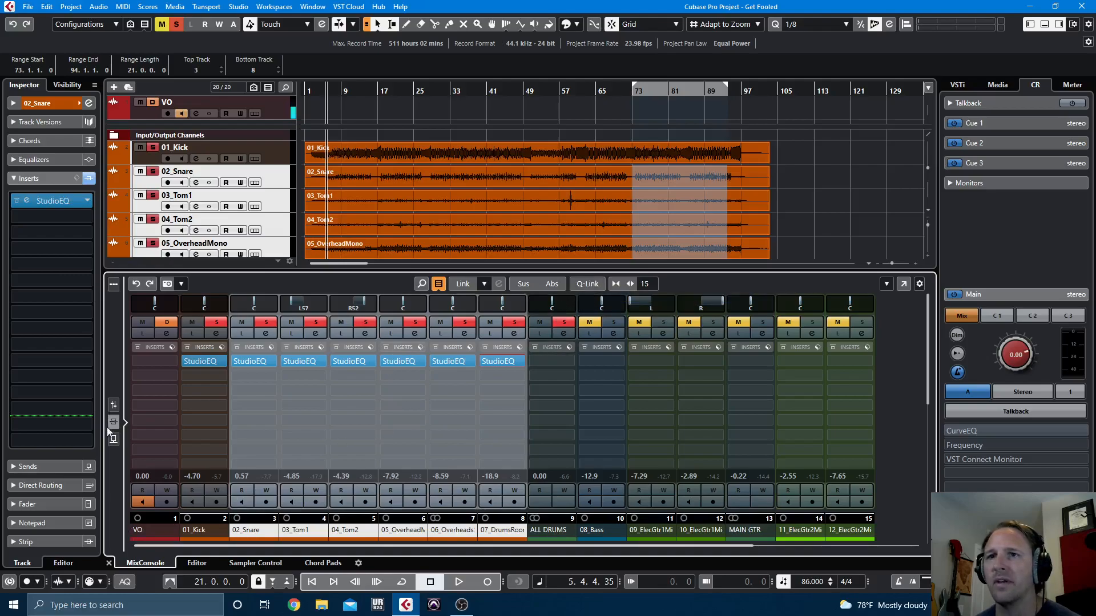
click(114, 405)
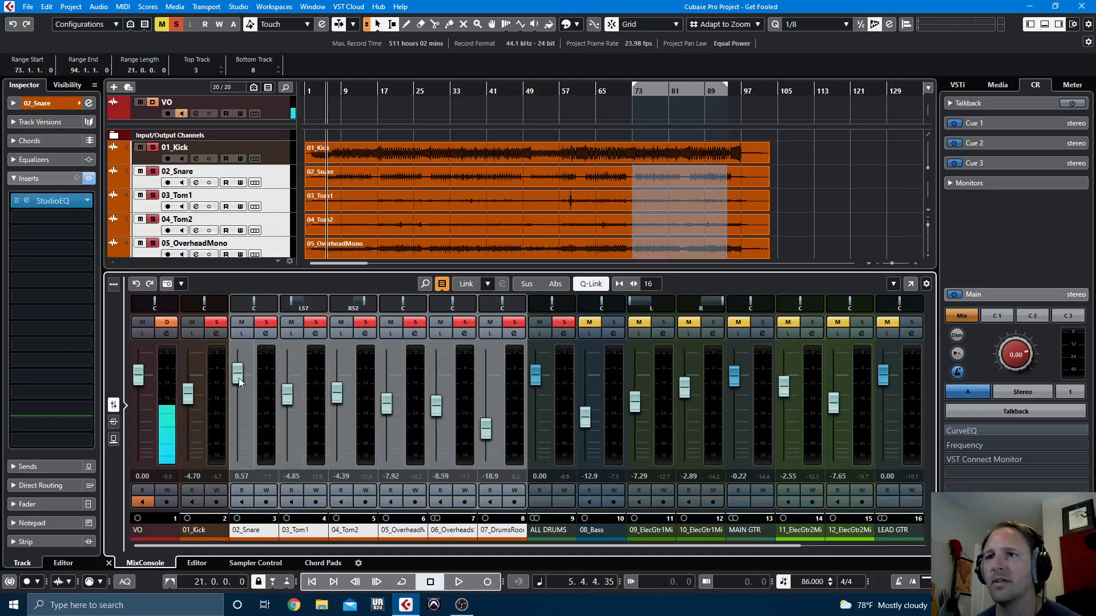
mouse_move(239, 378)
mouse_down()
mouse_move(239, 398)
mouse_move(242, 378)
mouse_up()
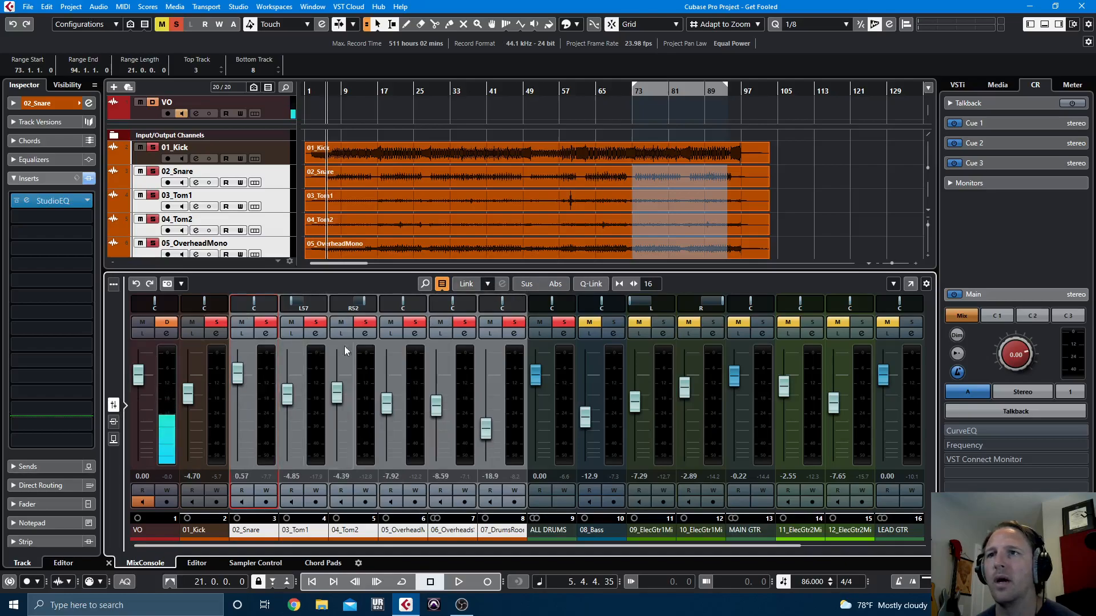
click(591, 286)
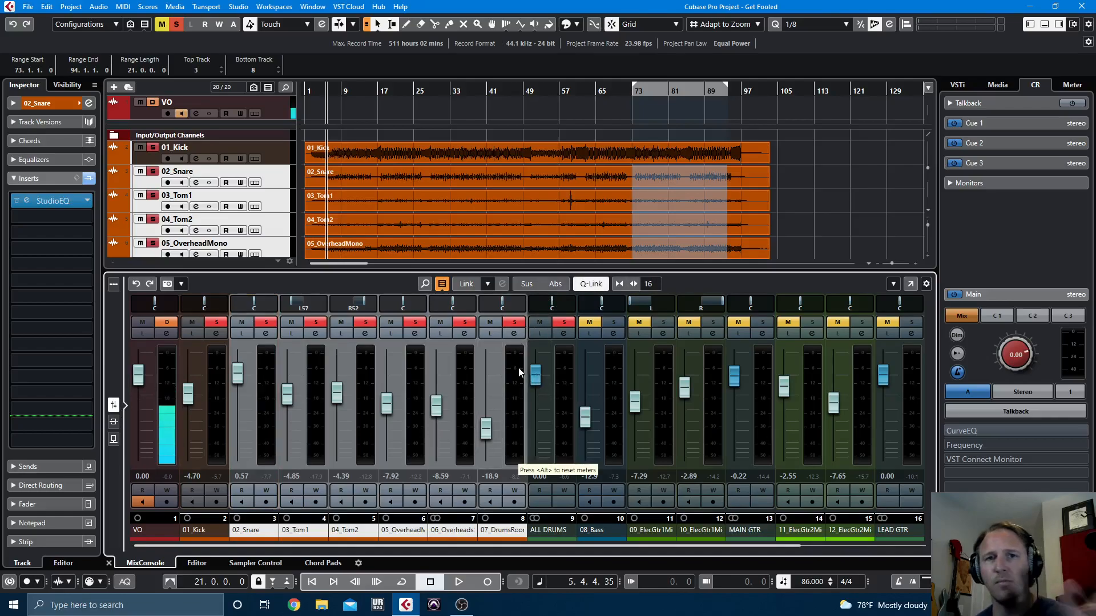
click(591, 286)
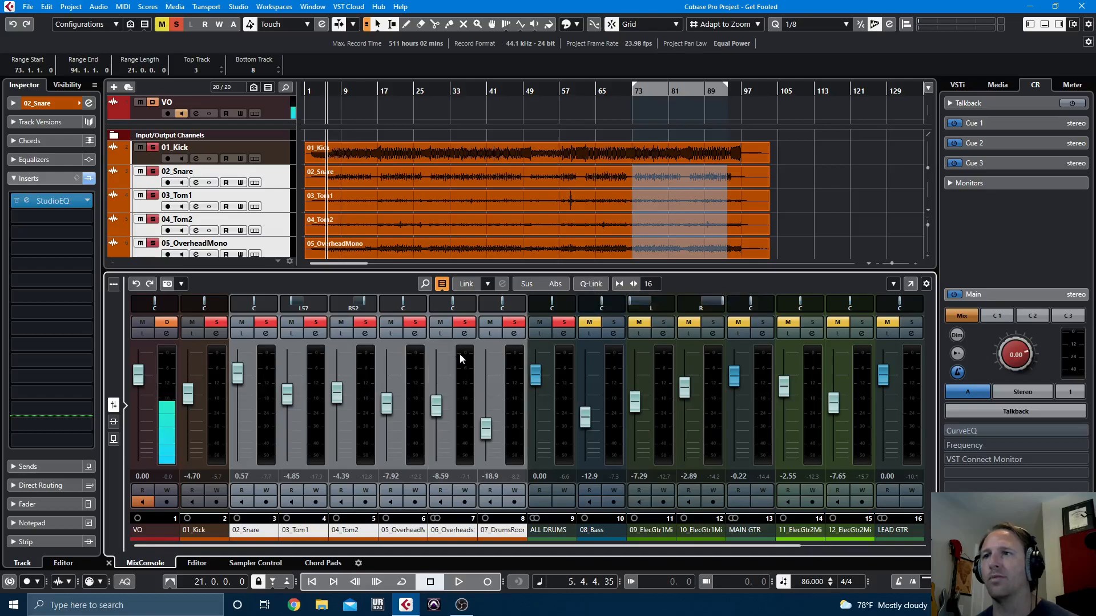
click(114, 422)
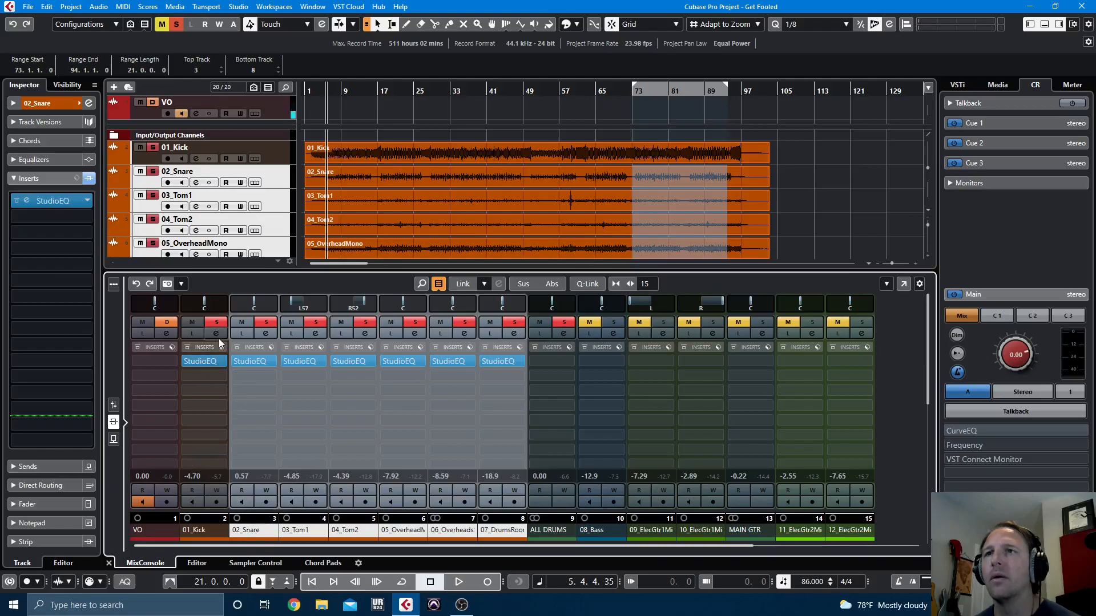
Select bars 29 to 49 on the 01_Kick track and play that range as a loop
key(KP_Add)
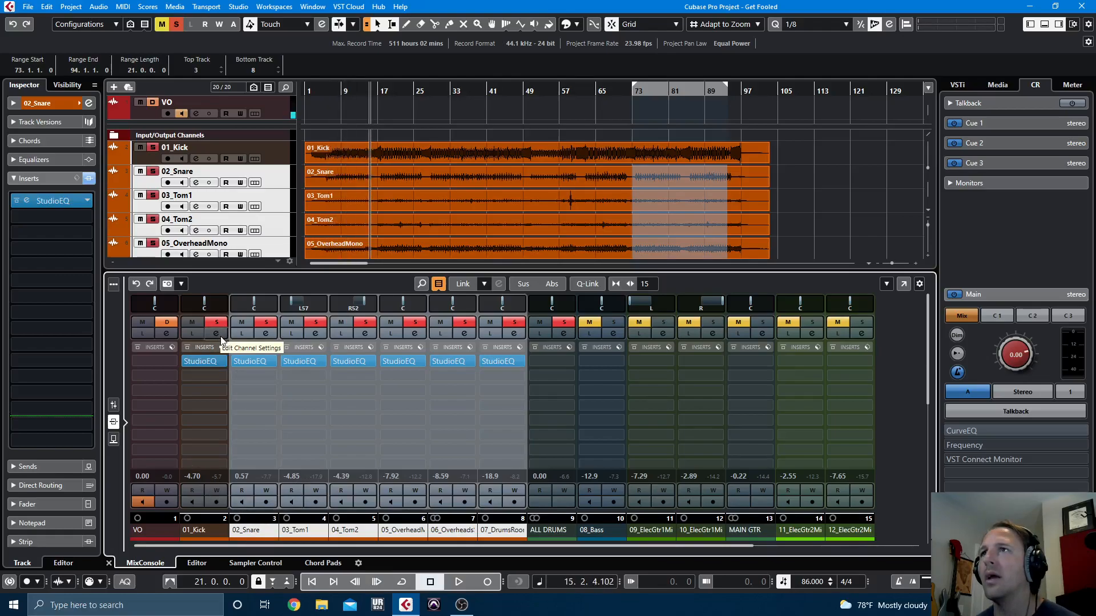
key(KP_1)
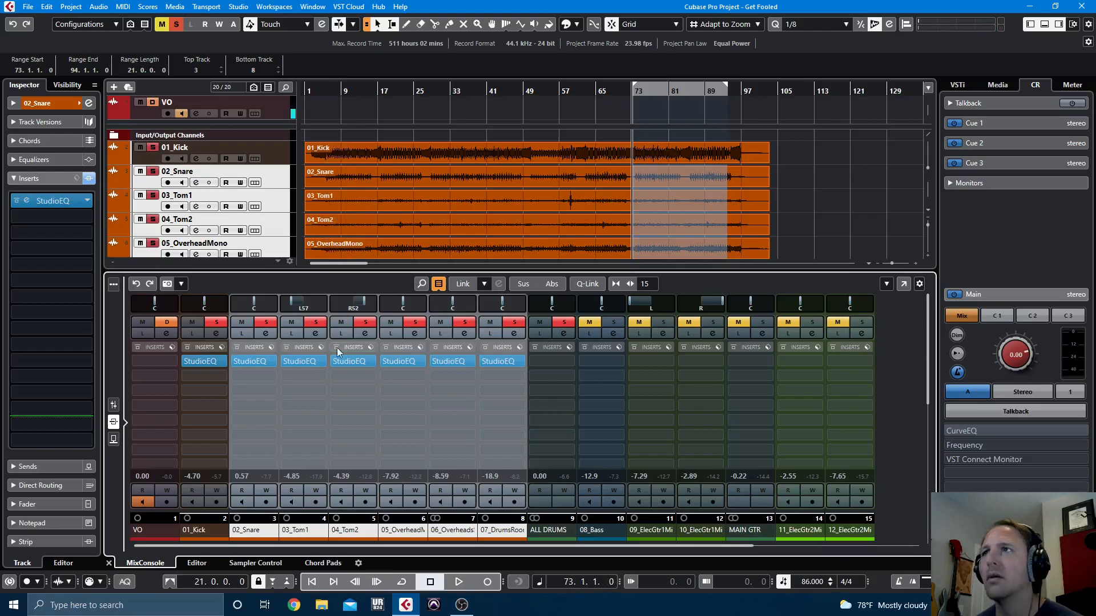
drag(432, 155, 505, 164)
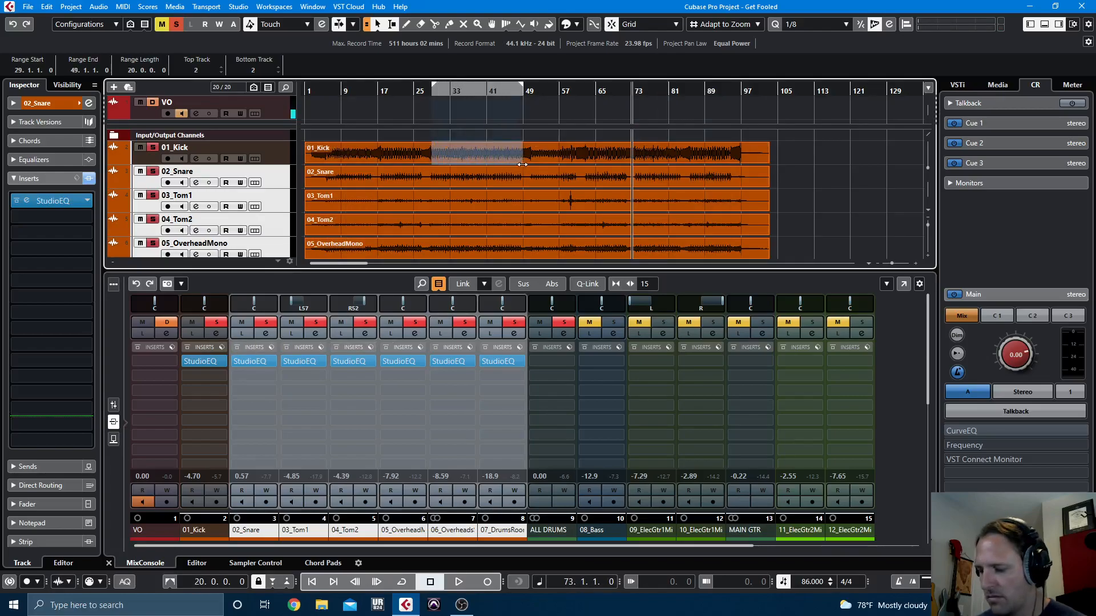
key(KP_1)
key(KP_Divide)
key(space)
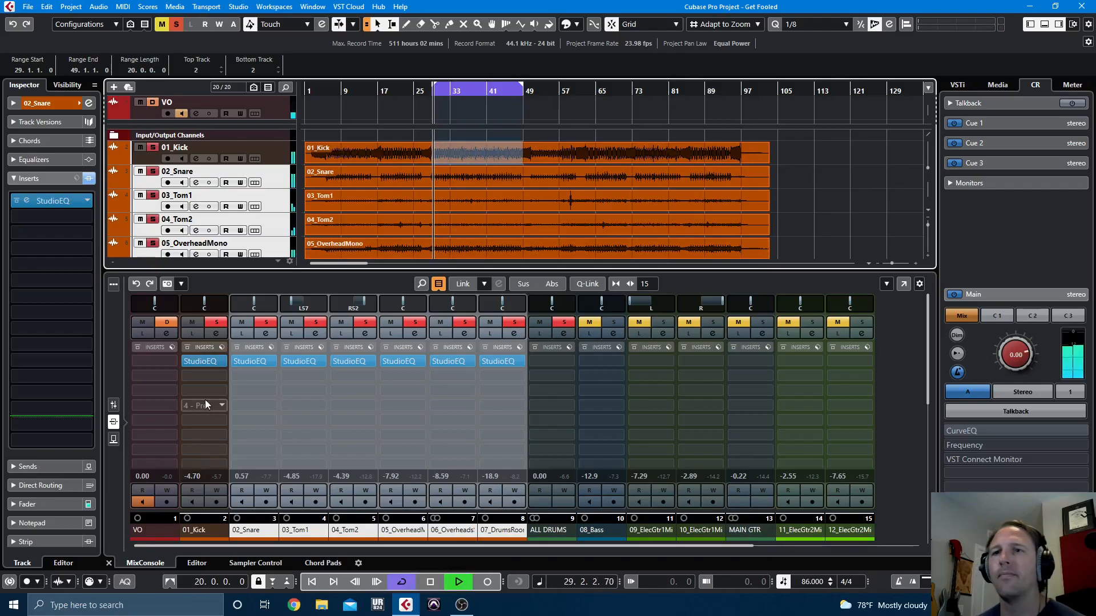
Enable the low cut in the 01_Kick channel's Pre section at 34.4 Hz with a 24 dB slope
click(215, 334)
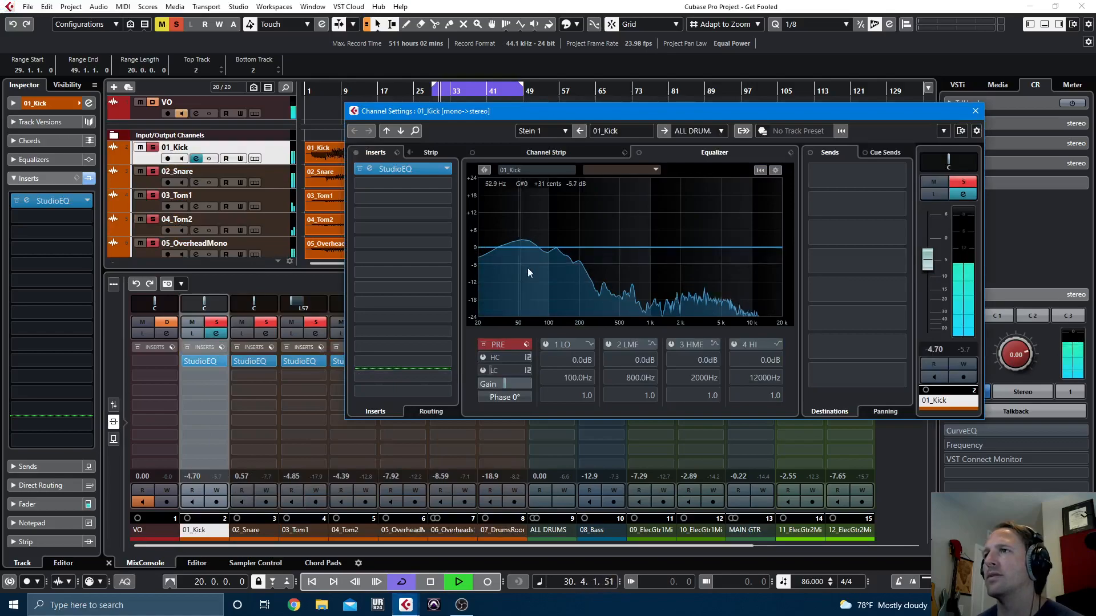
click(490, 371)
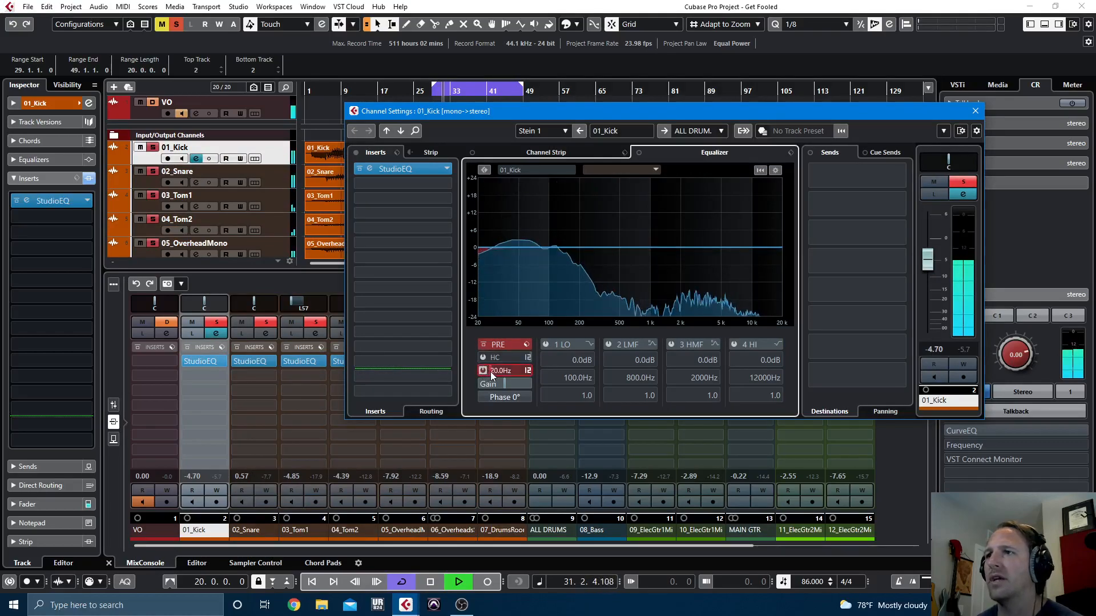
drag(505, 371, 511, 372)
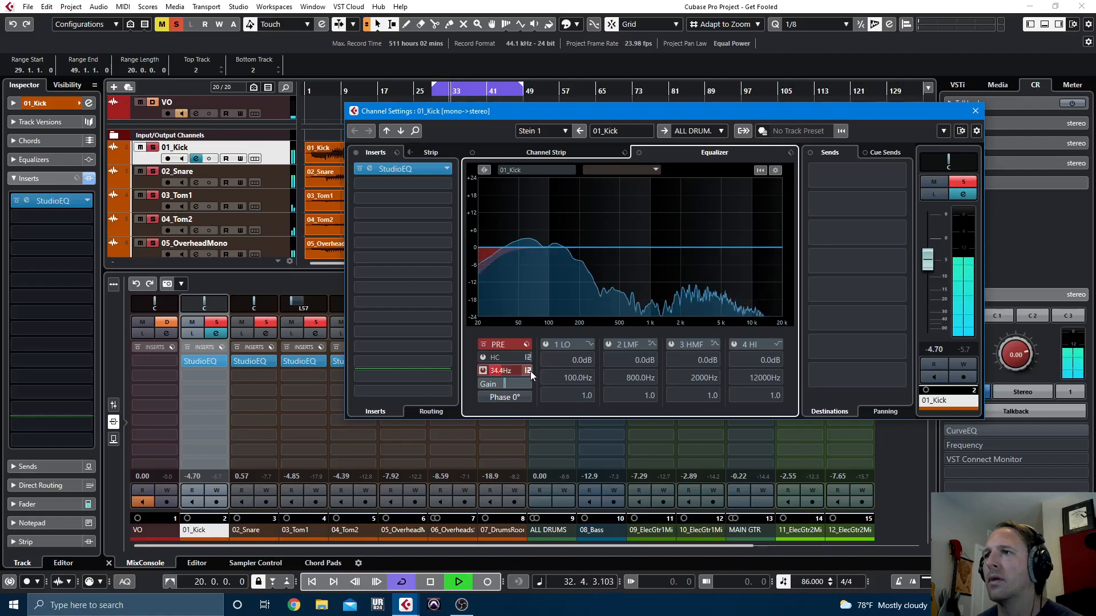
click(528, 371)
click(533, 382)
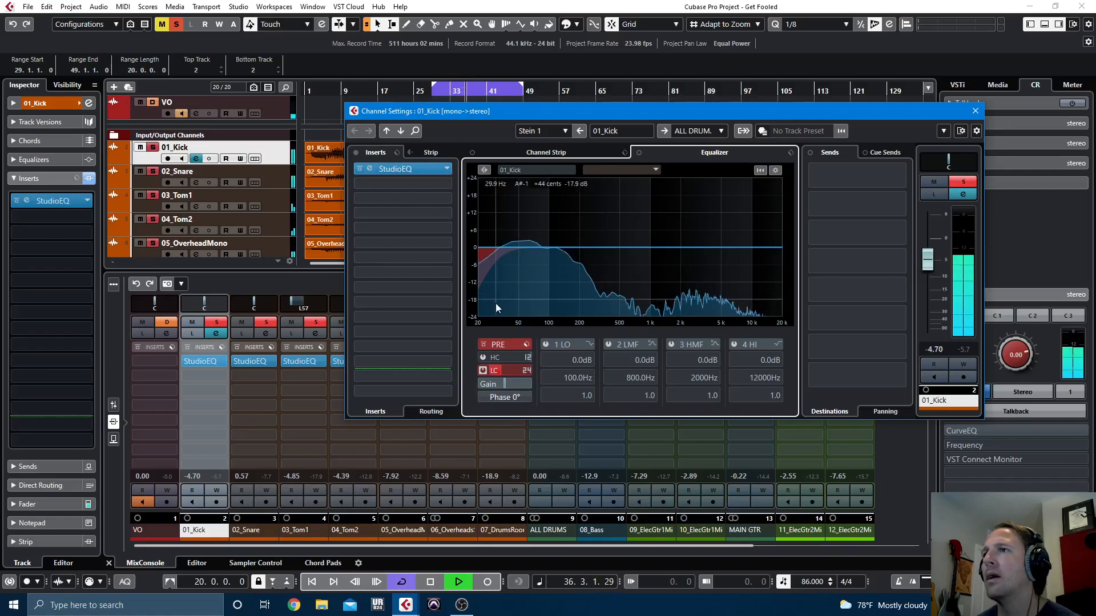
Clear all solos, solo only 01_Kick and reopen its channel settings
click(178, 25)
click(216, 323)
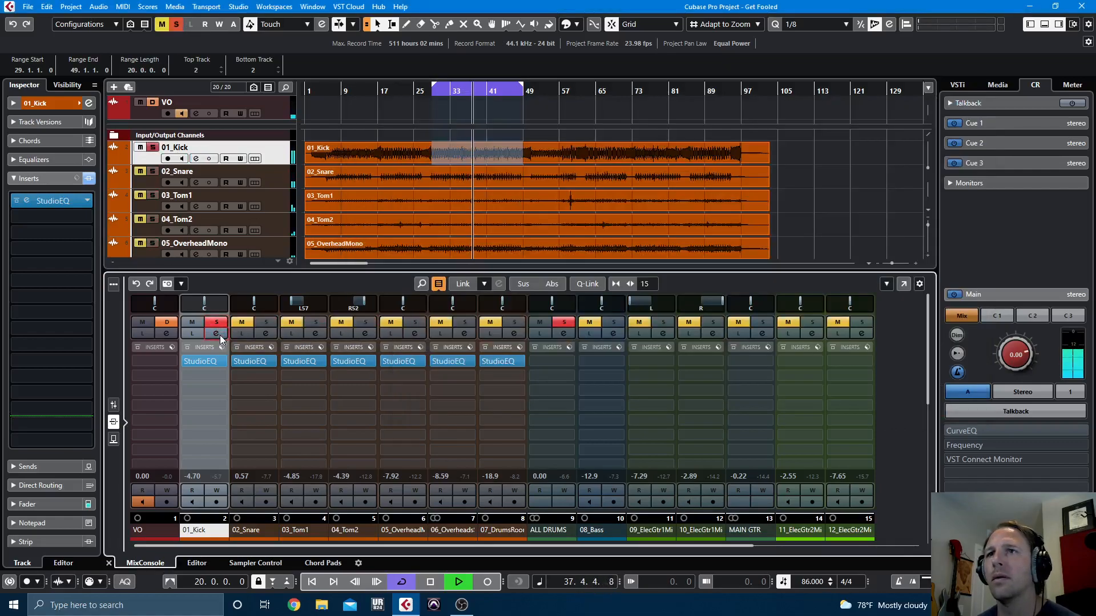
click(220, 334)
Compare the kick with its low cut off and on, and enable the high cut with its frequency lowered to roll off the top end
click(483, 370)
click(484, 370)
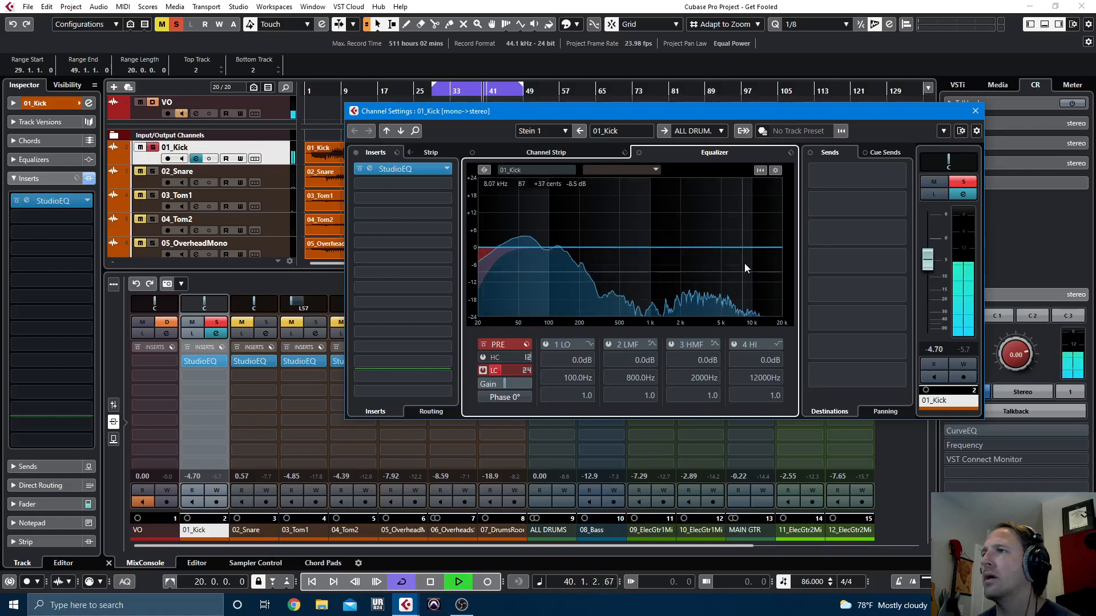
click(482, 358)
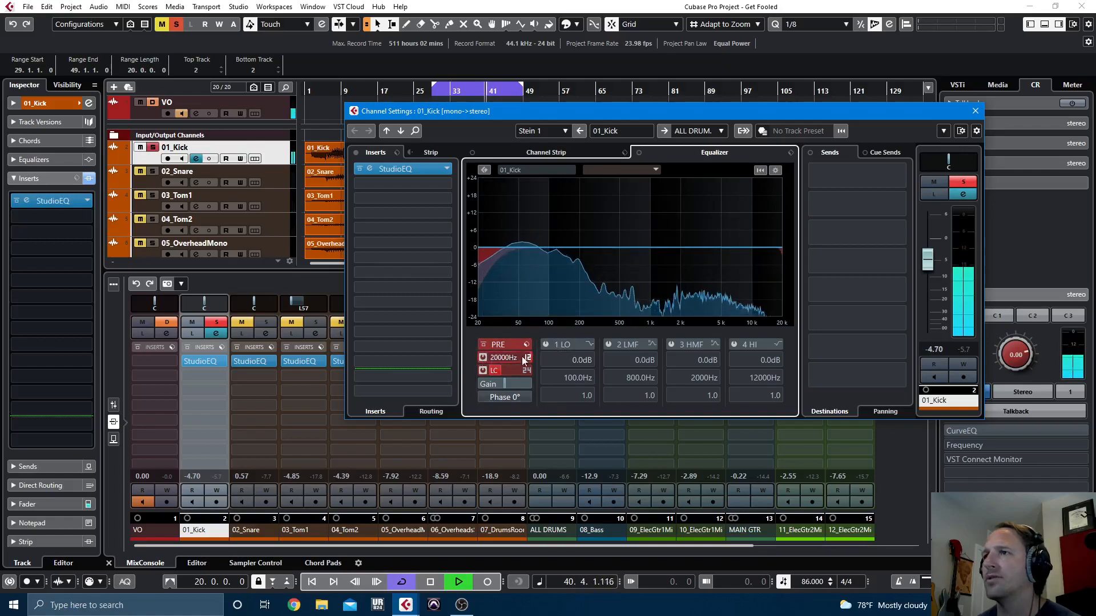
drag(518, 357, 509, 357)
Move StudioEQ to the second insert slot of 01_Kick and insert Gate in the first slot
click(411, 172)
drag(409, 176, 408, 186)
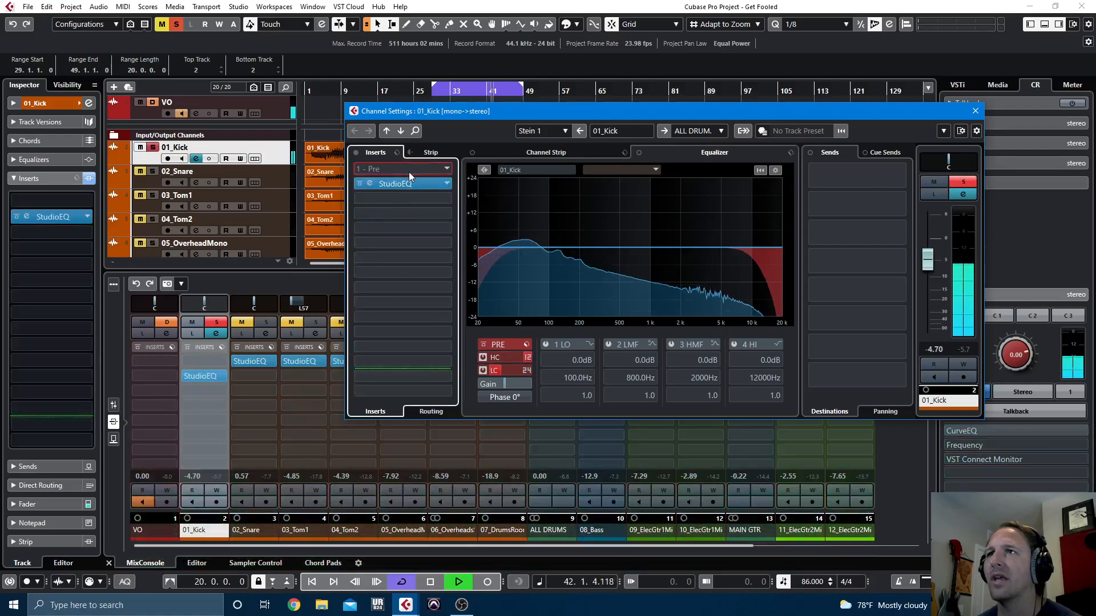
click(409, 173)
text(gate)
click(409, 200)
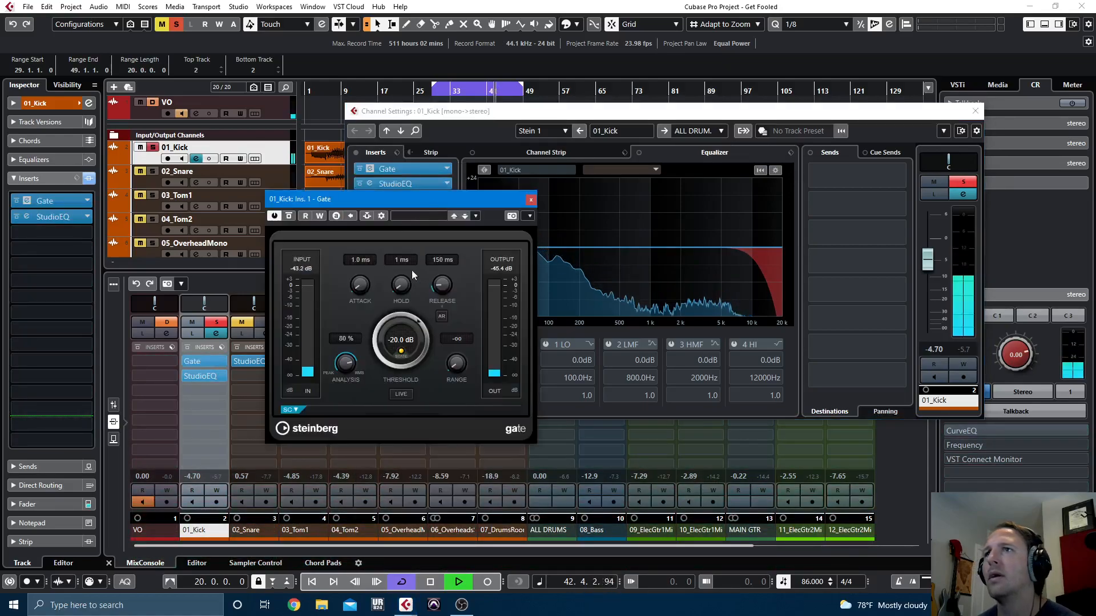
Set the Gate's side-chain filter to a 127 Hz center and a Q-factor of 1.300, monitoring the side-chain signal only while adjusting
click(292, 409)
click(338, 440)
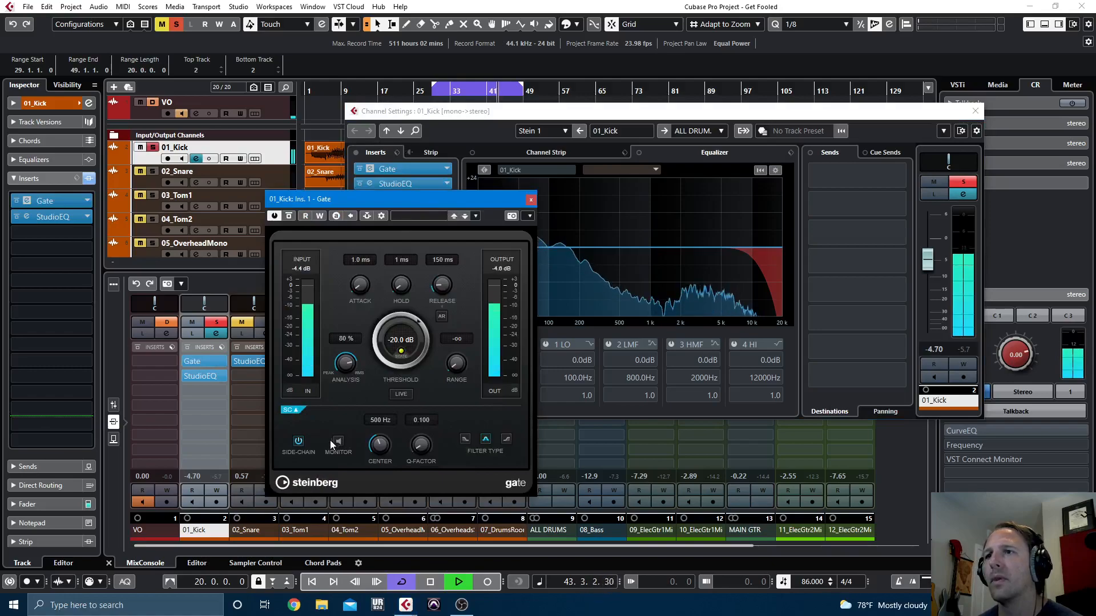
drag(420, 444, 427, 428)
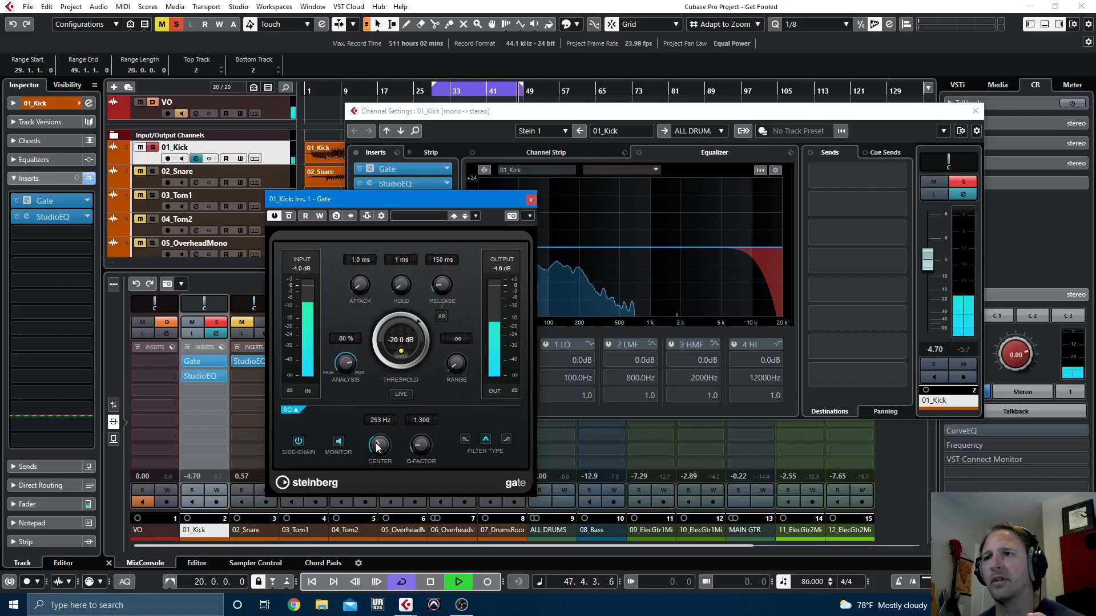
scroll(376, 451, down, 3)
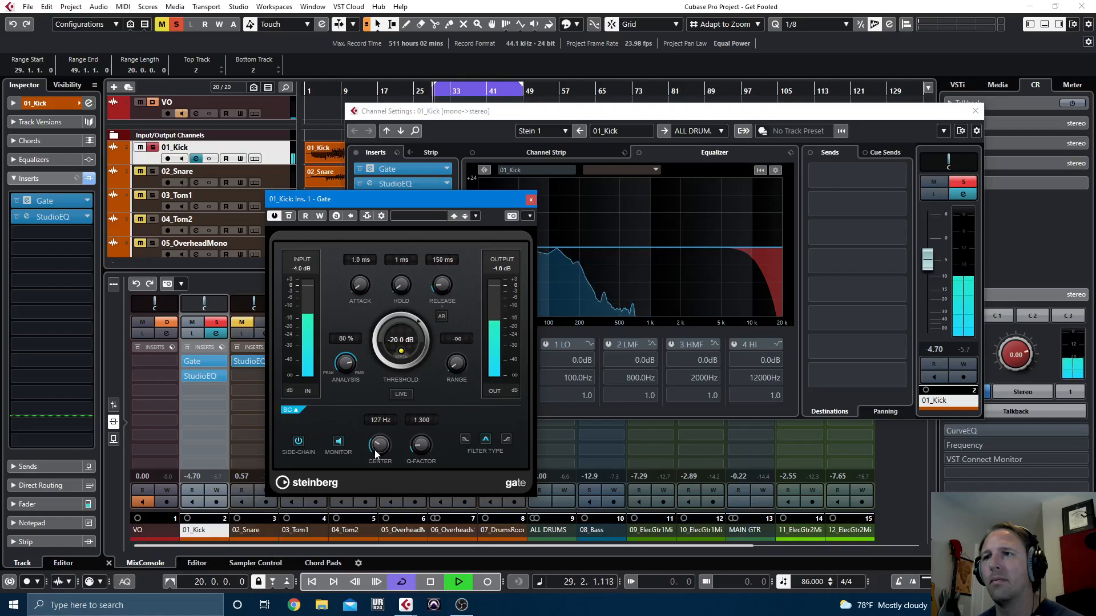
click(336, 442)
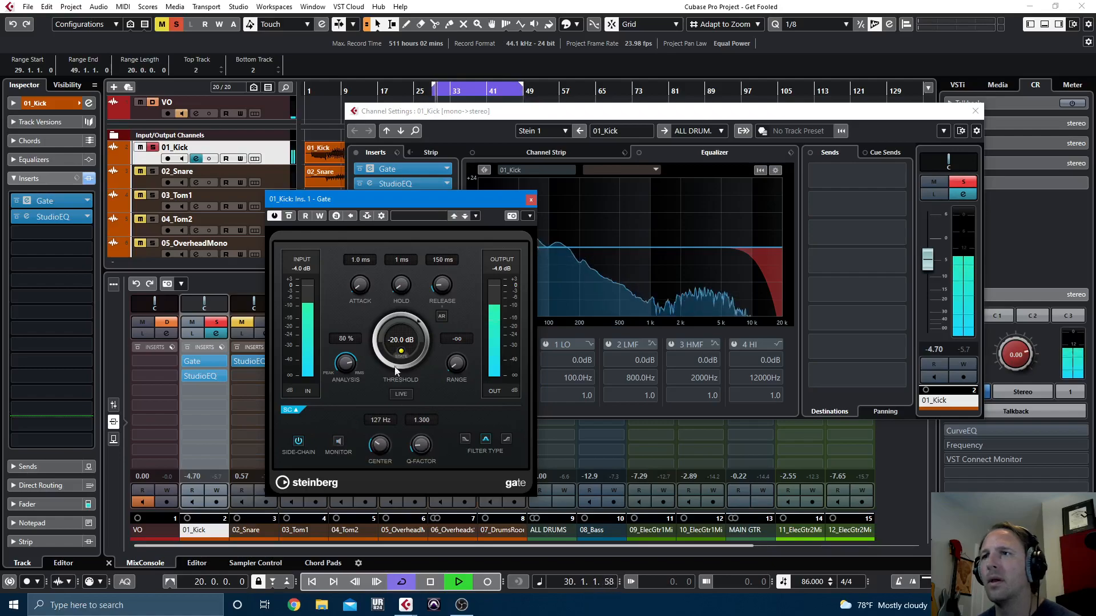
Set the kick Gate's analysis to 0 %, threshold to -15.8 dB and release to 110 ms
ctrl+click(344, 365)
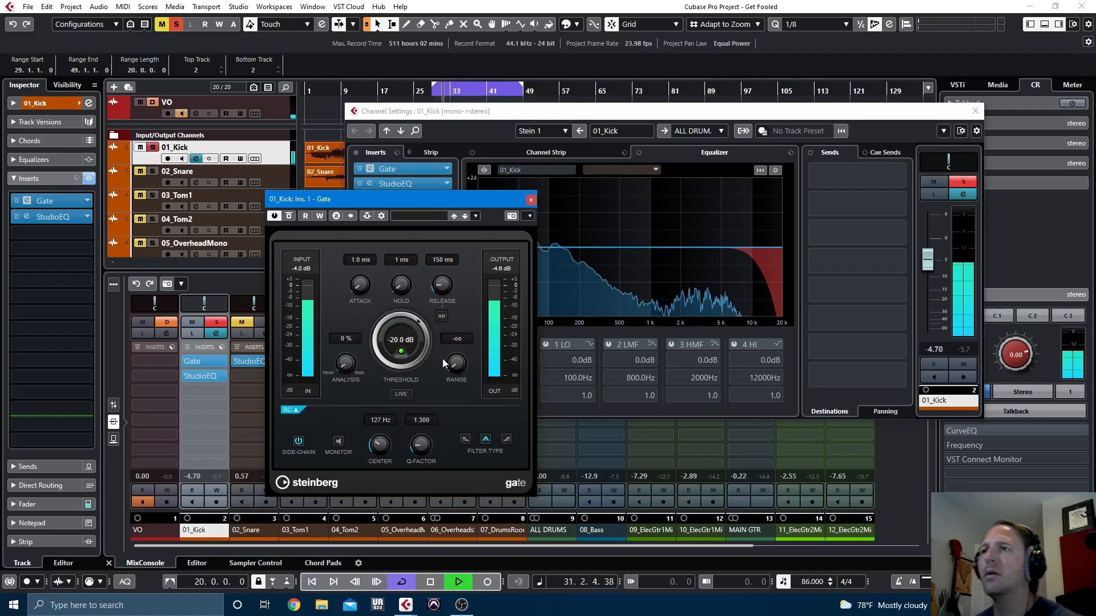
drag(437, 287, 437, 289)
drag(376, 333, 375, 334)
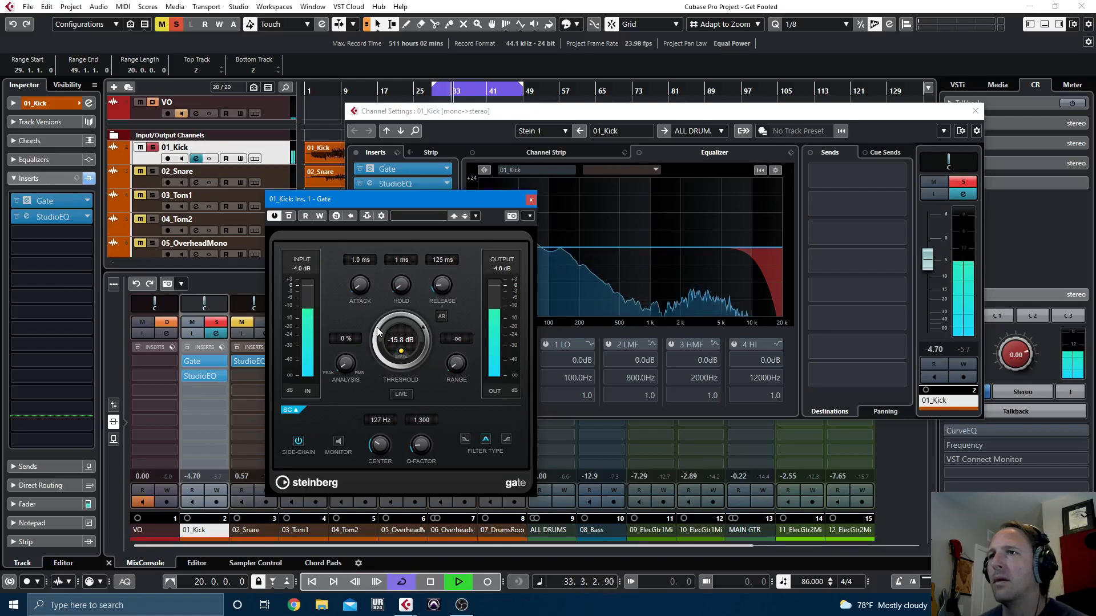
drag(441, 292, 444, 291)
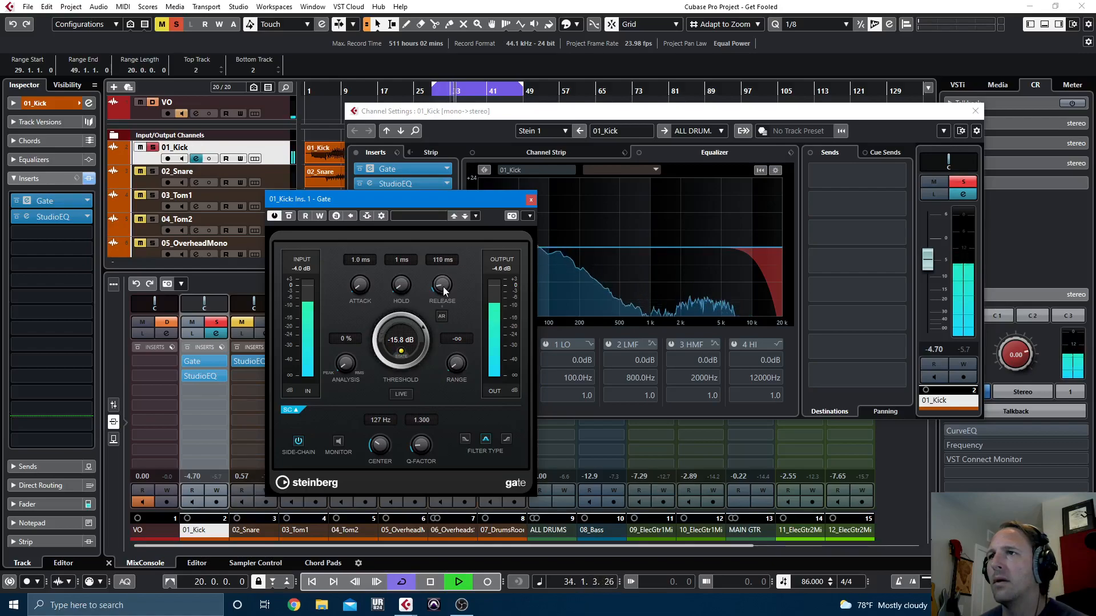
Compare the kick with the Gate bypassed and active, stop playback and close the Gate
click(289, 216)
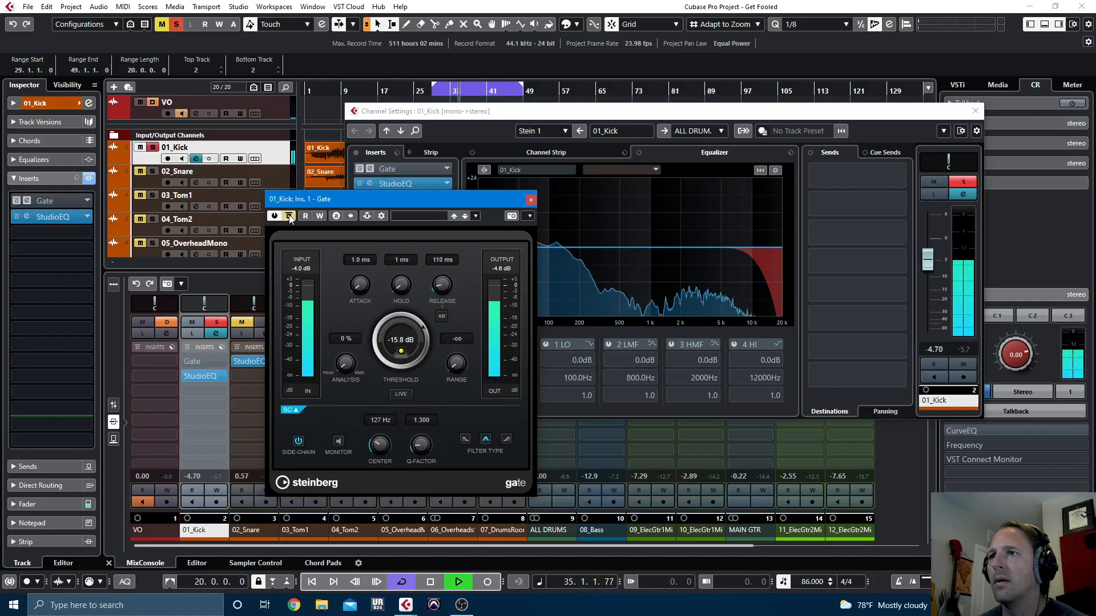
click(288, 216)
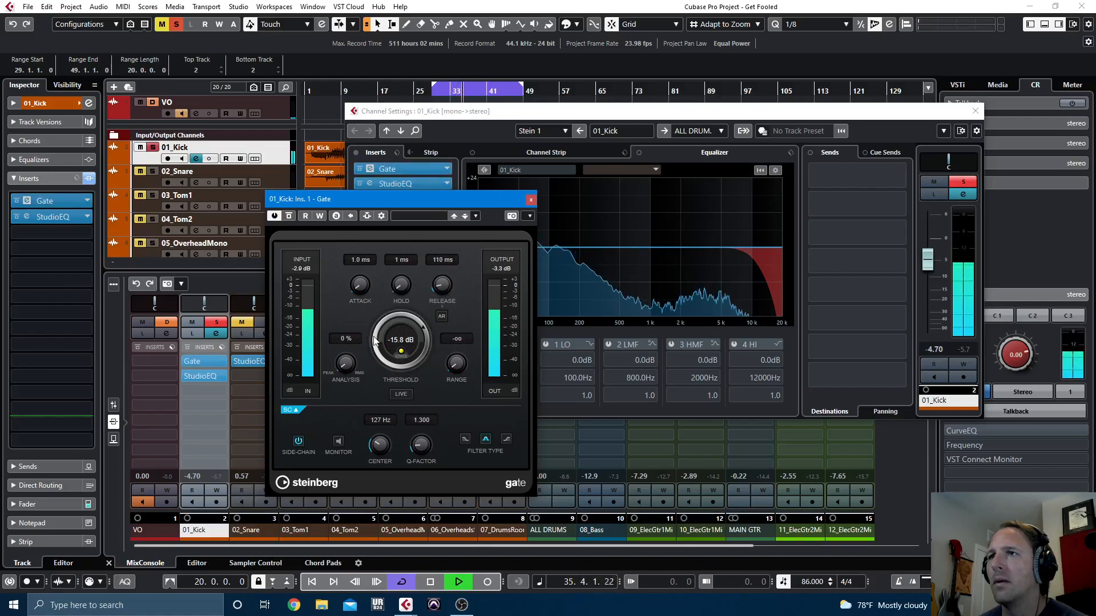
key(space)
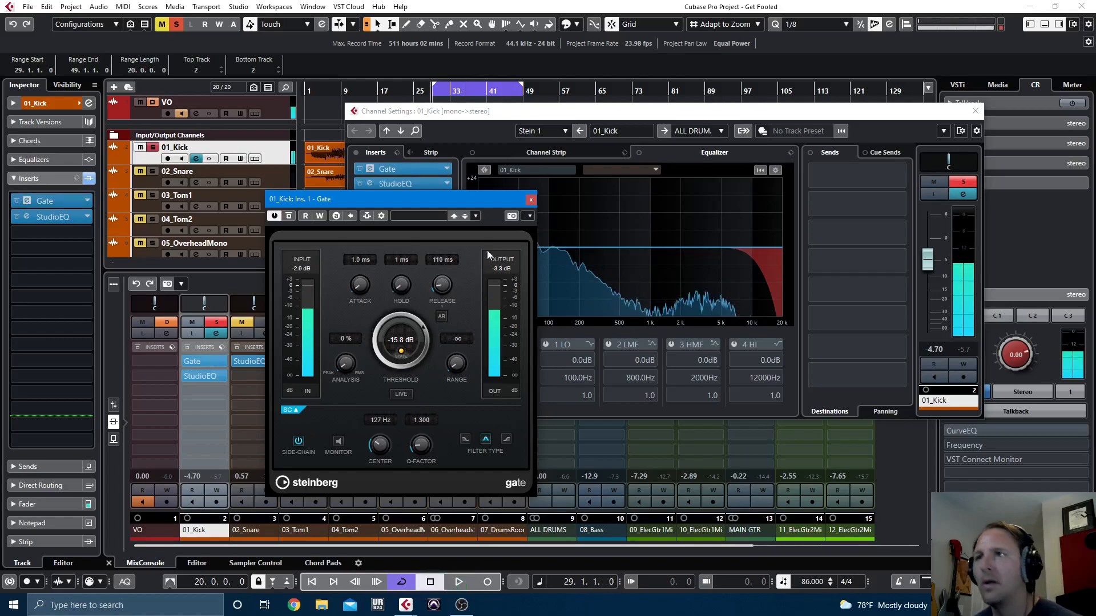
click(531, 200)
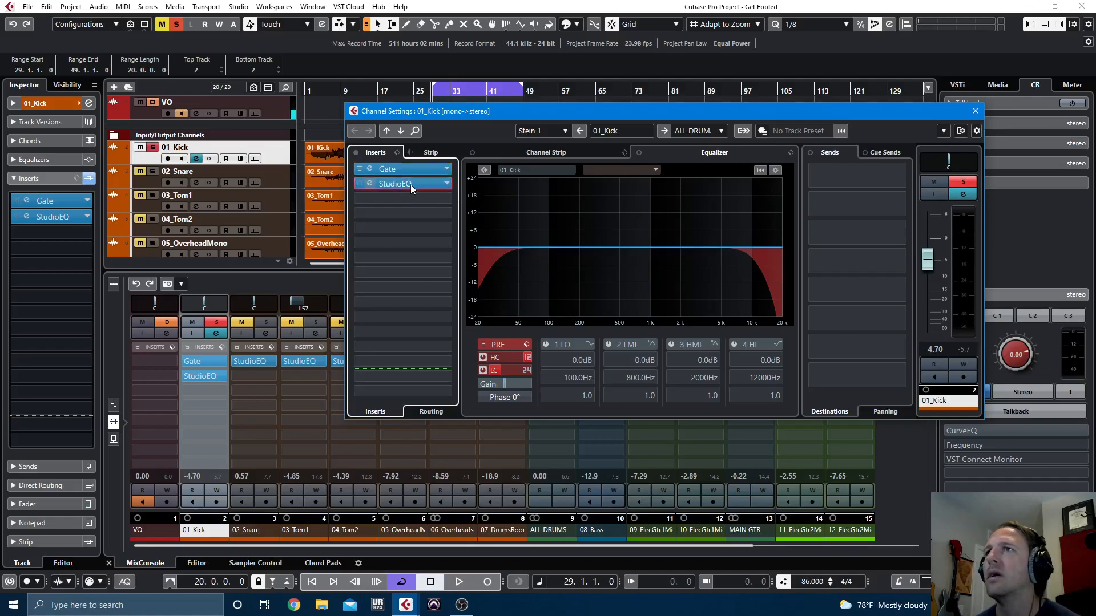
In the kick's StudioEQ, enable the spectrum display and boost band 2 by 7.5 dB at 1.75 kHz and band 3 by 9.1 dB at 8.59 kHz
click(412, 186)
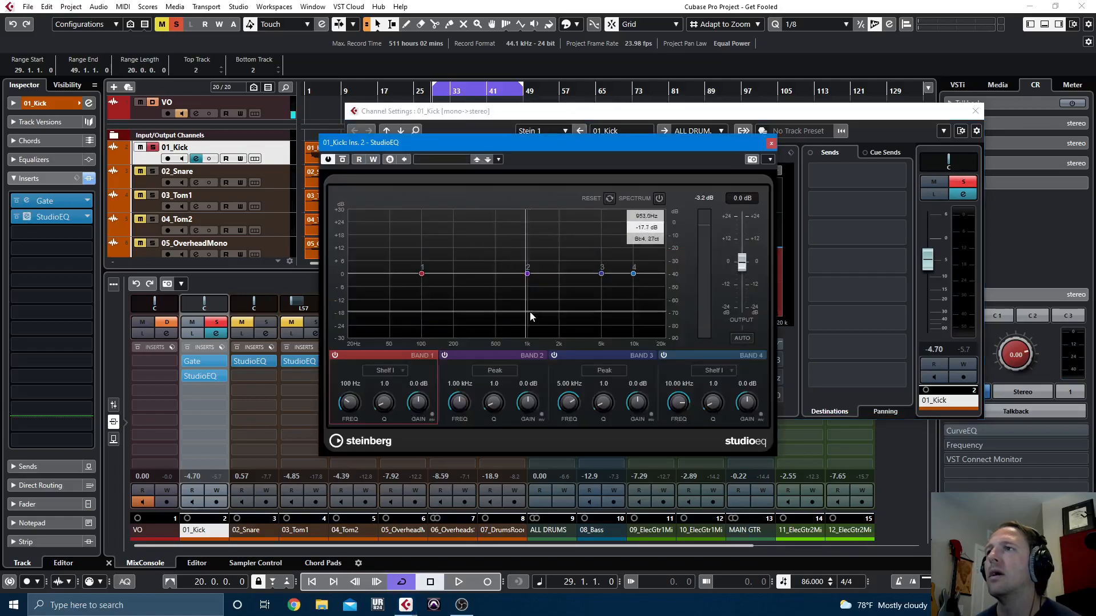
click(660, 198)
key(space)
drag(527, 274, 626, 254)
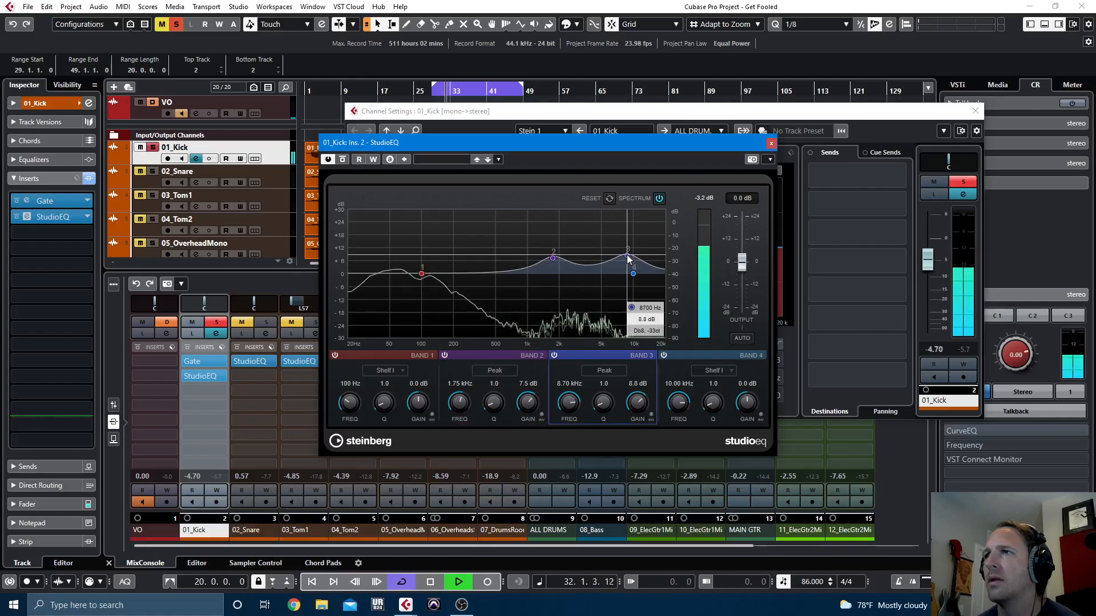
Change StudioEQ band 1 to a Peak filter and cut it by 13.7 dB at 136 Hz with a Q of 4.2
drag(423, 277, 439, 292)
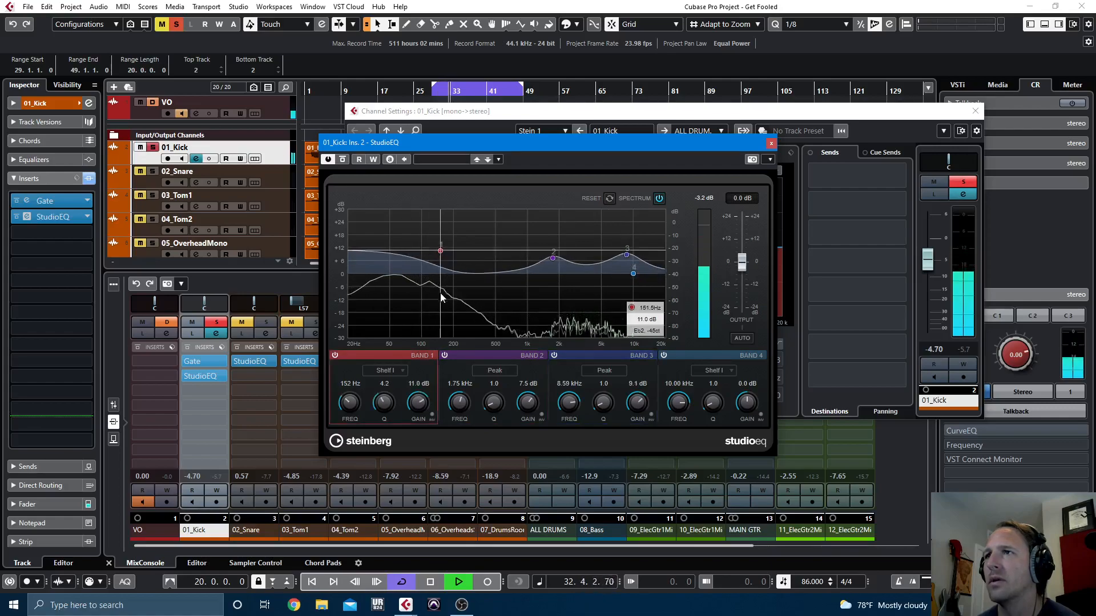
click(399, 371)
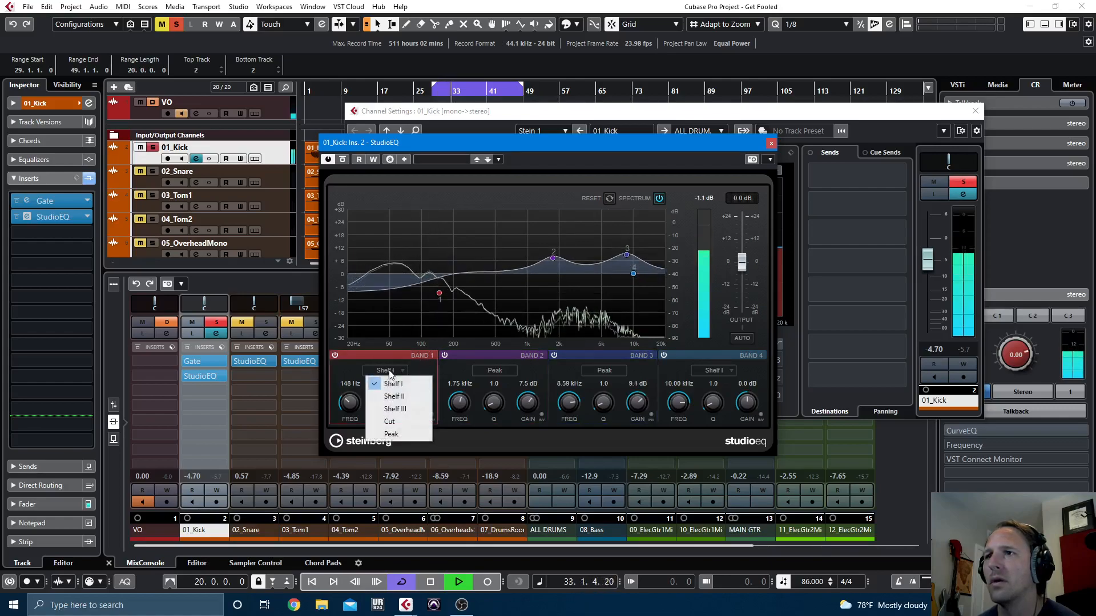
click(400, 433)
mouse_move(438, 293)
mouse_down()
mouse_move(436, 218)
mouse_move(439, 304)
mouse_up()
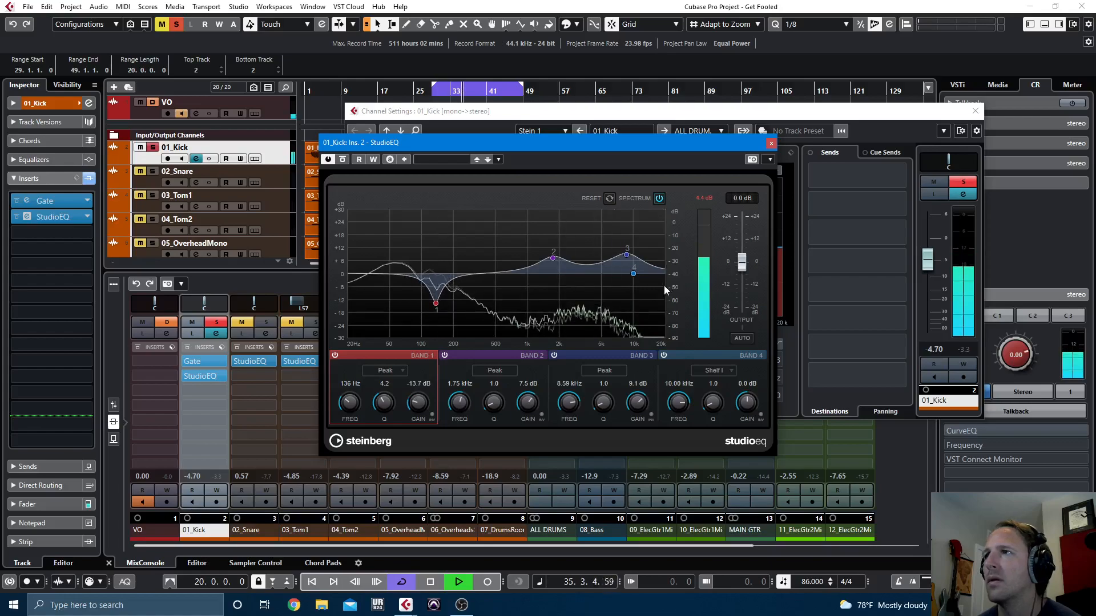
Change StudioEQ band 4 to a Peak filter and cut it by 19.3 dB at 594 Hz with a Q of 4.6
click(698, 369)
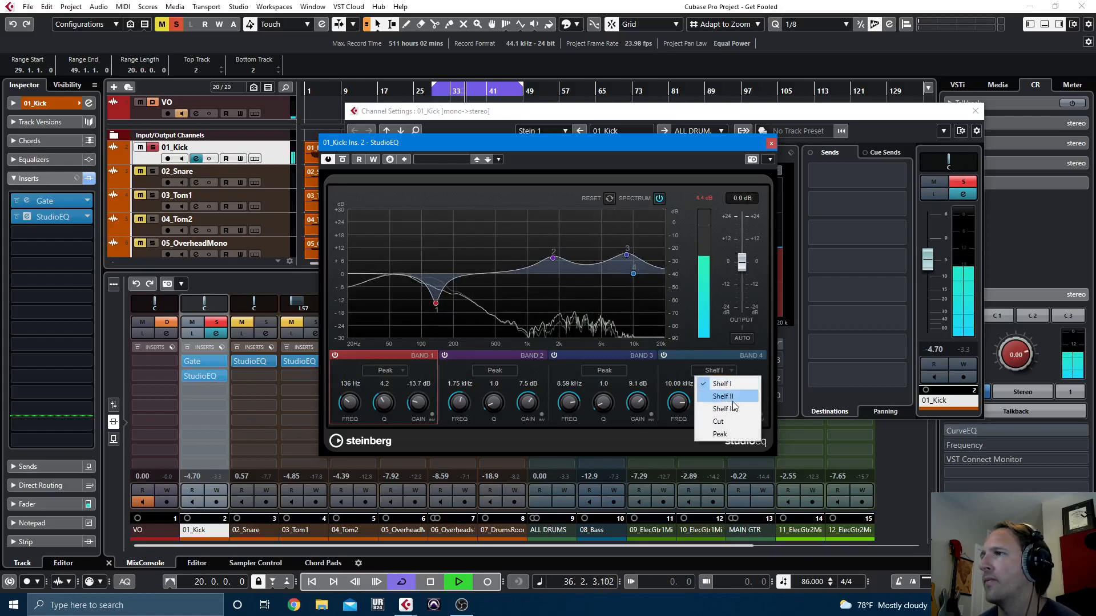
click(719, 434)
drag(633, 276, 506, 318)
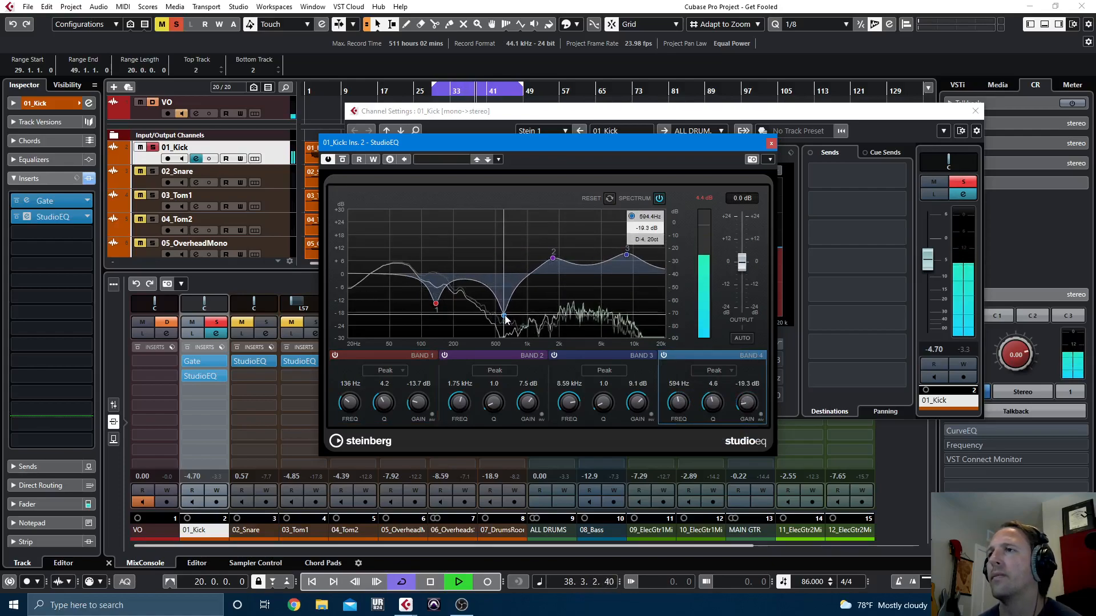
Compare the kick with StudioEQ bypassed and active during playback, then close the equalizer
click(344, 159)
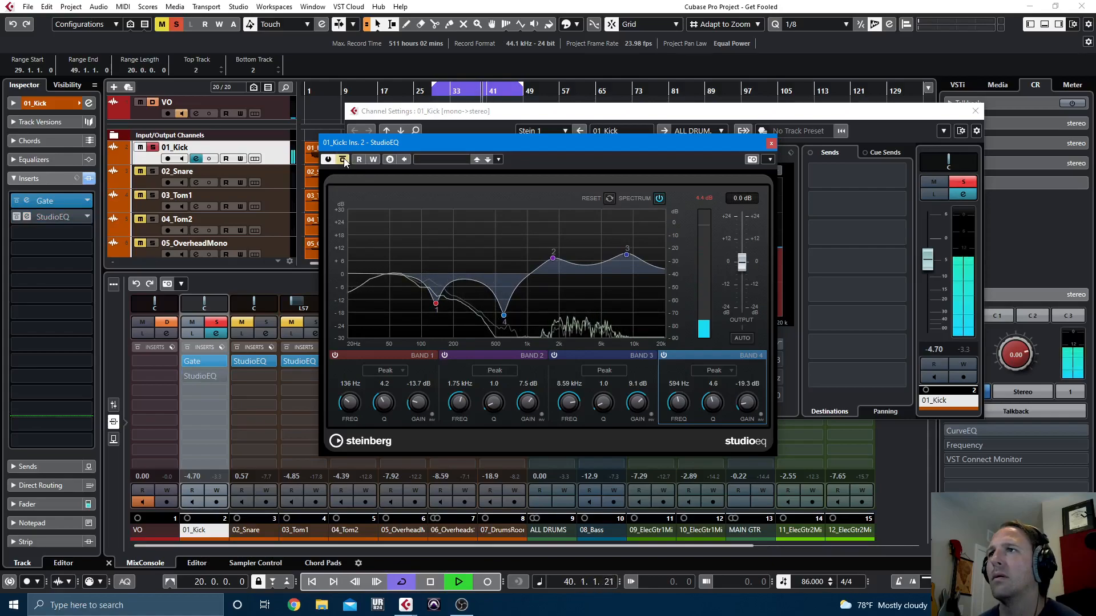
click(344, 160)
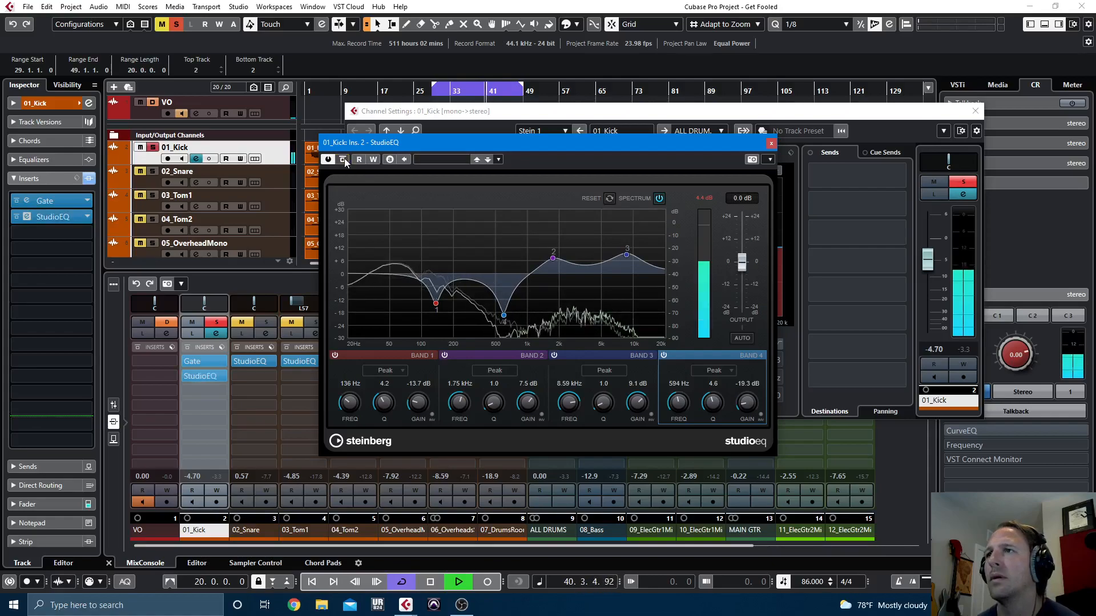
key(space)
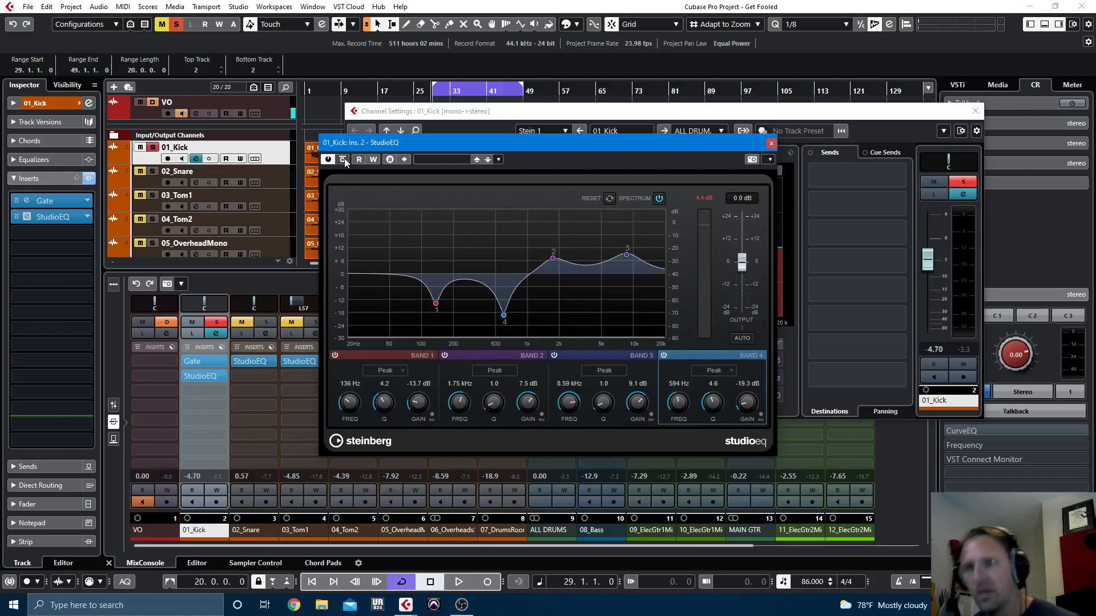
click(343, 159)
key(space)
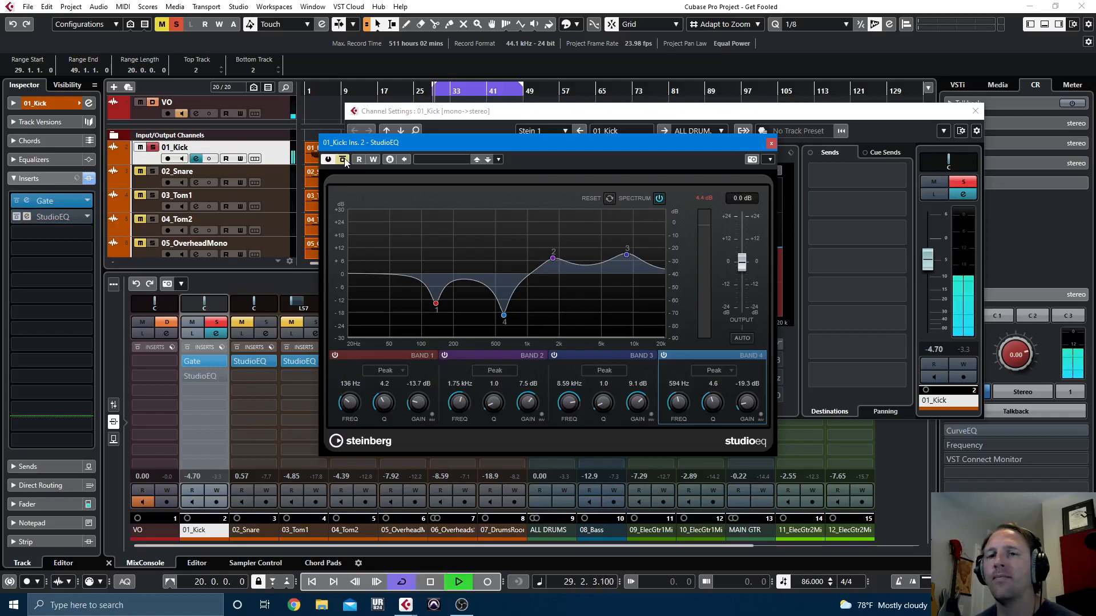
click(344, 158)
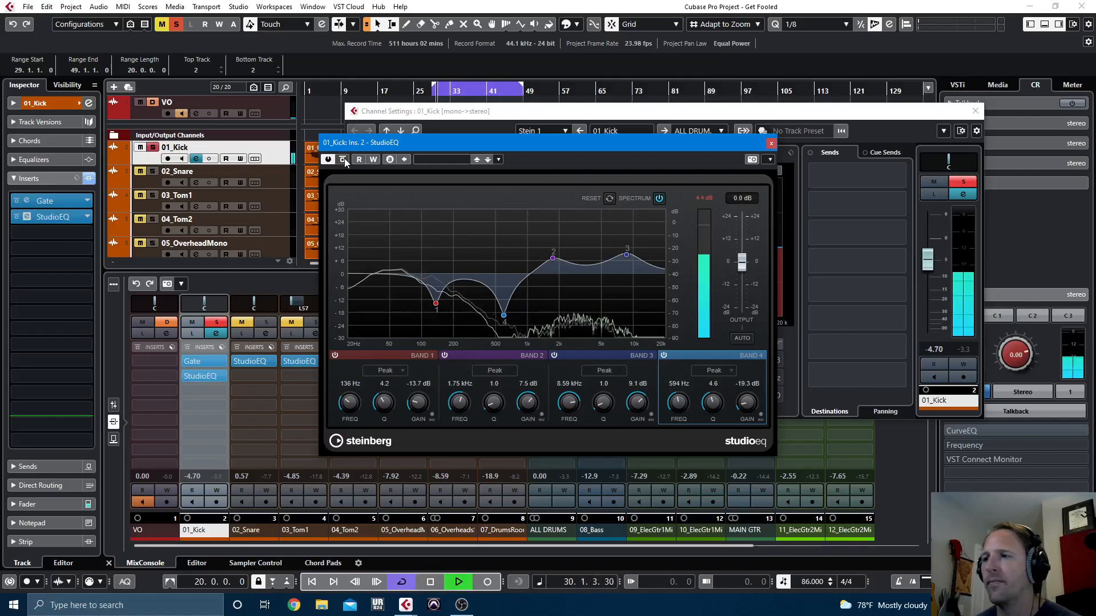
click(770, 143)
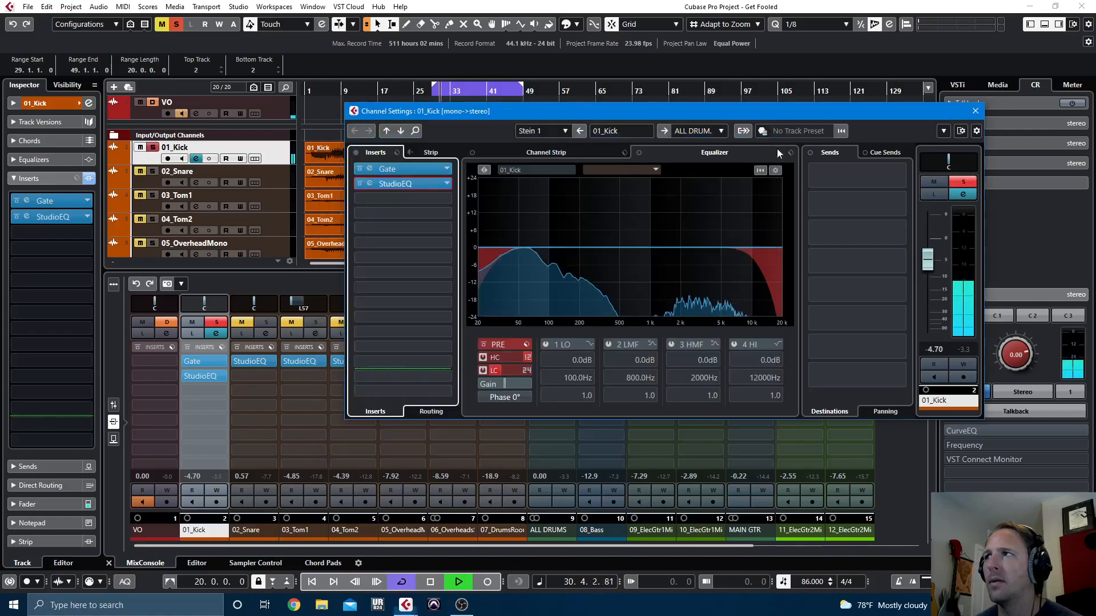
key(space)
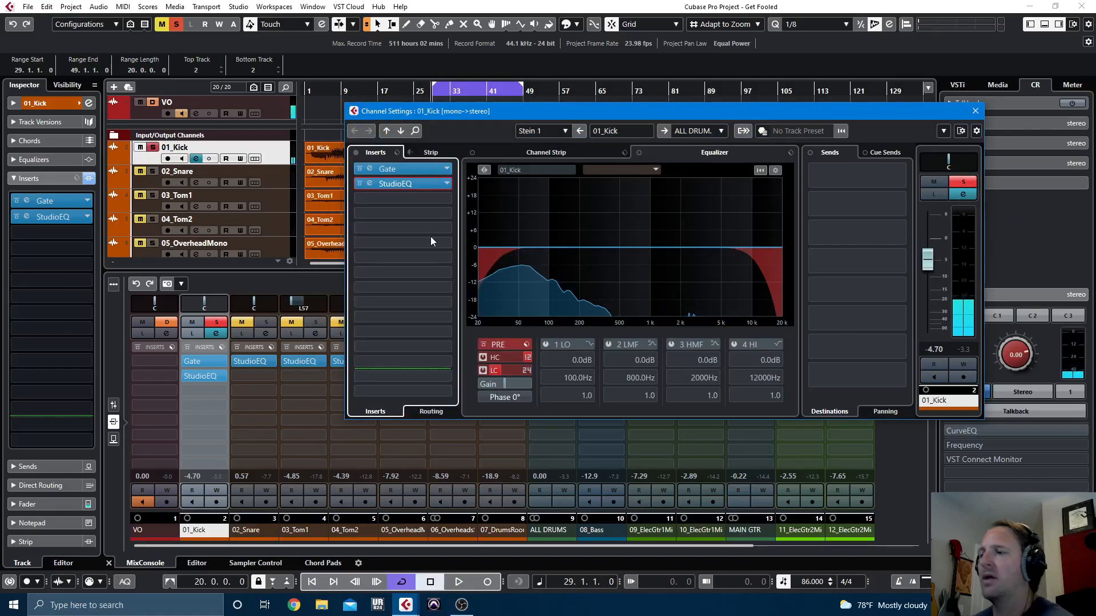
Insert Compressor in the third insert slot of 01_Kick
click(399, 197)
text(COM)
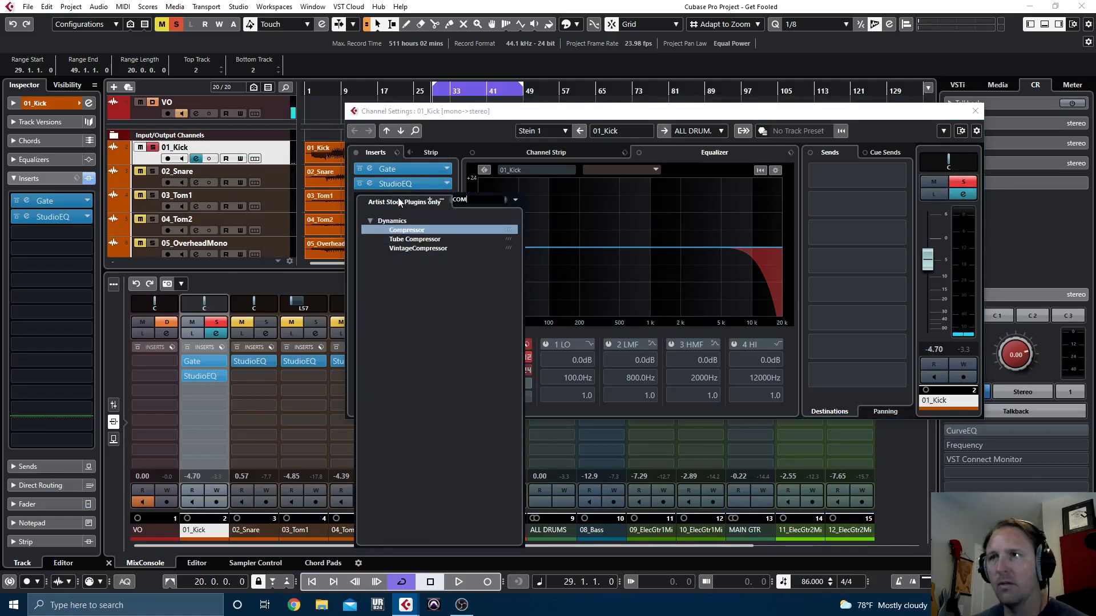
key(Return)
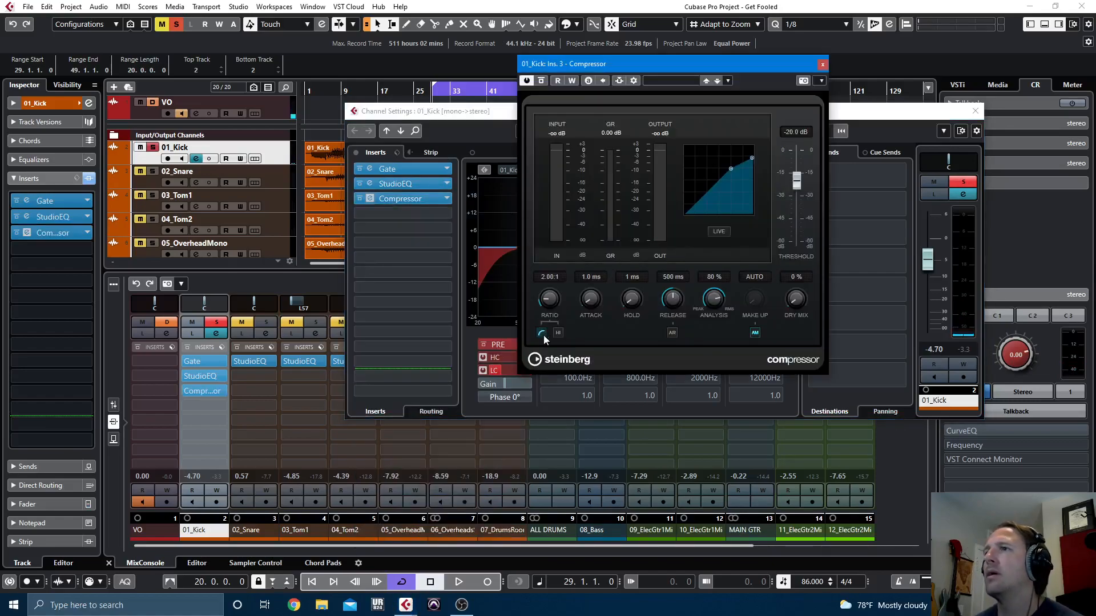
Turn off the Compressor's soft knee and auto make-up; set ratio 2.14:1, attack 10.5 ms, release 119 ms, analysis 6 % and threshold -17.3 dB
mouse_move(717, 296)
mouse_down()
mouse_move(745, 322)
mouse_move(735, 307)
mouse_up()
click(754, 332)
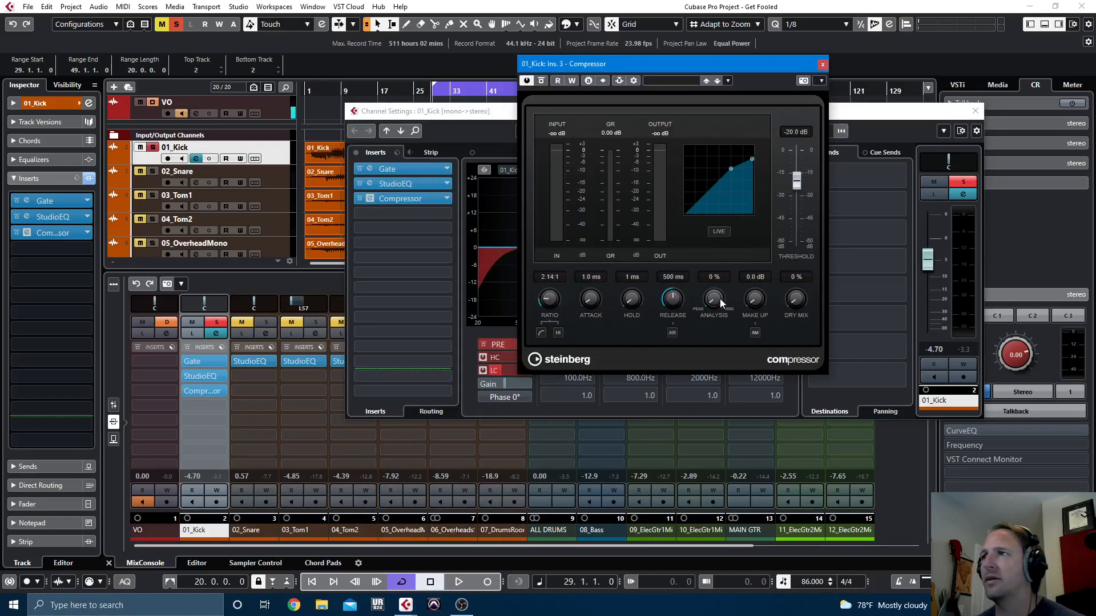
drag(718, 298, 664, 330)
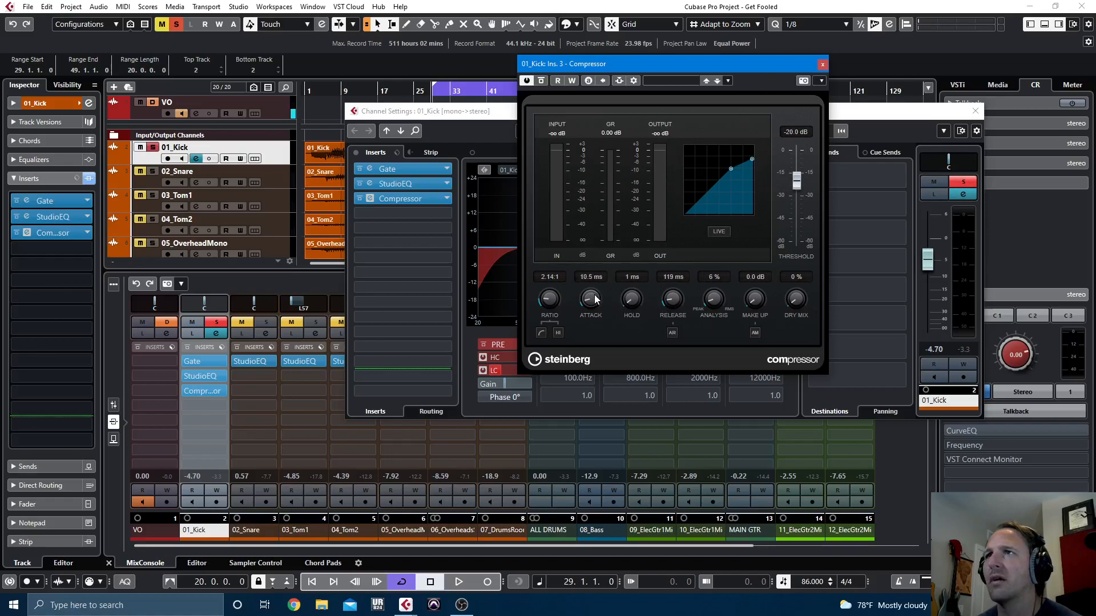
key(space)
drag(796, 184, 796, 180)
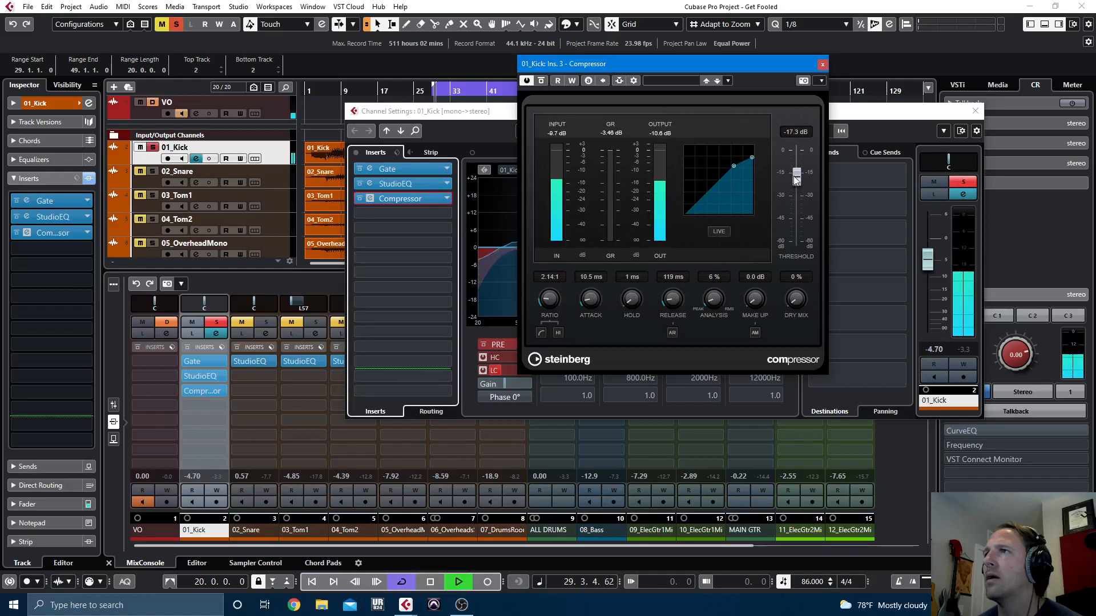
Compare the kick with the Compressor bypassed and active during playback
click(542, 81)
click(541, 80)
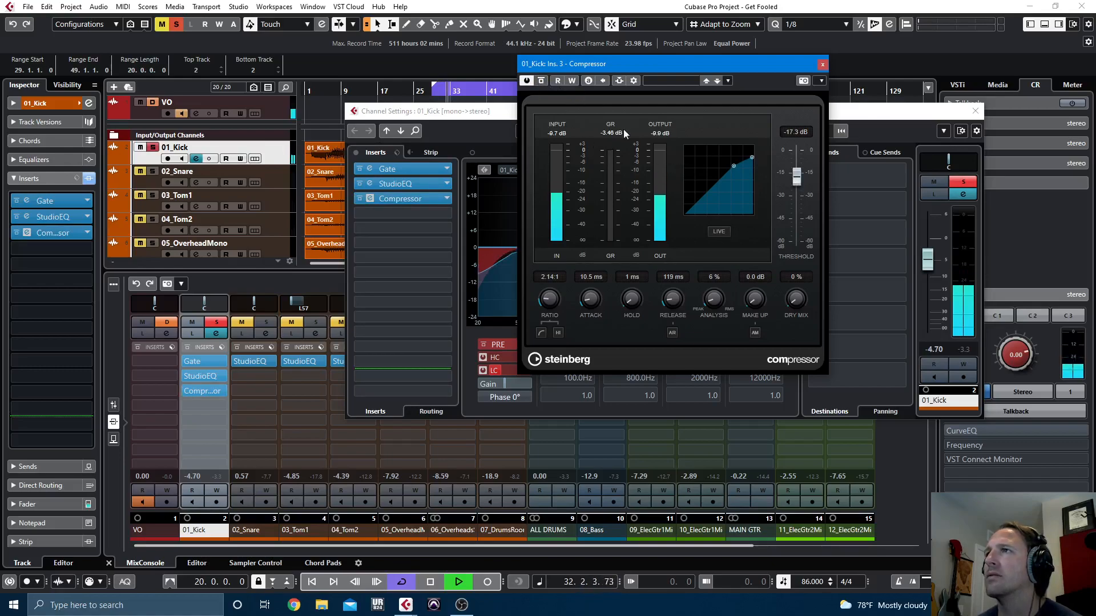
click(542, 81)
click(544, 81)
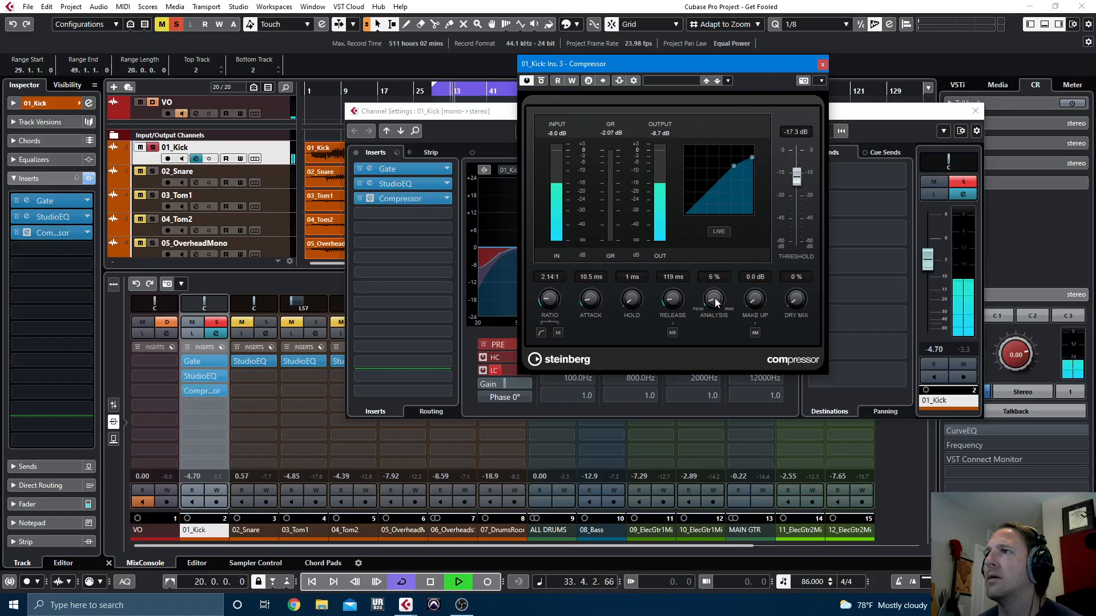
Set the Compressor's analysis to 8 % and make-up gain to 1.1 dB, check it against bypass and close it
drag(752, 301, 752, 294)
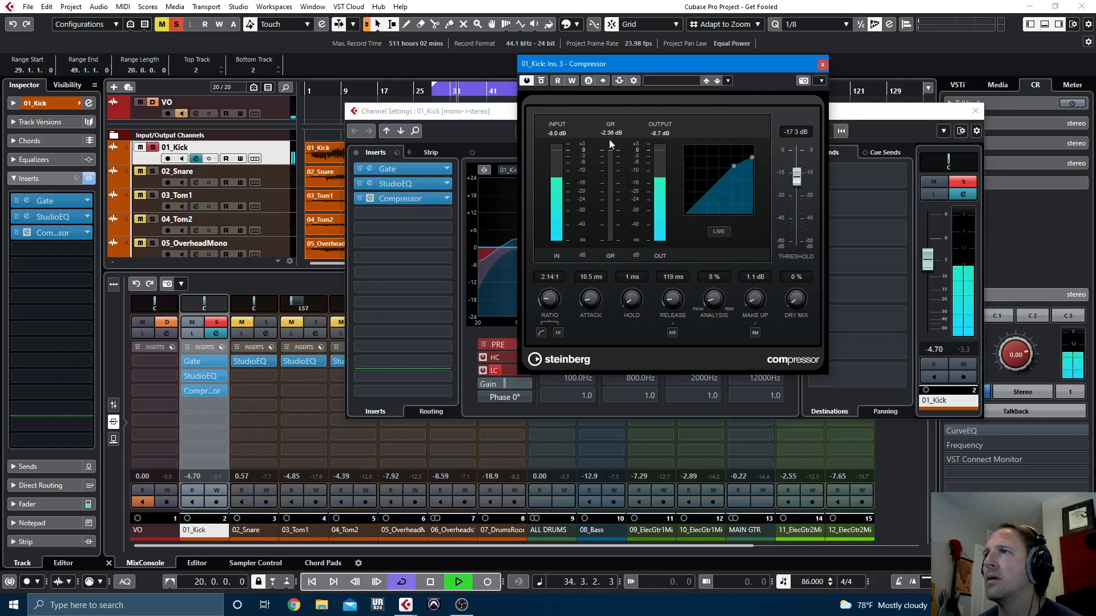
click(542, 83)
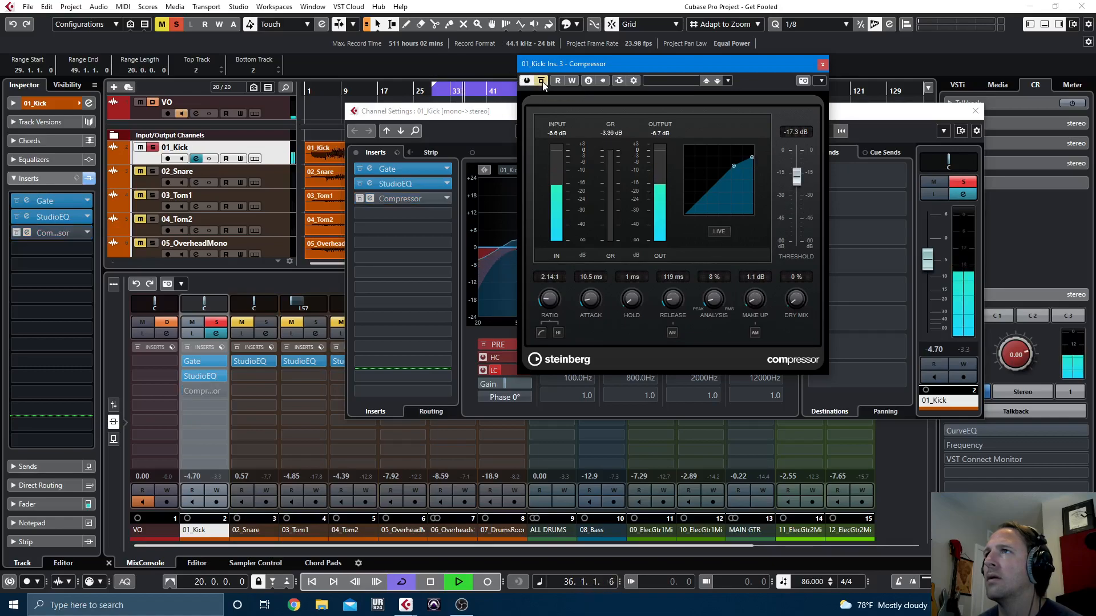
click(542, 82)
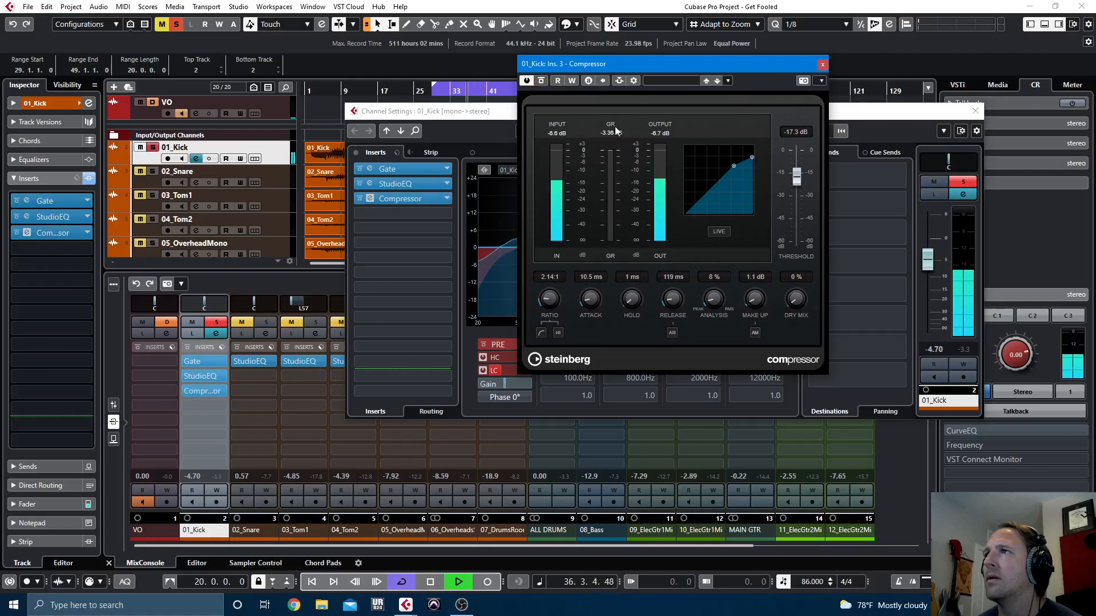
click(822, 65)
key(space)
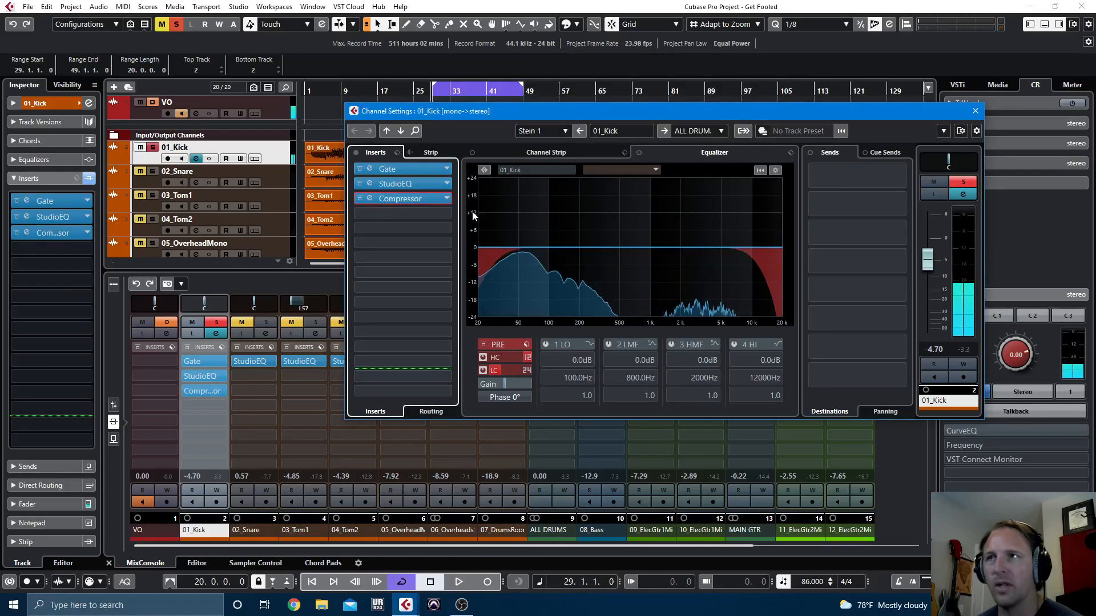
Insert Quadrafuzz v2 in the fourth insert slot of 01_Kick and switch it to single-band mode
click(411, 213)
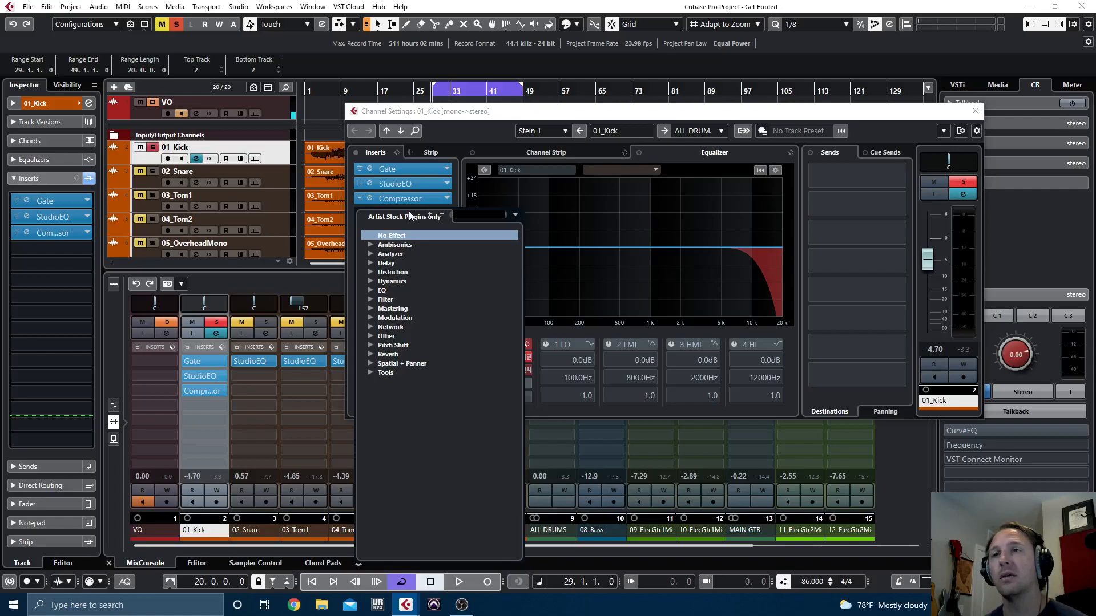
text(qua)
key(Return)
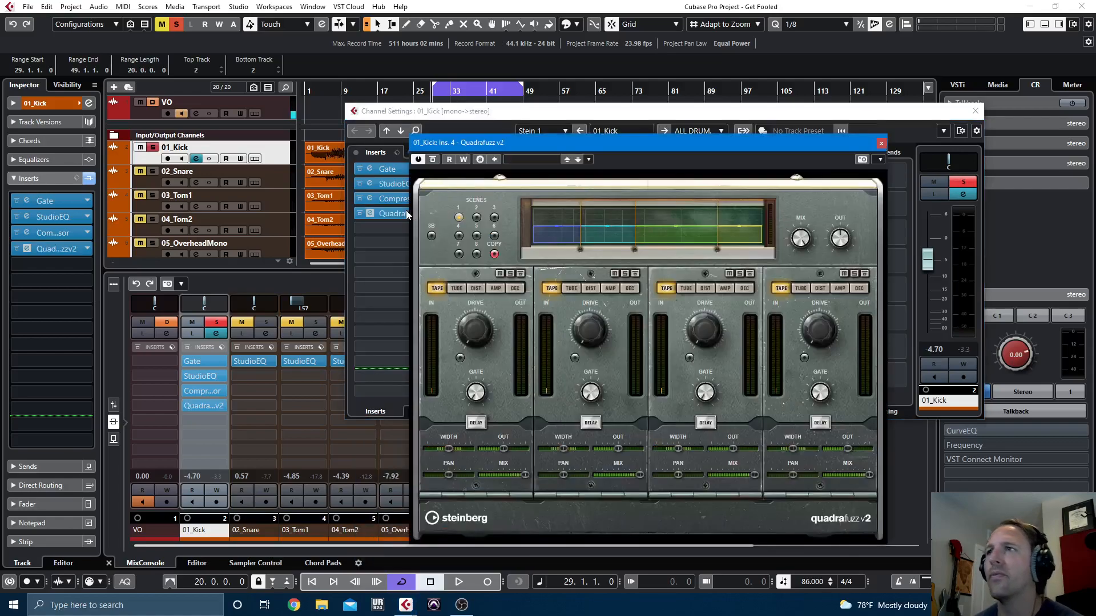
click(432, 236)
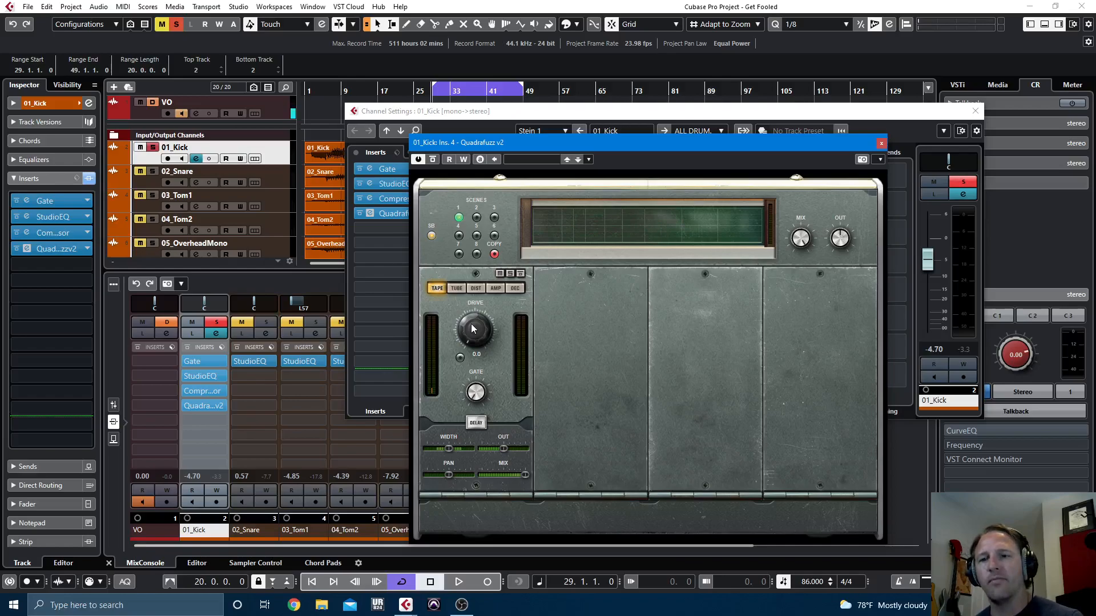
Set Quadrafuzz's tape drive to 3.8 and output to -2.6 dB, matching the level against bypass during playback
key(space)
drag(471, 328, 476, 288)
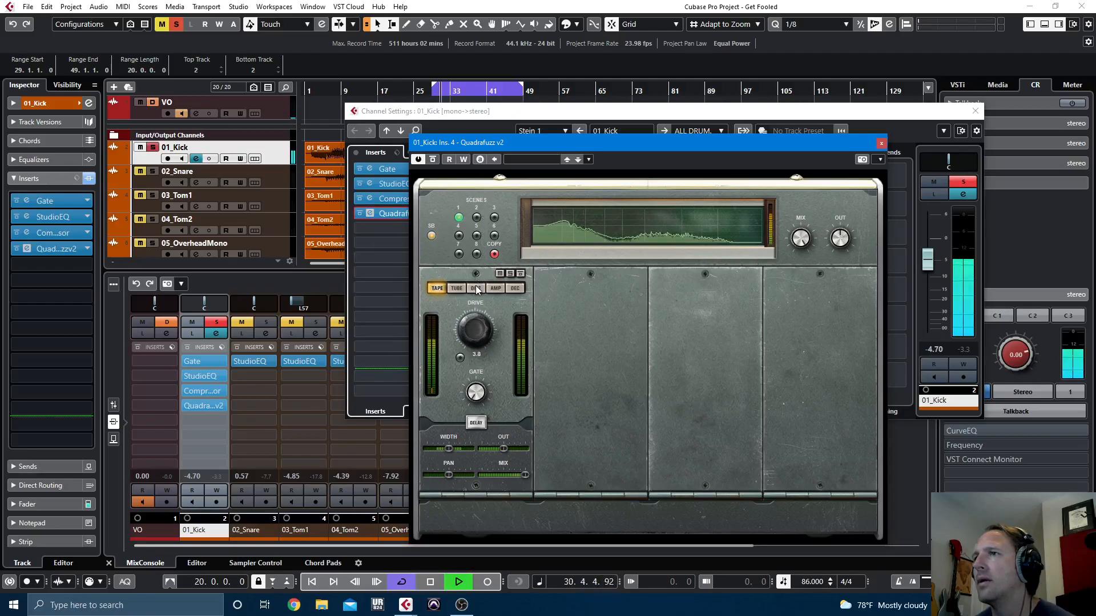
click(433, 160)
click(433, 160)
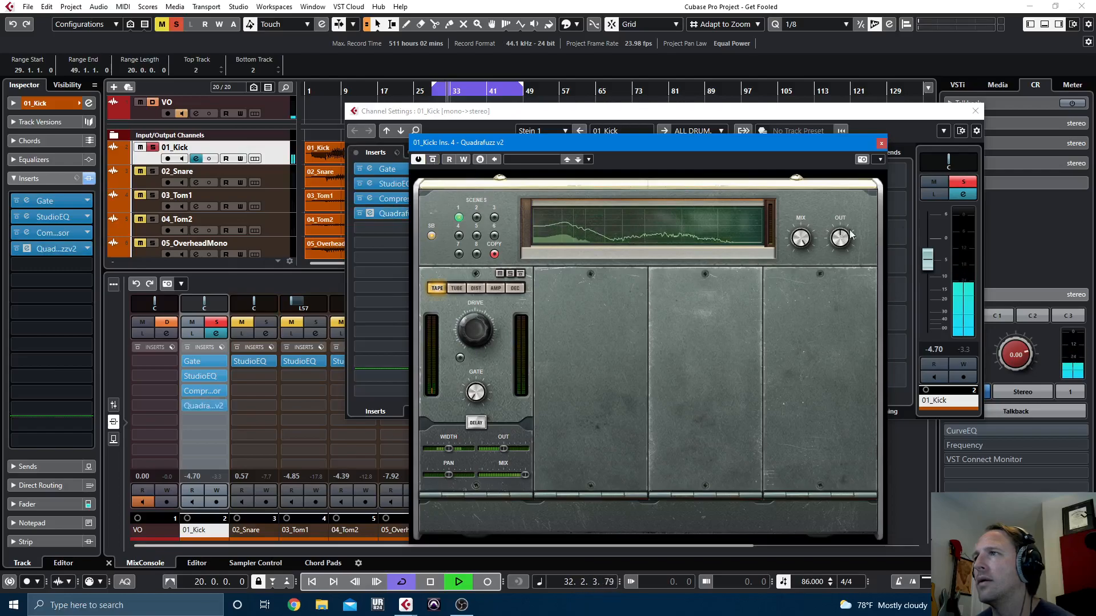
click(433, 160)
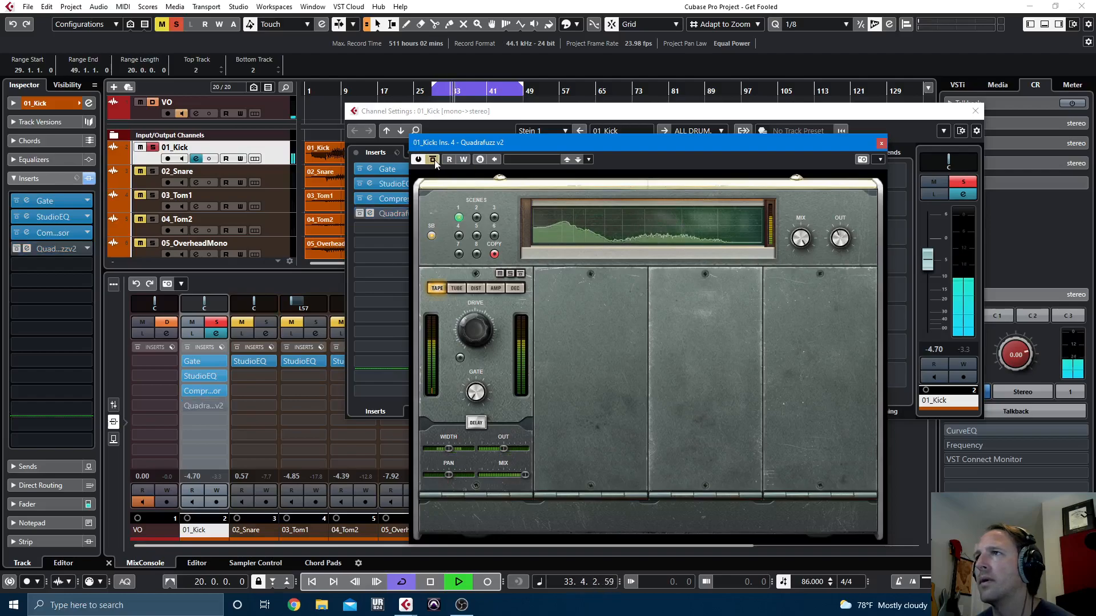
click(434, 159)
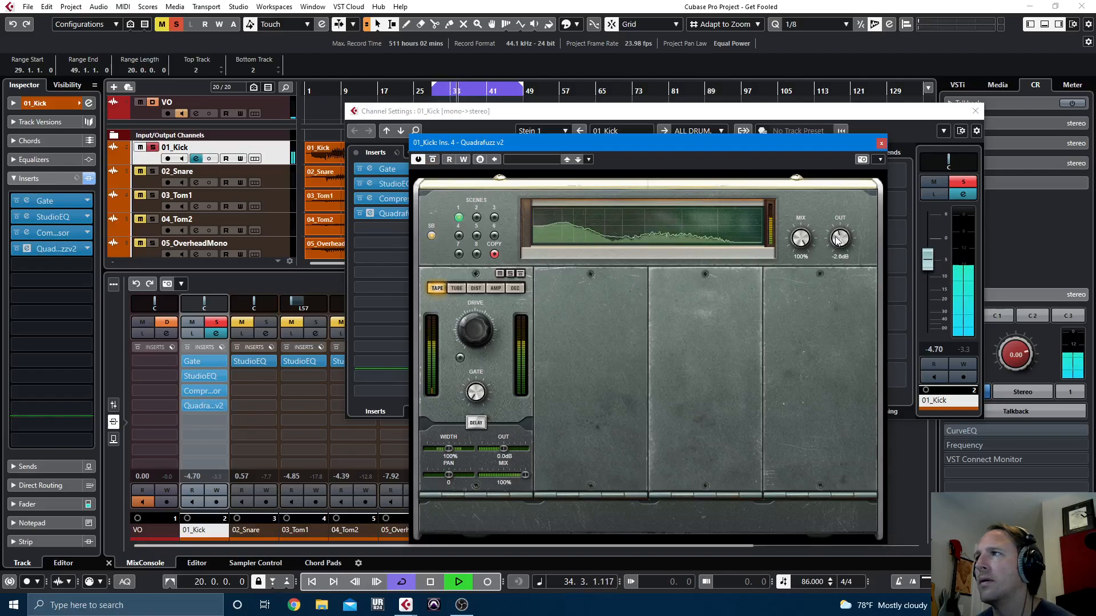
Compare the kick with Quadrafuzz bypassed and active once more and stop playback
click(433, 160)
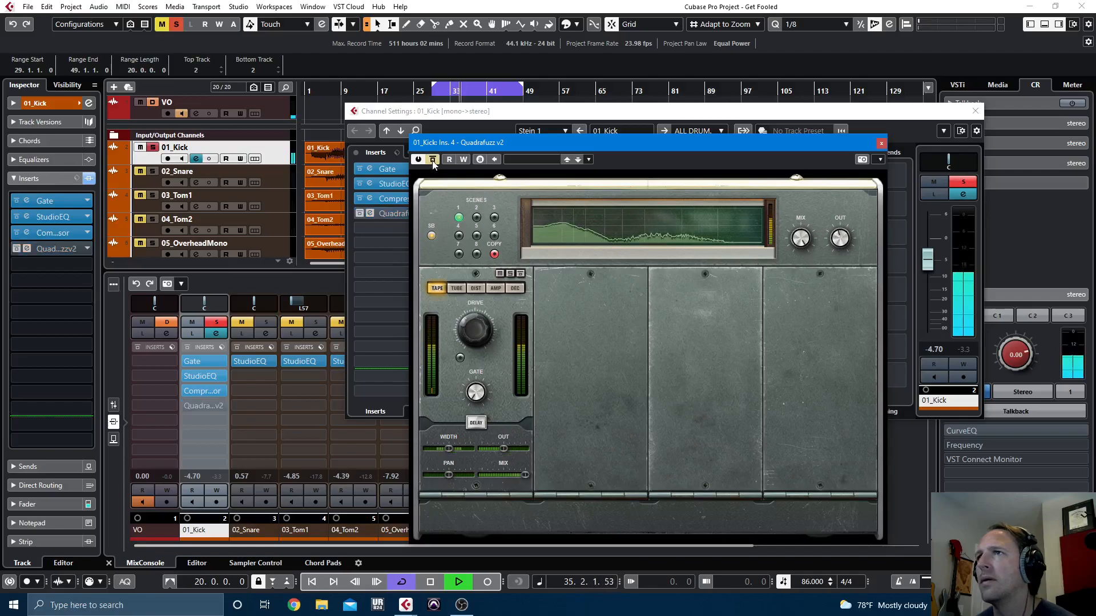
click(433, 160)
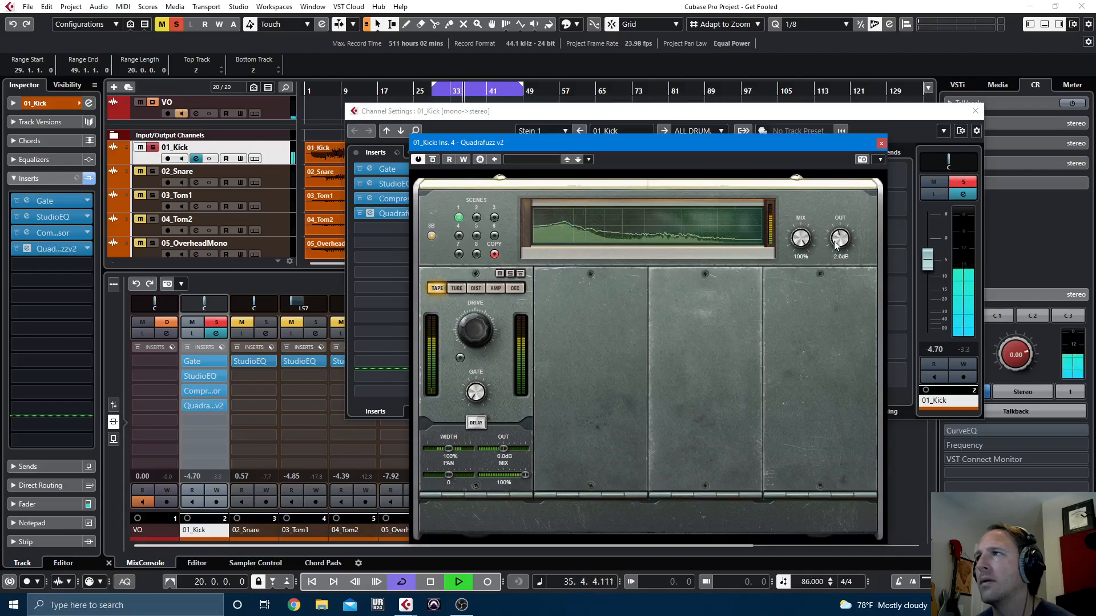
key(space)
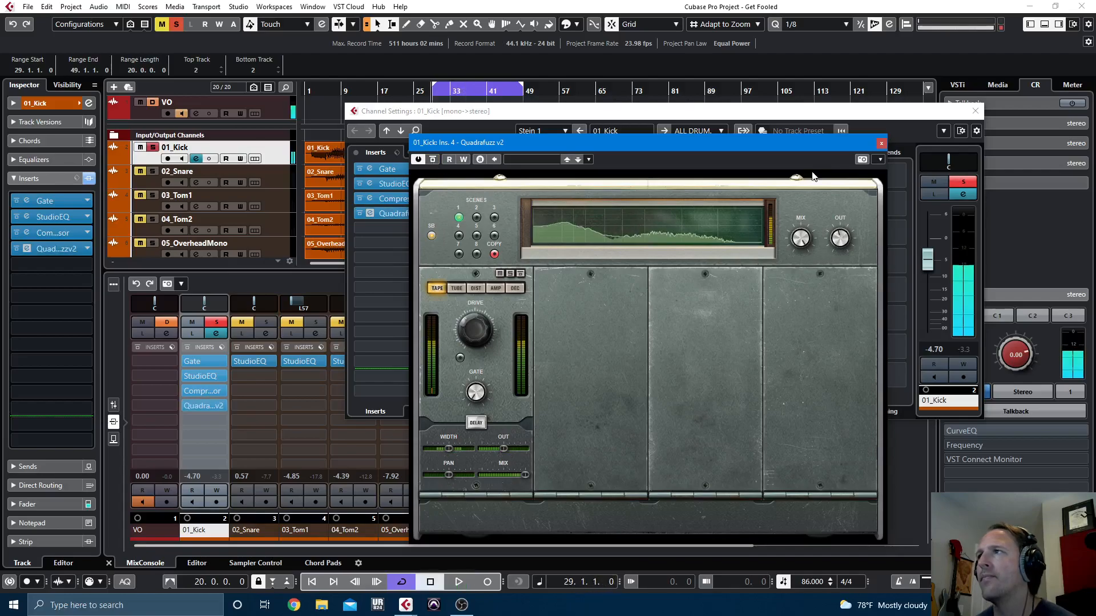
Close the kick's Quadrafuzz and channel settings windows and solo the complete ALL DRUMS group
click(881, 142)
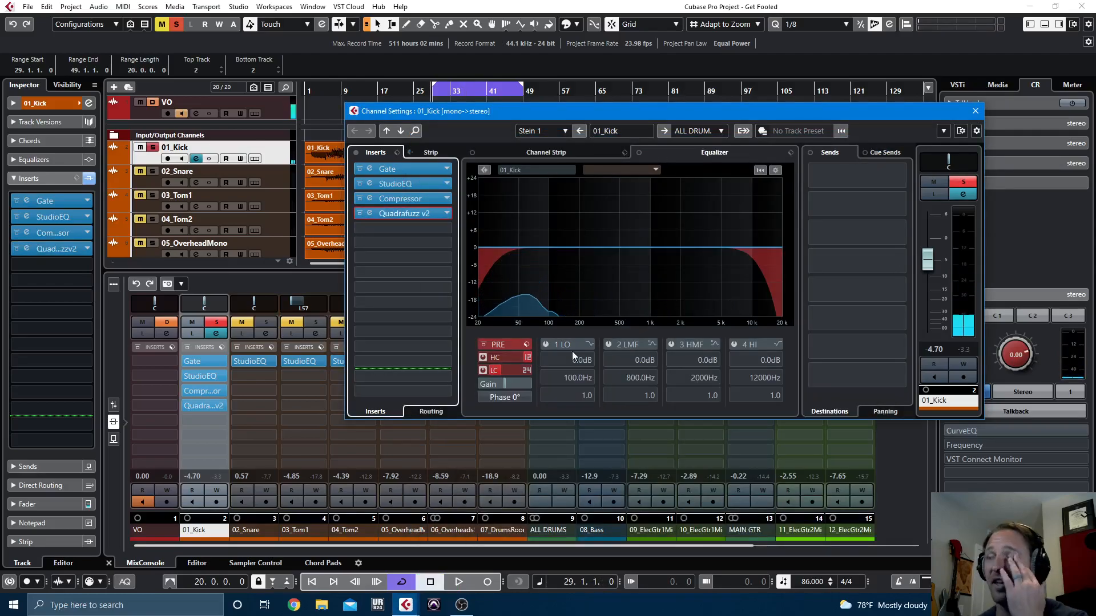
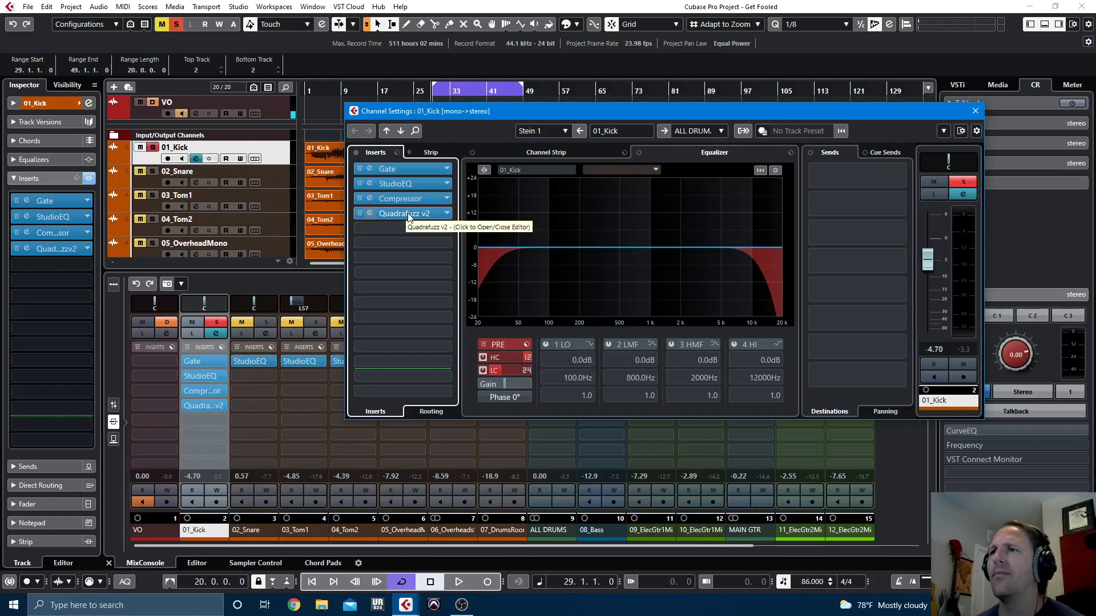
click(975, 111)
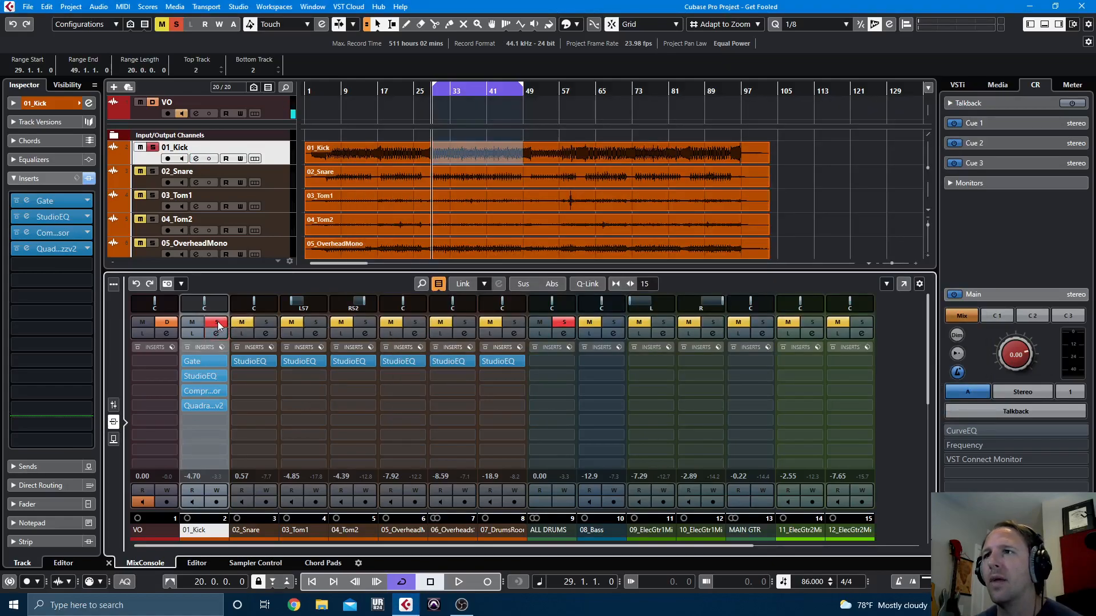
click(564, 322)
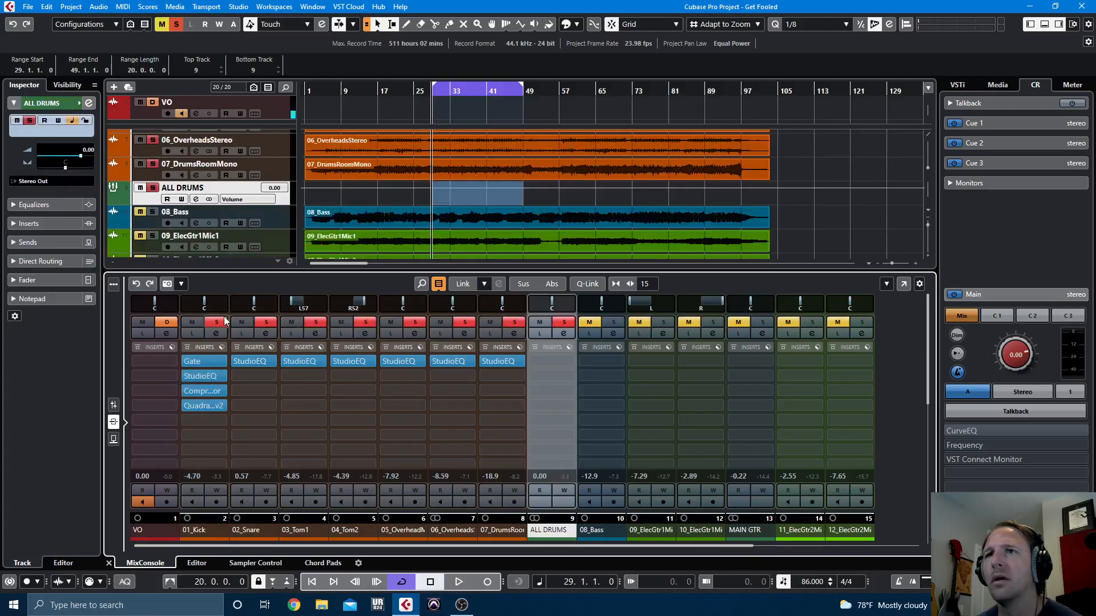
Play the soloed drums and compare them with the kick channel's inserts bypassed and active
key(space)
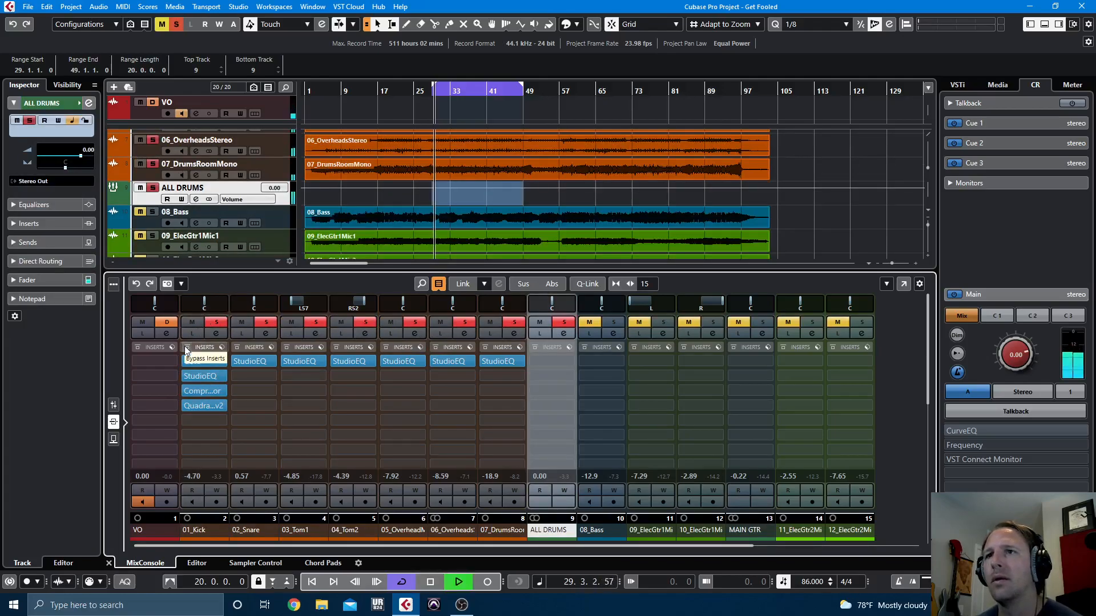
click(186, 348)
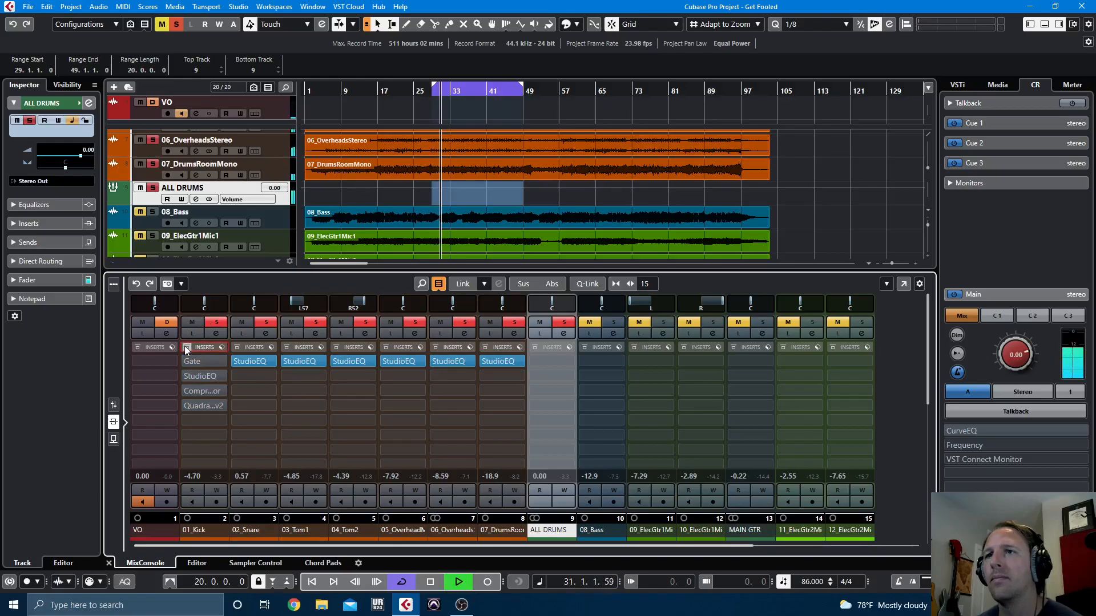
click(186, 348)
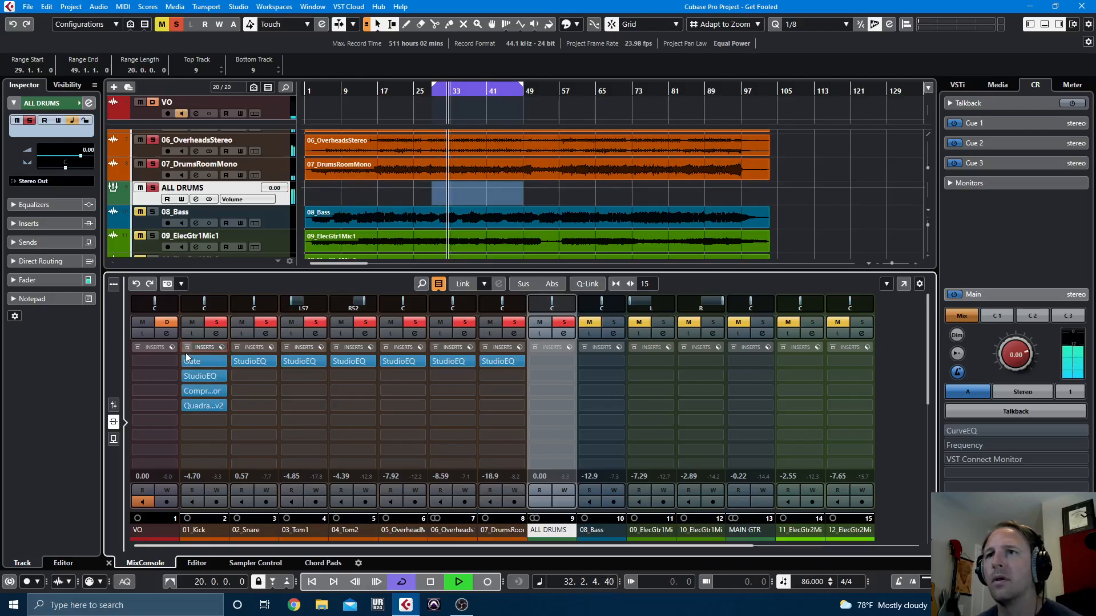
key(space)
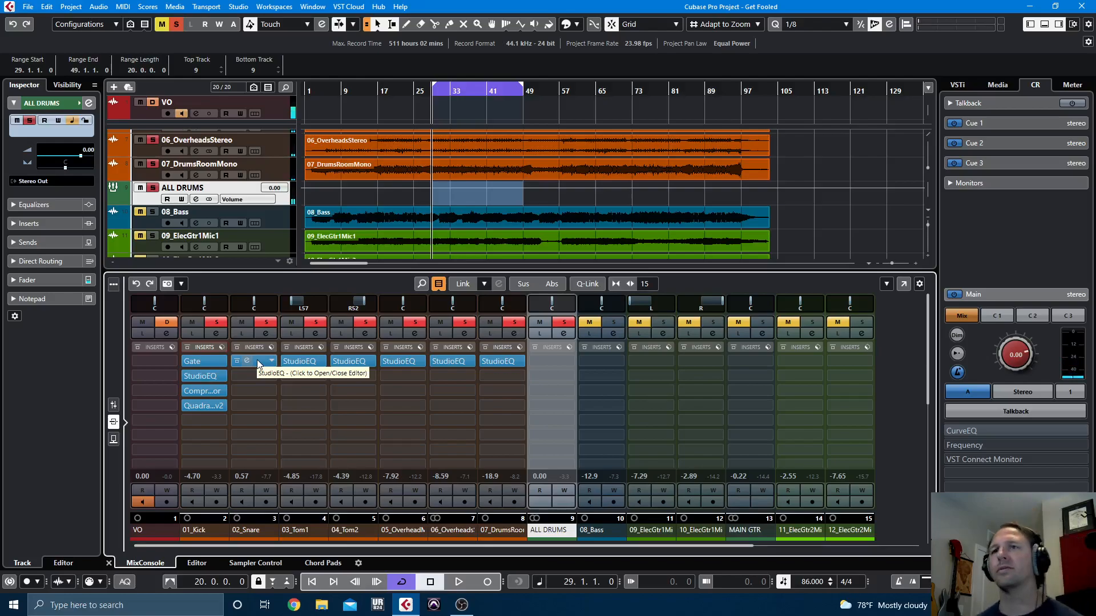
Insert a Gate ahead of the StudioEQ on the 02_Snare channel
click(255, 361)
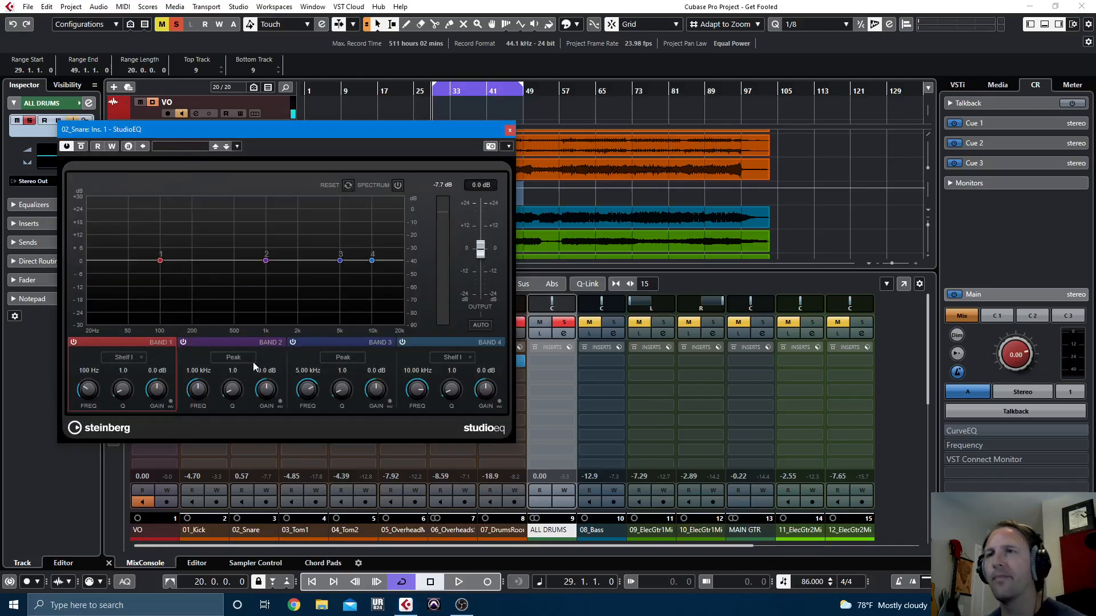
click(508, 131)
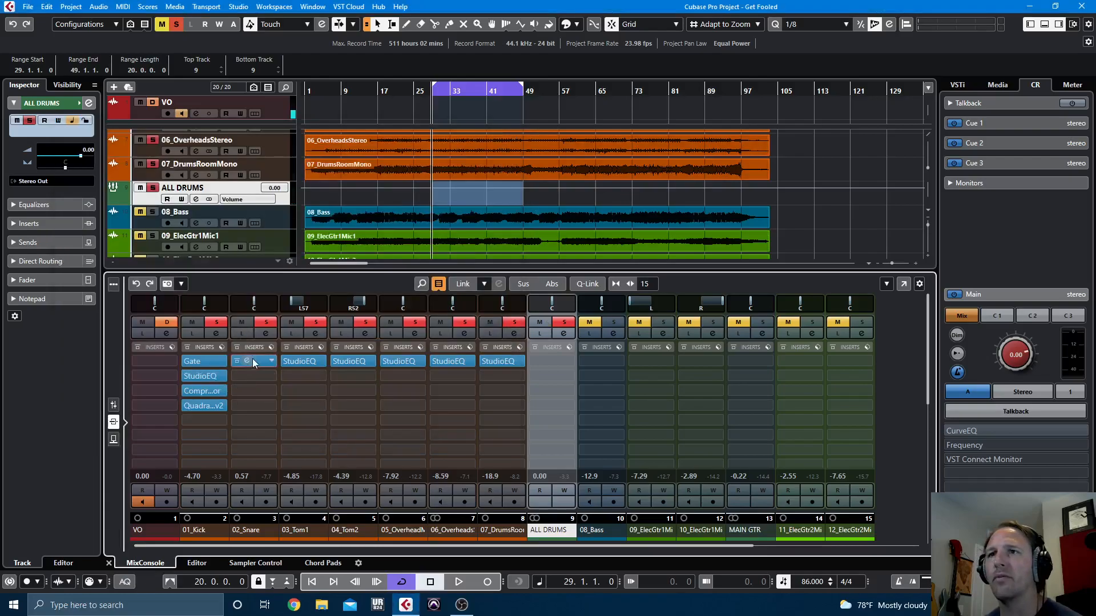
click(253, 361)
text(GATE)
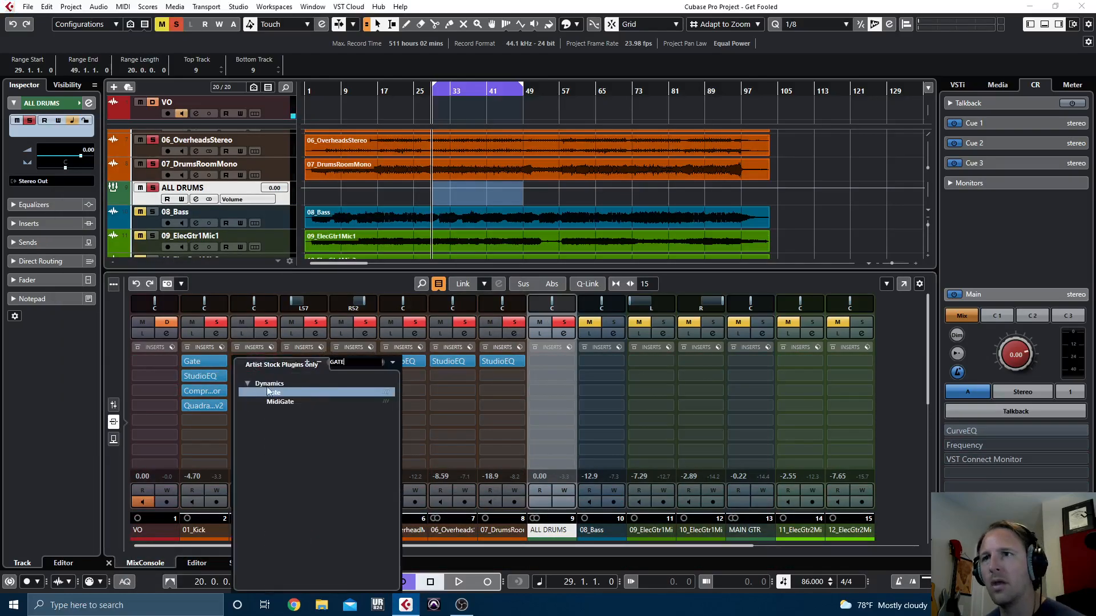
click(274, 393)
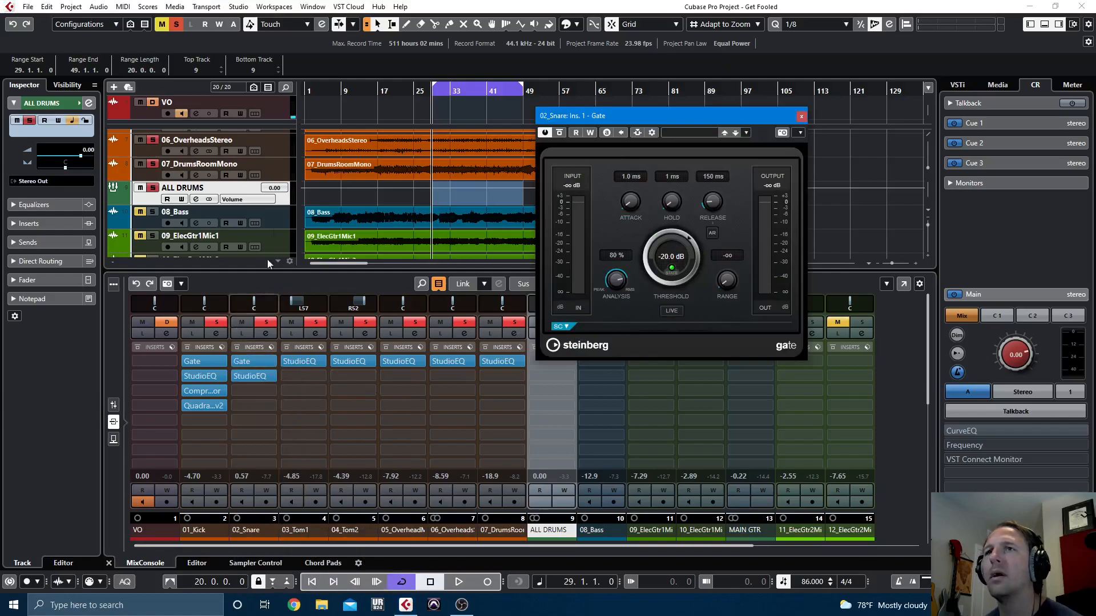
Solo only the snare during playback and set its gate's analysis to 5 % and side-chain filter to 187 Hz with Q-factor 1.600
click(176, 24)
click(266, 322)
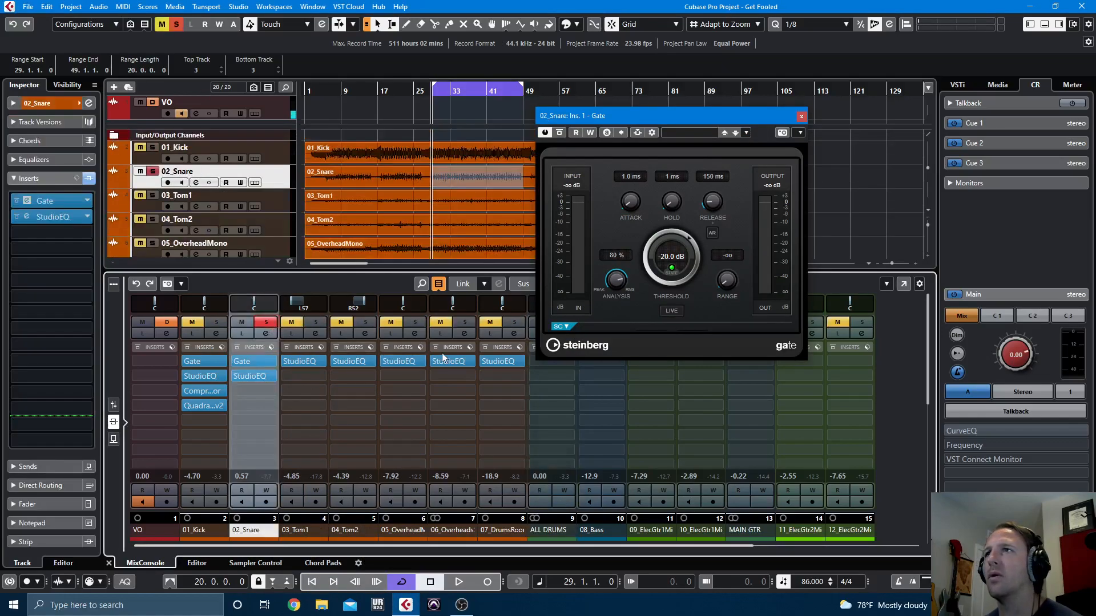
key(space)
drag(618, 279, 612, 279)
click(559, 326)
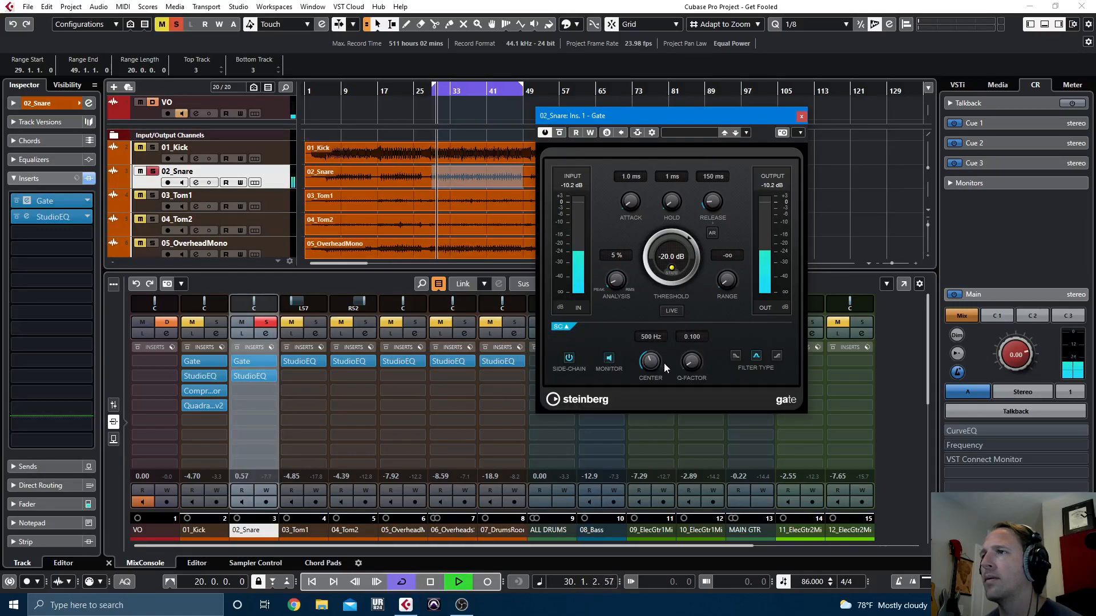
drag(691, 358, 648, 371)
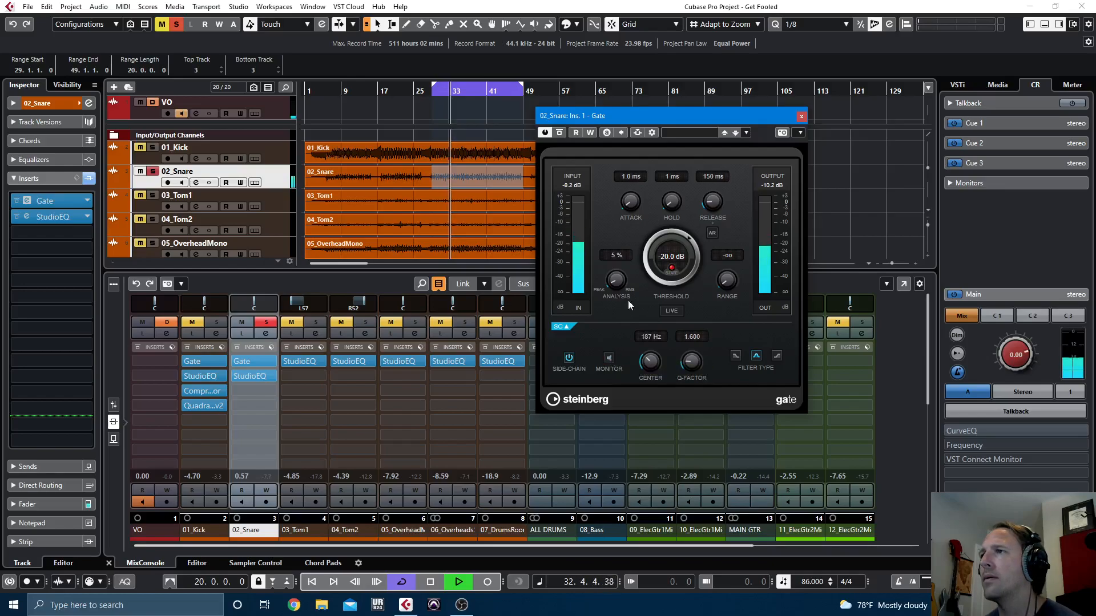
Set the snare gate's release to 249 ms, threshold to -20.9 dB and range to -29.5 dB
scroll(653, 246, down, 2)
scroll(714, 194, up, 4)
scroll(714, 197, up, 5)
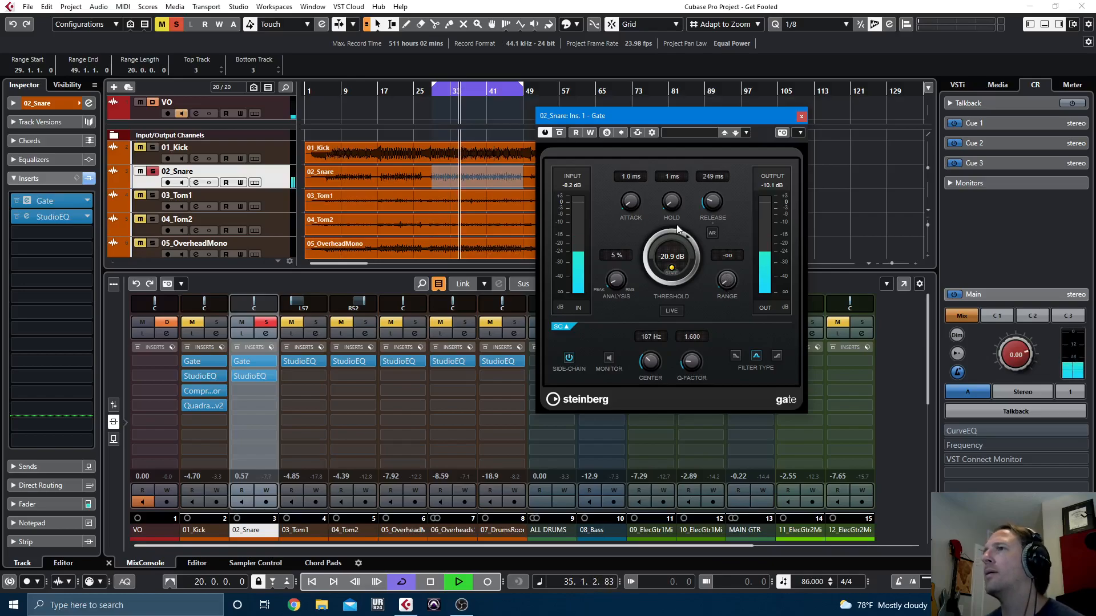
scroll(727, 280, up, 5)
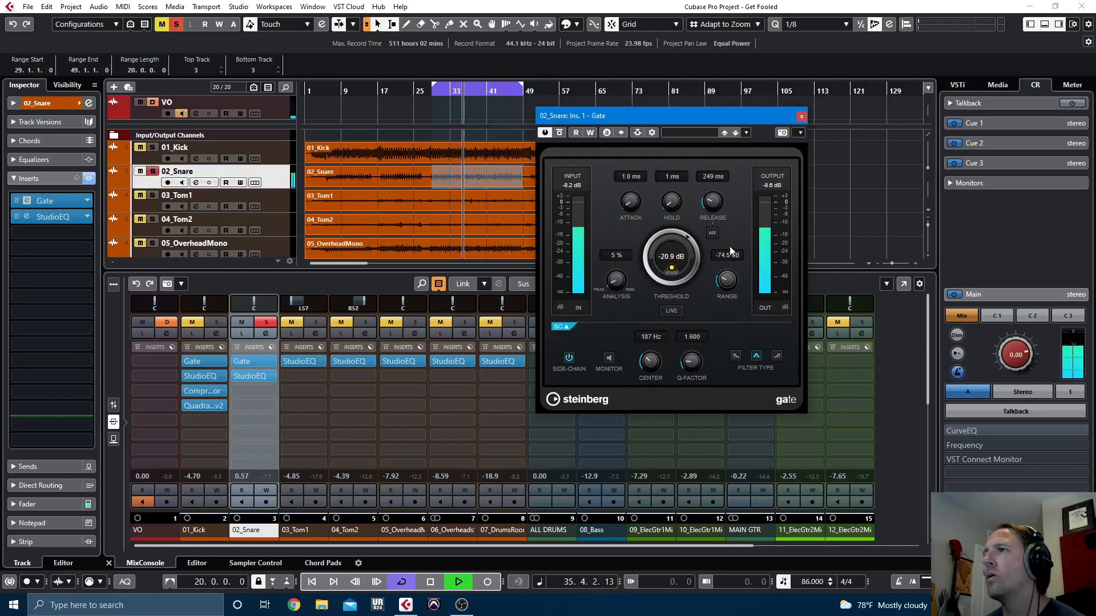
mouse_move(734, 195)
mouse_down()
mouse_move(735, 181)
mouse_move(731, 198)
mouse_up()
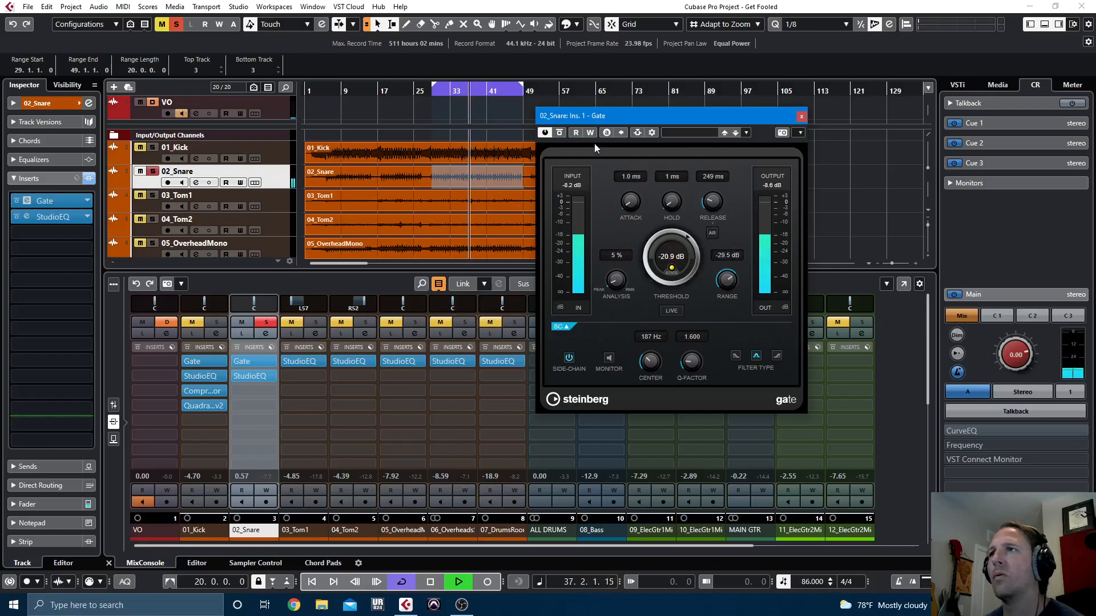
Compare the snare with its gate bypassed and active, and stop playback
click(559, 133)
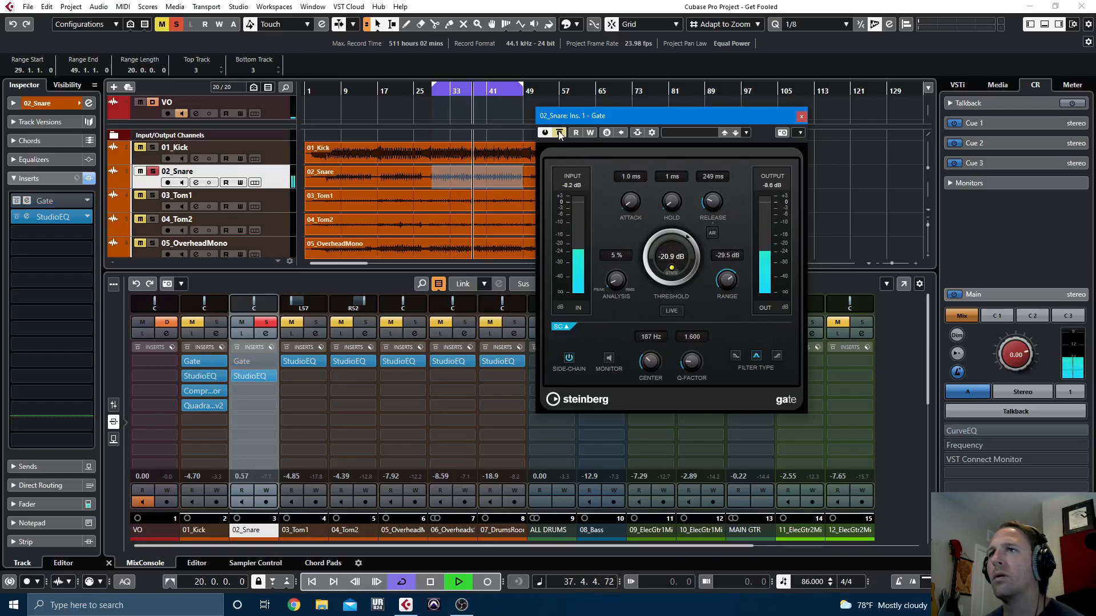
click(559, 133)
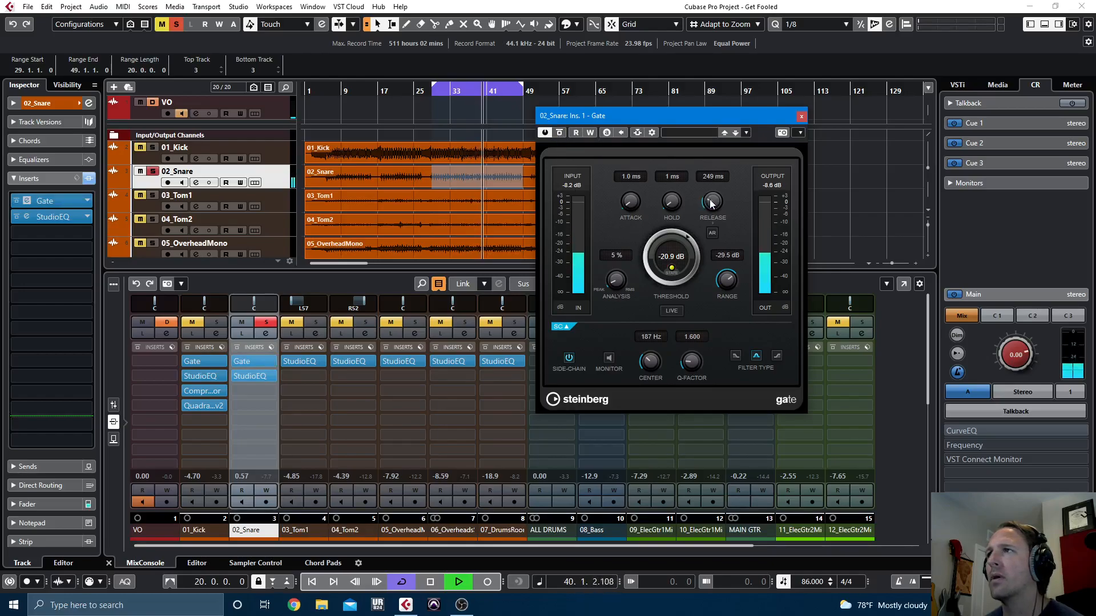
key(space)
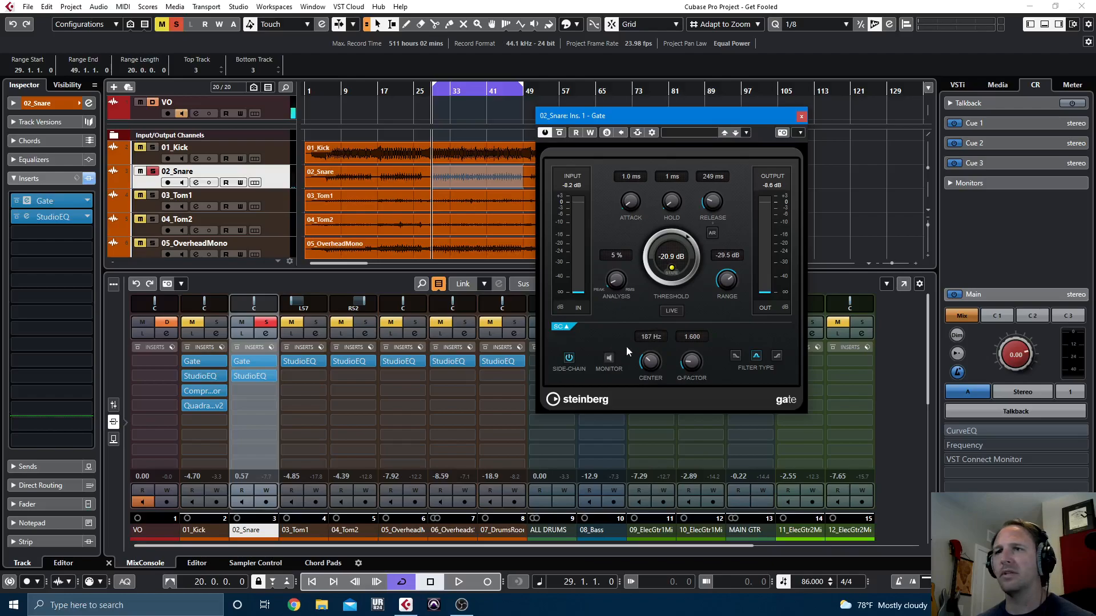
Examine the snare's spectrum in its channel settings during playback, with the gate active and bypassed
click(267, 334)
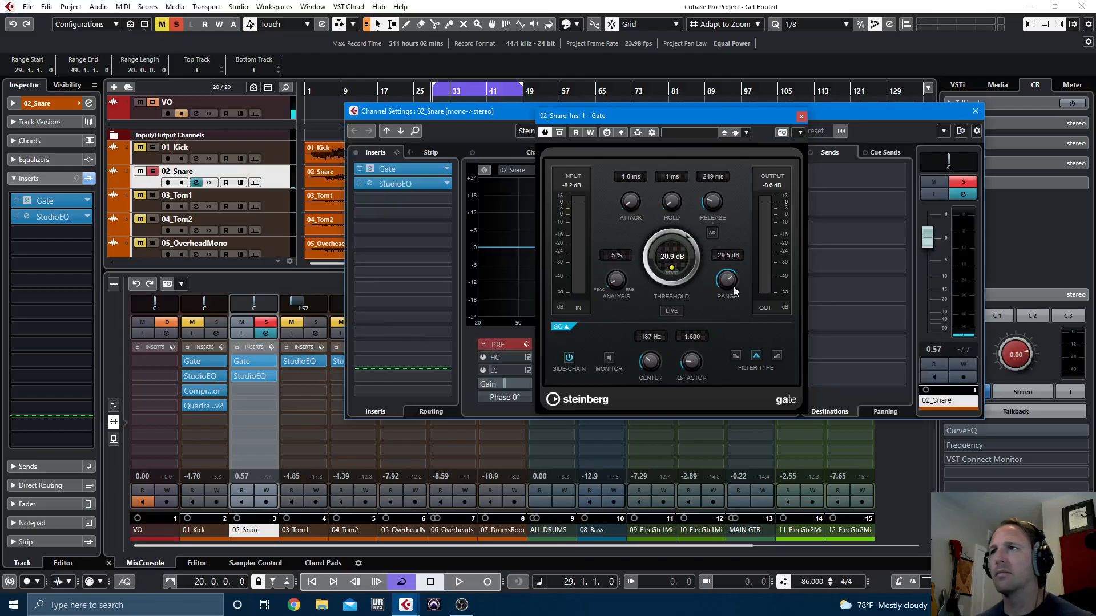
drag(671, 120, 910, 107)
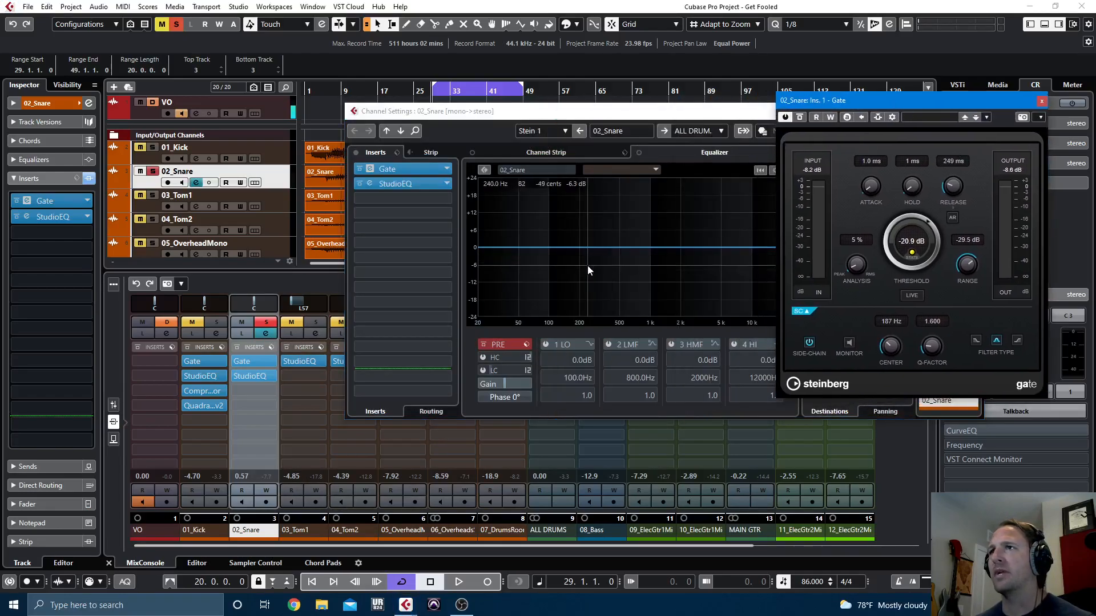
key(space)
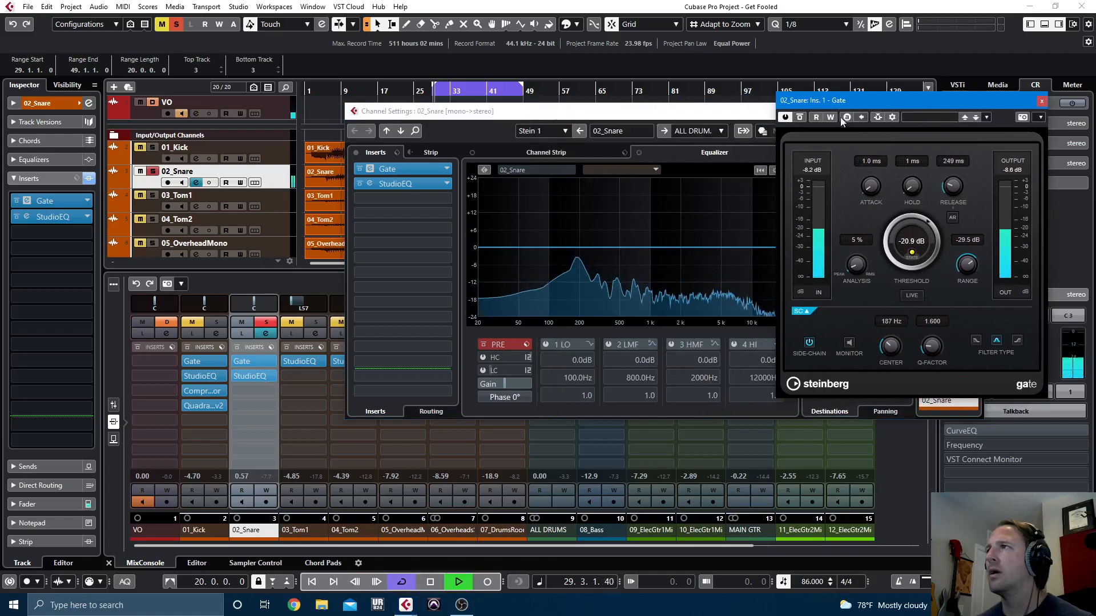
click(799, 117)
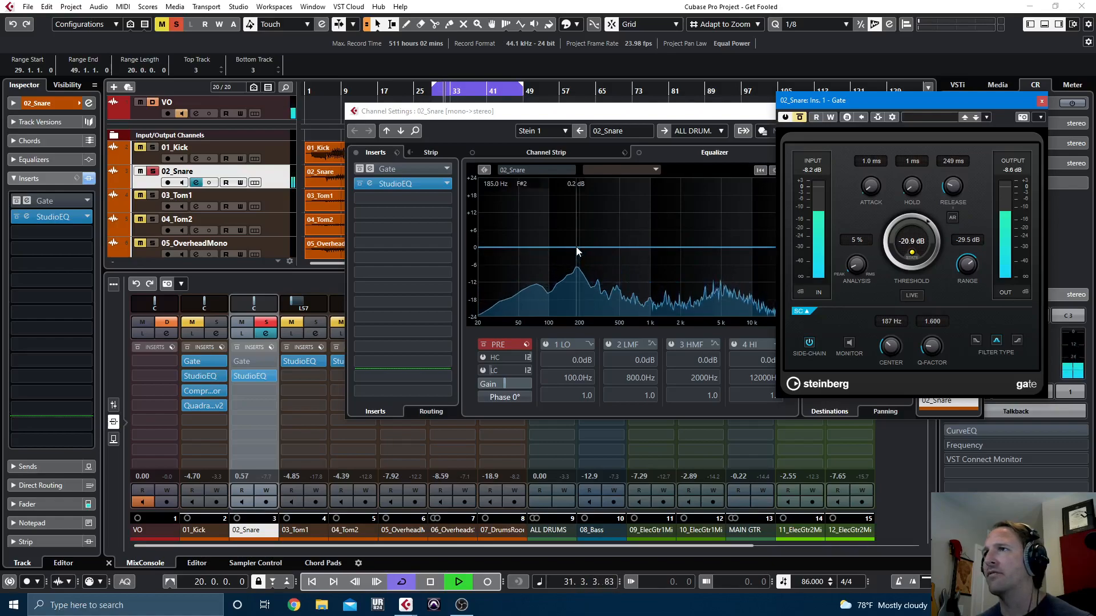
click(799, 118)
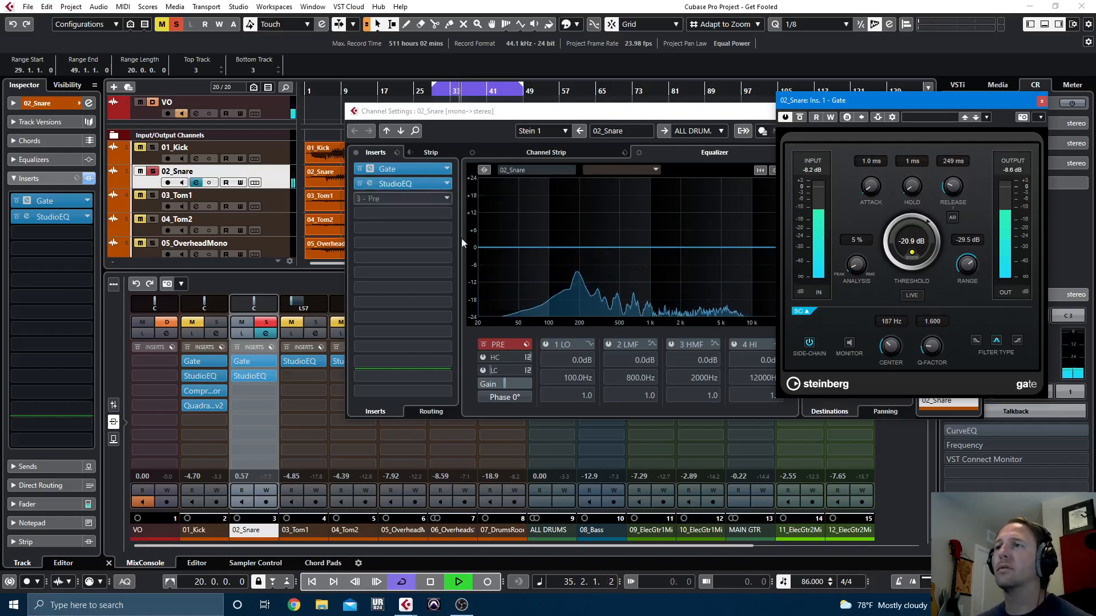
Enable the low-cut filter in the snare channel's pre section and raise its cutoff frequency
click(483, 370)
drag(504, 371, 517, 371)
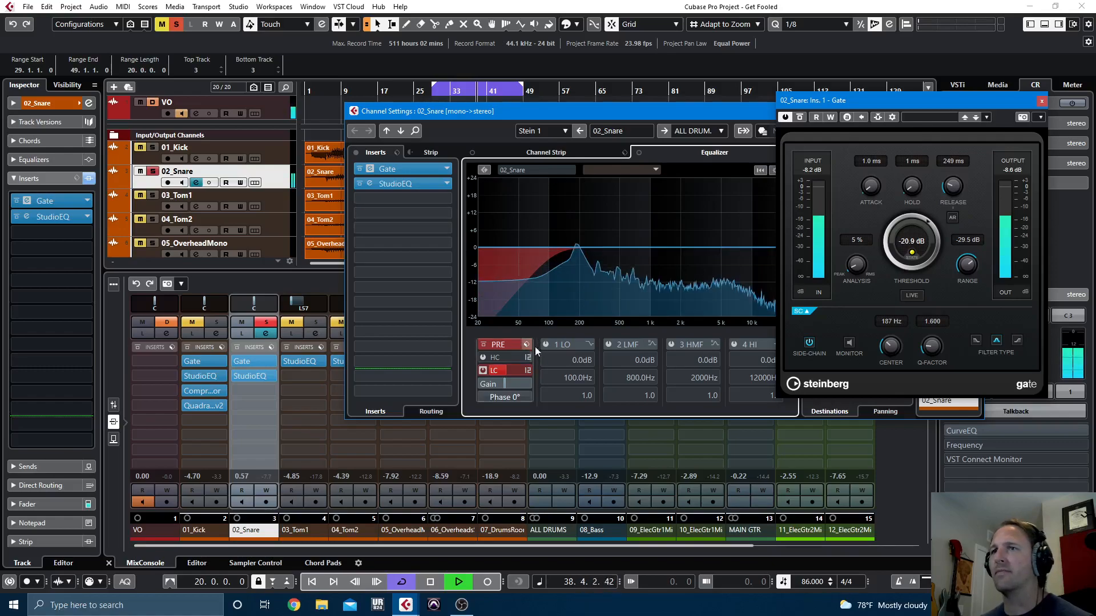
drag(673, 113, 539, 117)
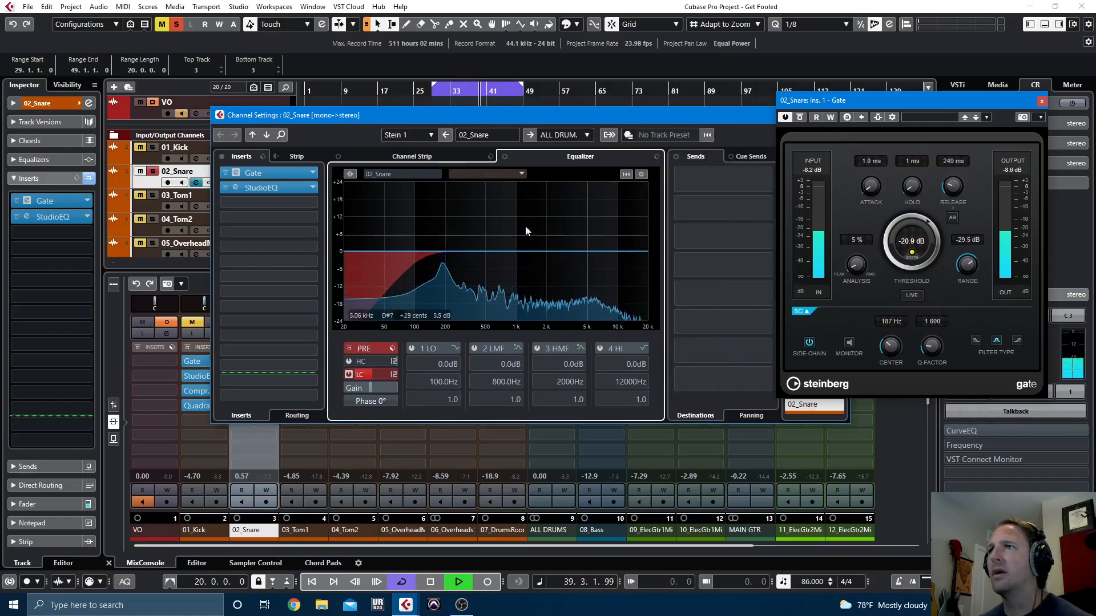
Open the snare's StudioEQ and change the filter types of bands 4 and 1 to Peak
click(275, 187)
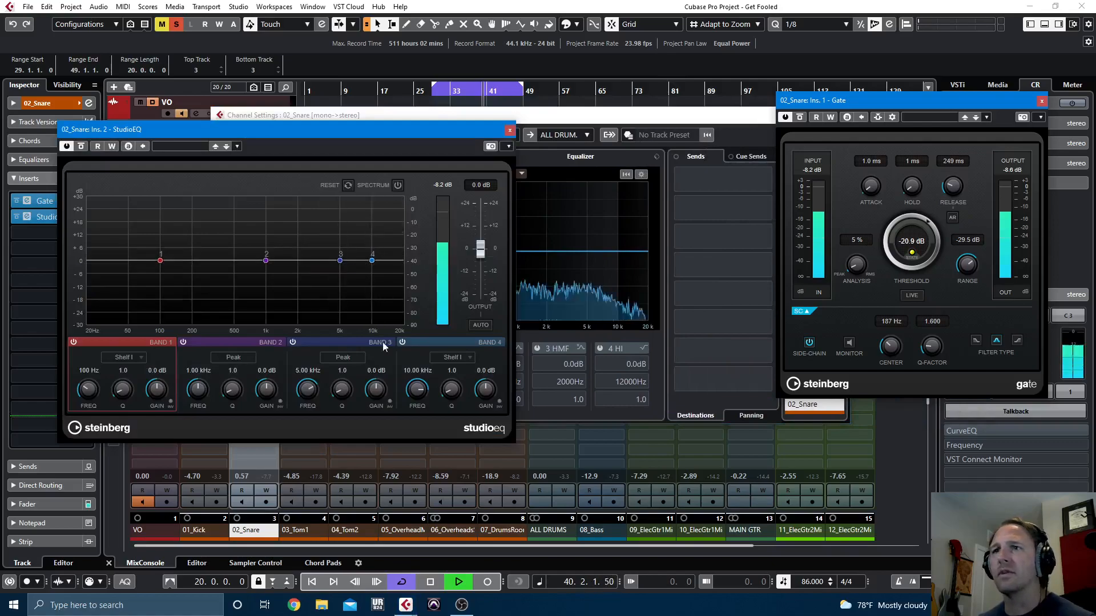
click(452, 357)
click(457, 416)
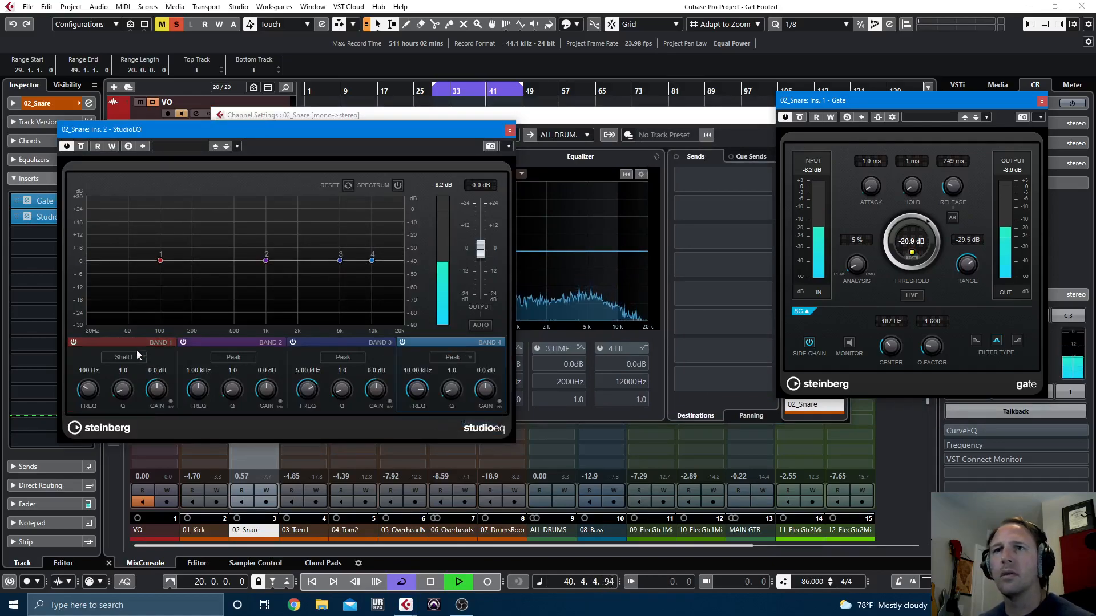
click(137, 357)
click(128, 416)
Show the StudioEQ spectrum and set band 4 to -2.4 dB at 8.08 kHz and band 3 to 2.9 dB at 13.11 kHz
drag(429, 129, 520, 120)
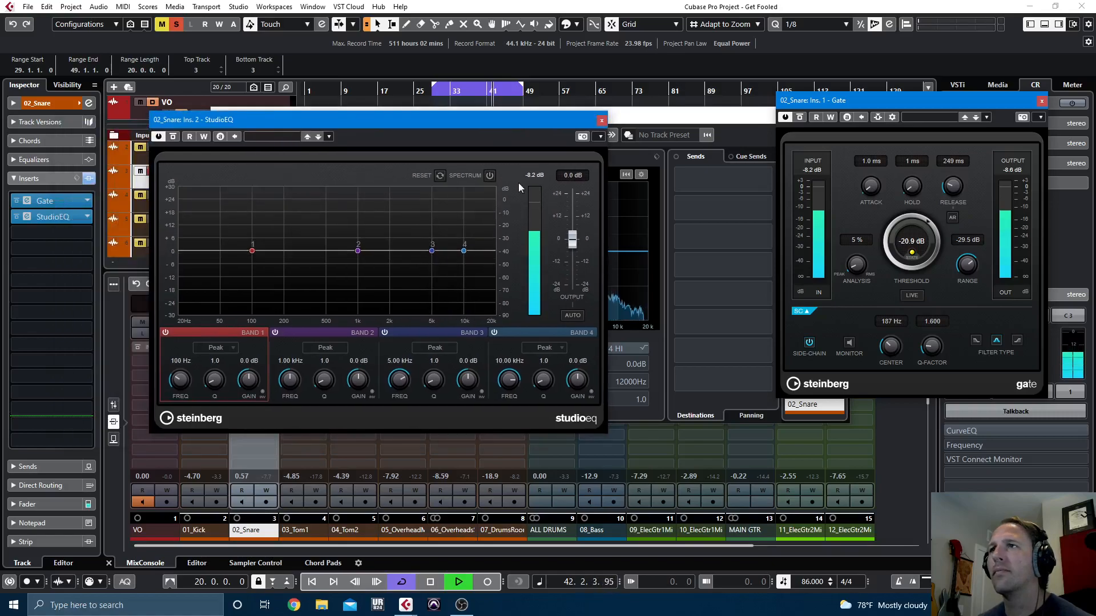
click(489, 175)
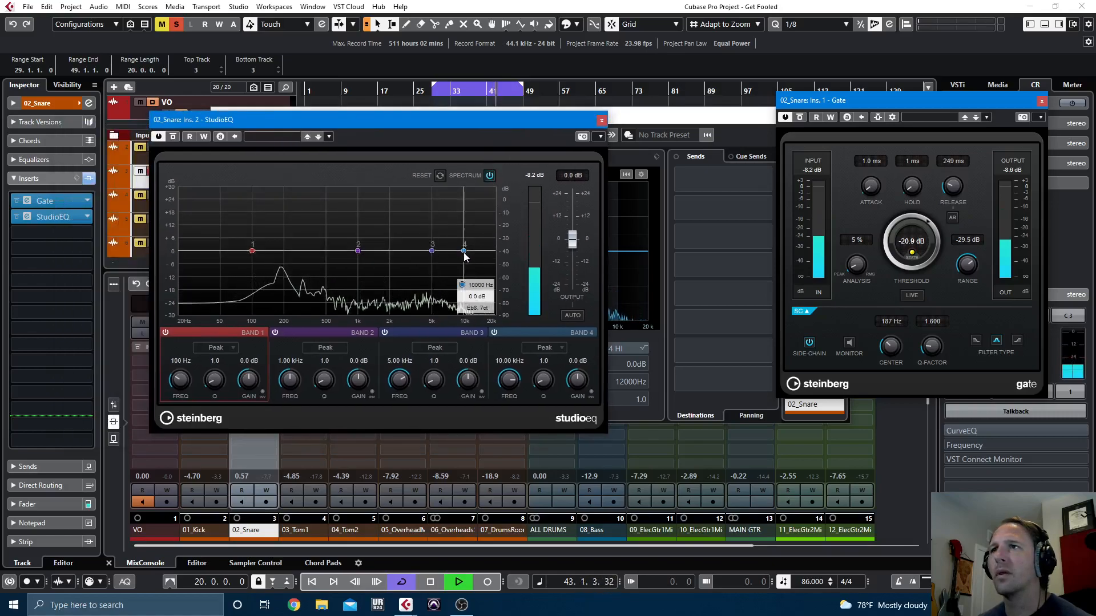
mouse_move(464, 255)
mouse_down()
mouse_move(460, 217)
mouse_move(453, 256)
mouse_up()
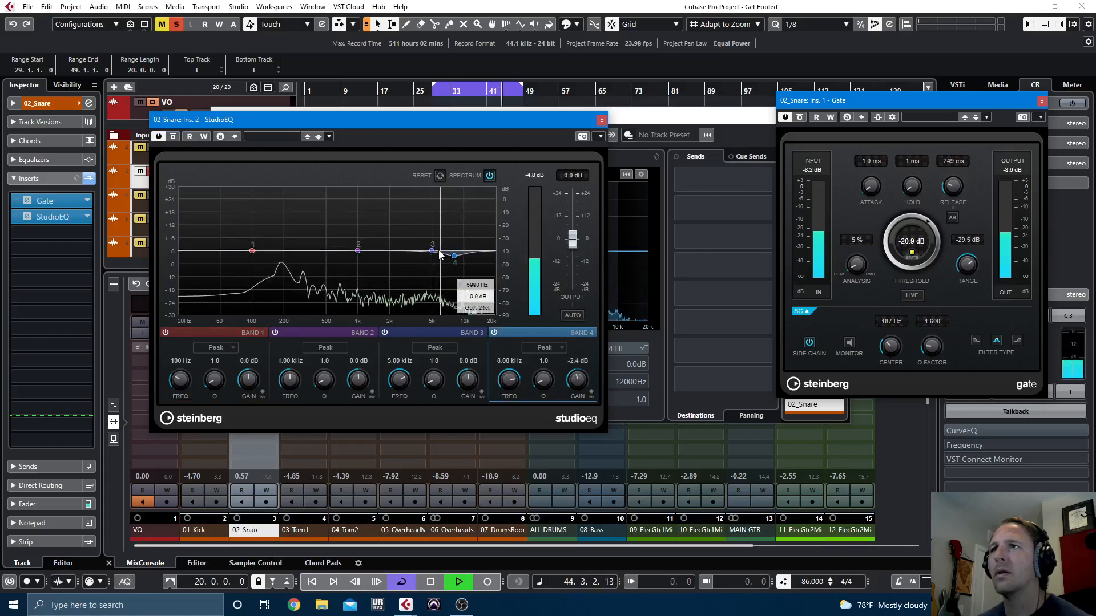
drag(432, 252, 476, 245)
Set StudioEQ band 2 to -5.6 dB at 538 Hz and band 1 to 7.0 dB at 146 Hz with a Q of 1.3
drag(358, 250, 330, 263)
drag(251, 250, 275, 240)
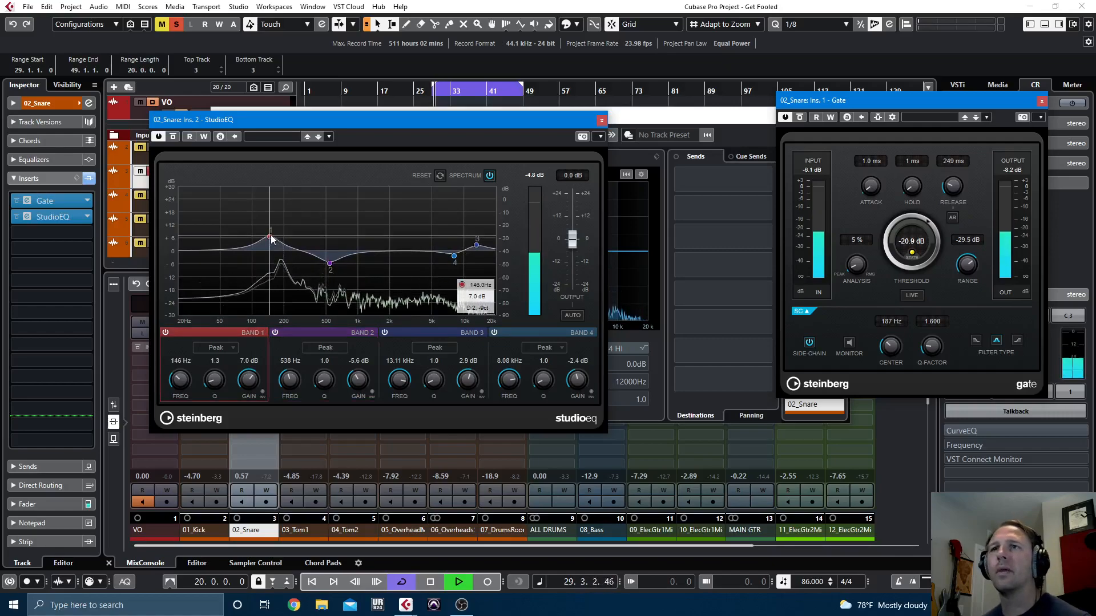
Play the soloed snare and toggle the StudioEQ bypass to compare the equalized and unprocessed sound
click(173, 137)
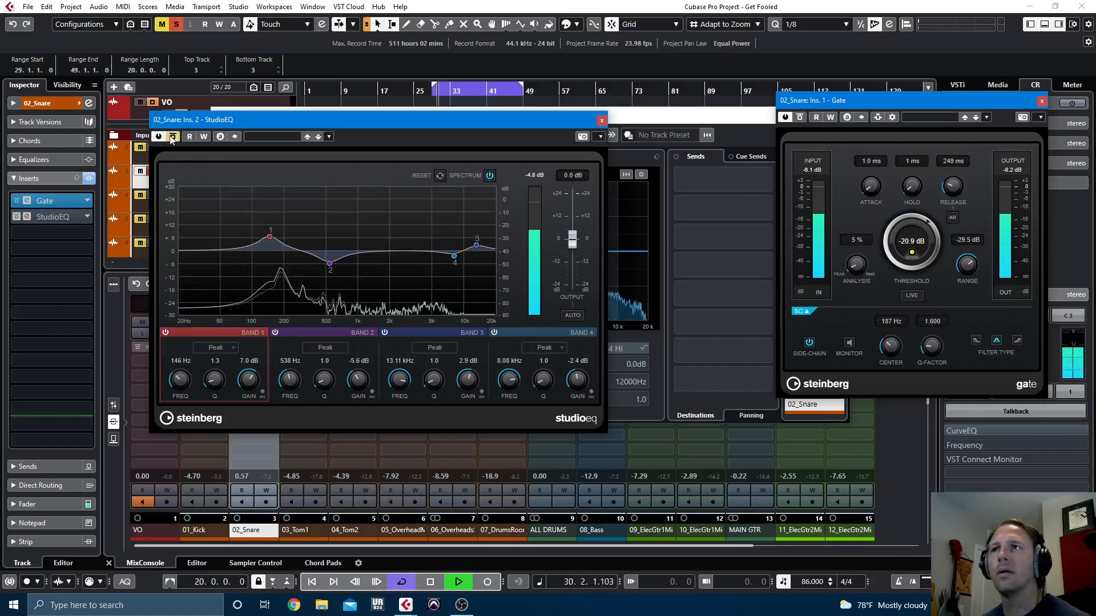
click(172, 138)
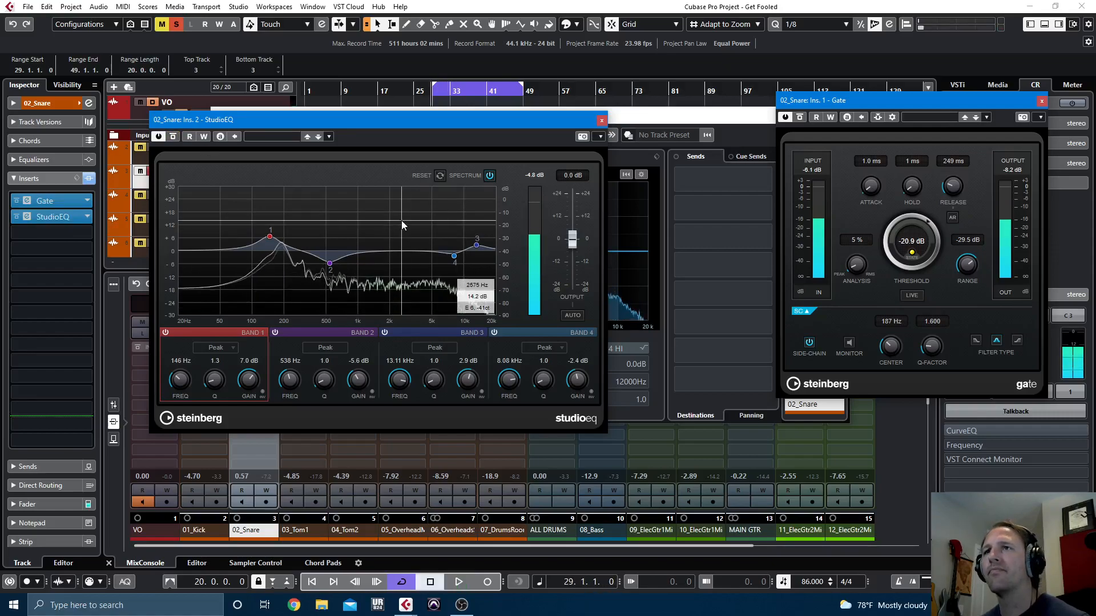
key(space)
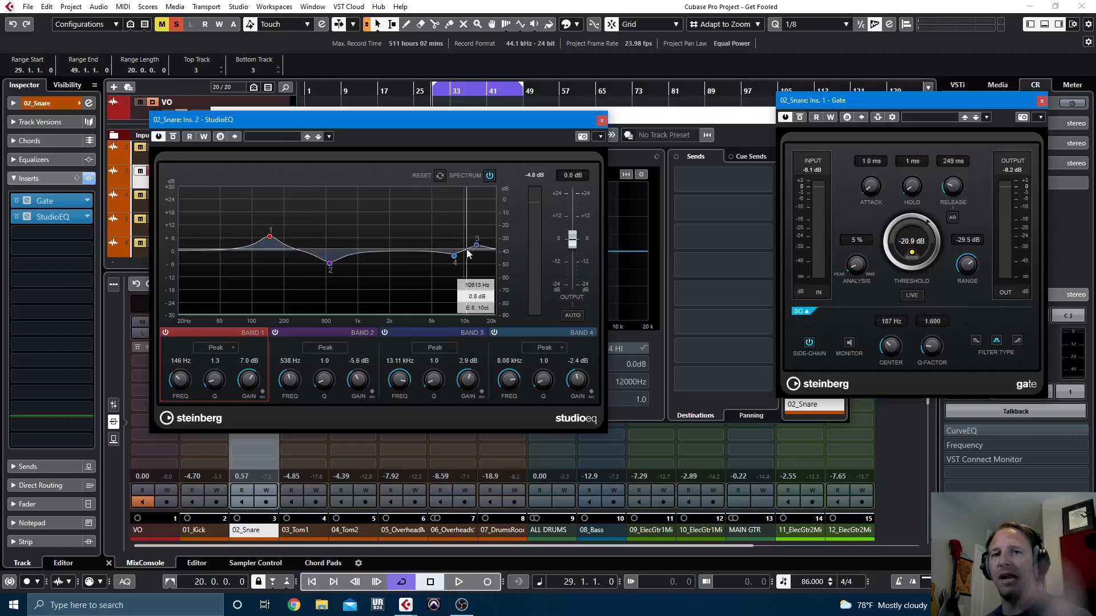
key(space)
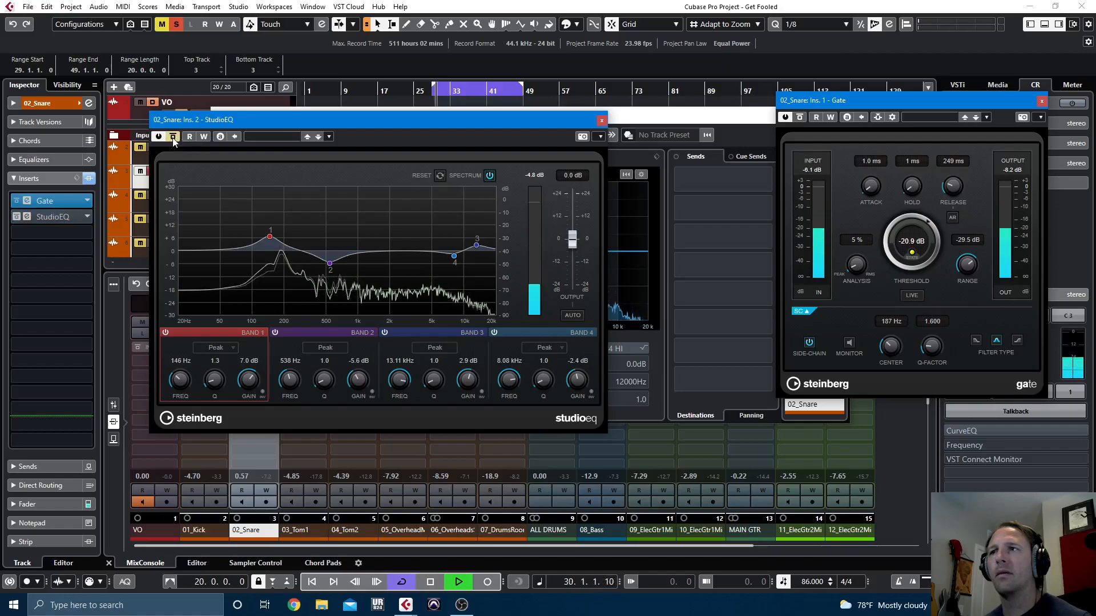
click(172, 137)
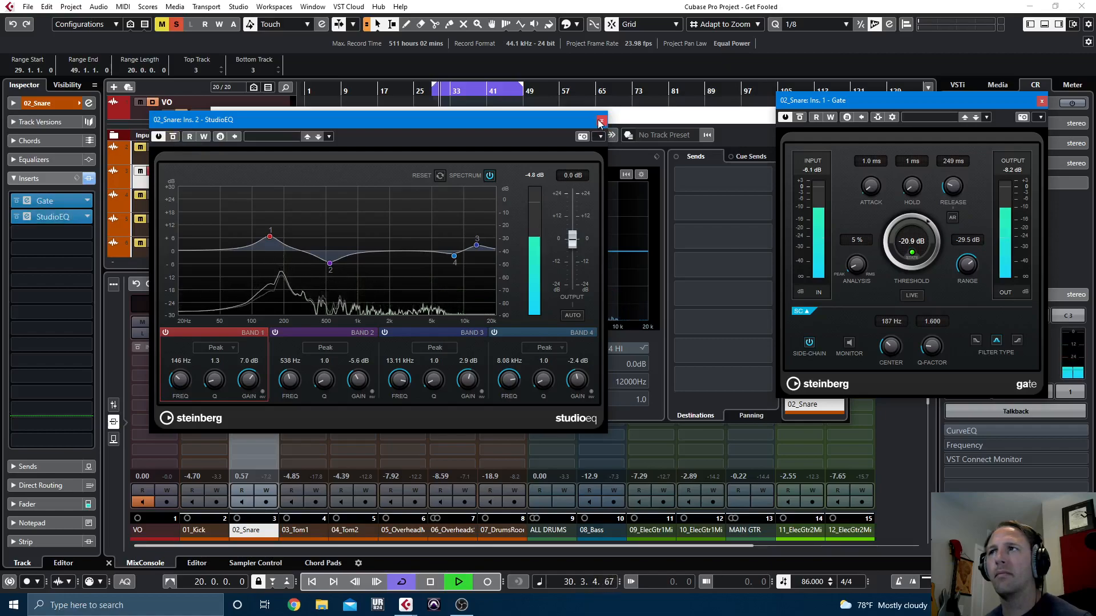
key(space)
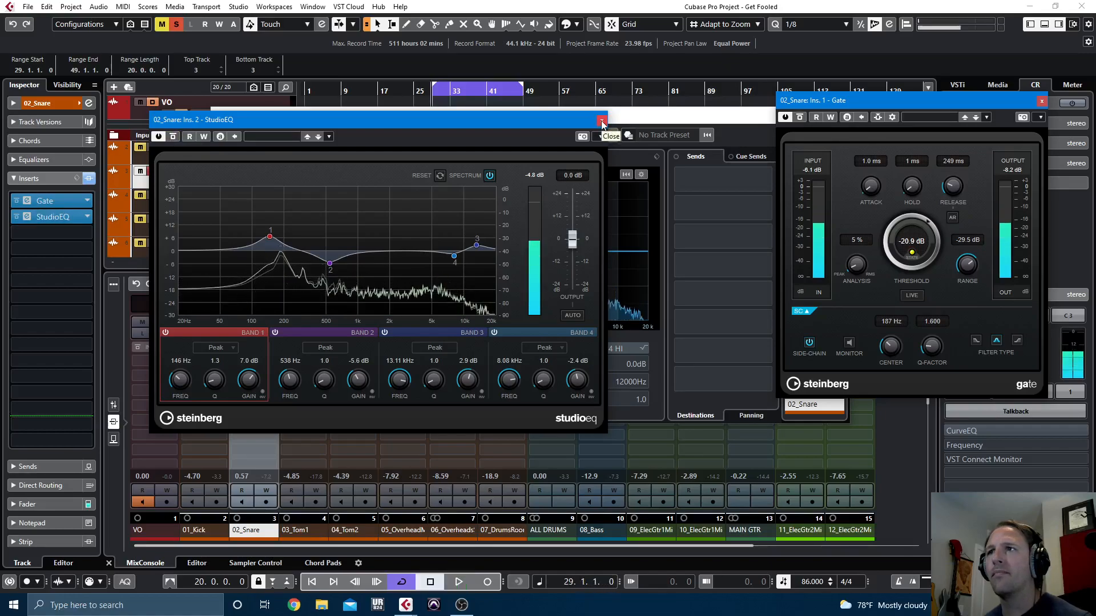
Lower StudioEQ band 1 gain to 6.2 dB, check it against the bypassed sound, and close the equalizer
scroll(247, 382, down, 2)
key(space)
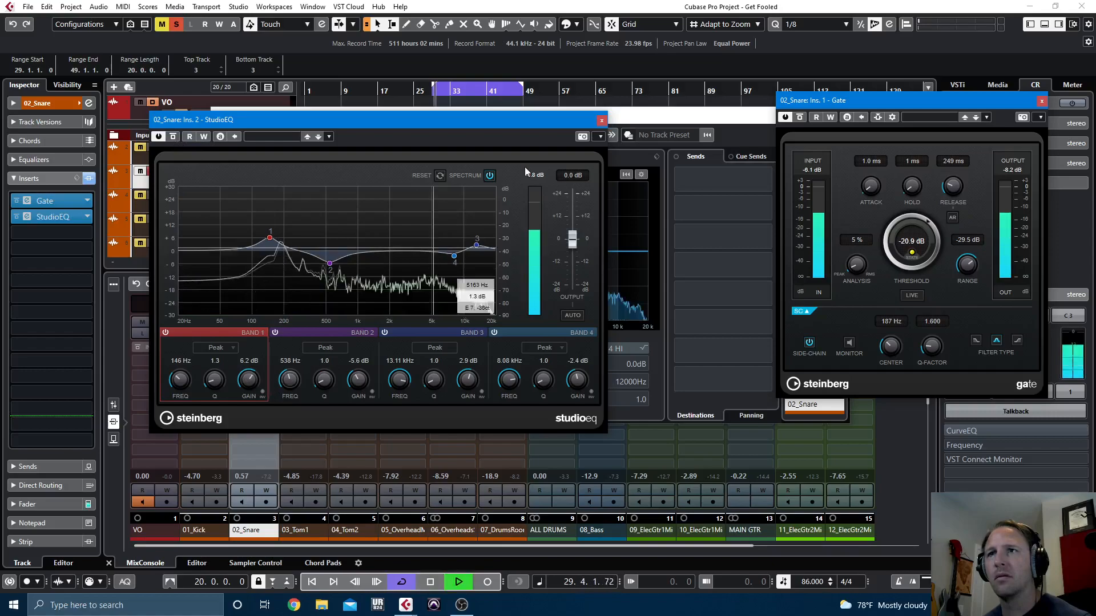
click(174, 136)
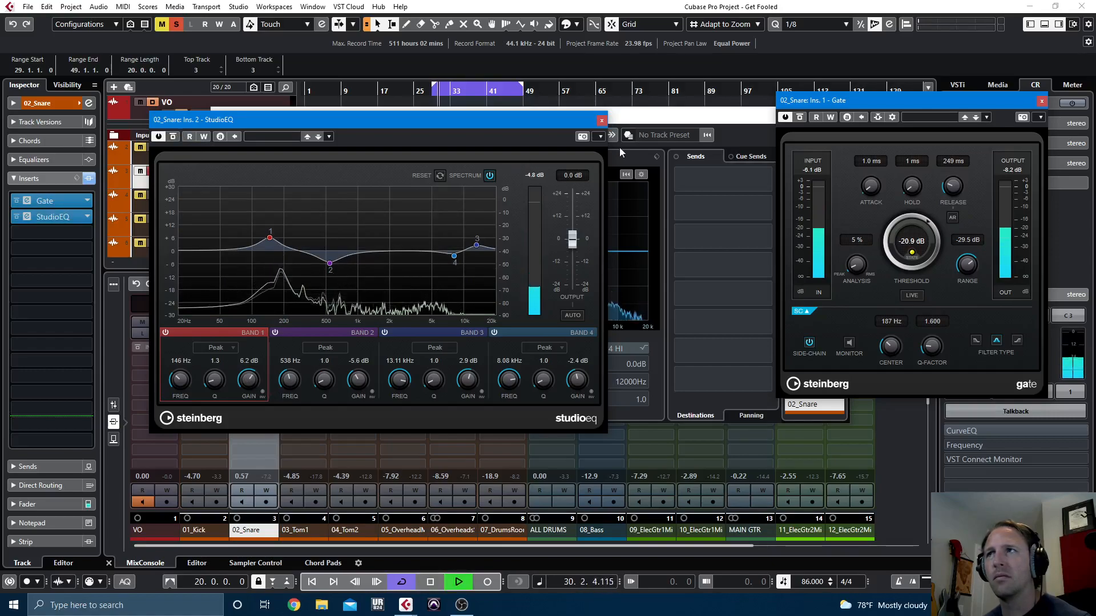
key(space)
click(601, 120)
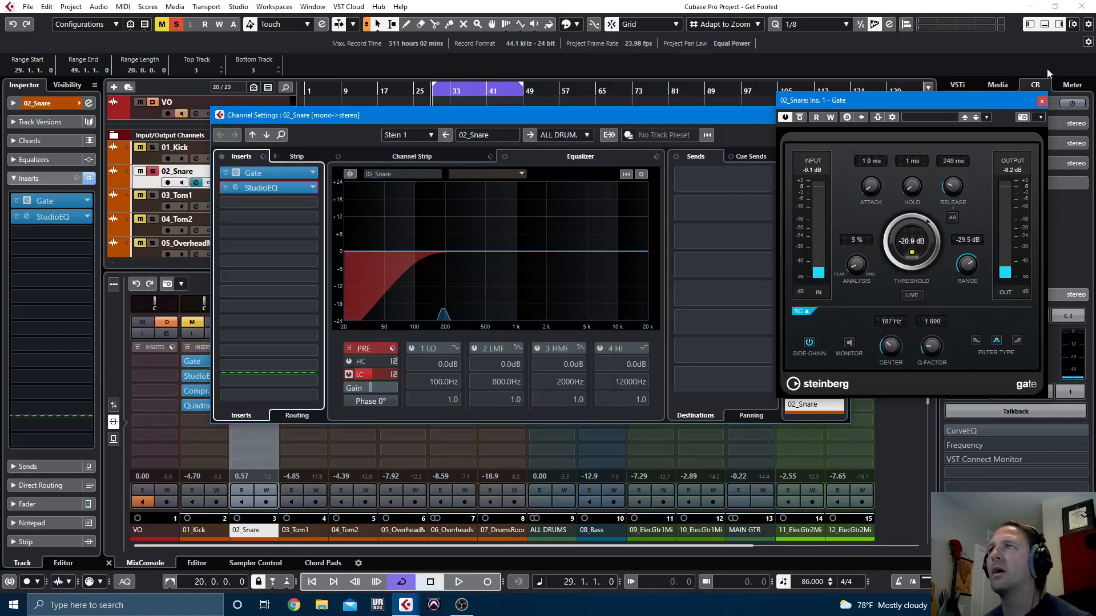
Close the snare's Gate window and load the stock Compressor in the third insert slot
click(1042, 102)
click(248, 202)
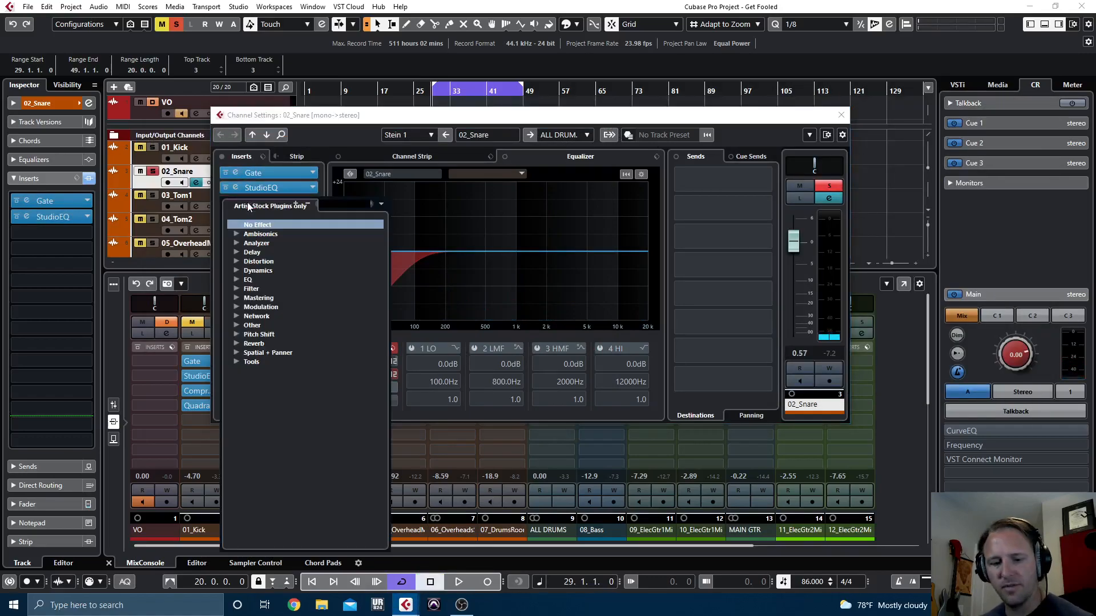
text(COM)
key(Return)
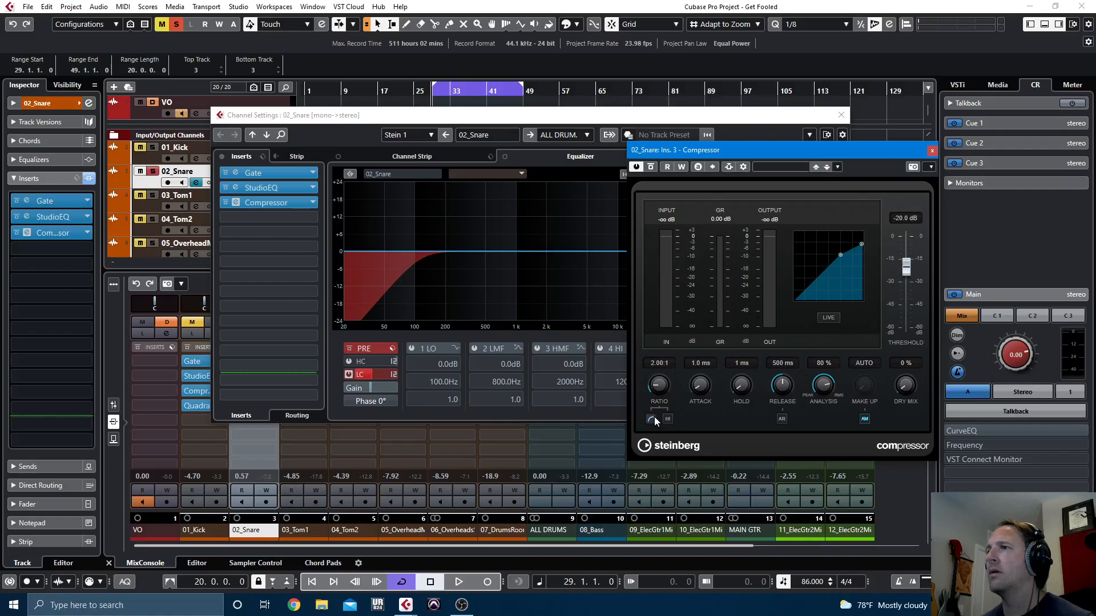
Set the snare Compressor's release to 104 ms, attack to 10.0 ms and analysis to 0 %, with automatic make-up off
drag(781, 386, 768, 441)
drag(778, 371, 777, 374)
drag(700, 389, 699, 387)
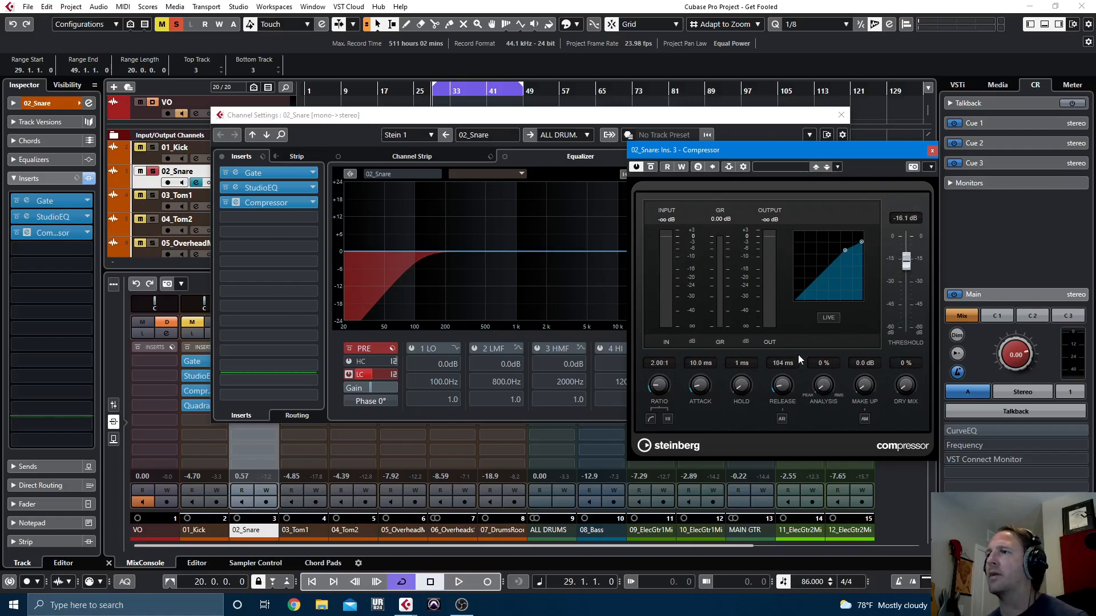
During playback, set the Compressor threshold to -17.3 dB and make-up gain to 1.6 dB, and reset the gain reduction reading
key(space)
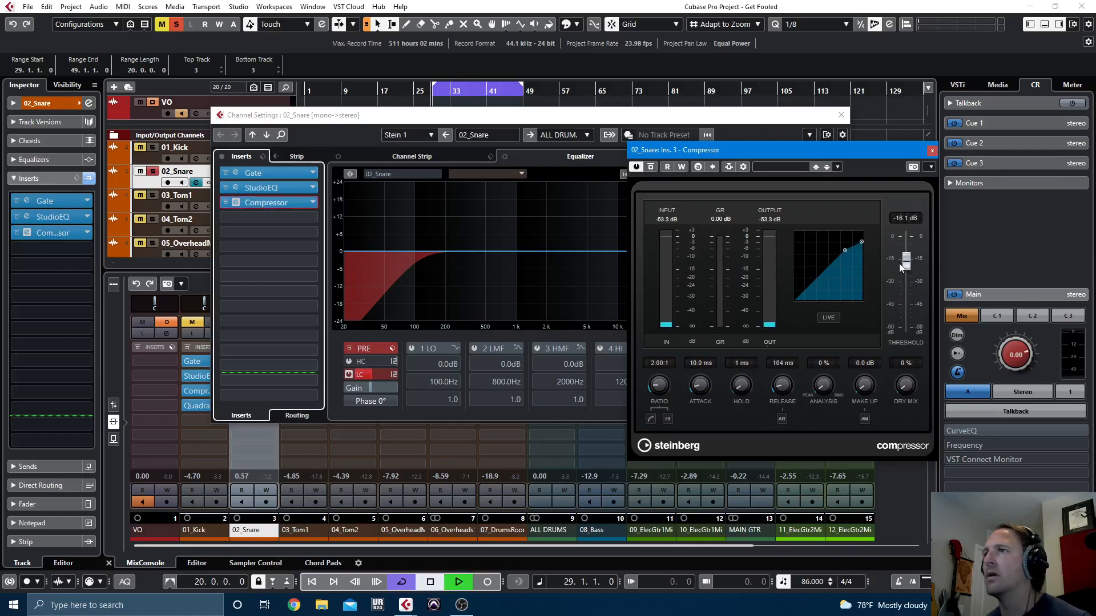
drag(911, 266, 911, 265)
click(715, 216)
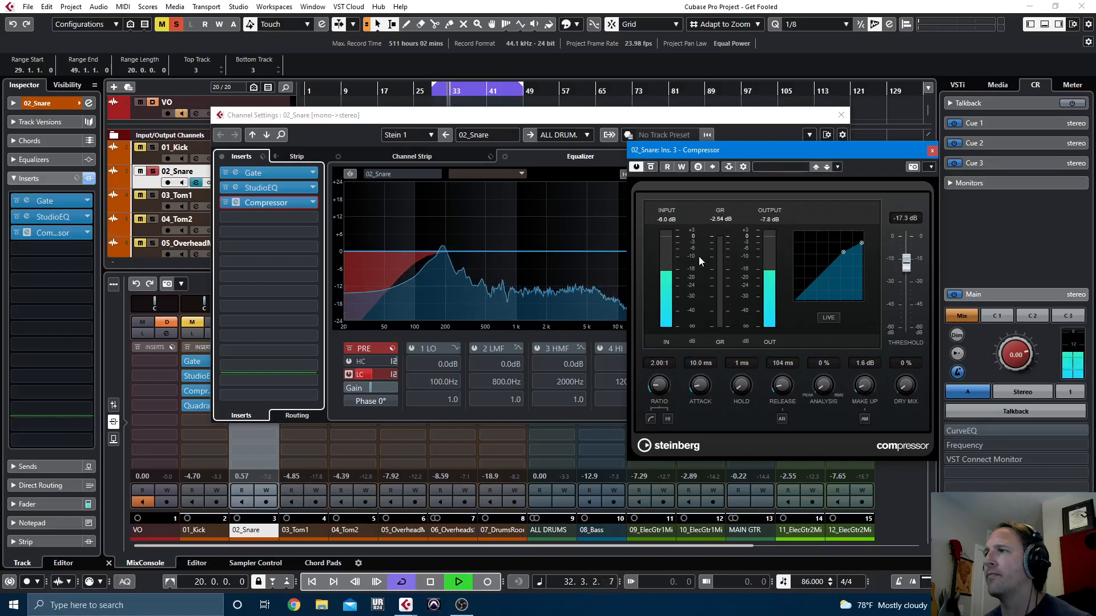
Level-match the Compressor against its bypassed sound by setting make-up gain to 1.2 dB, and close it
click(651, 168)
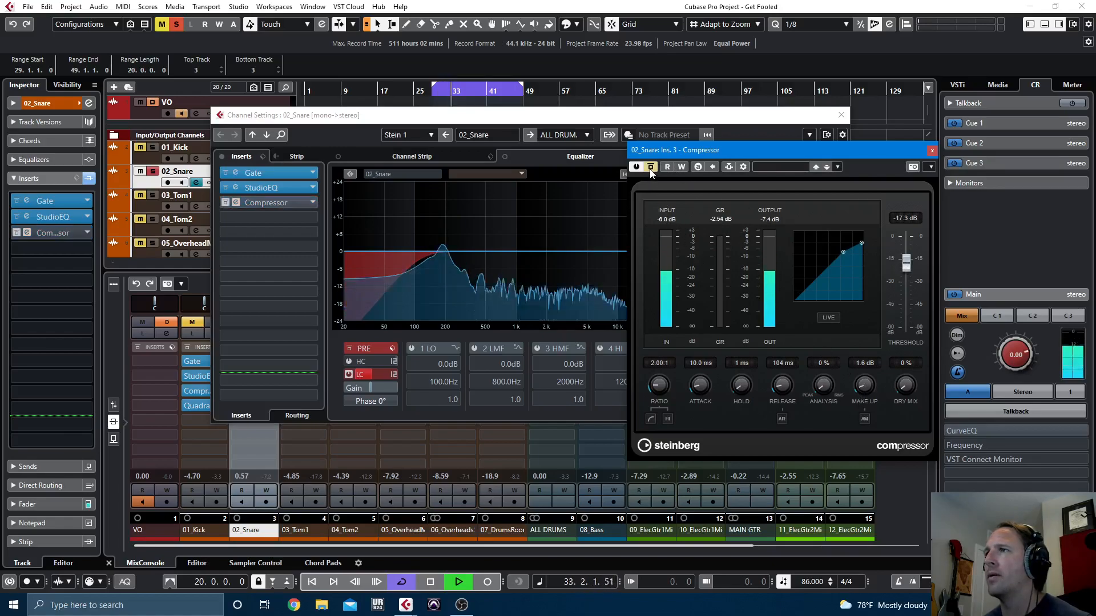
click(650, 169)
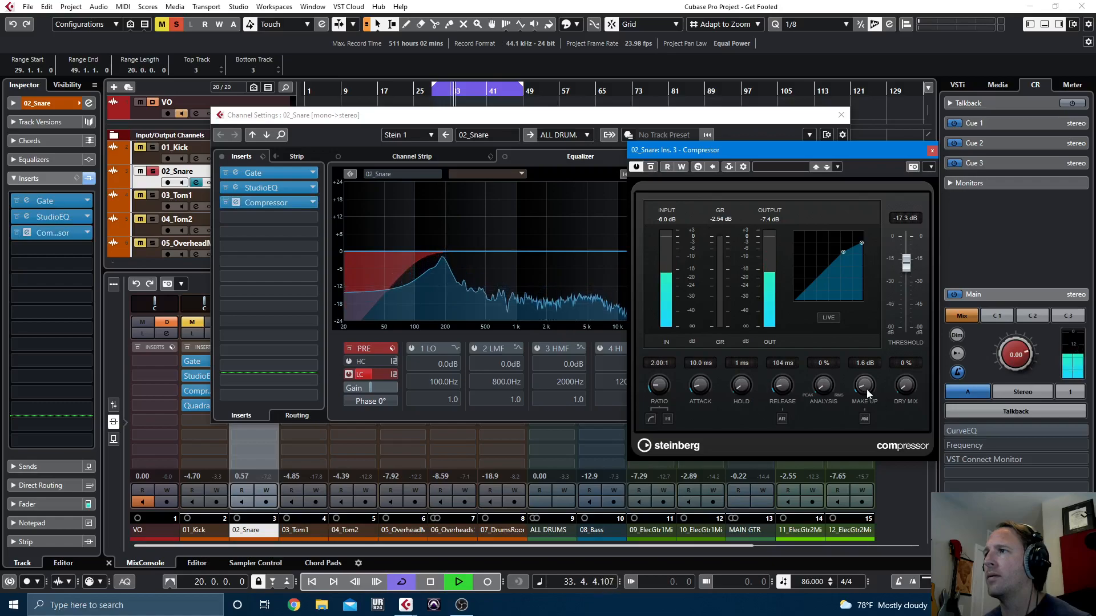
click(651, 169)
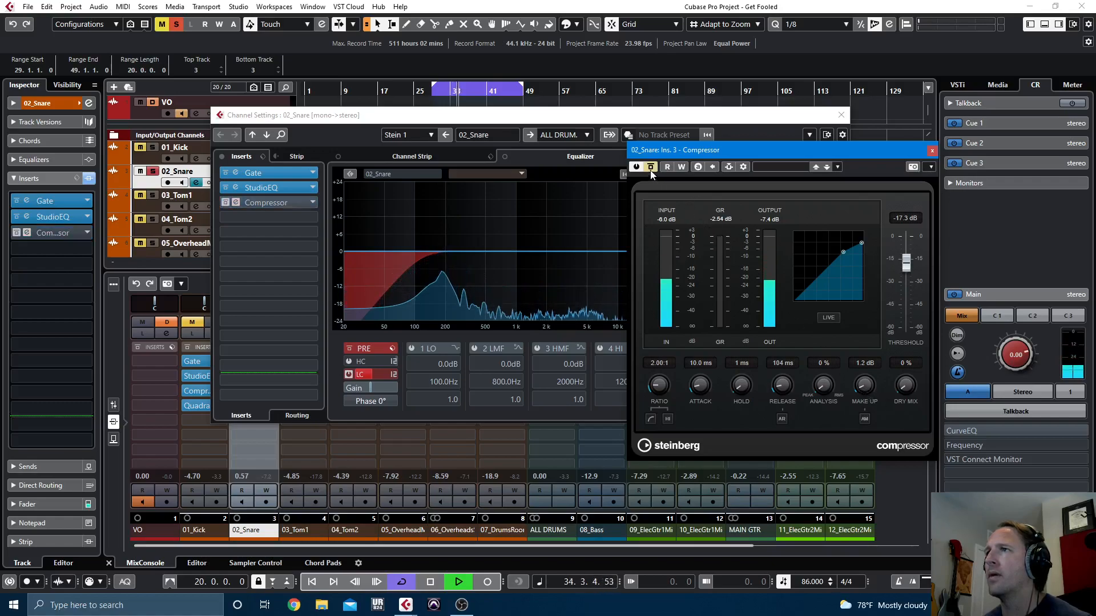
click(650, 170)
click(932, 151)
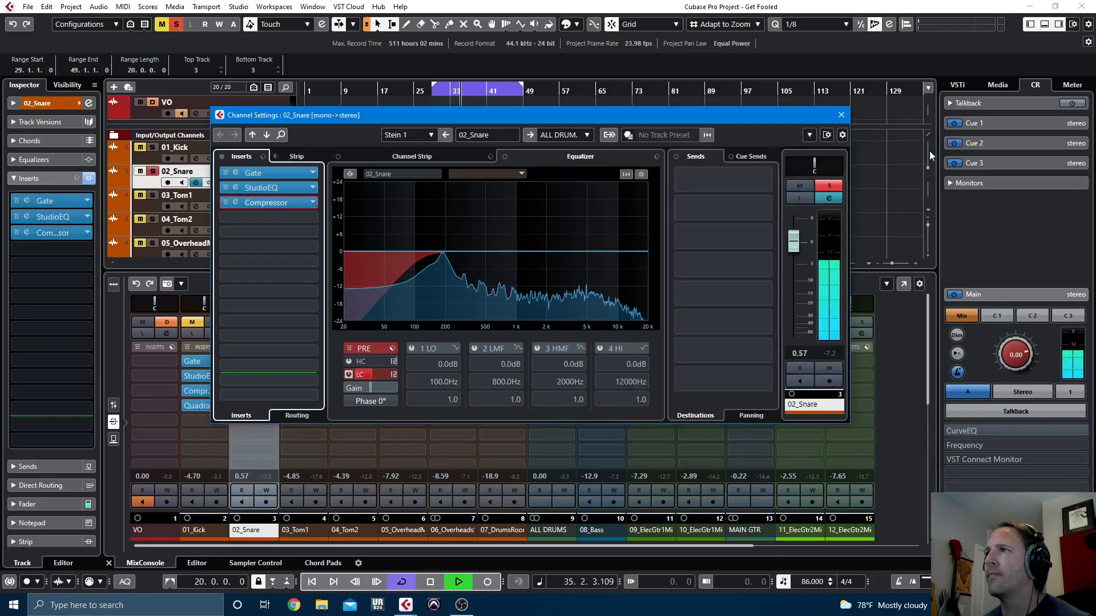
Load Quadrafuzz v2 in the snare's fourth insert slot, switch it to single-band mode and set the tape drive to 3.4
click(263, 217)
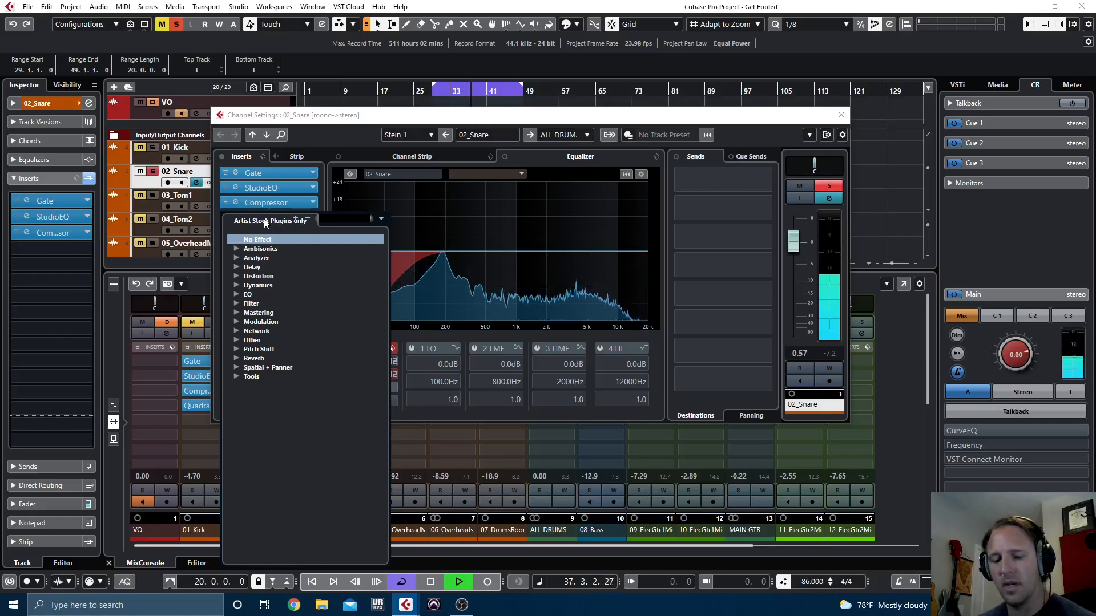
text(qu)
key(Return)
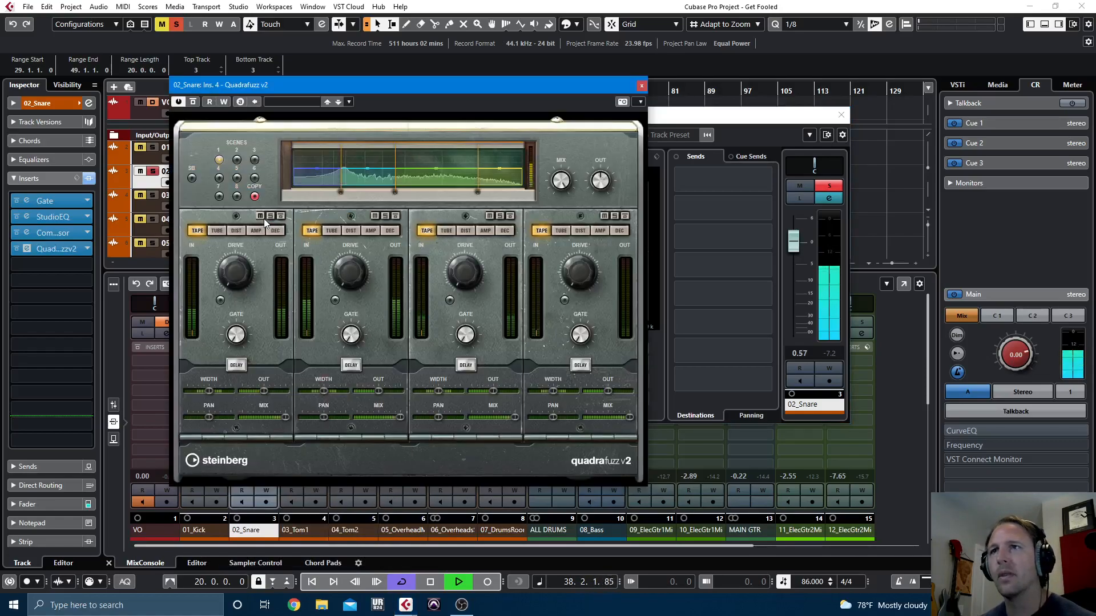
click(192, 178)
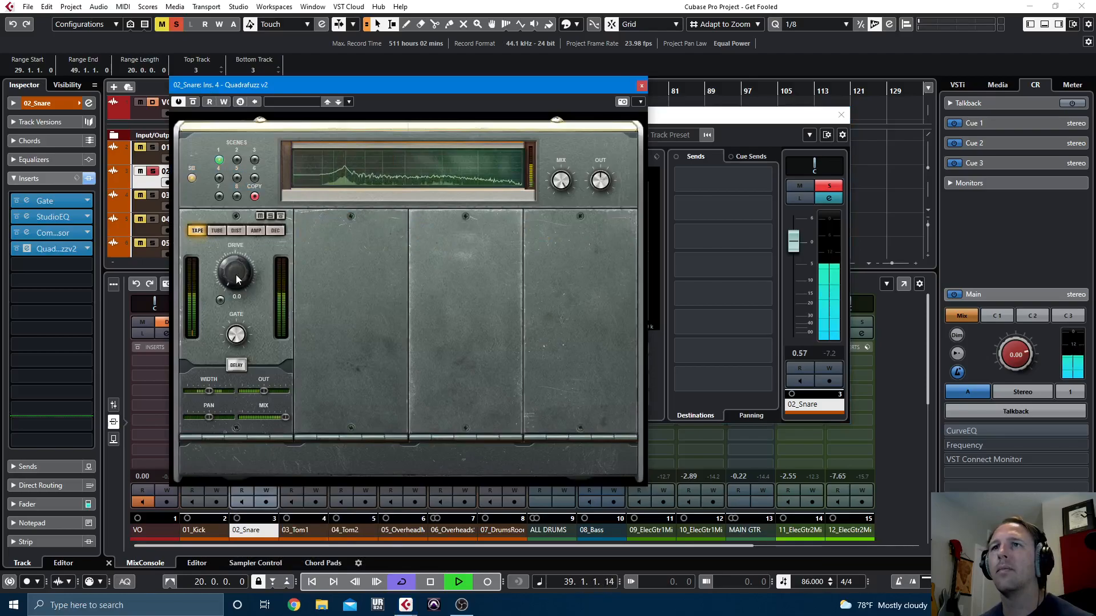
drag(236, 235, 232, 145)
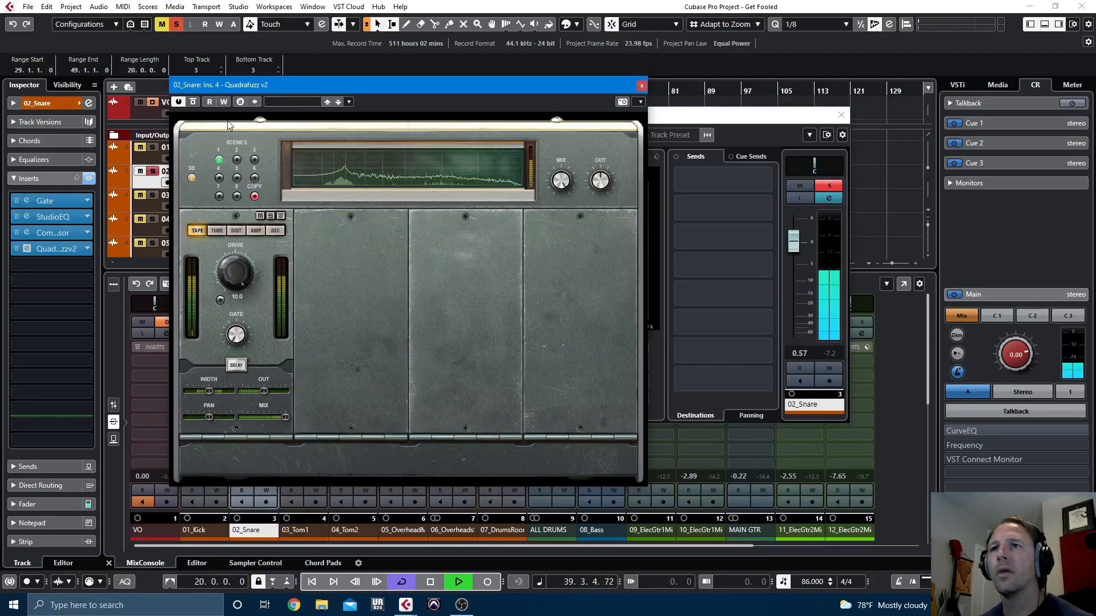
drag(225, 204, 226, 229)
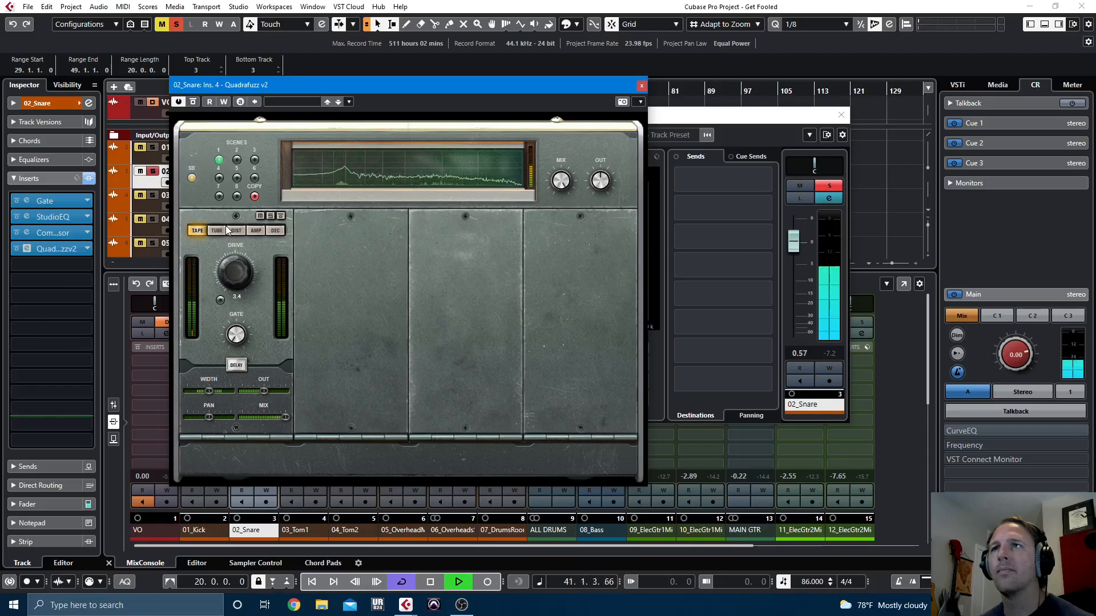
Lower the Quadrafuzz output level to match the bypassed snare, close the plug-in and stop playback
click(195, 107)
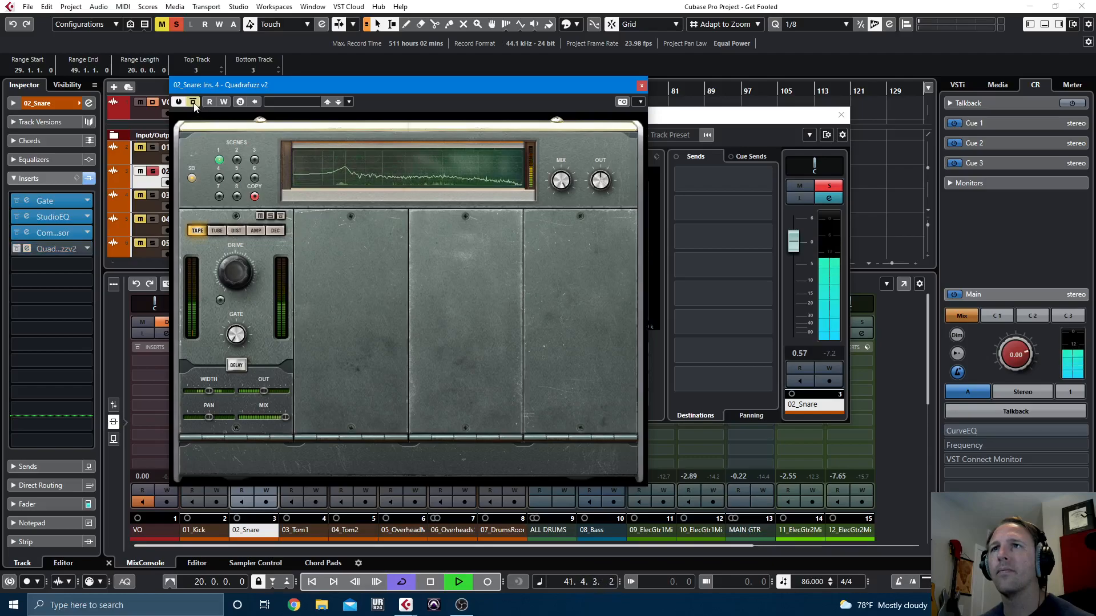
click(195, 106)
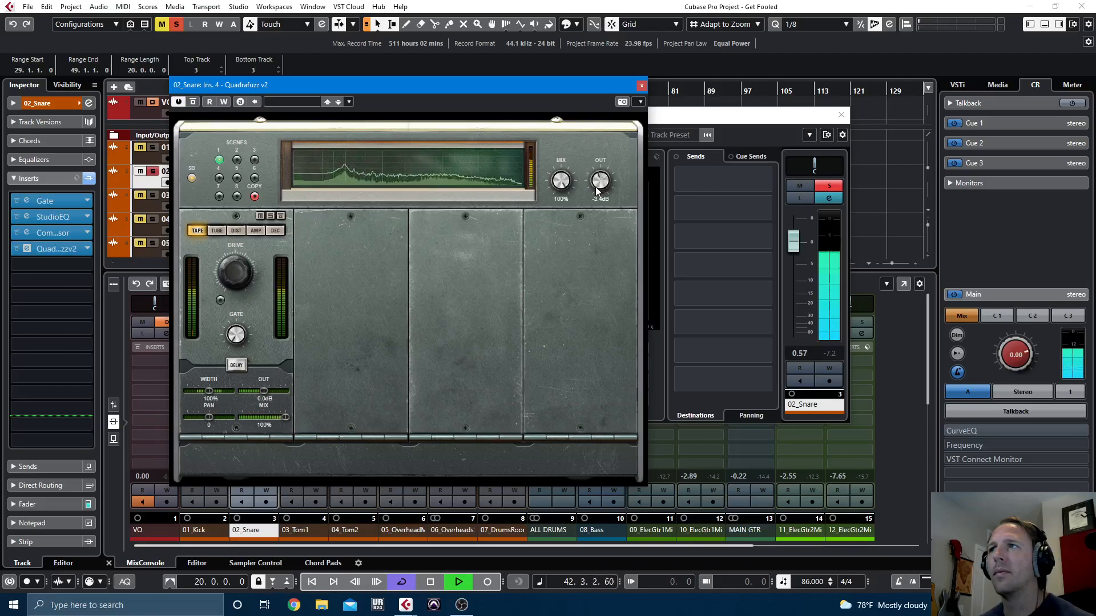
click(193, 104)
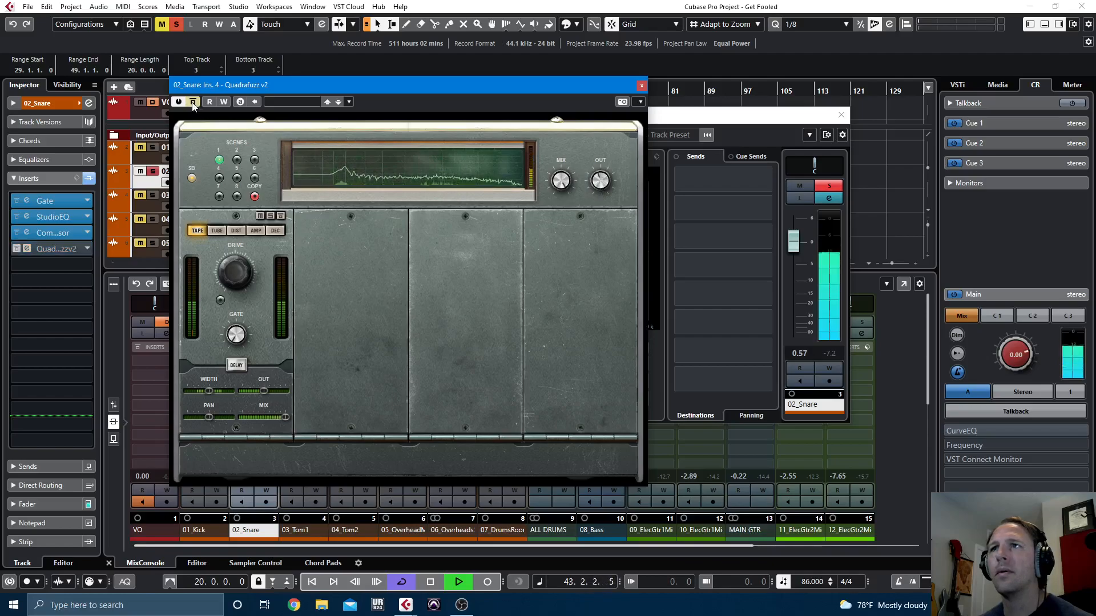
click(194, 104)
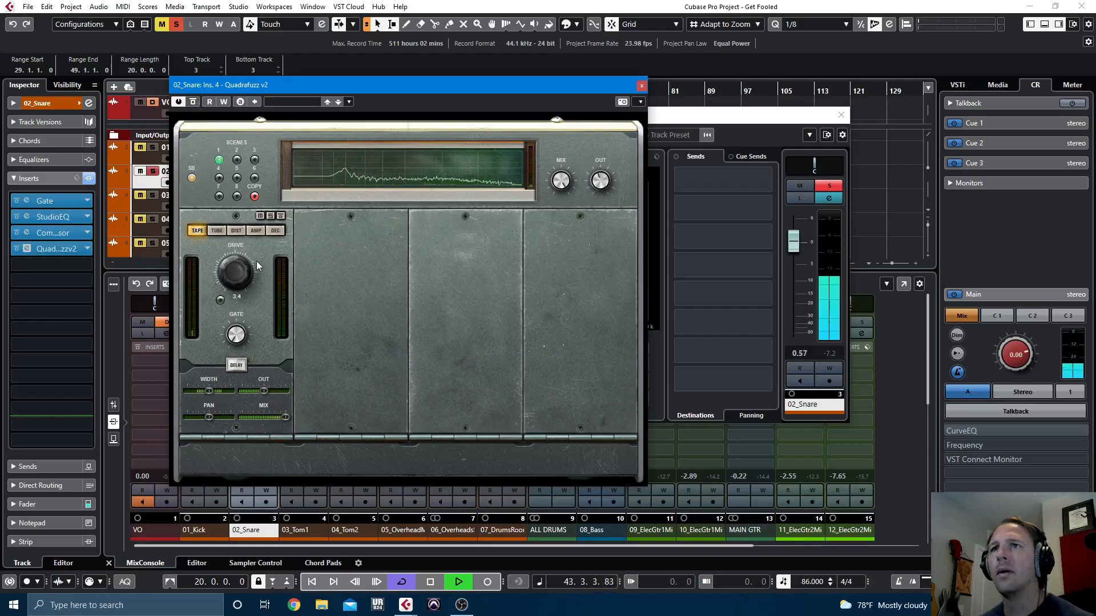
click(641, 85)
key(space)
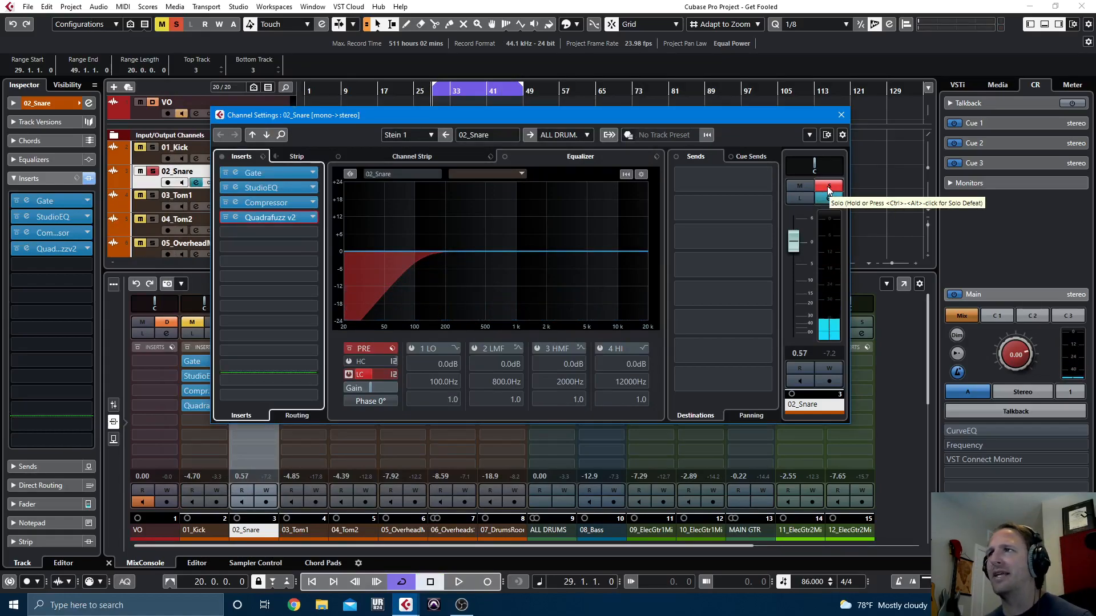
Unsolo the snare, compare its inserts bypassed and active in the full mix, and close the channel settings
click(828, 188)
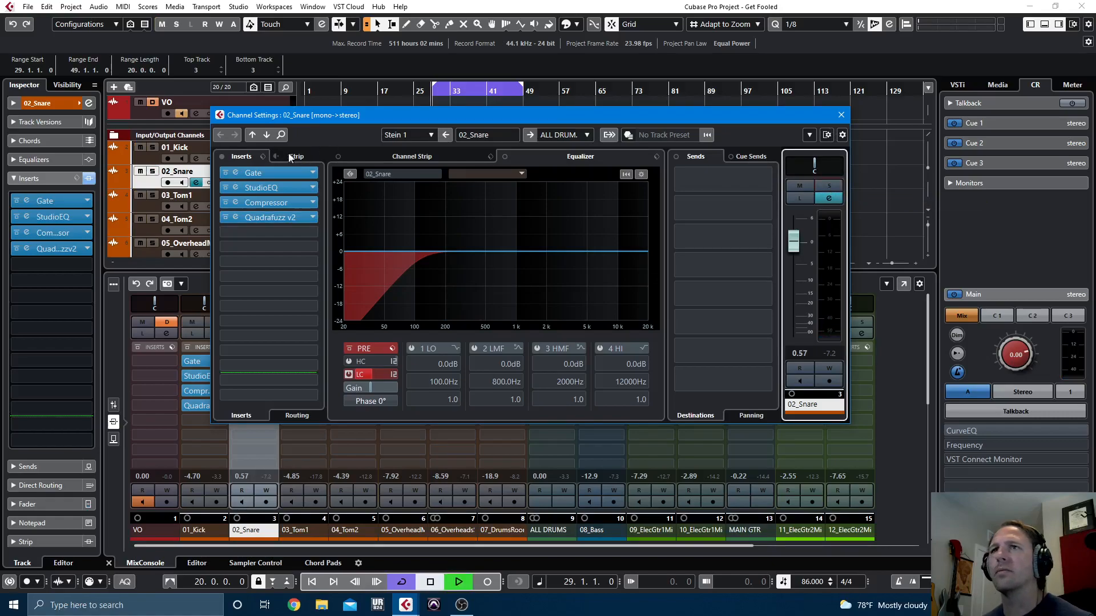
key(space)
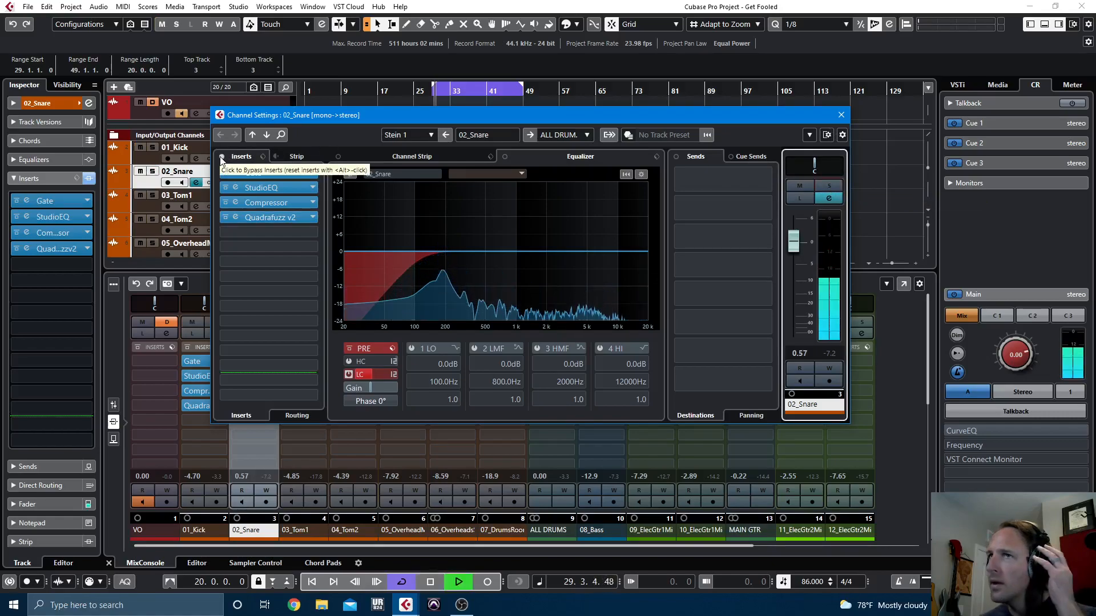
click(222, 157)
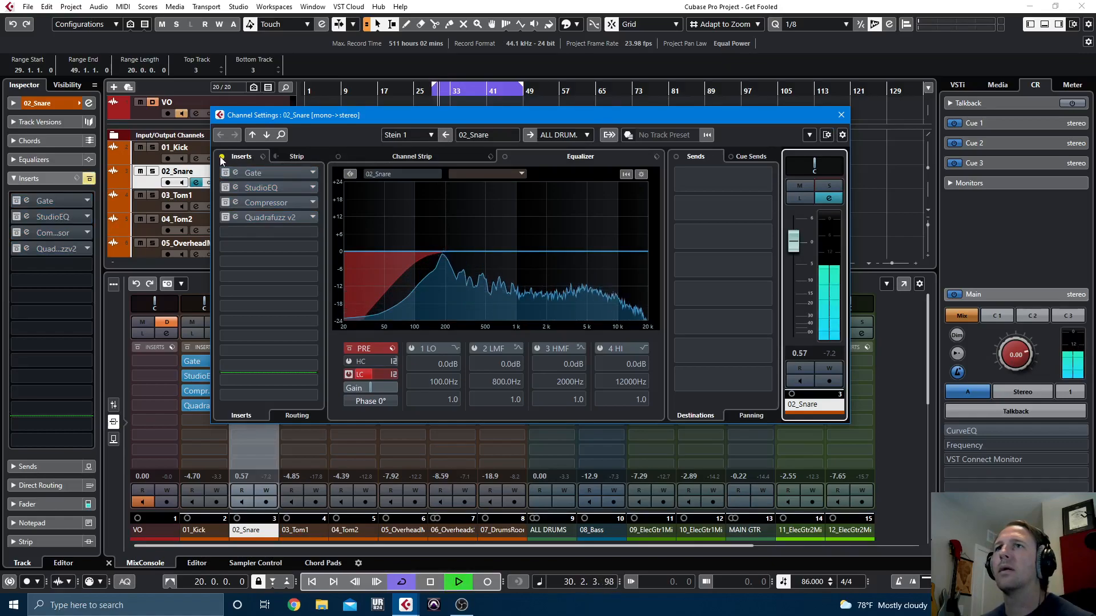
click(222, 157)
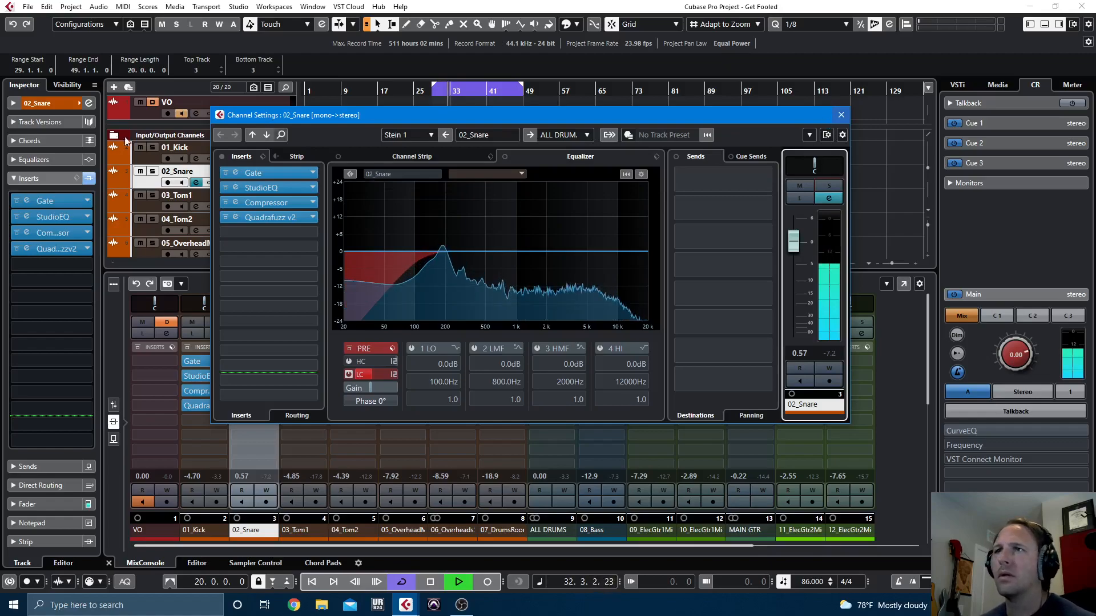
click(222, 157)
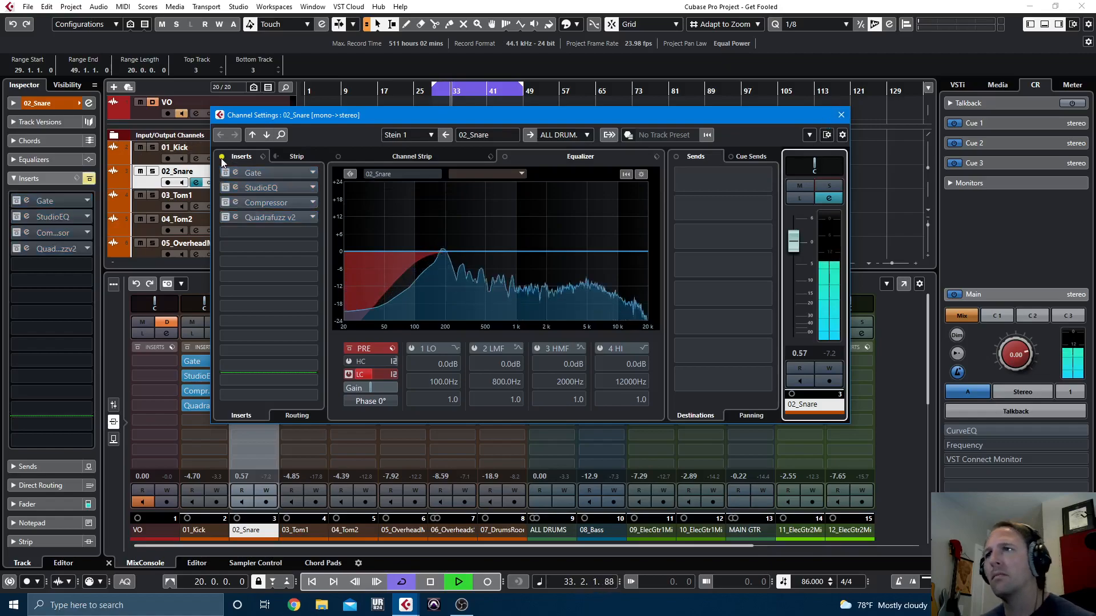
click(222, 157)
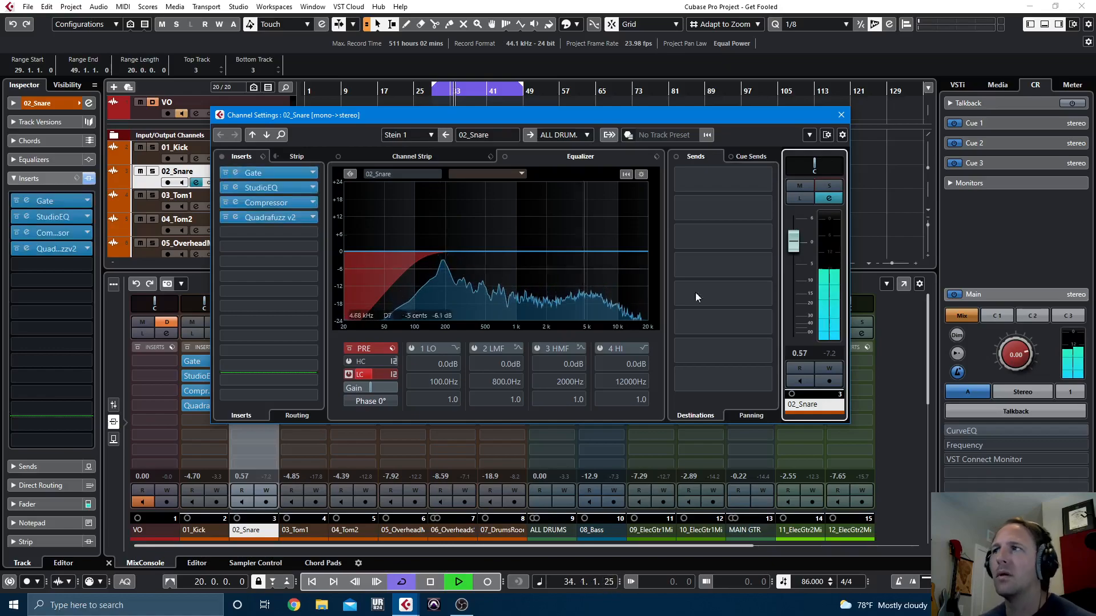
key(space)
key(Escape)
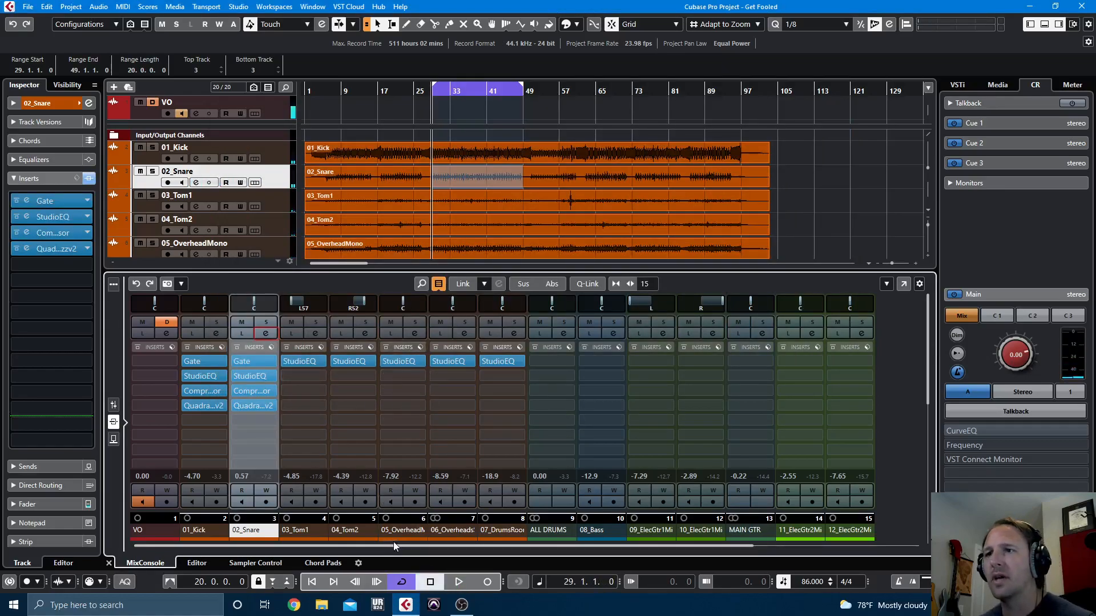
Solo the 06_OverheadsStereo channel during playback, open its channel settings, and enable and raise the pre-section low-cut filter
click(450, 530)
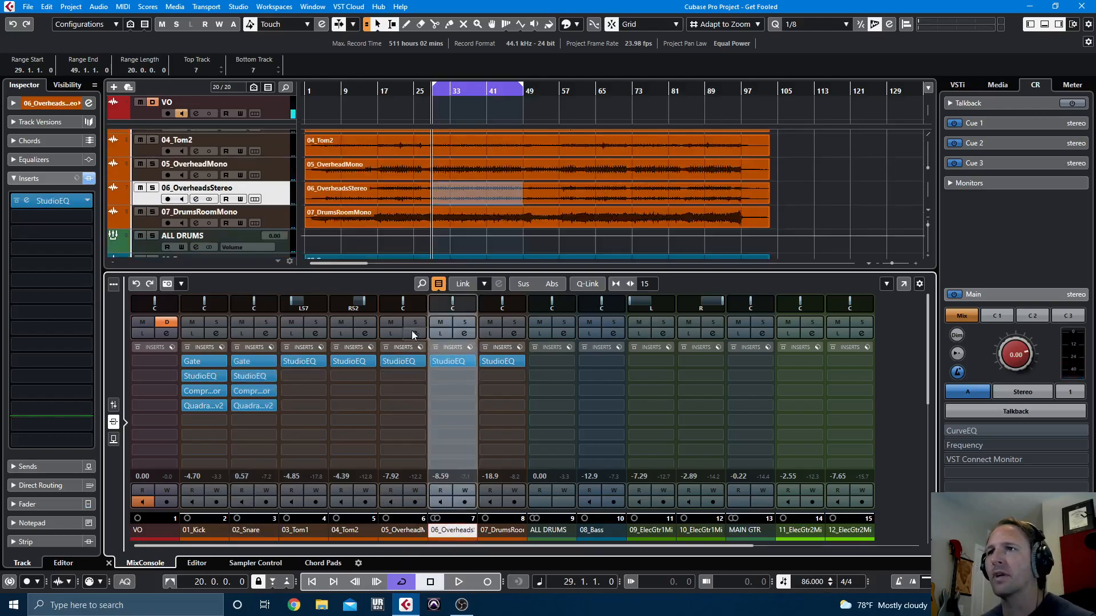
click(464, 322)
key(space)
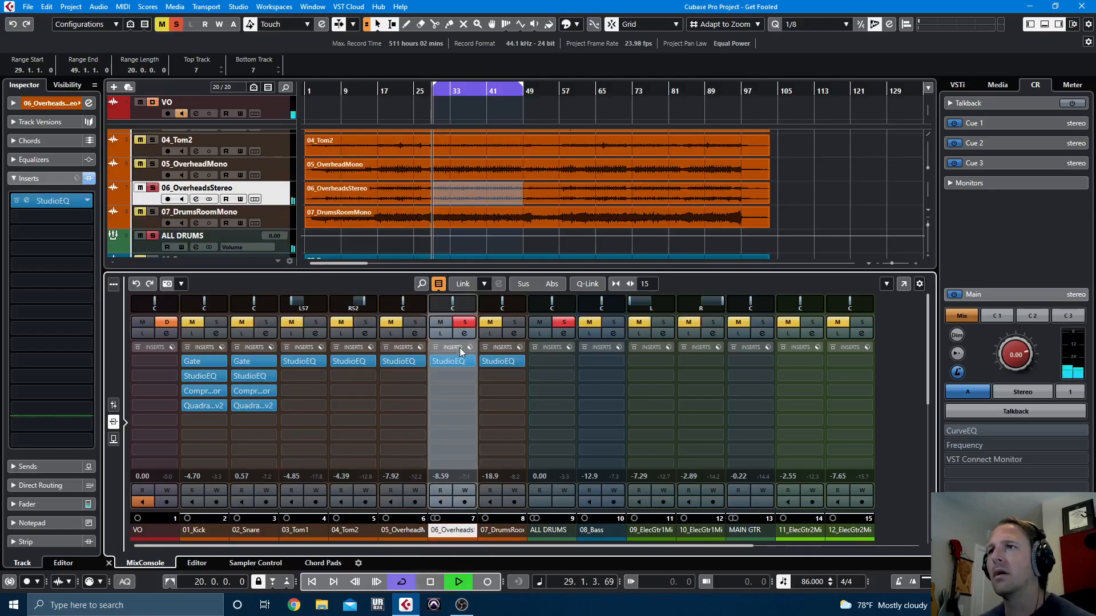
click(464, 334)
click(348, 374)
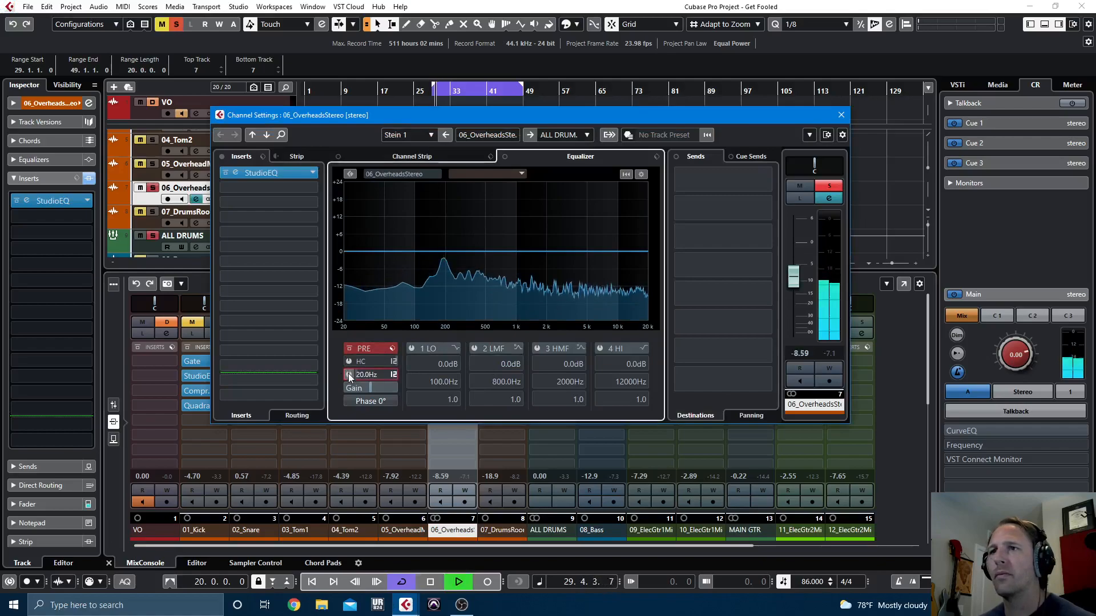
click(348, 375)
drag(356, 374, 373, 378)
scroll(375, 375, up, 5)
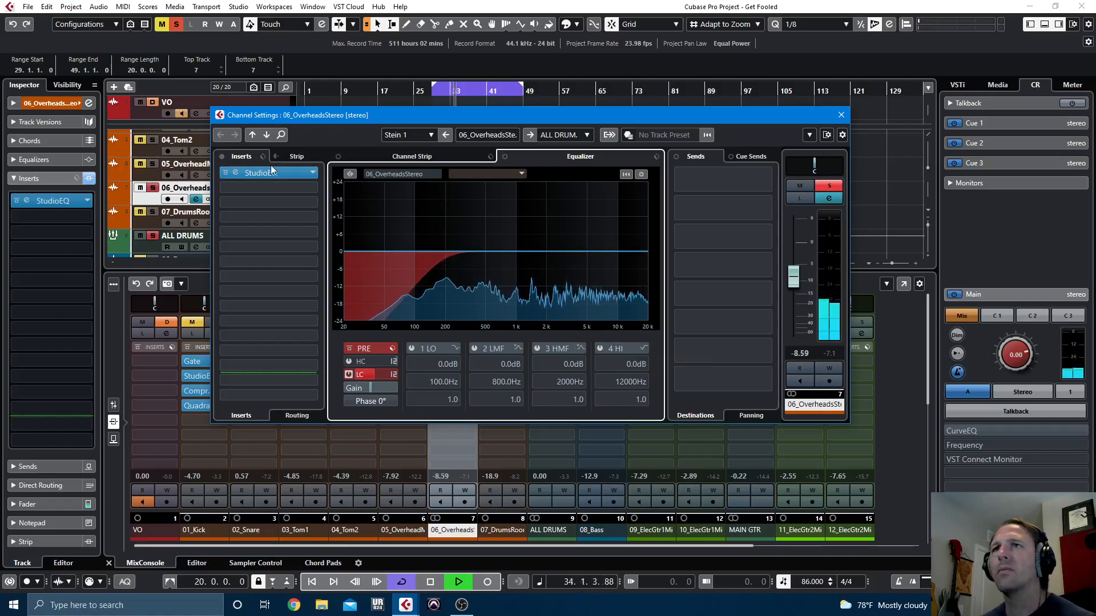
In the overheads' StudioEQ, set band 2 to -6.4 dB at 545 Hz and band 3 to -3.2 dB at 13.11 kHz, and compare with bypass
click(264, 179)
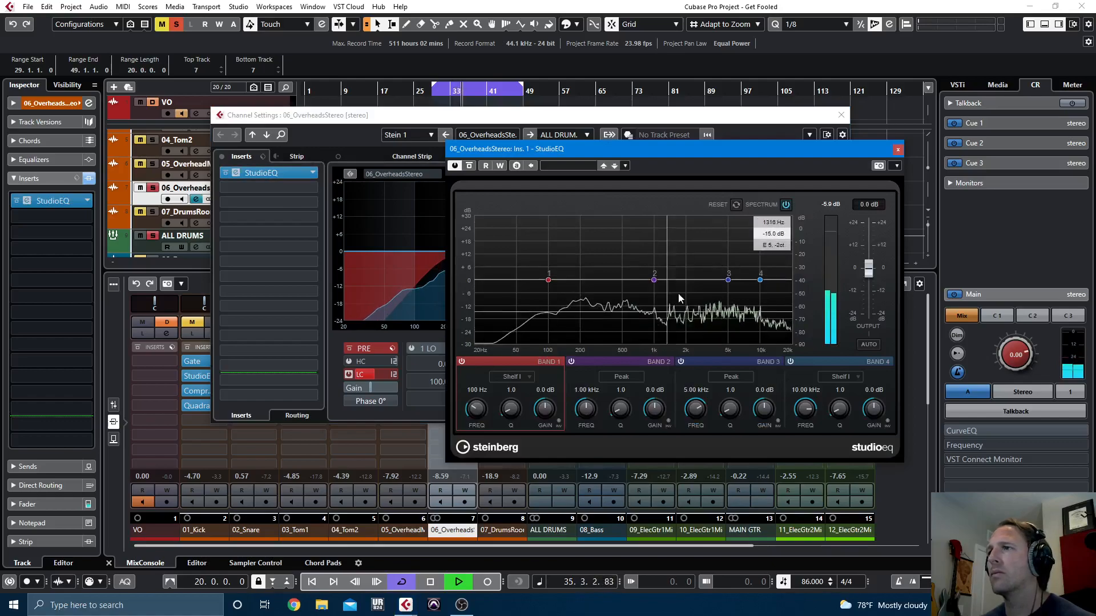
drag(654, 280, 626, 293)
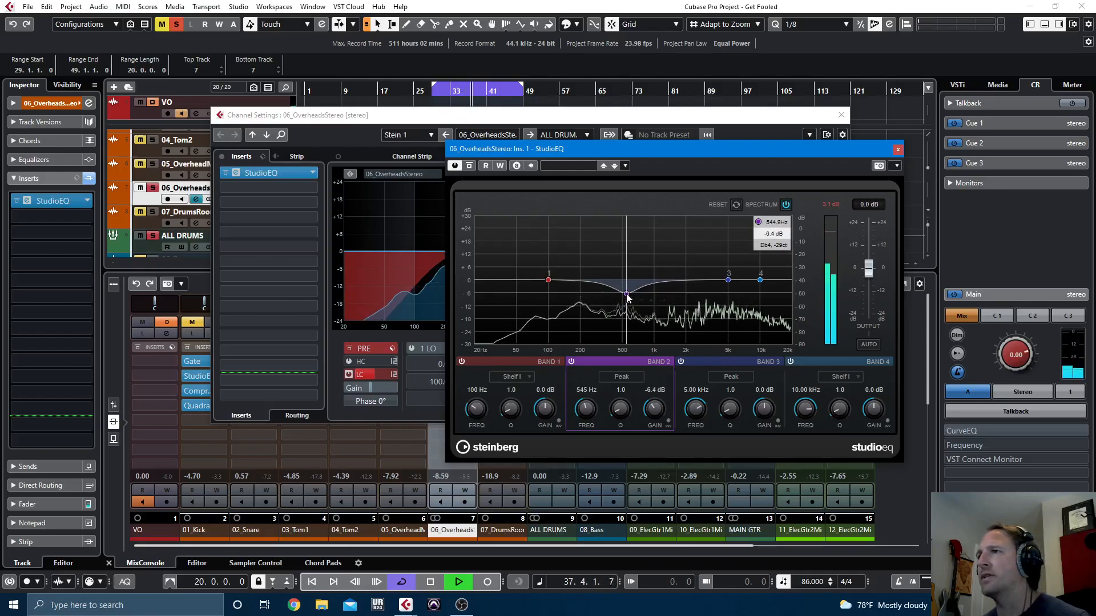
mouse_move(728, 279)
mouse_down()
mouse_move(742, 282)
mouse_move(758, 251)
mouse_move(773, 287)
mouse_move(744, 241)
mouse_move(747, 280)
mouse_up()
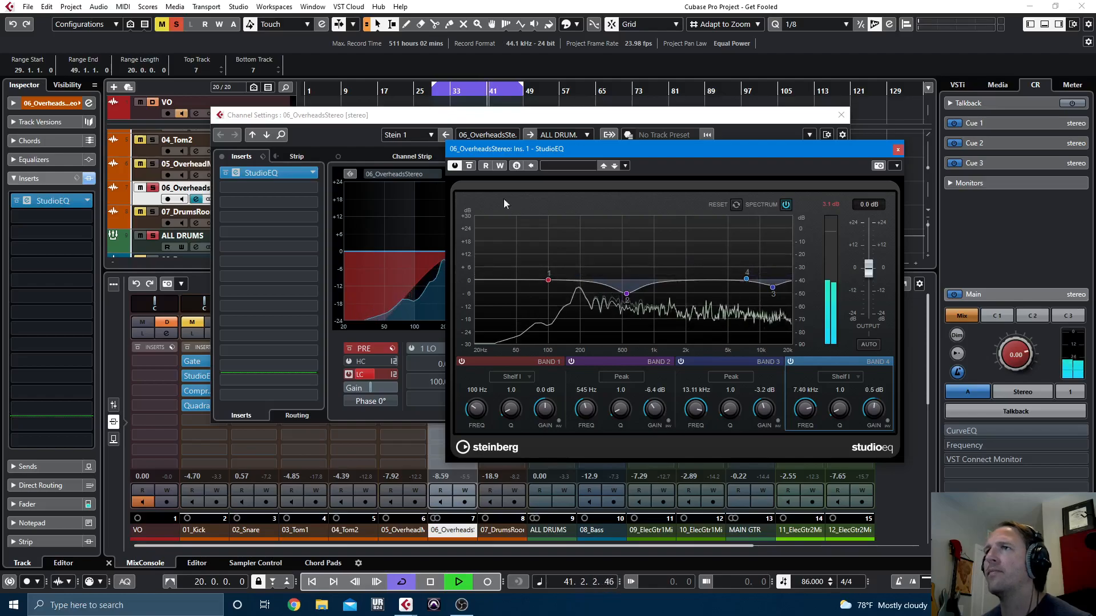
click(469, 166)
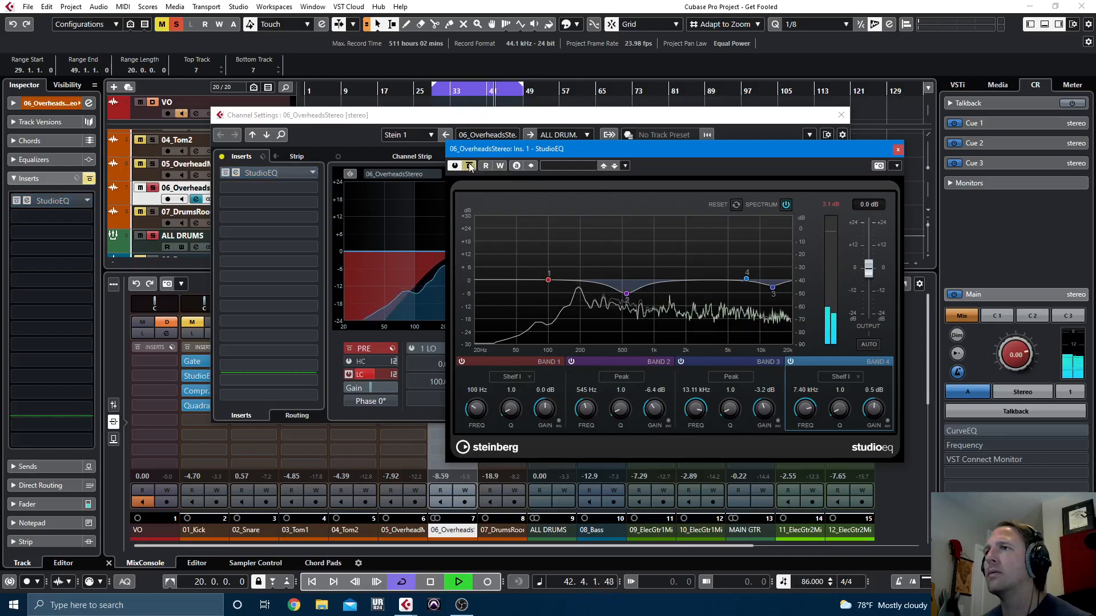
click(469, 166)
Change StudioEQ band 4 to a Peak filter at 5.63 kHz with Q 1.6 and gain -2.1 dB
mouse_move(746, 280)
mouse_down()
mouse_move(747, 253)
mouse_move(734, 260)
mouse_move(735, 290)
mouse_up()
click(841, 376)
click(845, 387)
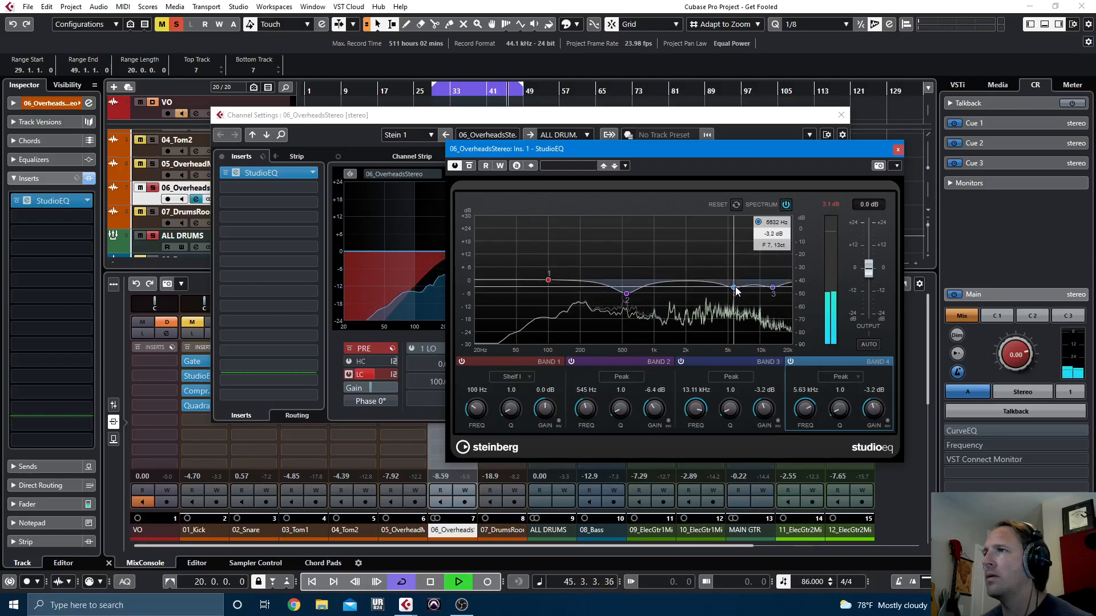
scroll(735, 291, up, 5)
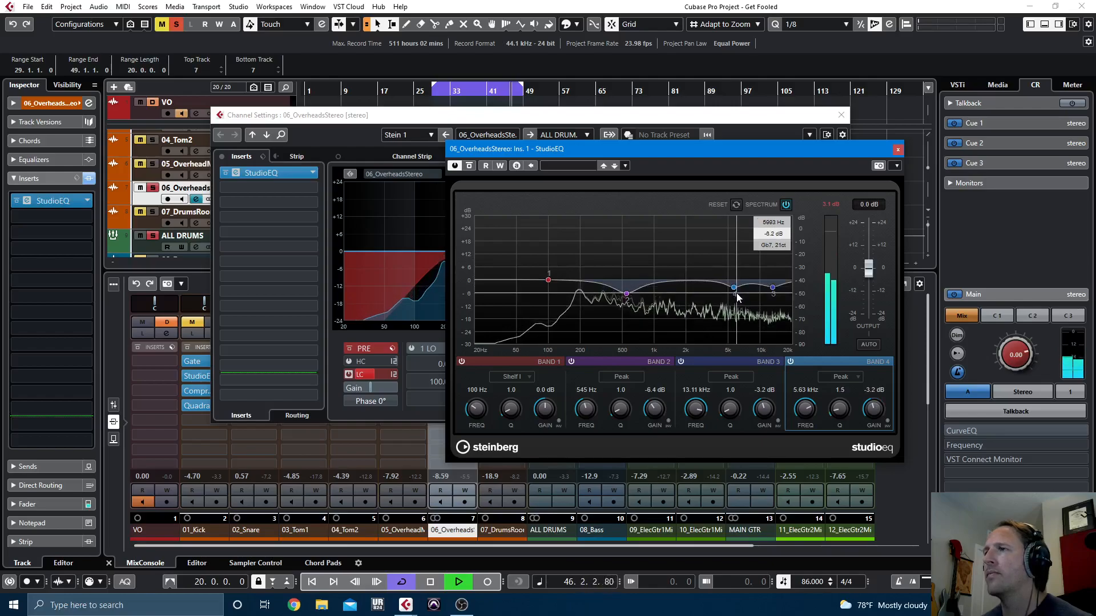
key(space)
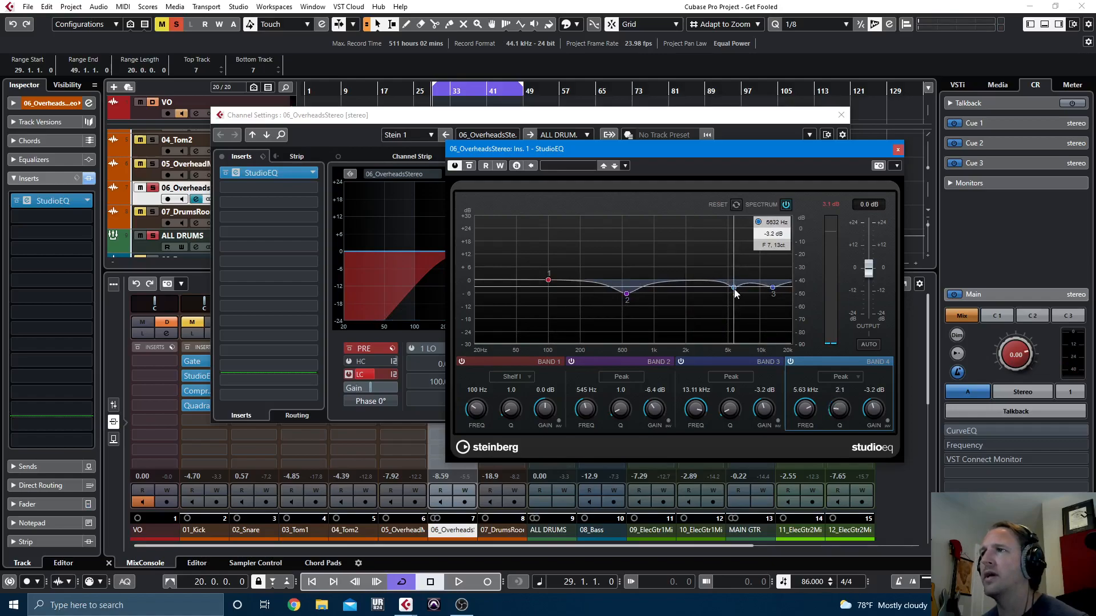
scroll(735, 288, up, 5)
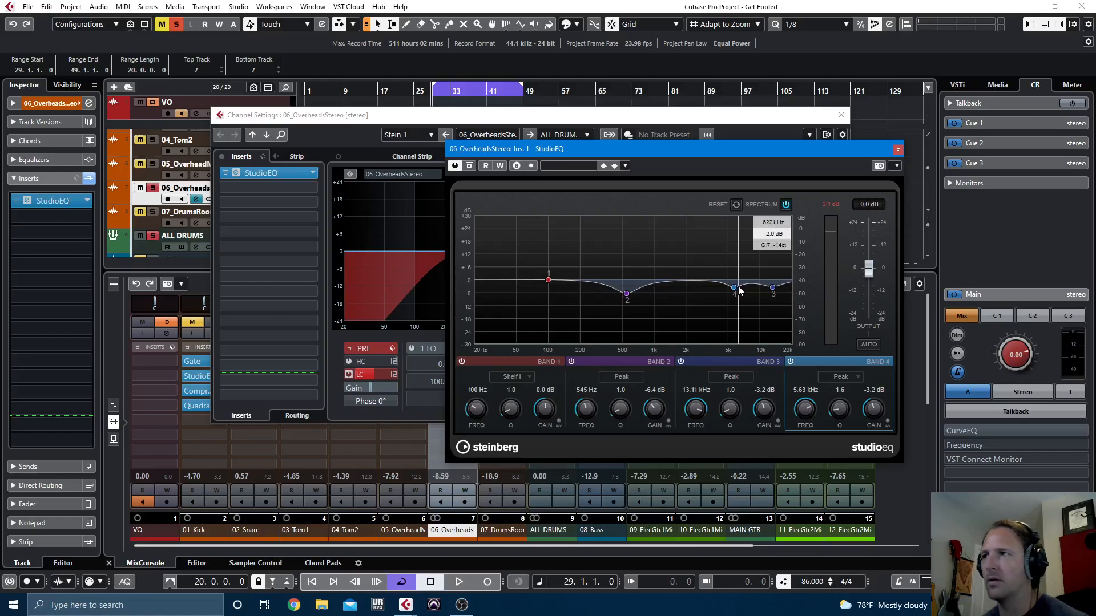
mouse_move(735, 291)
mouse_down()
mouse_move(735, 255)
mouse_move(735, 308)
mouse_move(737, 245)
mouse_move(752, 264)
mouse_move(734, 251)
mouse_move(734, 285)
mouse_up()
Play the overheads with the StudioEQ bypassed and active for comparison, stop playback and close the plug-in
key(space)
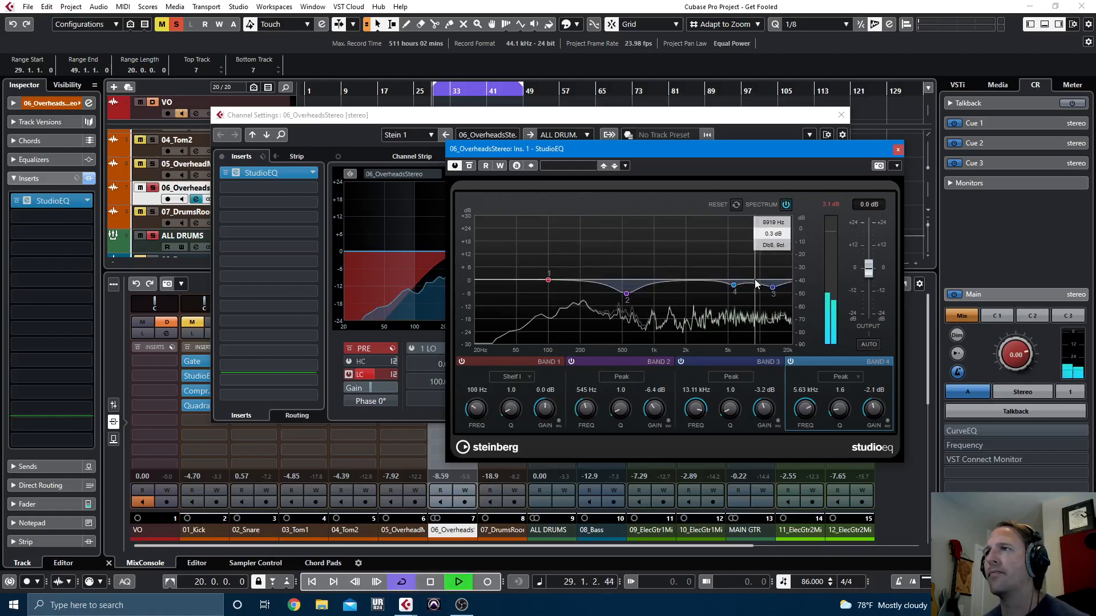
click(470, 166)
click(470, 166)
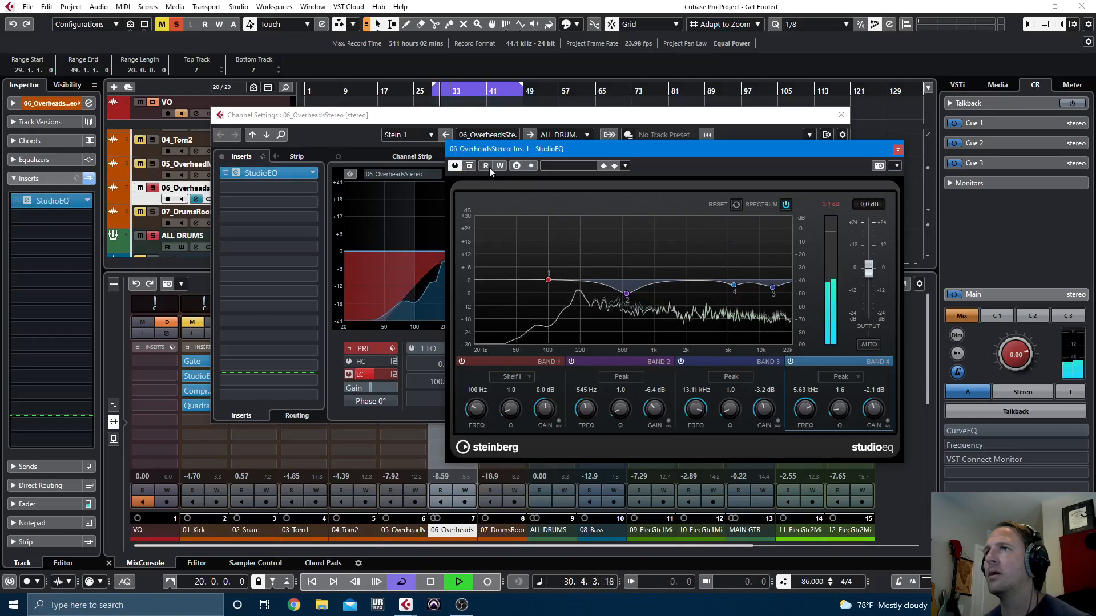
mouse_move(734, 285)
key(space)
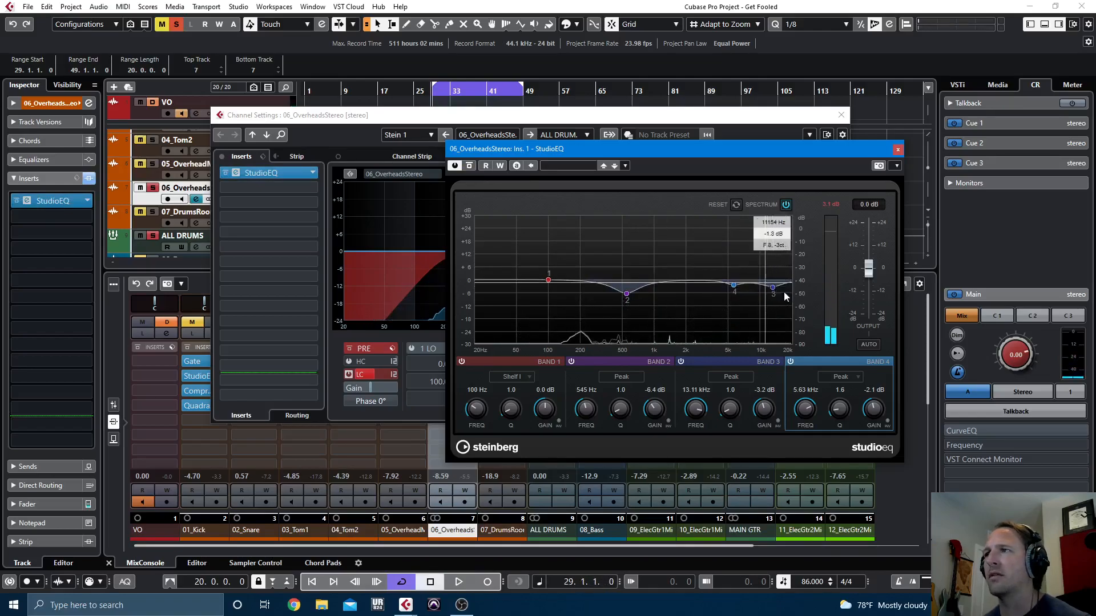
click(897, 151)
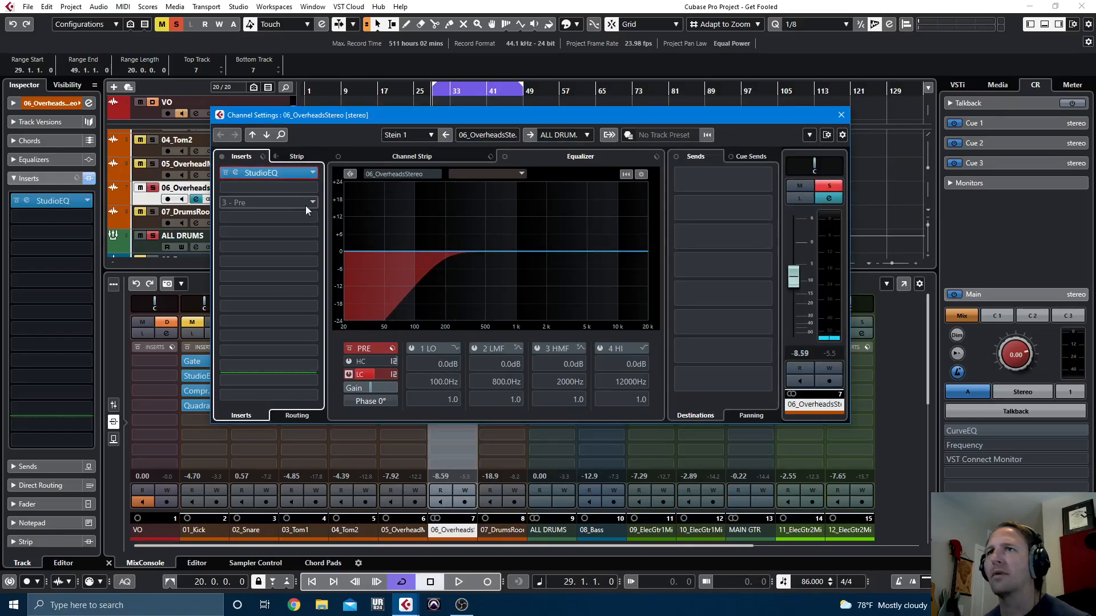
Load Compressor in the overheads' second insert slot with high ratio on, release 134 ms, analysis 0 % and manual make-up at 0.0 dB
click(269, 187)
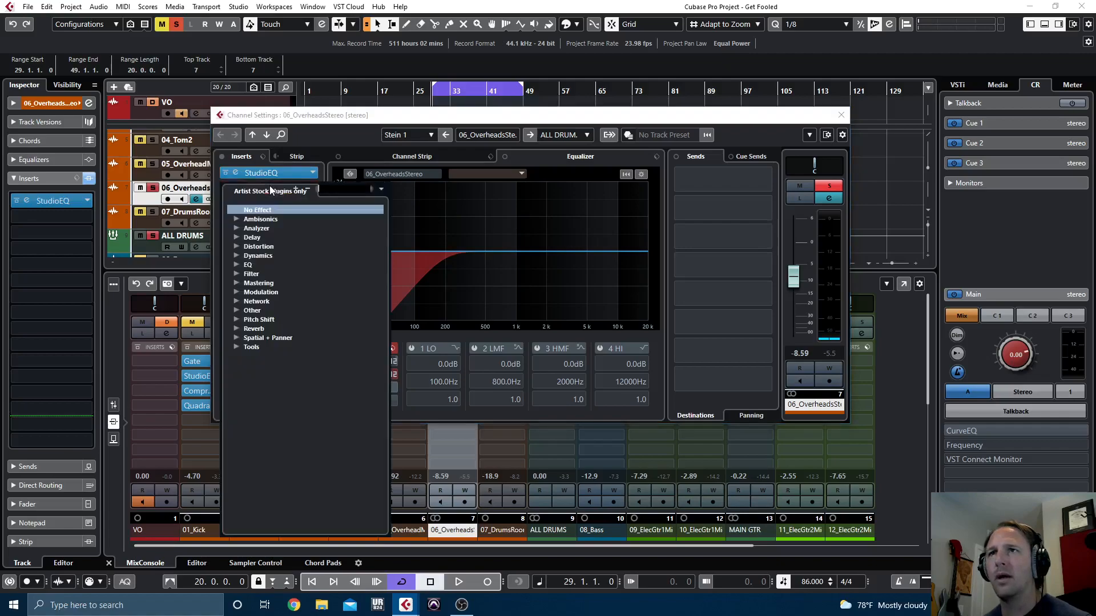
text(COM)
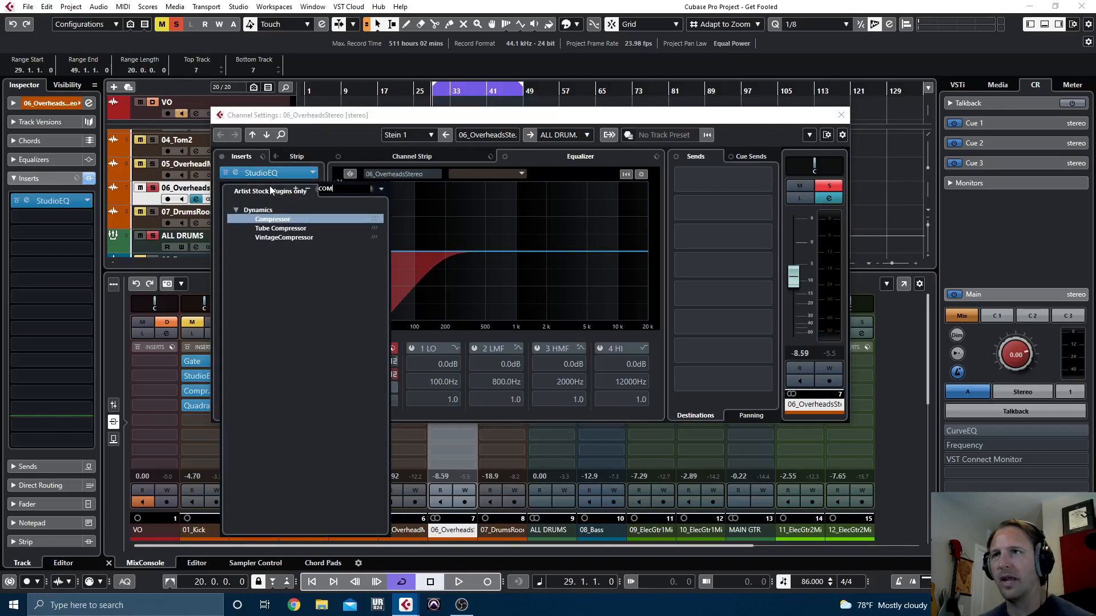
key(Return)
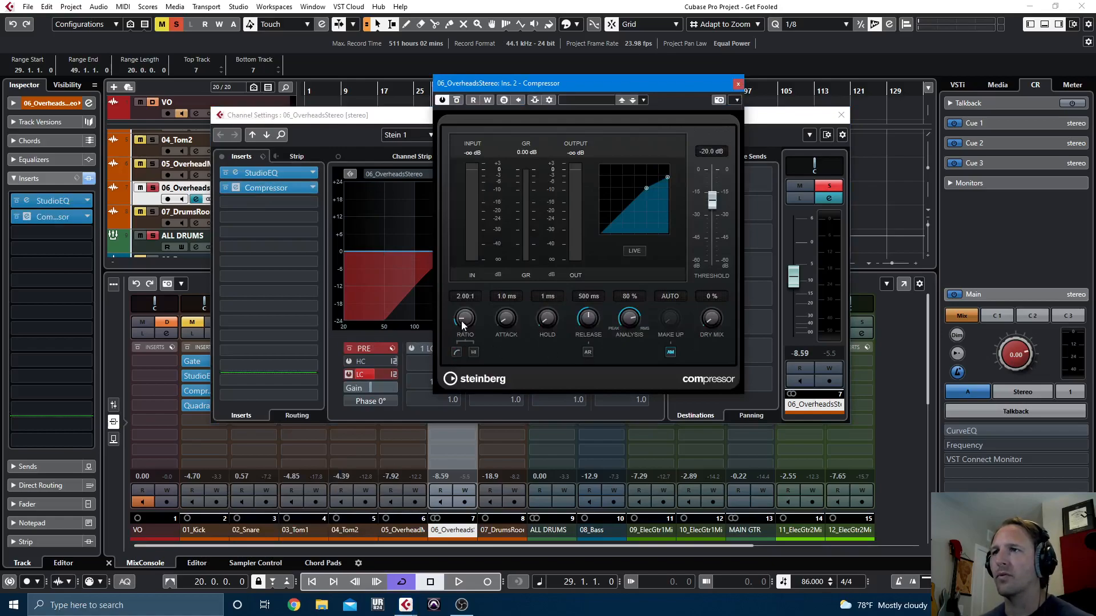
click(473, 352)
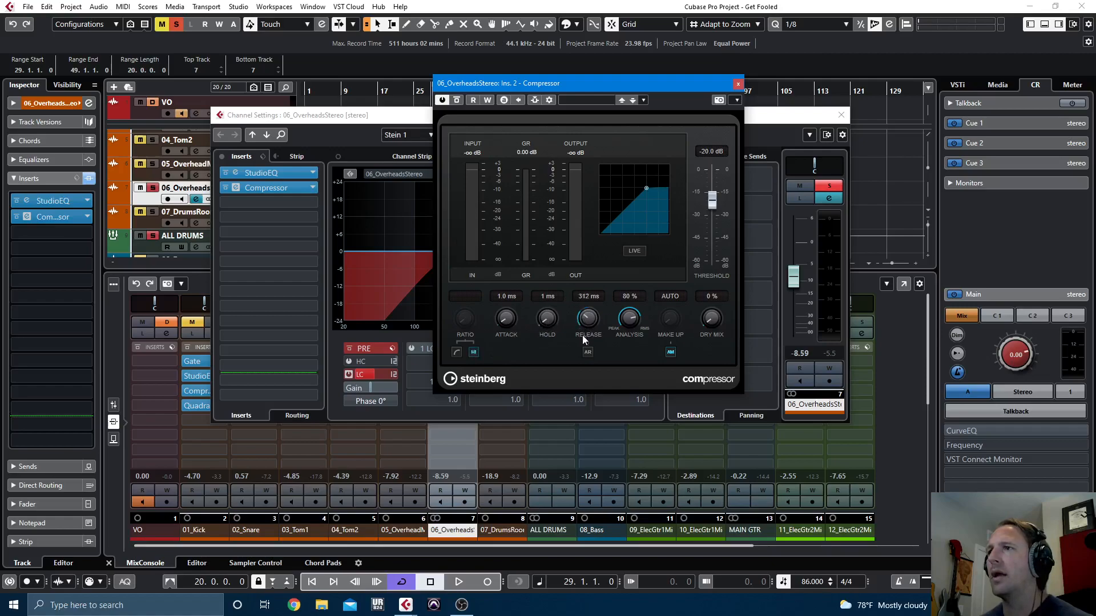
scroll(589, 323, down, 3)
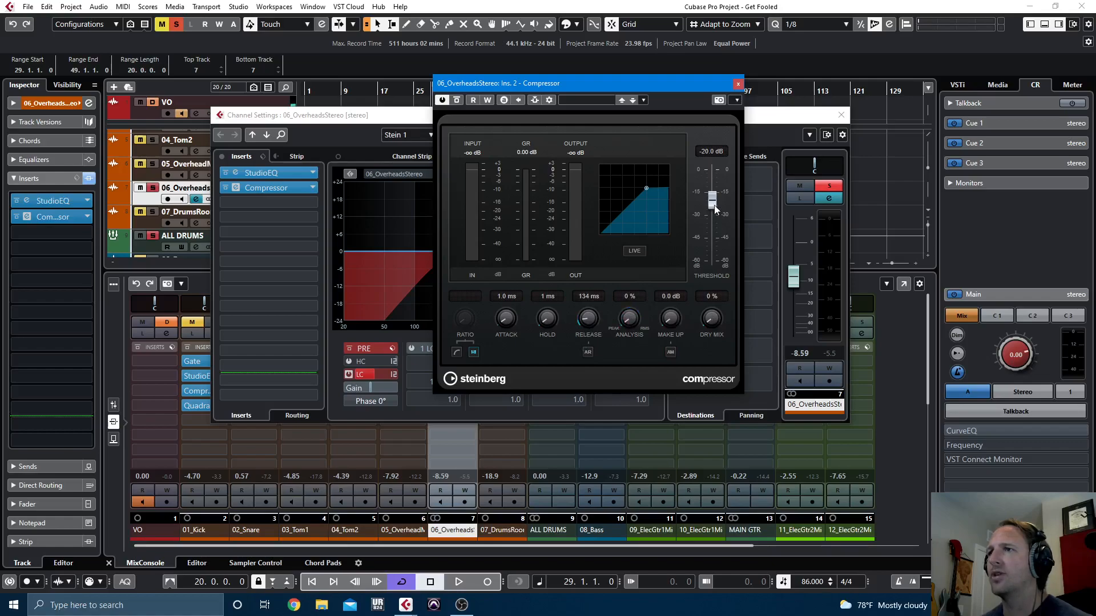
Set the overheads Compressor's threshold to about -20.2 dB and its release to 94 ms during playback
key(space)
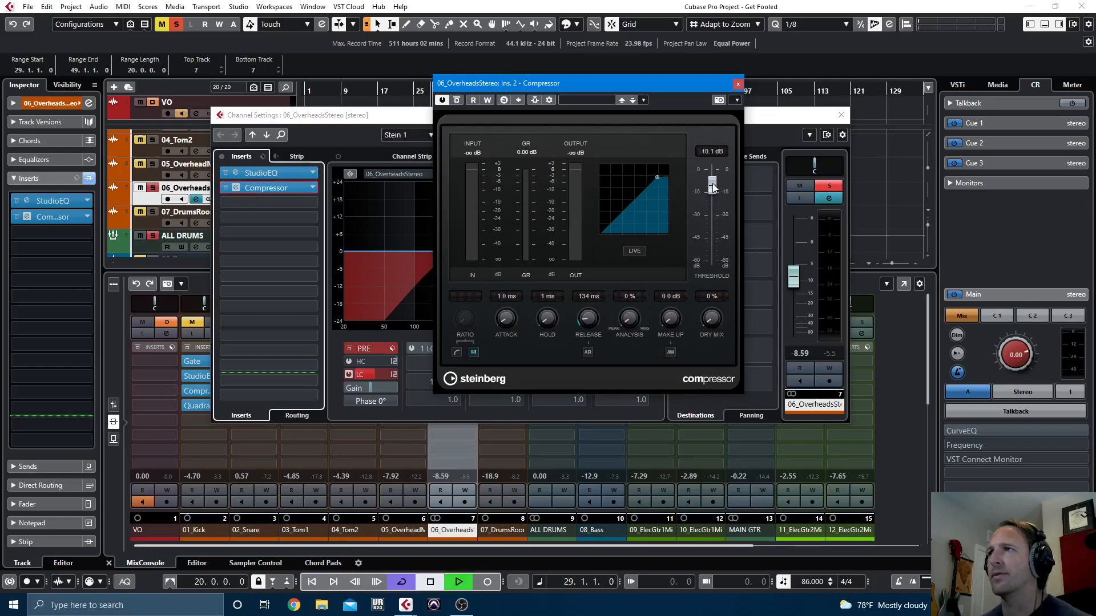
drag(713, 188, 712, 200)
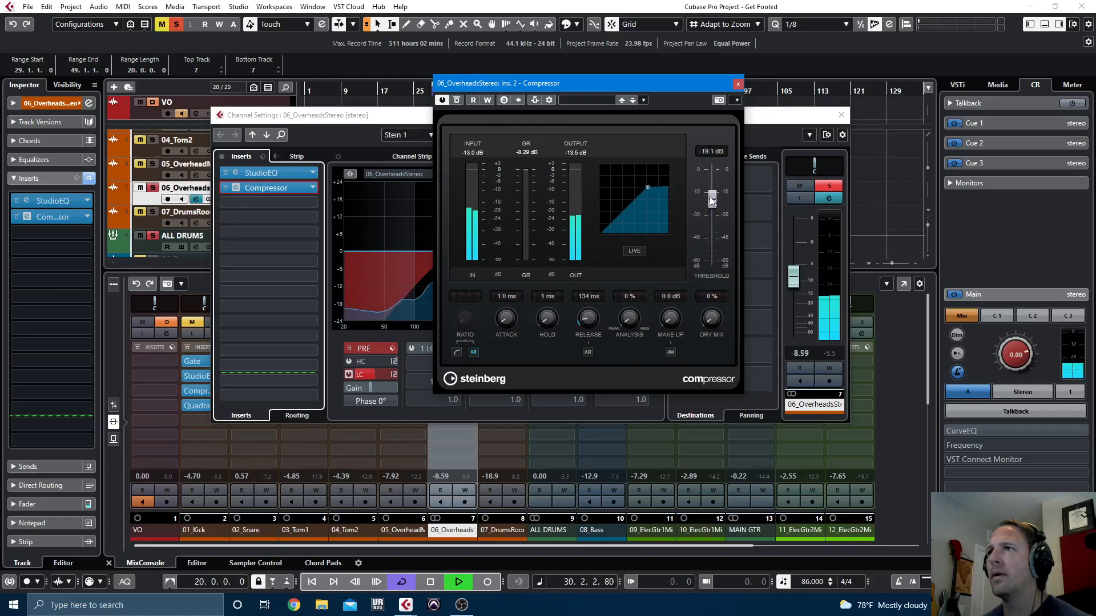
drag(585, 320, 585, 322)
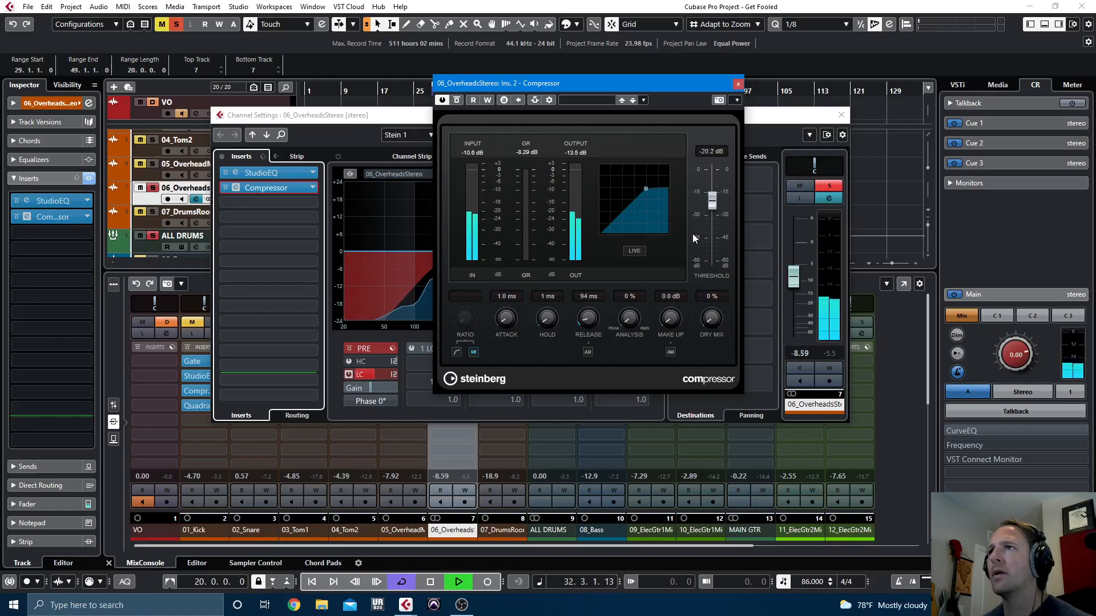
Compare the overheads Compressor bypassed and active, set its threshold to -20.0 dB, and close it
click(456, 100)
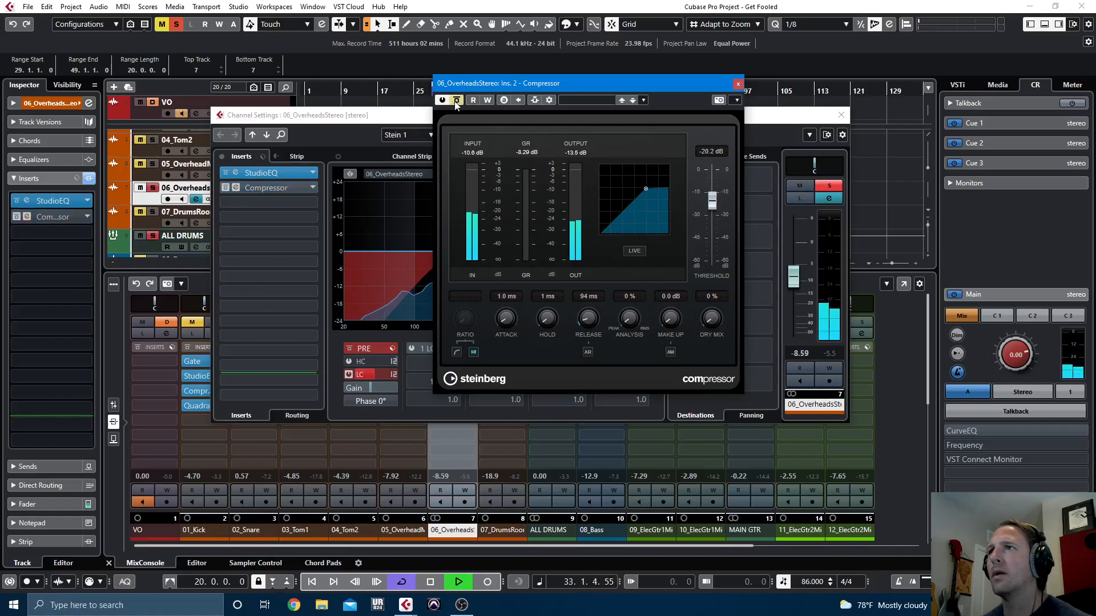
click(456, 101)
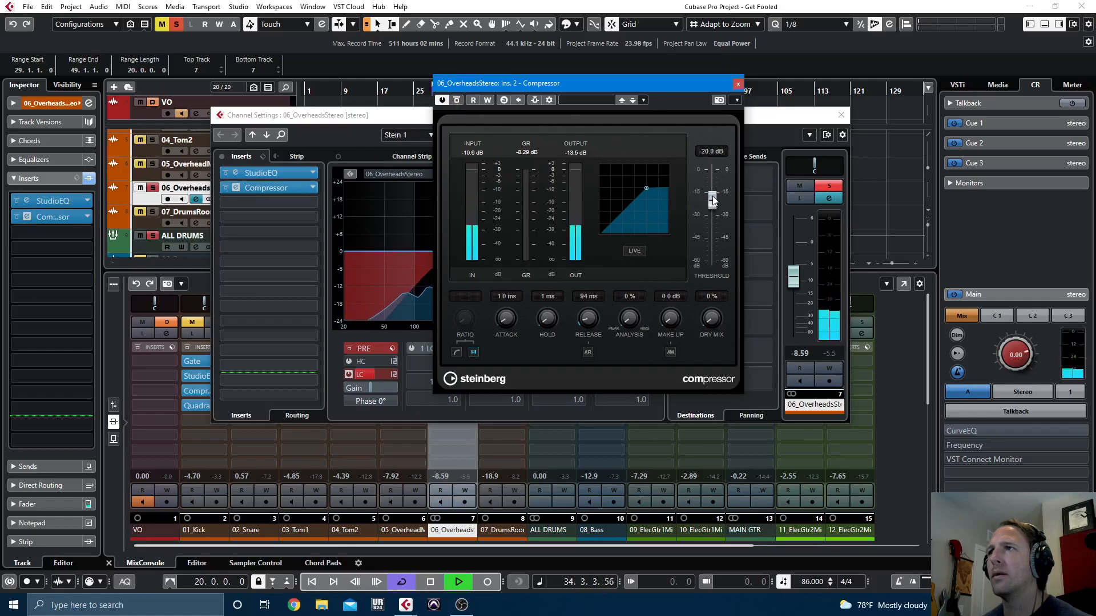
click(456, 101)
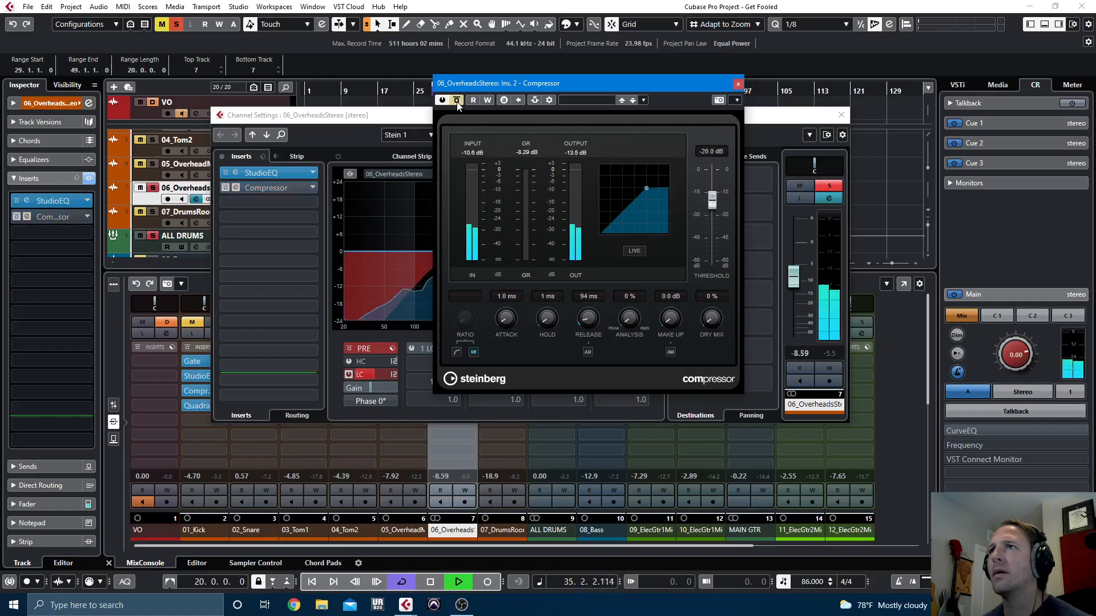
click(456, 101)
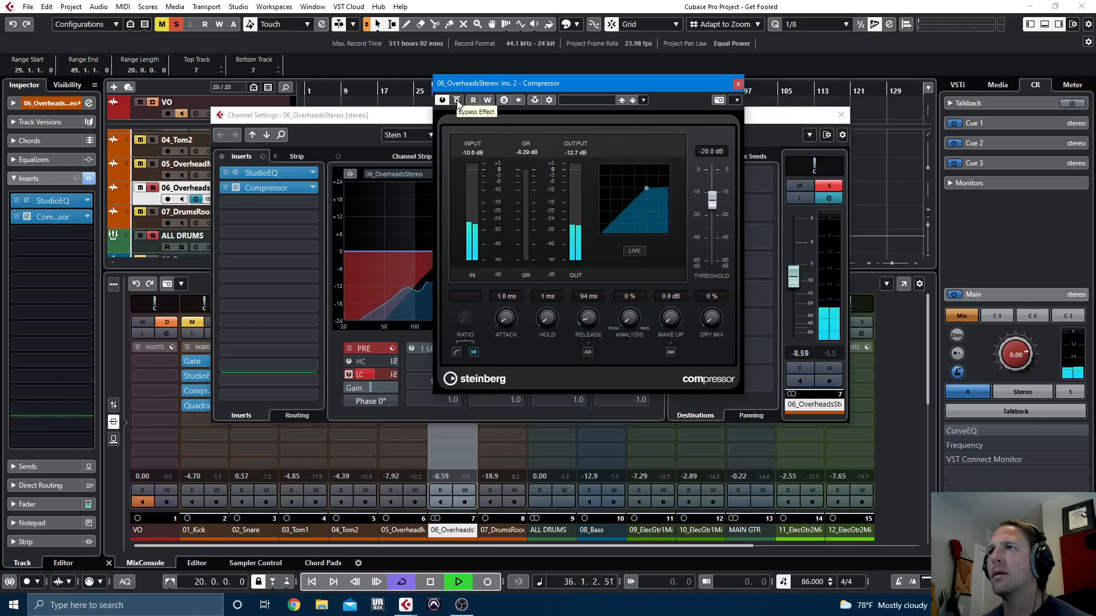
click(457, 101)
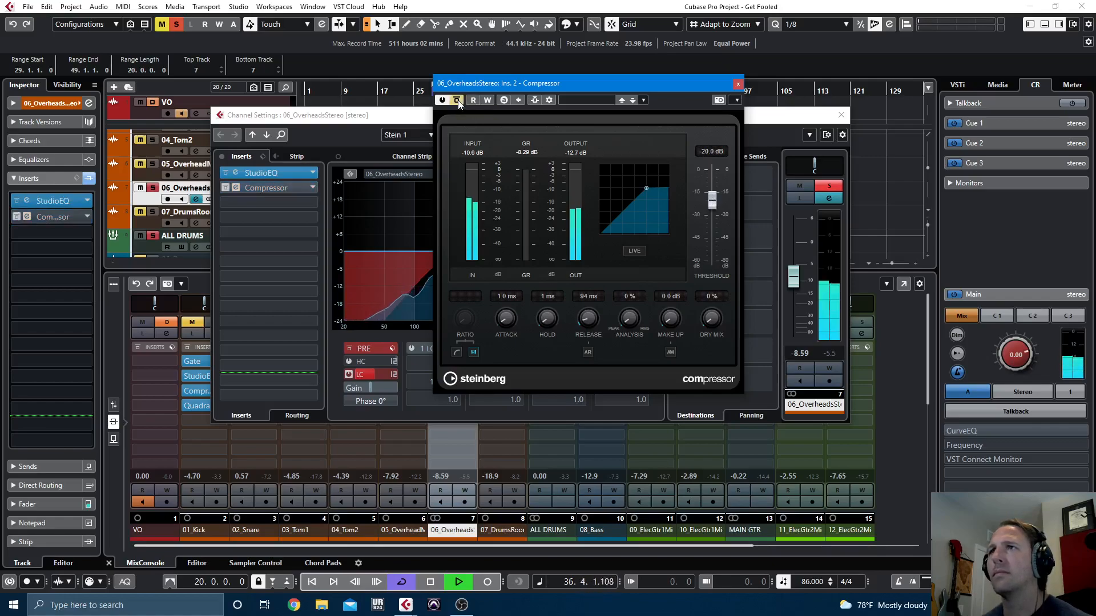
click(456, 101)
click(737, 83)
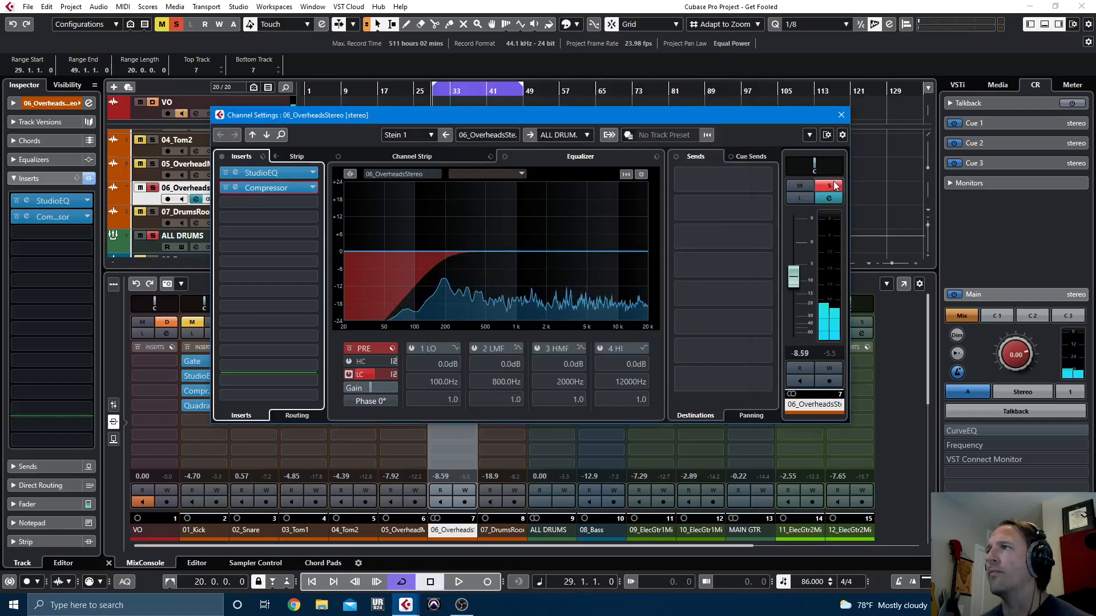
Load Quadrafuzz v2 in the overheads' third insert slot, switch it to single-band mode, set the tape drive to 2.4, and close it
click(275, 204)
text(qua)
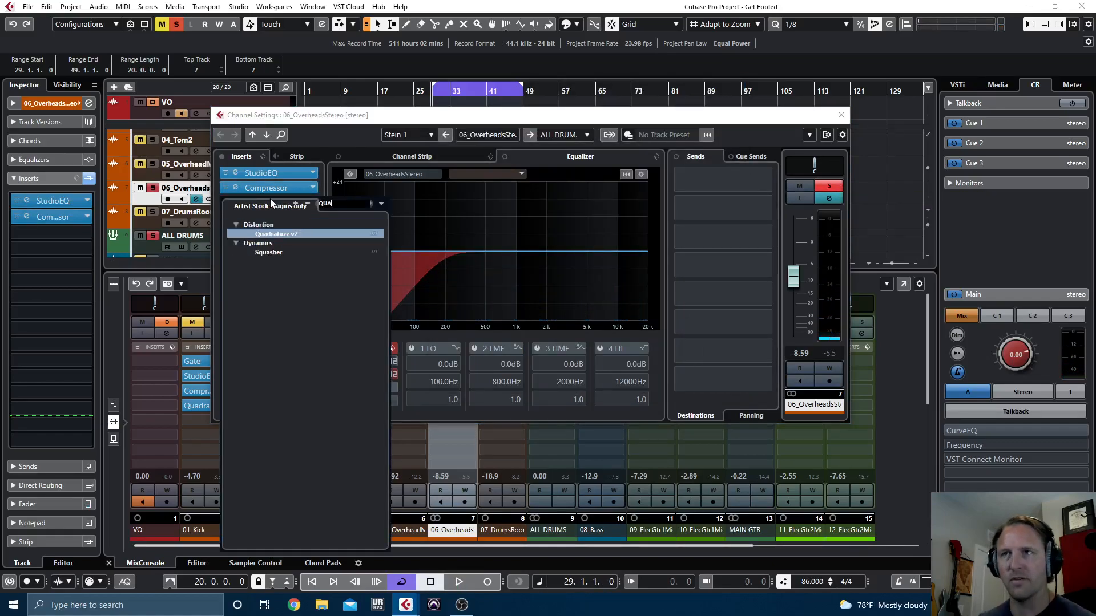
key(Return)
click(309, 174)
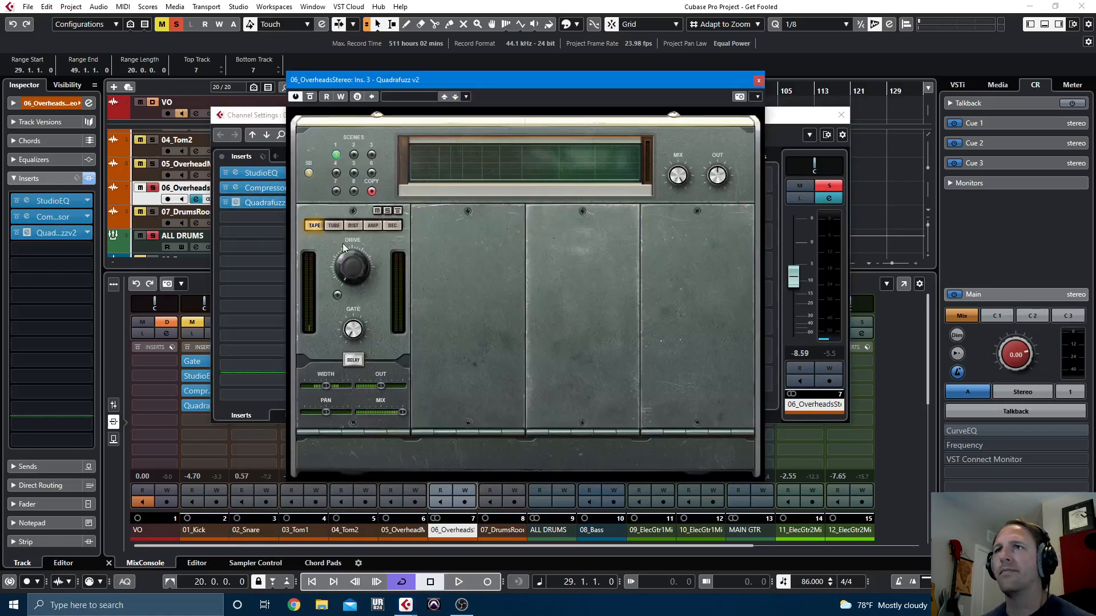
key(space)
mouse_move(354, 255)
mouse_down()
mouse_move(357, 235)
mouse_move(355, 246)
mouse_up()
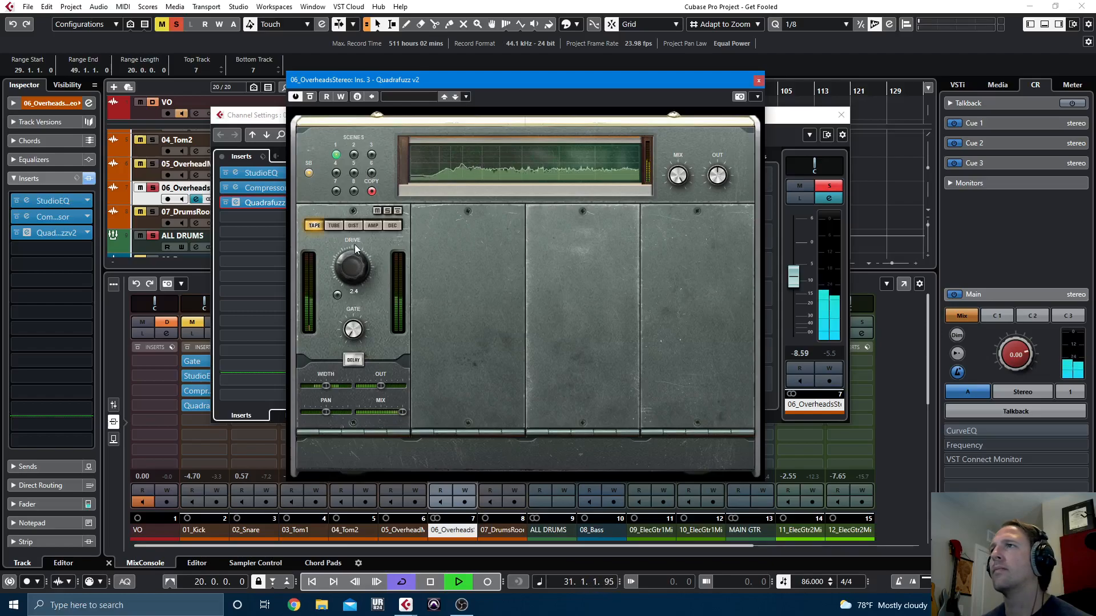
click(758, 80)
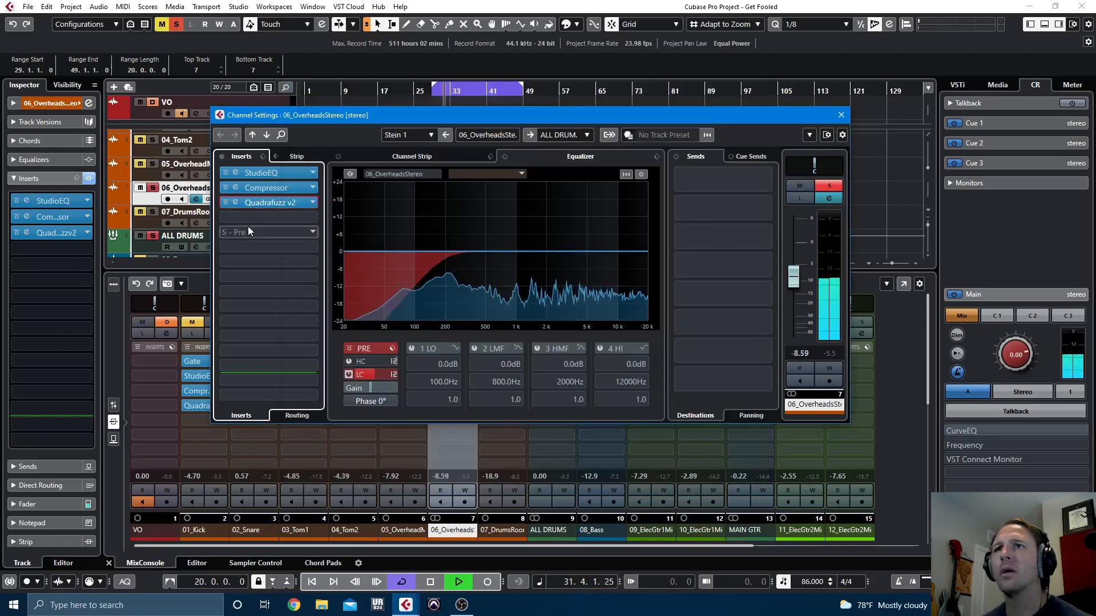
Load DeEsser in the overheads' fourth insert slot
click(269, 217)
text(deess)
key(Return)
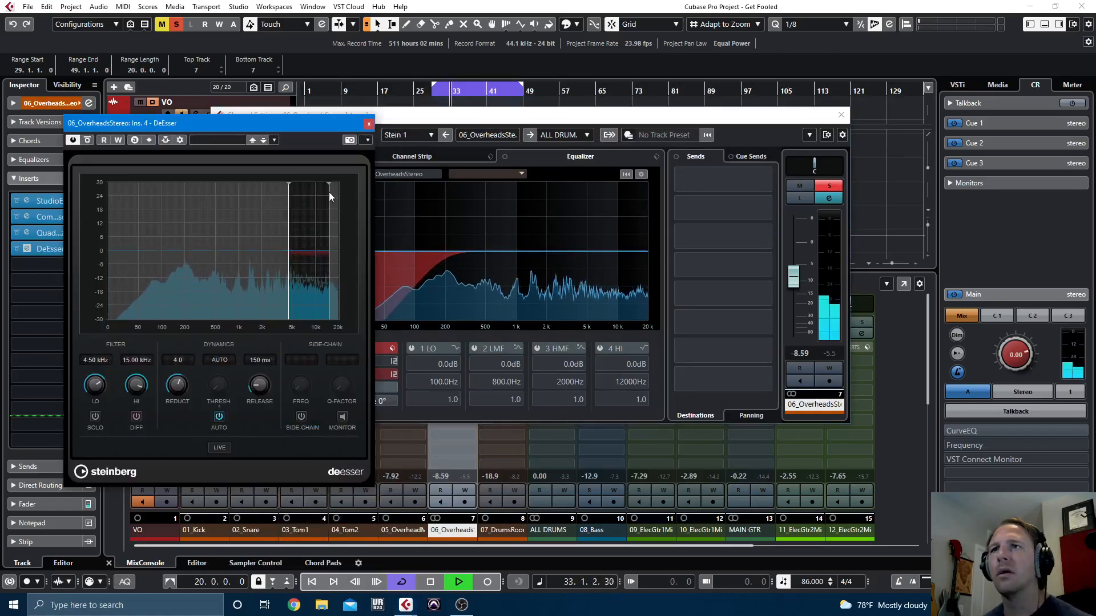
Turn off the DeEsser's automatic threshold, set the threshold to -32.0 dB, and set the filter range to 5.01–18.36 kHz
drag(329, 183, 358, 183)
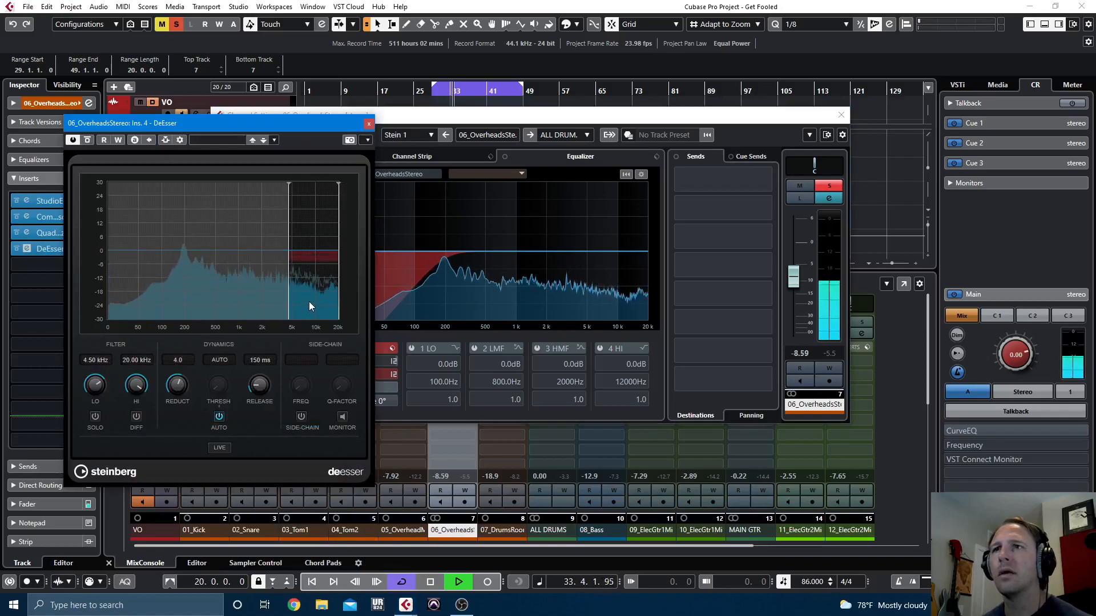
click(219, 416)
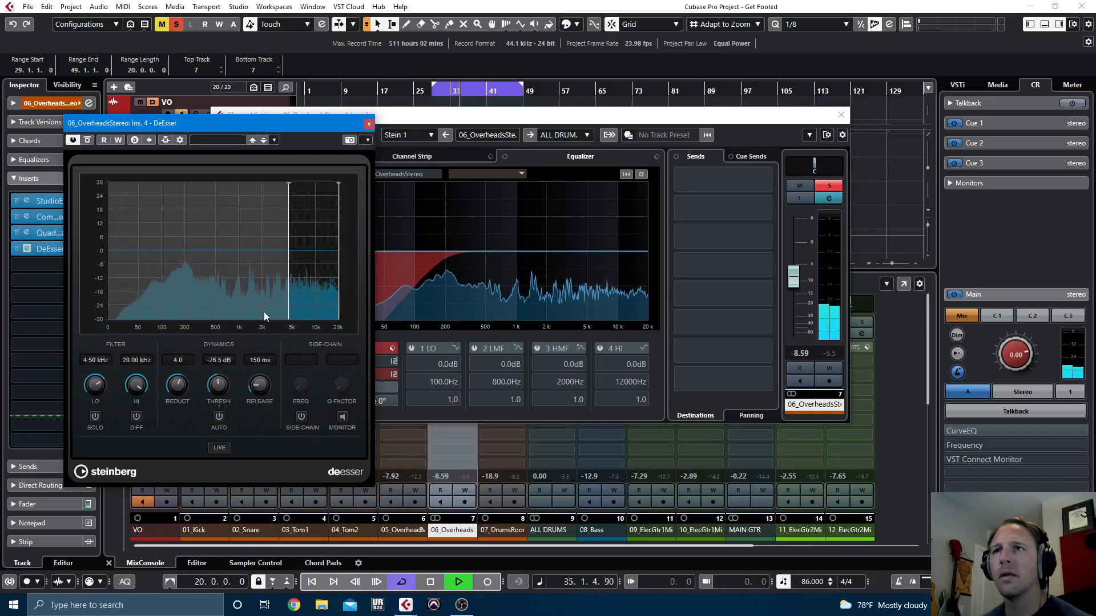
drag(287, 305, 335, 305)
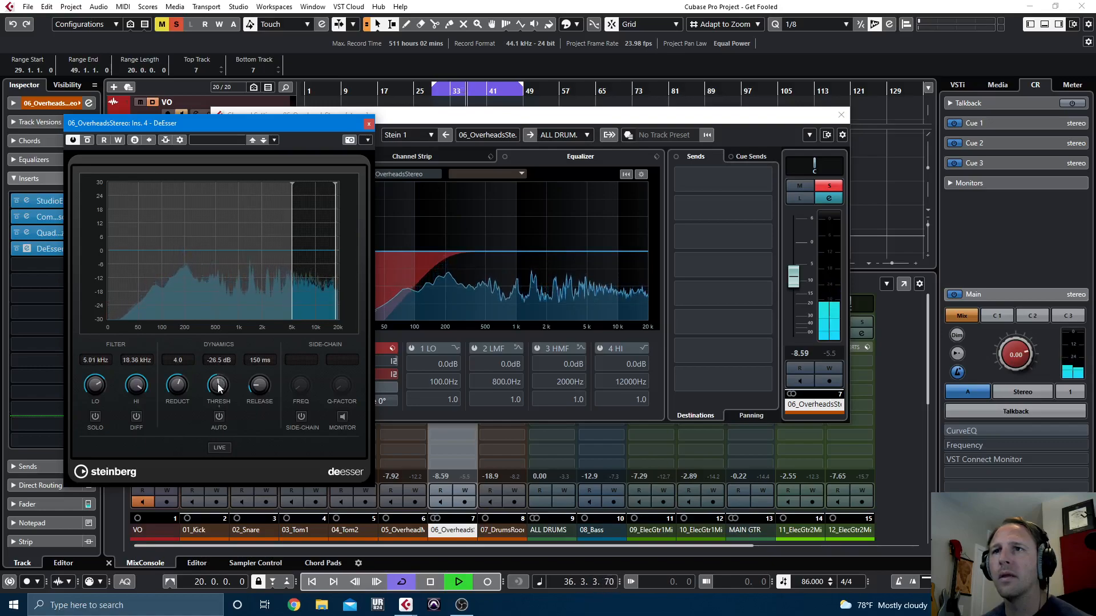
drag(218, 386, 215, 394)
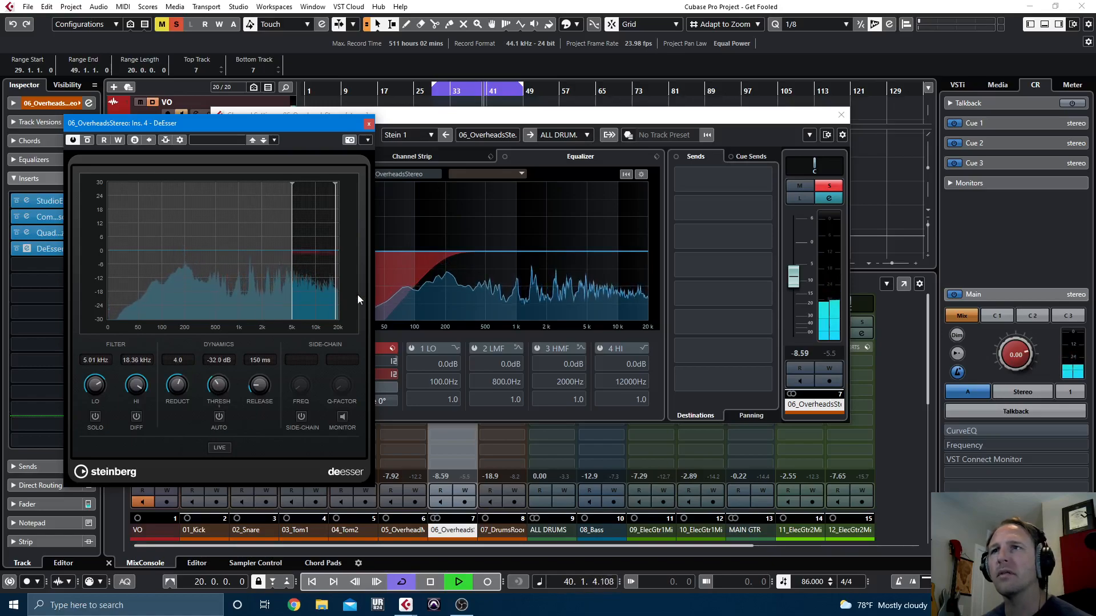
Set the DeEsser's threshold to -36.2 dB and move its filter range up to 10.44–20.00 kHz
drag(291, 293, 307, 294)
mouse_move(219, 385)
mouse_down()
mouse_move(221, 430)
mouse_move(220, 384)
mouse_move(218, 393)
mouse_up()
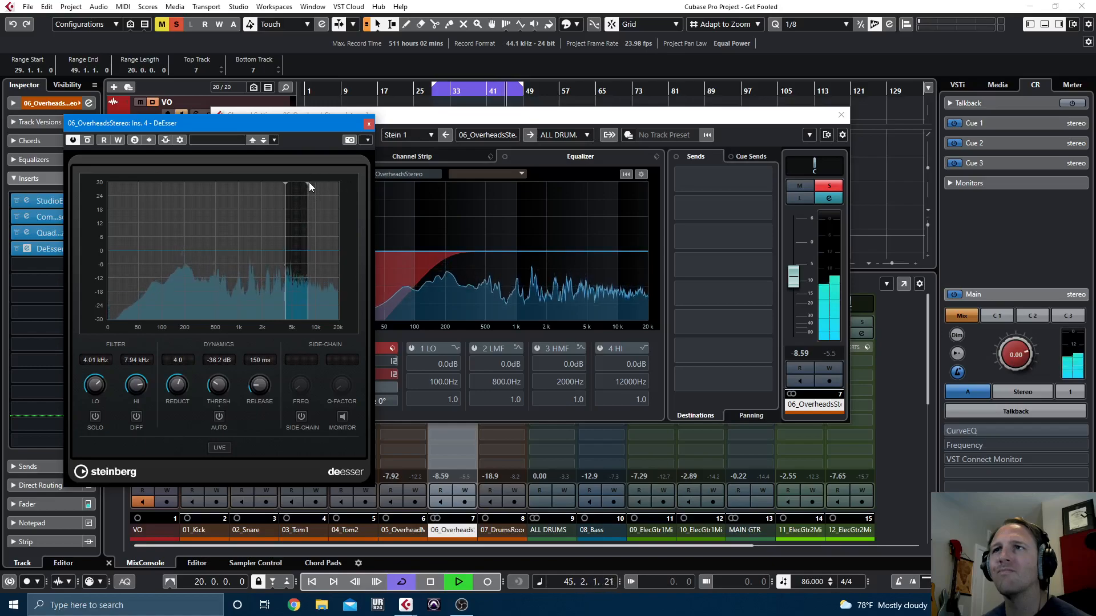
drag(307, 231, 367, 243)
drag(284, 279, 317, 282)
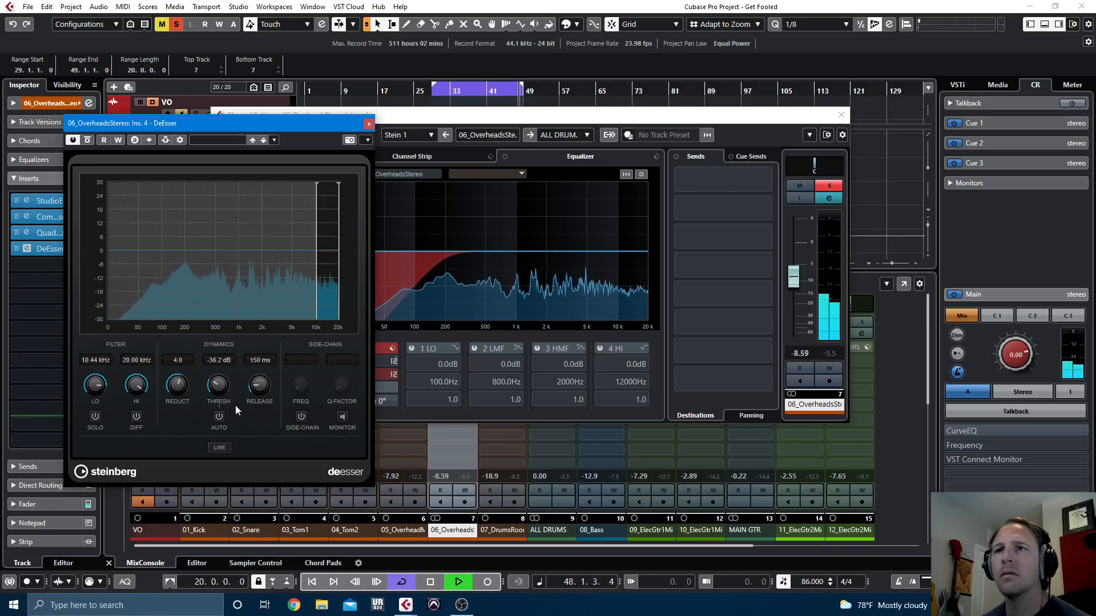
Audition the DeEsser's filter band in solo during playback, set its low frequency to 6.36 kHz, and turn the band solo off
key(space)
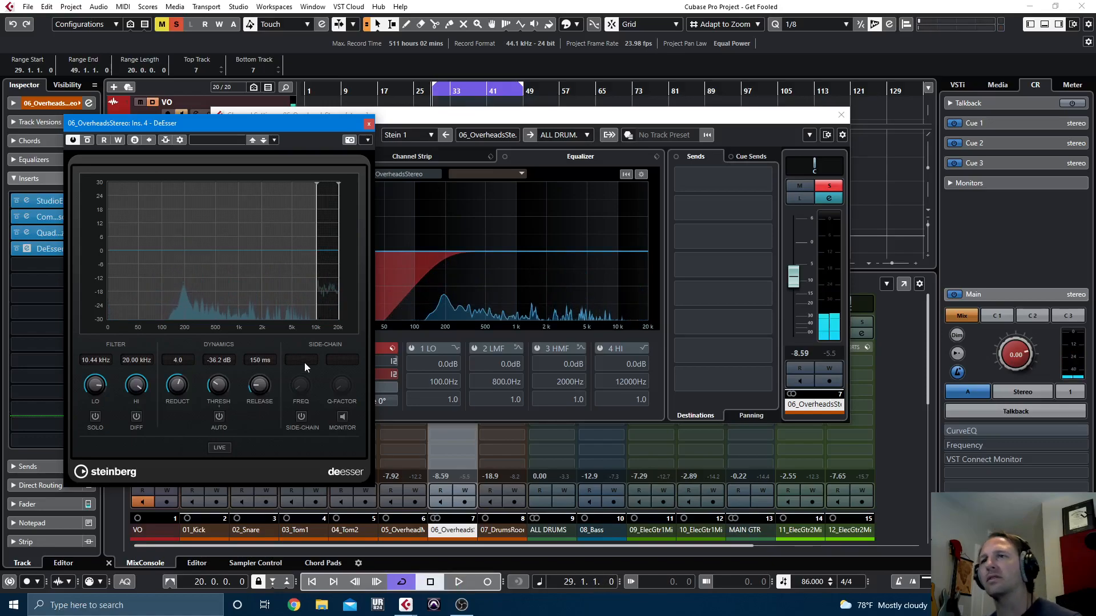
drag(316, 260, 320, 260)
key(space)
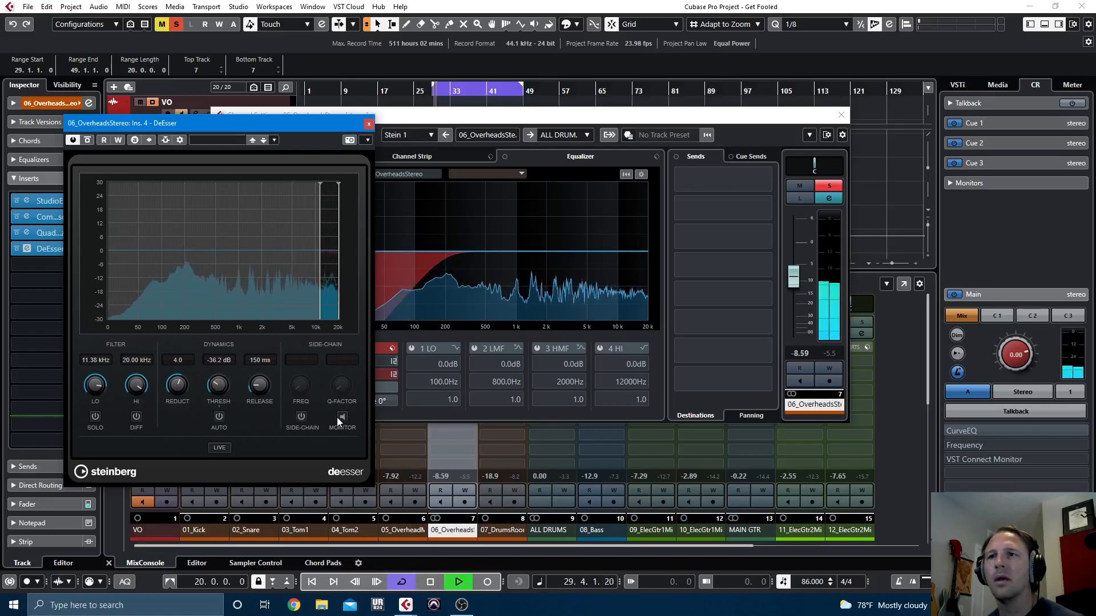
click(95, 418)
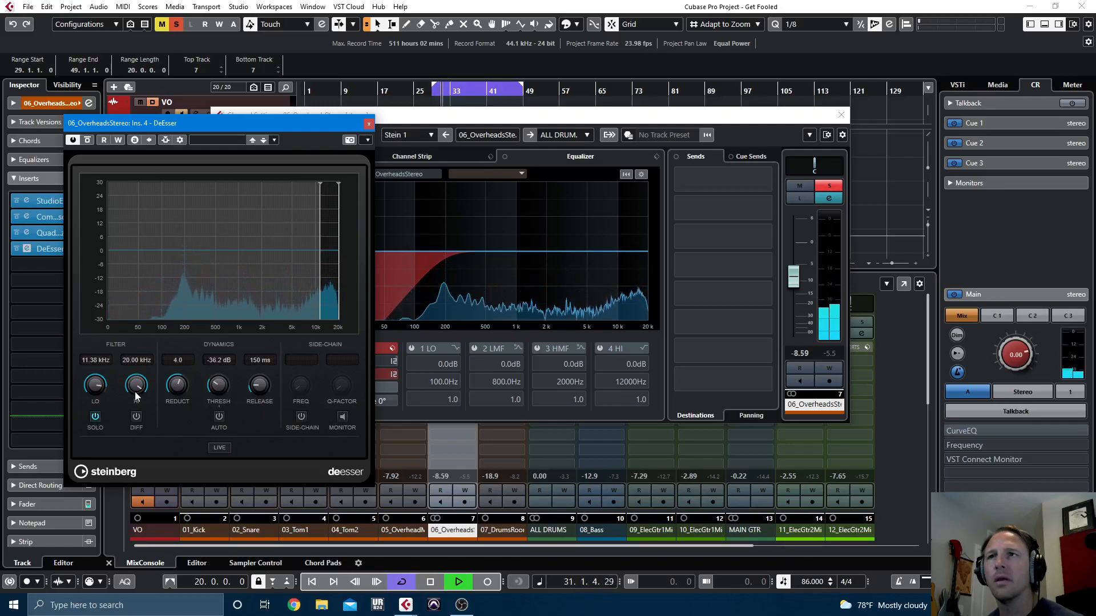
drag(319, 283, 300, 283)
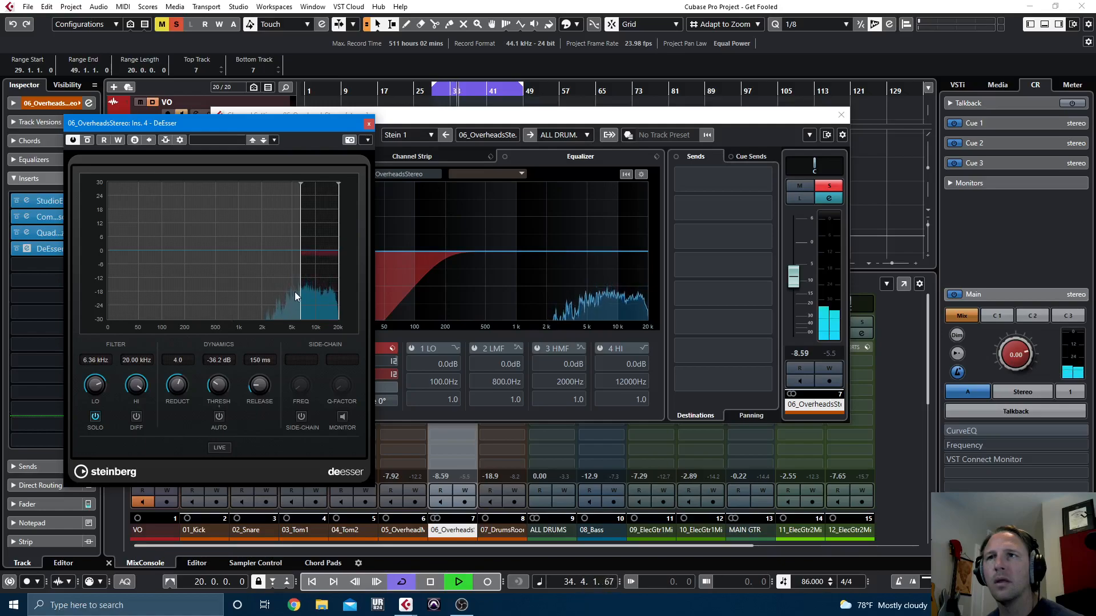
click(96, 416)
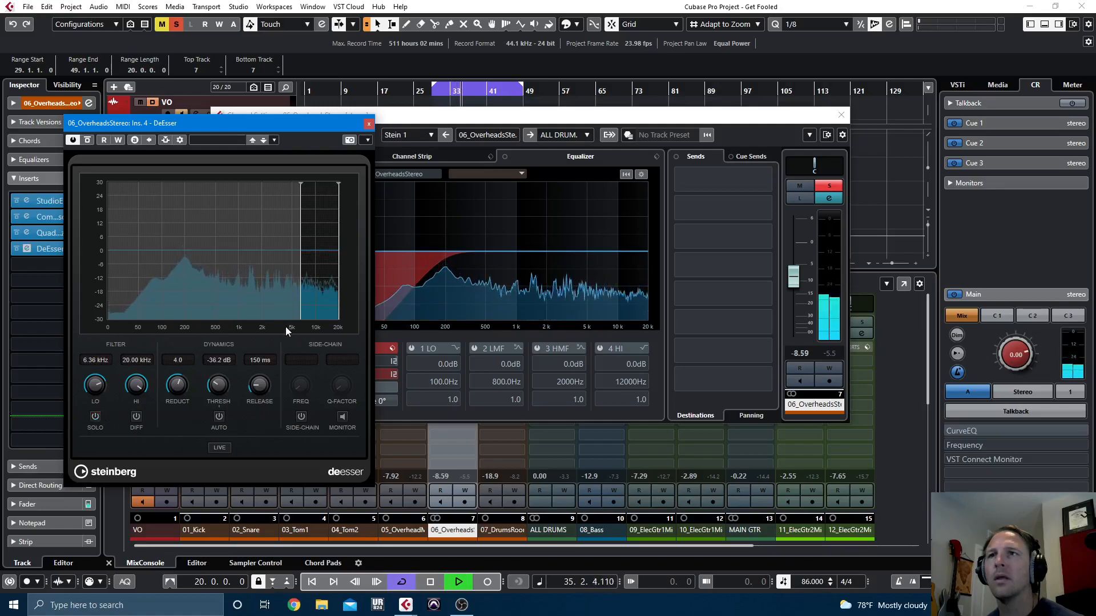
Compare the DeEsser bypassed and active, set its threshold to -34.3 dB, stop playback, and close the plug-in
click(86, 140)
click(86, 140)
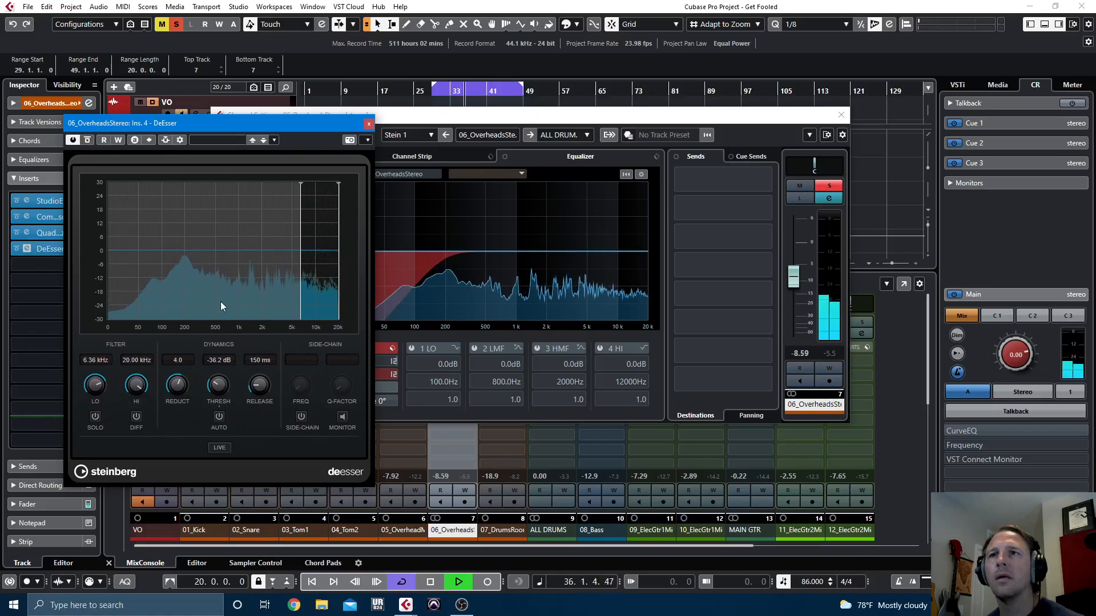
drag(219, 385, 232, 367)
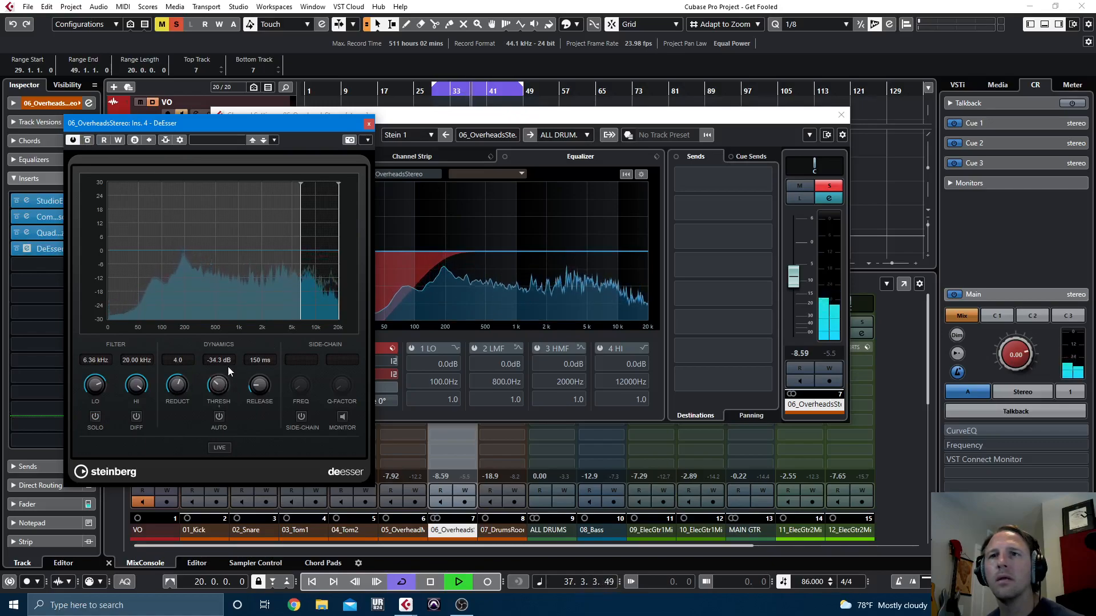
key(space)
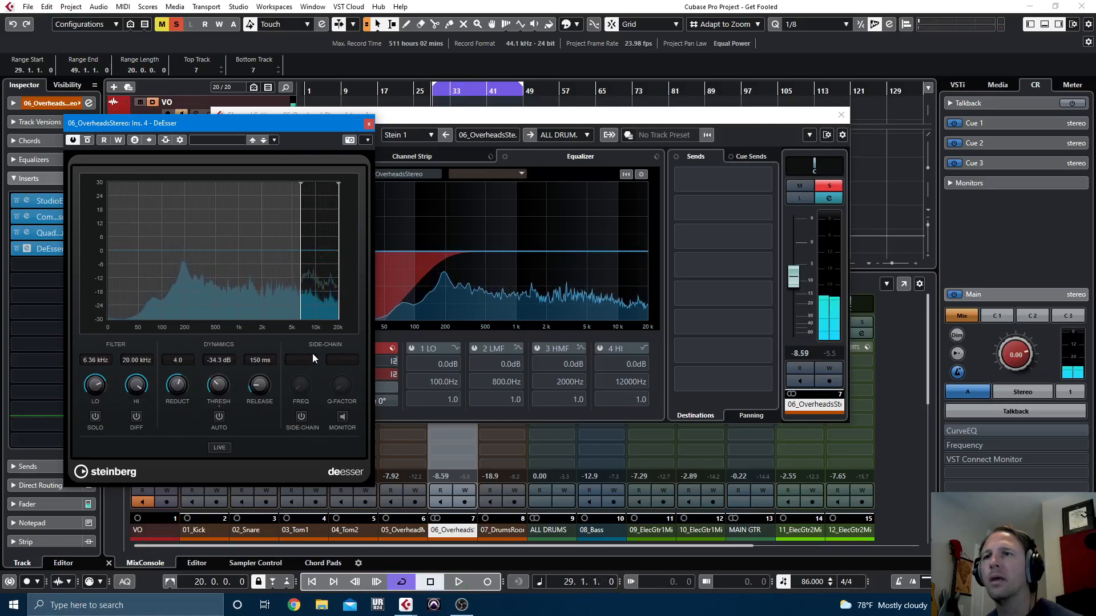
click(368, 124)
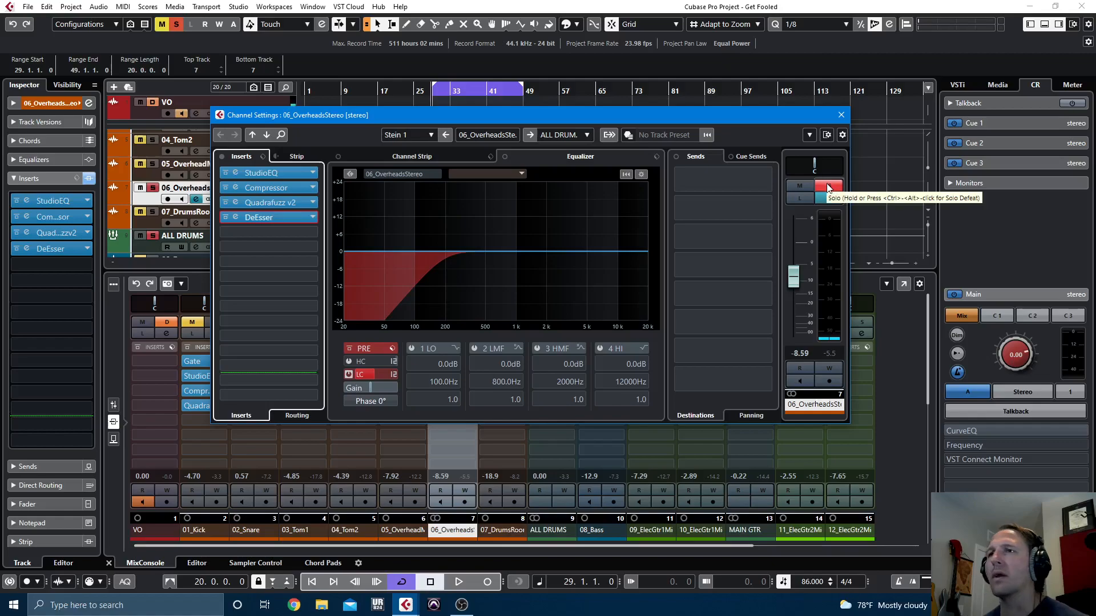
Unsolo the stereo overheads and compare all their inserts bypassed and active while the full mix plays
click(841, 115)
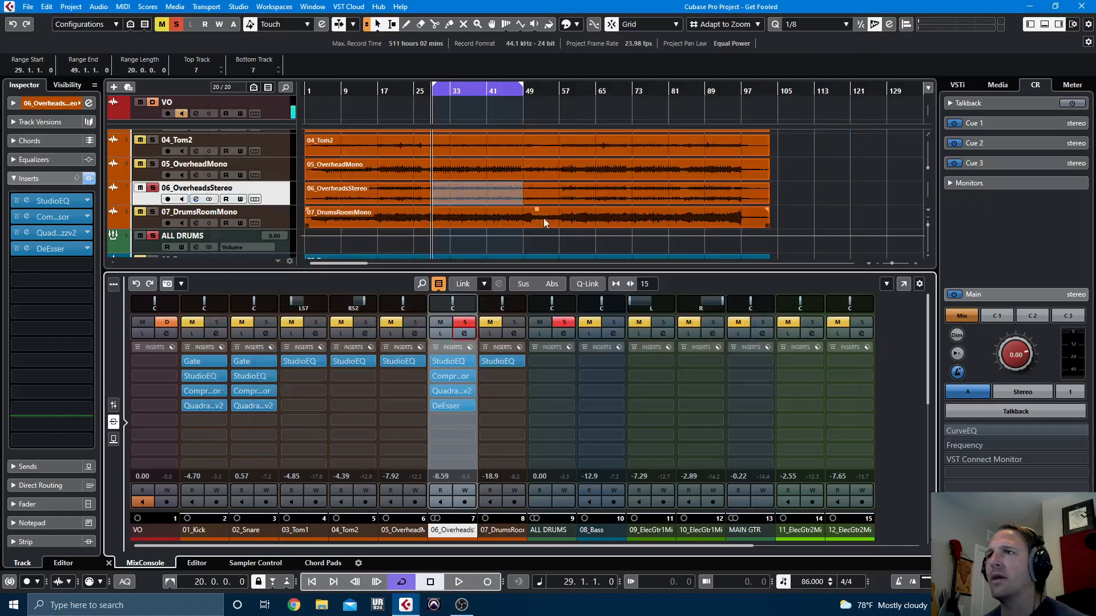
click(472, 323)
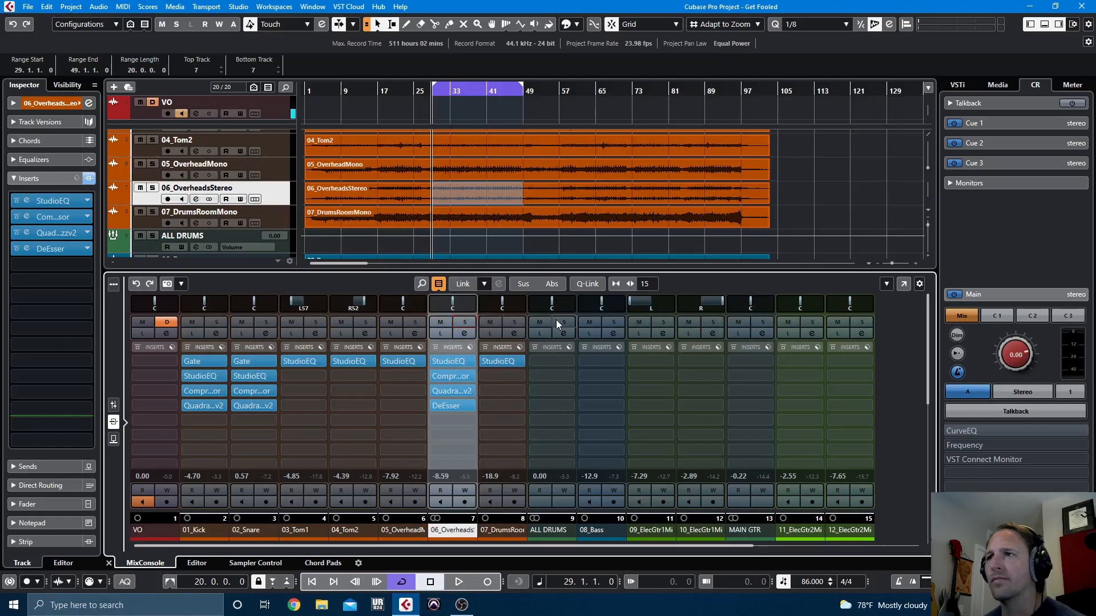
key(space)
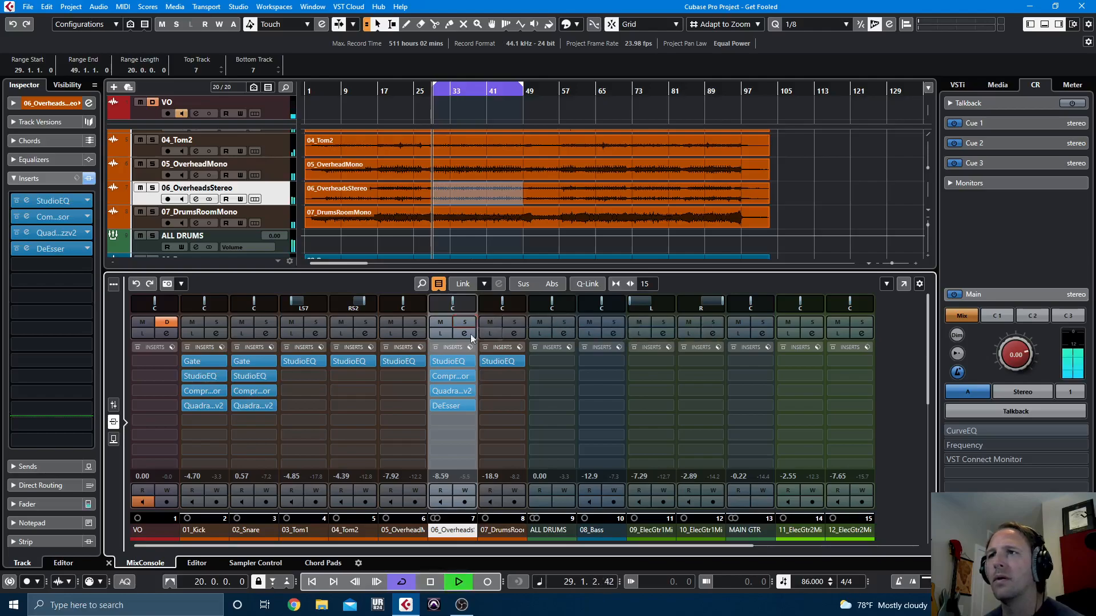
click(435, 347)
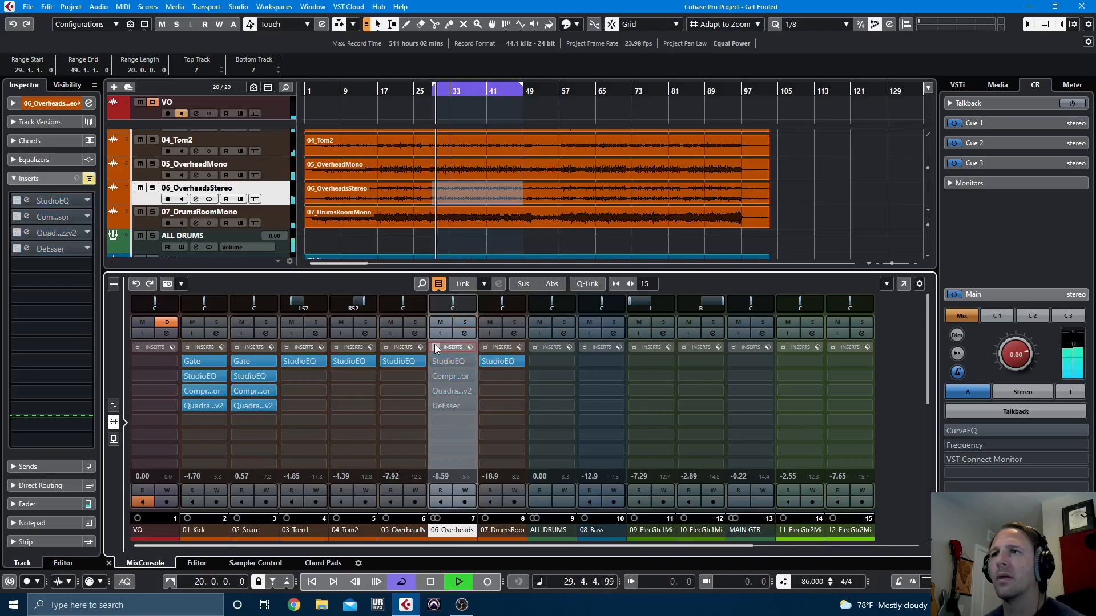
click(435, 346)
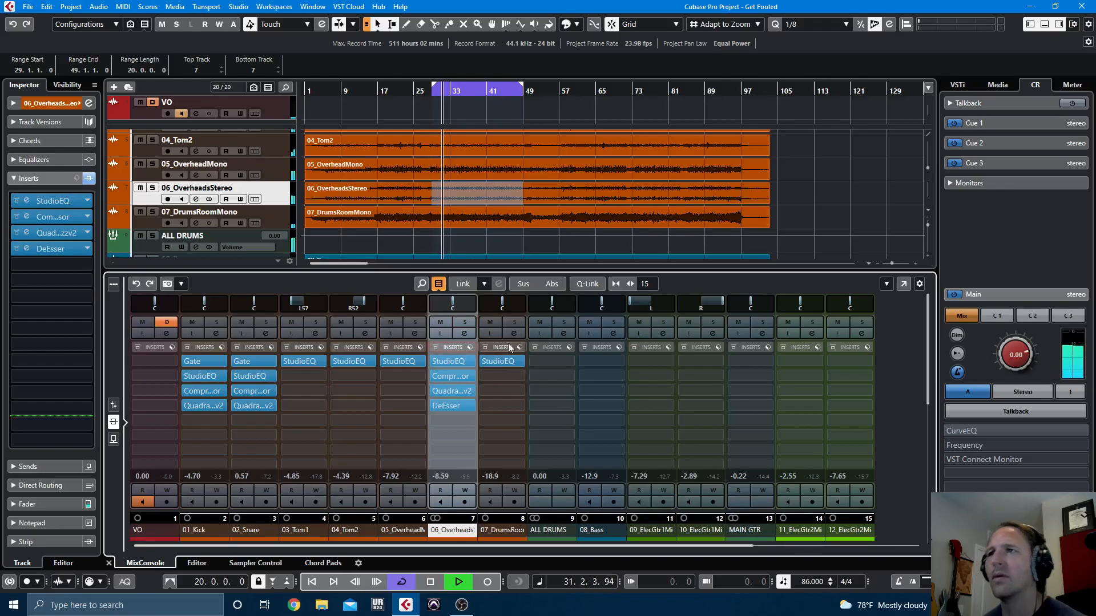
Solo the mono drum room track and filter its channel with a low cut at about 80 Hz, slope 24, and a high cut at about 8.4 kHz
click(516, 323)
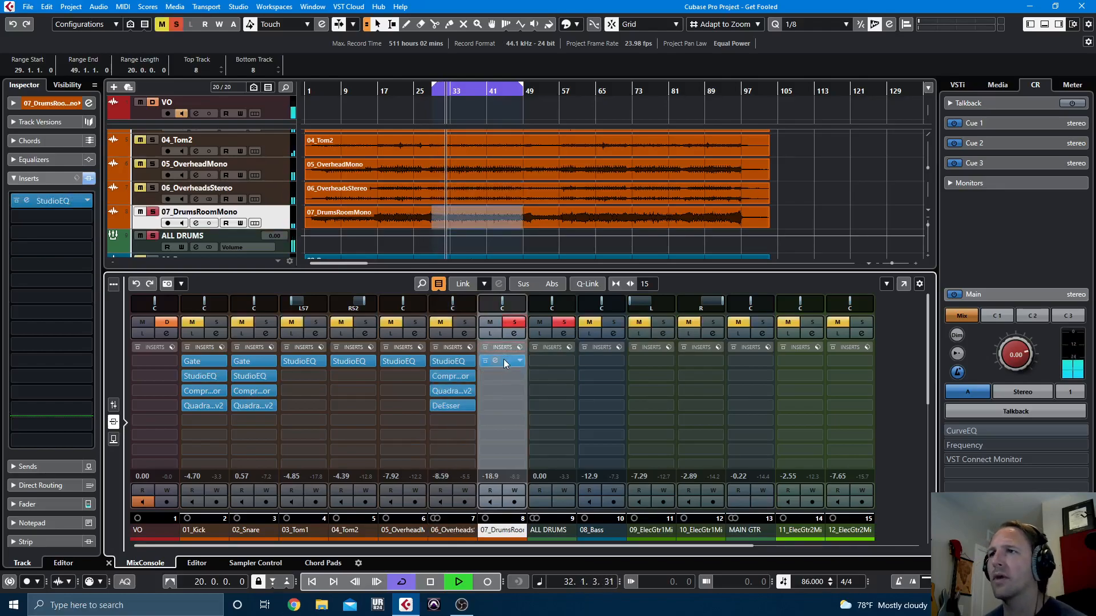
click(513, 334)
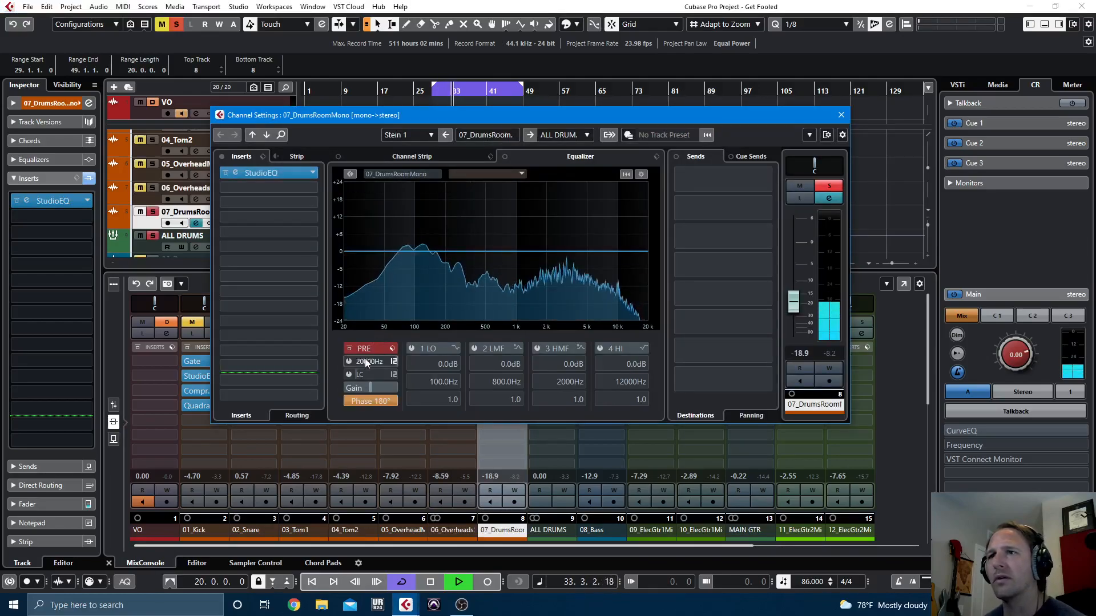
click(349, 374)
drag(367, 373, 368, 375)
click(350, 374)
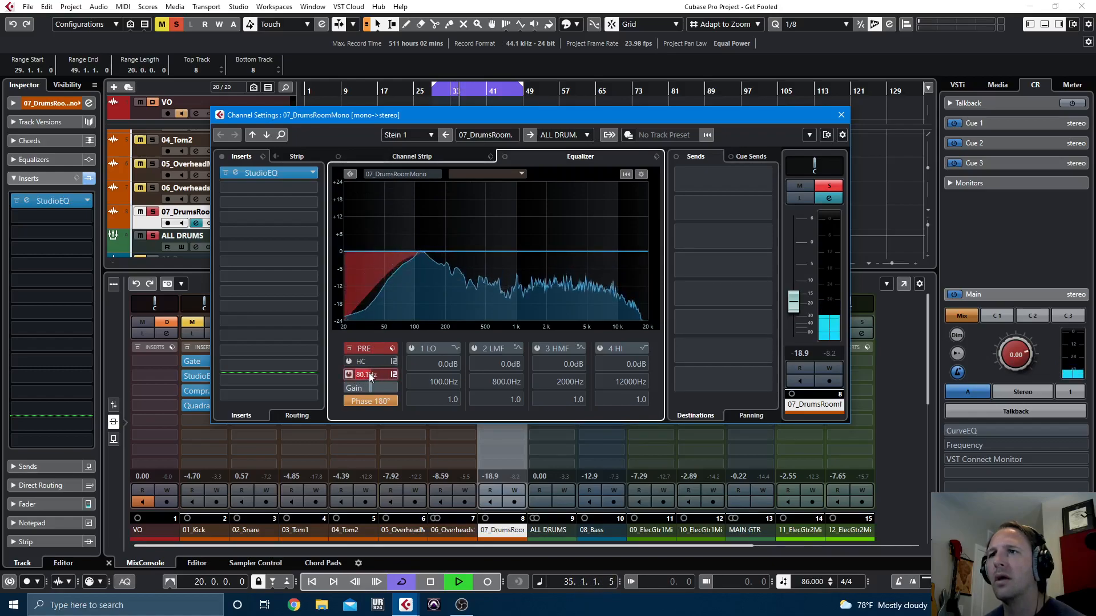
click(393, 374)
click(418, 409)
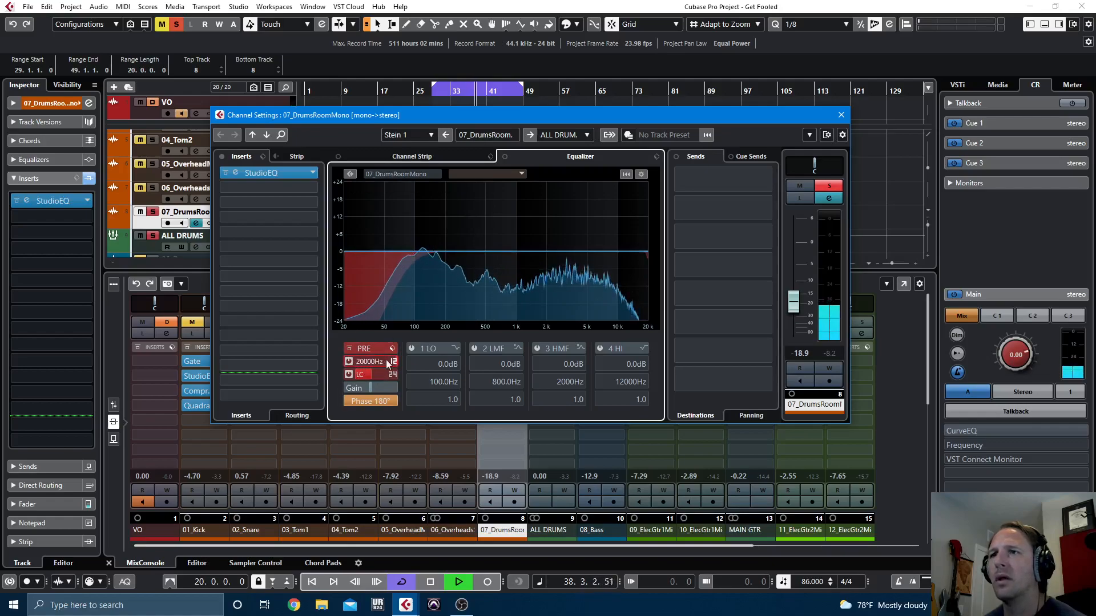
drag(373, 361, 363, 361)
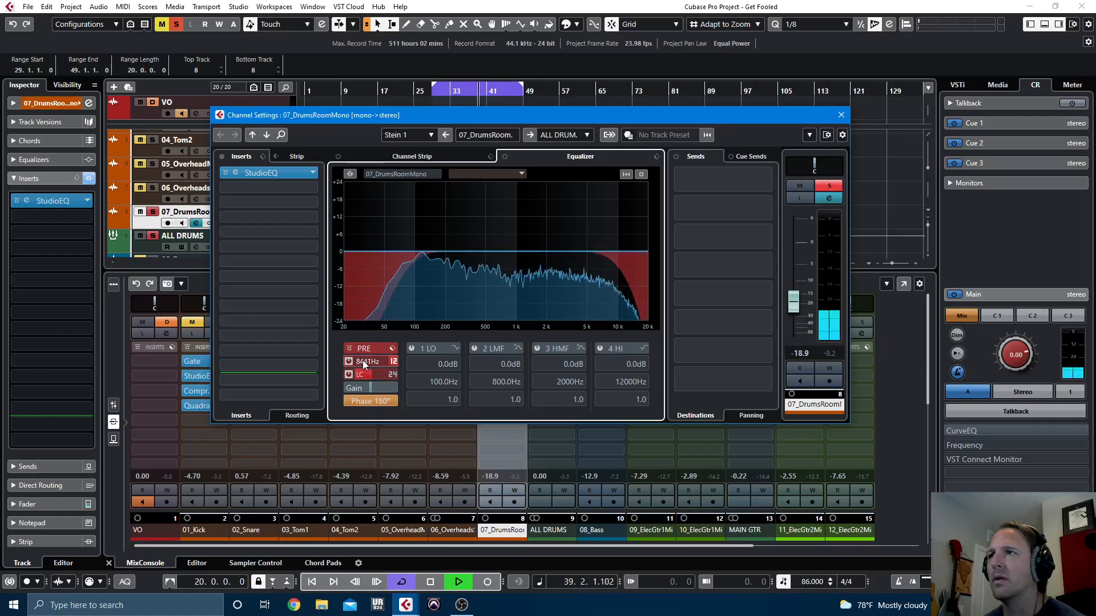
In the room channel EQ, boost 8.3 dB at 989 Hz and 3.1 dB at 1705 Hz, and cut 3.5 dB at 4933 Hz with Parametric I
drag(518, 251, 539, 242)
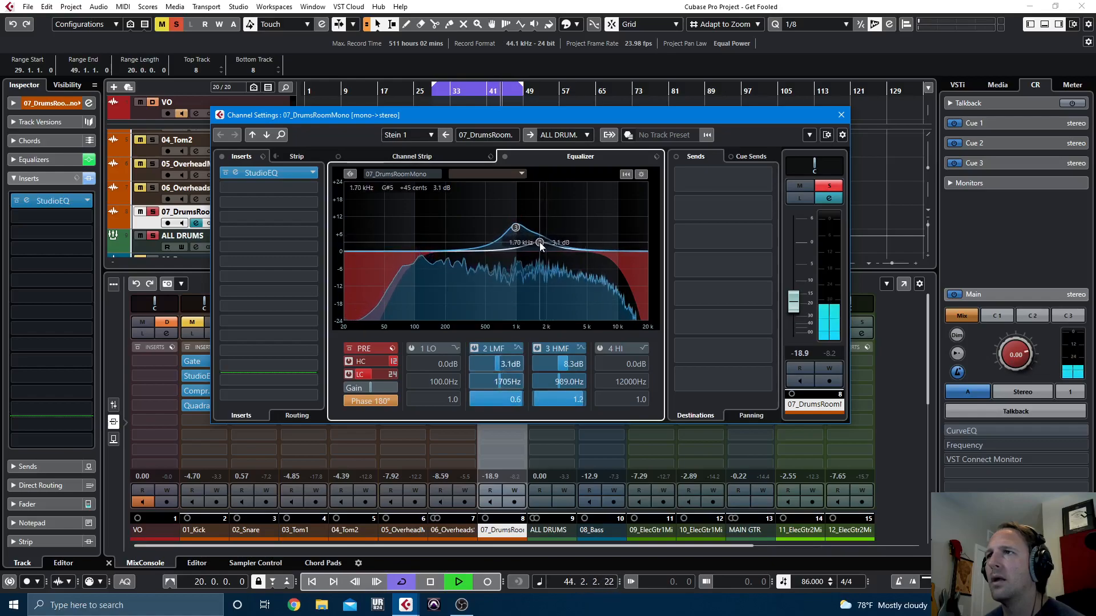
click(590, 251)
click(644, 348)
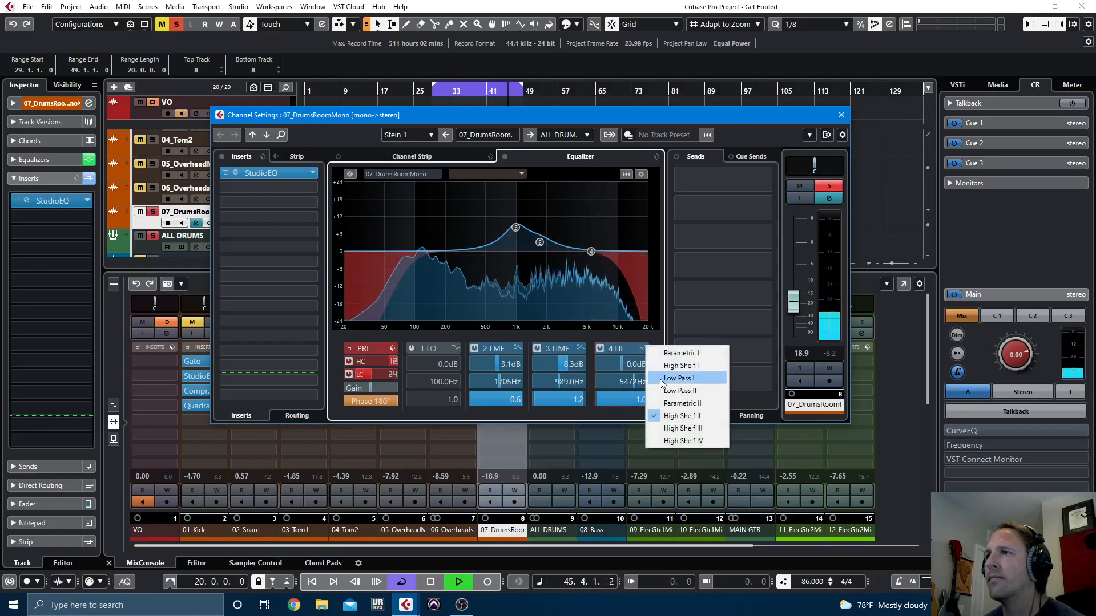
click(682, 353)
mouse_move(591, 251)
mouse_down()
mouse_move(584, 221)
mouse_move(586, 261)
mouse_up()
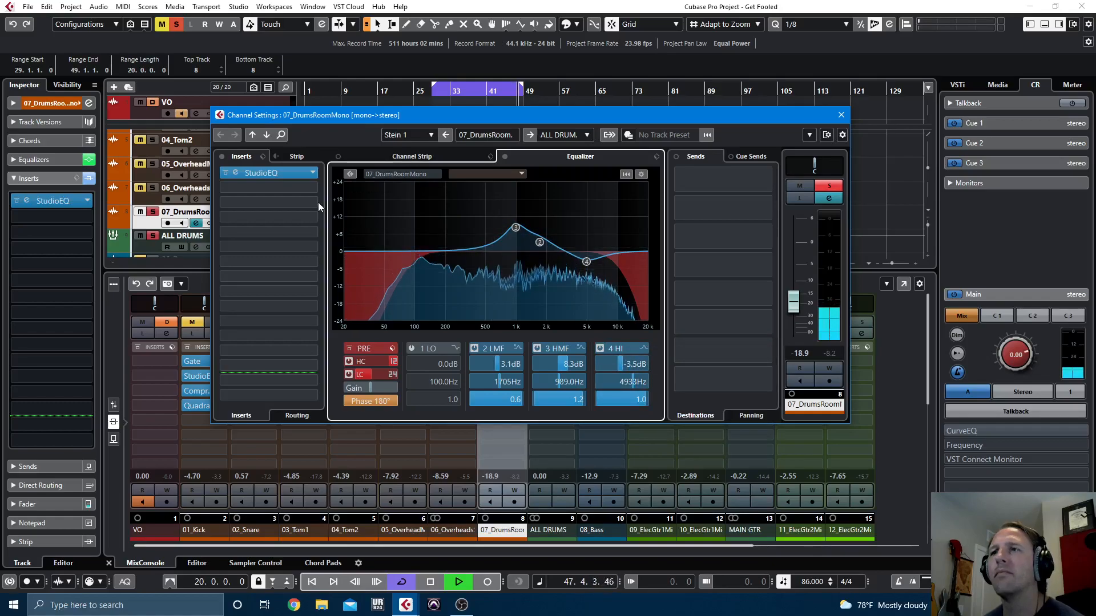
Load VintageCompressor in the room track's second insert slot with ratio 20, attack 1.5 ms, release 94 ms, input 15.1 and output -11.5
click(282, 190)
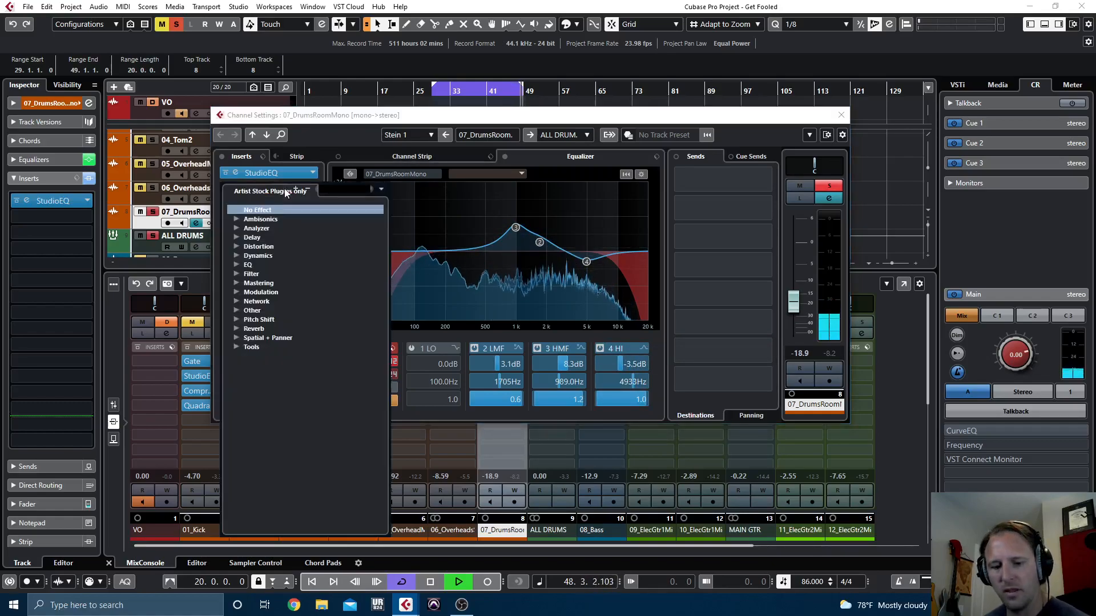
text(VINT)
key(Return)
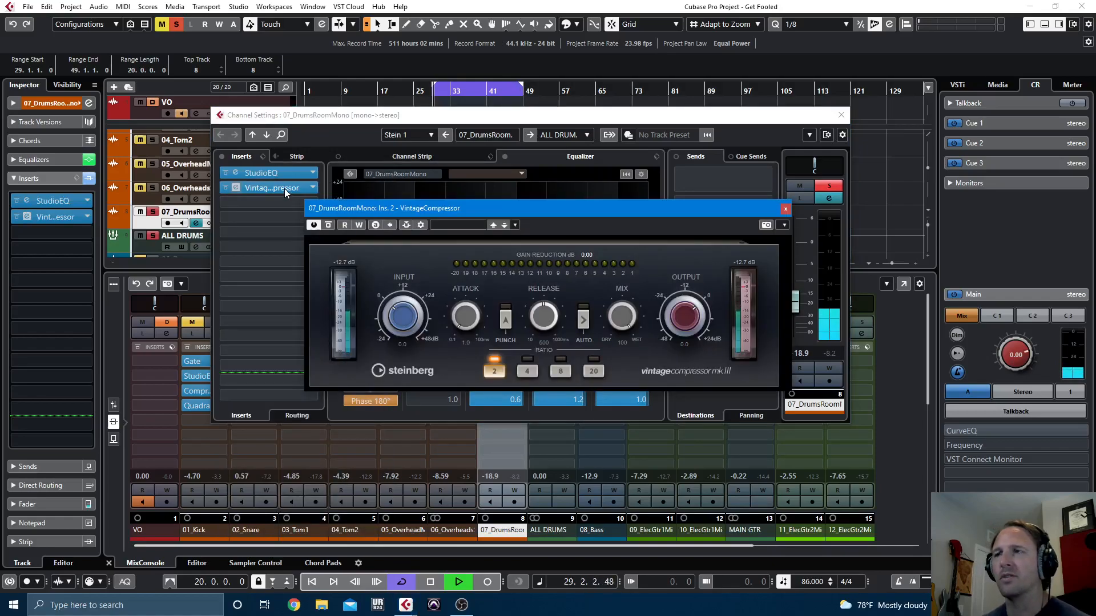
click(596, 371)
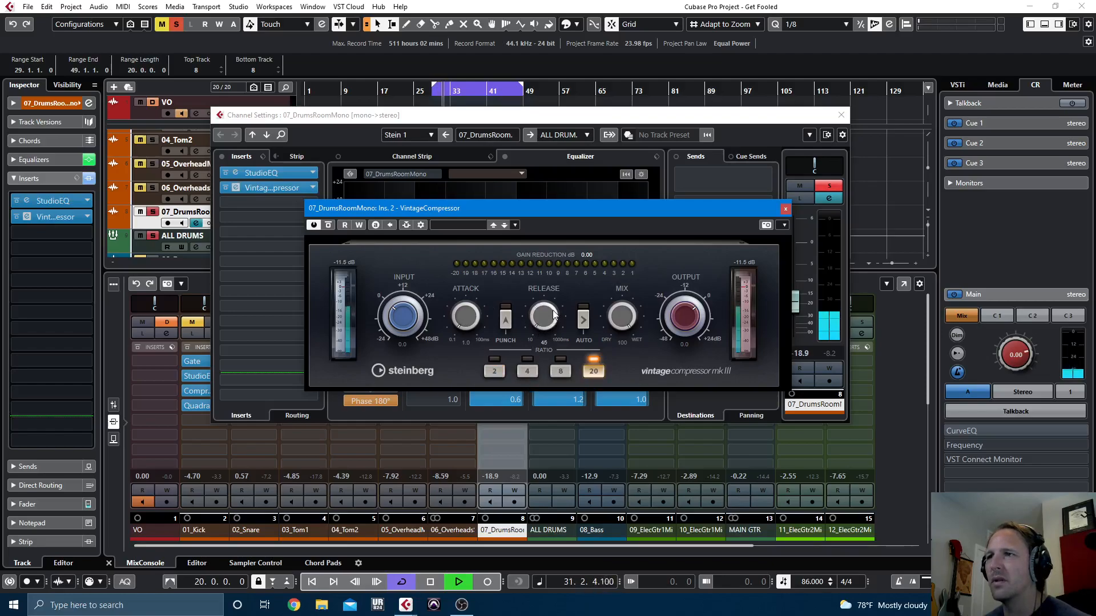
drag(471, 318, 460, 324)
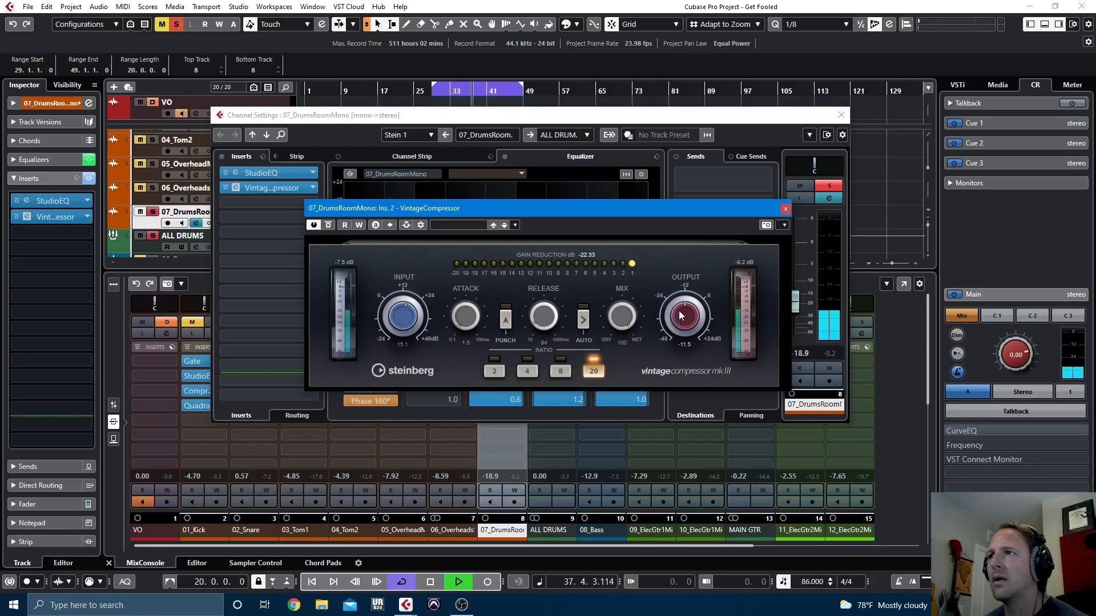
Compare the room track's VintageCompressor bypassed and active, with its output raised to -5.1, and increase its input to 24.1
click(328, 225)
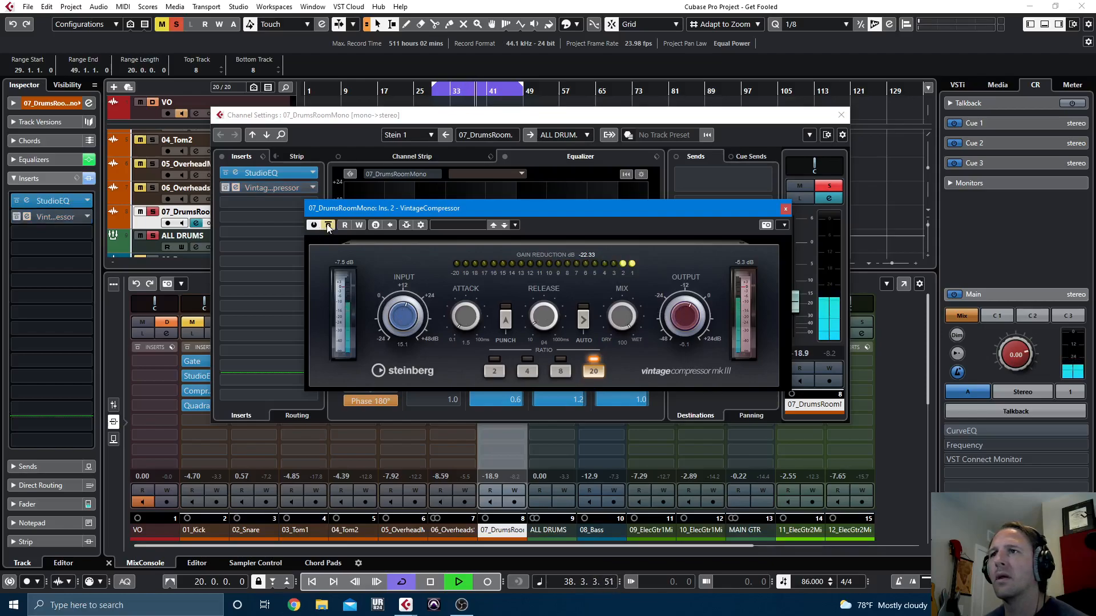
click(328, 226)
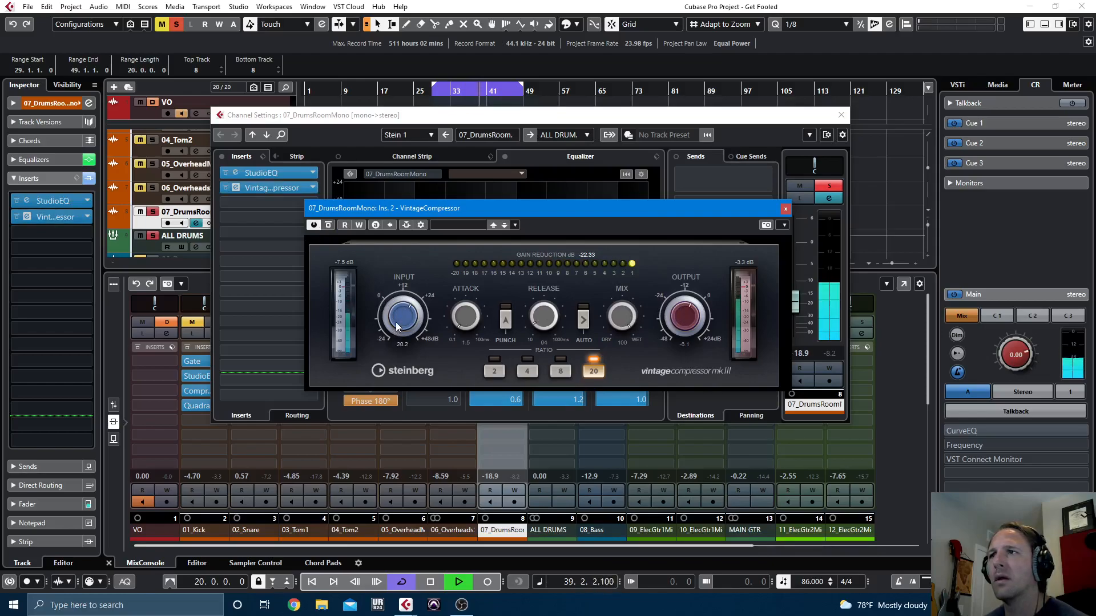
drag(395, 322, 388, 298)
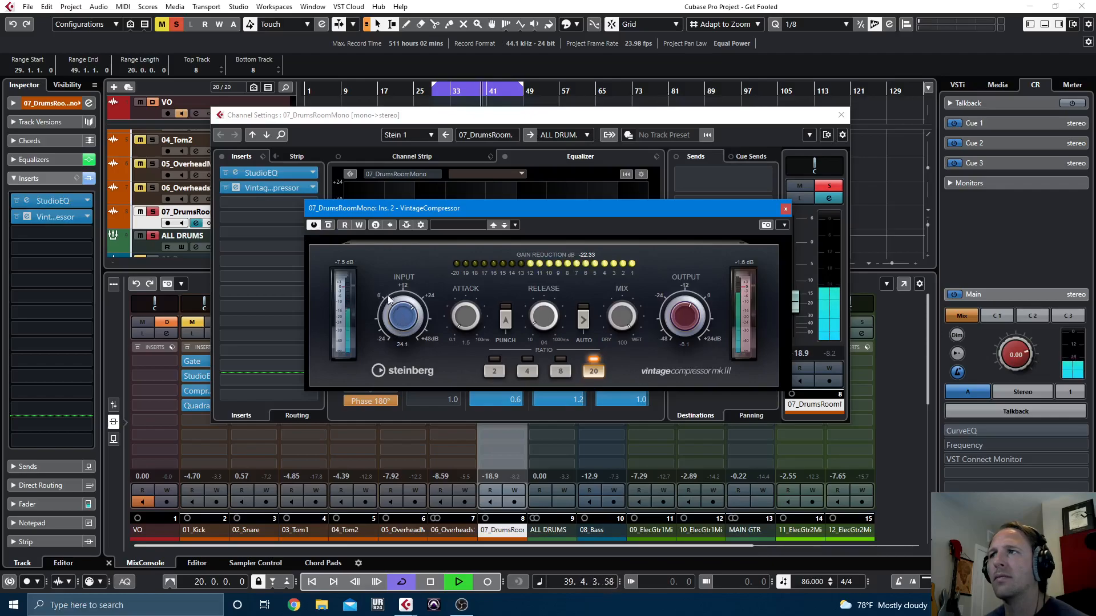
Compare the room track's VintageCompressor bypassed and active, and set its output to -10.1
click(328, 225)
click(328, 225)
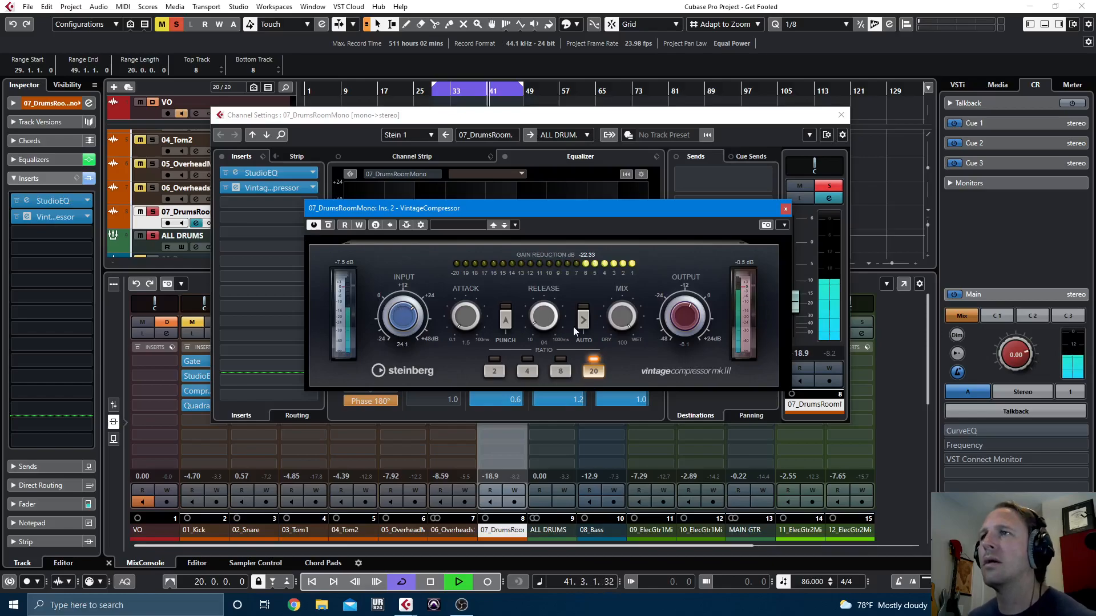
drag(680, 323, 680, 327)
key(space)
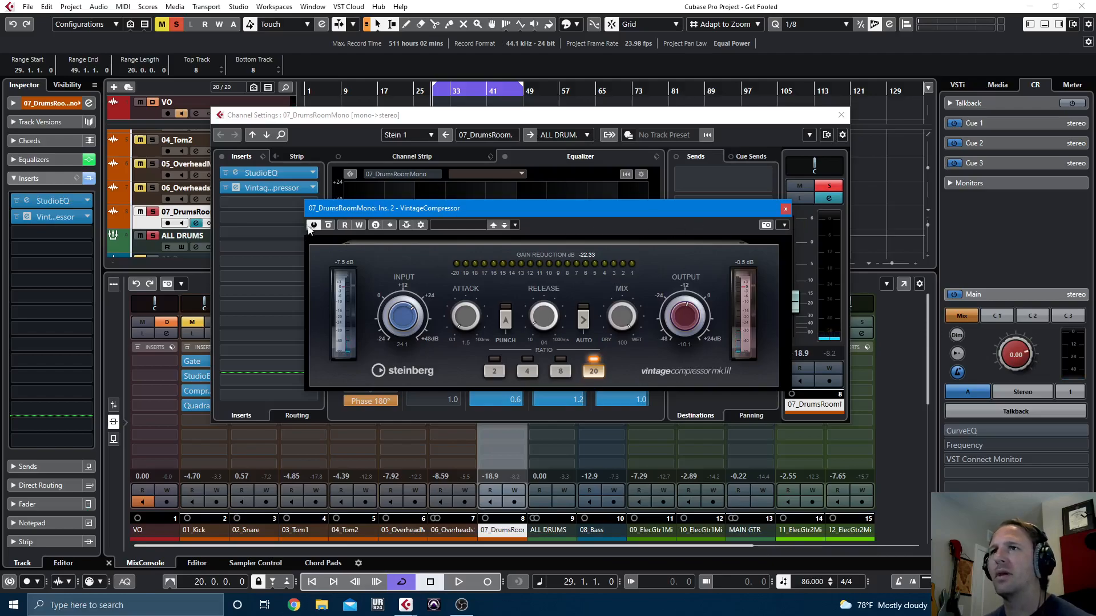
Unsolo the mono drum room track and compare its inserts bypassed and active while the full mix plays
click(784, 210)
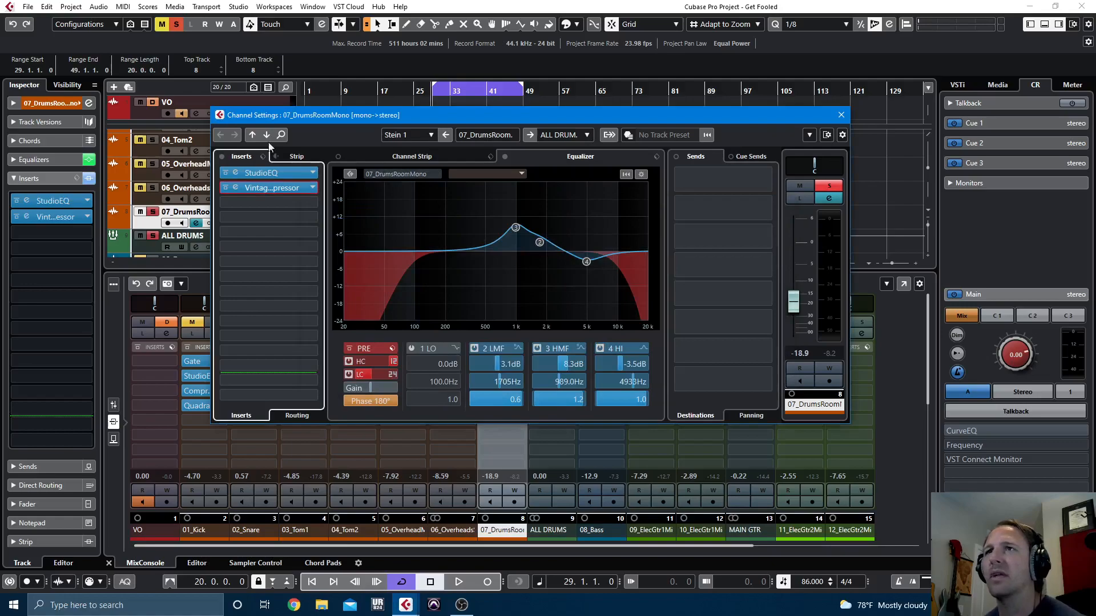
click(838, 185)
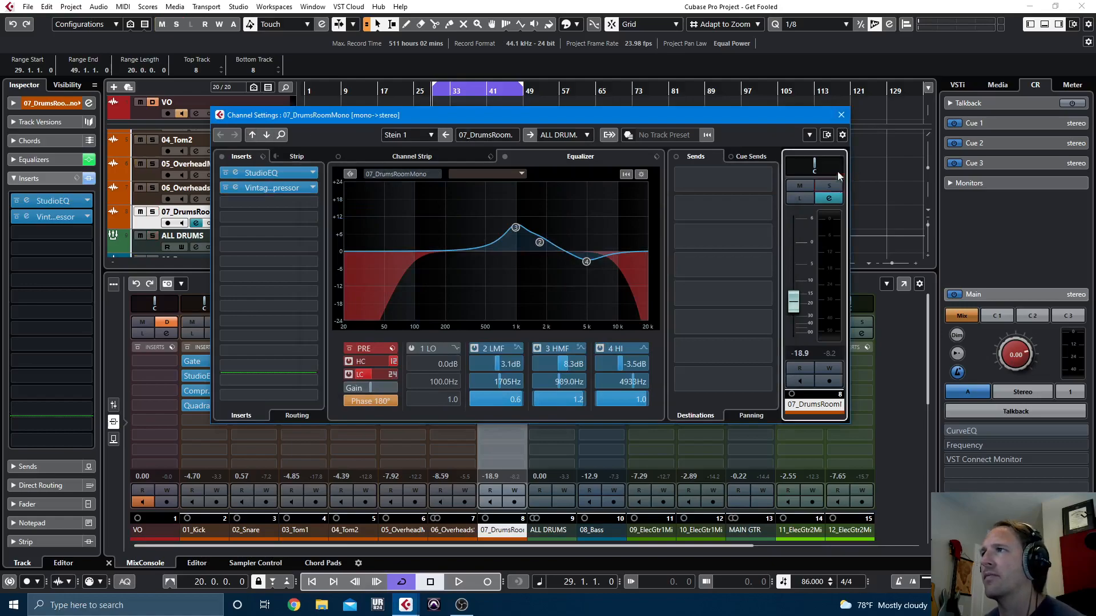
click(840, 116)
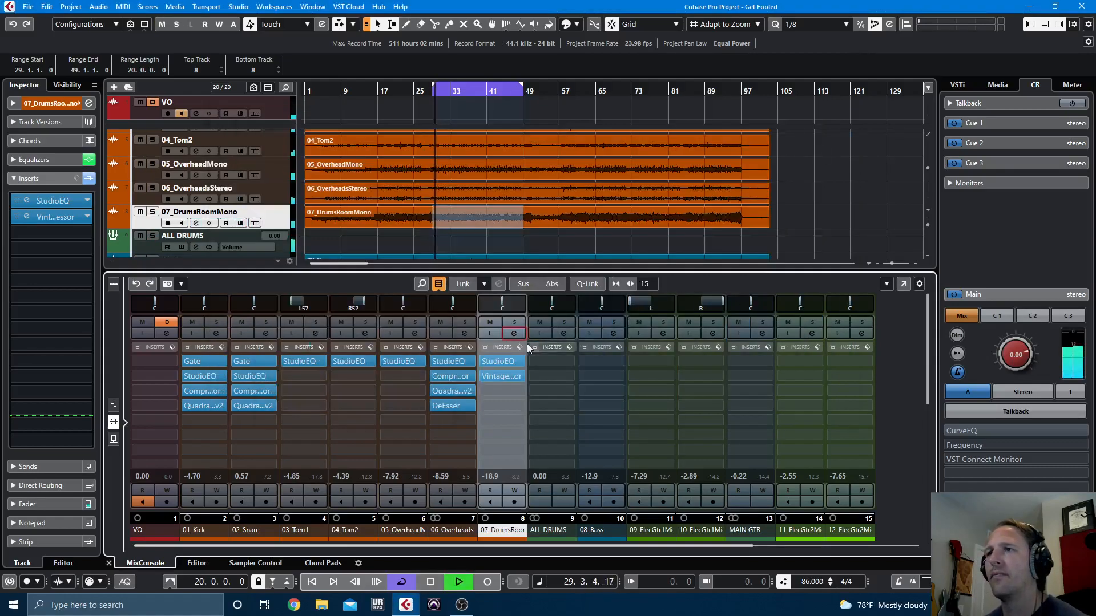
click(484, 347)
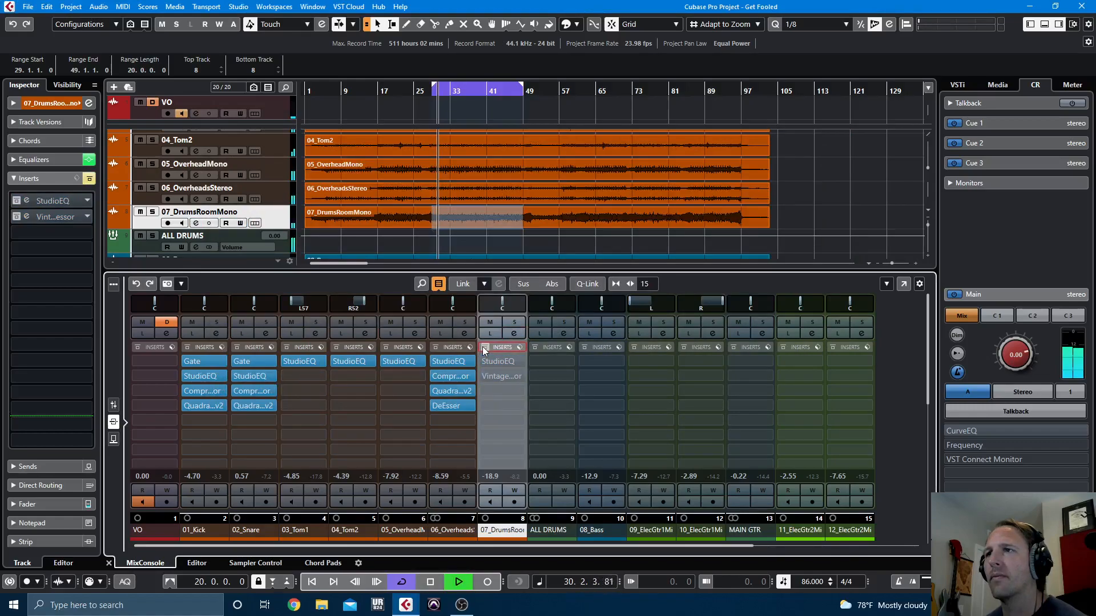
click(481, 347)
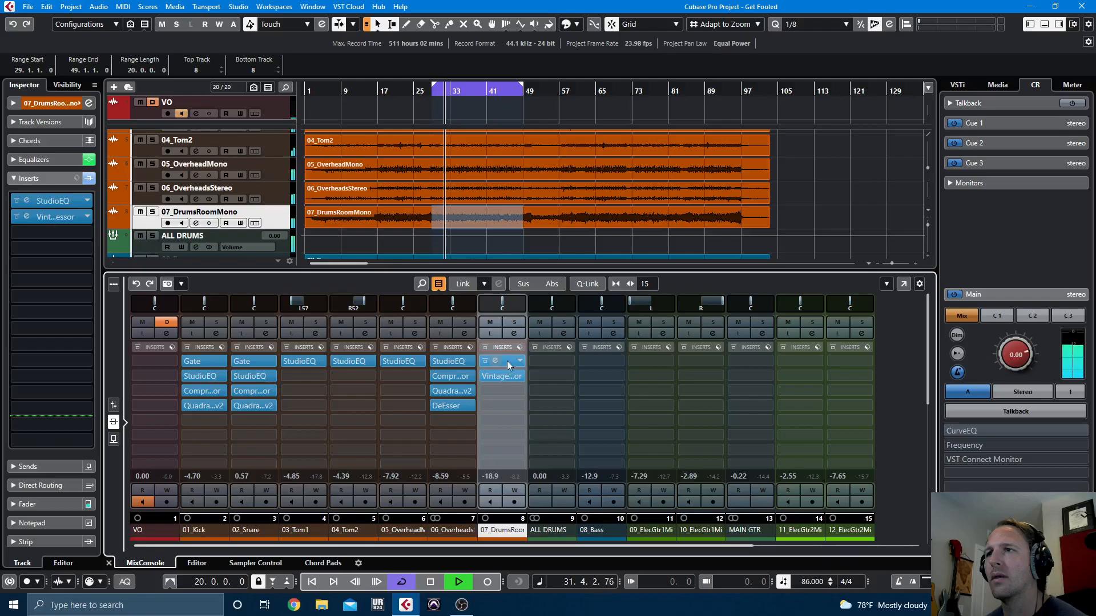
In the room track's StudioEQ, boost 10.4 dB at 930 Hz and cut 8.3 dB at 174 Hz, checking the track briefly in solo
click(502, 361)
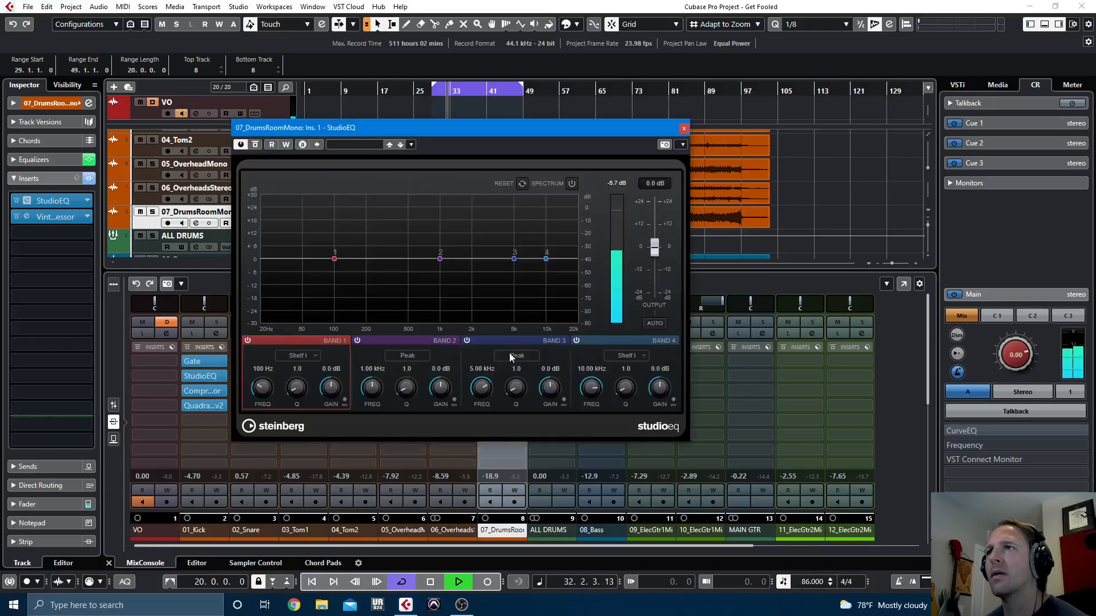
click(571, 184)
drag(439, 258, 436, 237)
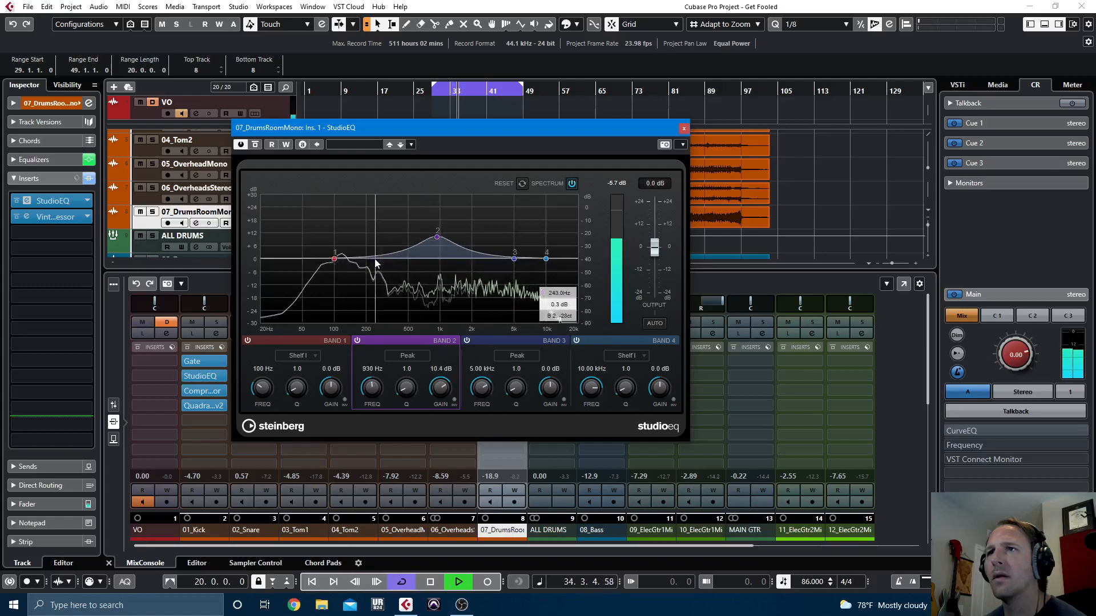
drag(335, 259, 365, 280)
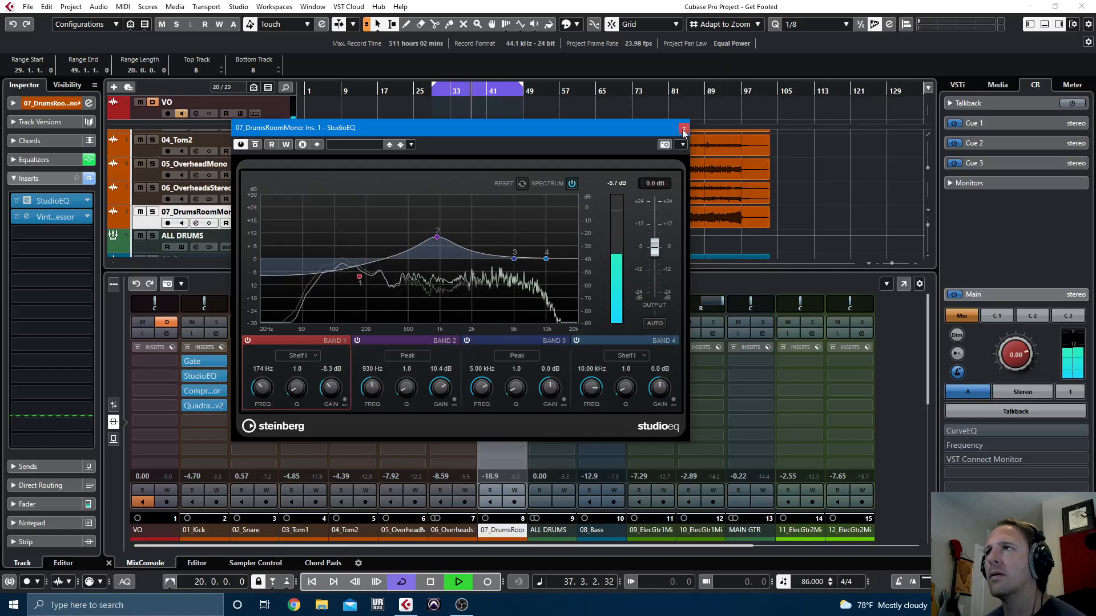
click(683, 128)
click(511, 322)
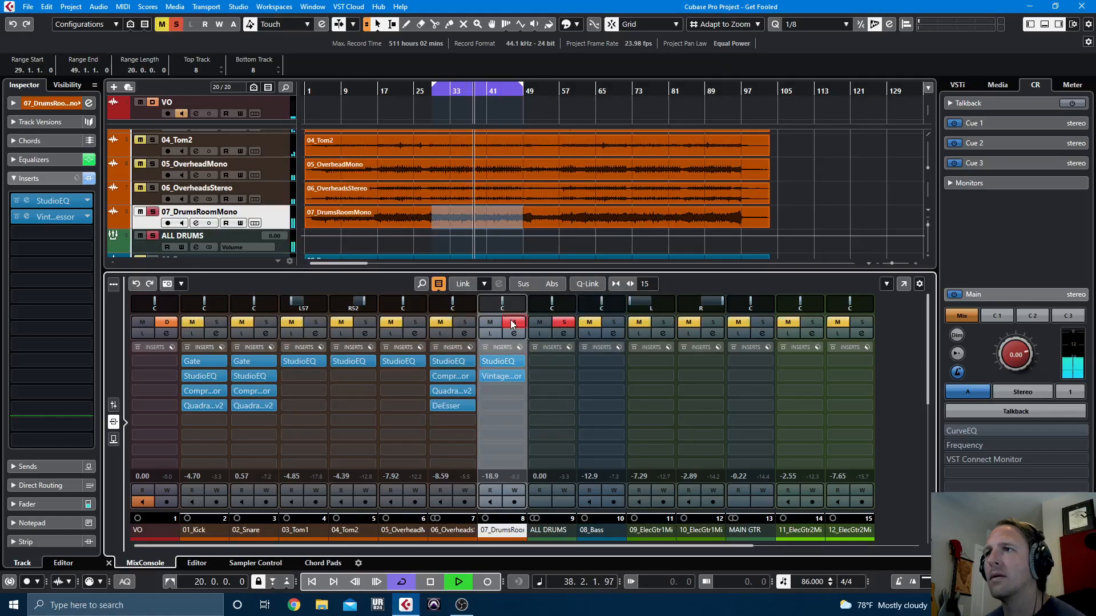
click(511, 321)
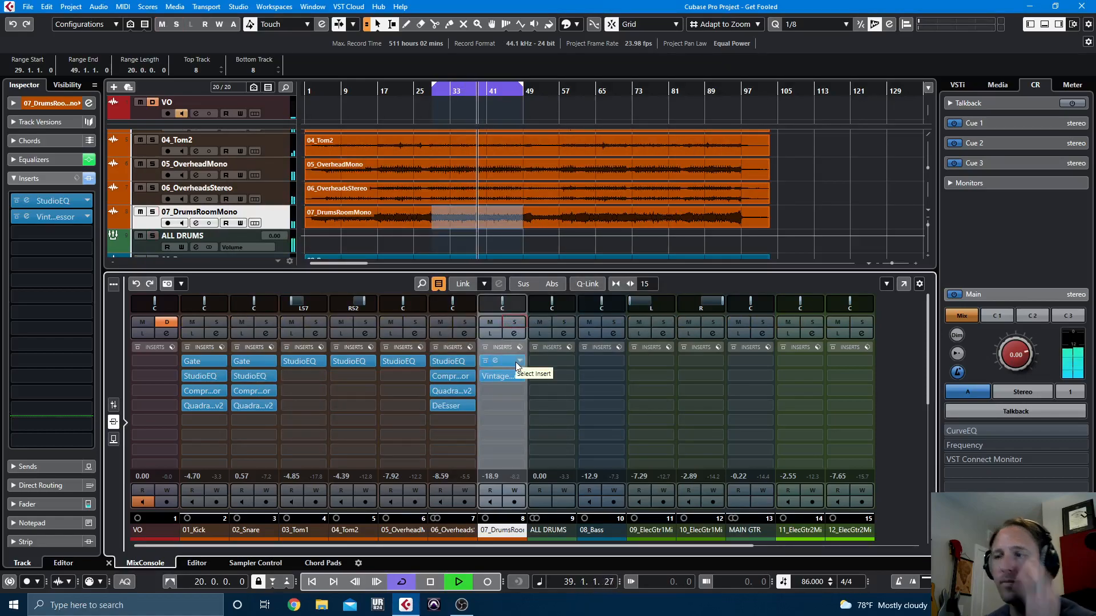
Solo the mono overhead and filter its channel with a high cut at about 3334 Hz, slope 6, and a low cut at about 134.6 Hz, slope 12
click(415, 322)
click(415, 334)
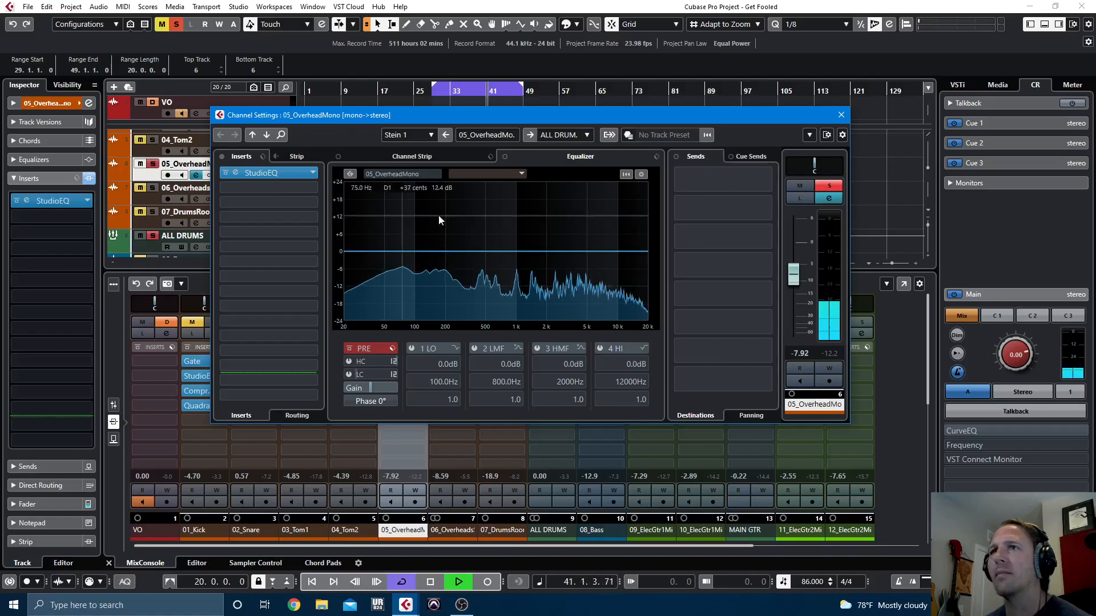
click(643, 349)
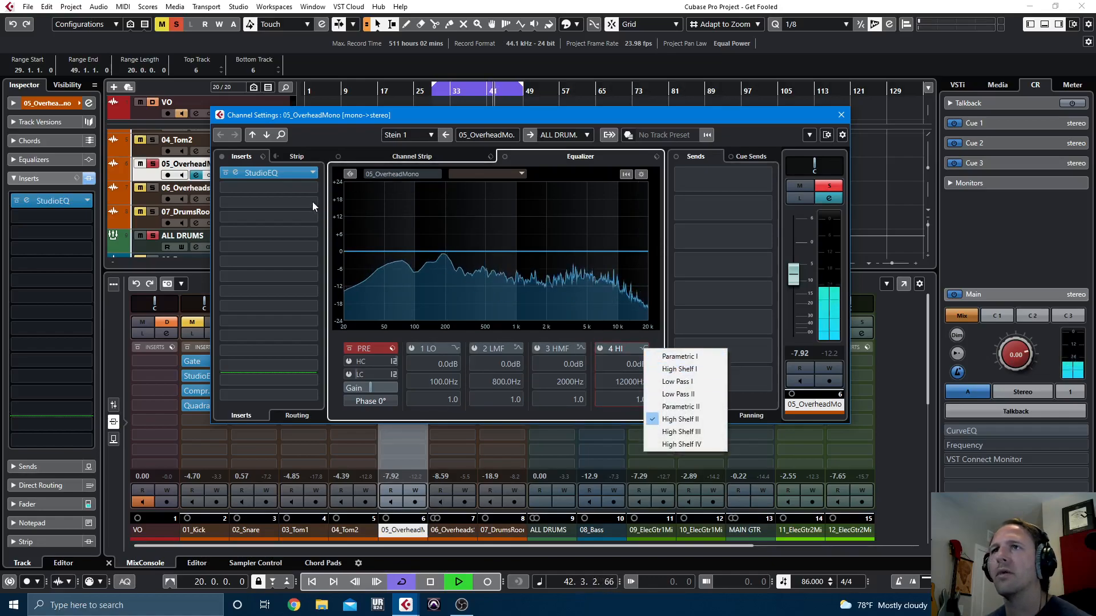
click(391, 363)
click(349, 361)
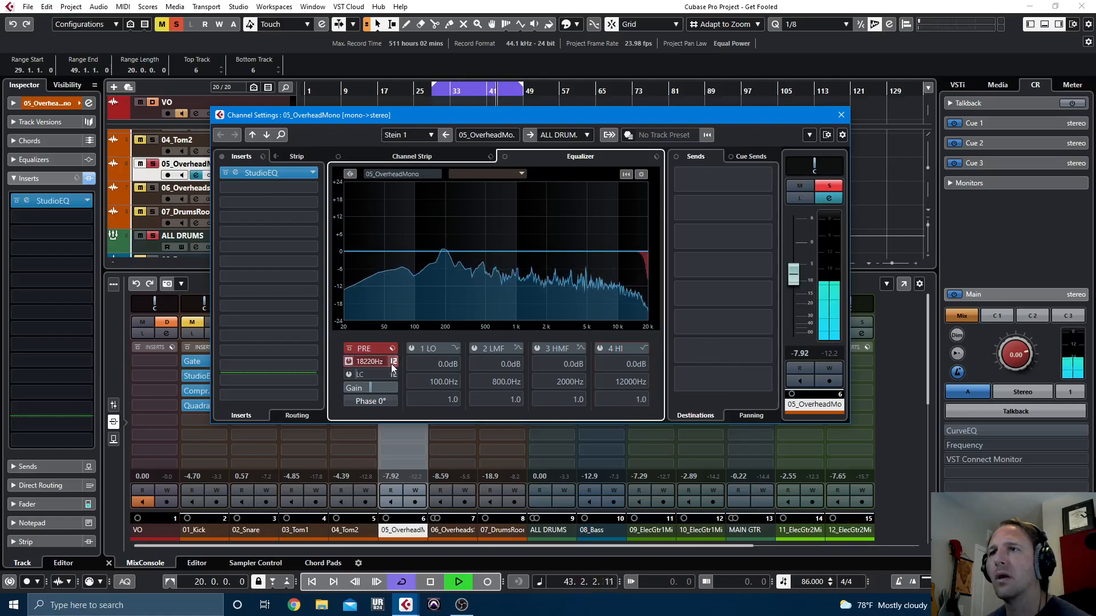
scroll(369, 363, down, 10)
click(393, 361)
click(411, 370)
scroll(369, 361, down, 9)
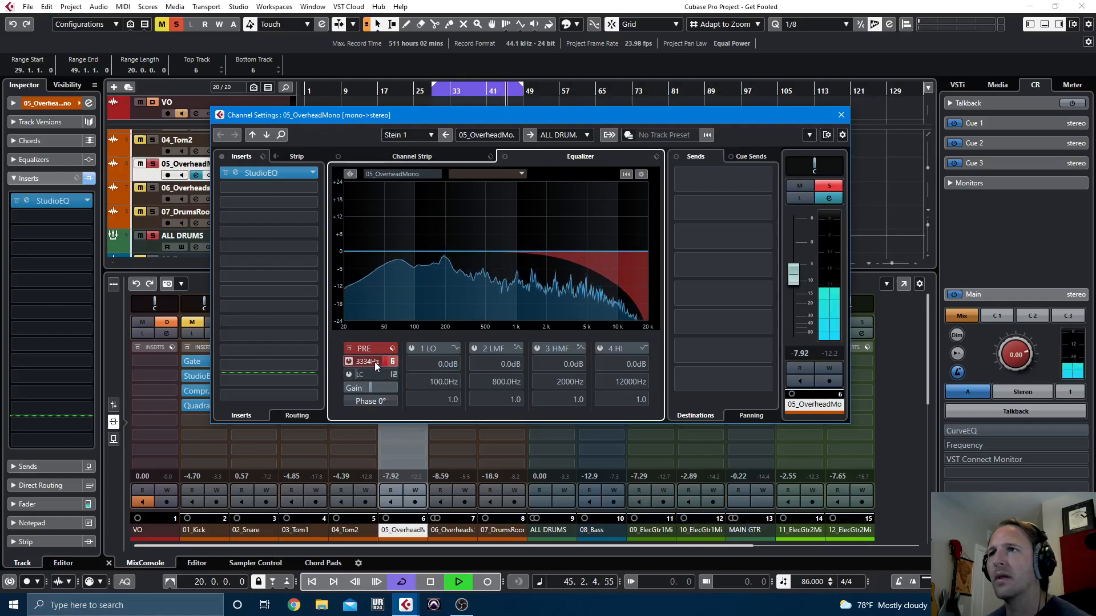
click(349, 374)
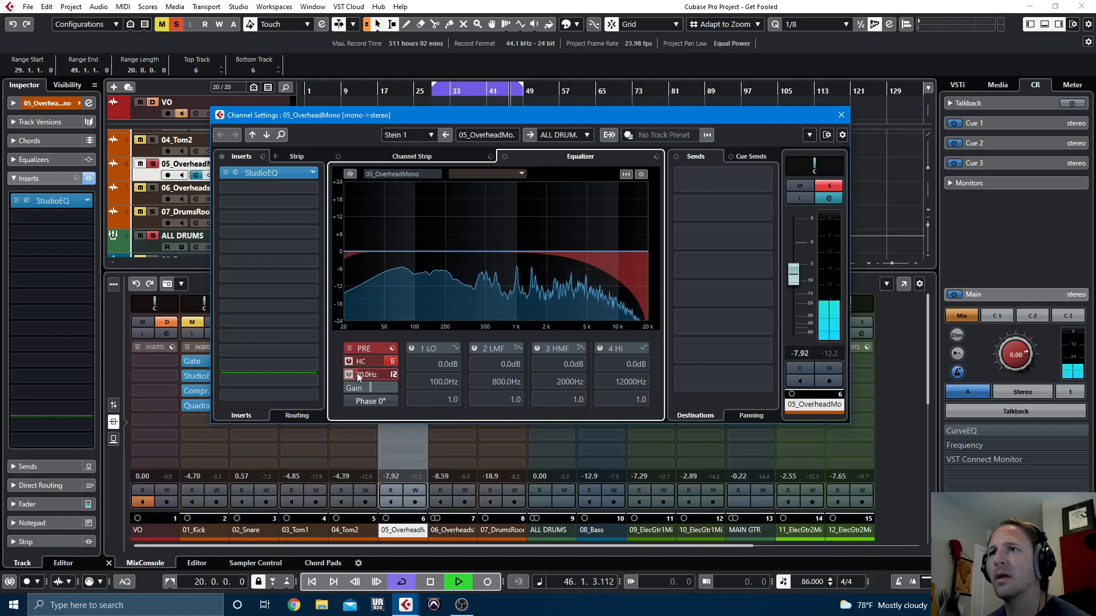
scroll(378, 375, up, 12)
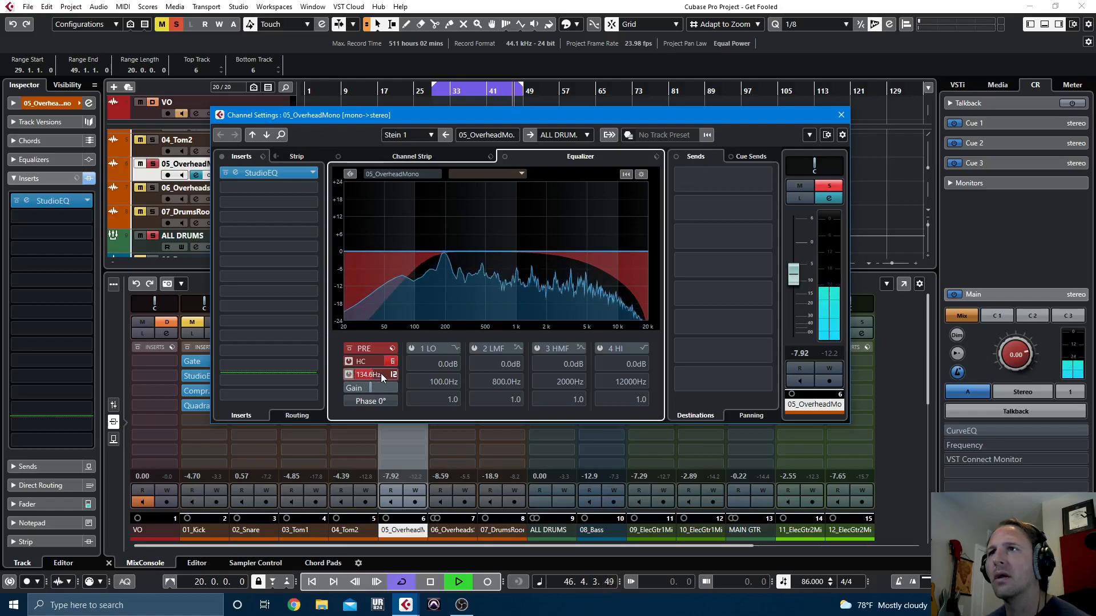
In the mono overhead's StudioEQ, cut 6.7 dB at 464 Hz and 2.4 dB at 5.16 kHz, and compare it bypassed and active
click(269, 174)
click(659, 198)
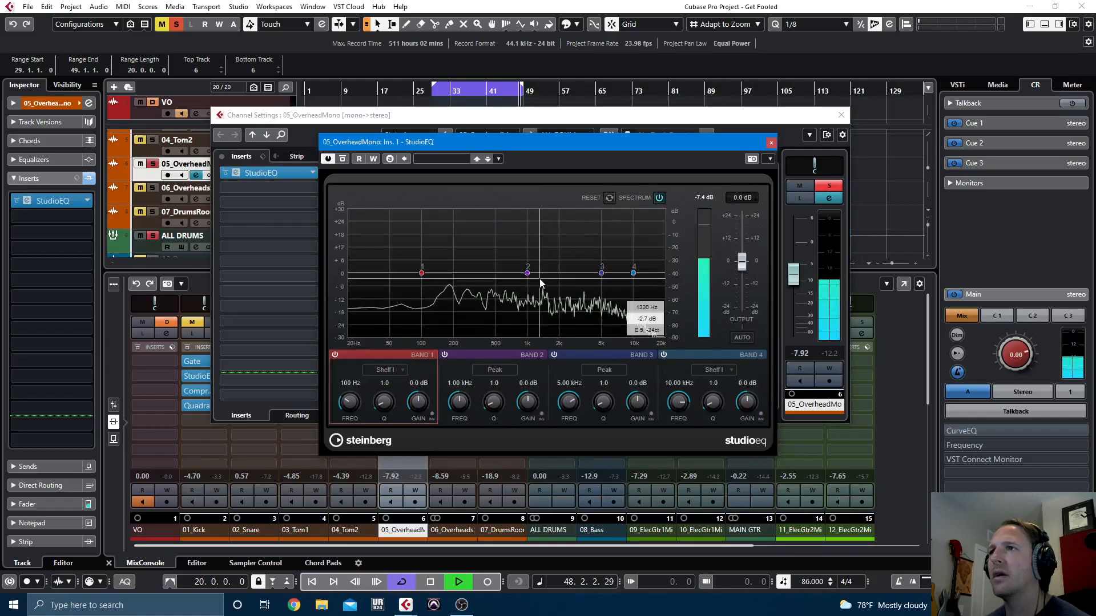
drag(527, 273, 505, 292)
mouse_move(601, 273)
mouse_down()
mouse_move(588, 242)
mouse_move(603, 278)
mouse_up()
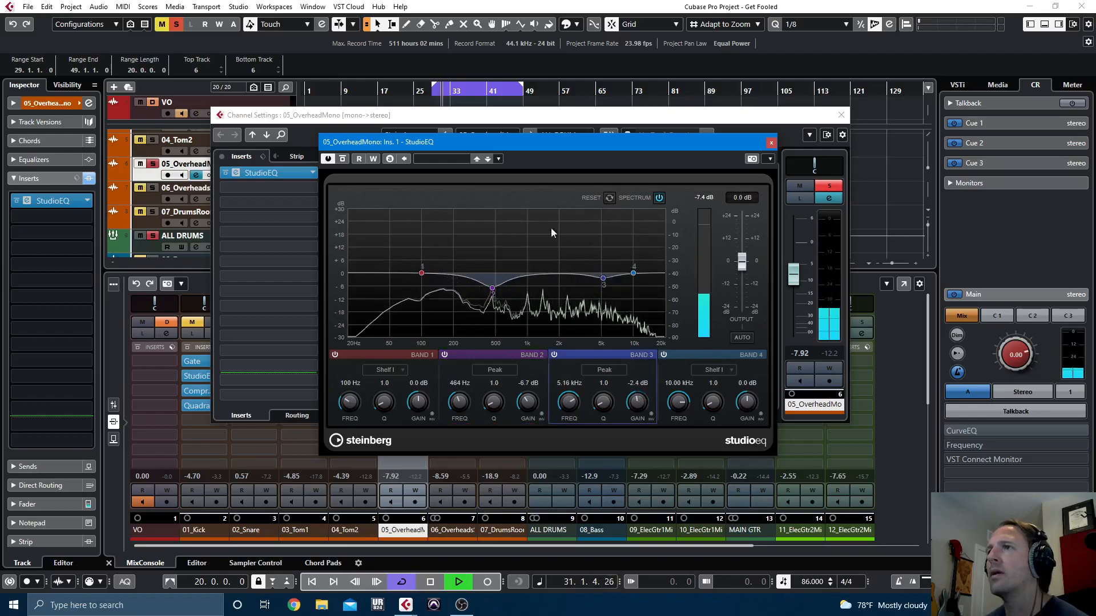
click(342, 159)
click(344, 159)
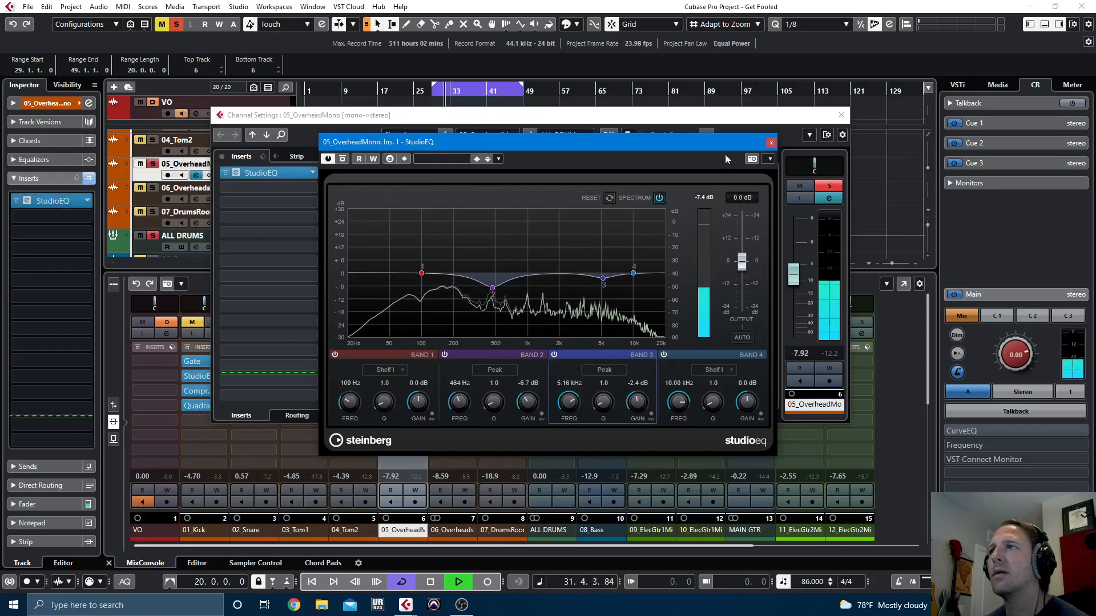
Close the mono overhead's windows, unsolo the track to hear it in the full mix, and stop playback
click(771, 143)
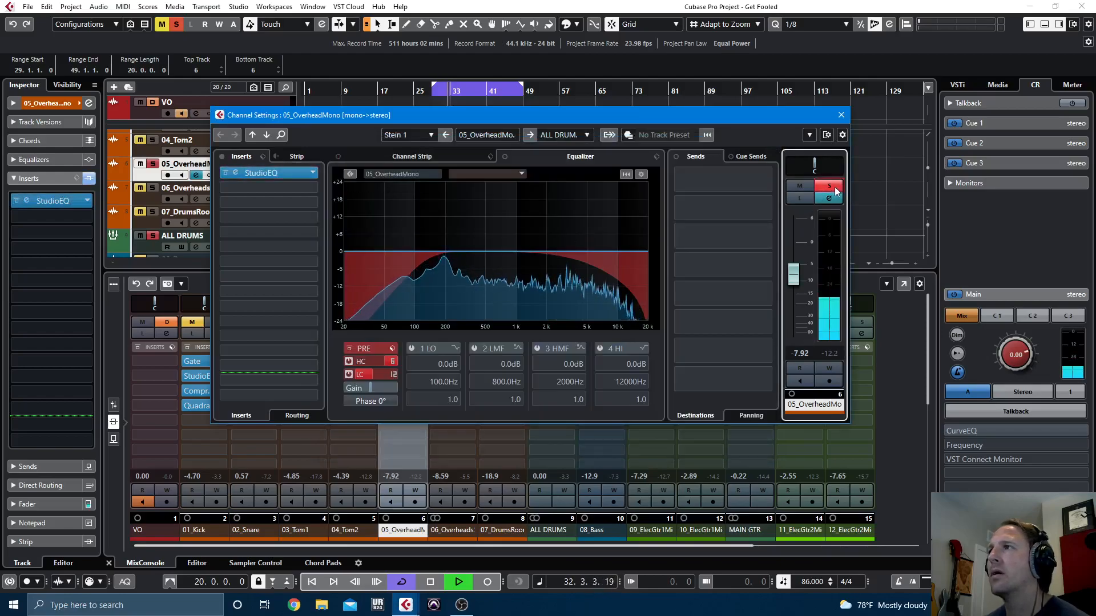
click(840, 115)
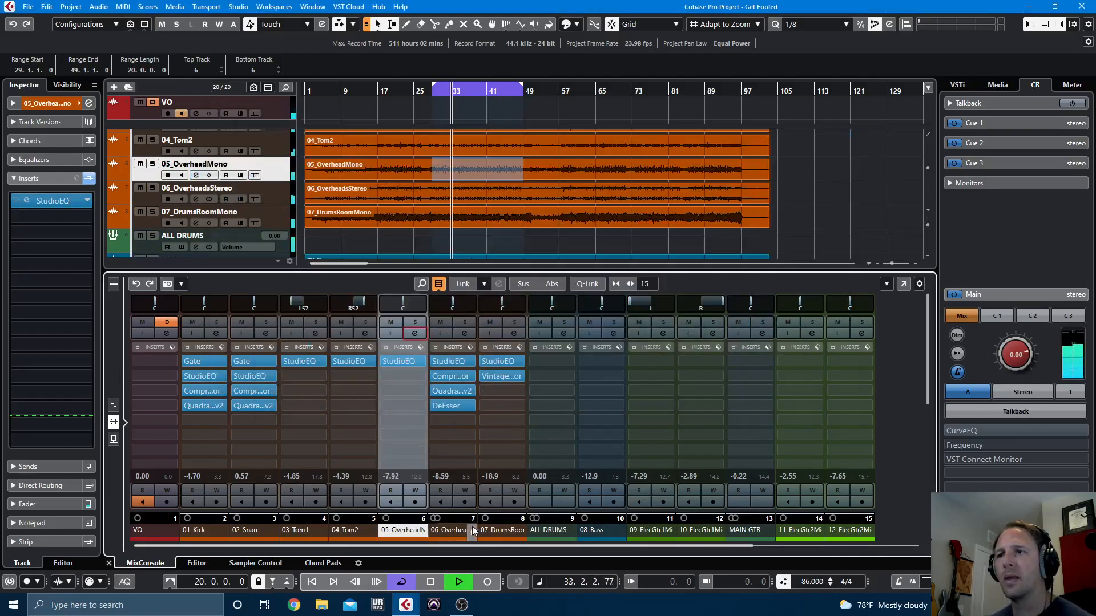
key(space)
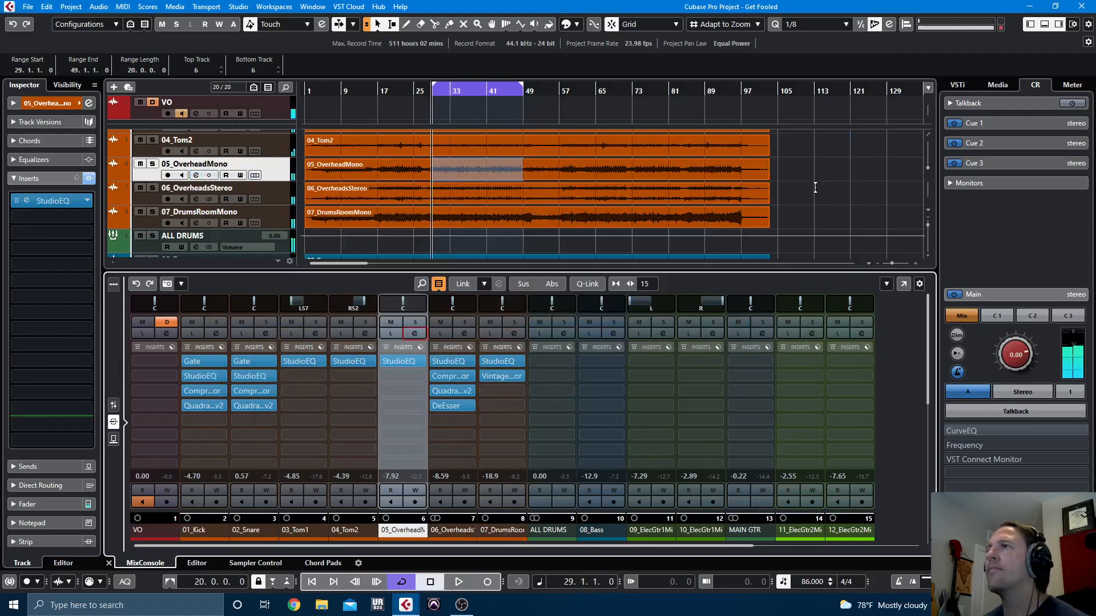
Increase the track heights of 03_Tom1 and 04_Tom2 in the arrangement
scroll(815, 188, up, 2)
drag(272, 183, 265, 210)
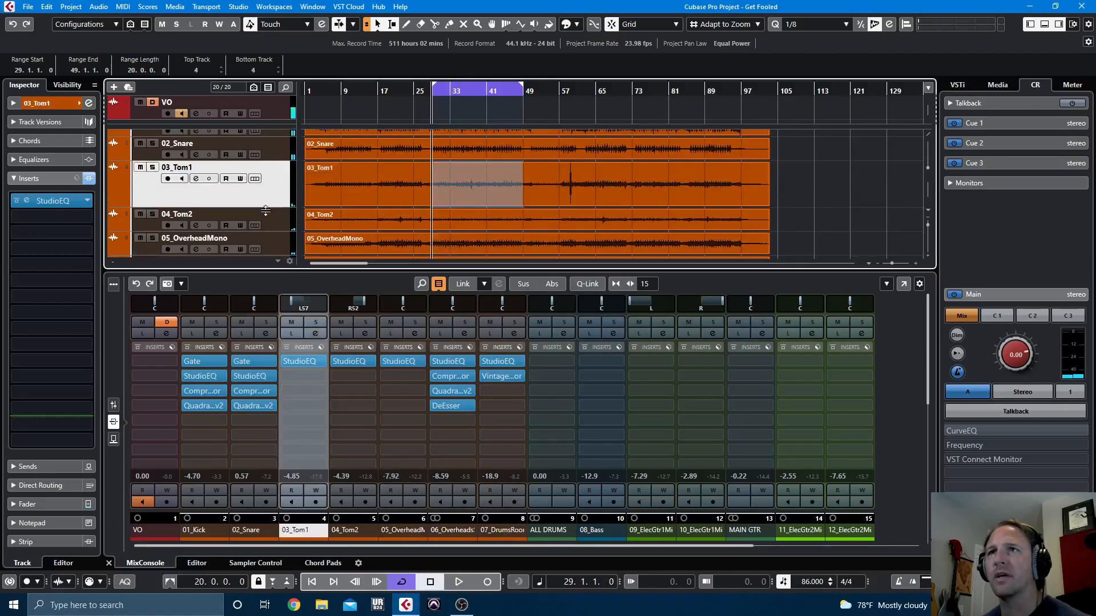
scroll(345, 175, down, 1)
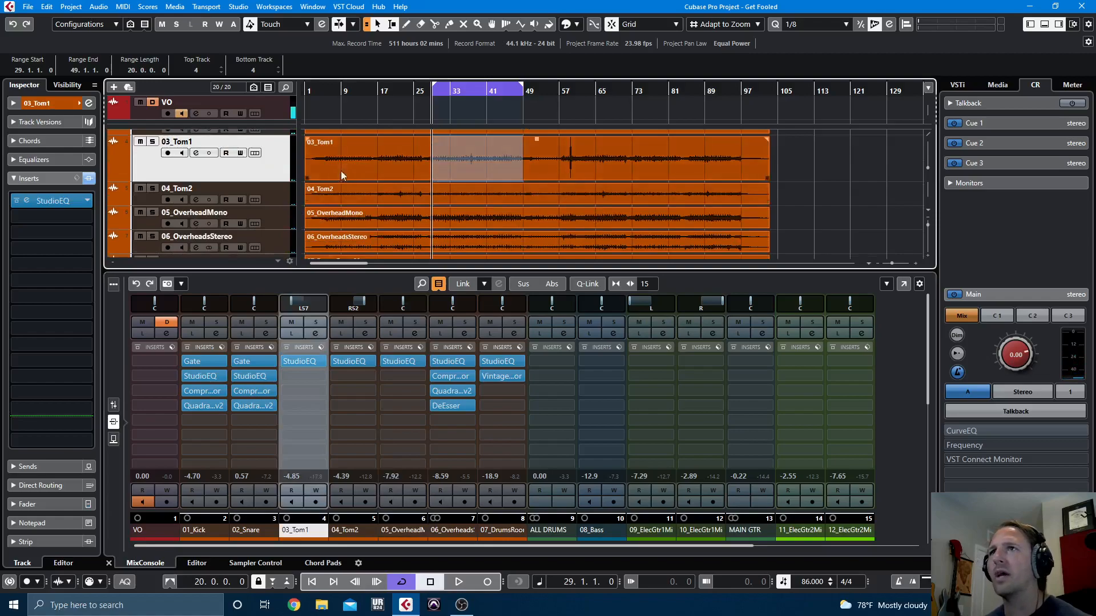
drag(268, 206, 257, 251)
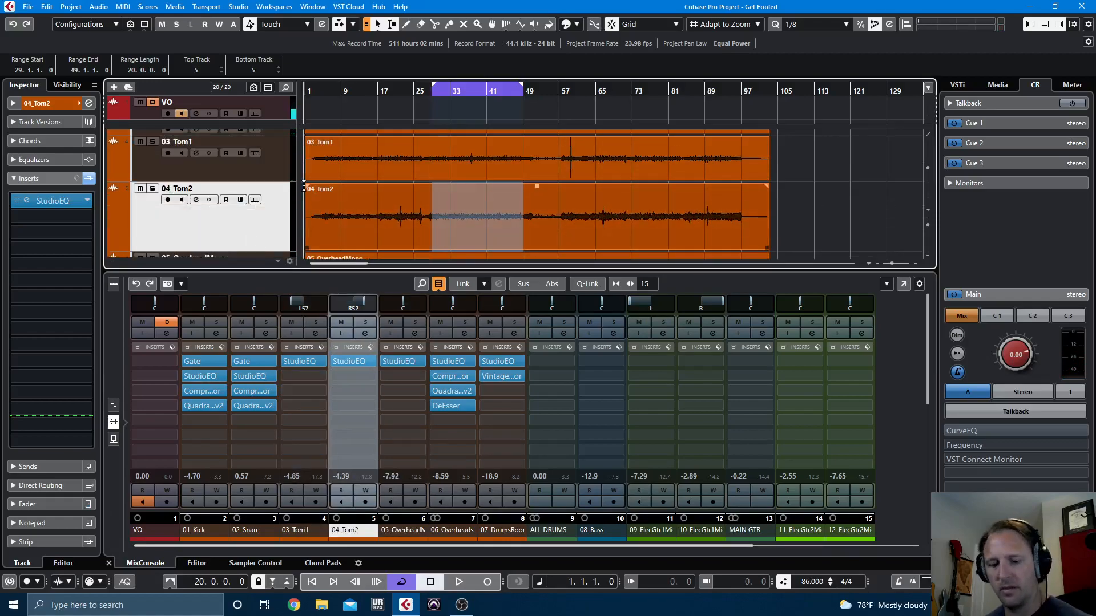
Turn off cycle playback and zoom the timeline horizontally to show the tom tracks from bar 1 to about bar 45
key(h)
key(h)
key(h)
key(h)
key(h)
key(h)
key(h)
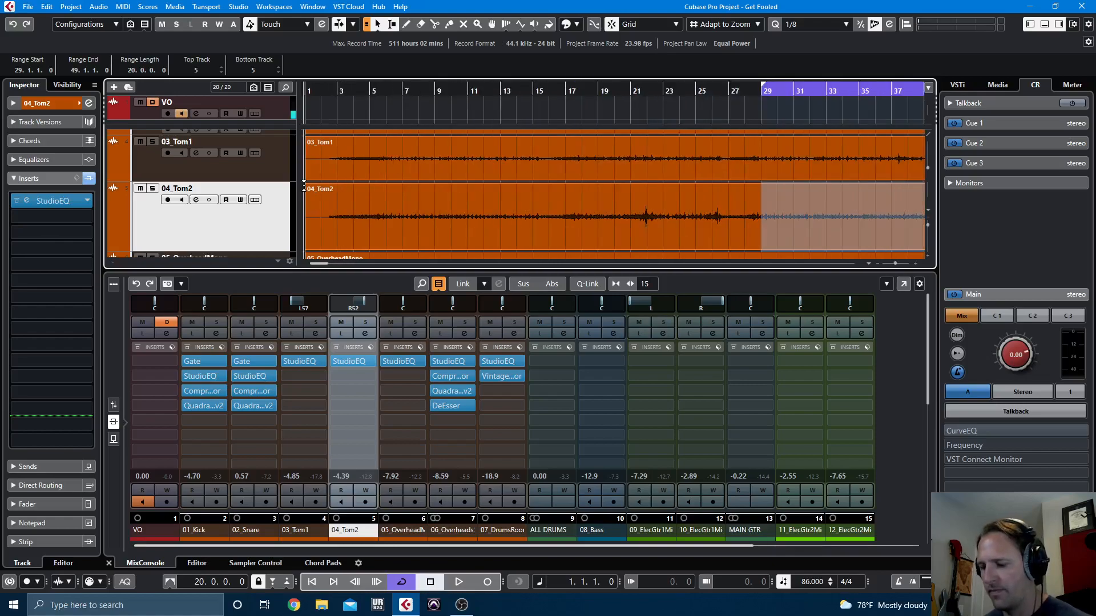
key(KP_Divide)
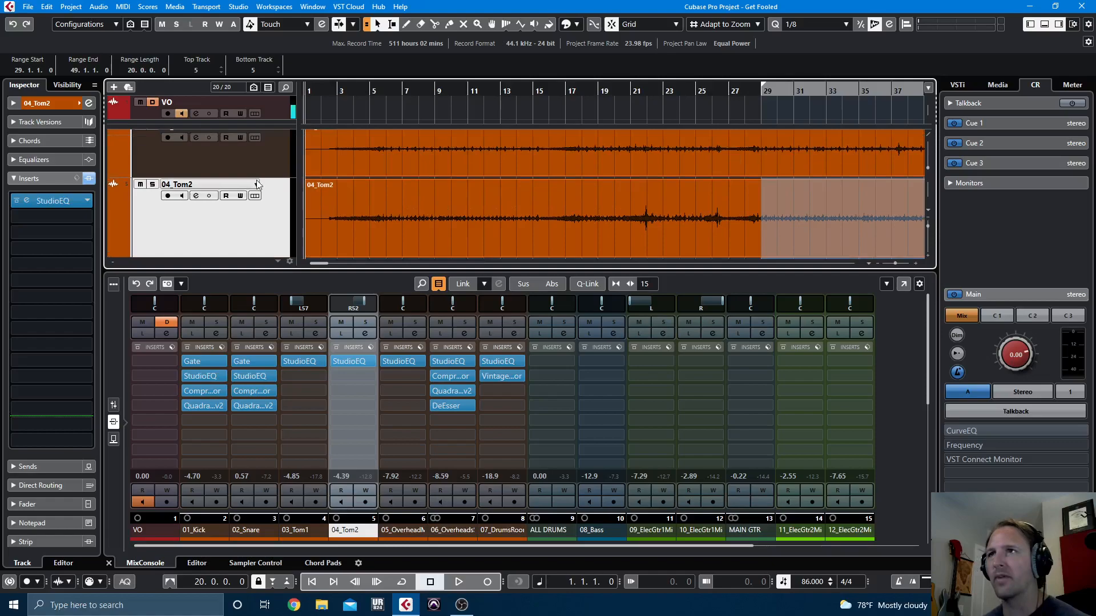
key(h)
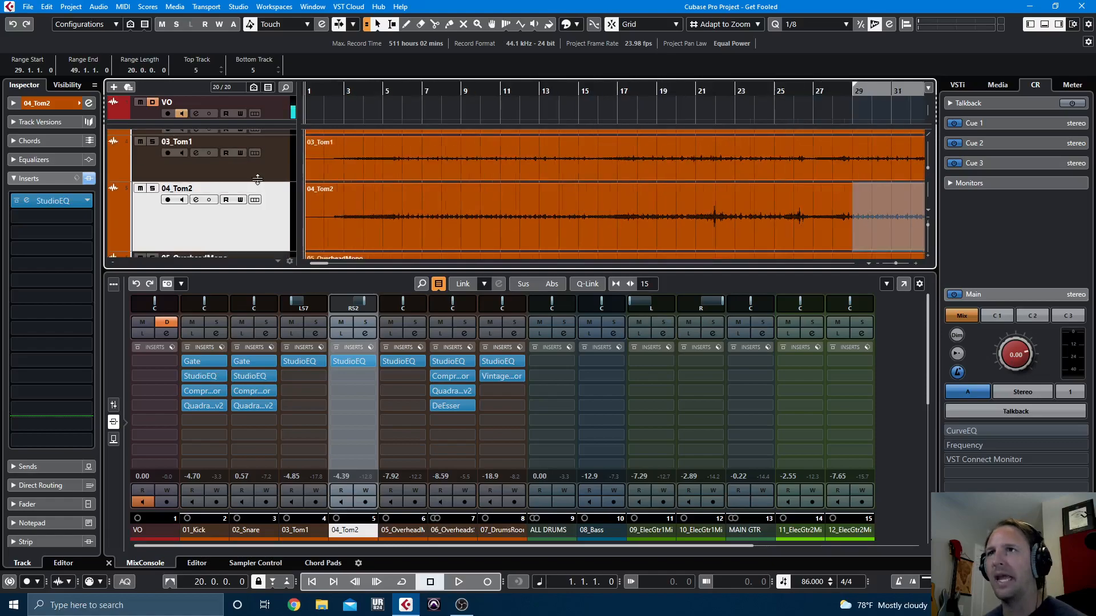
key(g)
key(g)
key(g)
key(g)
key(h)
key(h)
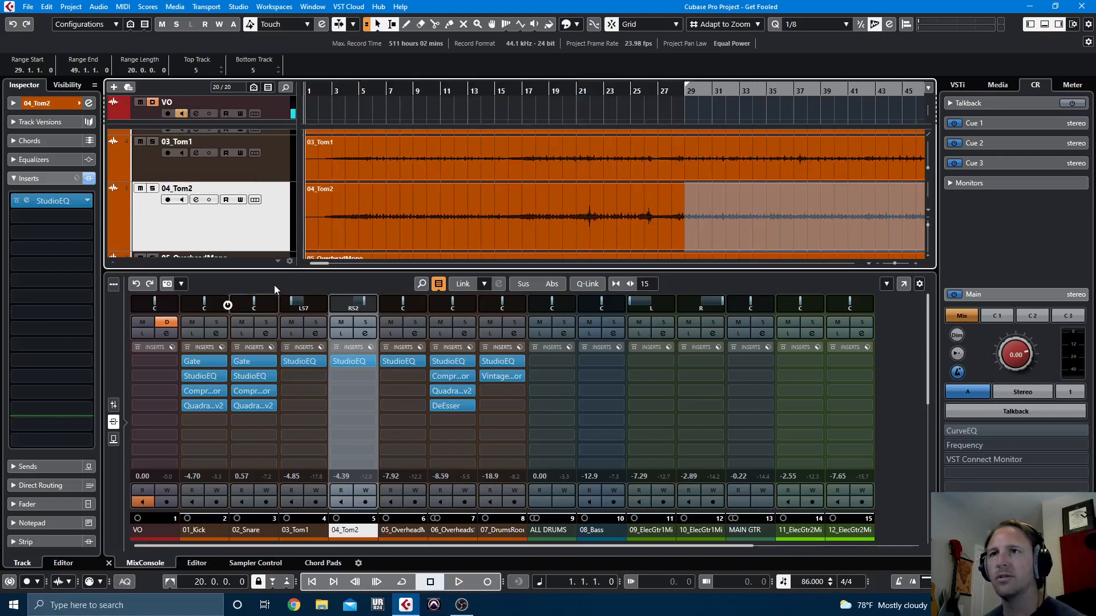
Enlarge the arrangement area and the two tom waveforms, and zoom the timeline in around bar 19
drag(277, 270, 283, 338)
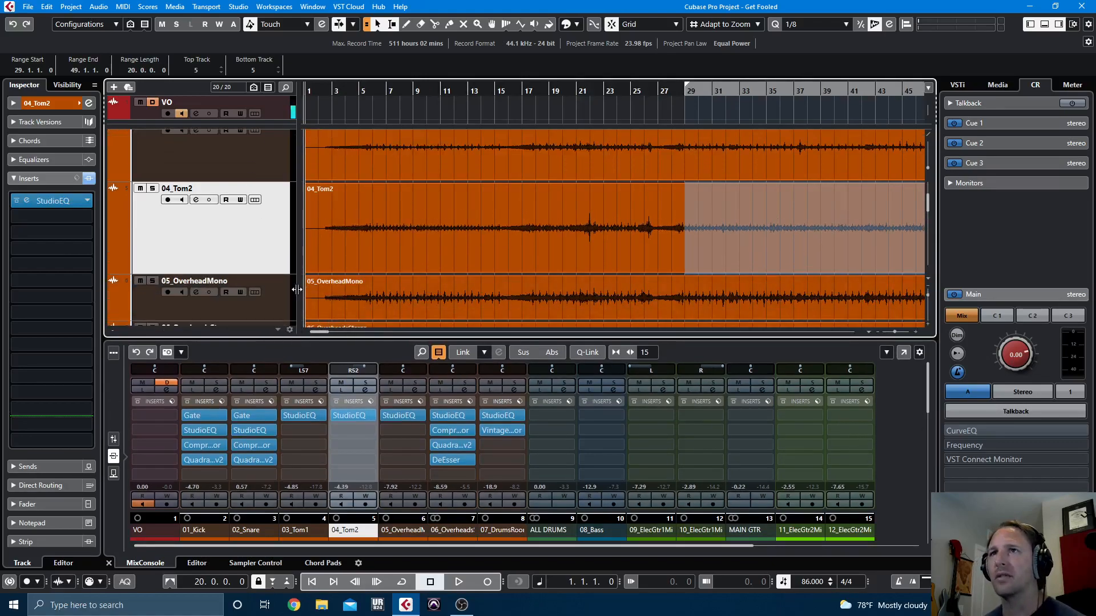
scroll(291, 246, up, 1)
click(267, 211)
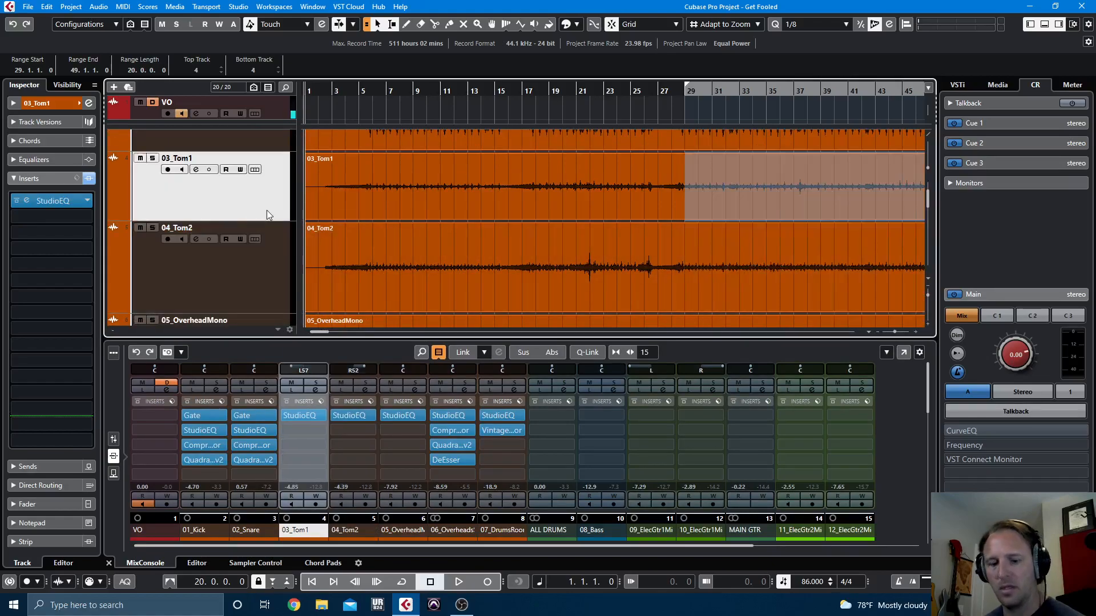
key(shift+h)
key(shift+h)
key(shift+h)
key(shift+h)
key(shift+g)
key(shift+g)
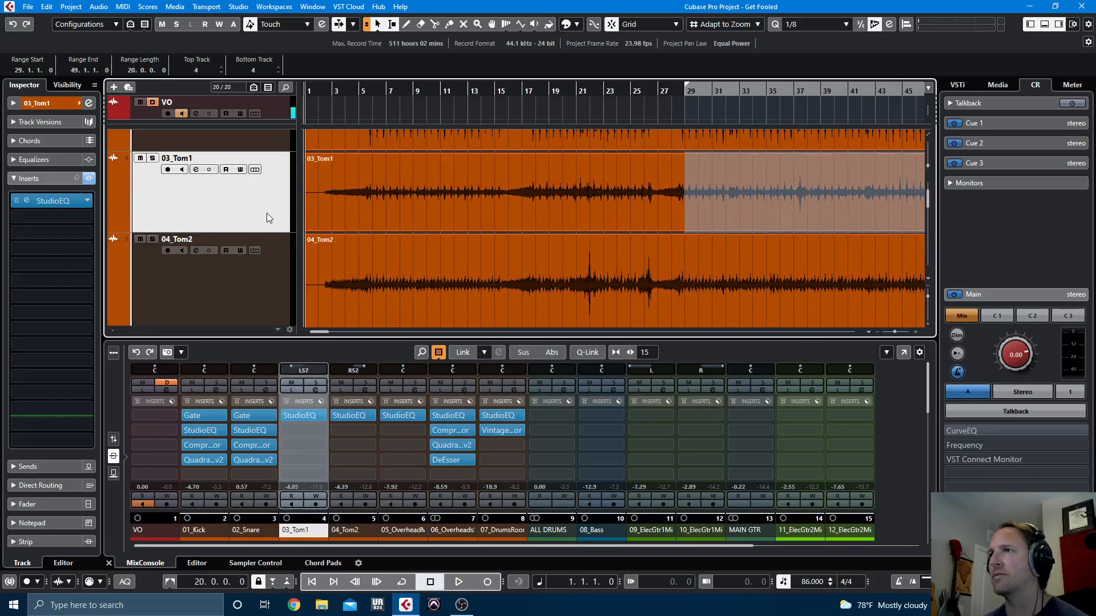
drag(555, 89, 558, 110)
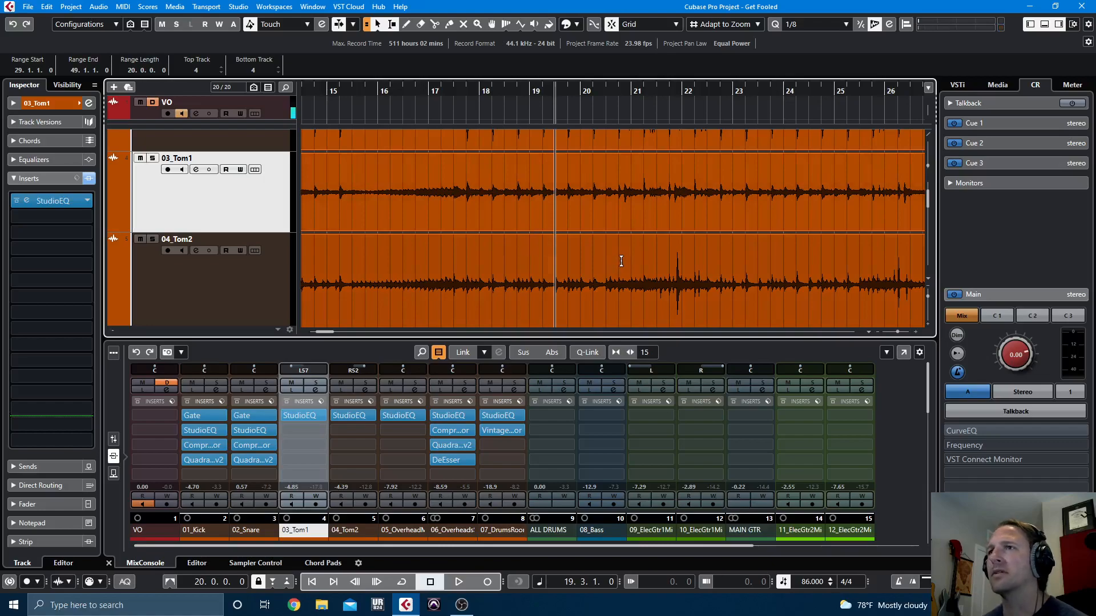
Solo 03_Tom1 and 04_Tom2, hide the lower mixer to enlarge the arrangement, and audition the toms around bars 19 to 21
click(153, 158)
click(152, 239)
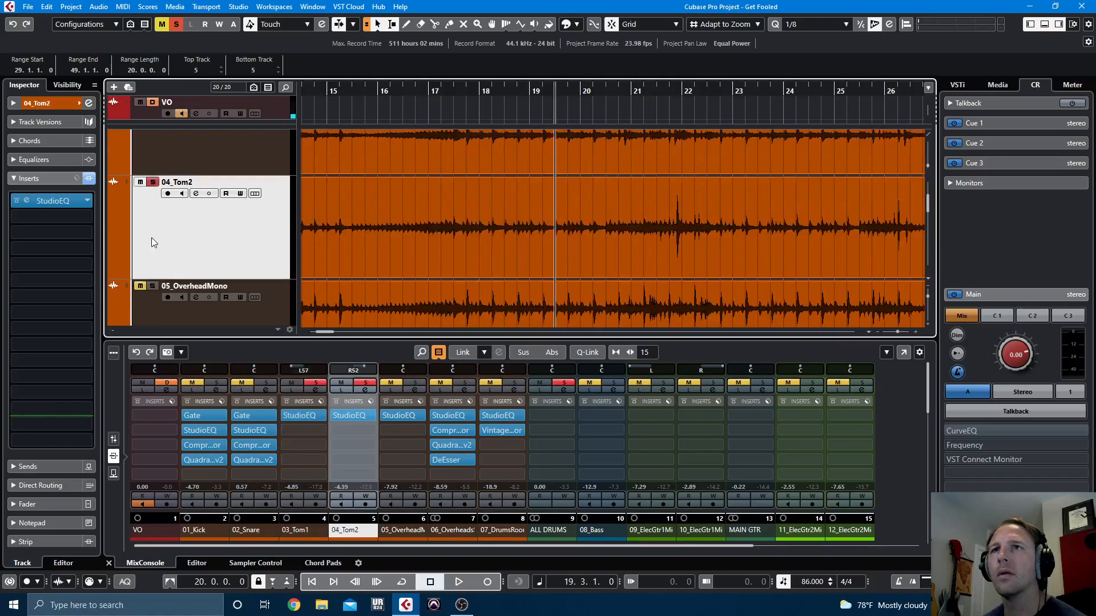
scroll(582, 284, down, 1)
scroll(726, 242, up, 1)
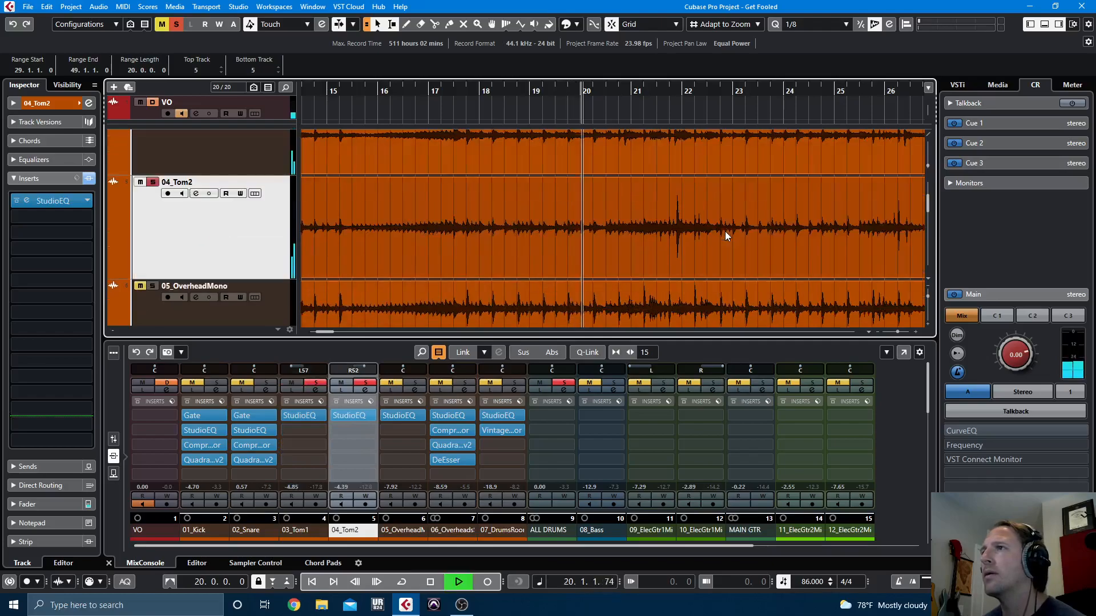
scroll(725, 236, up, 1)
key(ctrl+alt+e)
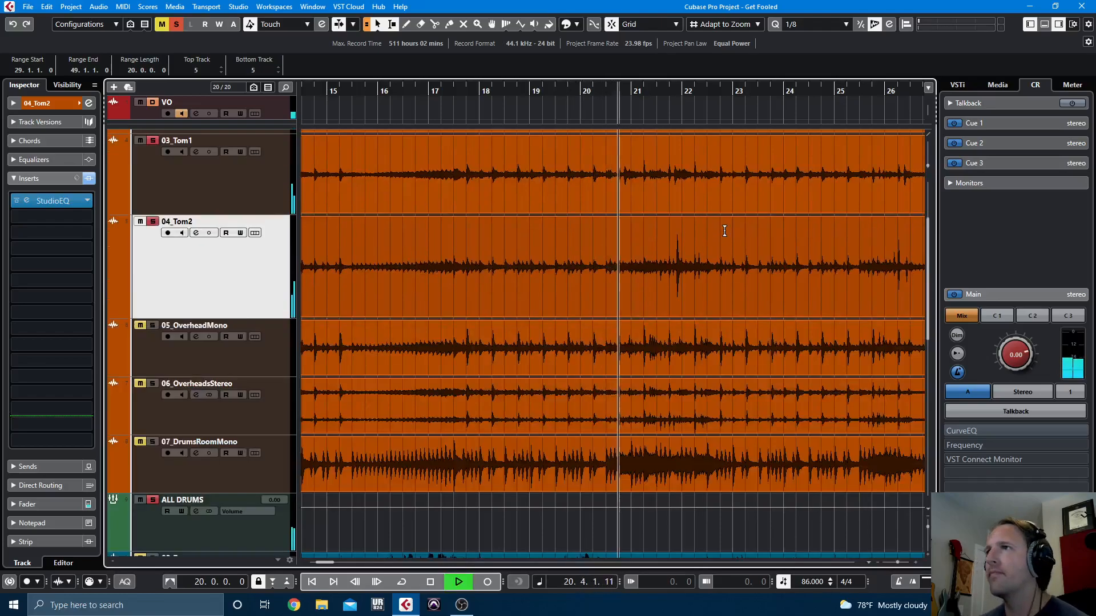
scroll(755, 265, up, 2)
key(KP_Subtract)
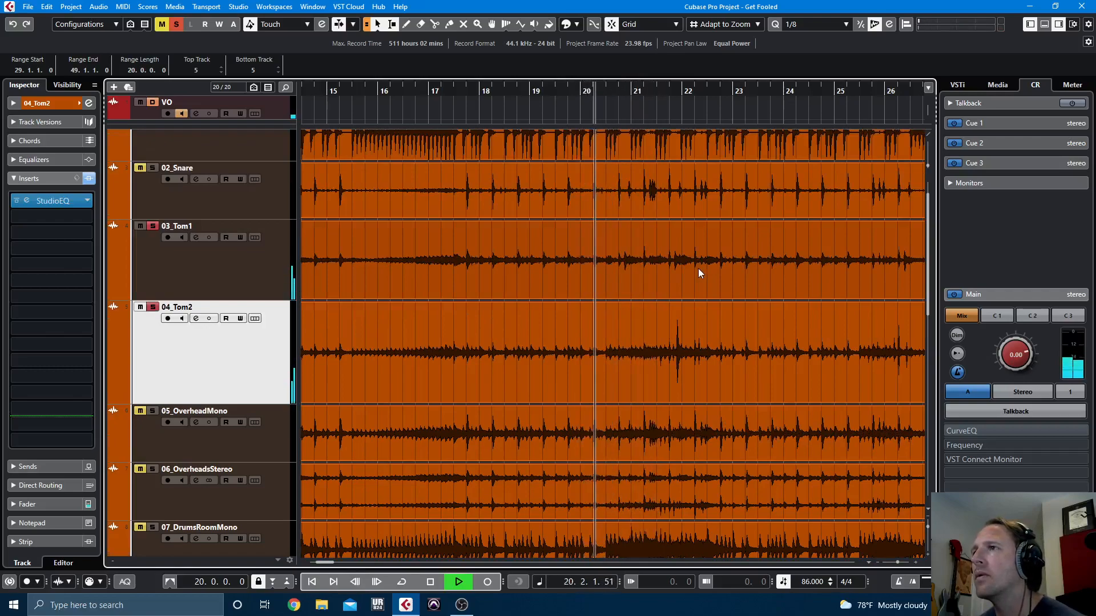
key(h)
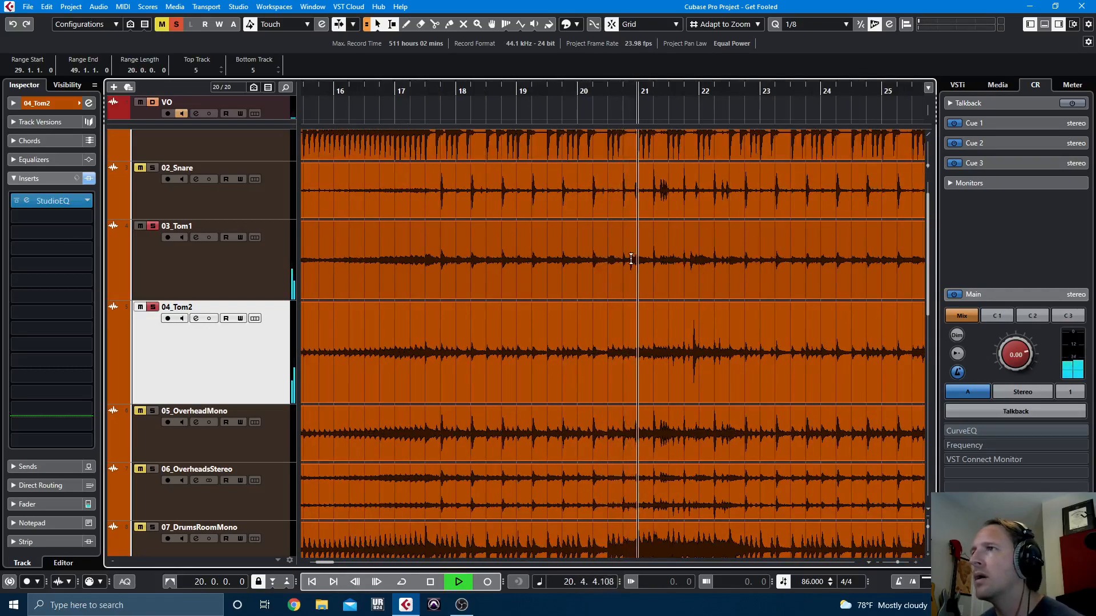
Stop playback, split 03_Tom1 around the hit from 20.4.2.62 to 21.1.2.14, and delete all audio before that hit
key(space)
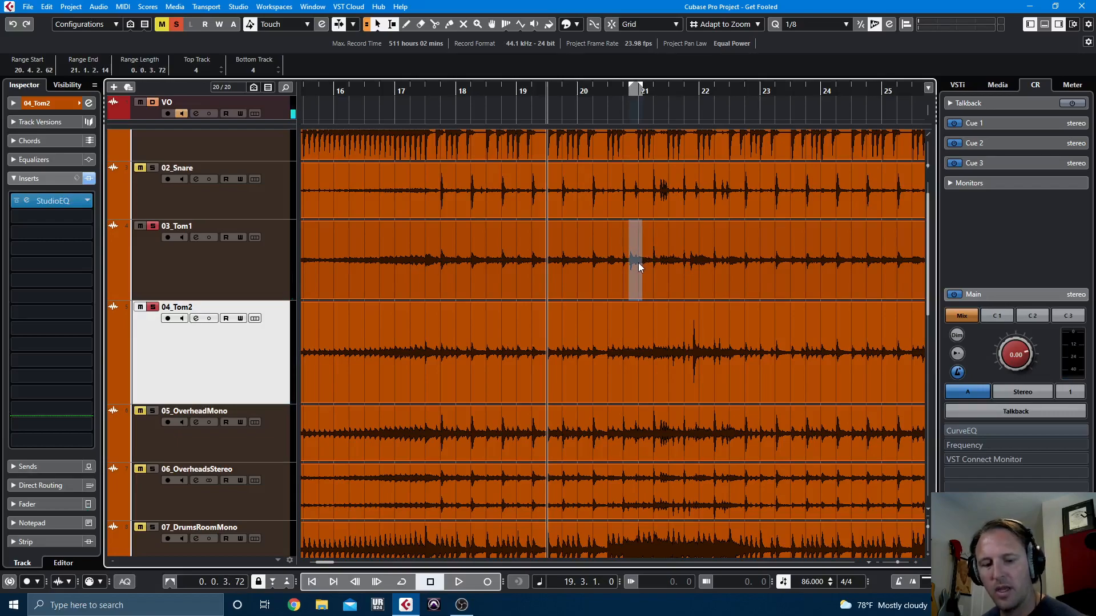
key(shift+x)
click(612, 278)
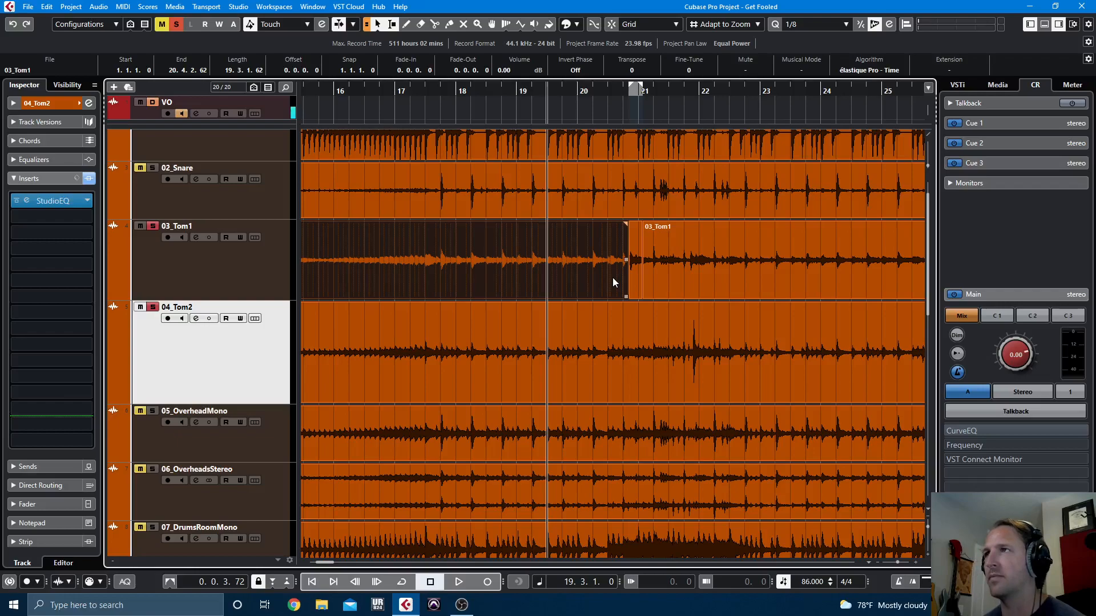
key(Delete)
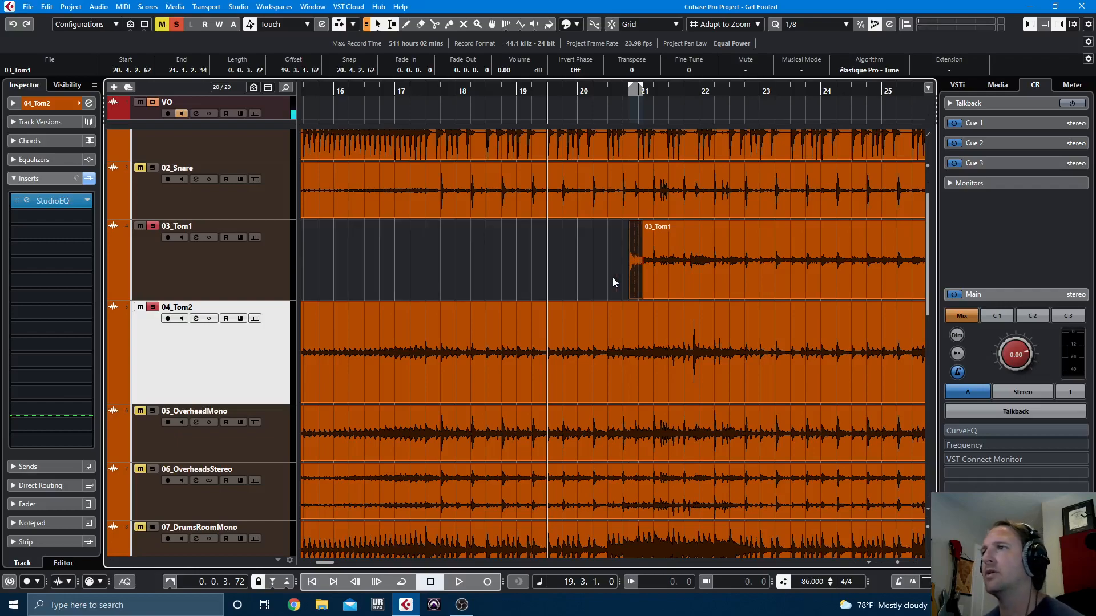
Audition the fill leading into bar 22 and split out the 03_Tom1 hit starting around 21.4.2.90
key(space)
key(h)
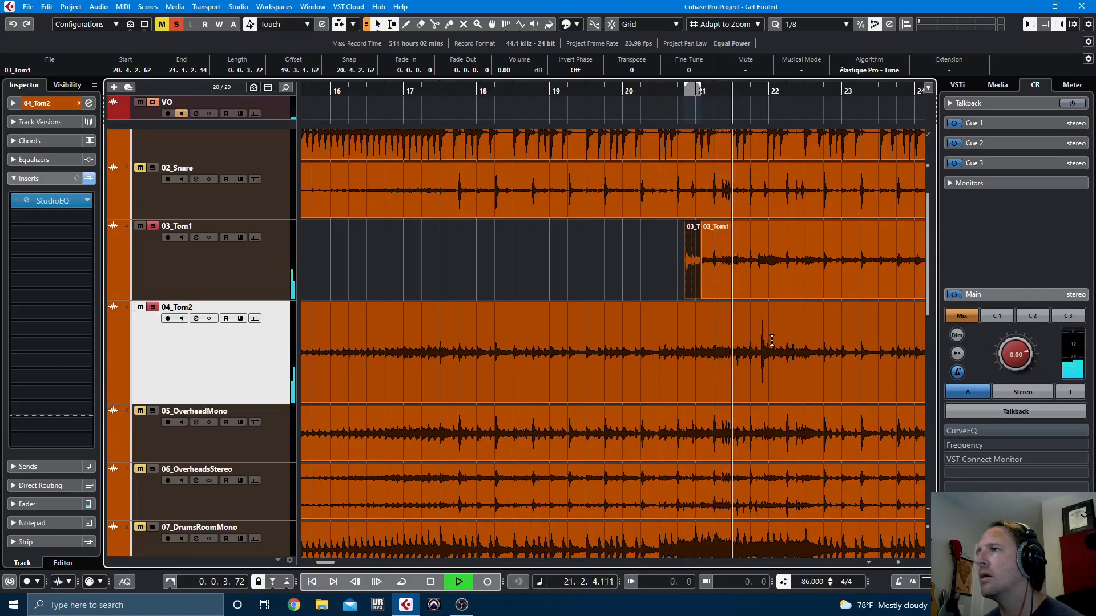
key(space)
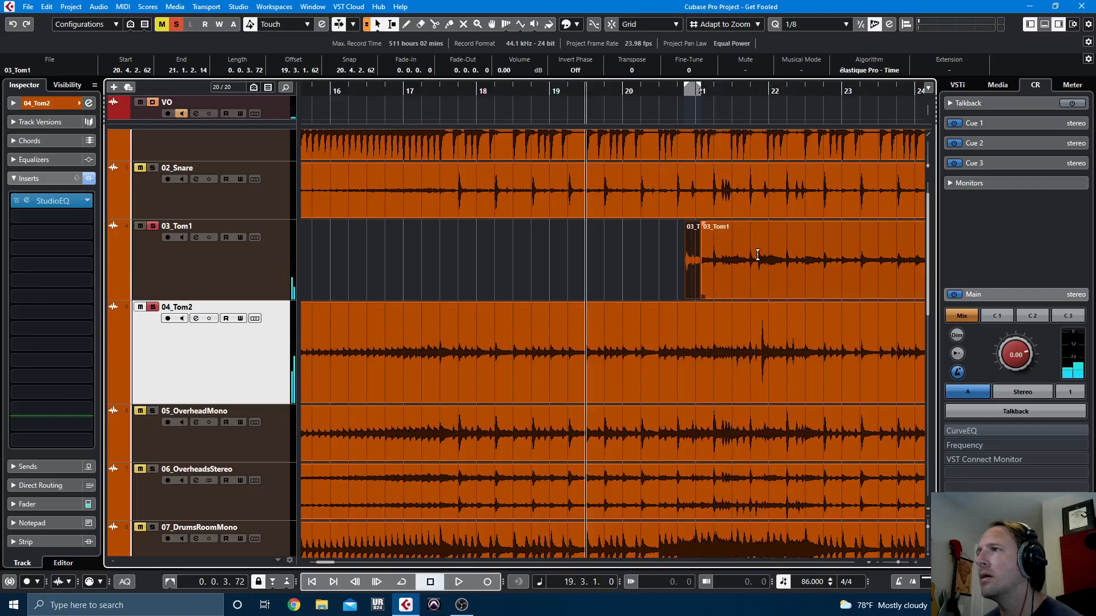
drag(758, 256, 762, 260)
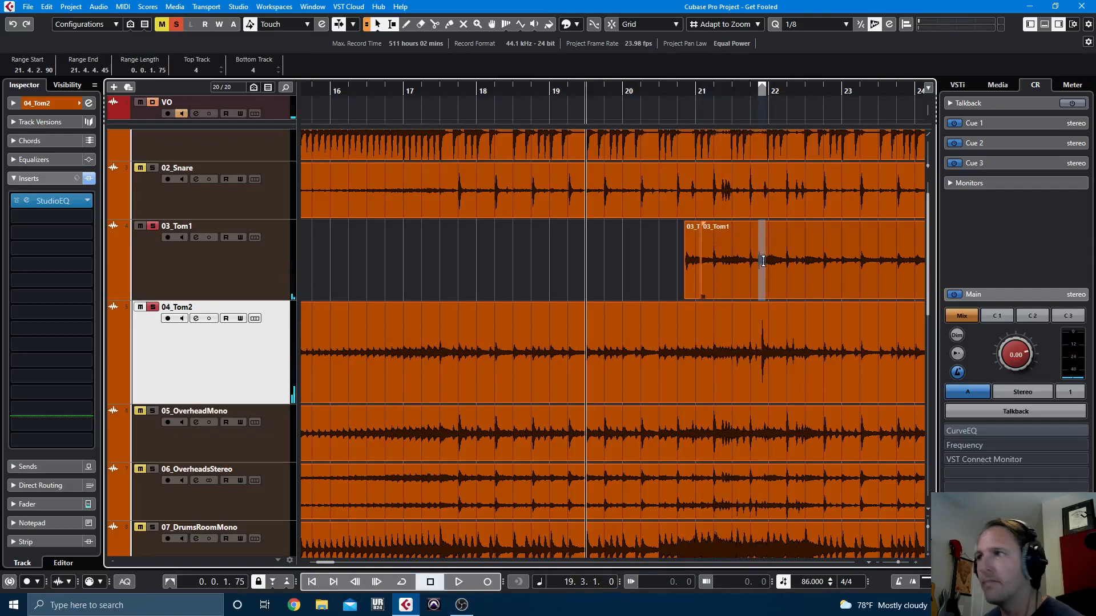
key(Delete)
Split out the 04_Tom2 hit from 21.4.3.45 to 22.1.1.45 and delete the bleed before the bar 22 hits on both tom tracks
drag(760, 345, 769, 346)
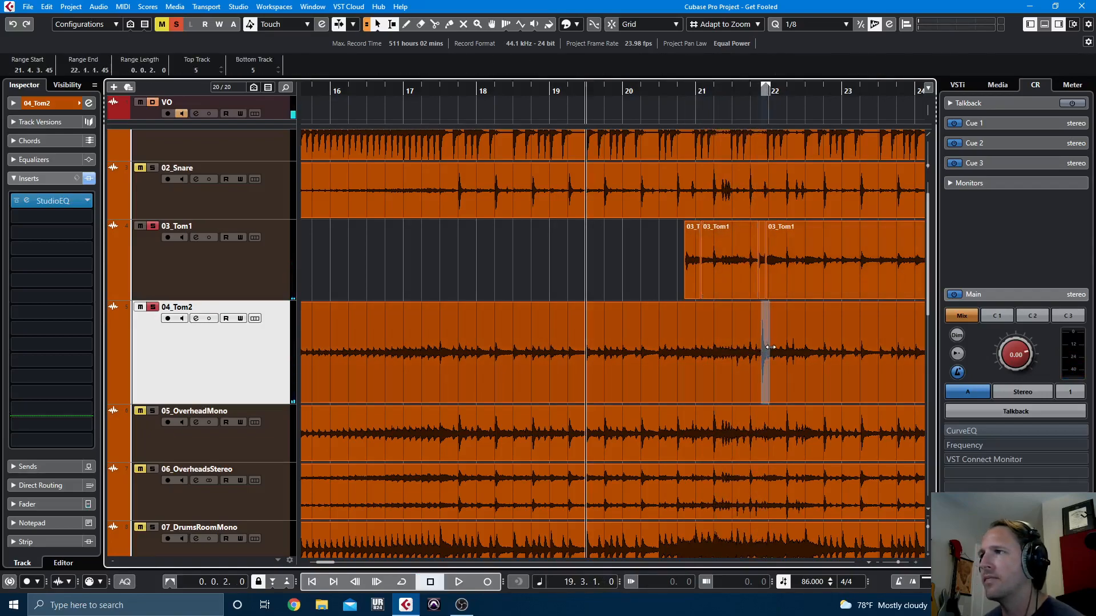
key(Delete)
key(Delete)
click(703, 379)
key(Delete)
Play on to bar 26, split out the 03_Tom1 hit from 26.2.2.118 to 26.3.2.13, and delete the bleed before it
key(shift+KP_Add)
key(shift+KP_Add)
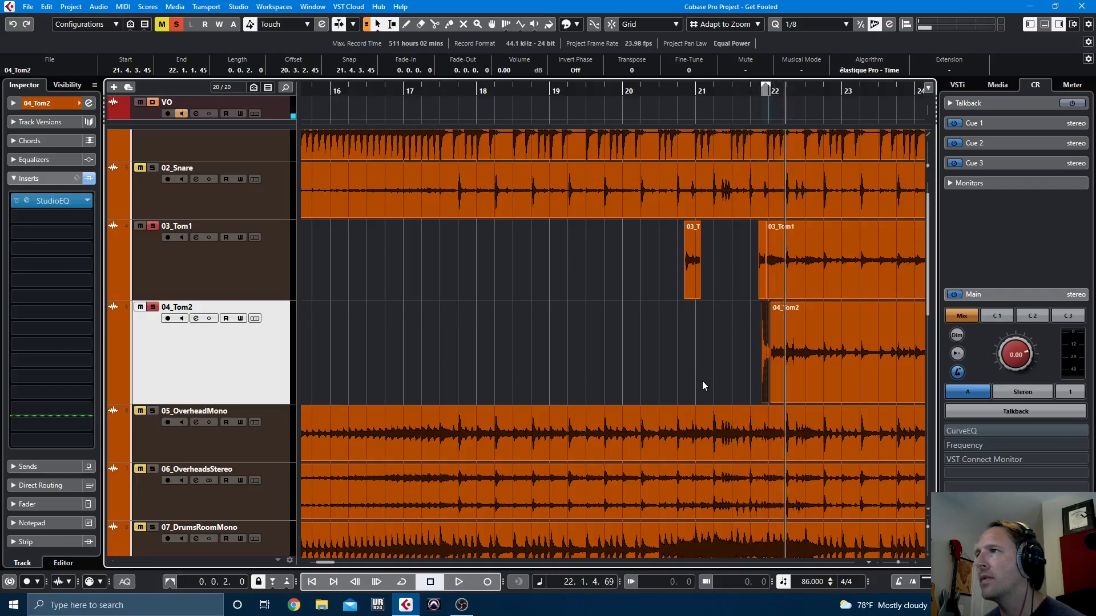
key(space)
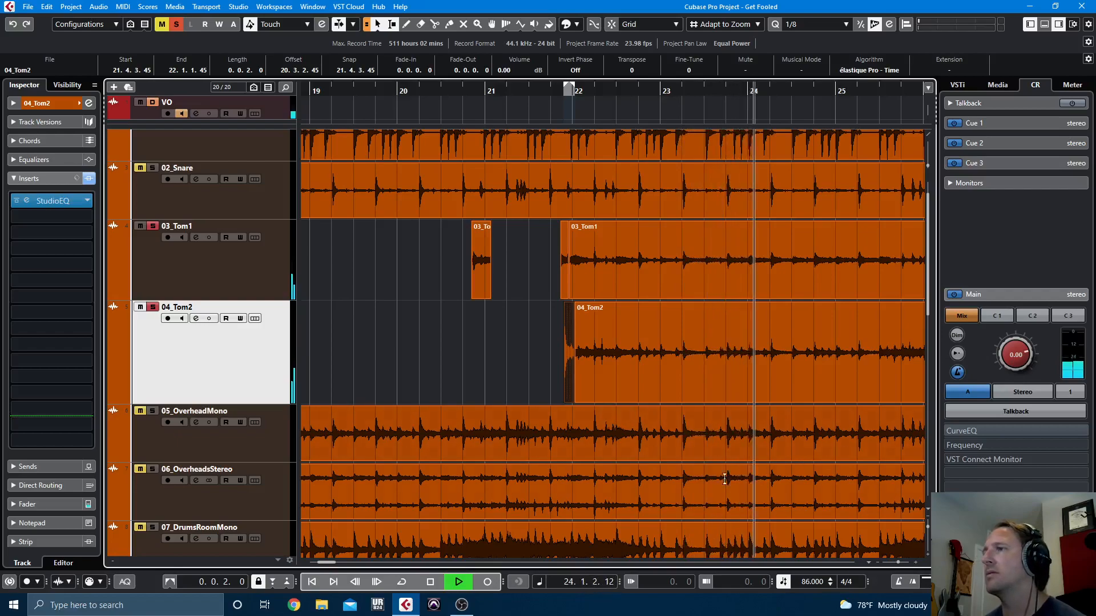
drag(329, 563, 334, 566)
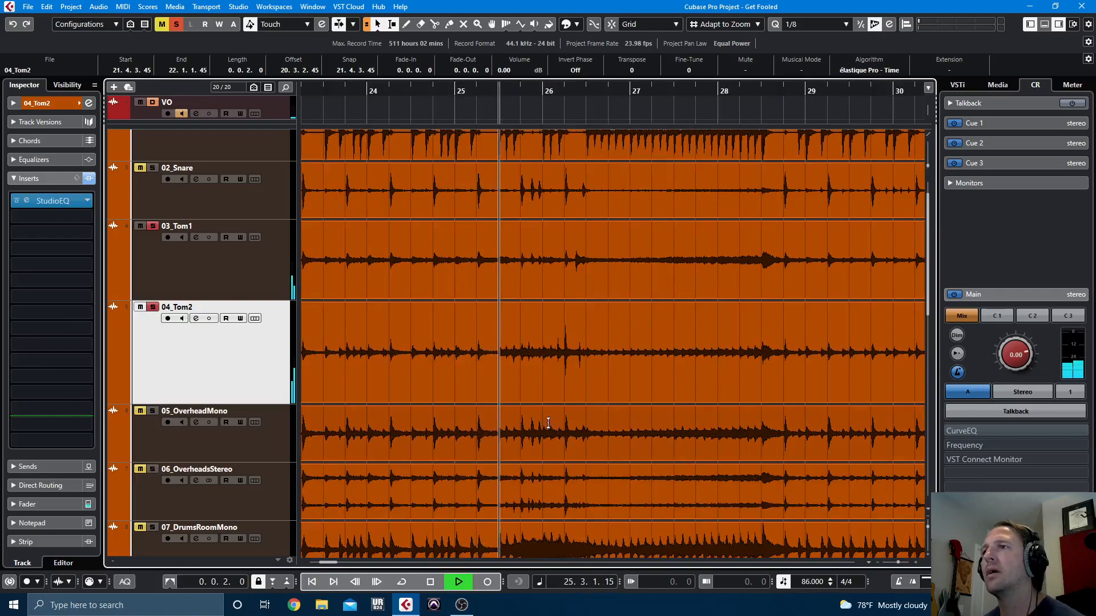
drag(564, 344, 576, 351)
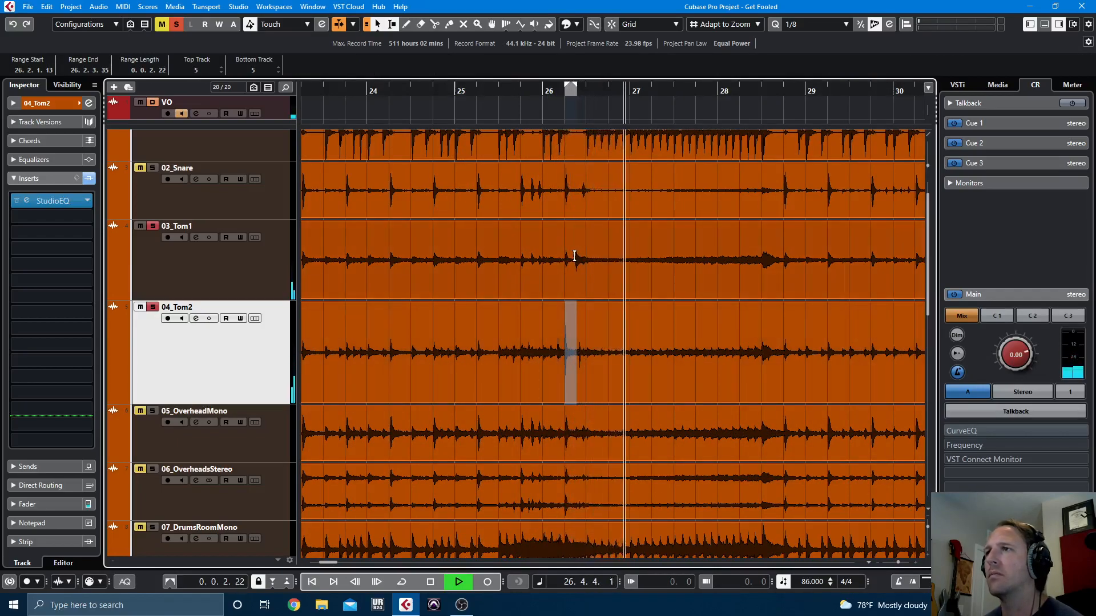
drag(575, 259, 591, 260)
key(shift+x)
click(536, 276)
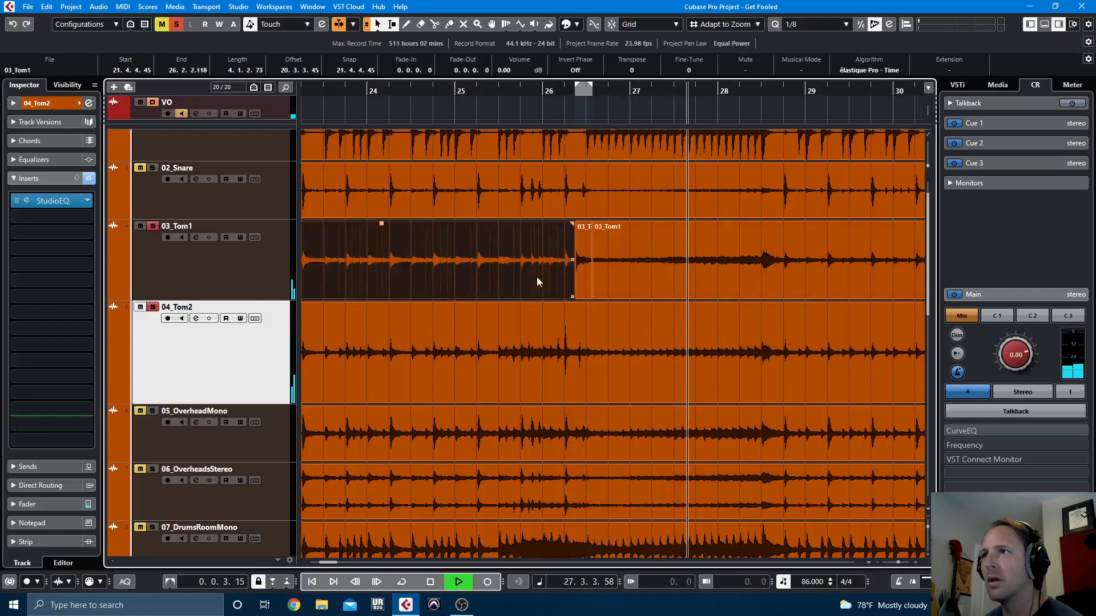
key(Delete)
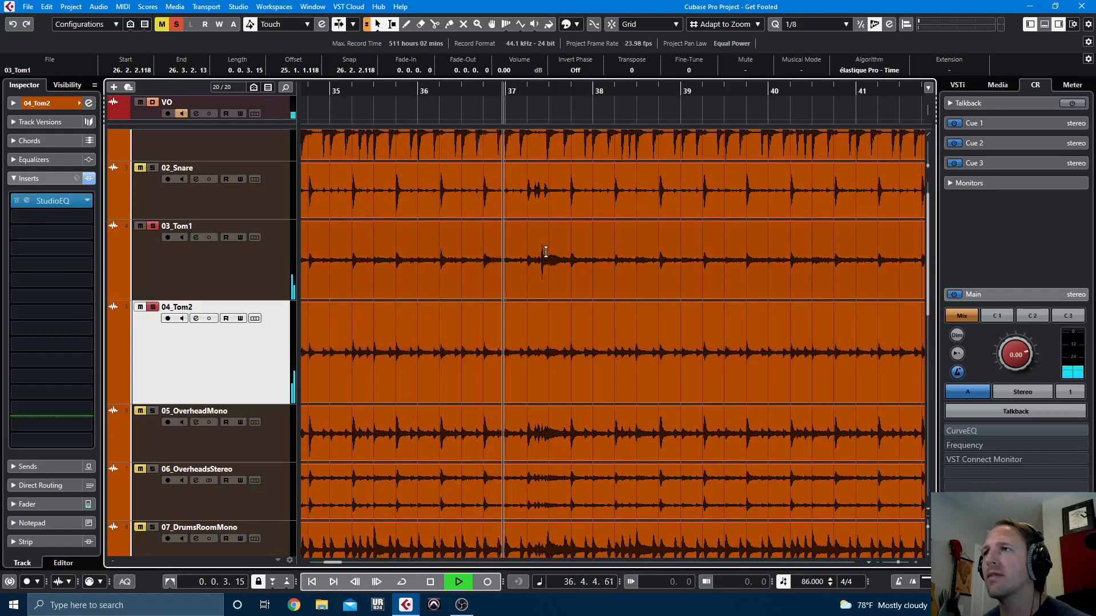
Split out the 03_Tom1 hit from 37.2.3.73 to 37.3.1.46 and delete the bleed before it, leaving the project settings unchanged
drag(542, 261, 550, 261)
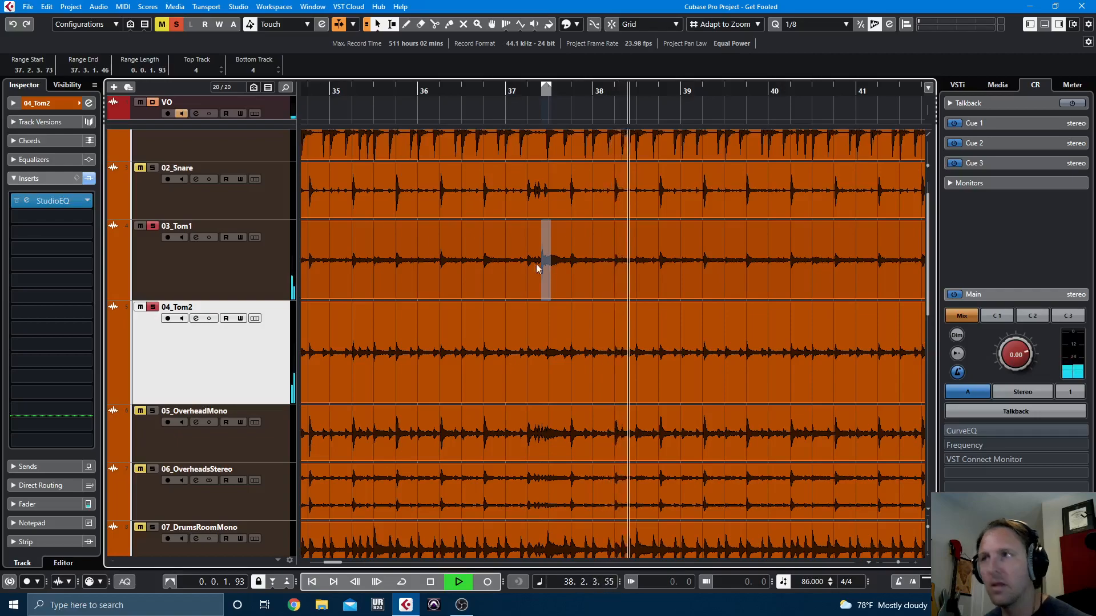
double_click(545, 264)
click(475, 283)
key(Delete)
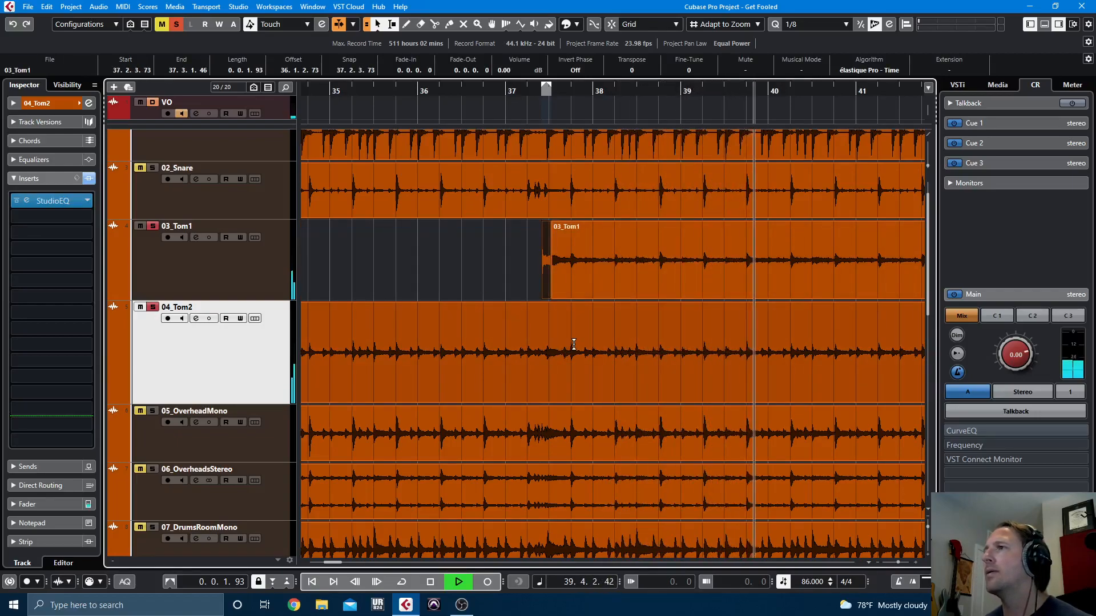
key(shift+s)
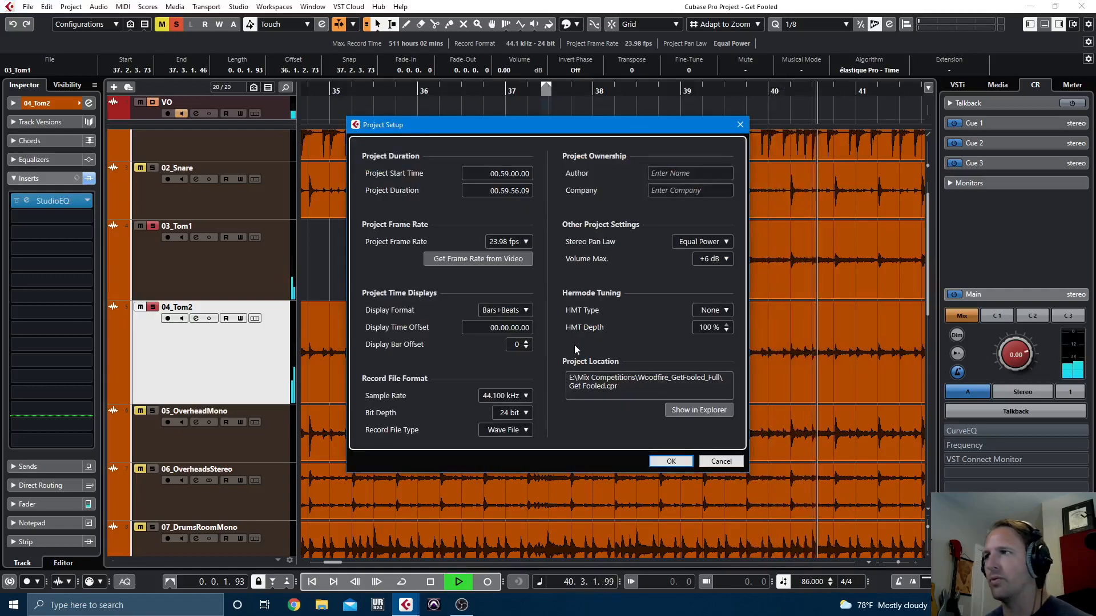
click(711, 460)
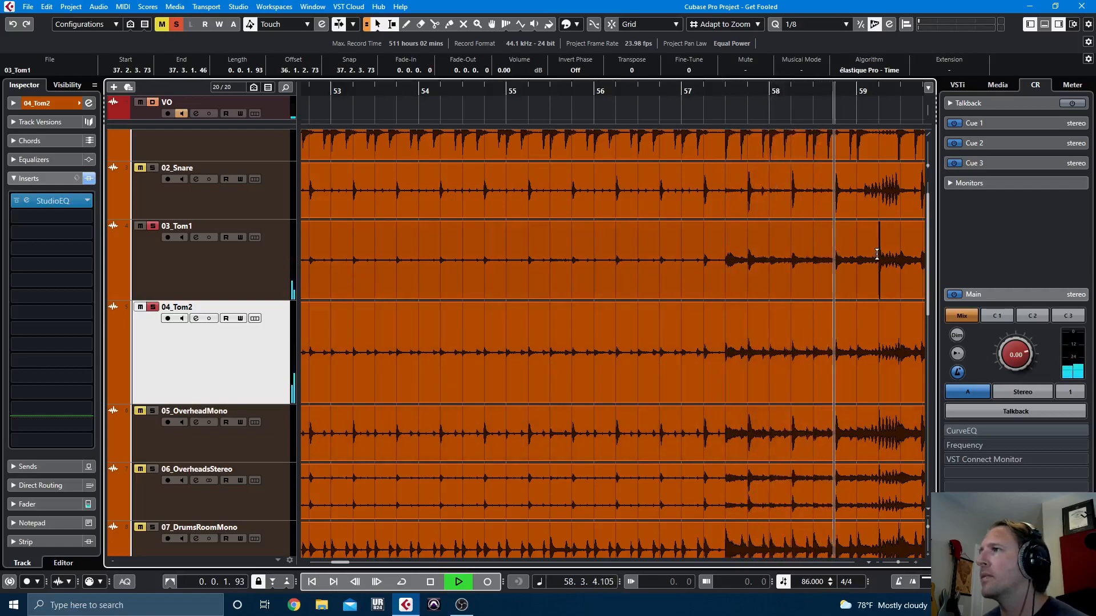
Split out the 03_Tom1 hit from 59.2.1.1 to 59.2.2.44 and delete the bleed before it
drag(881, 260, 886, 261)
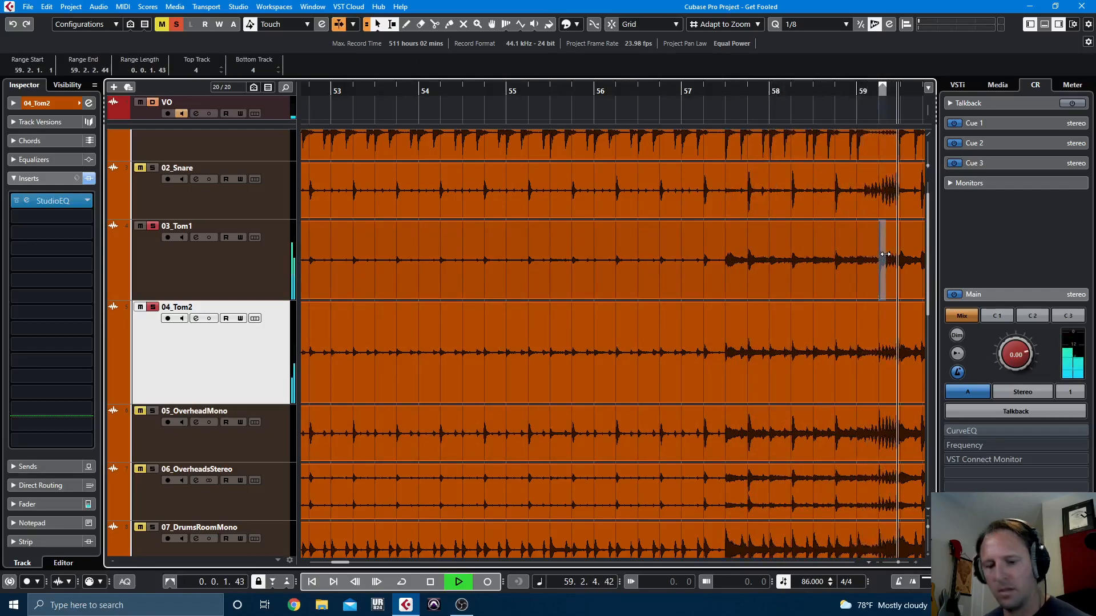
key(Delete)
click(803, 284)
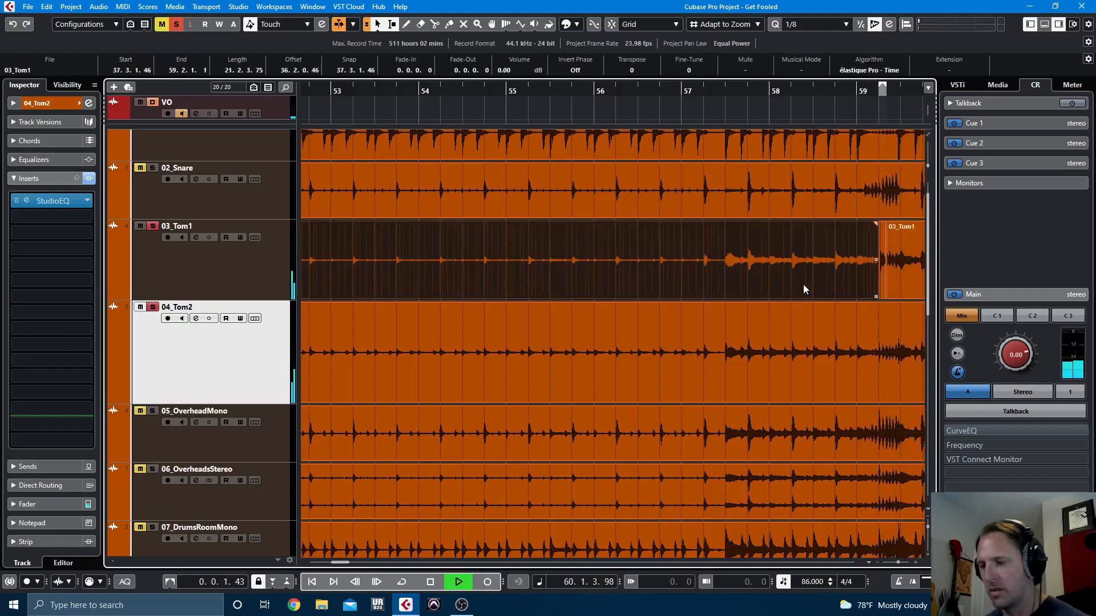
key(Delete)
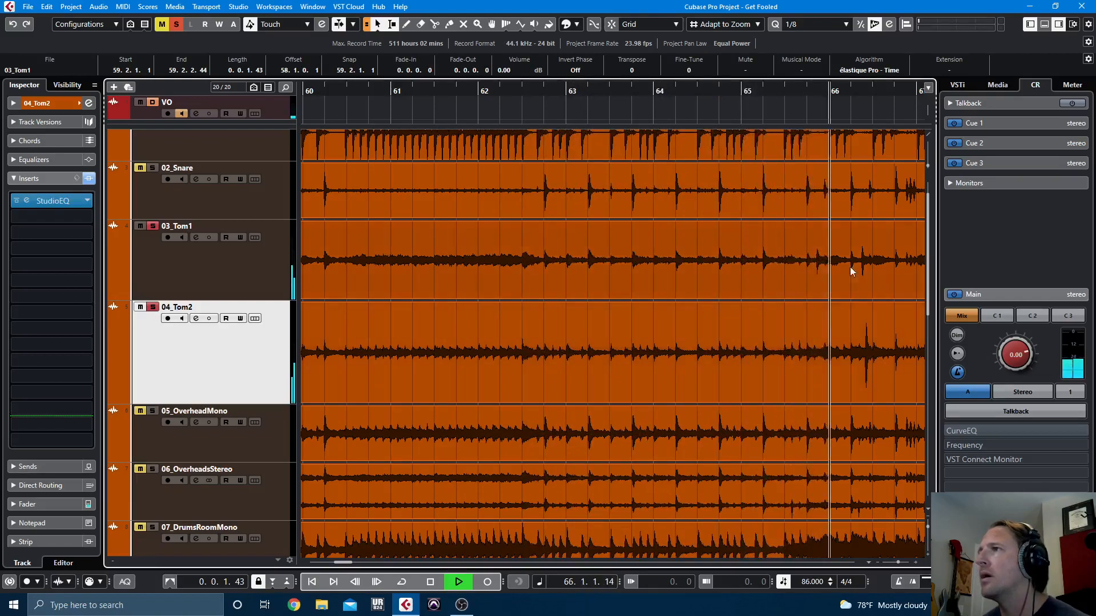
Split out the two 03_Tom1 hits around 65.4.2 and 66.2 and the 04_Tom2 hit from 66.2.3.52 to 66.2.4.119
drag(816, 259, 827, 260)
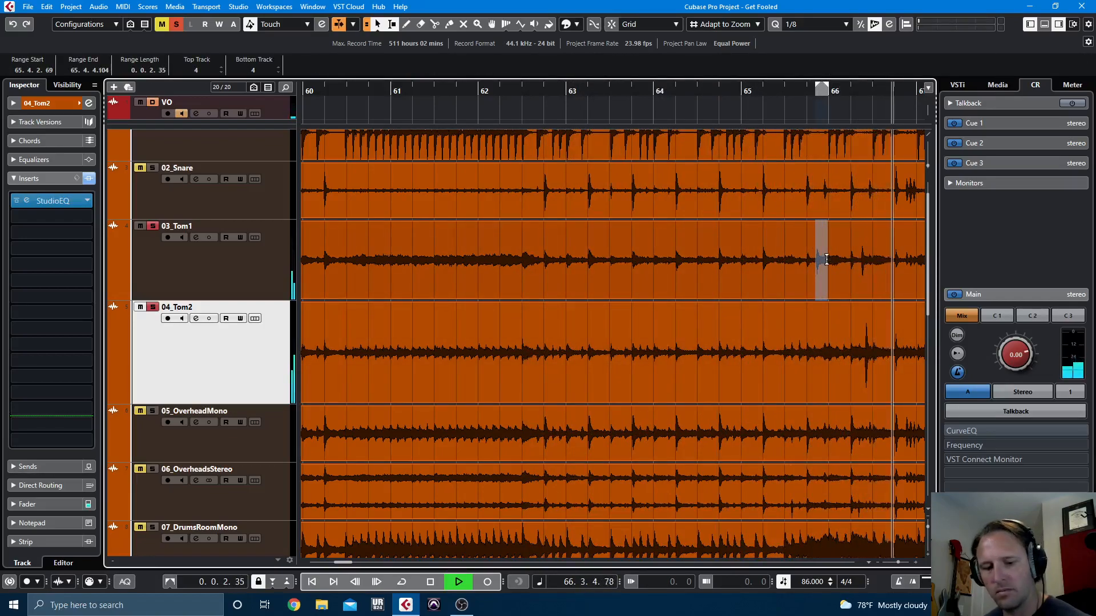
key(shift+x)
click(860, 257)
key(shift+x)
drag(864, 345, 867, 347)
key(shift+x)
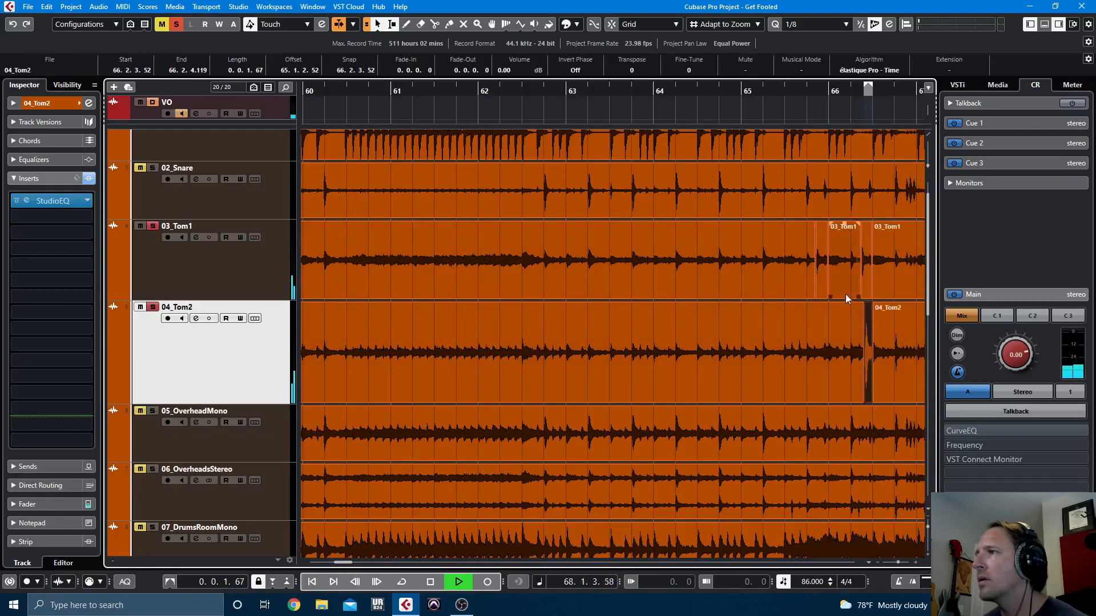
Delete the bleed before and between the bar 65–66 hits on 03_Tom1 and before the bar 66 hit on 04_Tom2
key(Delete)
click(776, 285)
key(Delete)
click(782, 382)
key(Delete)
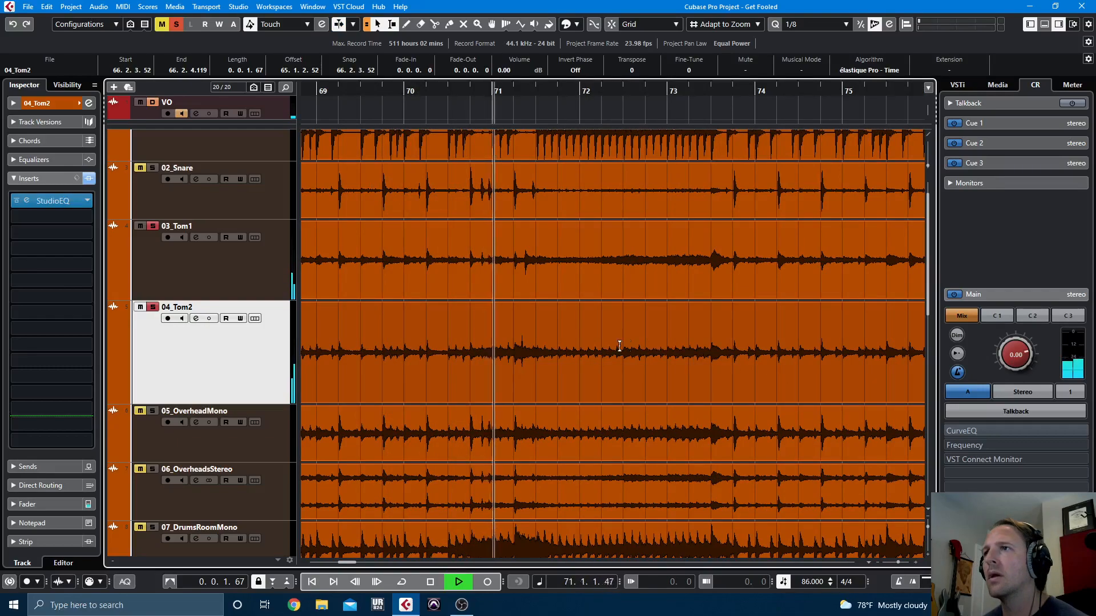
Split out the 03_Tom1 hit from 71.2.2.113 to 71.2.4.110 and delete the bleed before it
drag(525, 259, 535, 261)
key(shift+x)
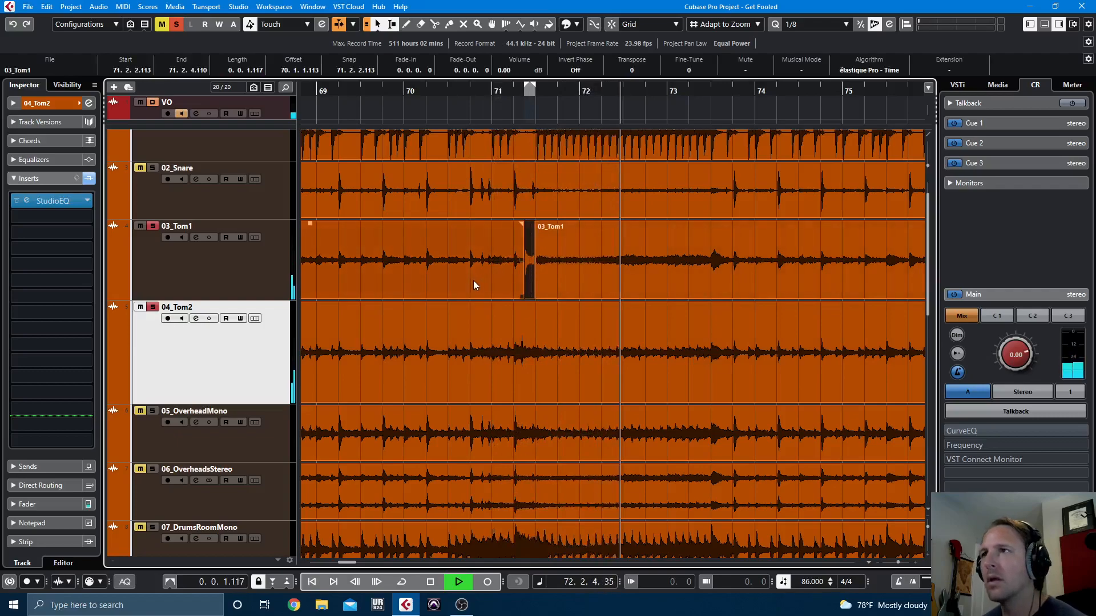
click(474, 280)
key(Delete)
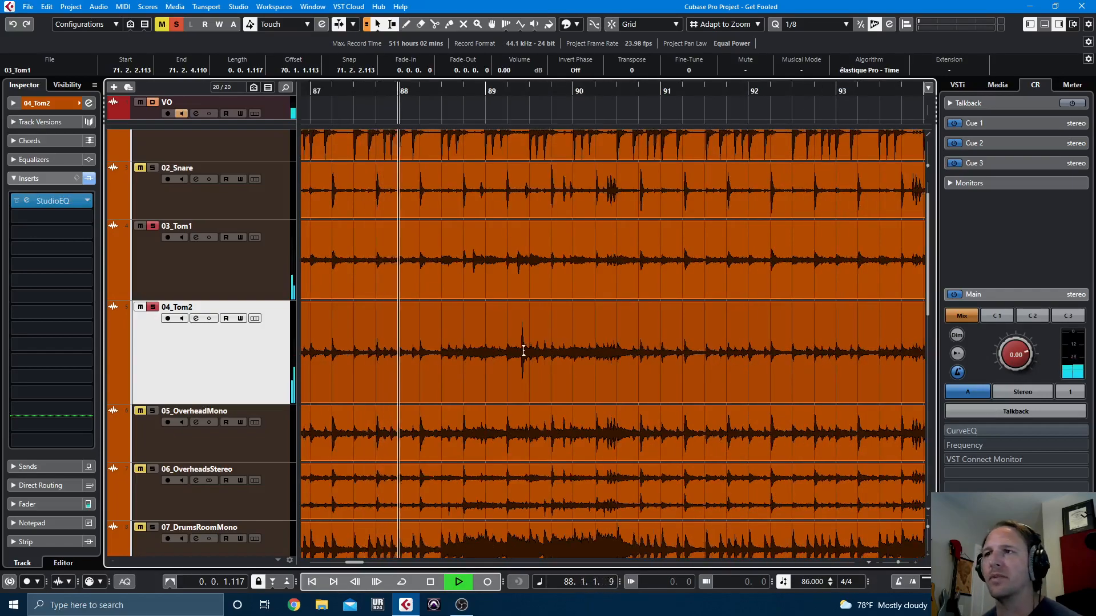
Split out the 04_Tom2 hit from 89.2.3.46 to 89.3.1.6 and play back from the middle of bar 88
drag(522, 349, 529, 344)
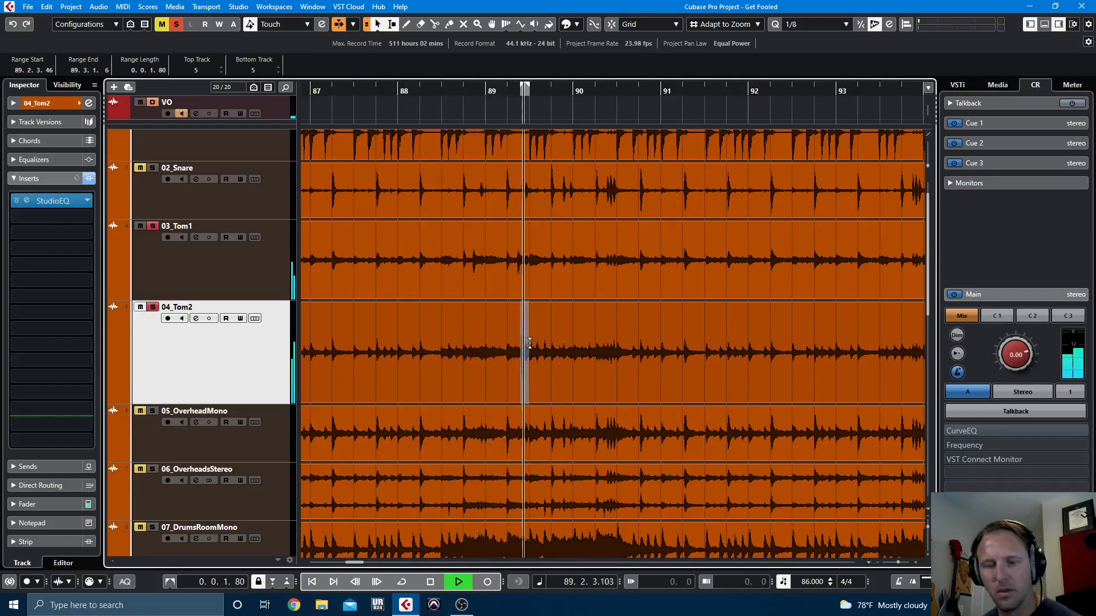
key(shift+x)
click(455, 91)
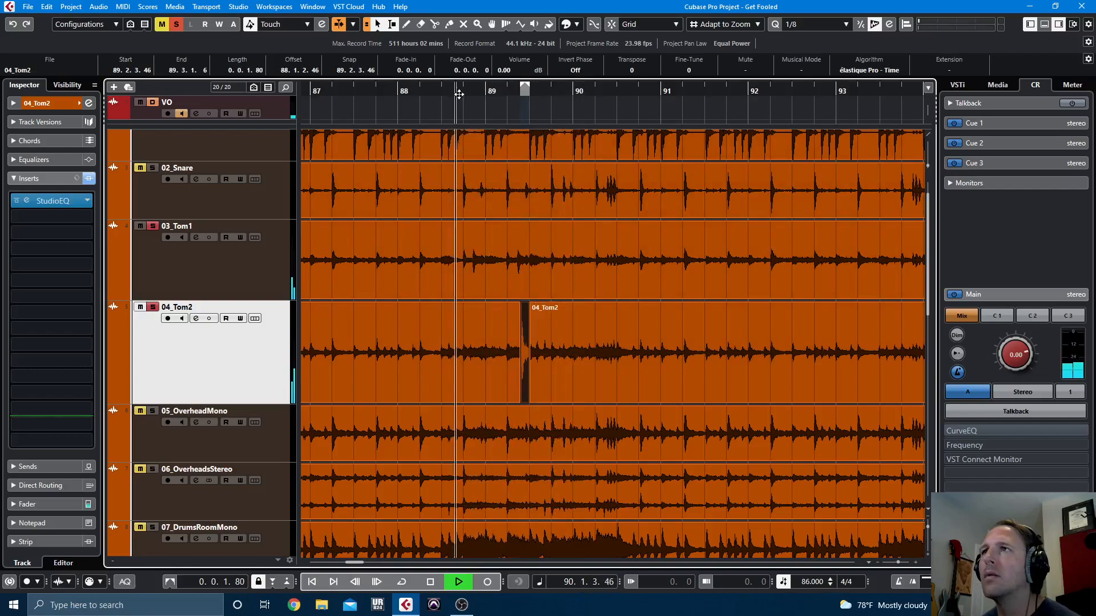
Split out the two 03_Tom1 hits, one near the end of bar 88 and one in bar 89 ending at 89.2.4.26
drag(471, 255, 517, 256)
key(shift+x)
click(506, 256)
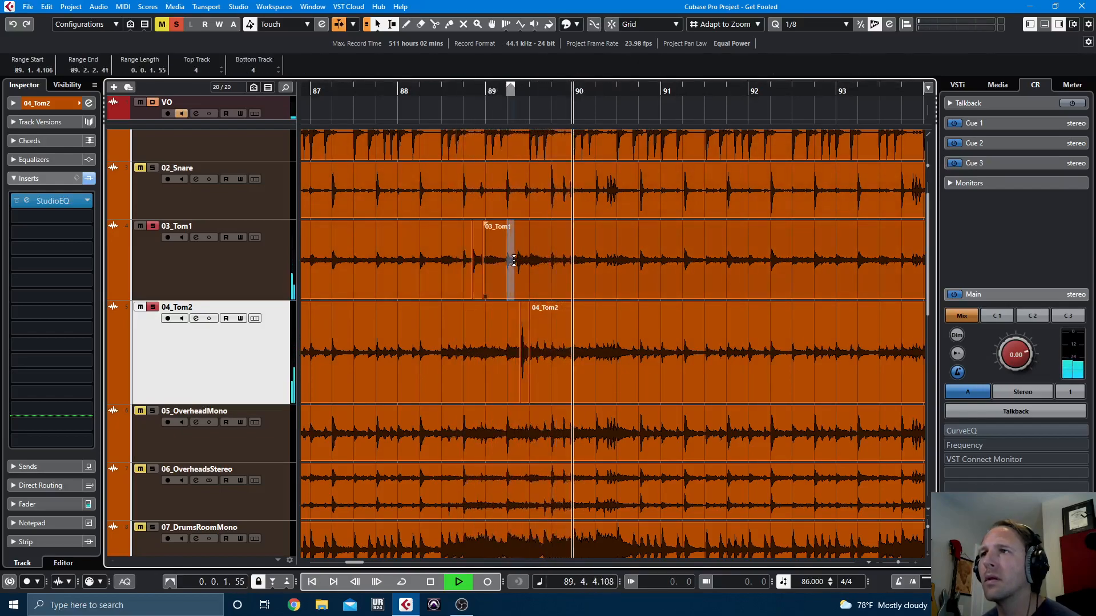
key(shift+x)
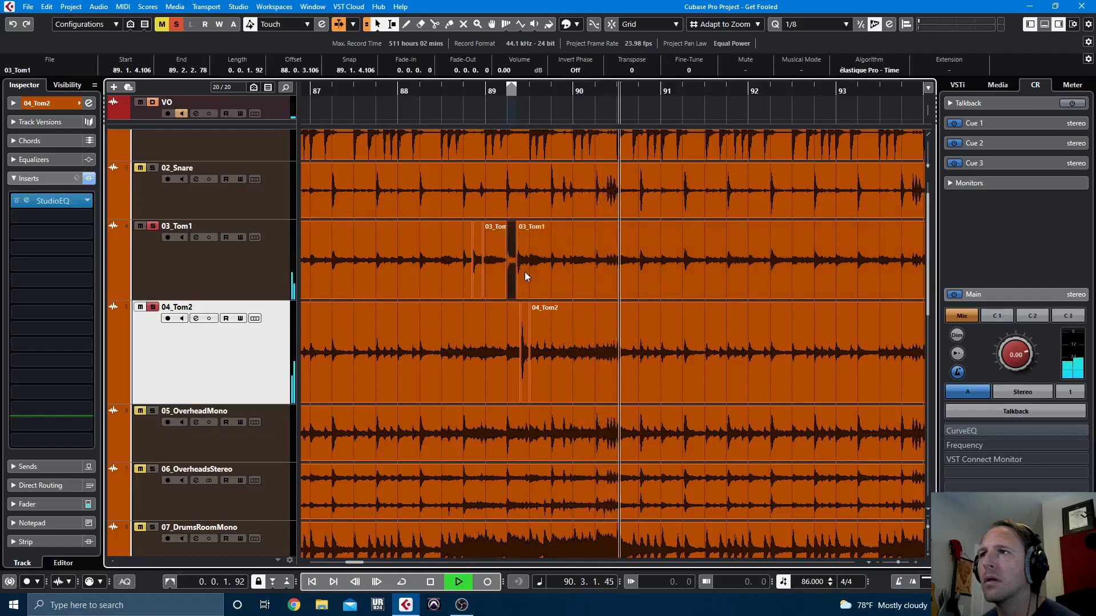
click(501, 92)
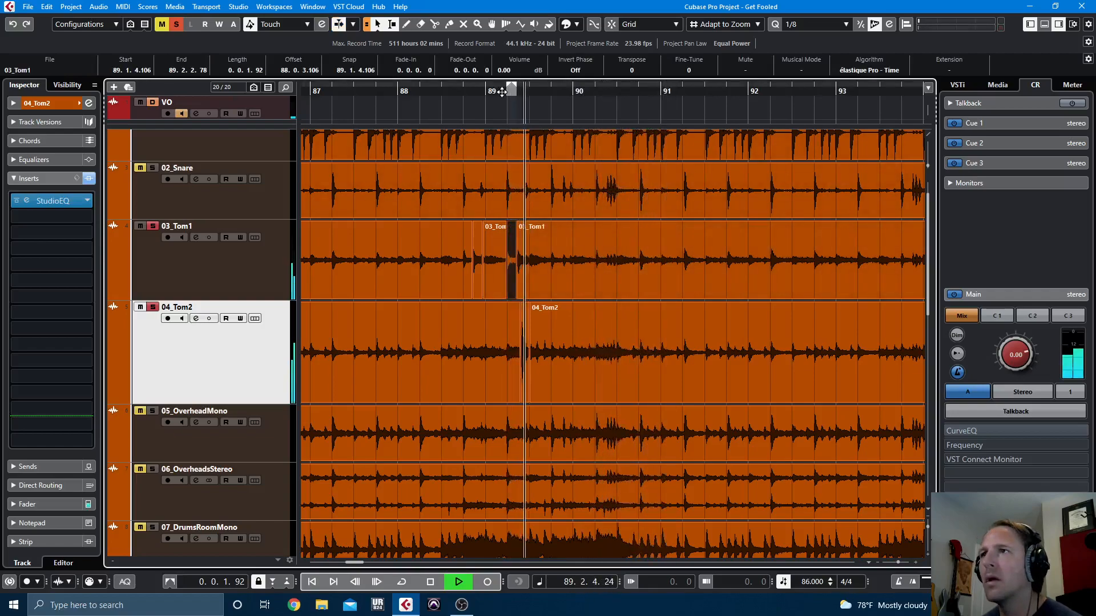
click(519, 268)
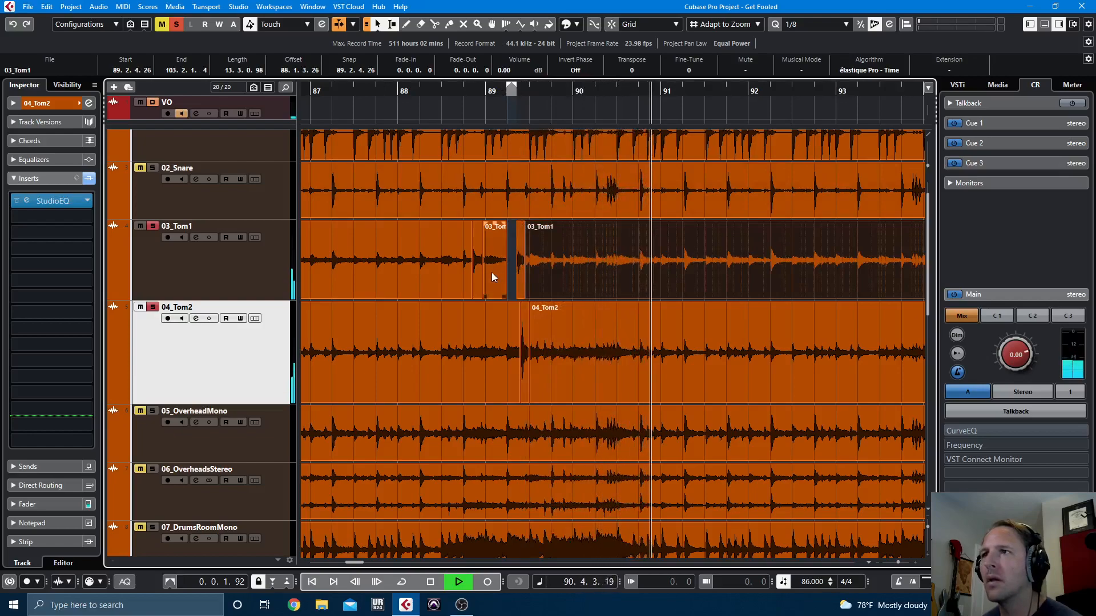
Delete the bleed before and between the bar 88–89 hits on 03_Tom1 and before the bar 89 hit on 04_Tom2
click(493, 274)
key(Delete)
click(450, 270)
key(Delete)
click(474, 383)
key(Delete)
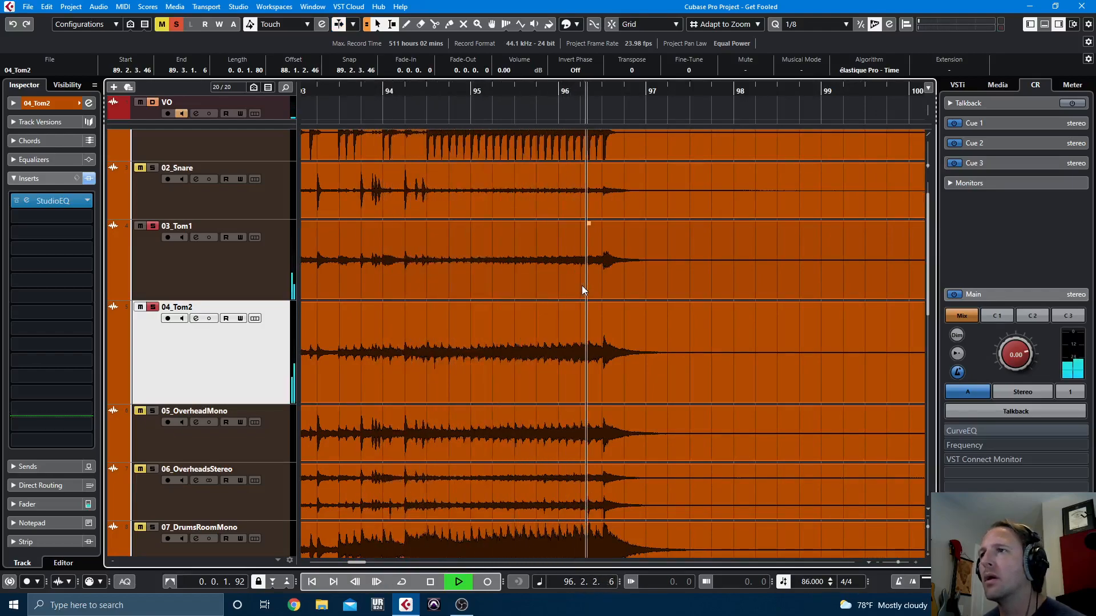
Delete the remaining bleed after the last hits on 03_Tom1 and 04_Tom2, and stop playback
key(g)
key(g)
key(g)
click(608, 280)
key(Delete)
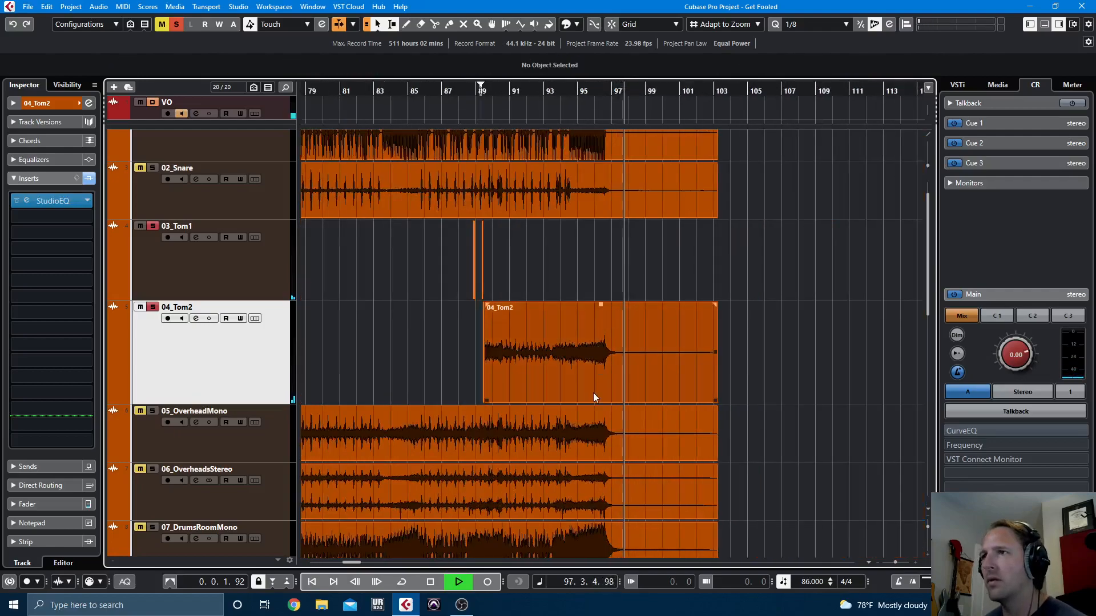
click(594, 388)
key(Delete)
key(space)
Shorten the tails of the isolated tom hits, ending the bar 20 hit on 03_Tom1 at 20.4.4.21
drag(588, 375, 511, 268)
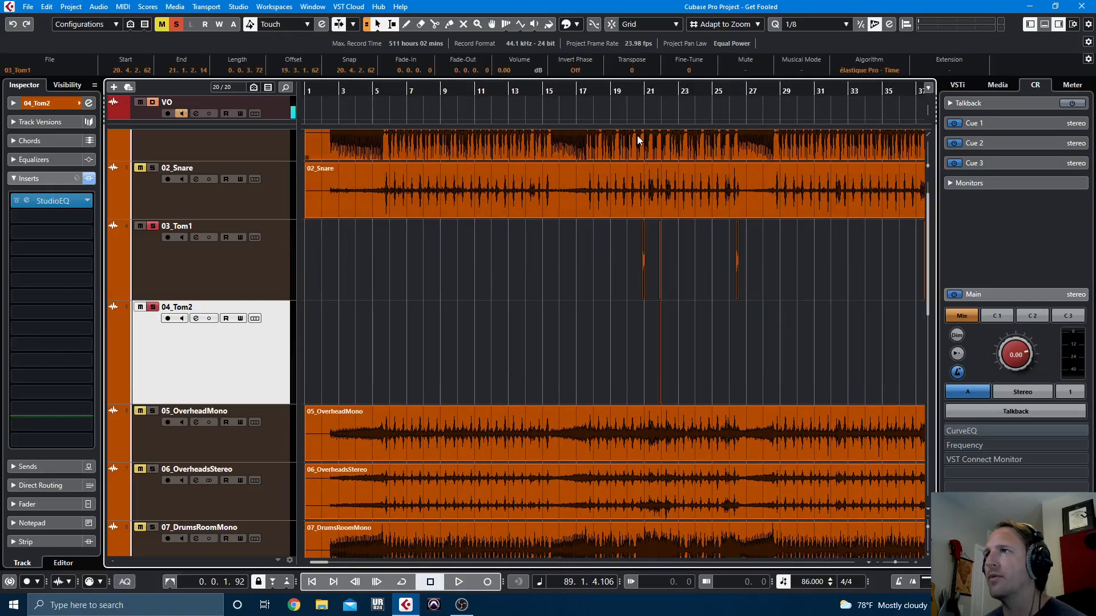
drag(643, 93, 636, 134)
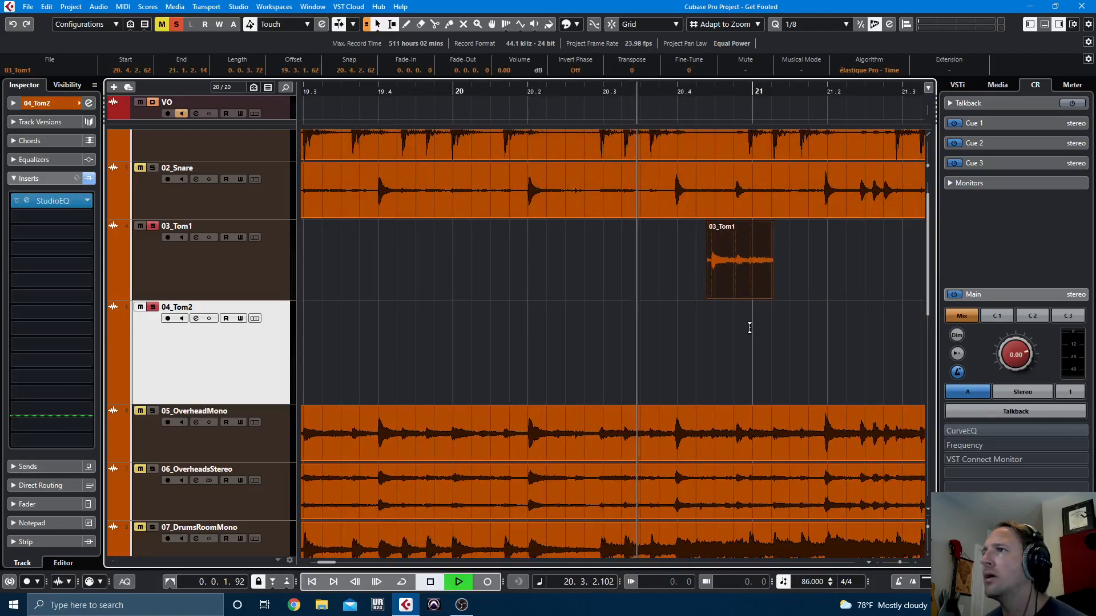
key(space)
click(768, 317)
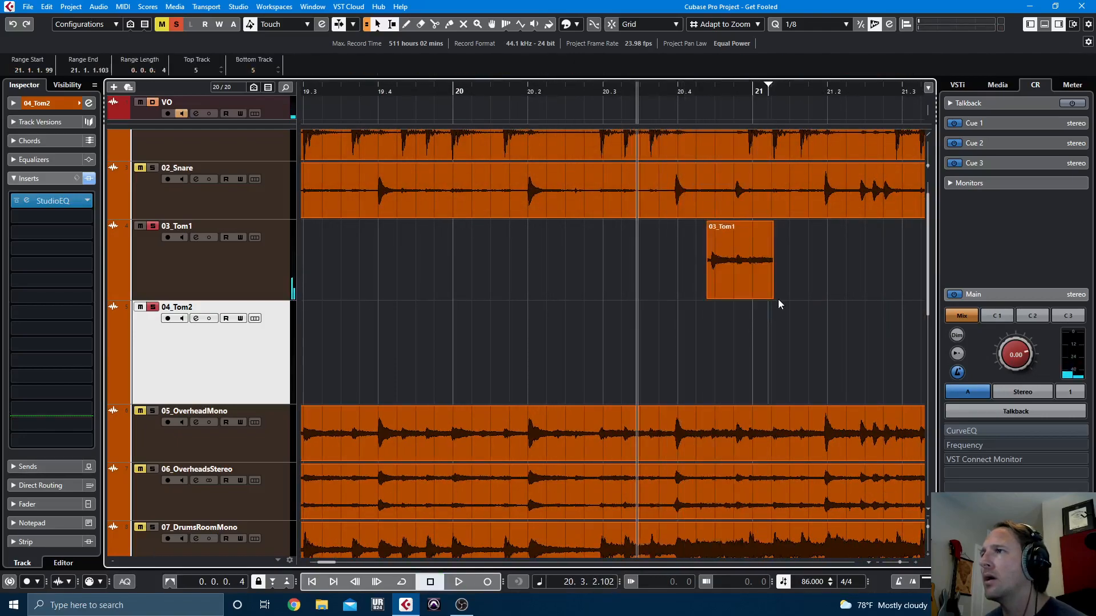
drag(770, 298, 733, 292)
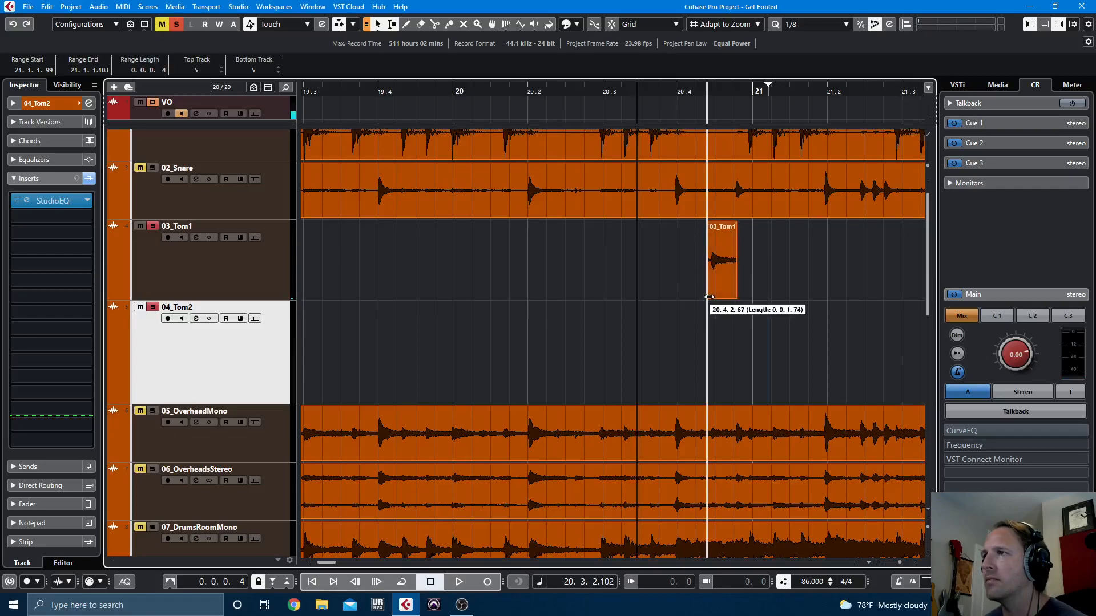
click(689, 283)
Give all tom hits 0.0.0.15 fade-ins and 0.0.0.77 fade-outs, with the bar 20 hit starting at 20.4.2.71
key(g)
key(g)
key(g)
key(g)
key(g)
key(g)
key(g)
key(g)
key(g)
key(g)
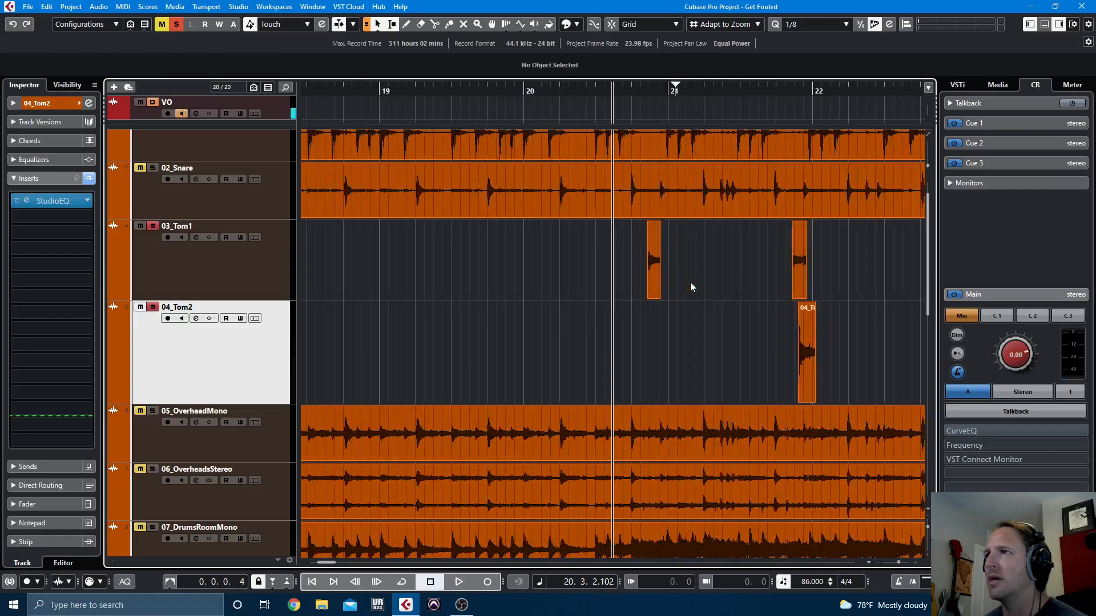
key(g)
key(g)
key(g)
key(g)
key(g)
key(g)
drag(557, 269, 329, 354)
key(h)
key(h)
key(h)
key(h)
key(h)
key(h)
key(h)
key(h)
key(h)
key(h)
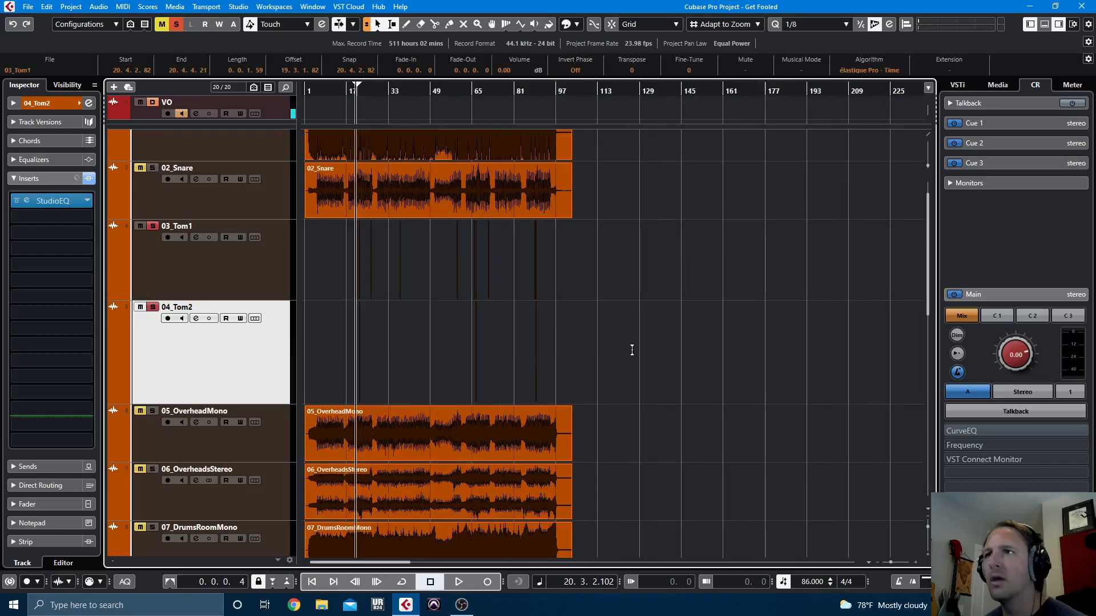
key(h)
key(h)
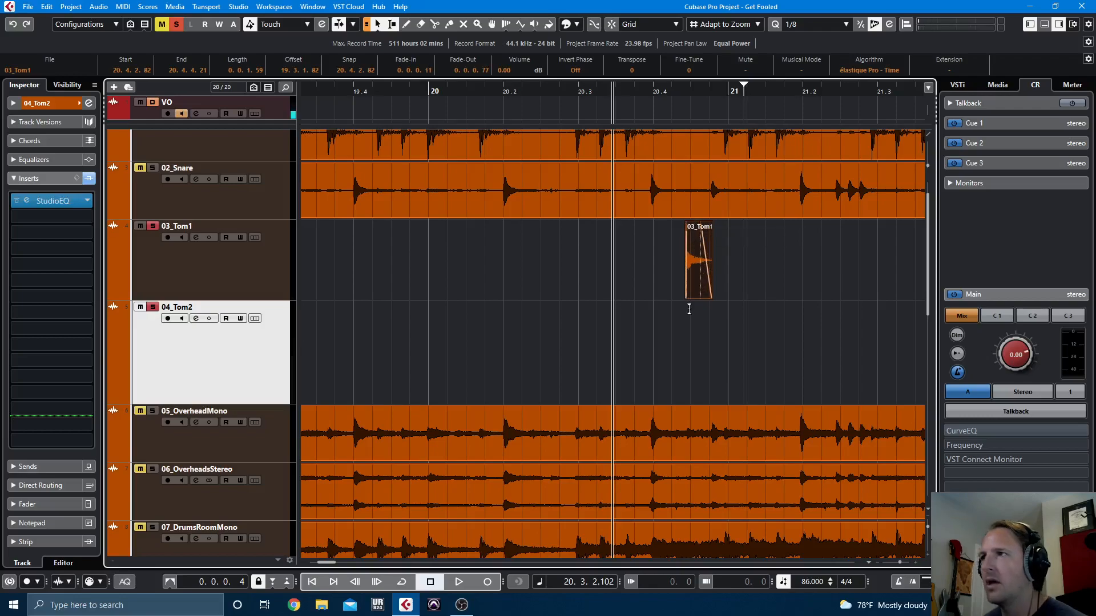
drag(684, 298, 683, 297)
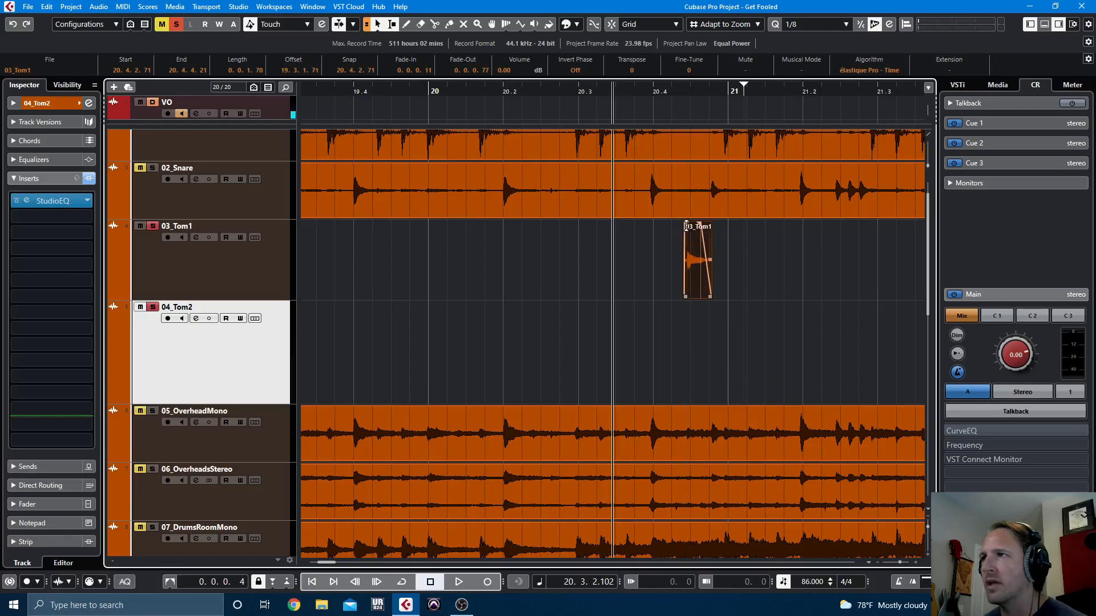
key(g)
key(g)
key(g)
key(g)
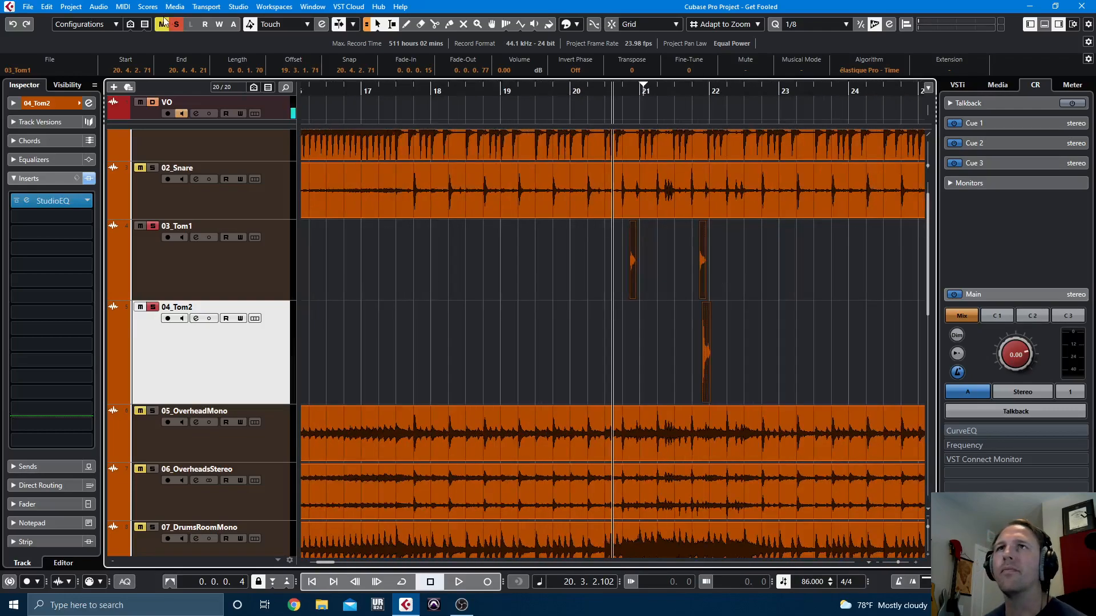
Clear all mutes and solos and, during playback, raise 03_Tom1 to -2.52 dB and 04_Tom2 to -2.29 dB
key(space)
key(F3)
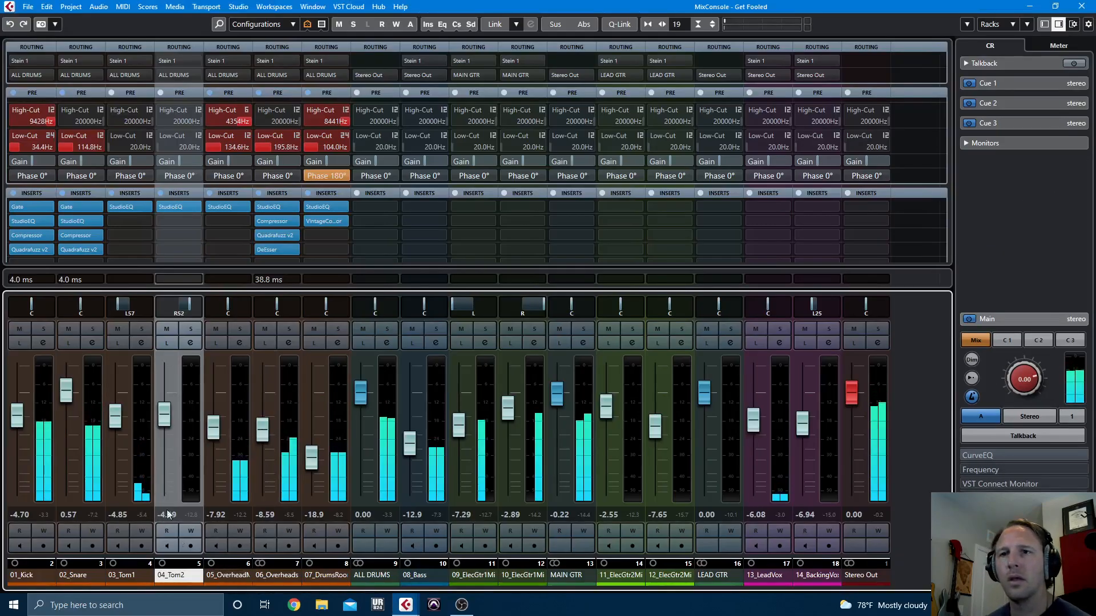
drag(164, 415, 164, 412)
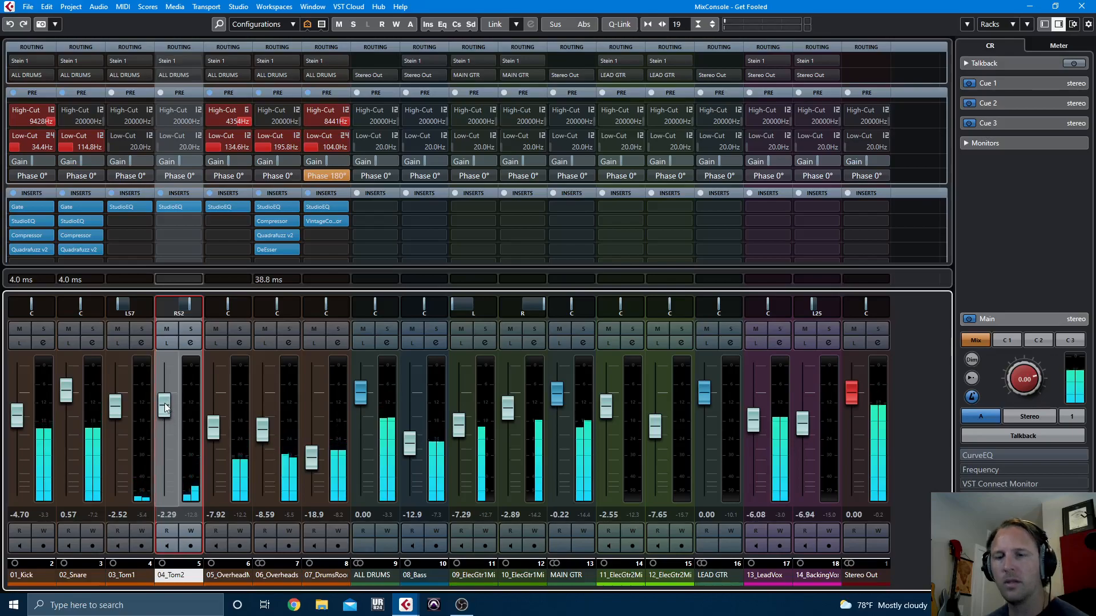
key(F3)
Audition the tom hits in the mix and extend their starts slightly earlier, with the bar 20 hit starting at 20.4.2.65
key(g)
key(g)
key(g)
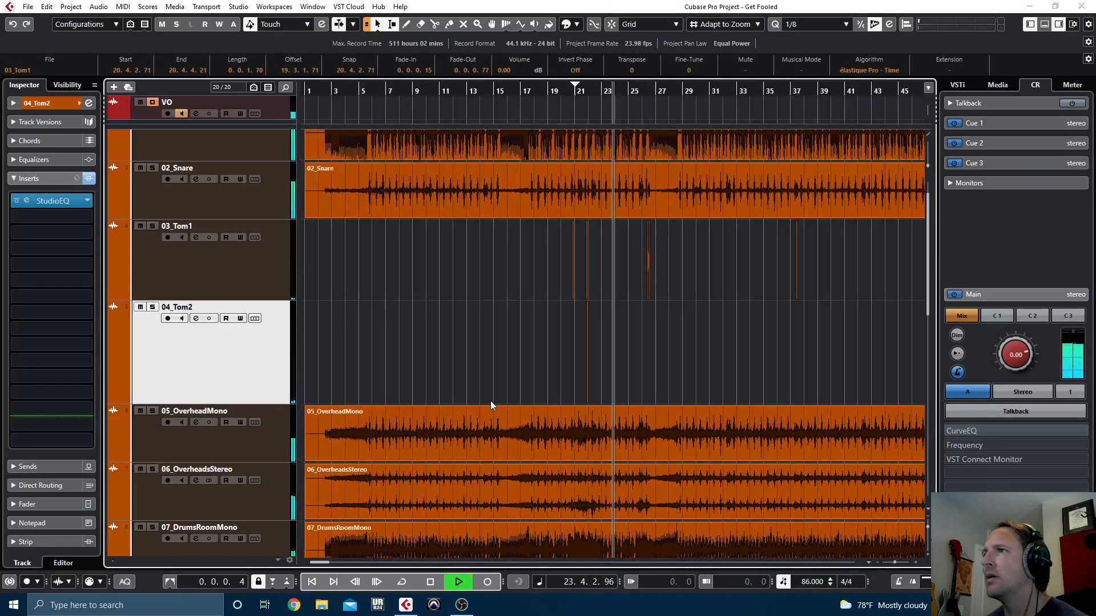
key(h)
key(h)
key(h)
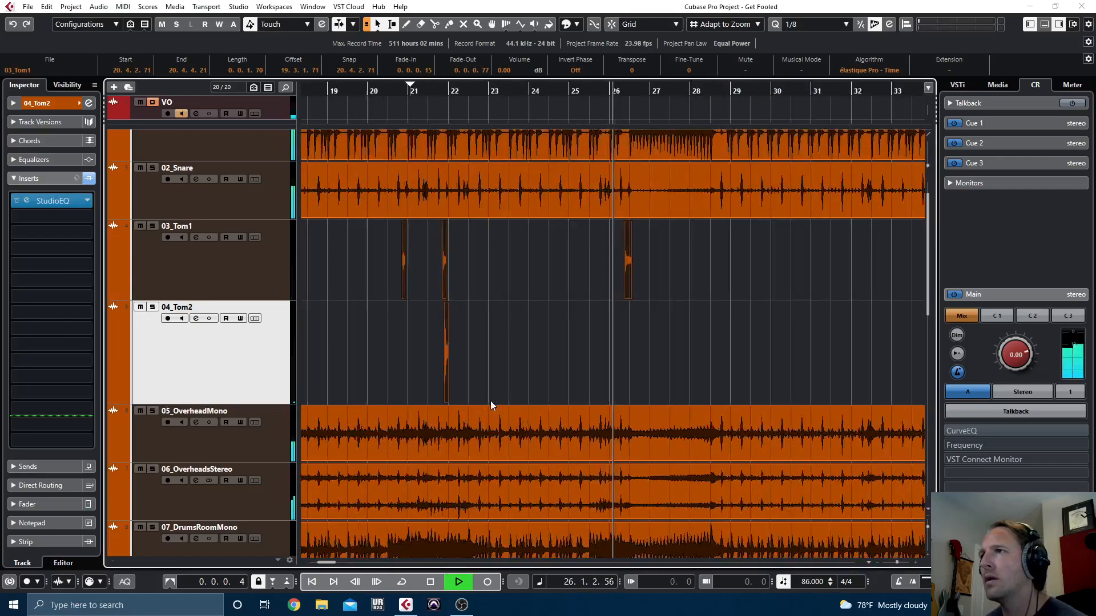
key(h)
key(h)
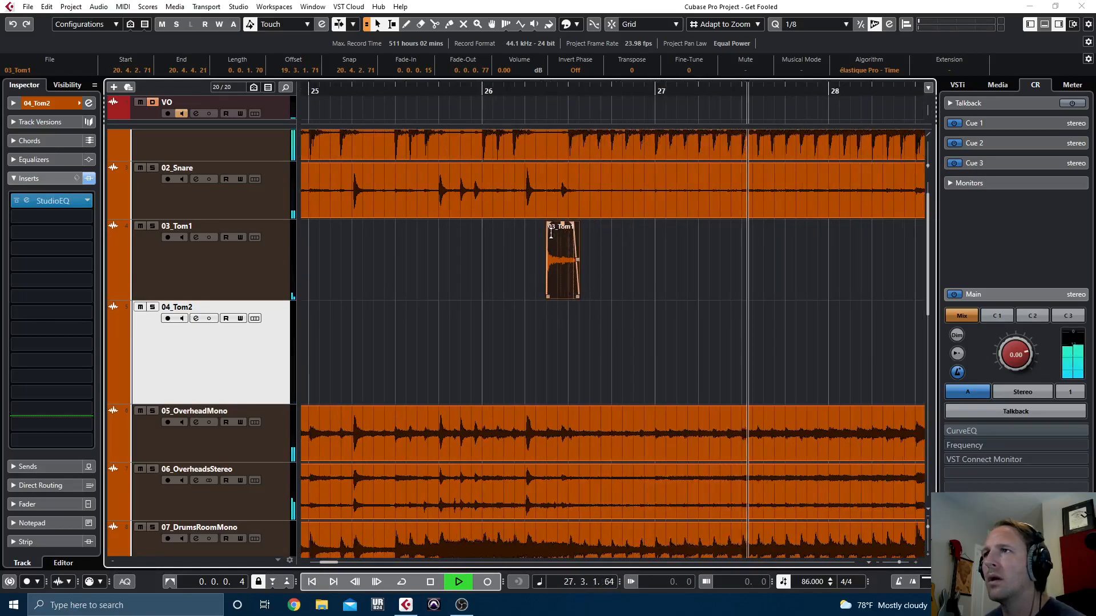
key(h)
key(g)
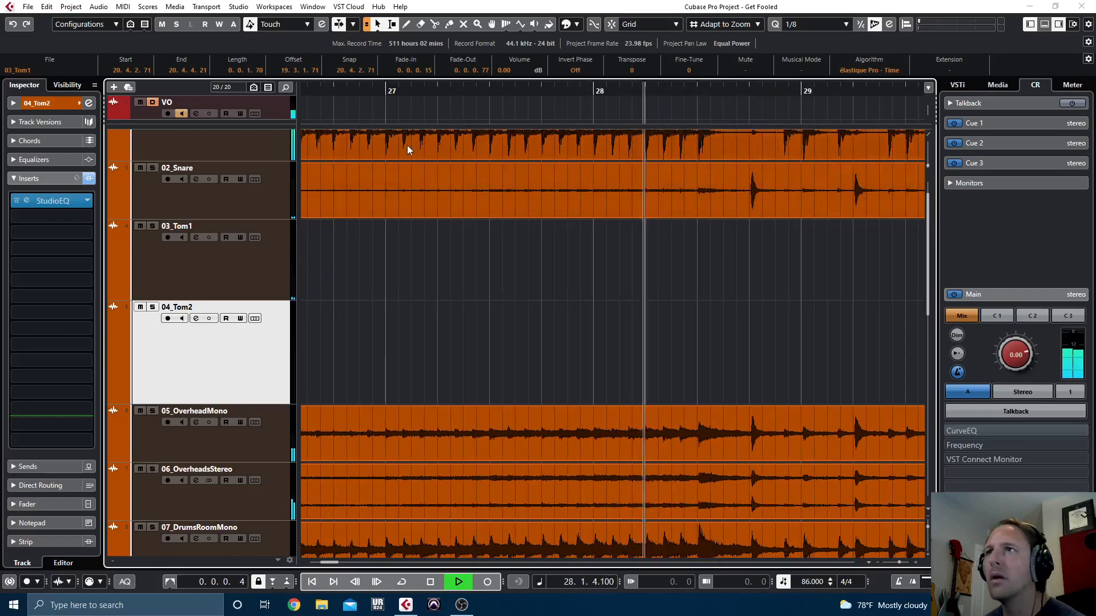
key(g)
key(g)
drag(312, 89, 313, 124)
key(space)
drag(419, 296, 413, 296)
key(g)
key(g)
key(g)
key(g)
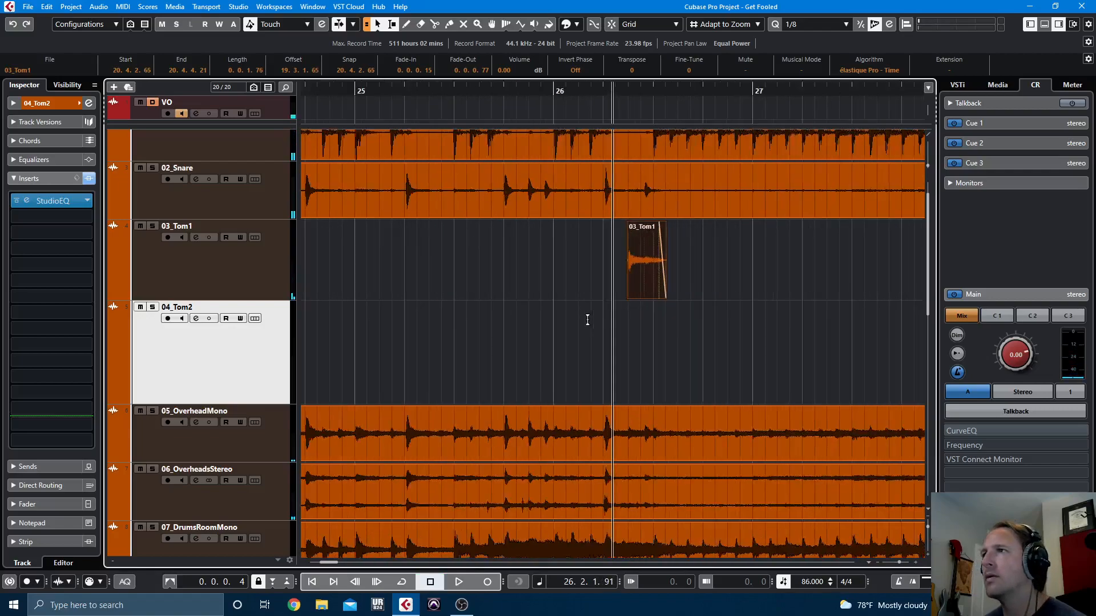
Raise both tom faders together to -1.43 dB on 03_Tom1 and -1.19 dB on 04_Tom2, and play the mix
key(F3)
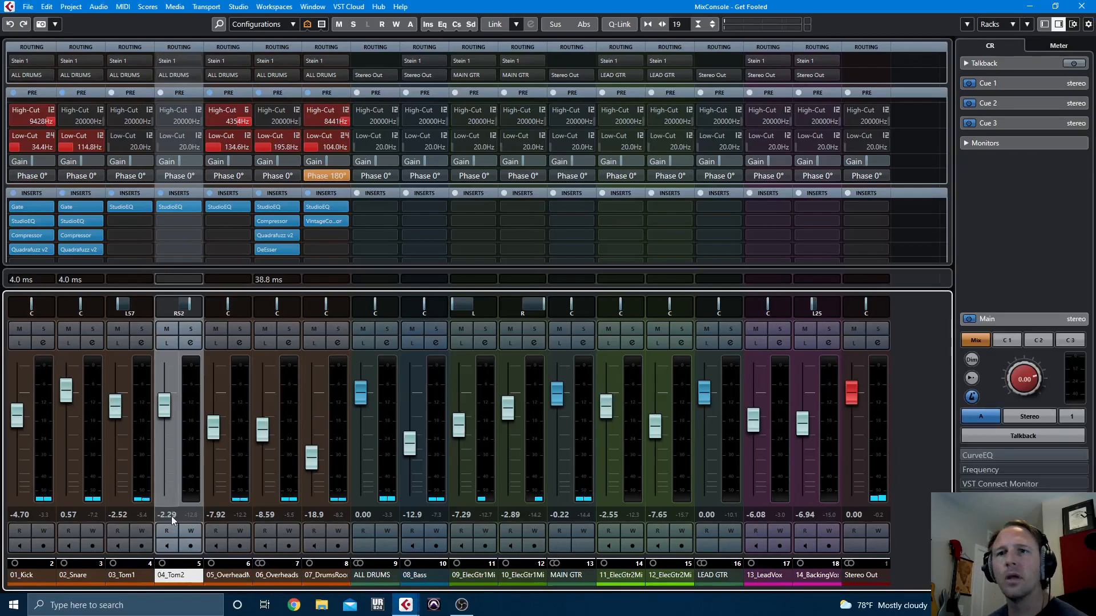
ctrl+click(117, 574)
drag(166, 406, 166, 402)
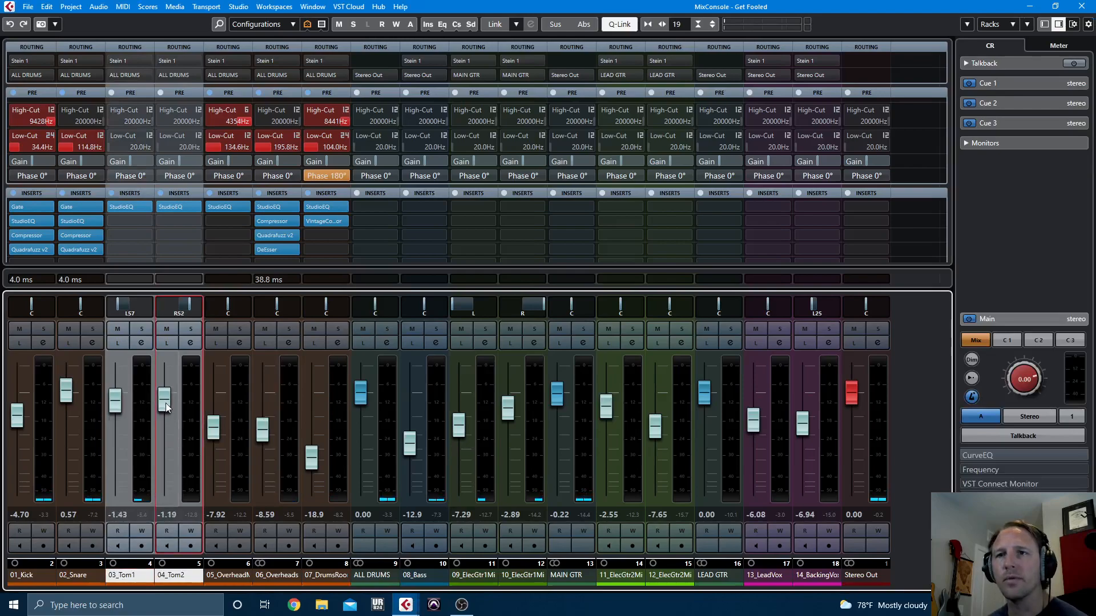
key(space)
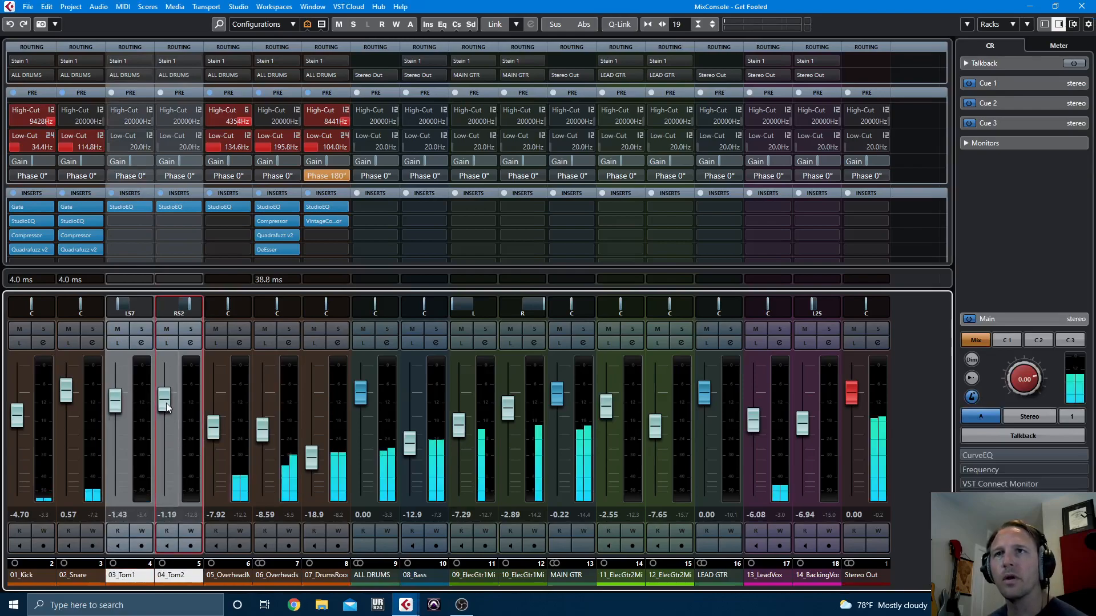
Enable a 61.8 Hz low-cut and an 11074 Hz high-cut on the 03_Tom1 channel and close its settings
click(142, 342)
drag(355, 375, 368, 375)
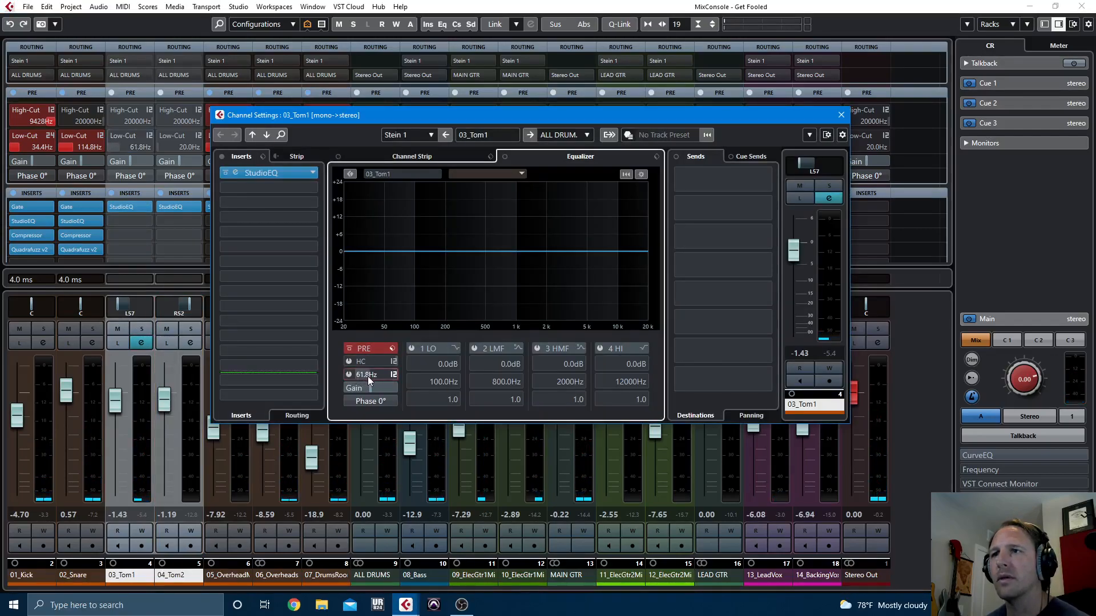
click(349, 375)
click(393, 361)
click(359, 364)
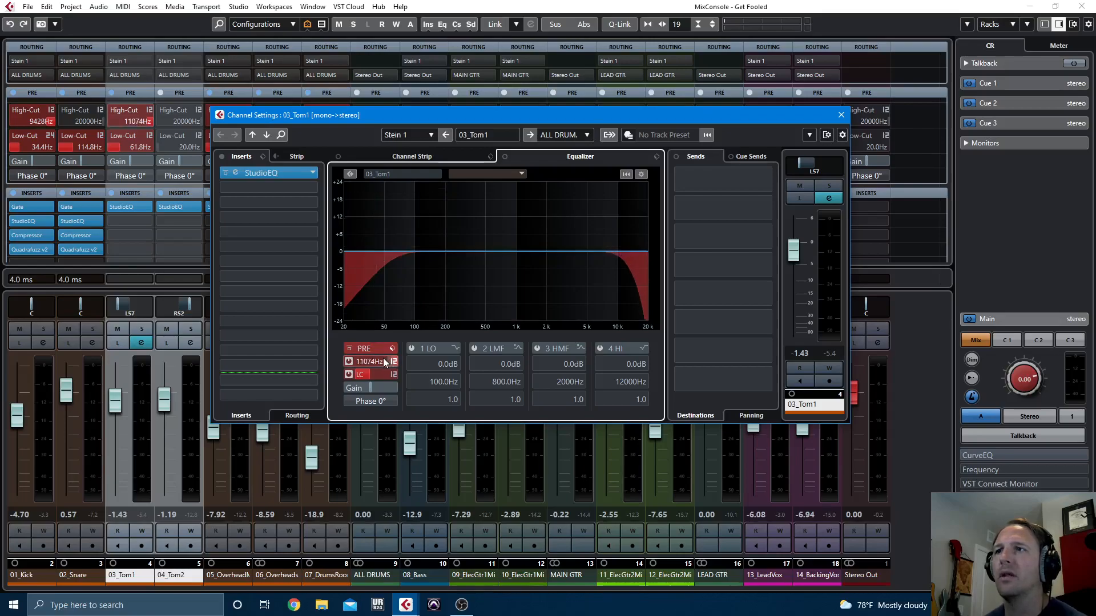
key(Escape)
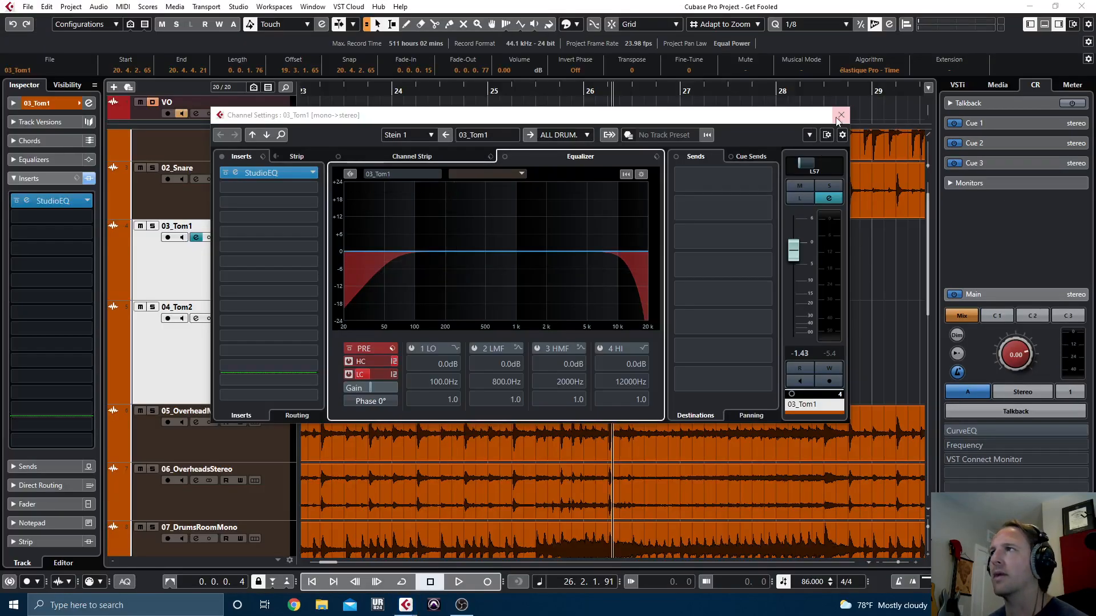
key(Escape)
Select the range from 65.3.2.103 to 67.1.2.10 across both tom tracks and set it up as a playback loop
key(g)
key(g)
key(g)
key(g)
key(g)
key(g)
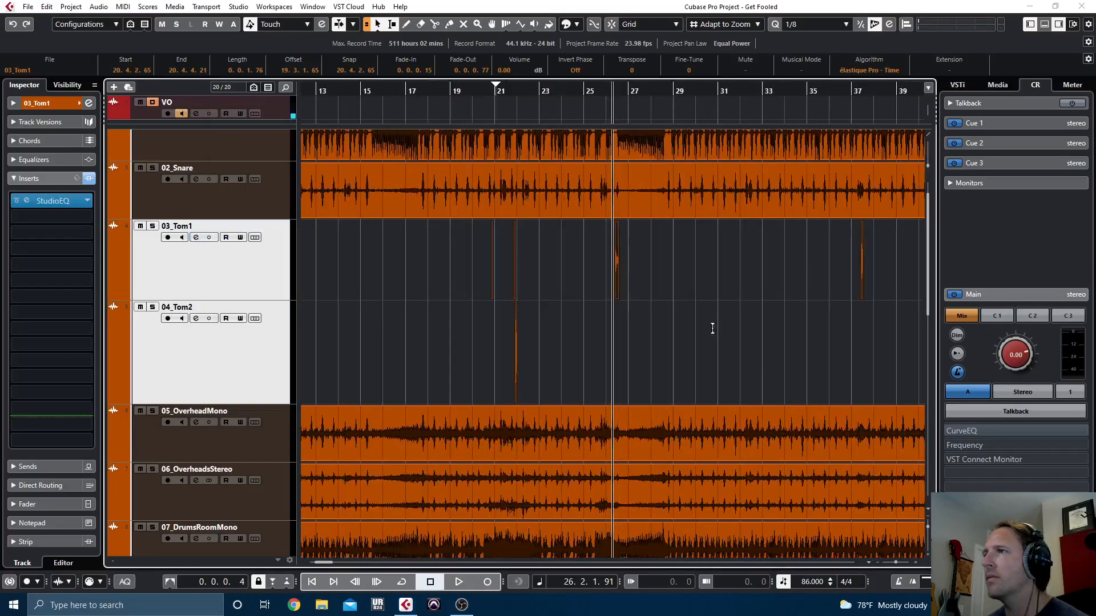
key(g)
key(g)
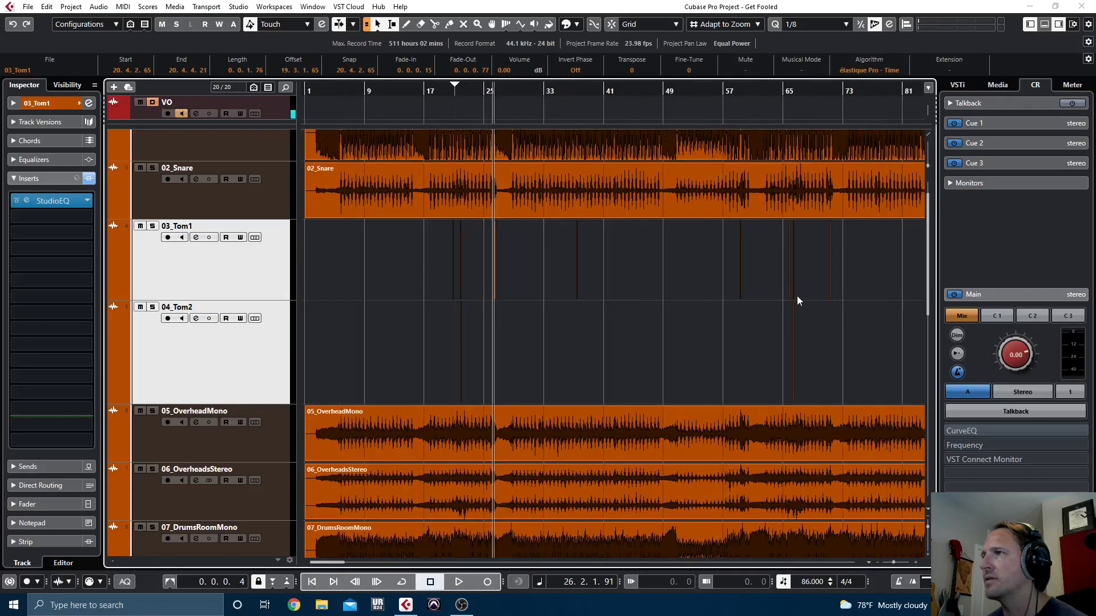
drag(787, 251, 792, 279)
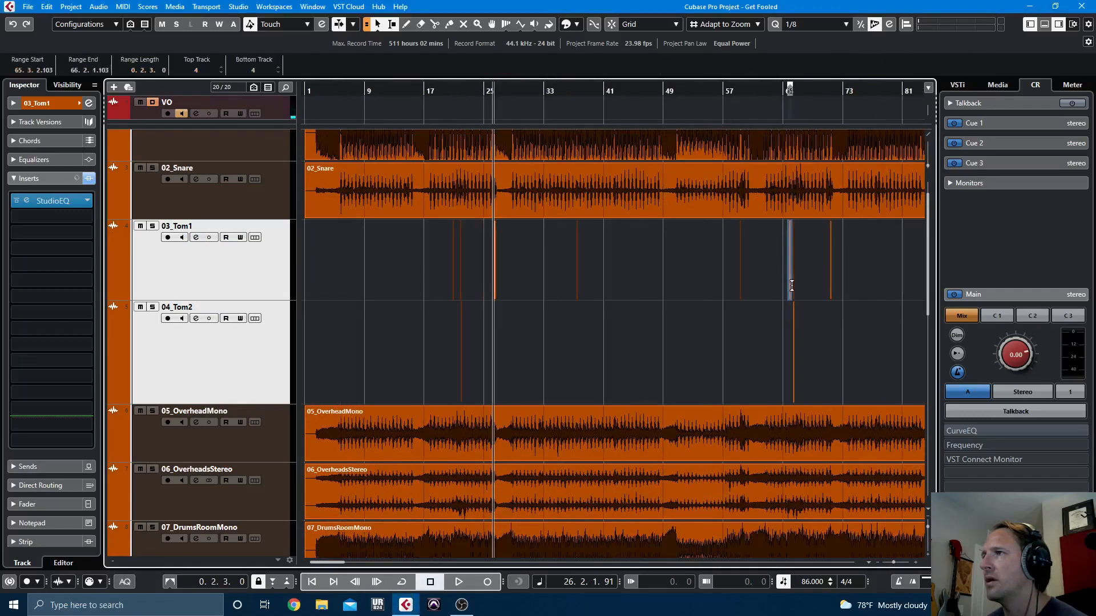
key(l)
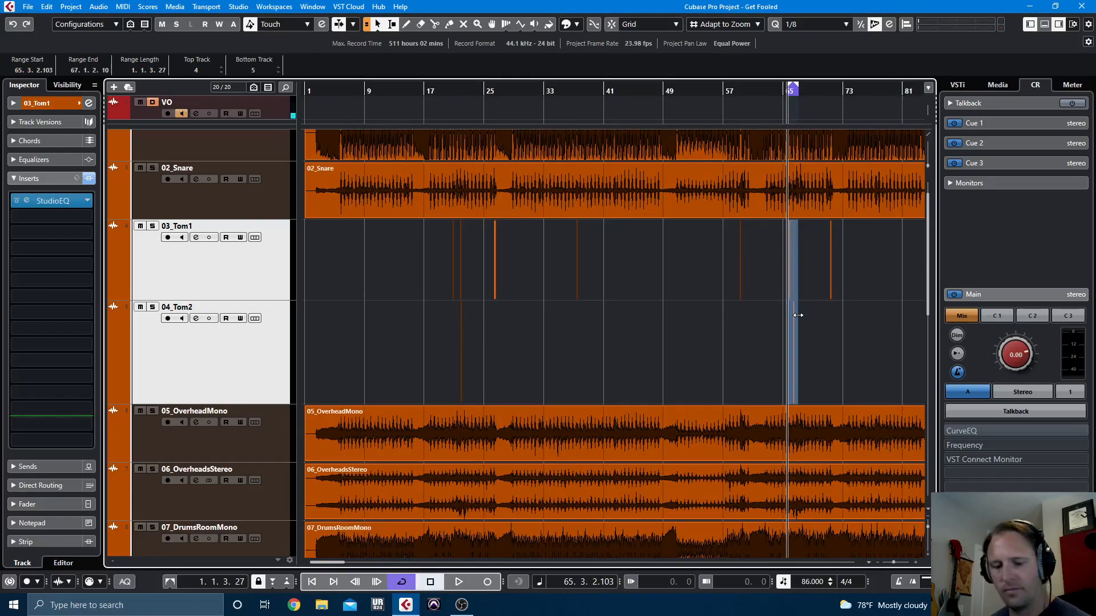
key(h)
key(h)
key(h)
key(h)
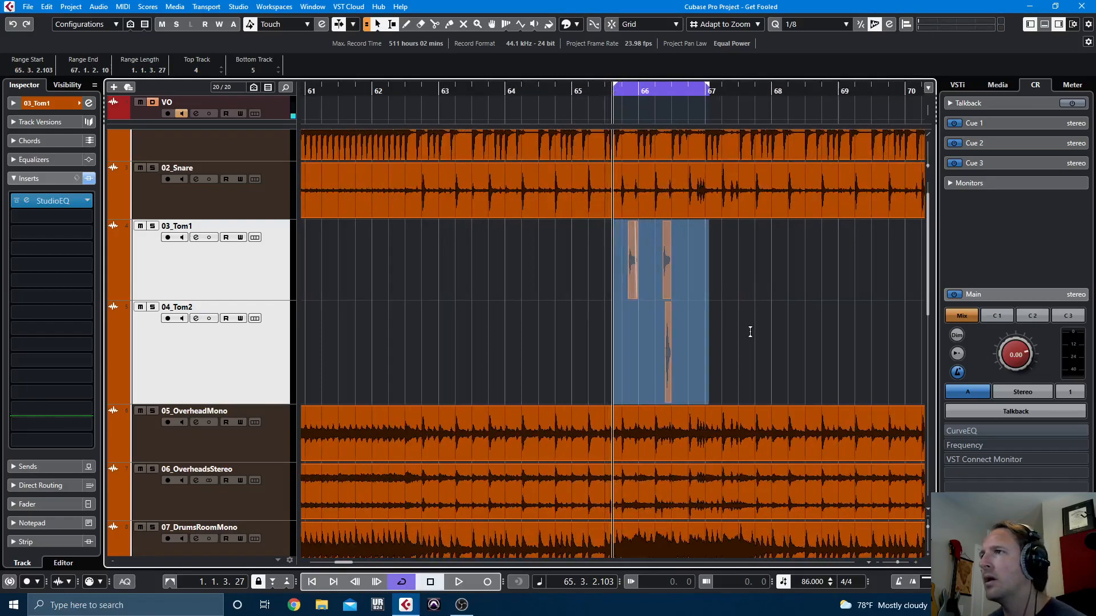
Loop the 03_Tom1 range from 65.4.1.26 to 66.3.2.65 and play it with 03_Tom1 and 04_Tom2 soloed
click(629, 242)
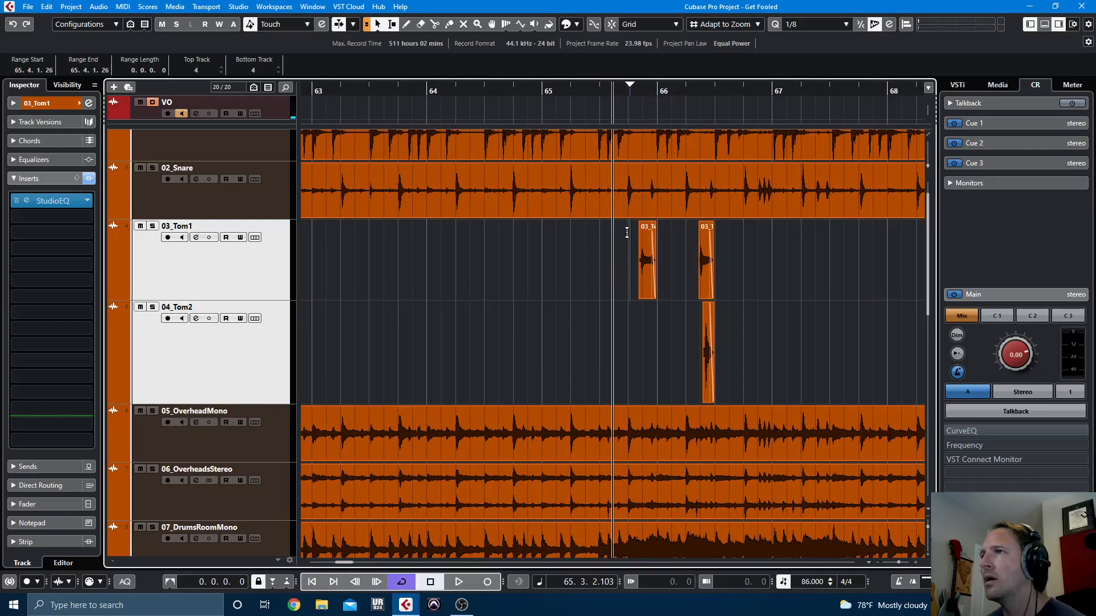
drag(640, 254, 725, 316)
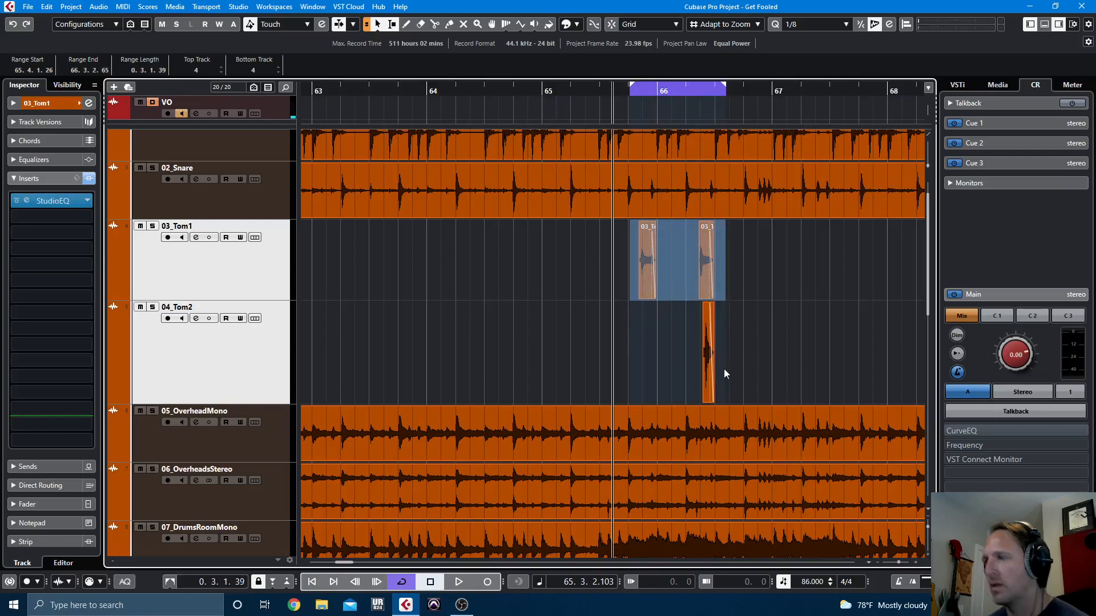
key(space)
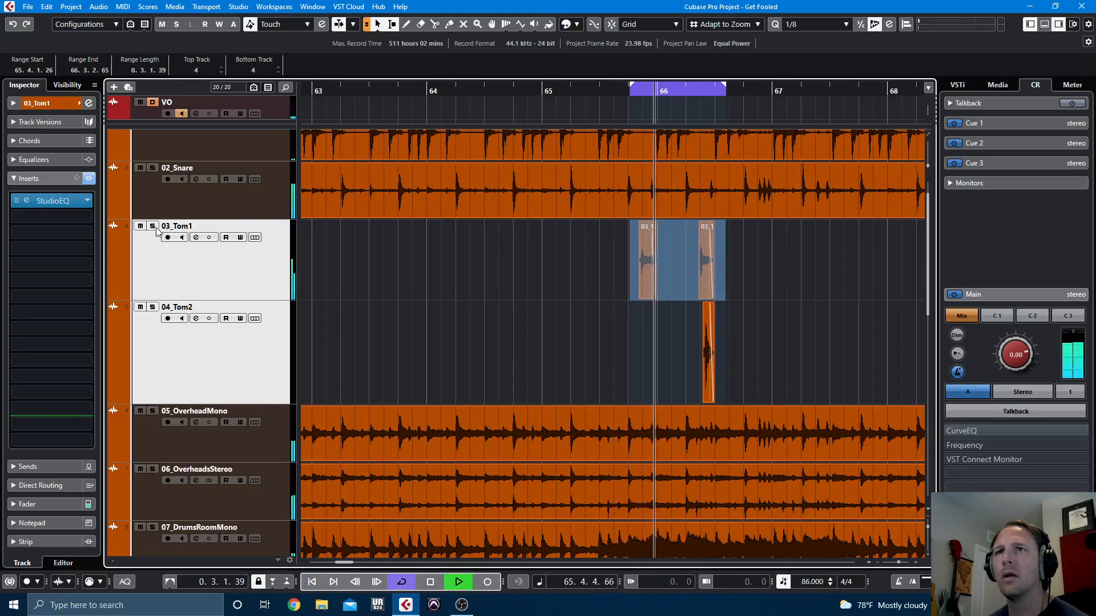
click(153, 227)
click(153, 308)
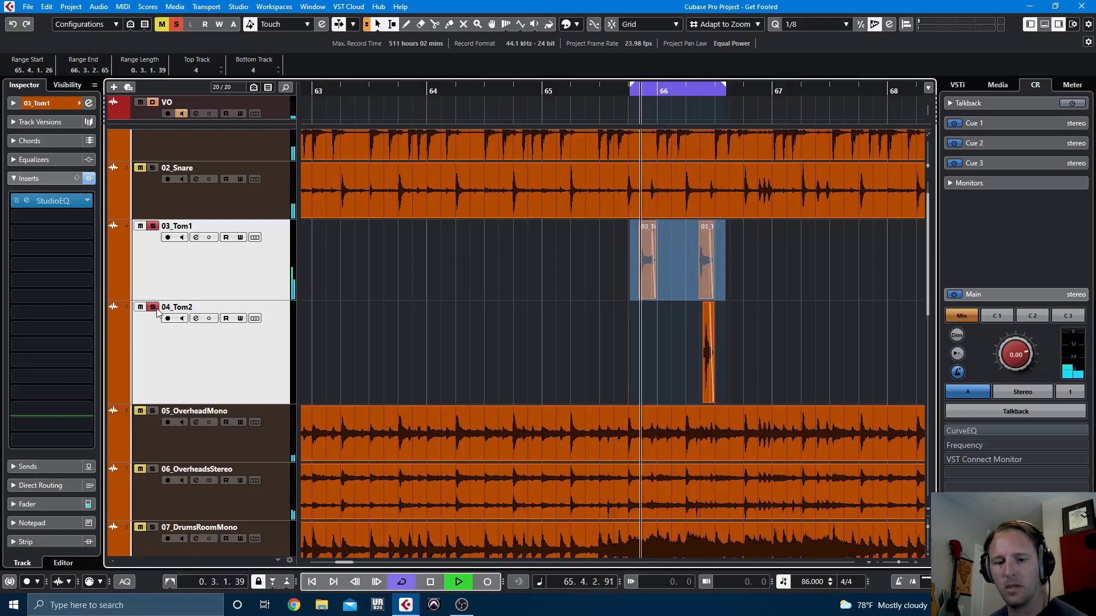
In 03_Tom1's StudioEQ, cut band 2 by 7.5 dB at 762 Hz and make band 1 a 4.8 dB peak boost at 87 Hz
key(F3)
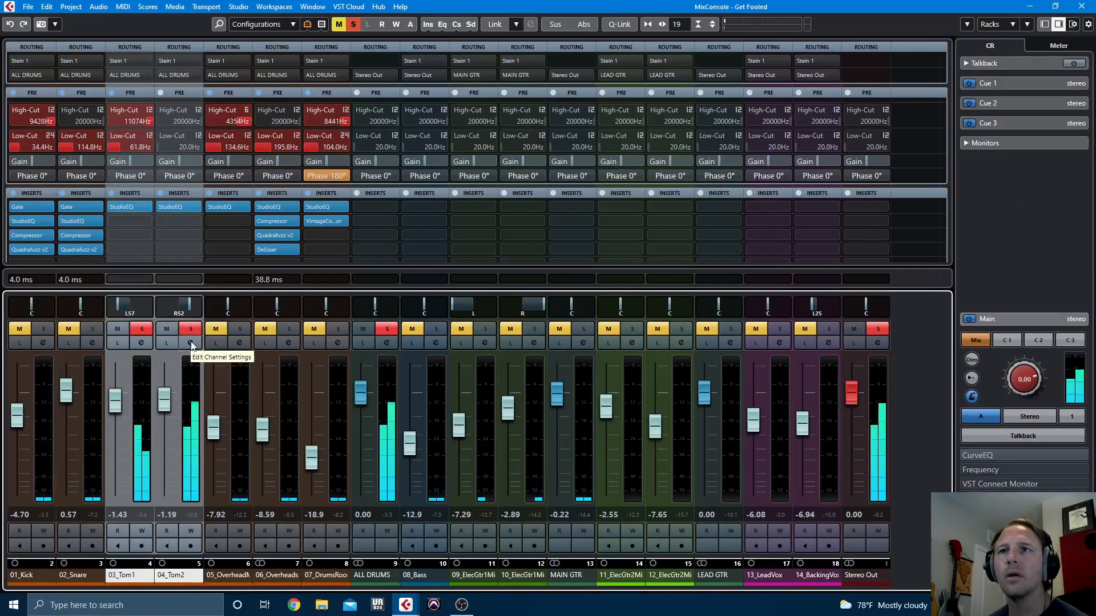
click(133, 207)
drag(529, 275, 516, 294)
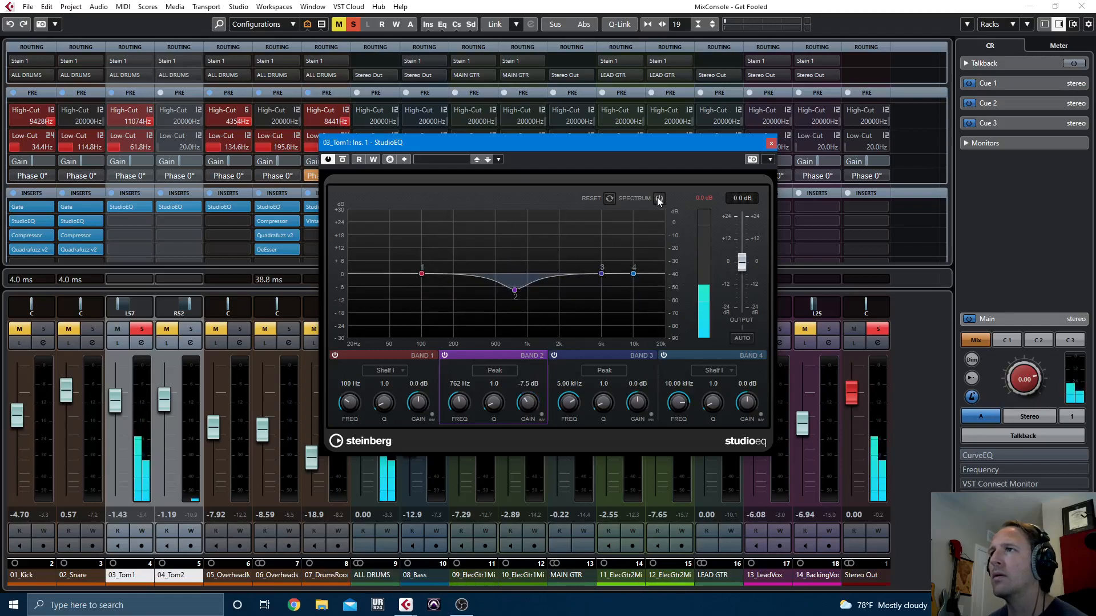
click(401, 371)
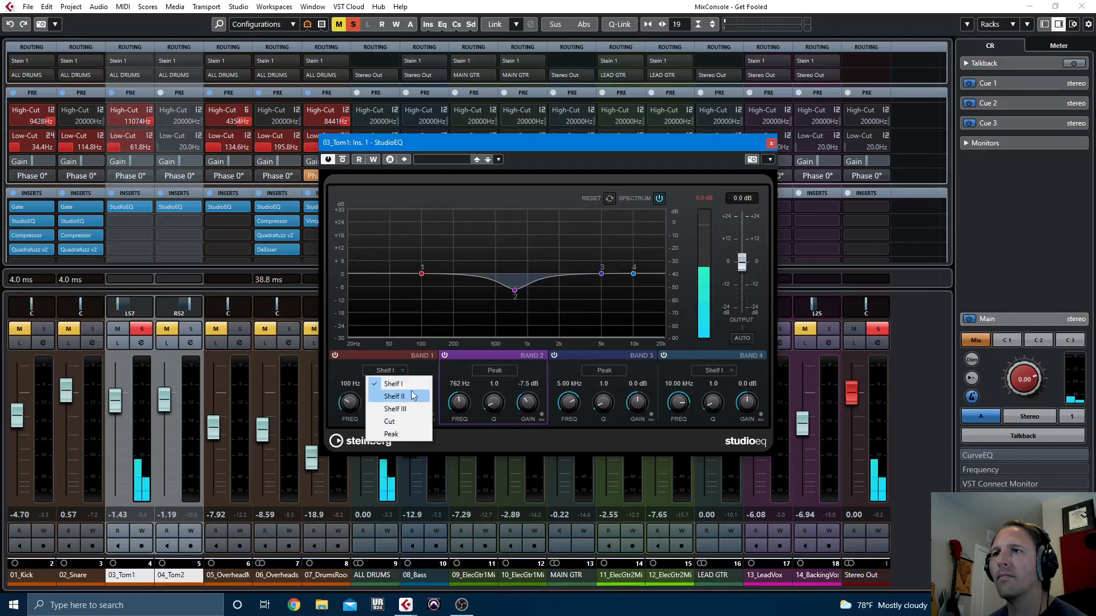
click(391, 433)
mouse_move(421, 275)
mouse_down()
mouse_move(447, 263)
mouse_move(415, 264)
mouse_up()
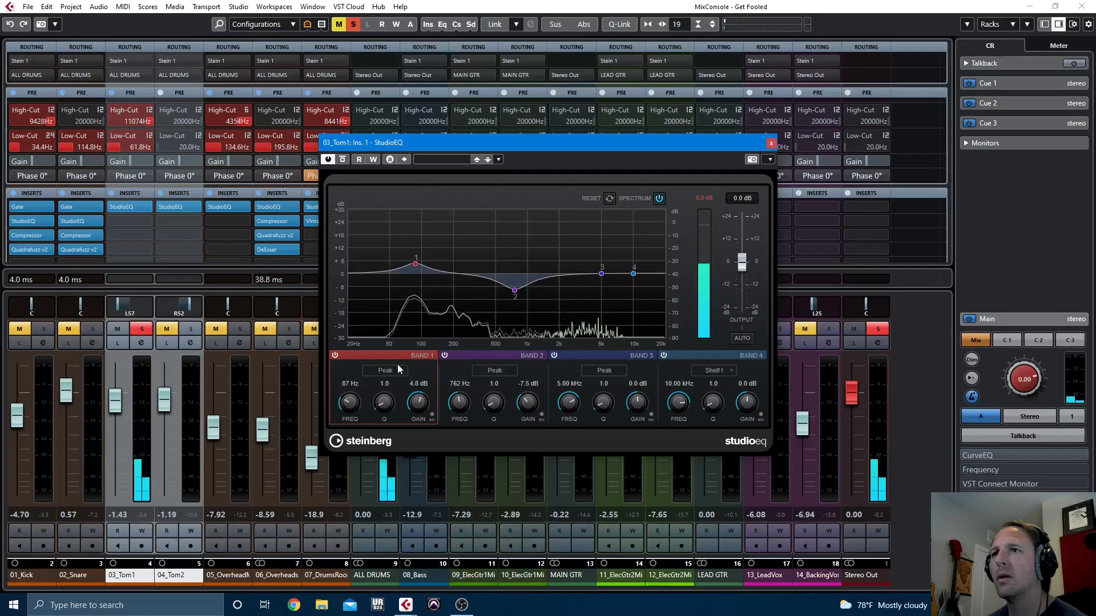
On 03_Tom1's StudioEQ, set band 3 to -8.6 dB at 9.97 kHz and band 4 to 5.6 dB at 2.45 kHz
drag(602, 274, 574, 266)
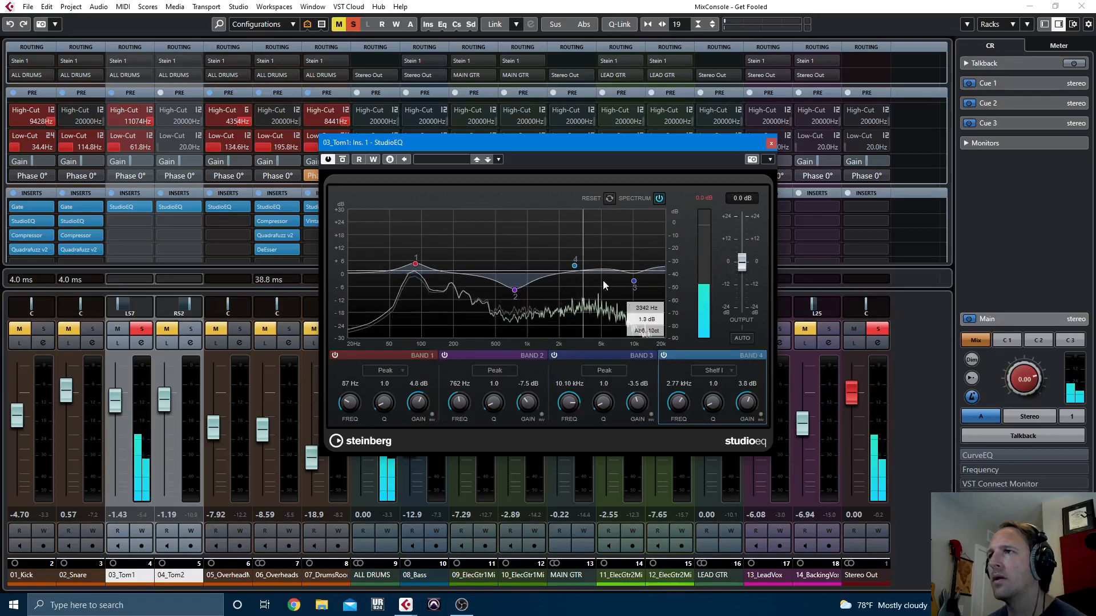
drag(633, 282, 633, 289)
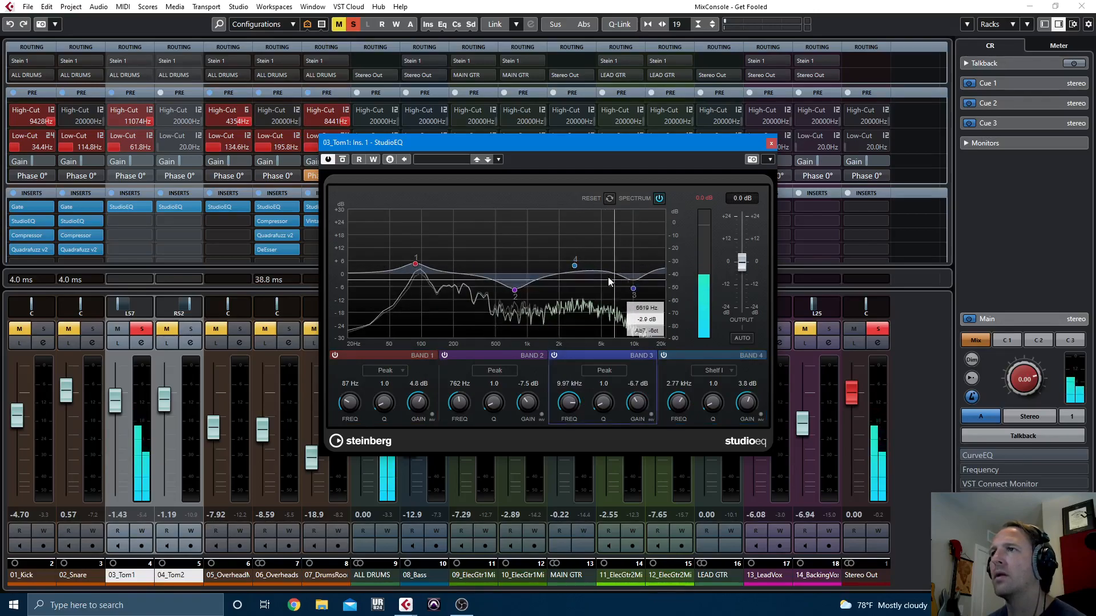
drag(575, 267, 569, 262)
drag(632, 289, 634, 295)
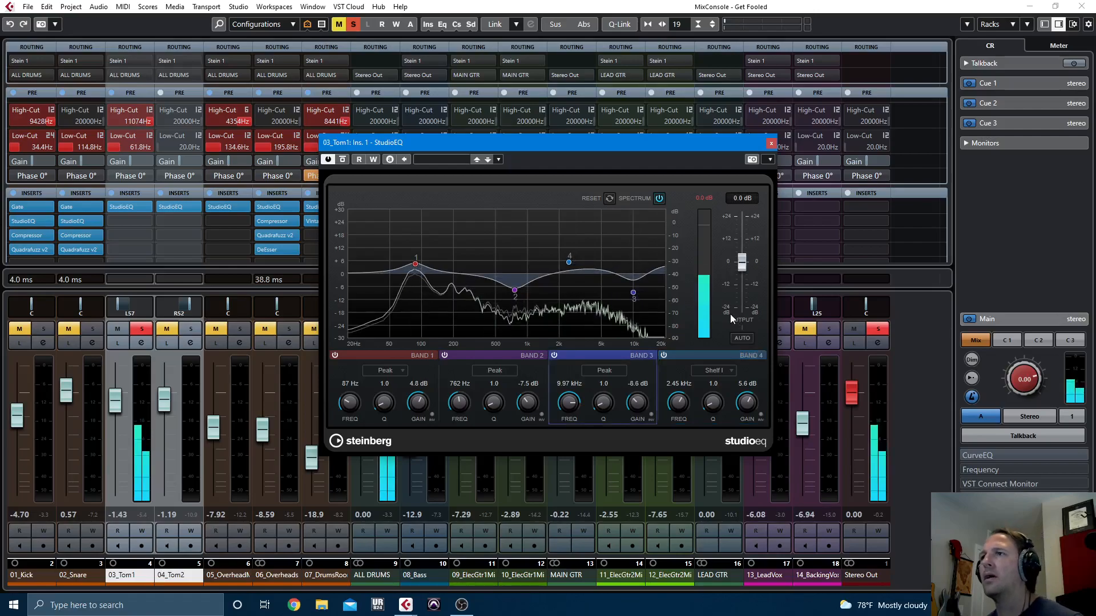
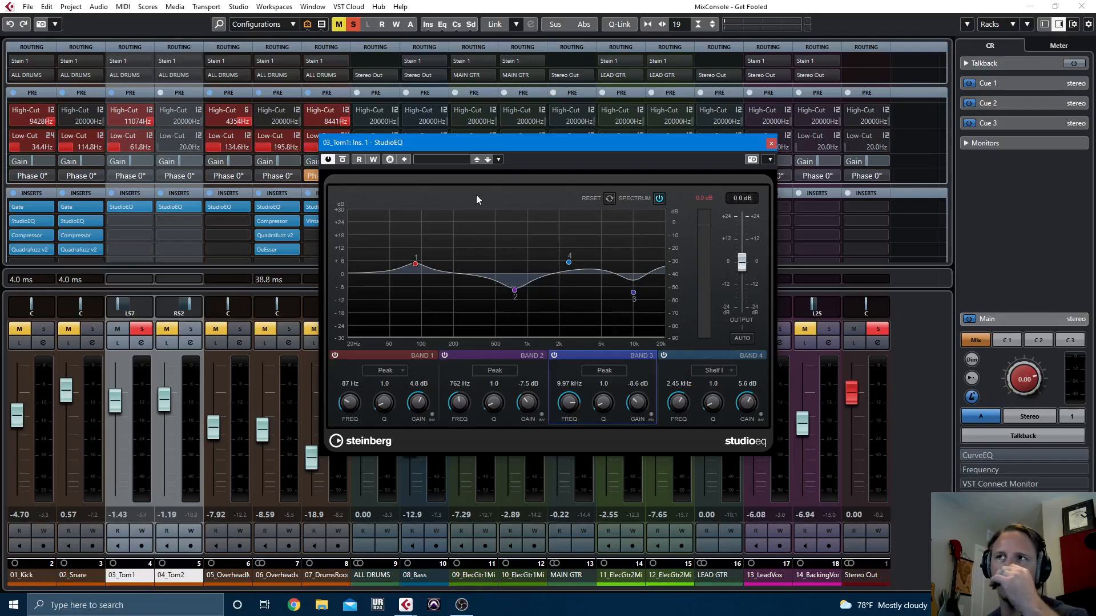
Play the loop and compare 03_Tom1 with its StudioEQ bypassed and active
key(space)
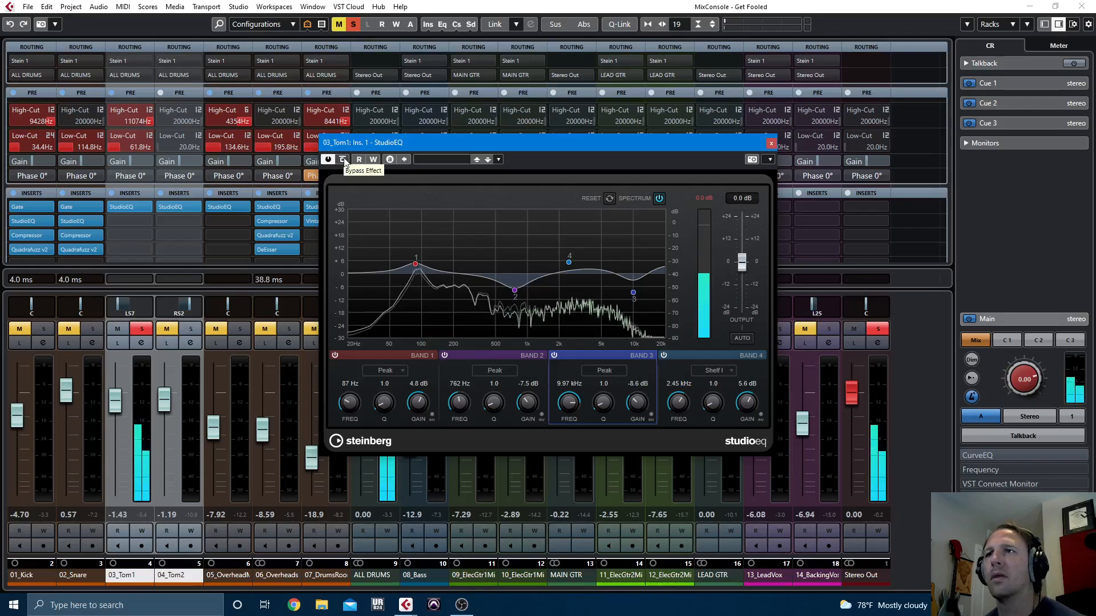
click(344, 161)
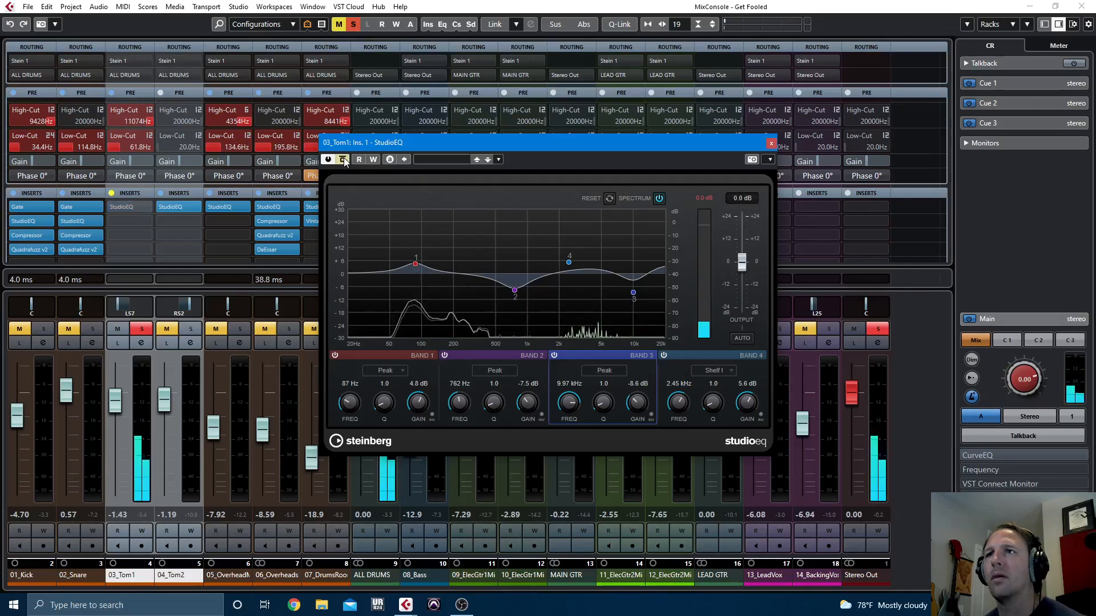
click(343, 161)
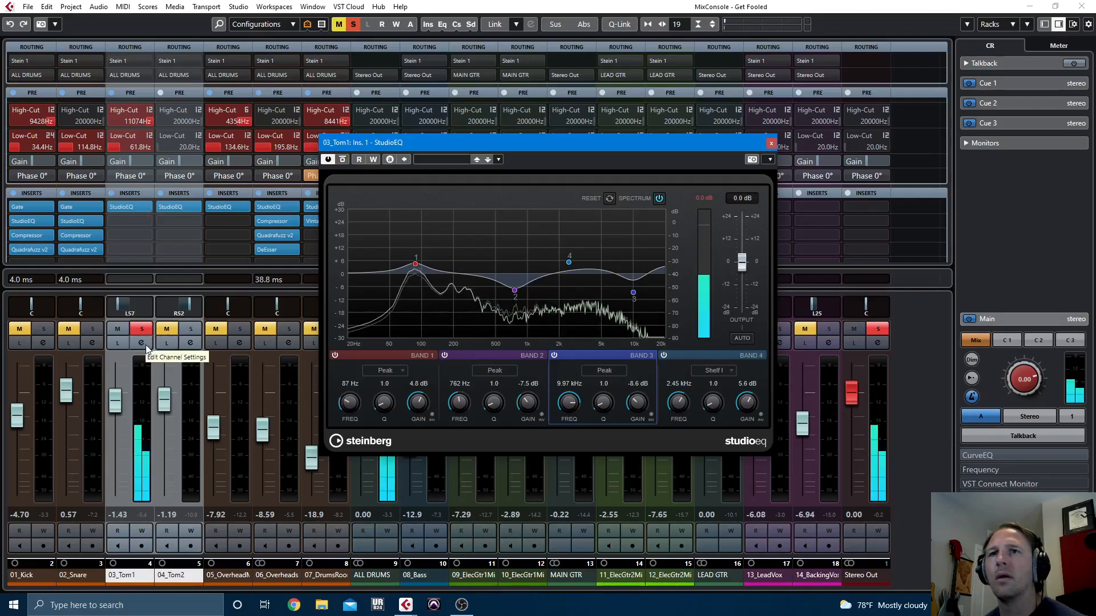
Solo 04_Tom2 and in its StudioEQ set band 2 to -8.0 dB at 681 Hz and band 1 to a 4.3 dB peak at 95 Hz
click(191, 329)
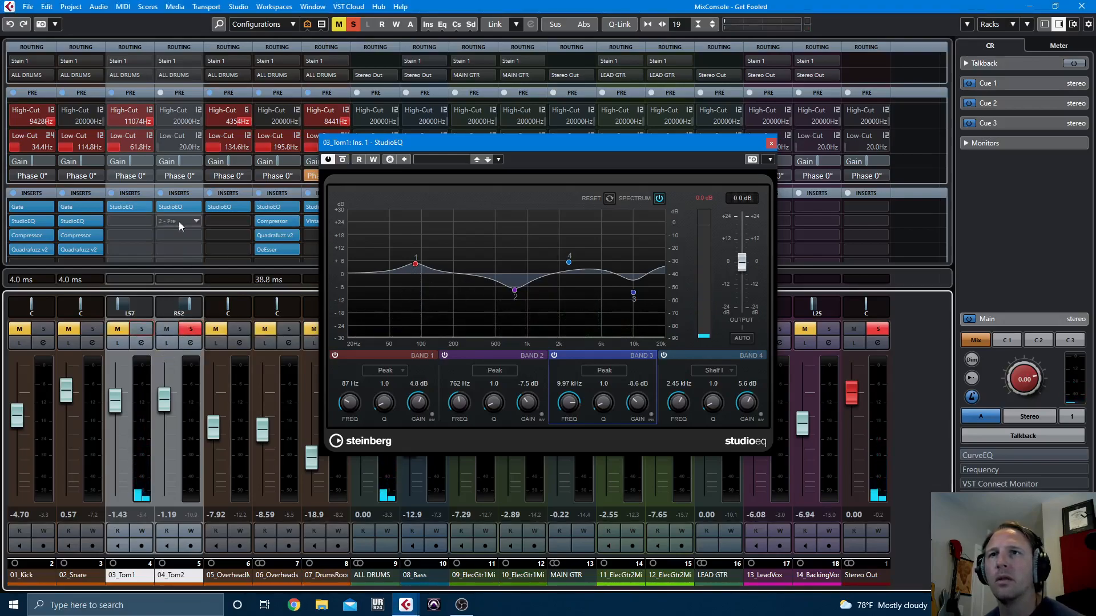
click(179, 207)
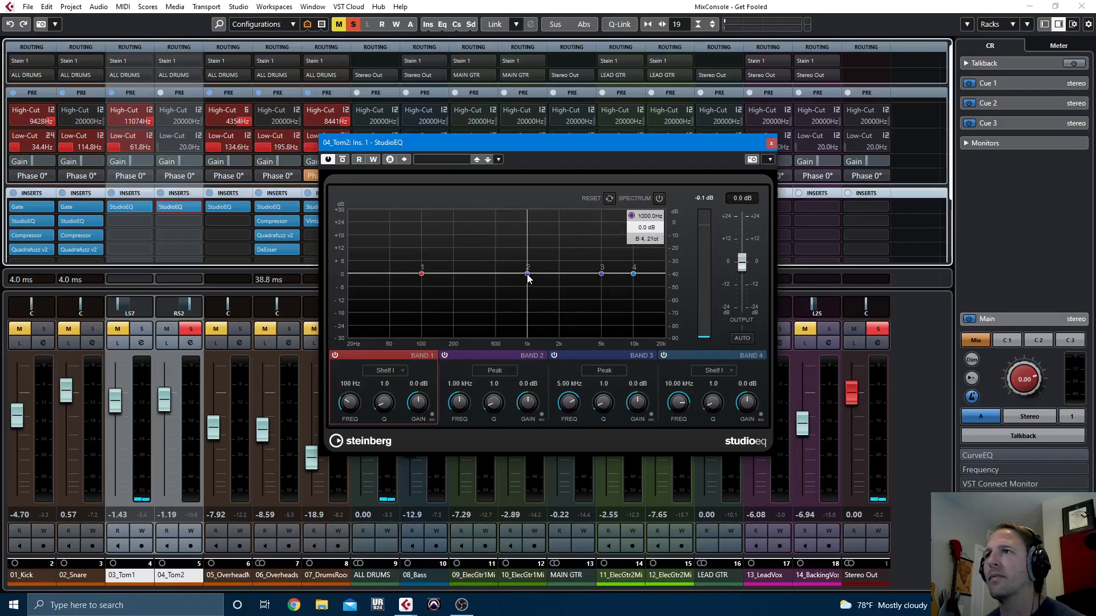
drag(528, 275, 510, 291)
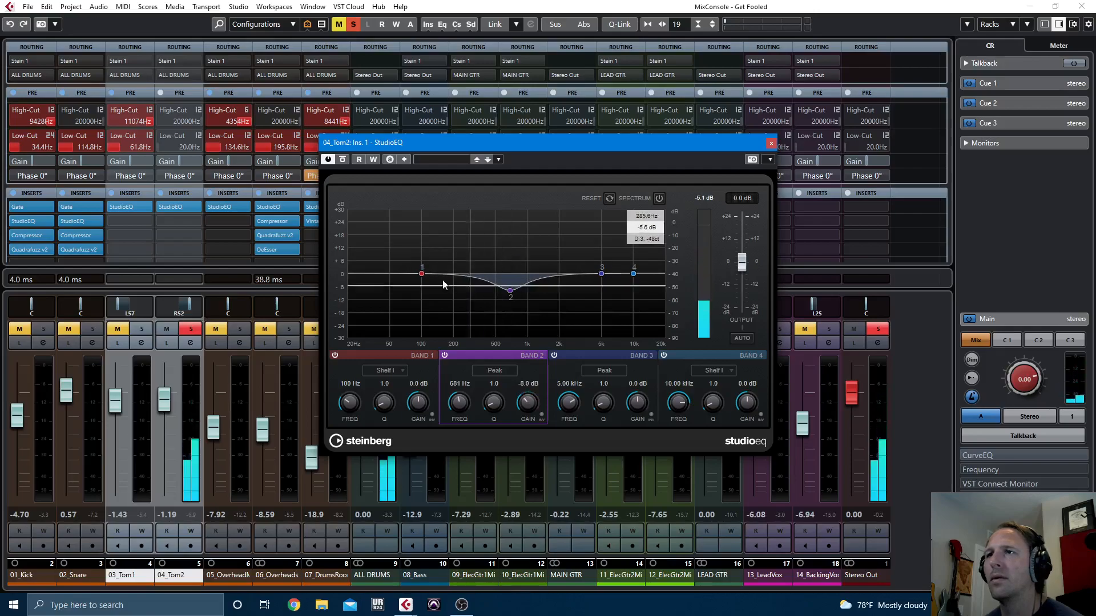
drag(422, 276, 432, 263)
click(385, 370)
click(391, 434)
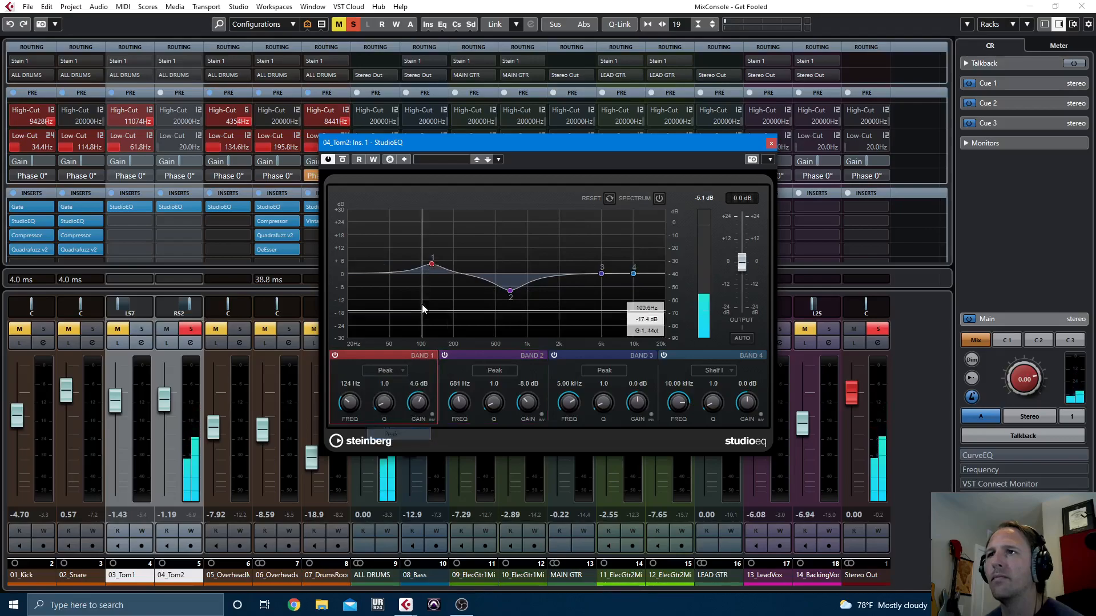
mouse_move(431, 262)
mouse_down()
mouse_move(403, 263)
mouse_move(406, 255)
mouse_move(420, 268)
mouse_up()
Set 04_Tom2's EQ band 3 to -8.3 dB at 12.47 kHz and band 4 to 6.4 dB at 3.56 kHz, and unsolo the track
drag(601, 274, 645, 294)
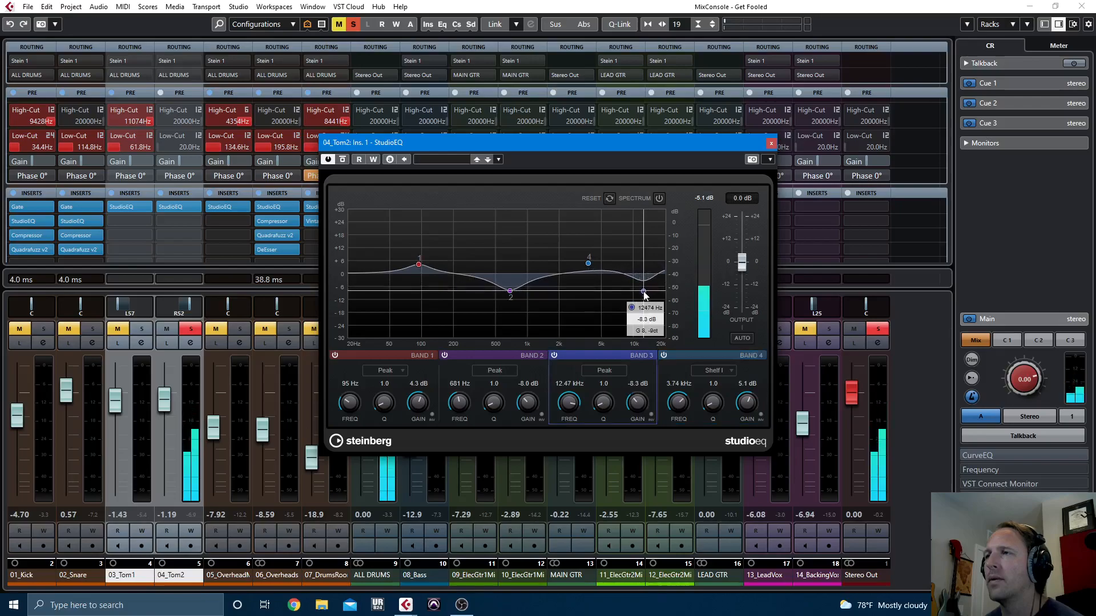
drag(588, 263, 587, 263)
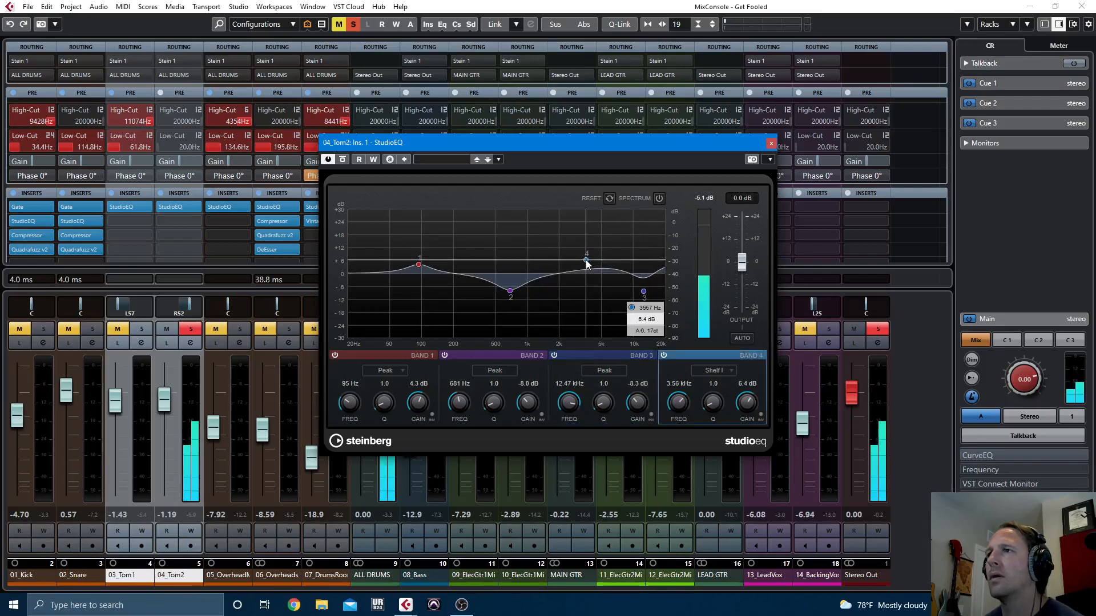
click(189, 331)
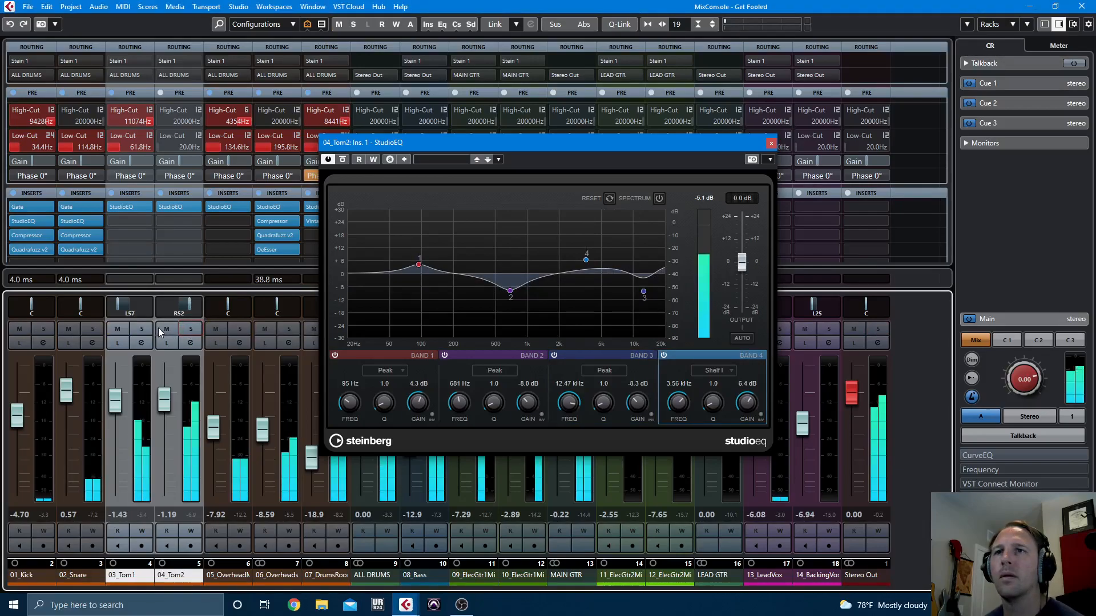
Lower the 04_Tom2 fader to -3.82 dB, slightly reduce its EQ band 4 boost, and close both tom EQ windows
drag(165, 402, 166, 409)
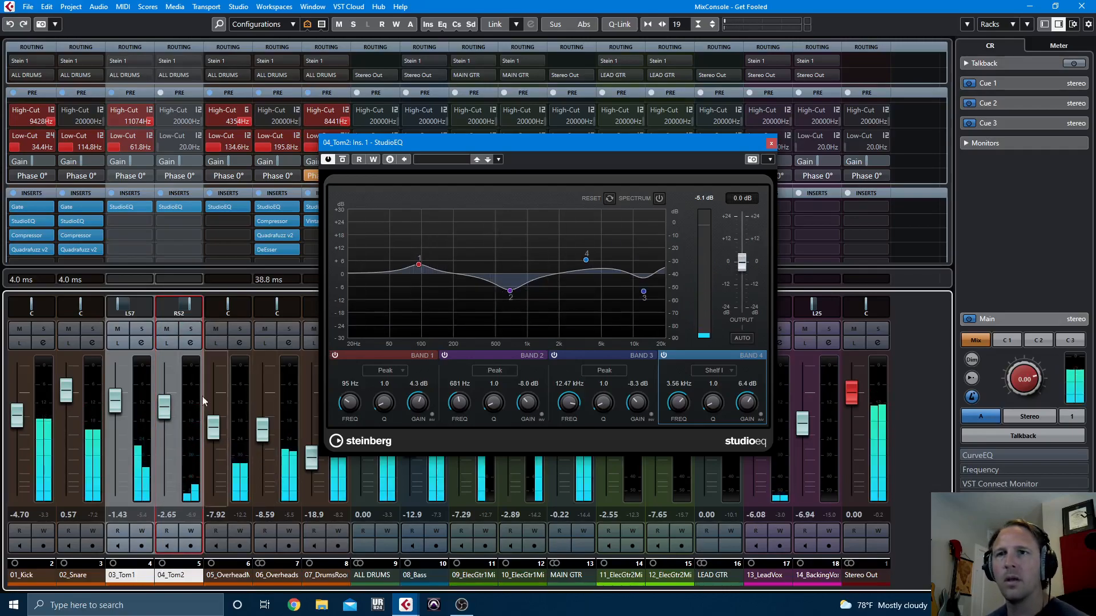
drag(163, 410, 163, 417)
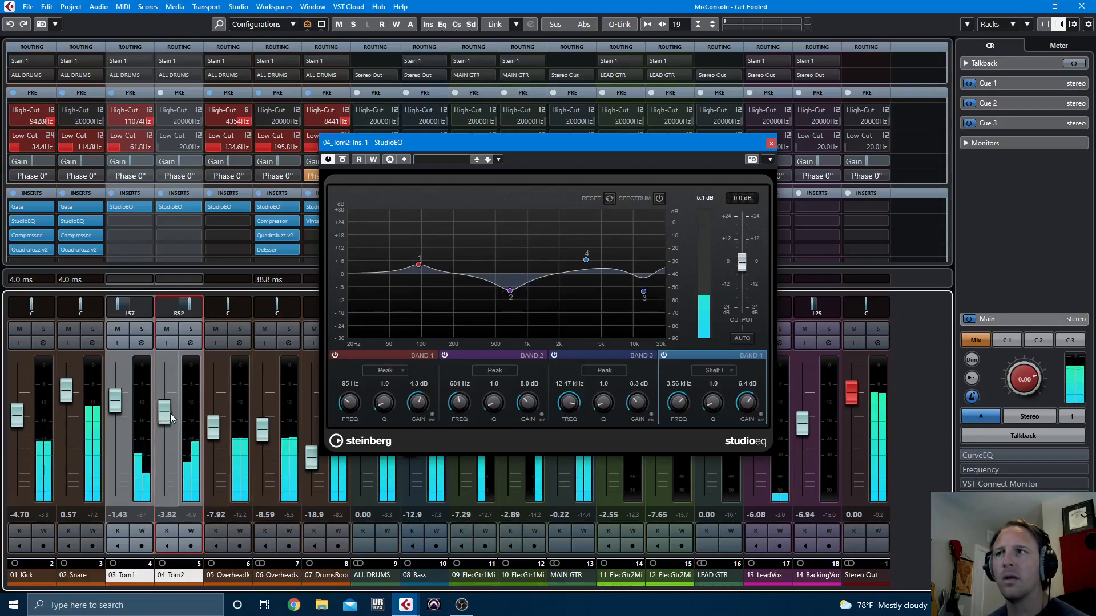
drag(586, 260, 586, 263)
click(771, 145)
key(F3)
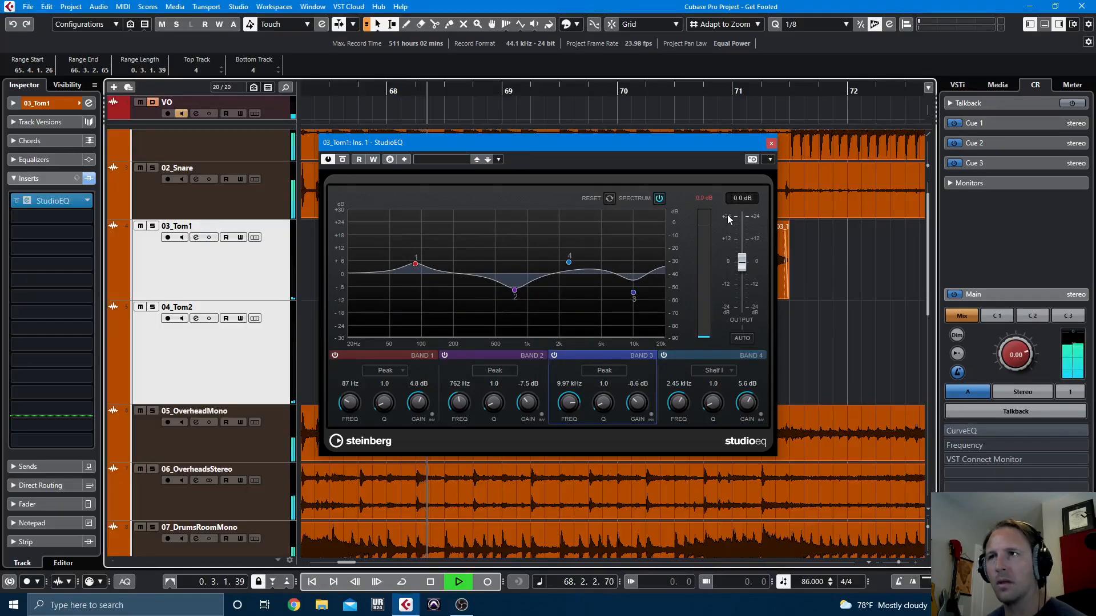
click(770, 144)
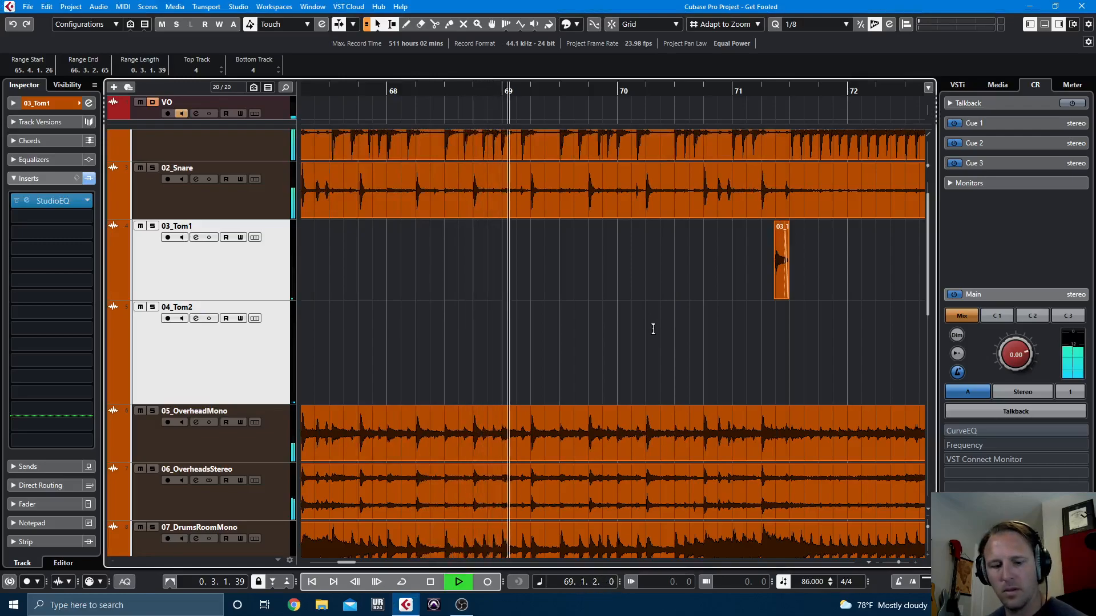
Locate the 03_Tom1 hit in bar 71 on the timeline and audition it in the mix
key(g)
key(g)
key(g)
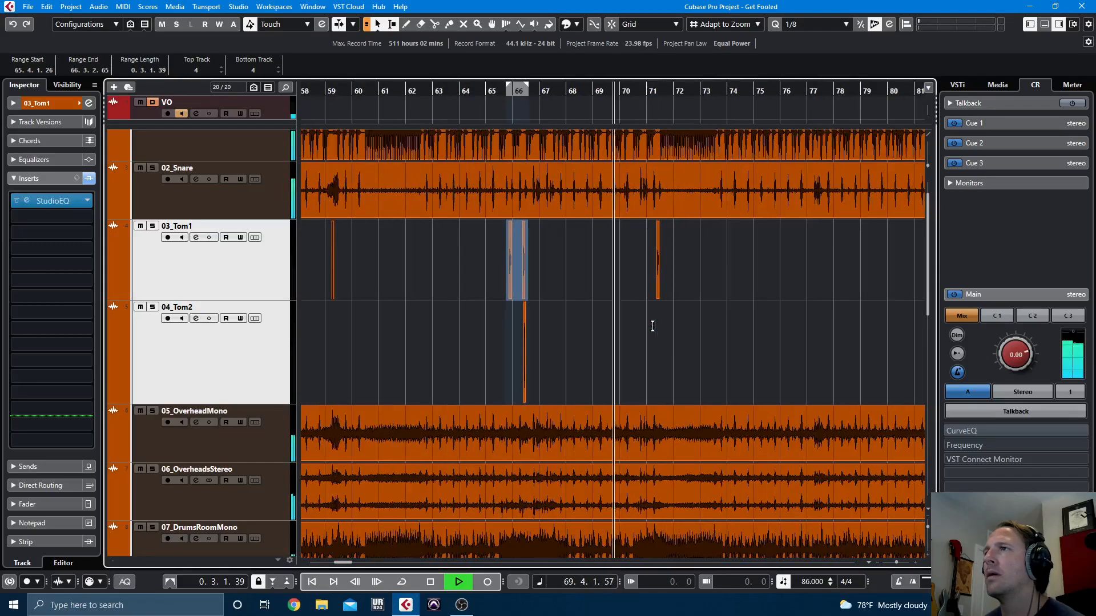
key(g)
key(g)
key(h)
key(h)
key(h)
key(h)
key(h)
key(h)
key(h)
key(h)
key(h)
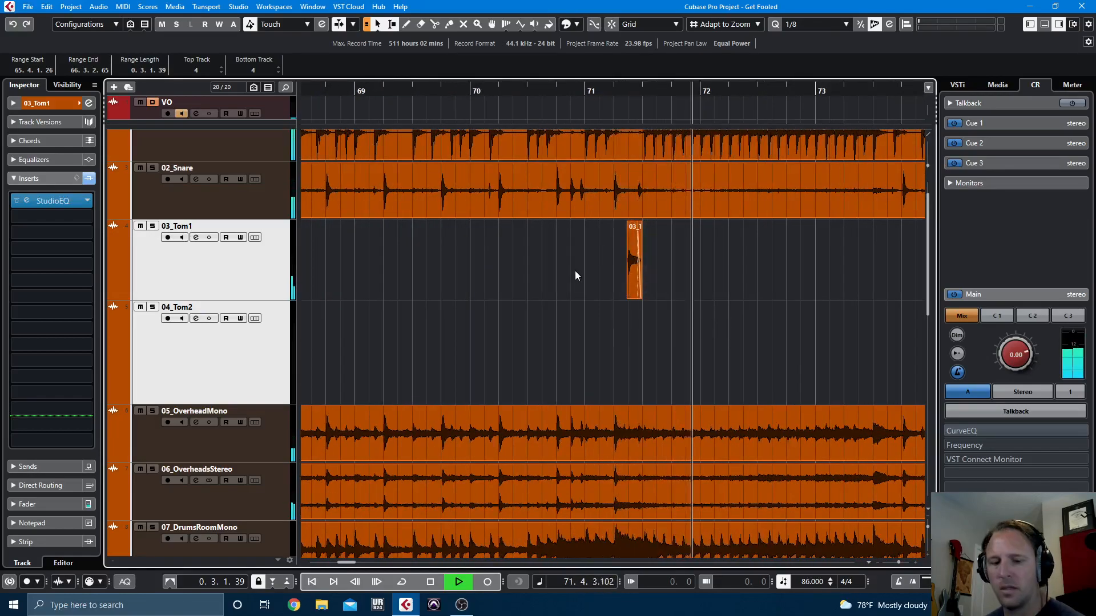
drag(592, 92, 592, 138)
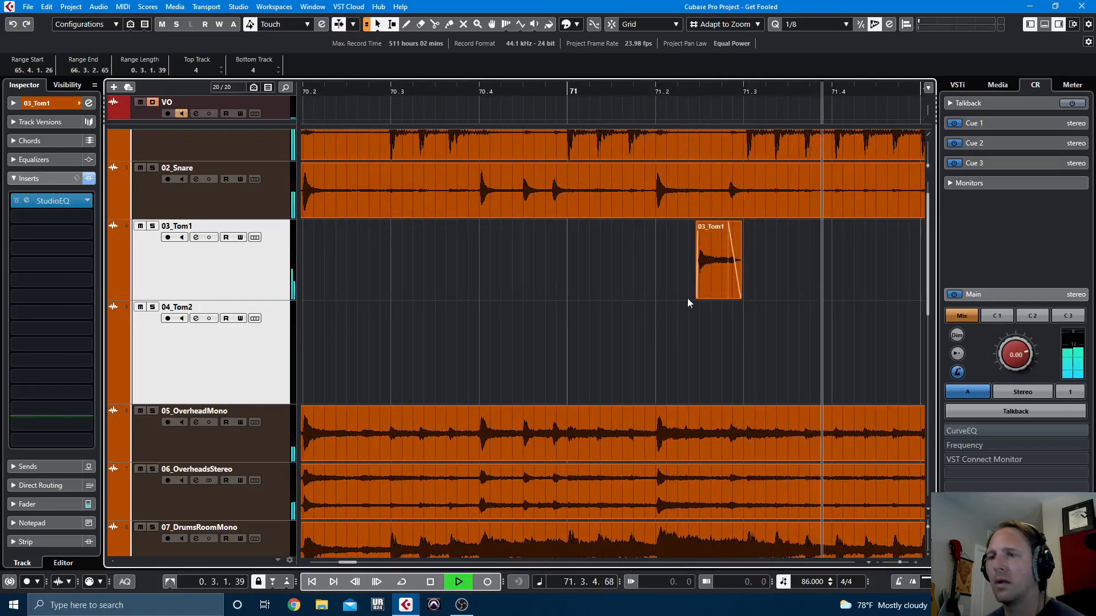
Copy the Quadrafuzz v2 insert from 02_Snare to the fourth insert slot of 03_Tom1 and 04_Tom2
key(F3)
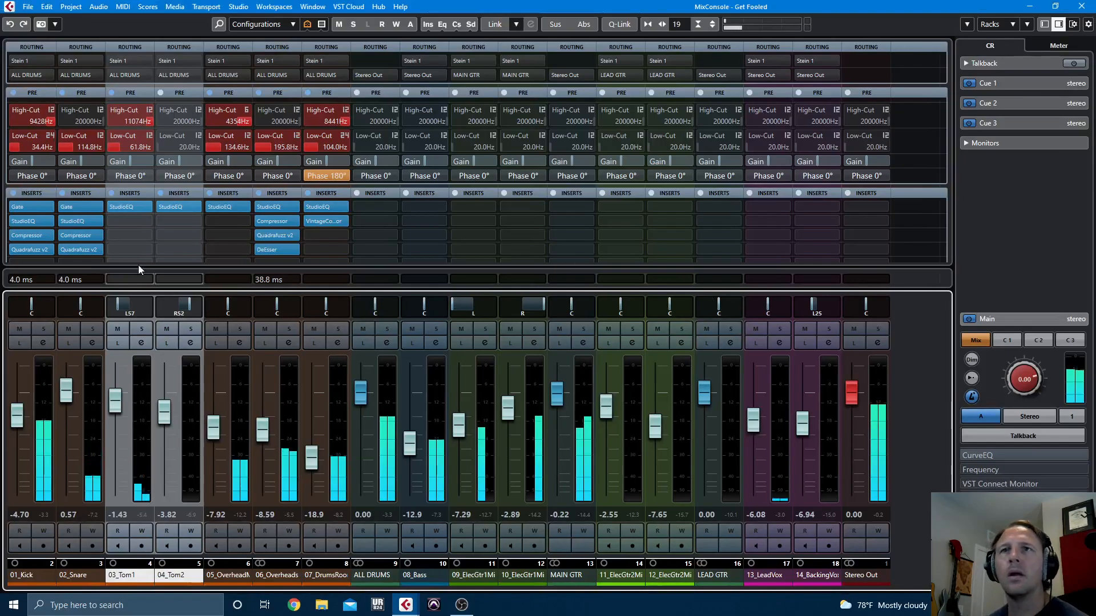
drag(81, 248, 182, 247)
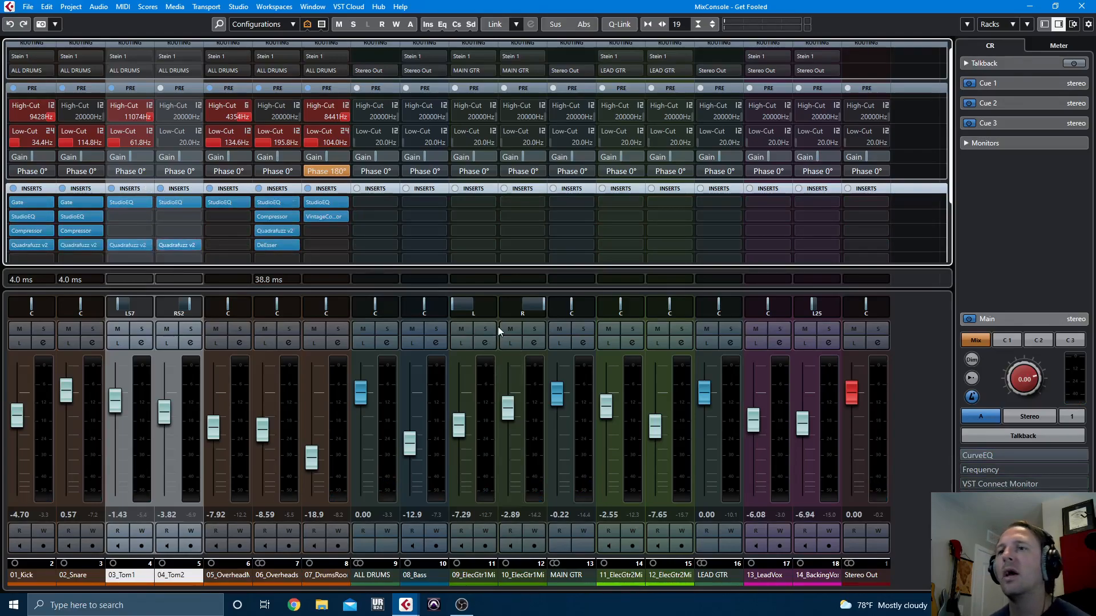
Play the soloed ALL DRUMS group, lower 07_DrumsRoomMono to -21.7 dB, and after unsoloing the group lower 02_Snare to -1.09 dB
click(387, 330)
key(space)
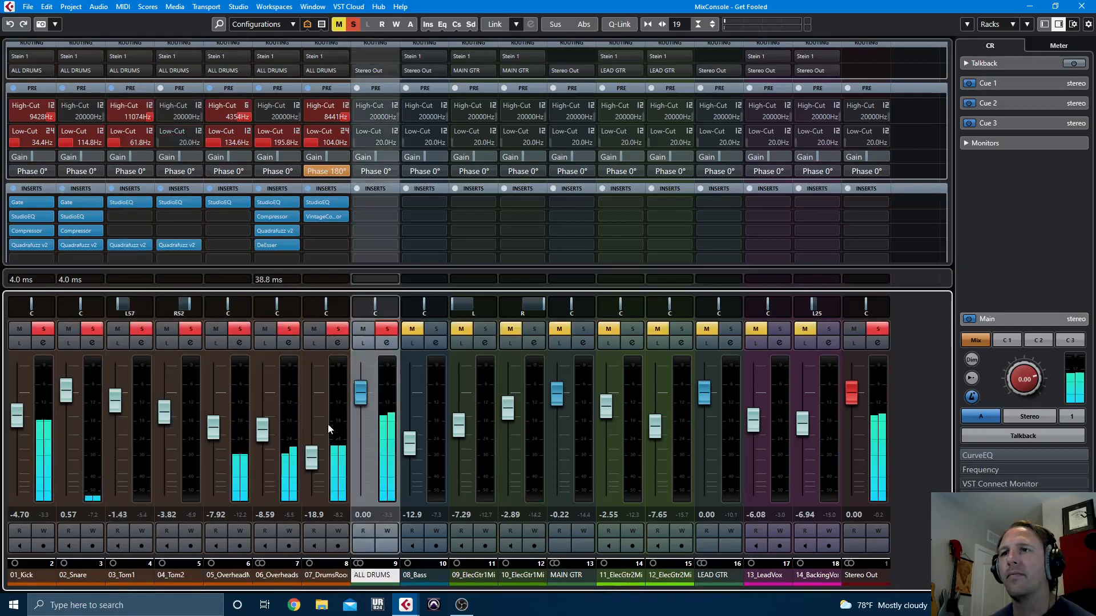
click(310, 456)
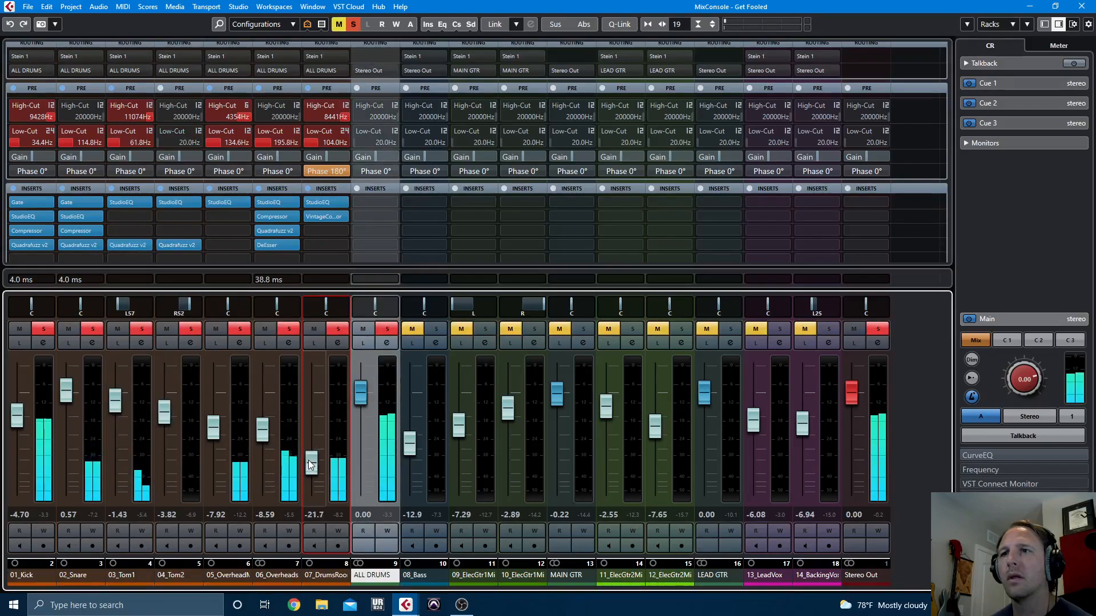
click(385, 329)
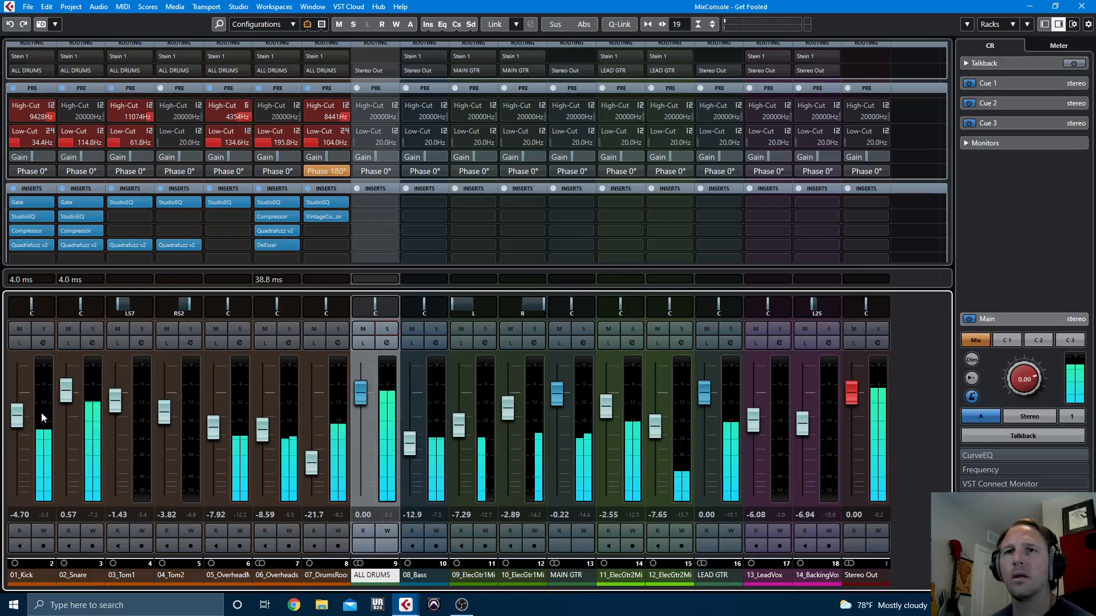
drag(64, 392, 66, 400)
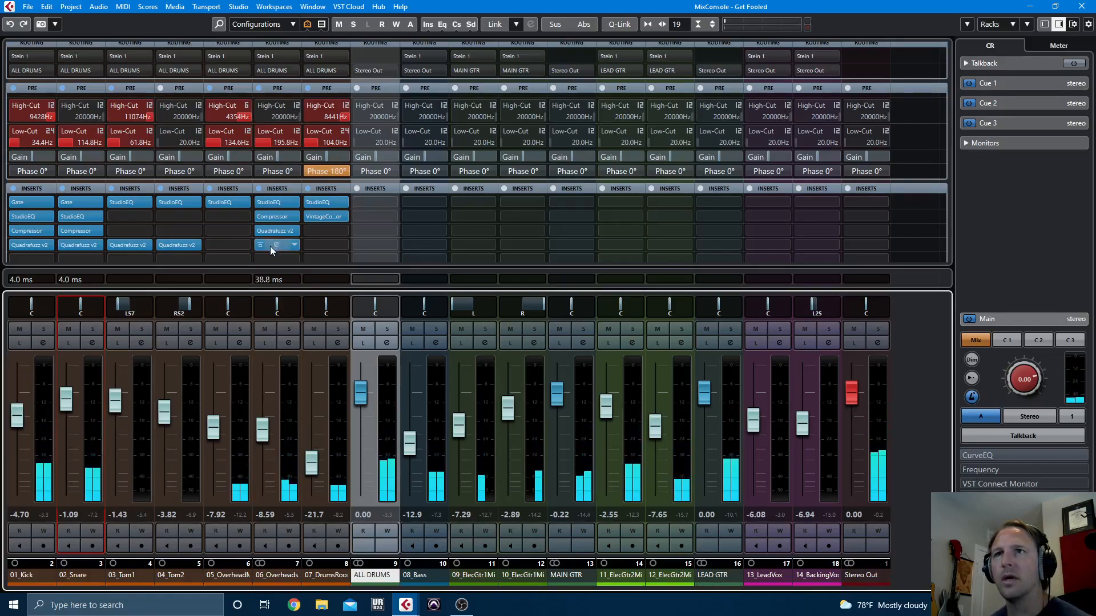
Copy 02_Snare's Quadrafuzz v2 to the fourth insert slot of the ALL DRUMS group and close the plug-in window
drag(76, 245, 375, 246)
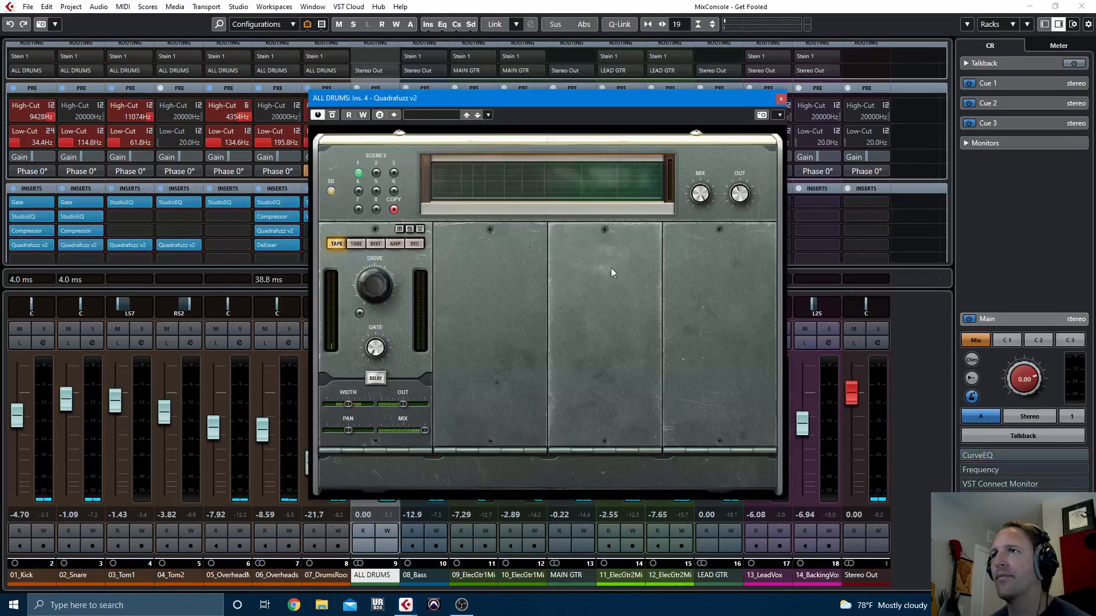
mouse_move(380, 283)
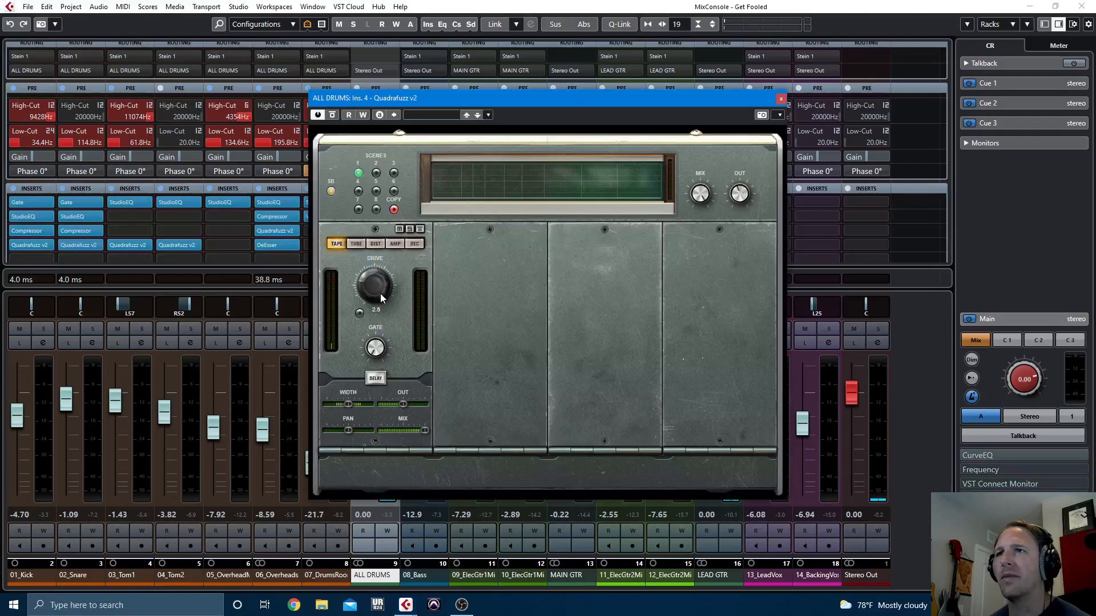
click(780, 99)
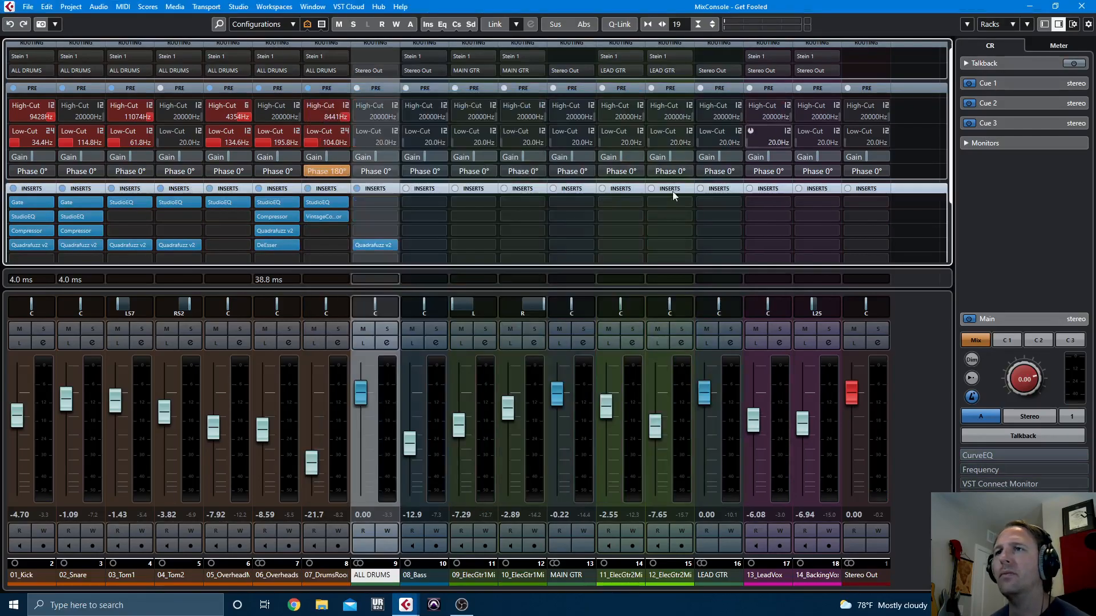
Insert a Compressor in the first ALL DRUMS slot with 3.0 ms attack, 100 ms release, 27% analysis and 0.0 dB make-up
click(373, 203)
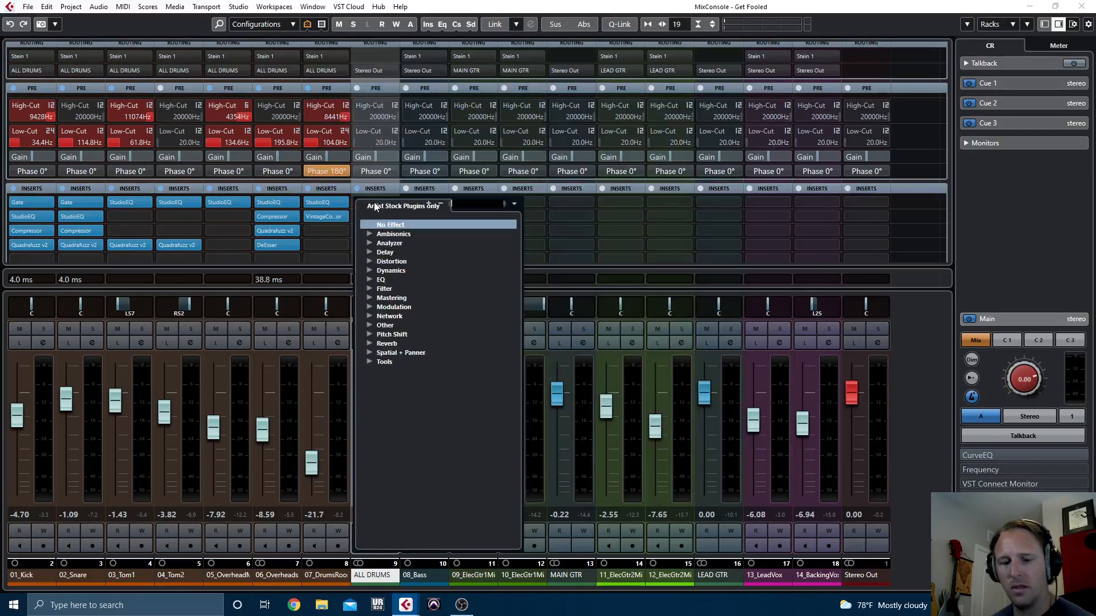
text(COM)
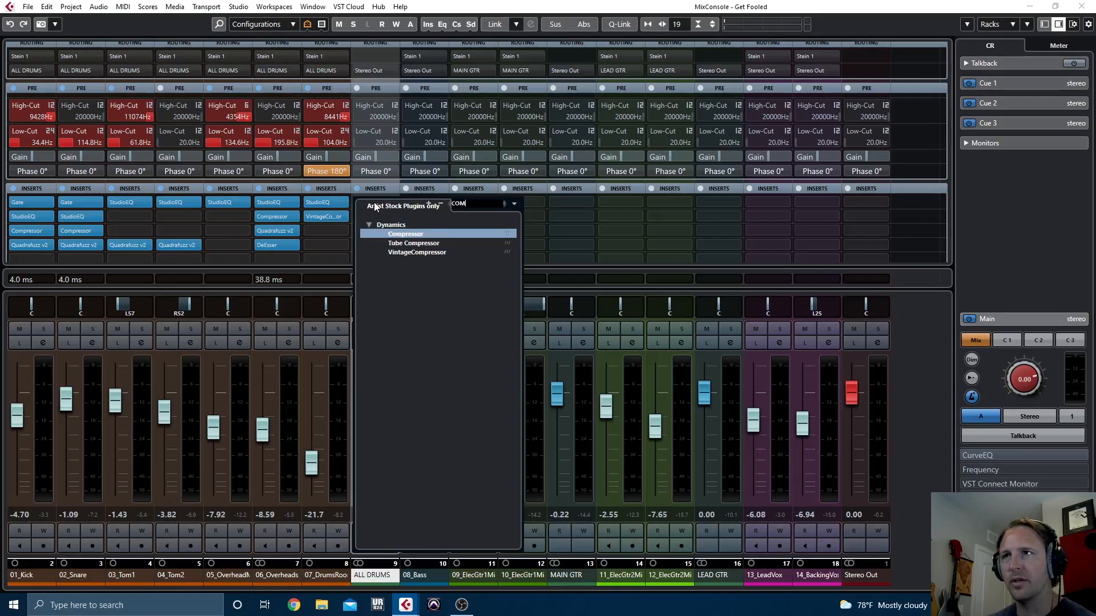
key(Return)
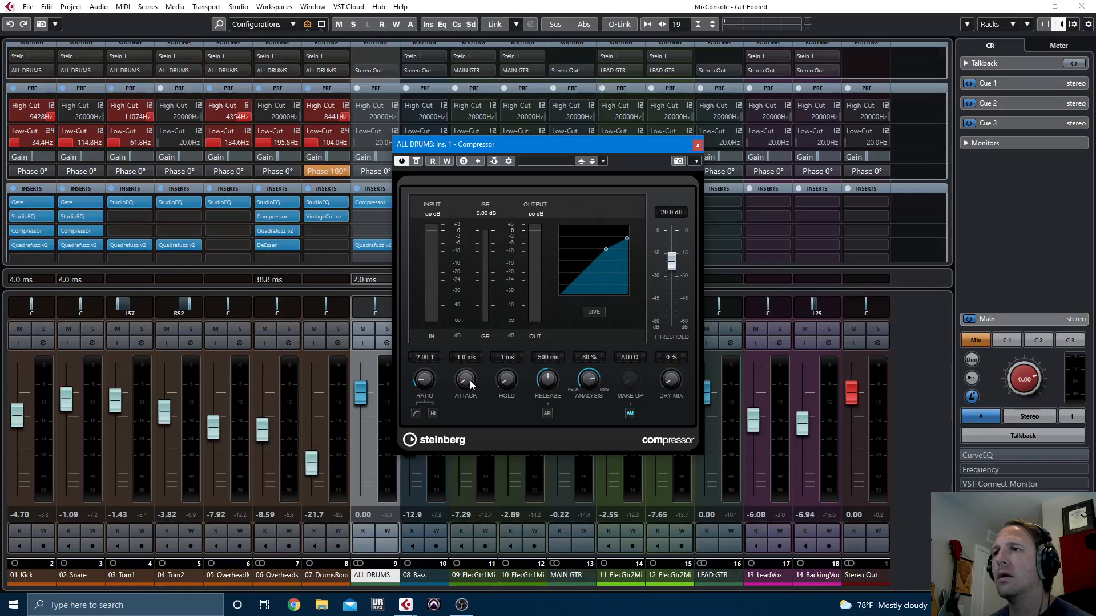
click(465, 357)
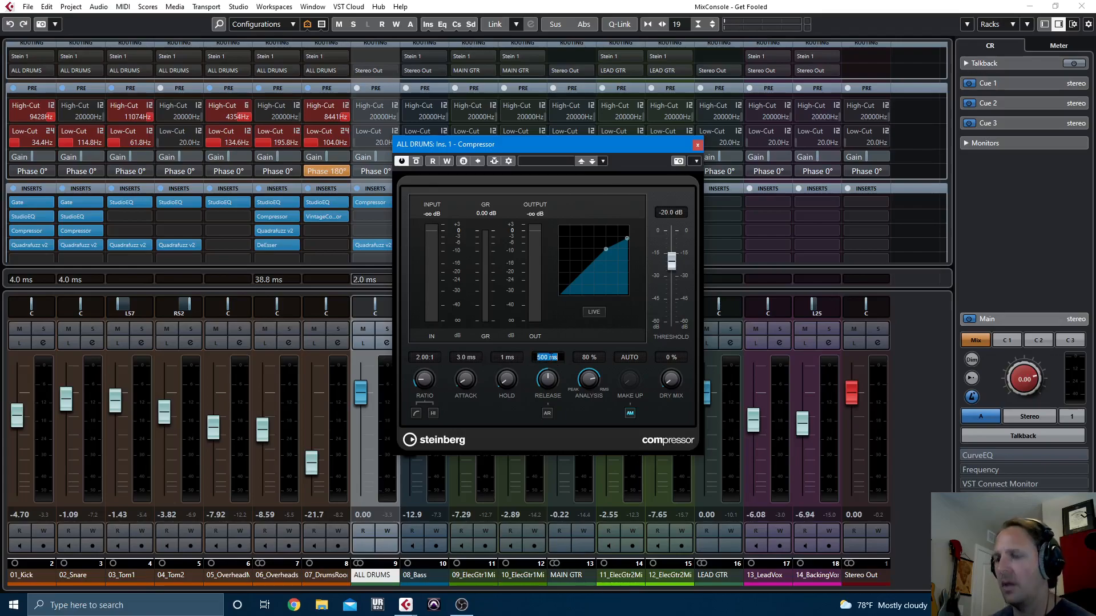
drag(599, 382, 587, 427)
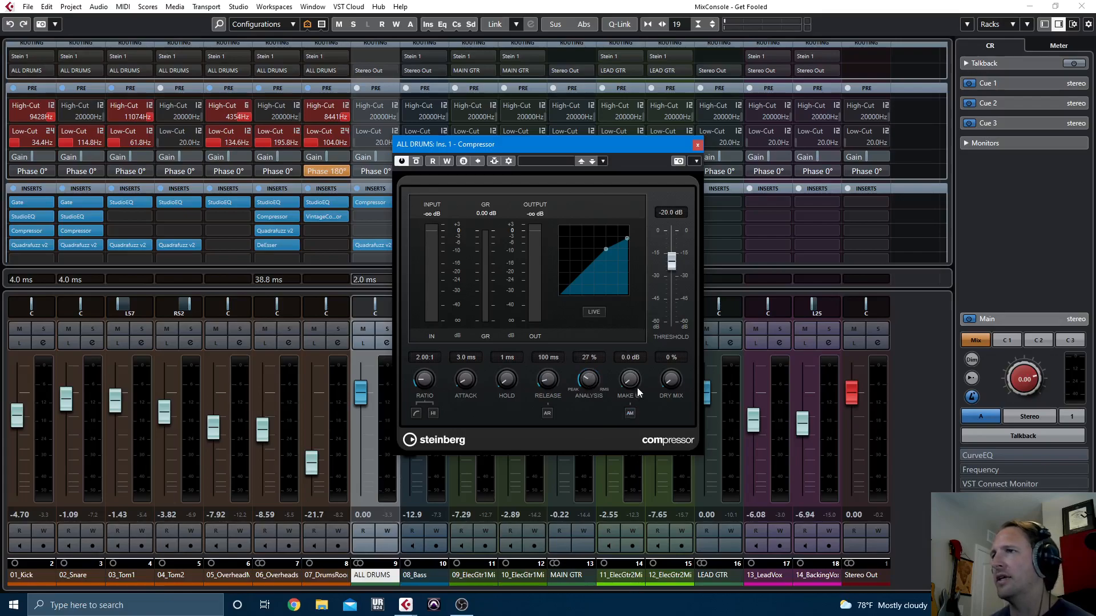
Play the song with ALL DRUMS soloed and set the compressor's threshold to -21.8 dB with 2.9 dB make-up gain
key(space)
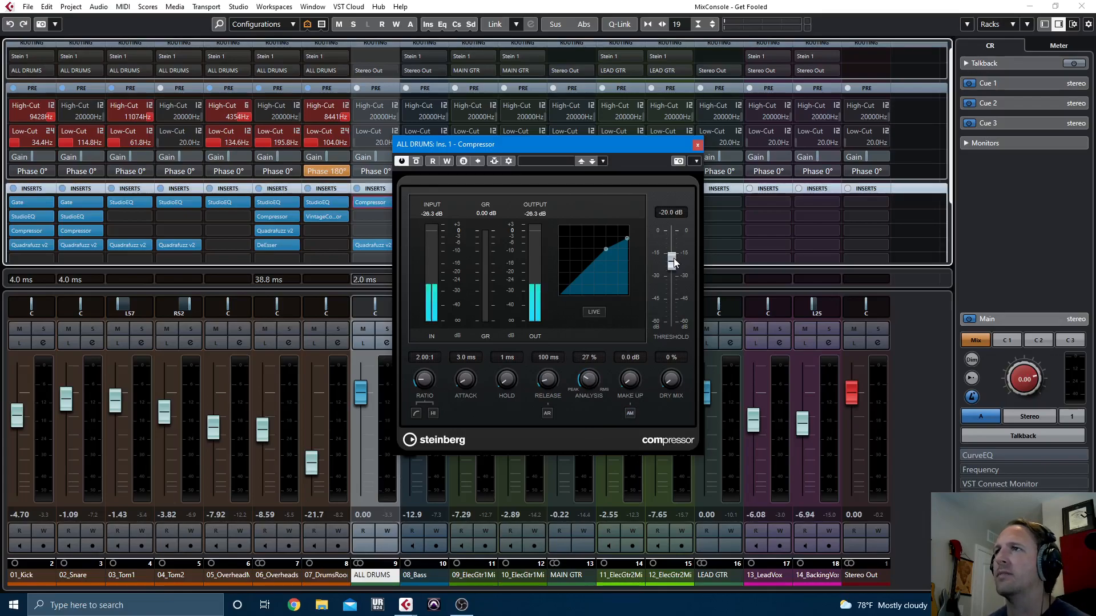
drag(675, 262, 674, 260)
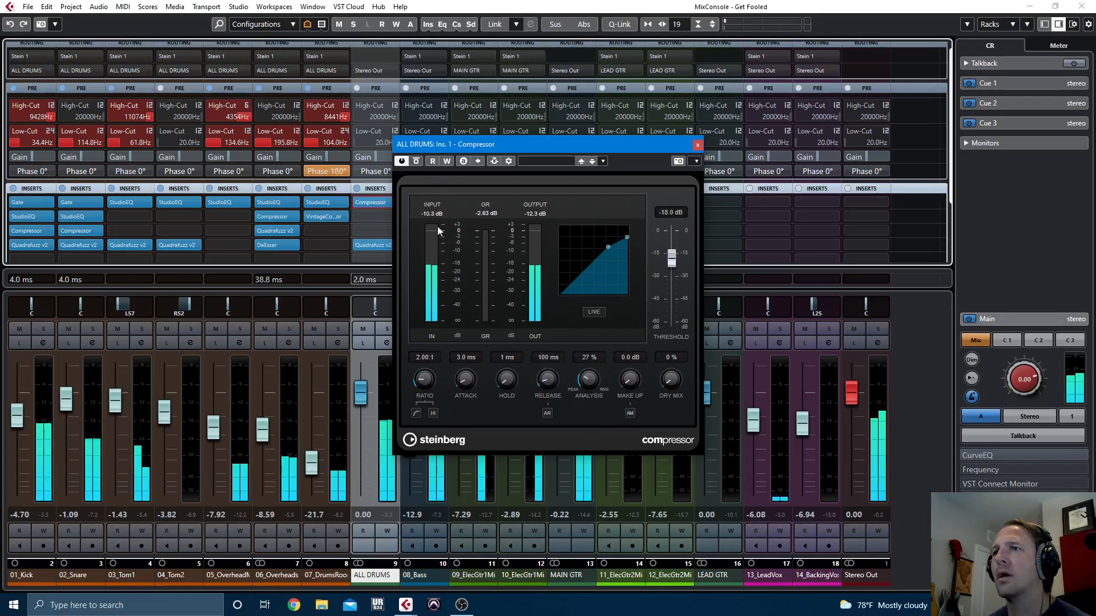
click(387, 329)
drag(676, 254, 673, 259)
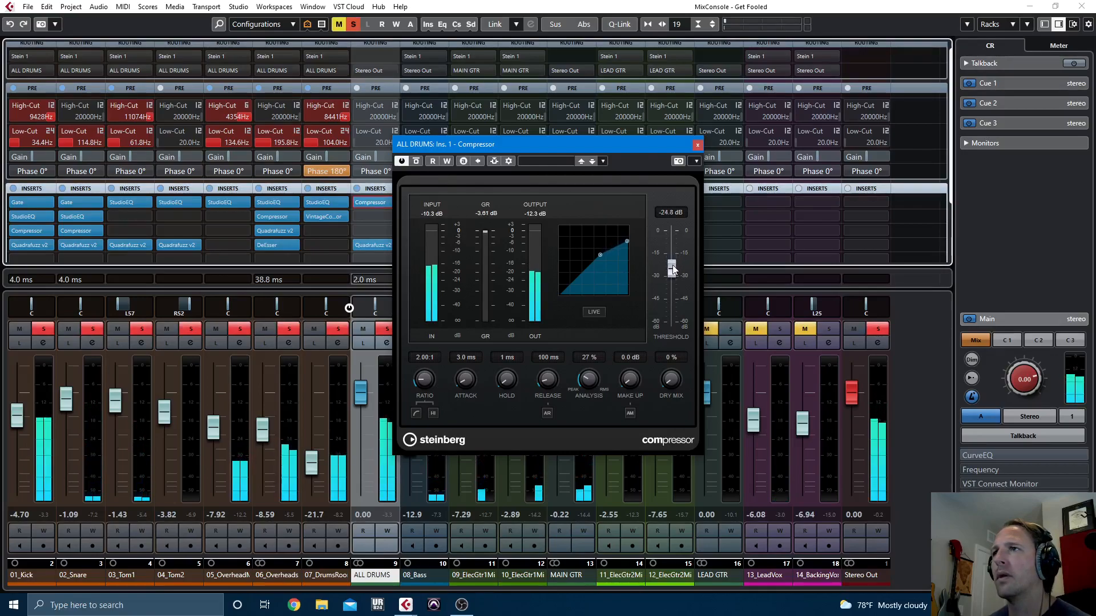
drag(673, 265, 674, 263)
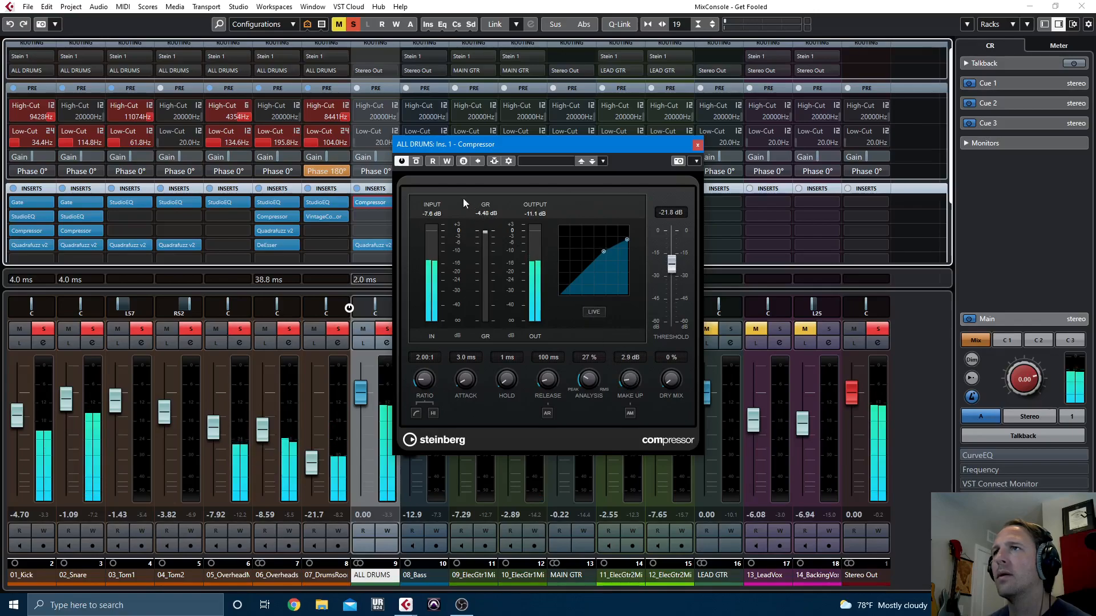
Compare the compressor against bypass, fine-tune make-up to 3.0 dB and threshold to -20.2 dB, and unsolo ALL DRUMS
click(416, 162)
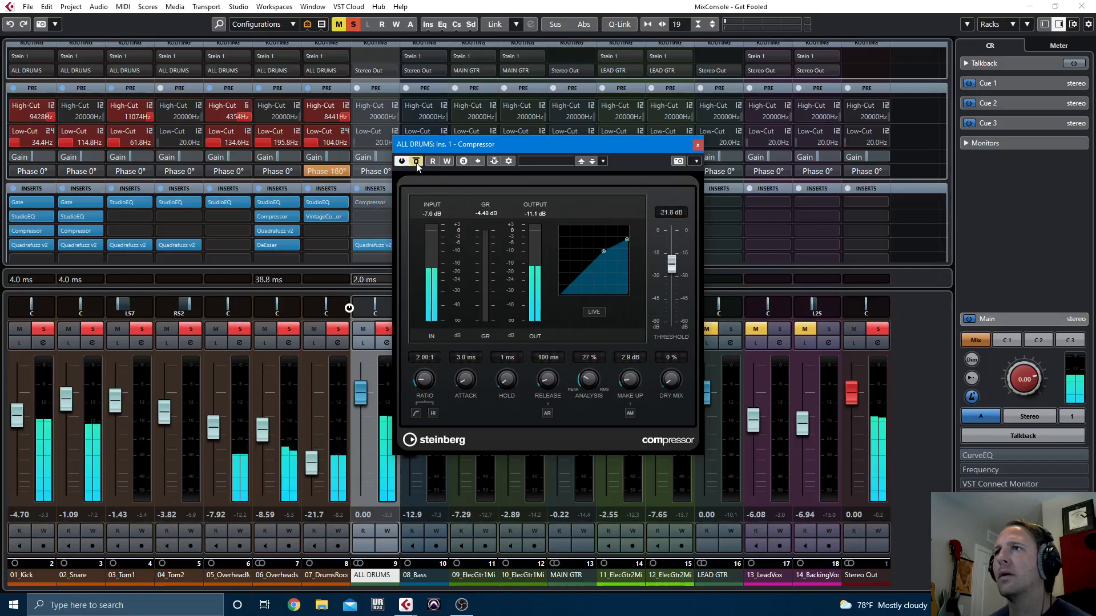
click(417, 162)
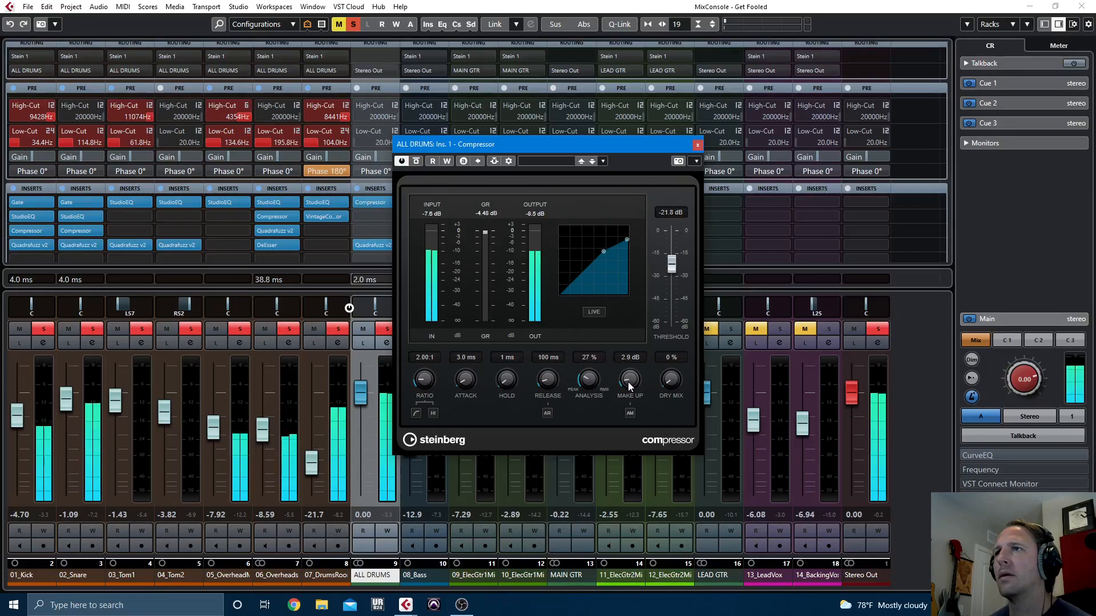
click(416, 162)
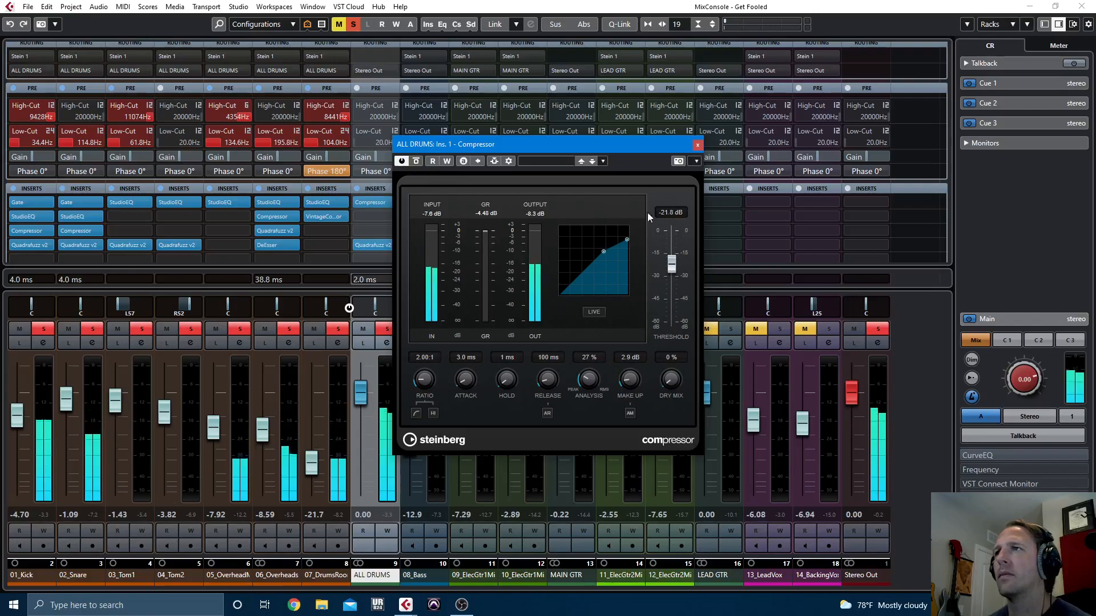
drag(630, 381, 629, 380)
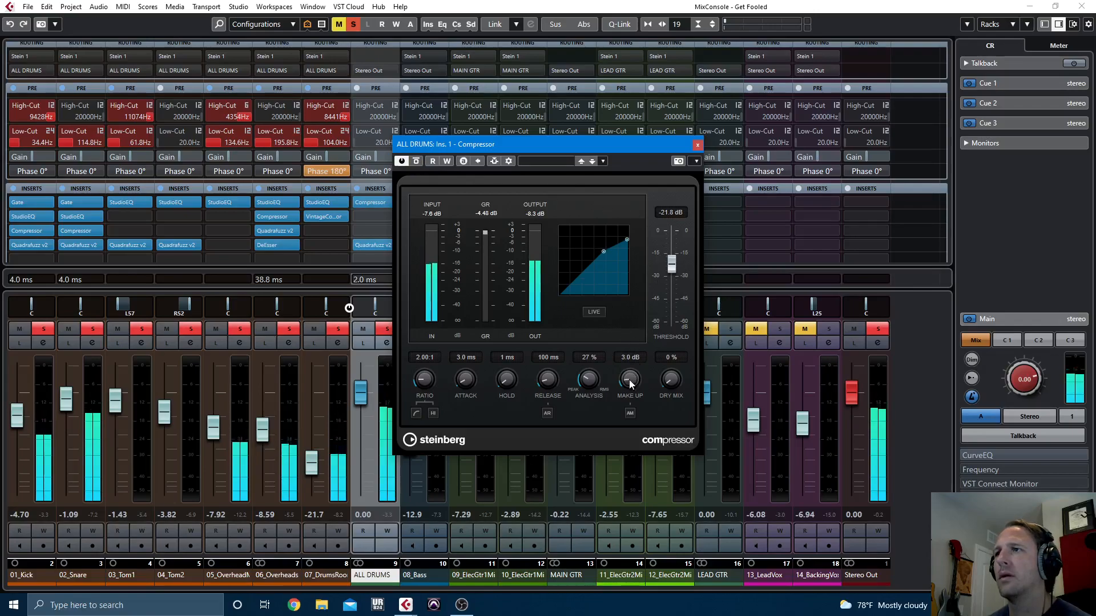
drag(671, 265, 671, 262)
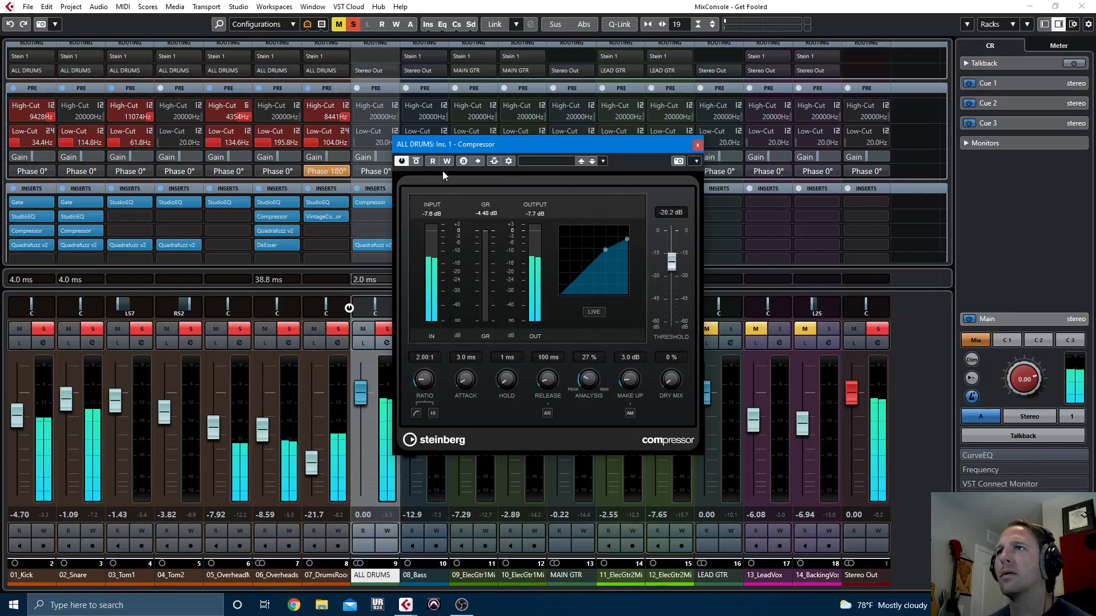
click(417, 162)
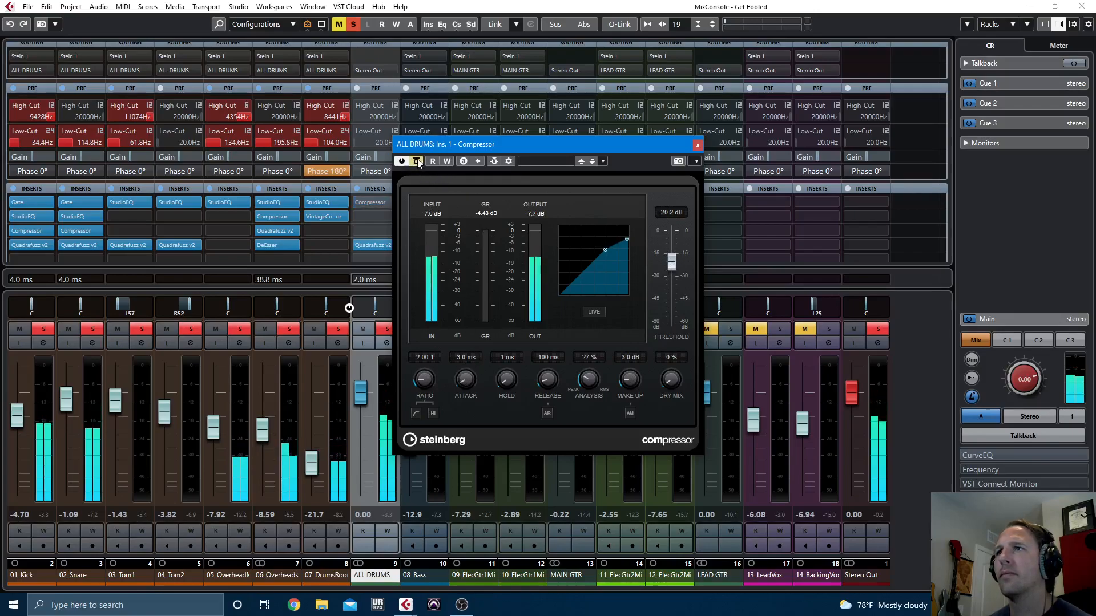
click(697, 144)
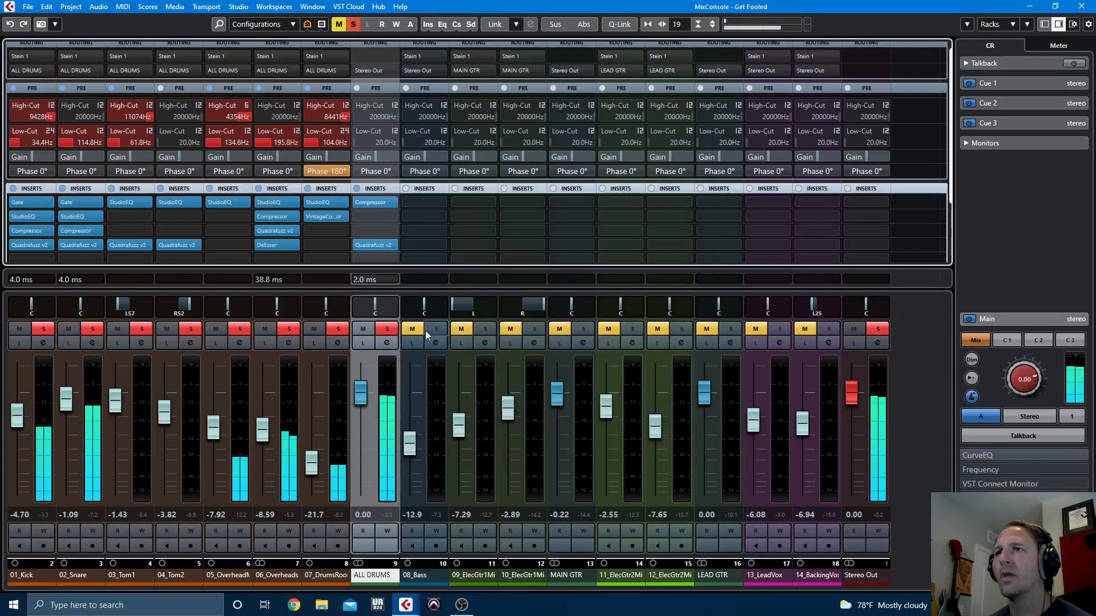
click(385, 330)
Insert StudioEQ in the second insert slot of the ALL DRUMS group
click(371, 217)
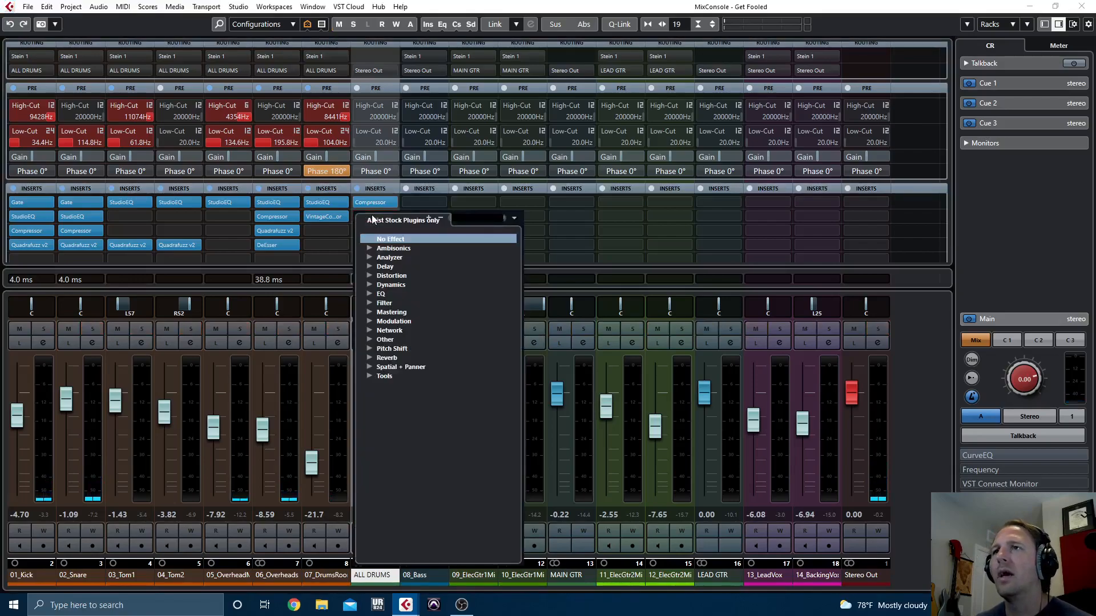
text(freq)
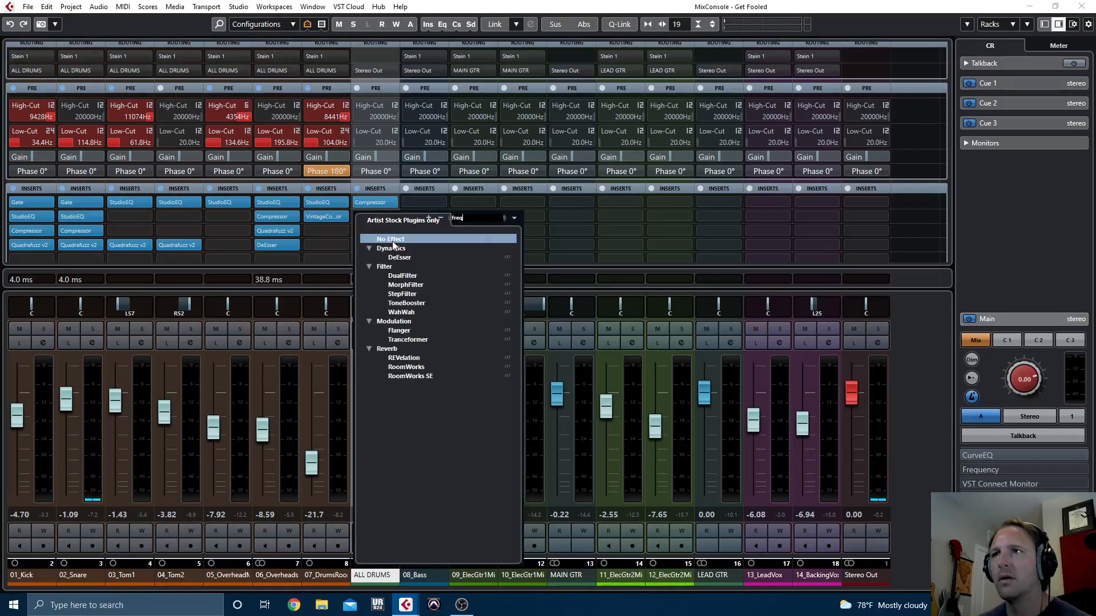
key(BackSpace)
key(BackSpace)
key(BackSpace)
key(BackSpace)
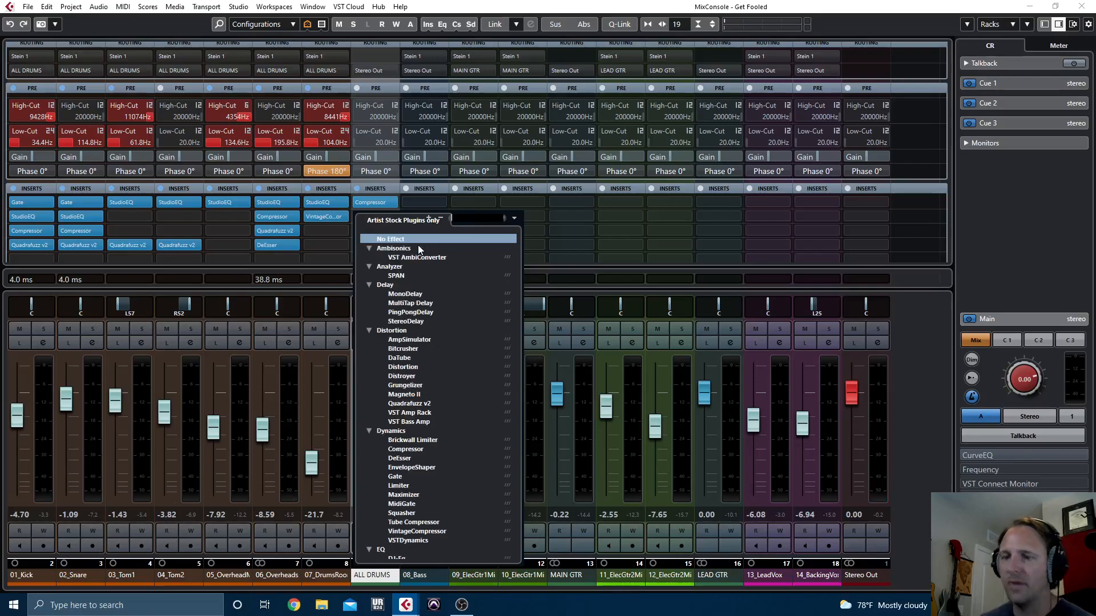
text(stud)
click(418, 248)
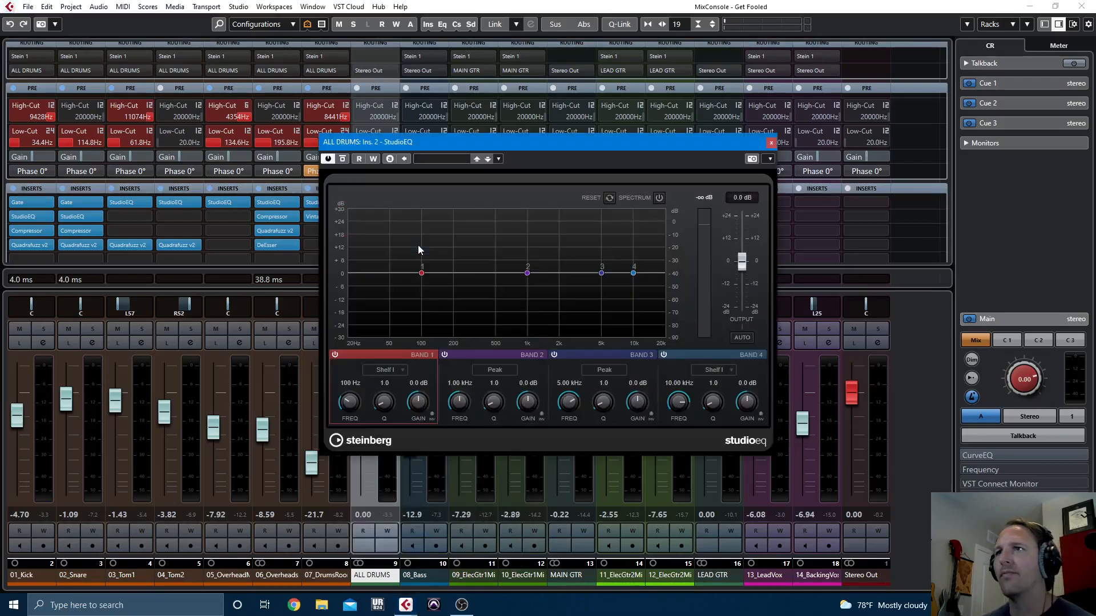
During playback, enable the EQ spectrum display and set band 2 to -2.7 dB at 312 Hz with Q 2.7
key(space)
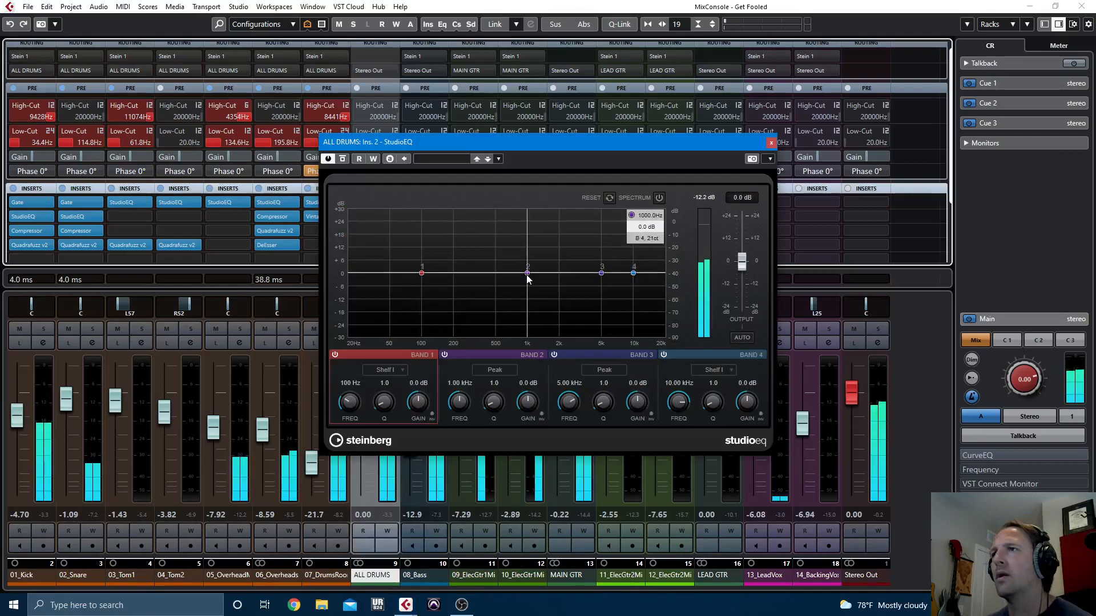
click(659, 198)
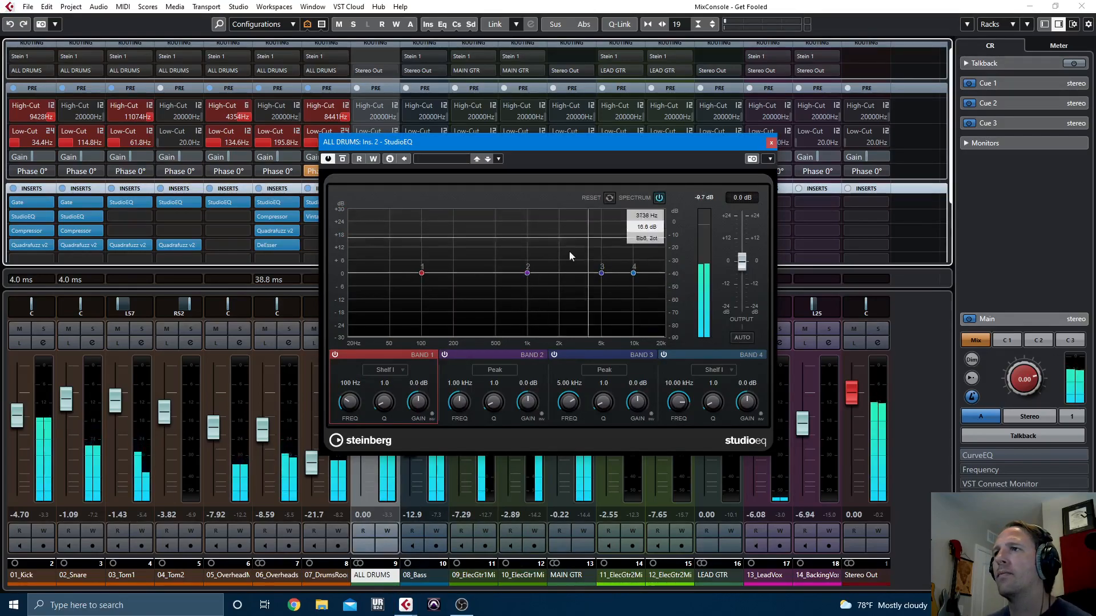
mouse_move(526, 273)
mouse_down()
mouse_move(472, 240)
mouse_move(473, 279)
mouse_up()
scroll(469, 243, up, 5)
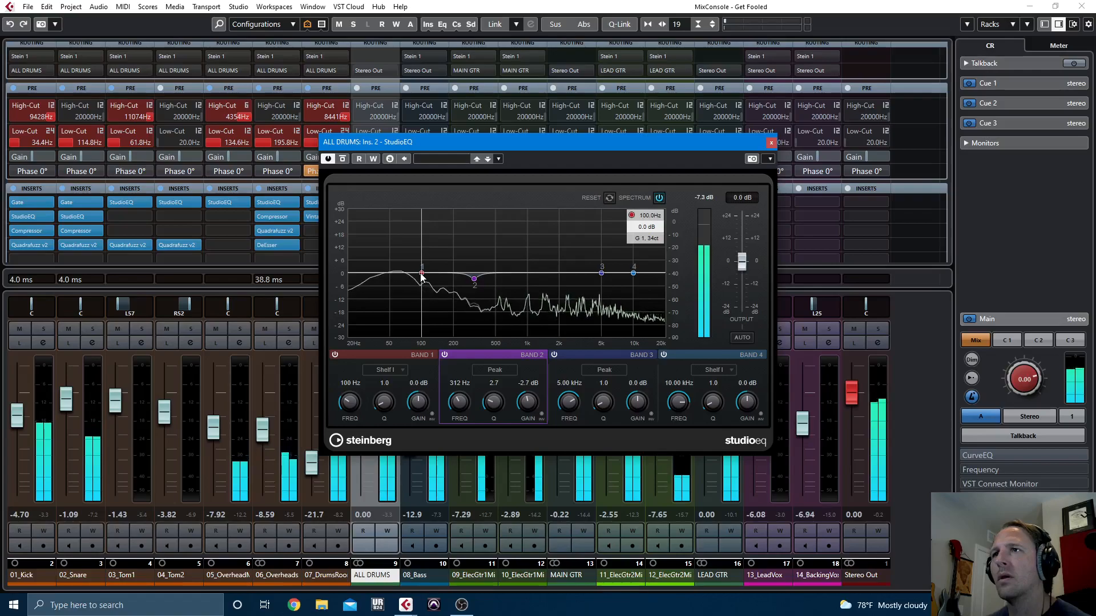
Set EQ band 1 to a Cut filter at 39 Hz with Q 4.7, and band 3 to -1.3 dB at 6.30 kHz
drag(351, 400, 352, 415)
click(393, 370)
click(399, 420)
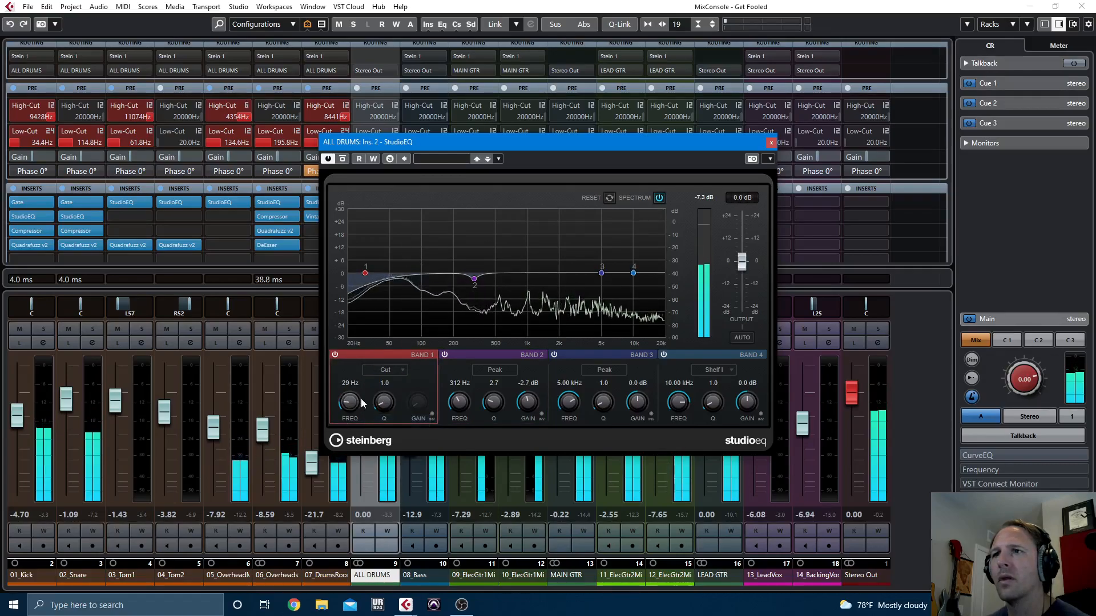
drag(385, 367, 387, 360)
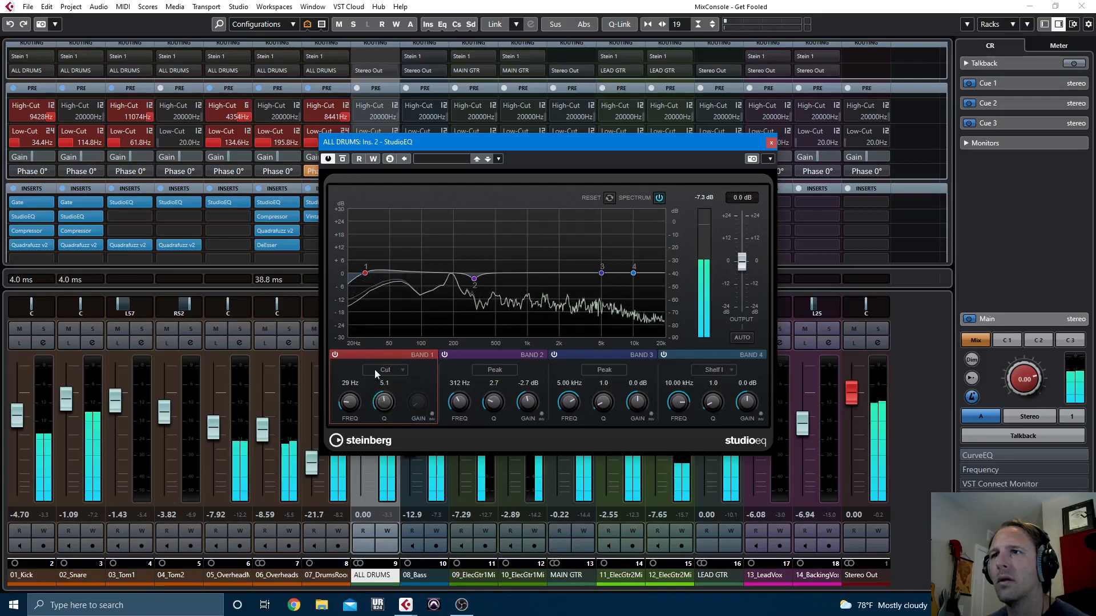
drag(350, 404, 383, 409)
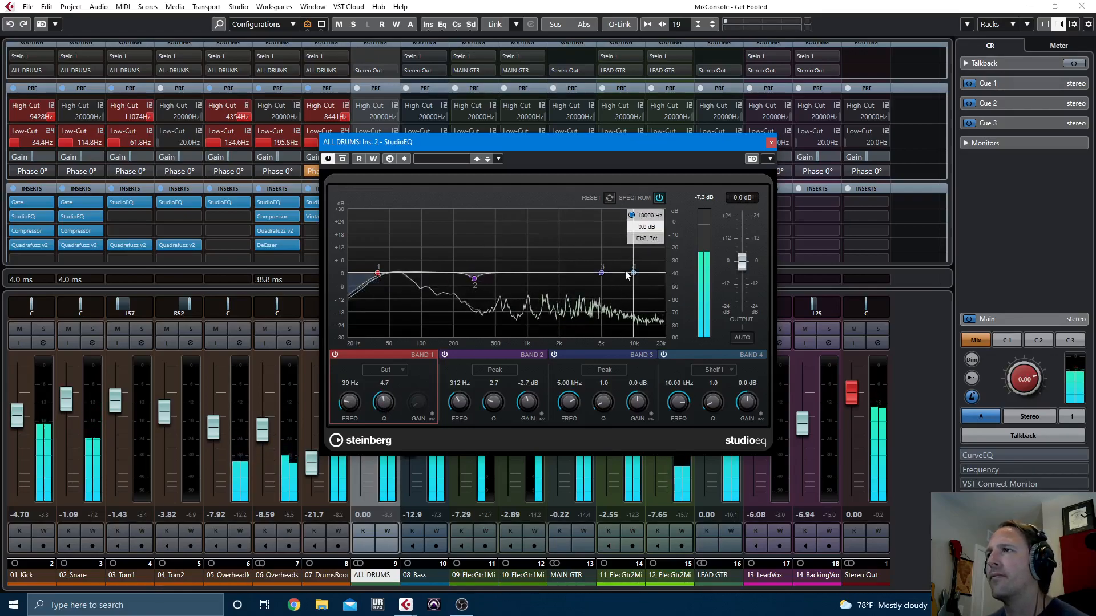
mouse_move(603, 276)
mouse_down()
mouse_move(610, 242)
mouse_move(614, 278)
mouse_up()
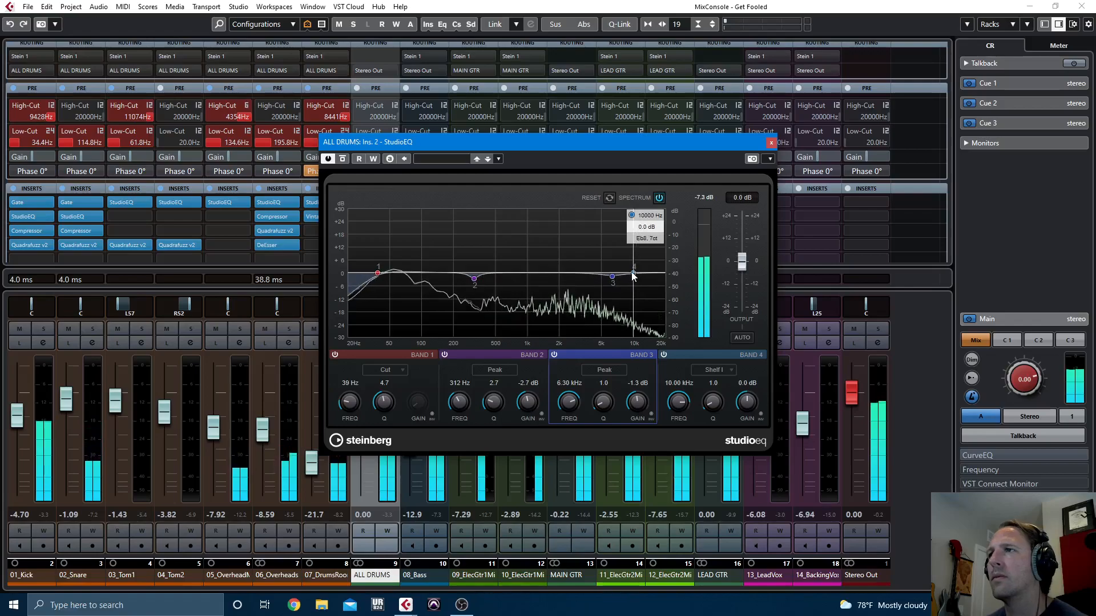
click(771, 144)
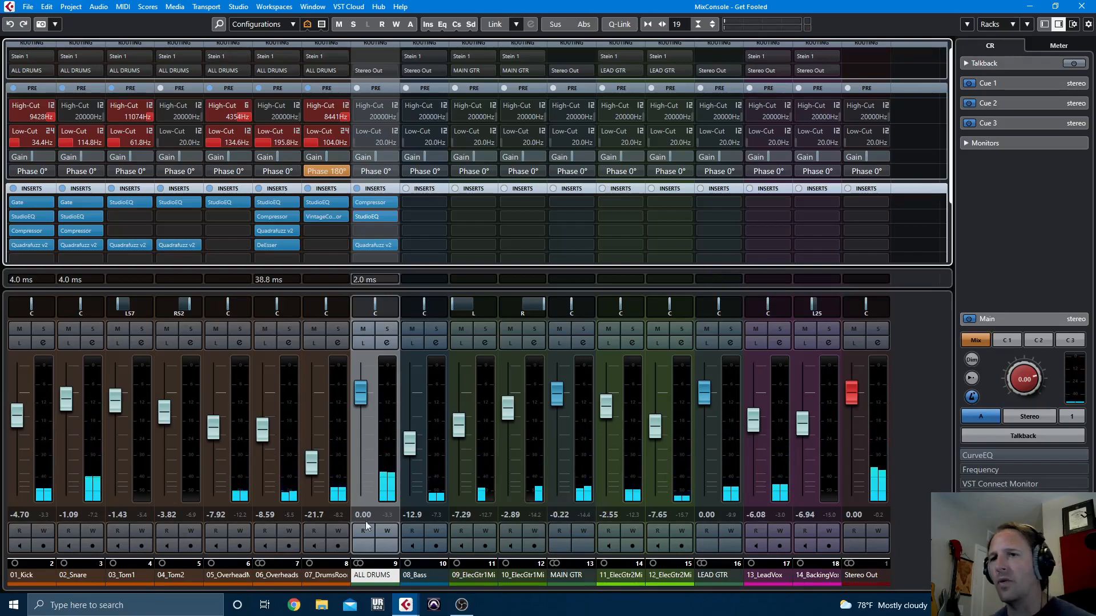
Add three stereo FX channels without effects, routed to ALL DRUMS, for the 01_Kick, 02_Snare, 03_Tom1, 04_Tom2 and 06_Overheads channels
click(325, 575)
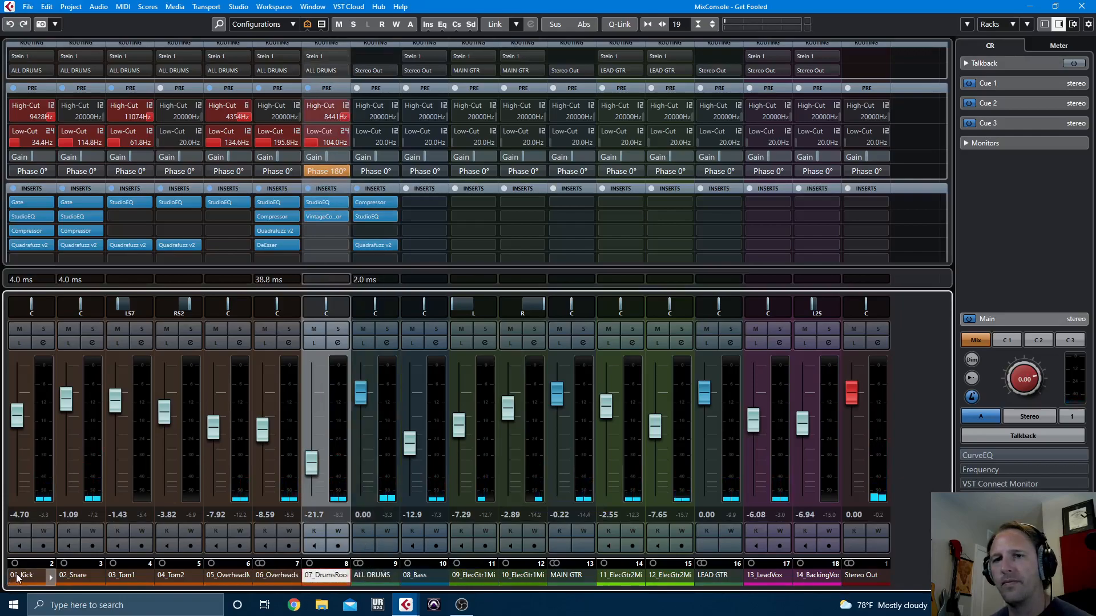
click(17, 576)
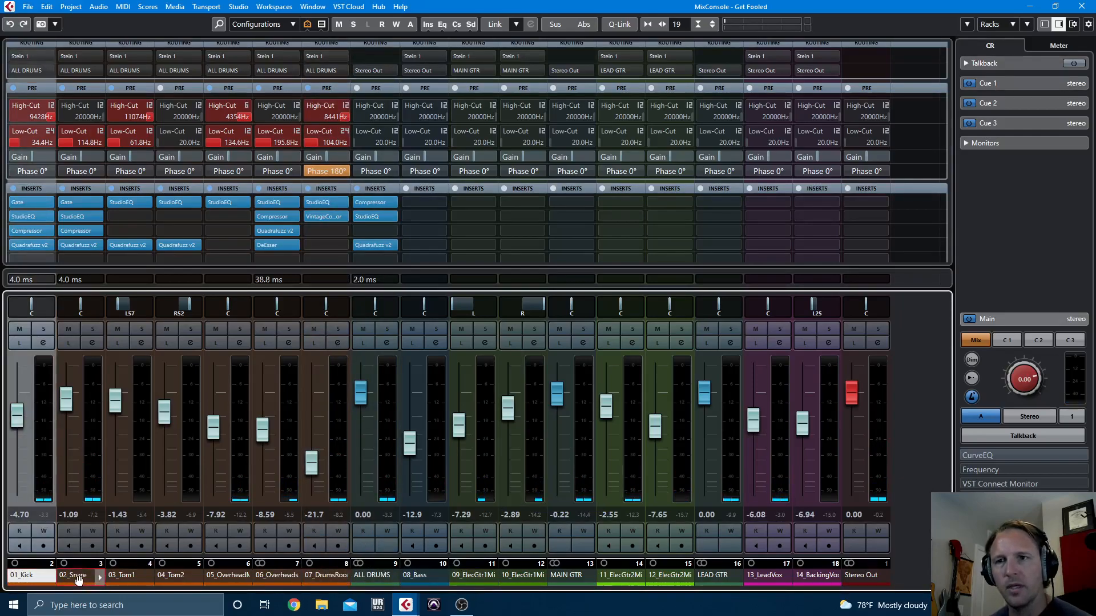
ctrl+click(79, 577)
ctrl+click(123, 575)
ctrl+click(171, 576)
ctrl+click(274, 577)
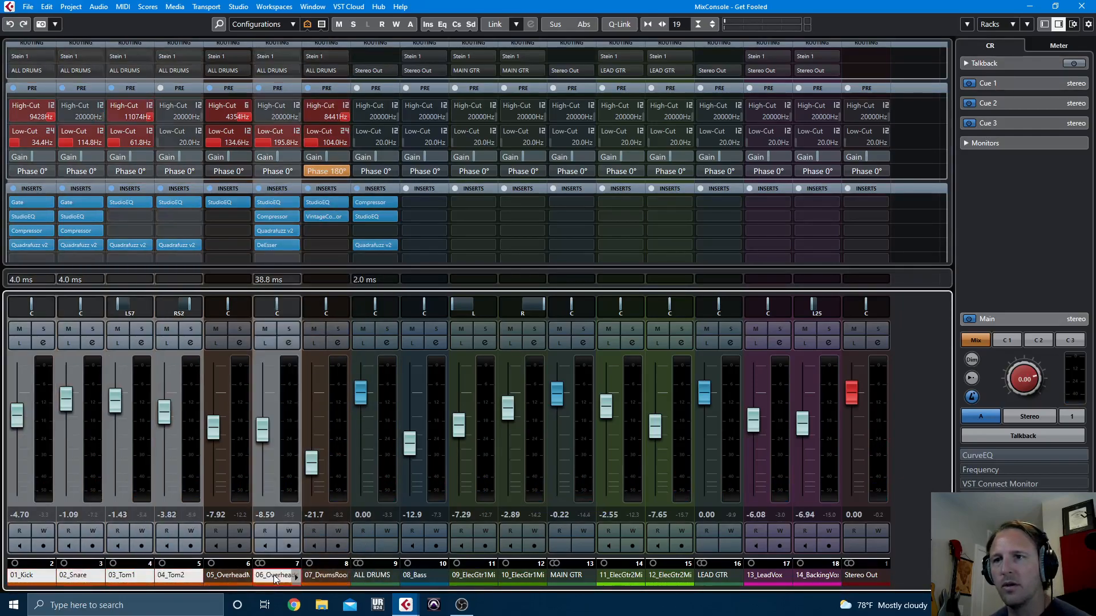
right_click(273, 578)
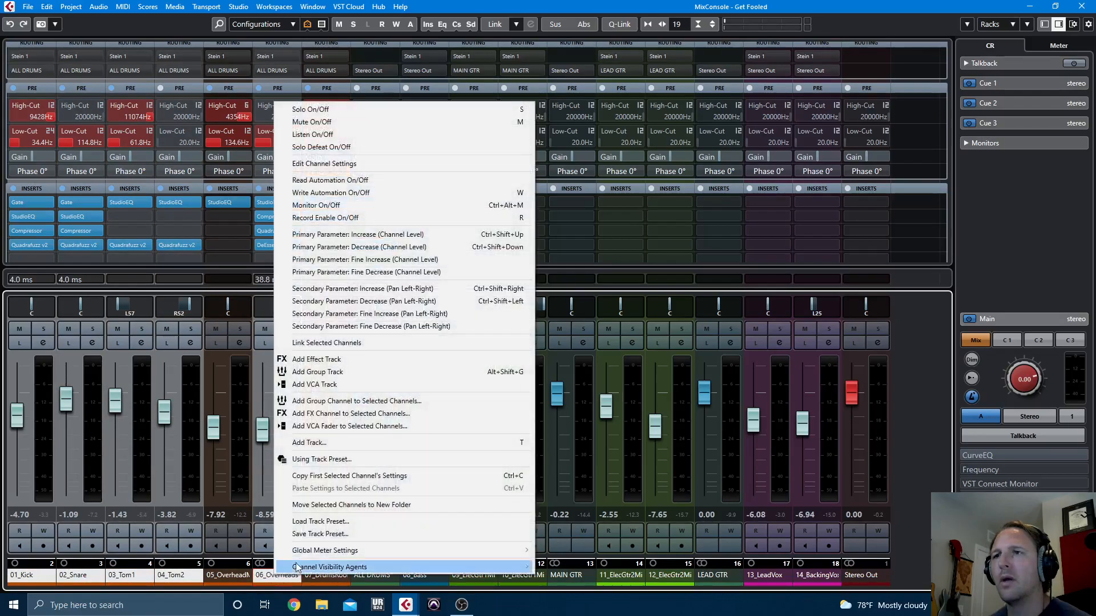
click(373, 417)
click(494, 277)
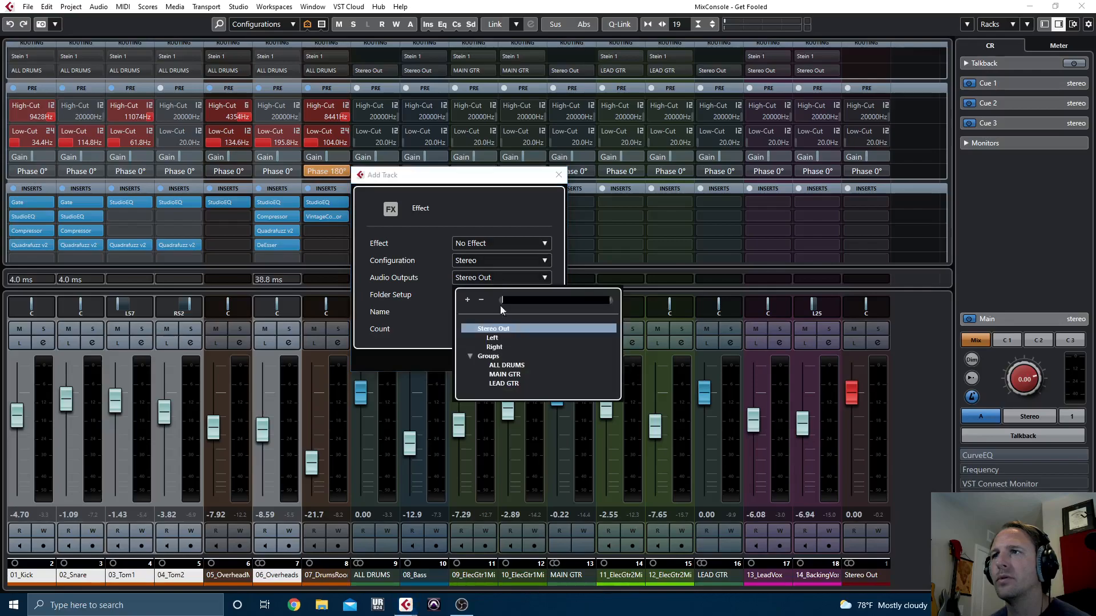
click(507, 366)
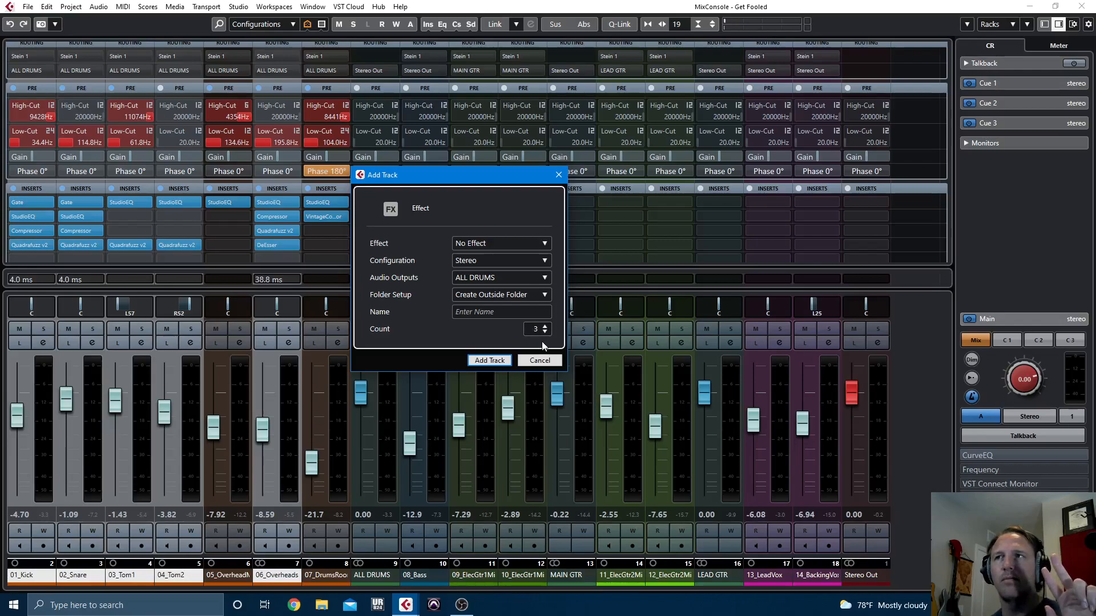
click(490, 361)
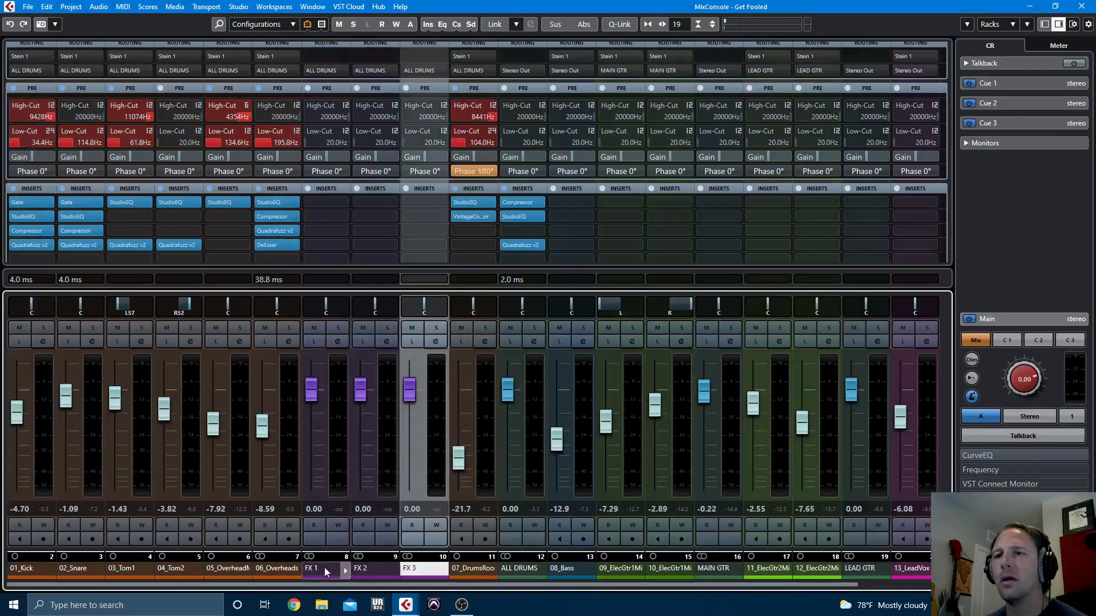
Rename the three new FX channels as Snare Verb, Drum Para Comp and Drum Para Dist
double_click(324, 567)
text(Snare Ve)
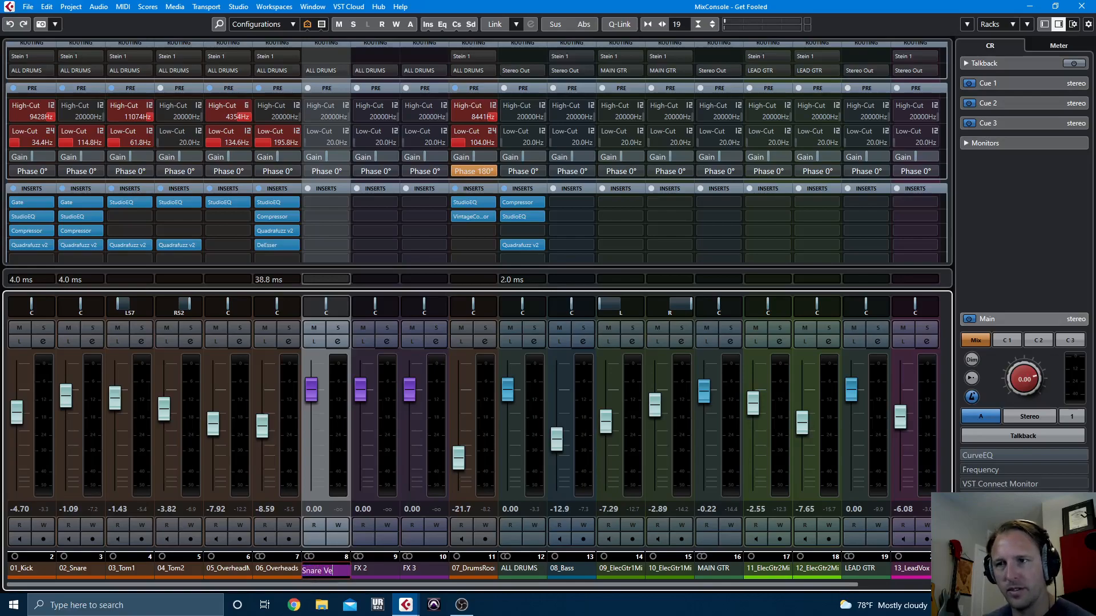
text(rb)
key(Tab)
text(Par)
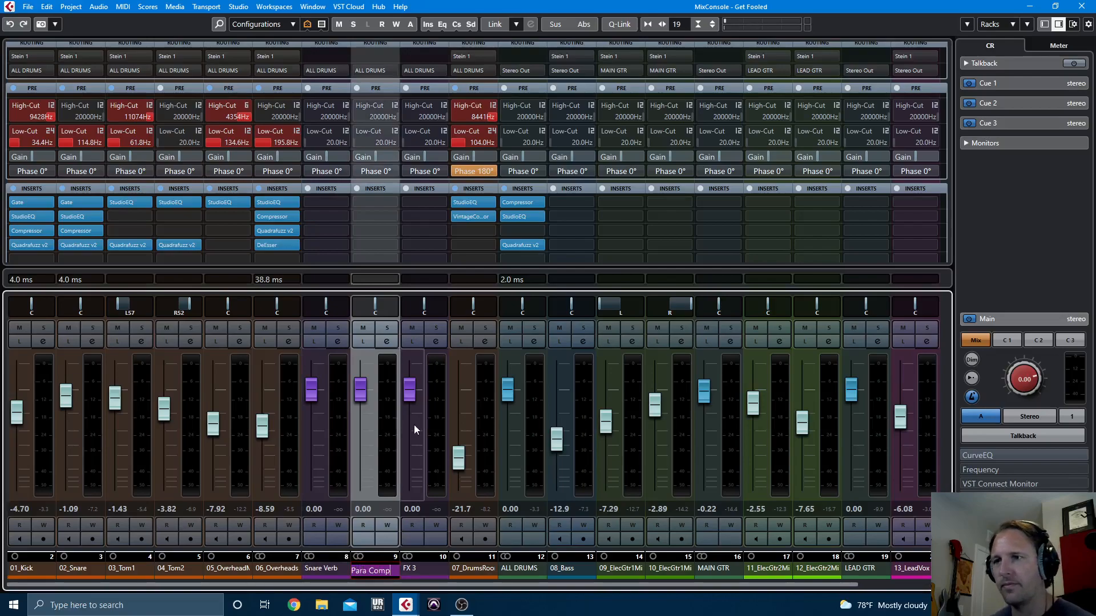
key(Home)
text(Drum)
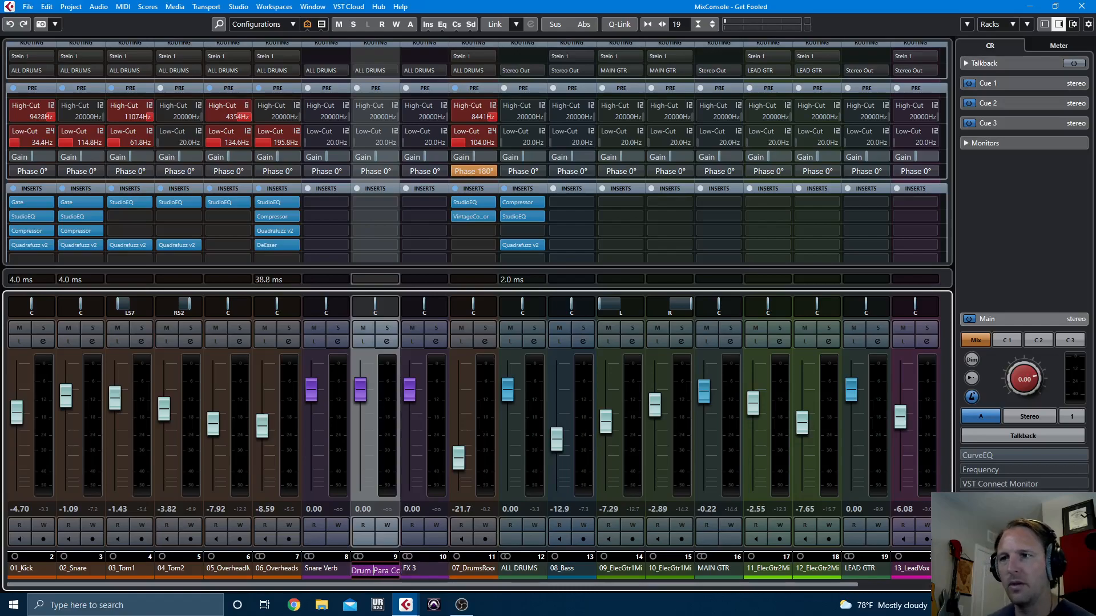
key(Tab)
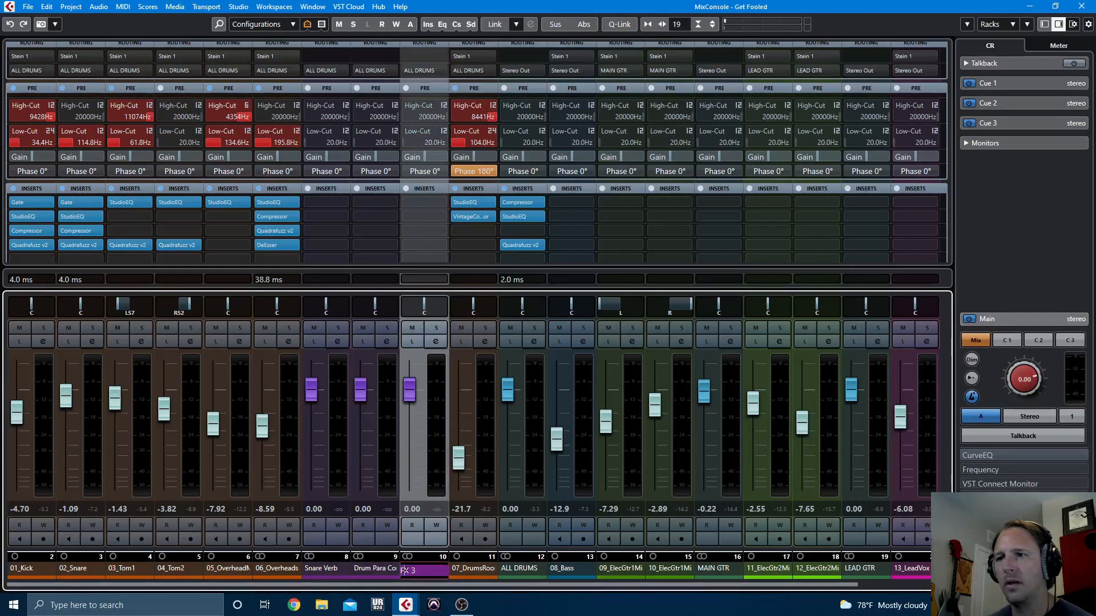
key(Home)
text(Drum)
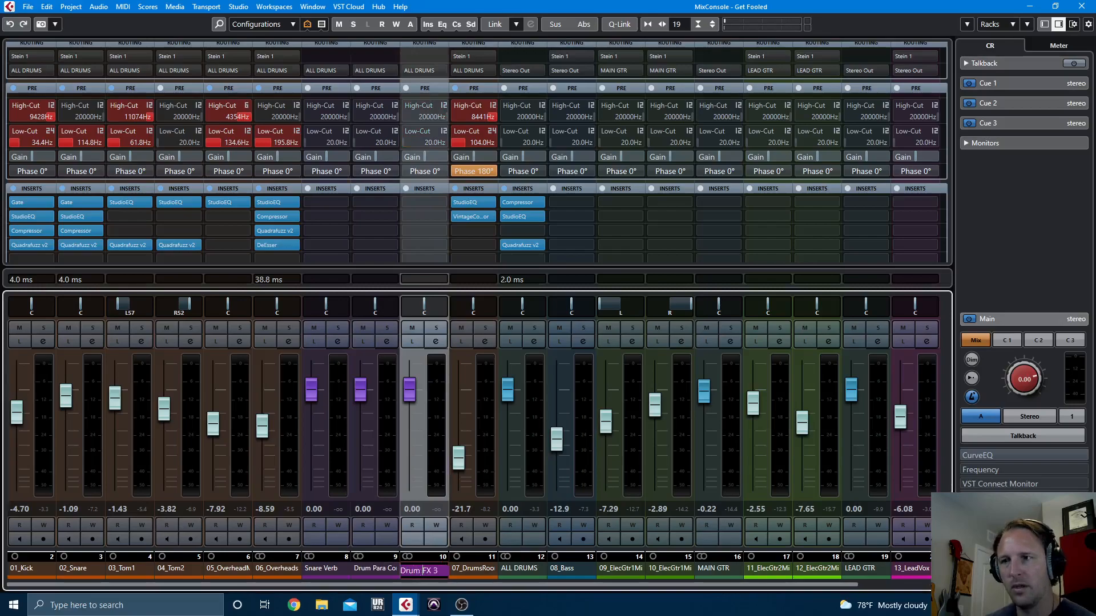
key(Delete)
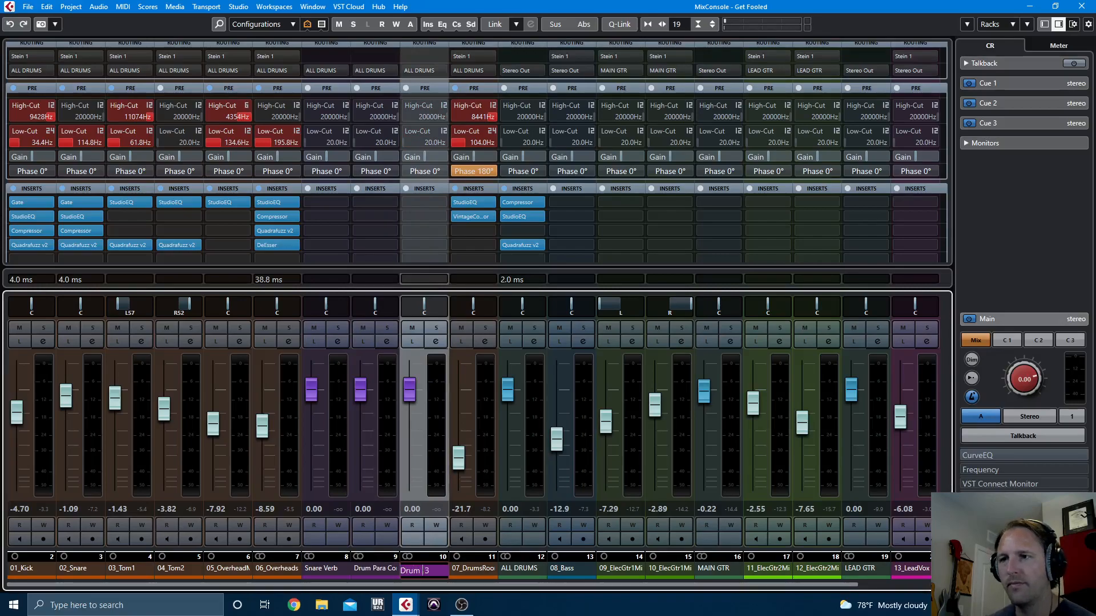
text(Para Dis)
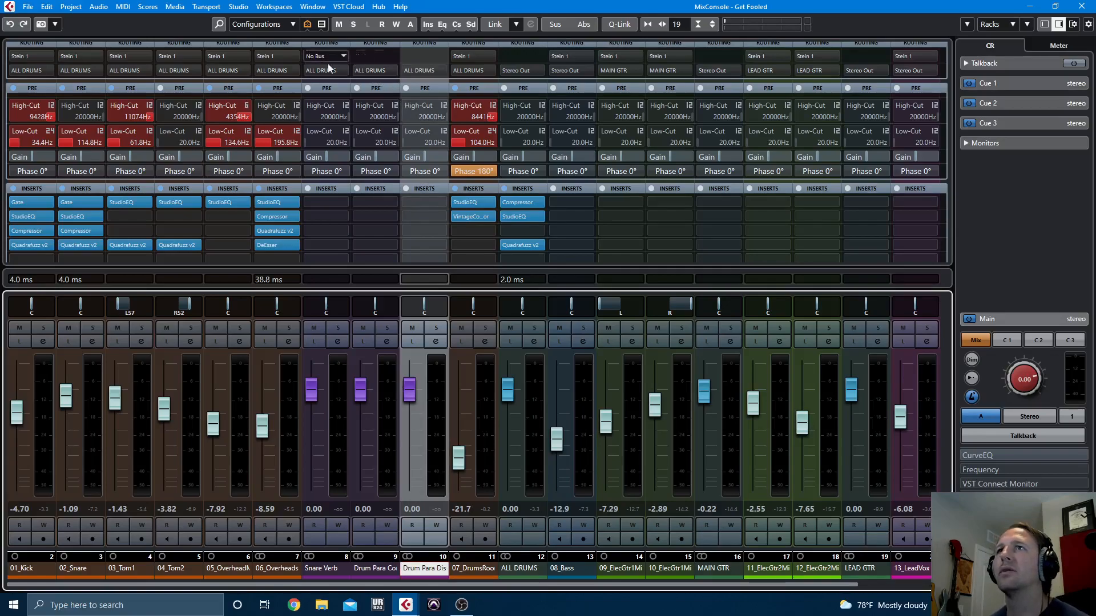
Insert the REVelation reverb in the first insert slot of the Snare Verb channel
click(326, 204)
text(verb)
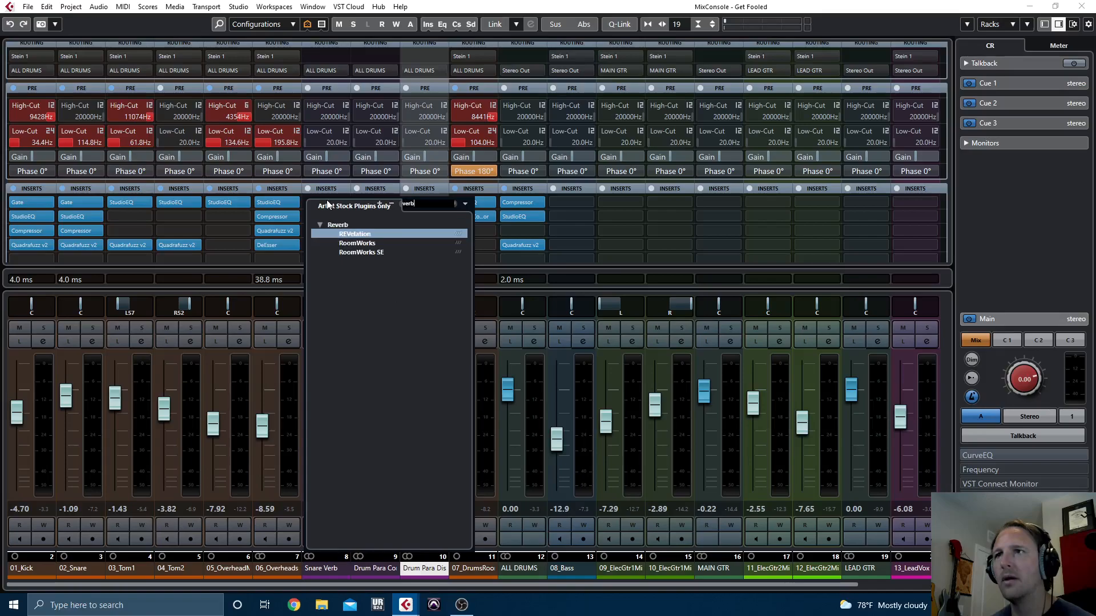
click(353, 234)
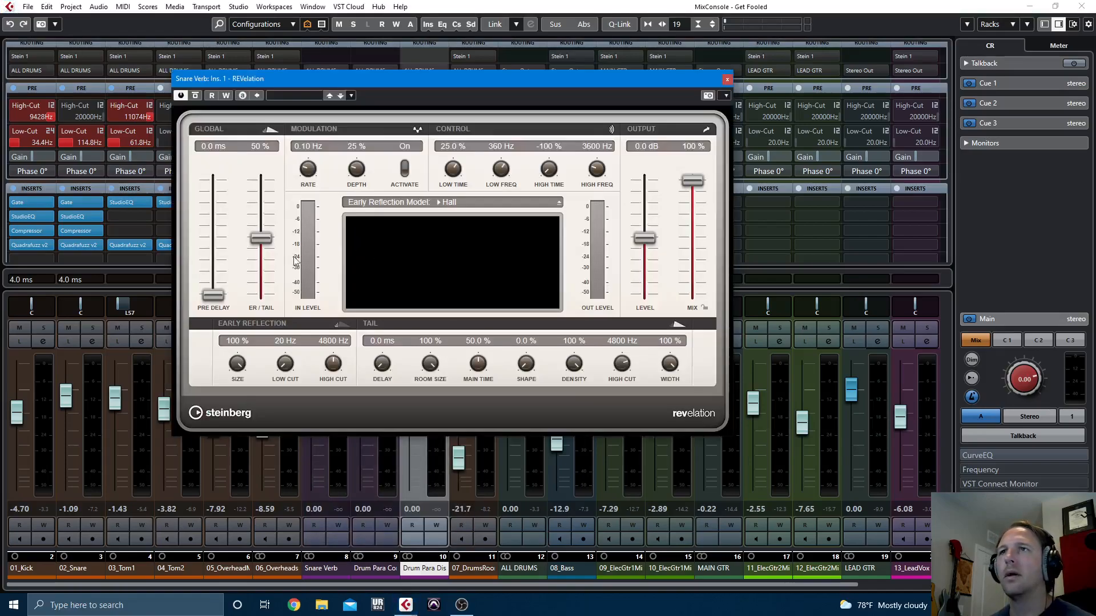
Load the Gated Ambience Warm preset into REVelation and close the plugin window
click(307, 96)
scroll(365, 261, up, 6)
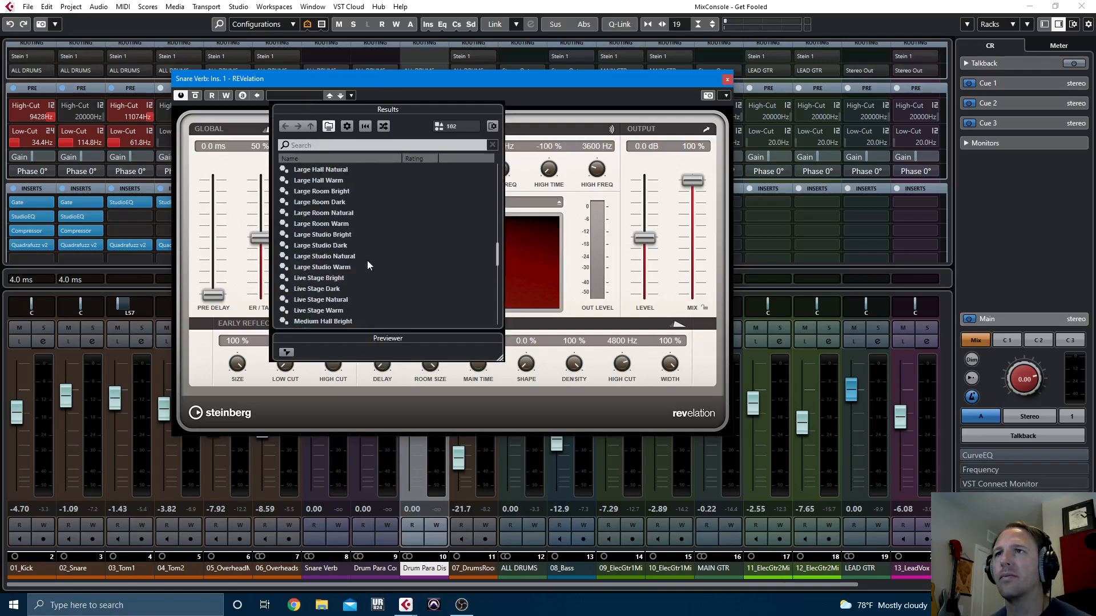
scroll(367, 260, up, 5)
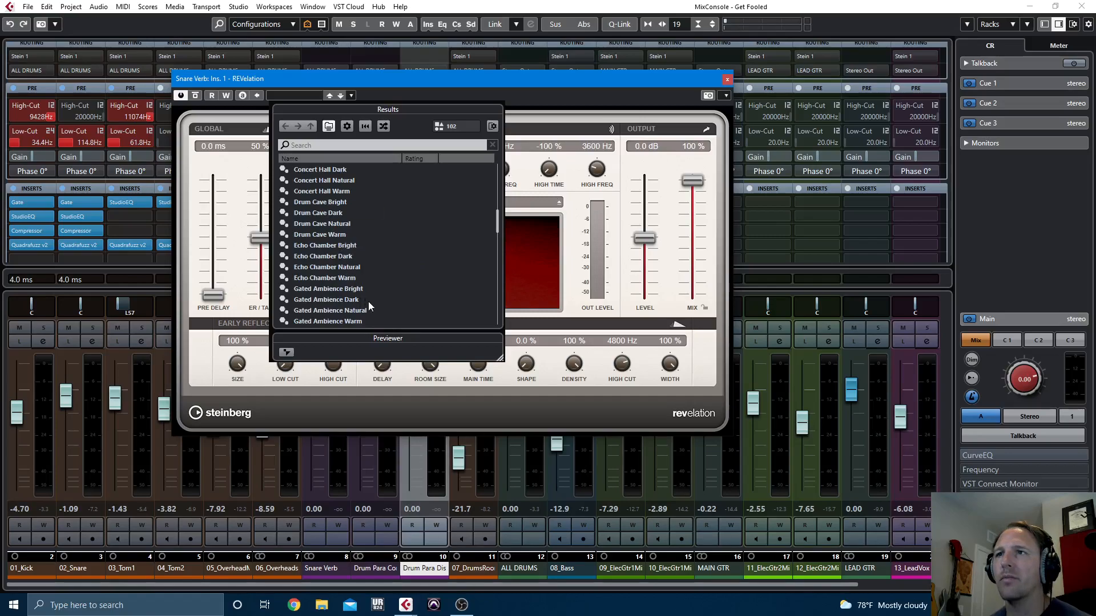
scroll(378, 311, down, 1)
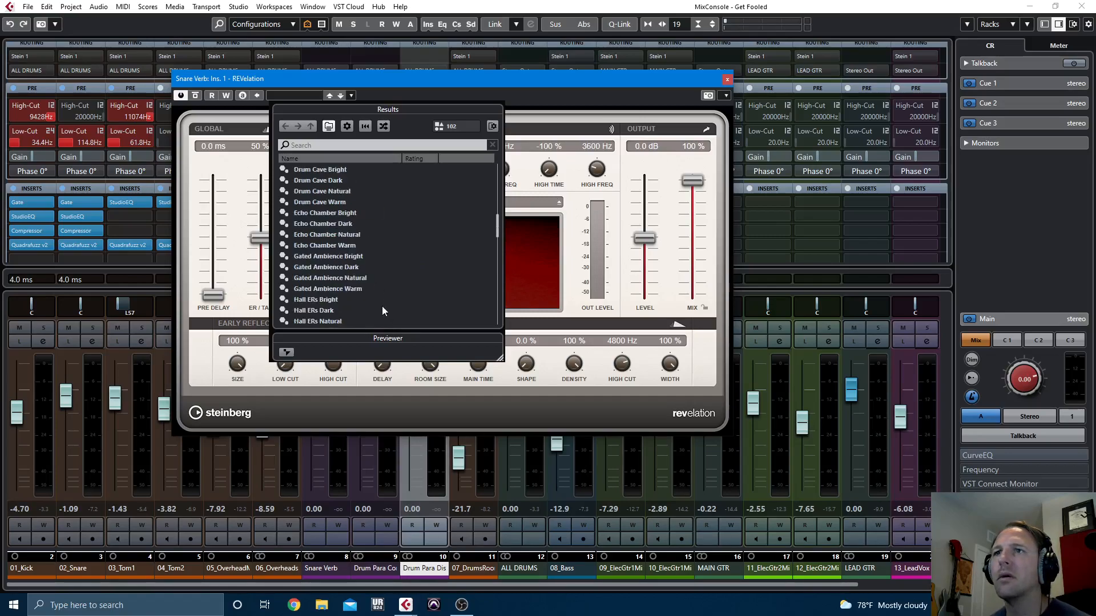
scroll(375, 277, up, 2)
scroll(375, 279, down, 2)
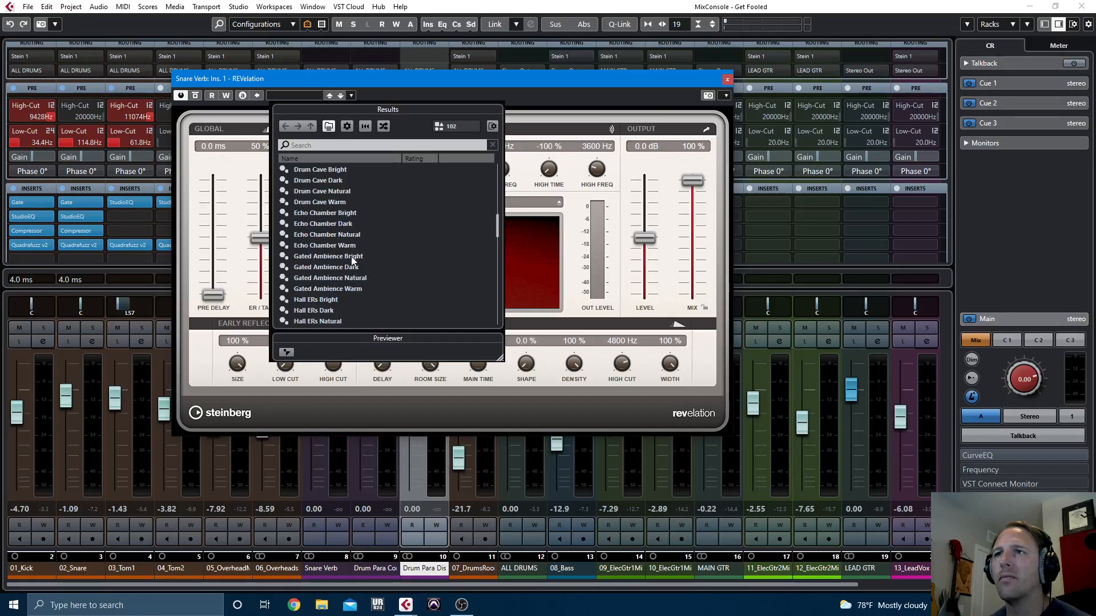
double_click(351, 291)
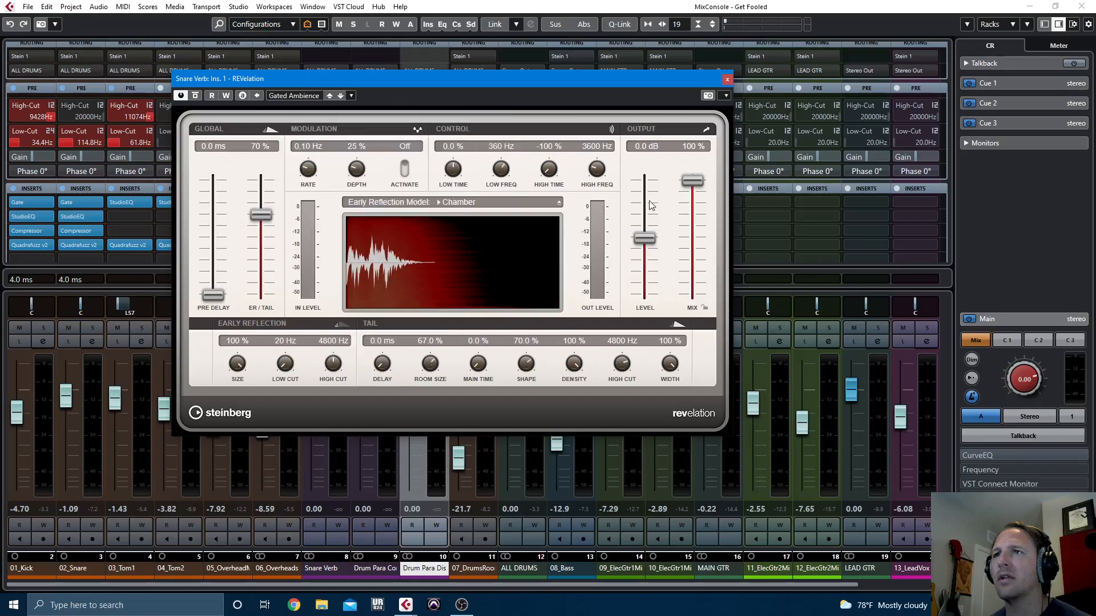
click(726, 80)
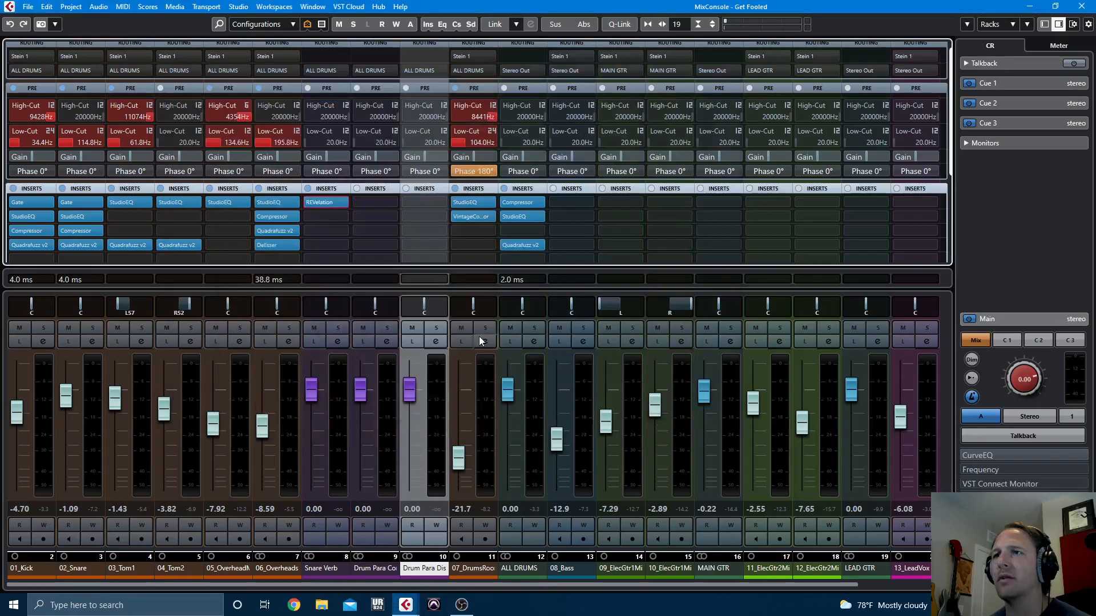
Insert VintageCompressor on Drum Para Comp with ratio 4, attack 4.5 ms and release 74 ms, raising the input and lowering the output
click(376, 204)
text(vi)
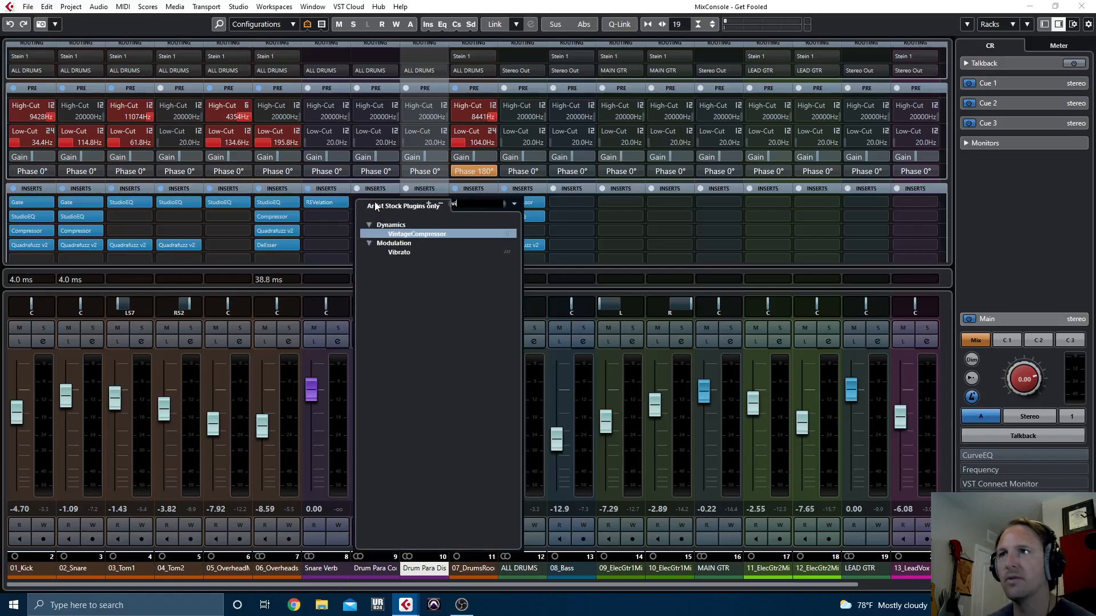
key(Return)
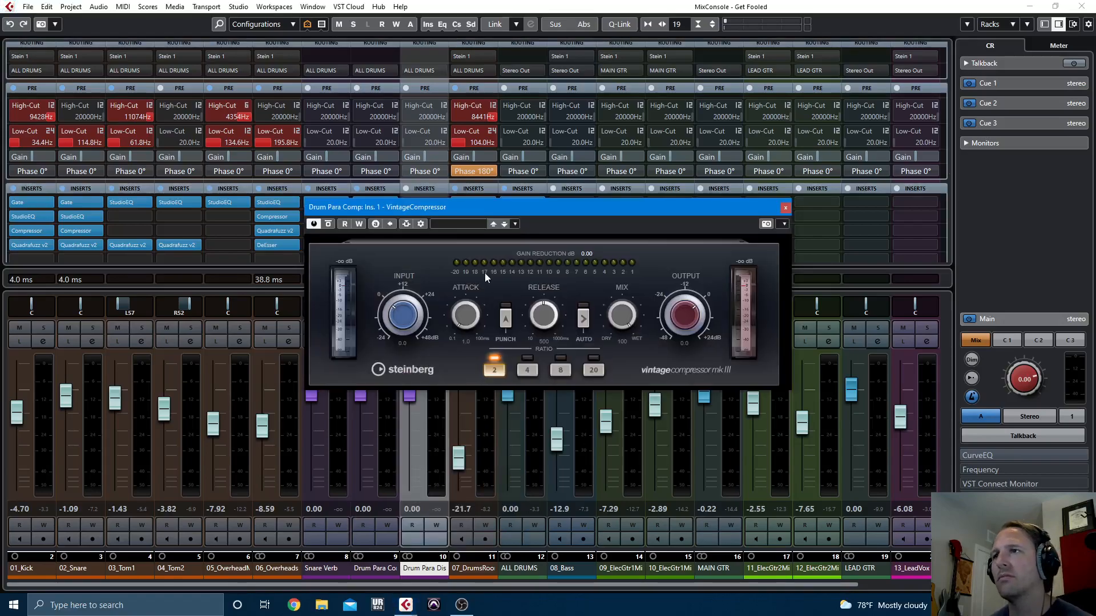
click(528, 368)
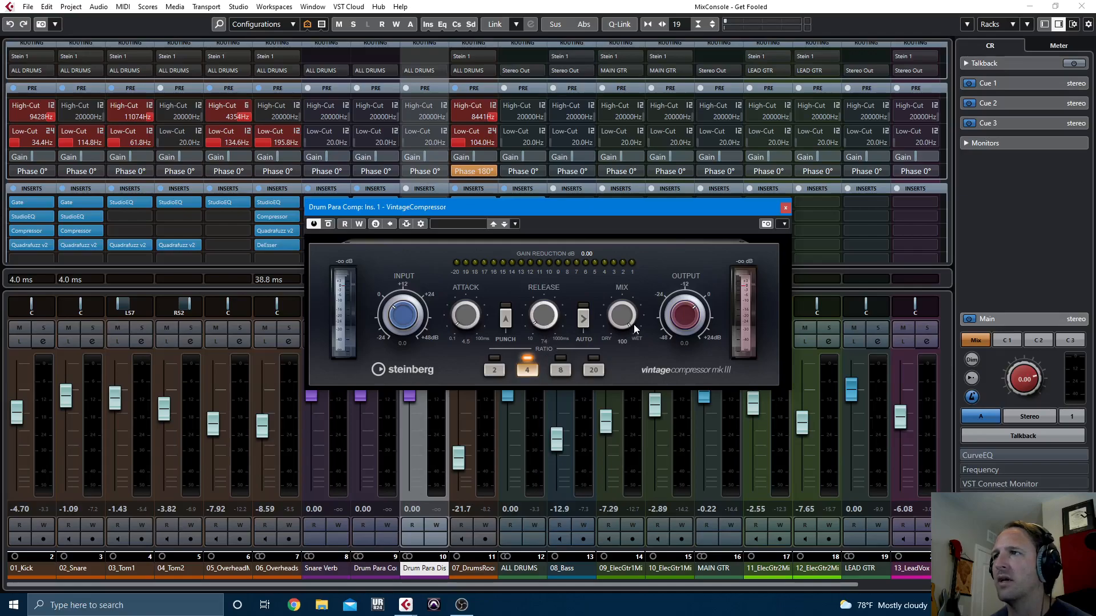
drag(409, 317, 416, 300)
drag(677, 321, 671, 336)
click(785, 207)
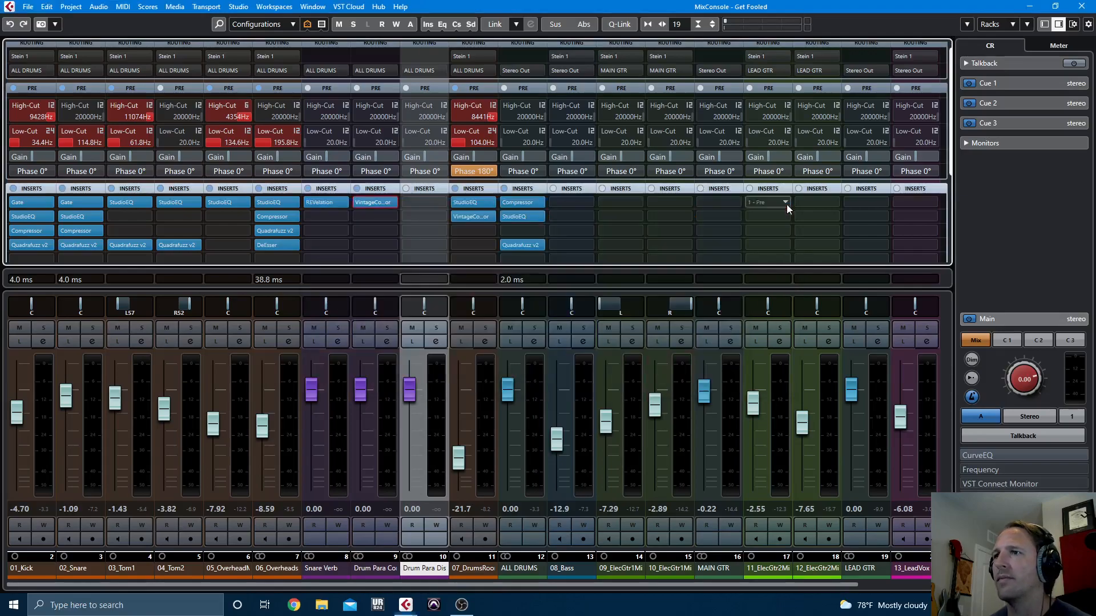
Insert Quadrafuzz v2 on Drum Para Dist and set it to single-band Dist mode with the drive at about 5.8
click(423, 203)
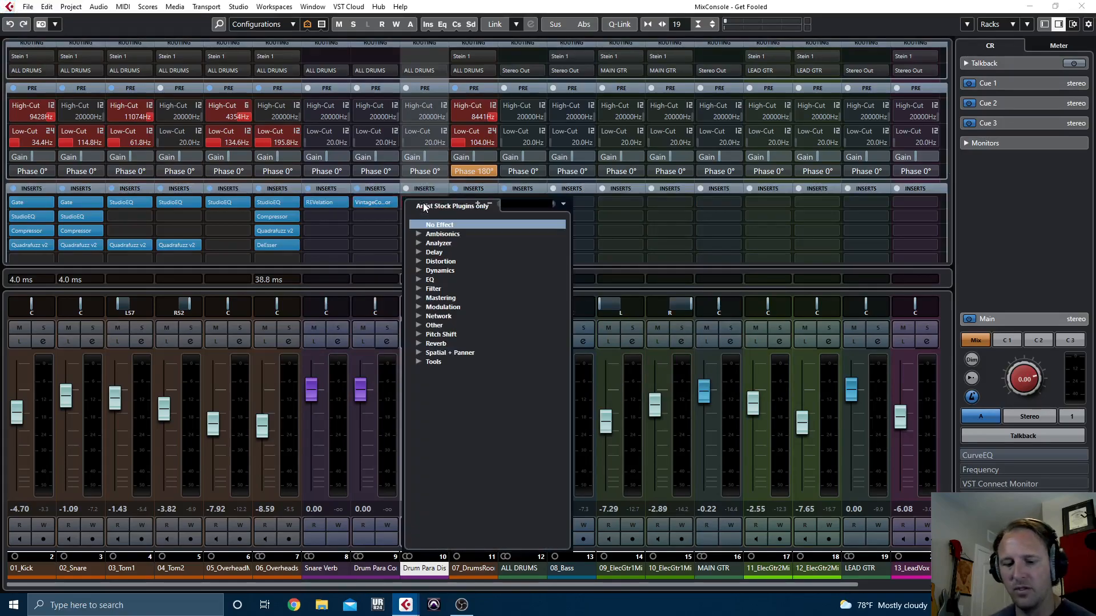
text(quad)
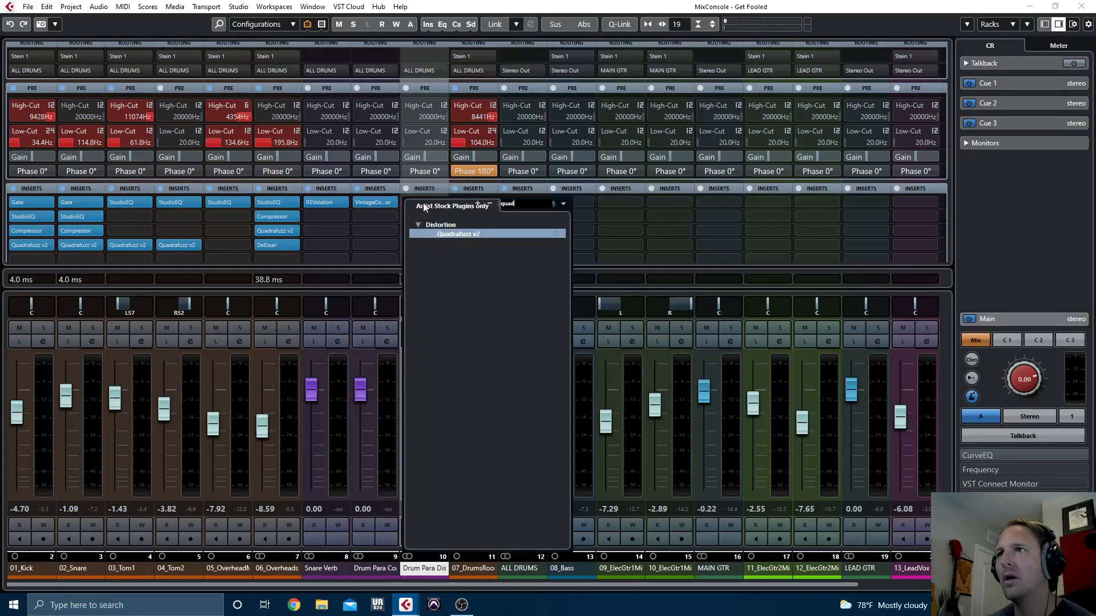
key(Return)
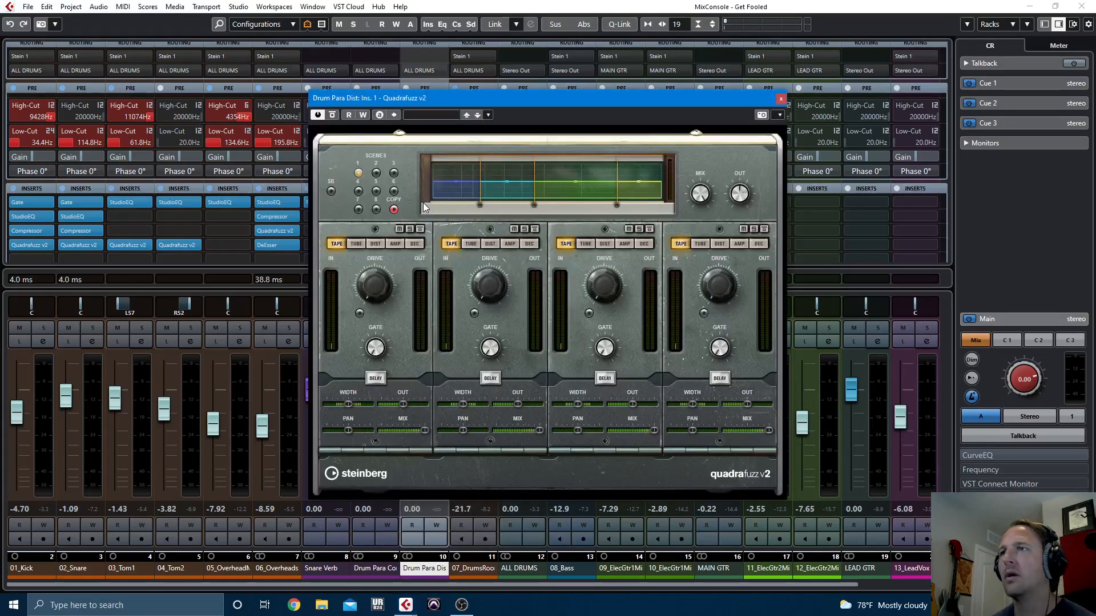
click(332, 191)
click(375, 244)
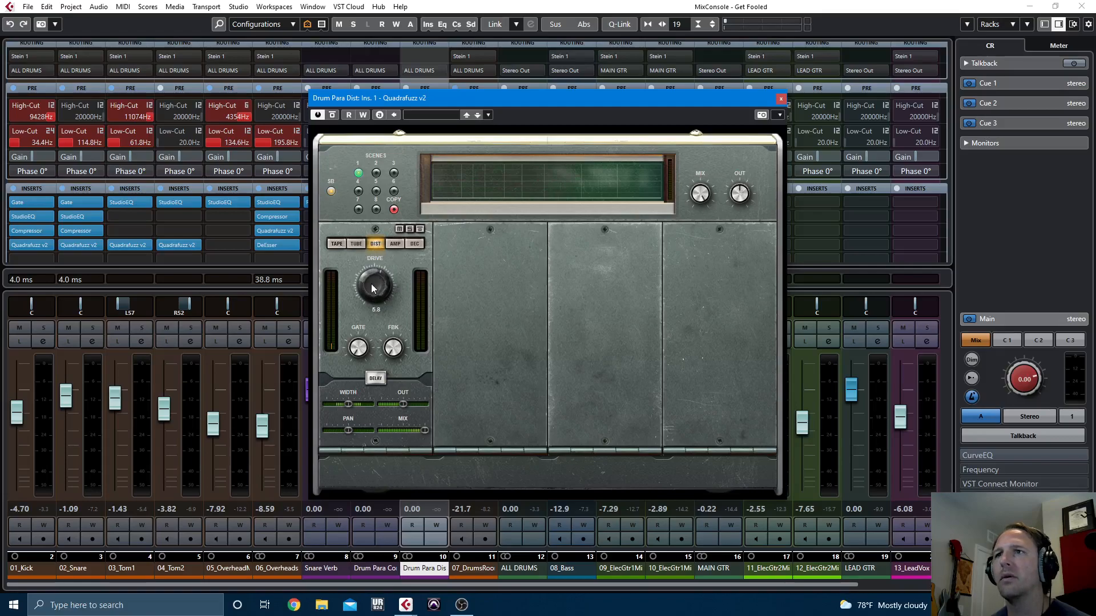
click(780, 98)
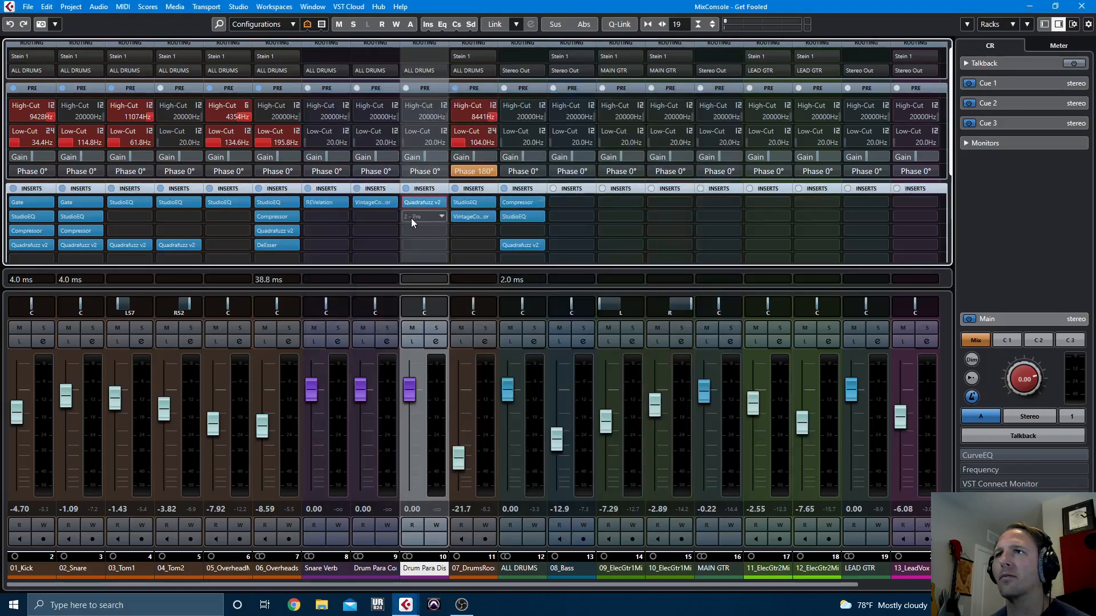
Insert StudioEQ in the second insert slot of the Drum Para Dist channel
click(422, 216)
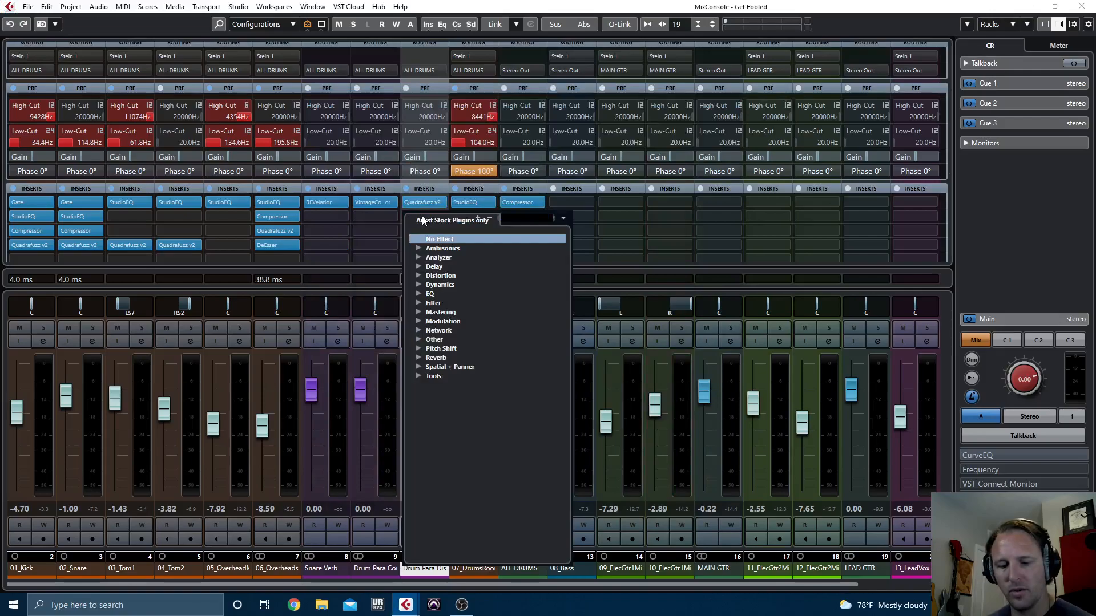
text(stu)
key(Return)
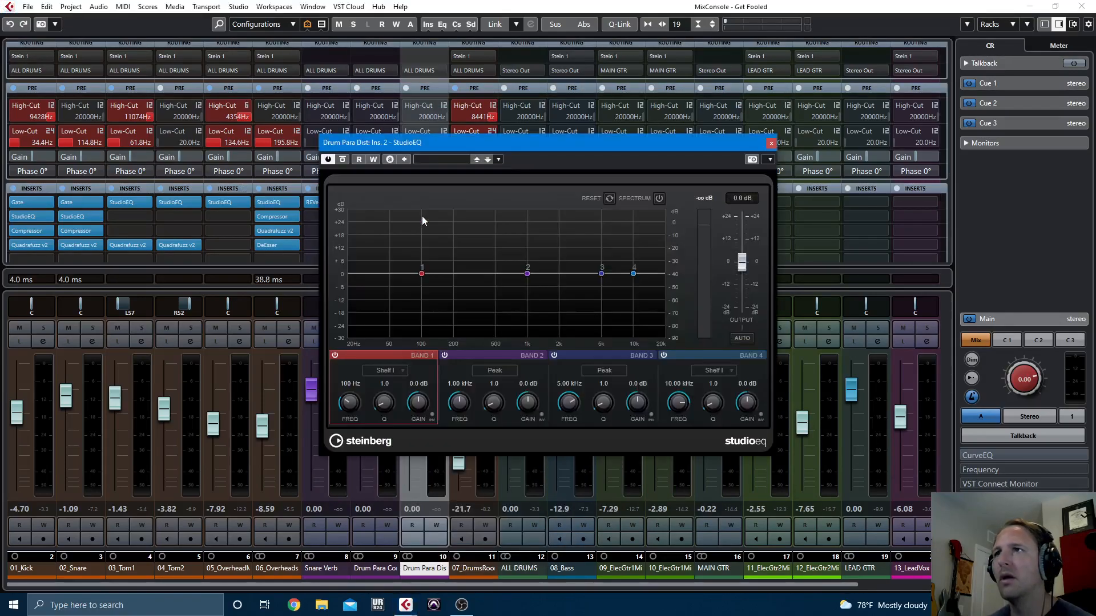
click(771, 143)
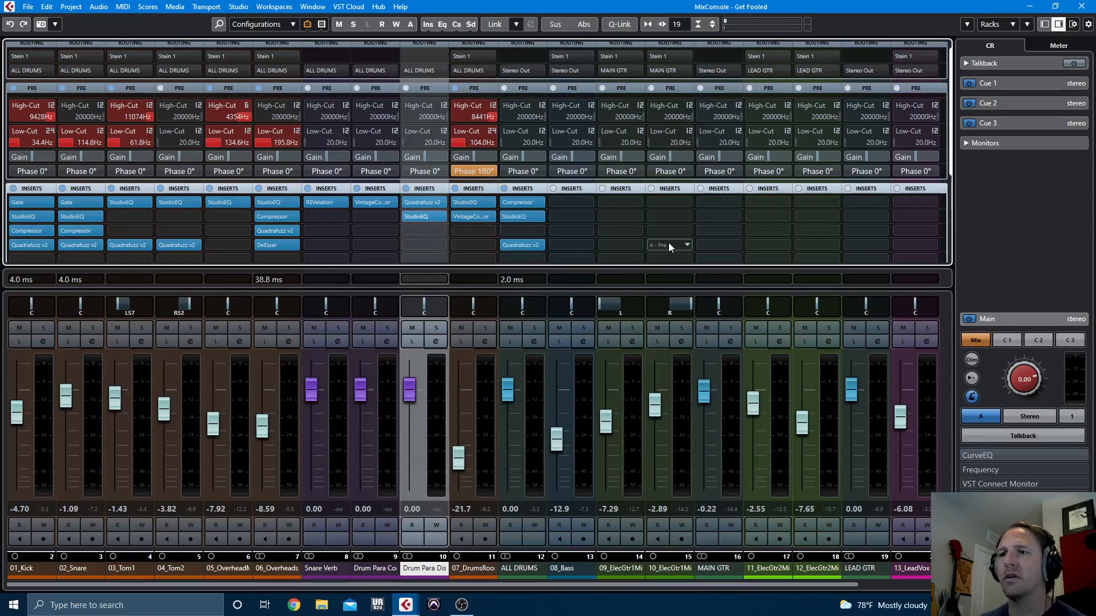
Collapse the inserts to reach the sends, solo ALL DRUMS, and during playback set the 02_Snare send to Snare Verb to about -17.7 dB
scroll(696, 228, down, 2)
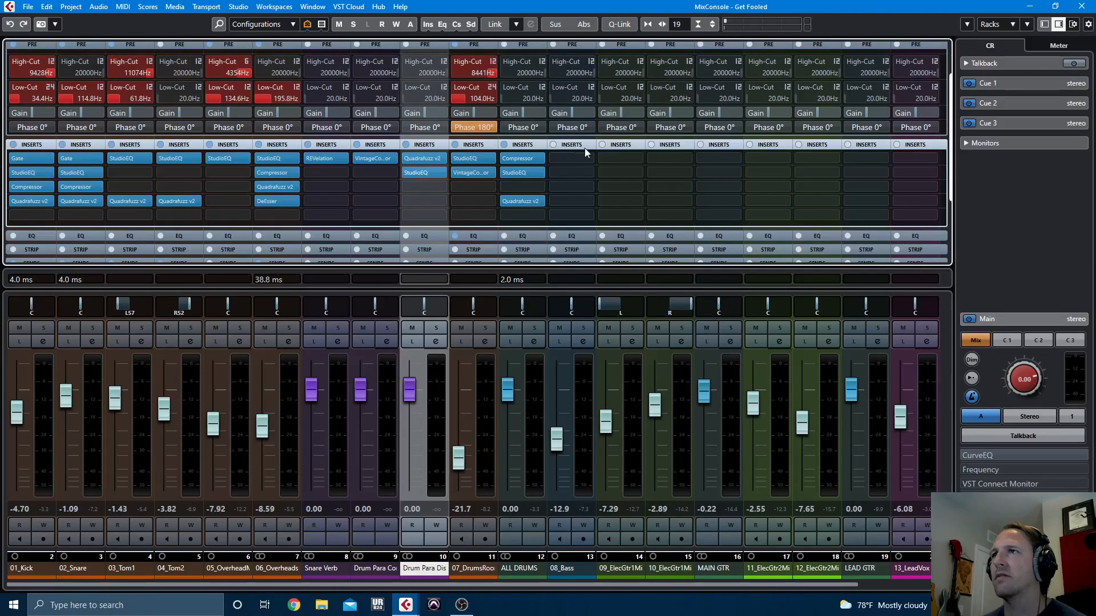
click(568, 144)
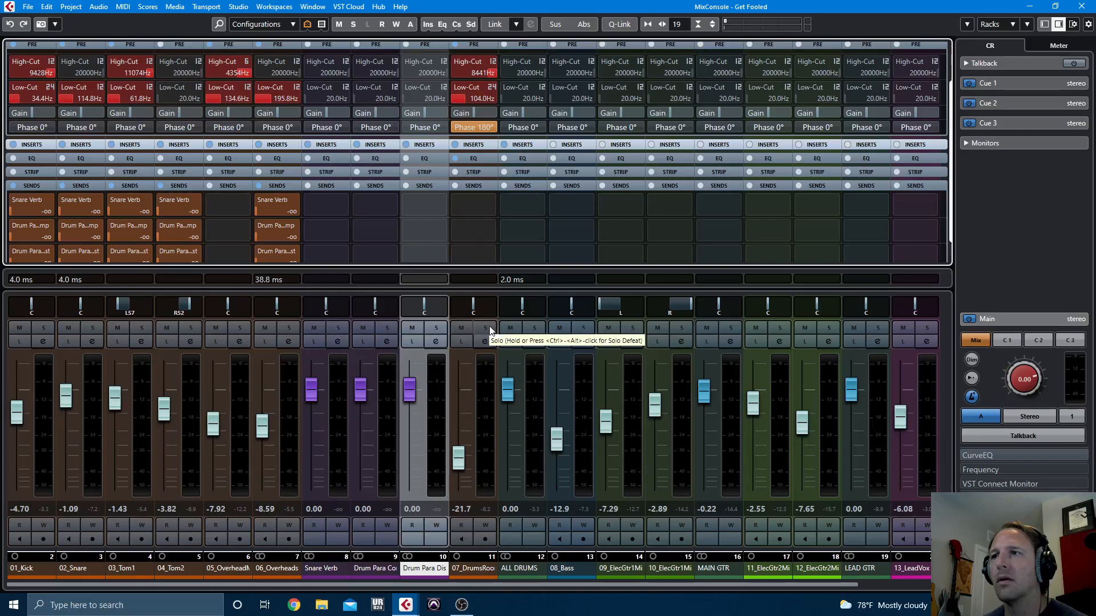
click(533, 329)
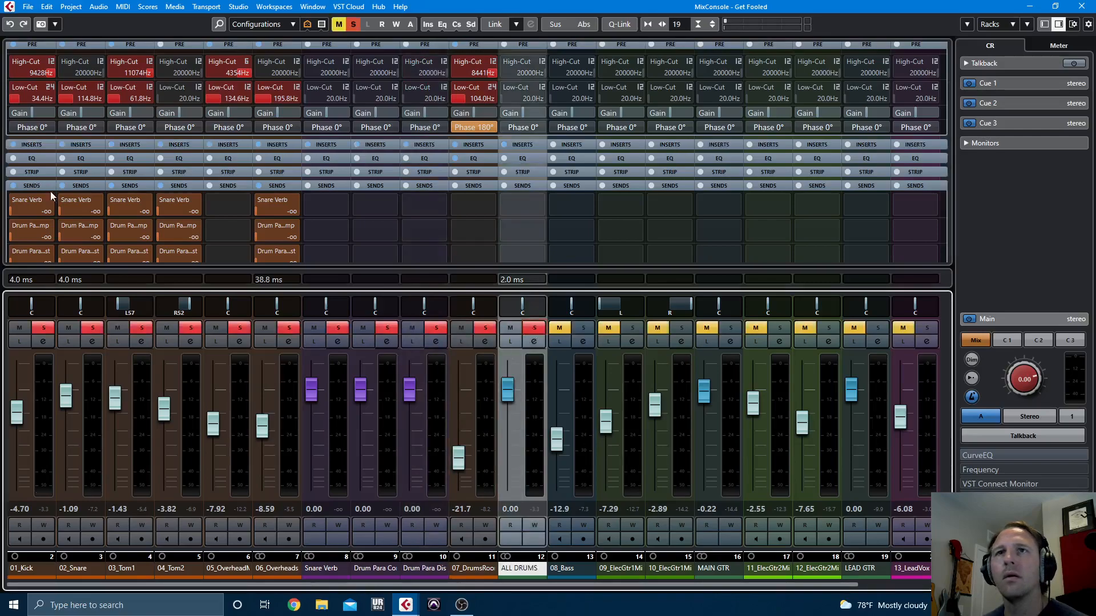
key(space)
drag(73, 210, 116, 210)
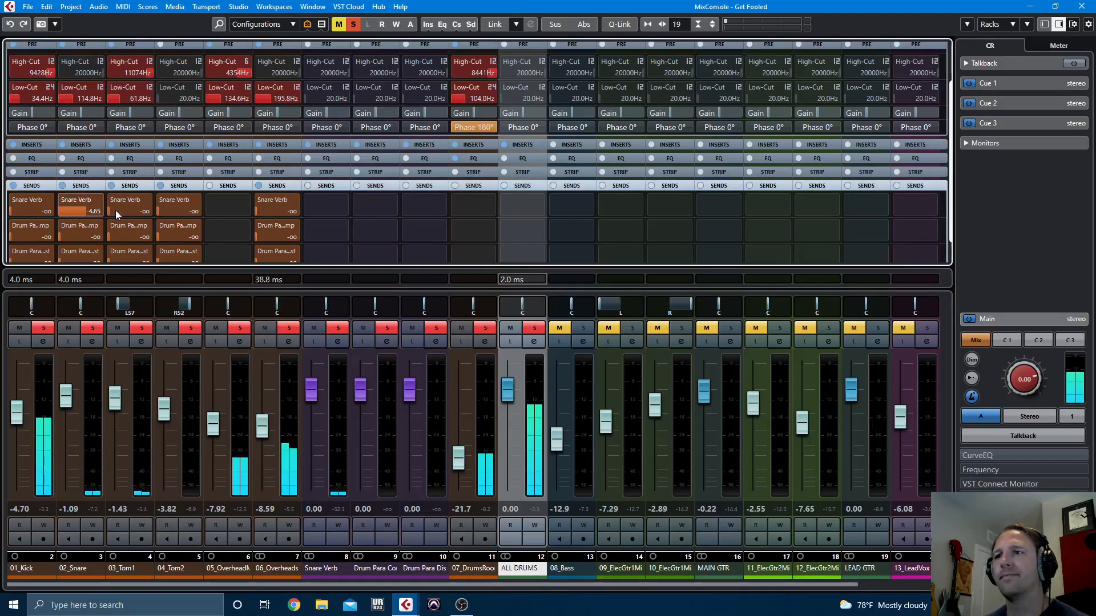
drag(115, 210, 100, 211)
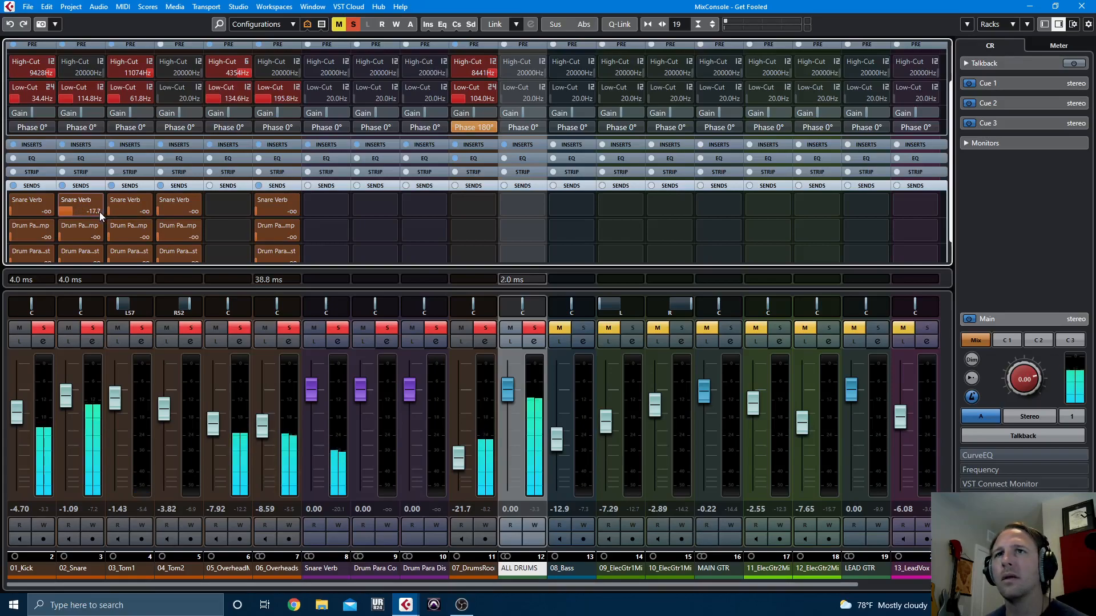
Reopen REVelation on the Snare Verb channel and set its pre-delay to about 32.3 ms
click(330, 146)
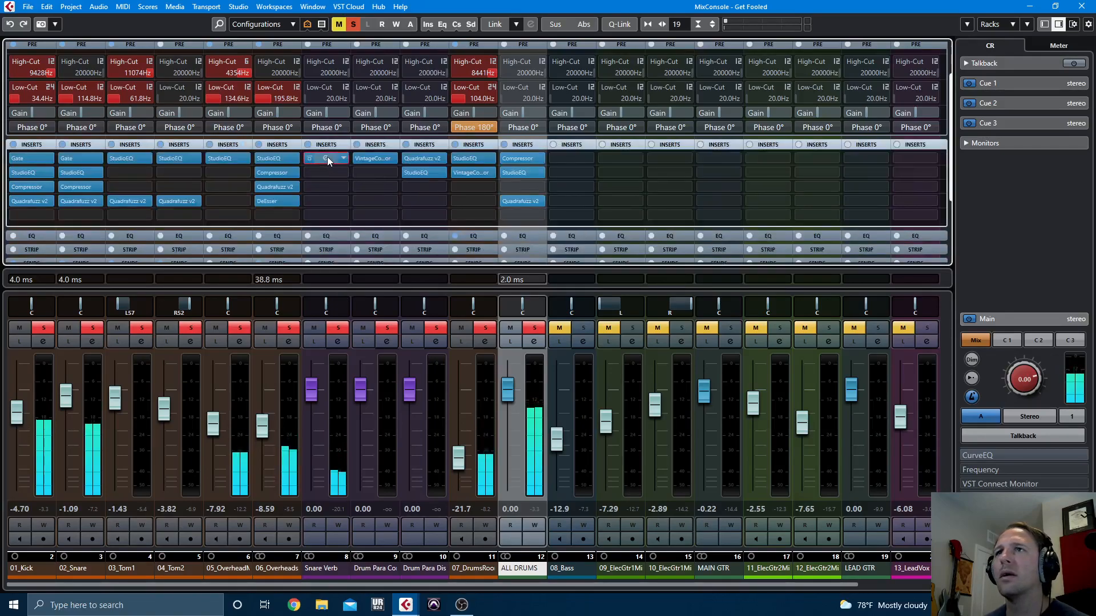
click(327, 158)
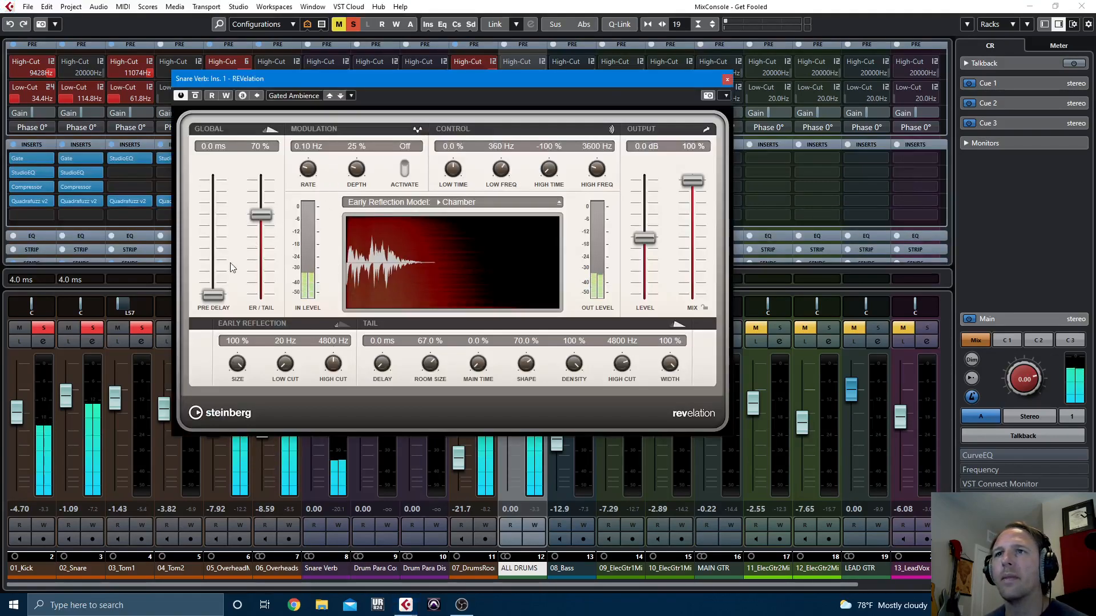
drag(213, 296, 214, 288)
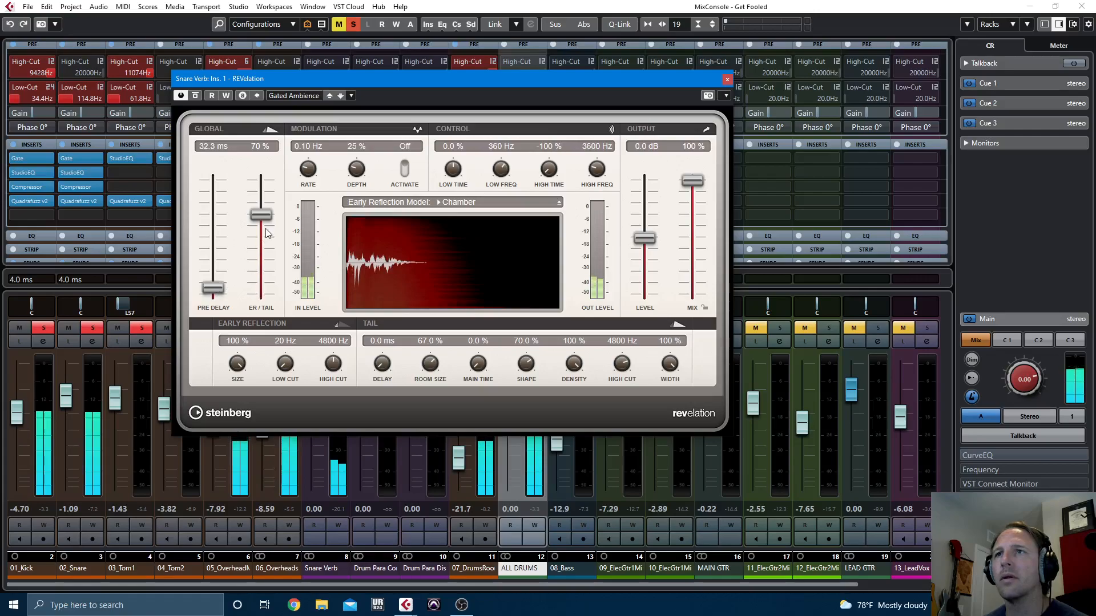
Set REVelation's early reflection/tail balance to 78% and its room size to 74.5%, and close the plugin
drag(265, 220, 264, 211)
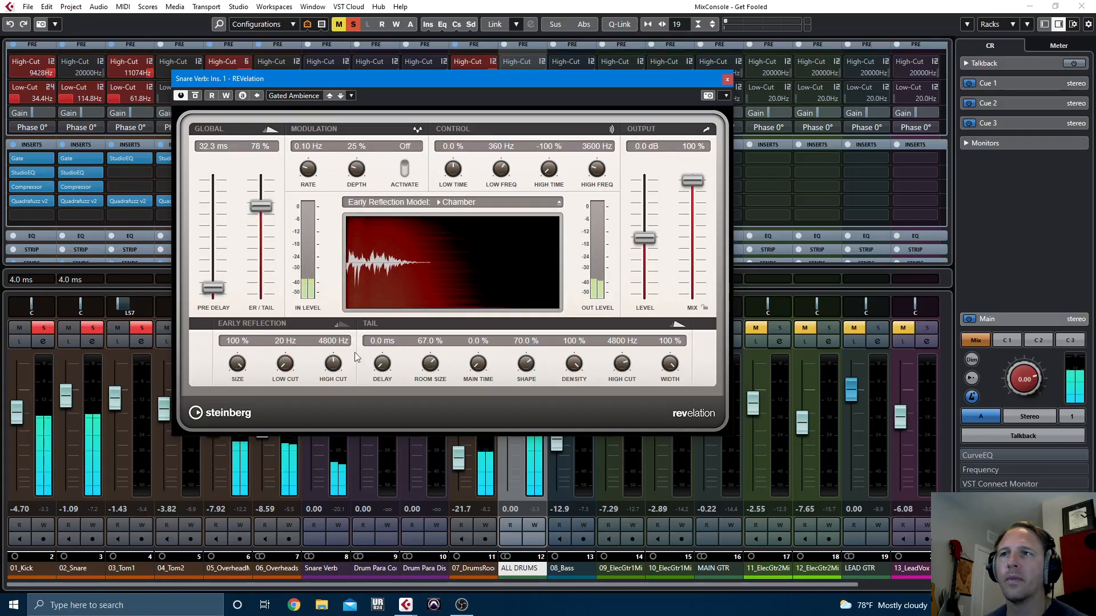
drag(430, 364, 432, 355)
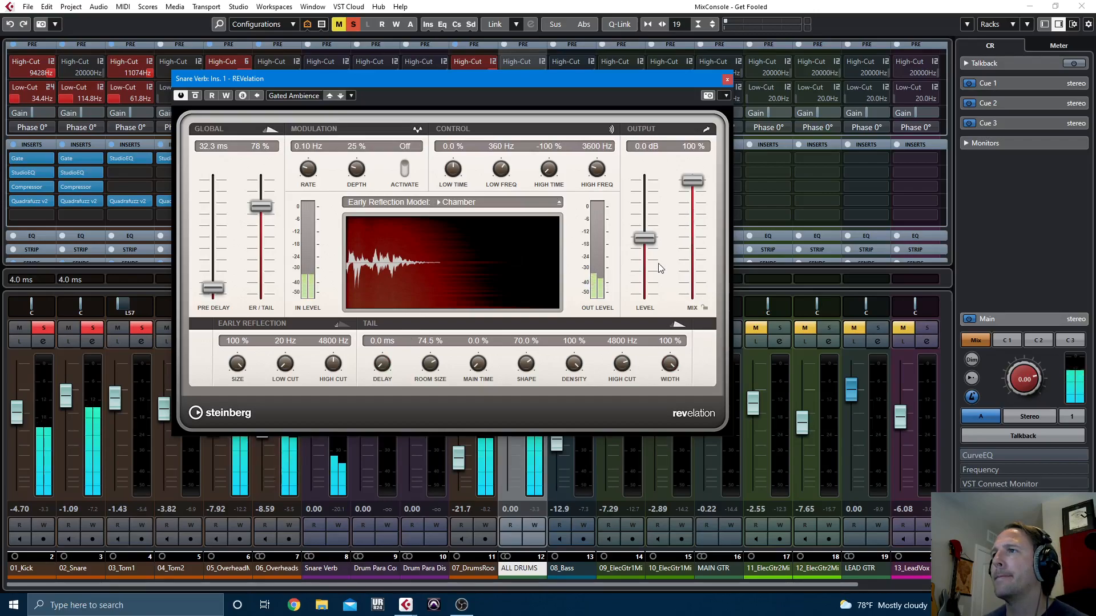
click(726, 78)
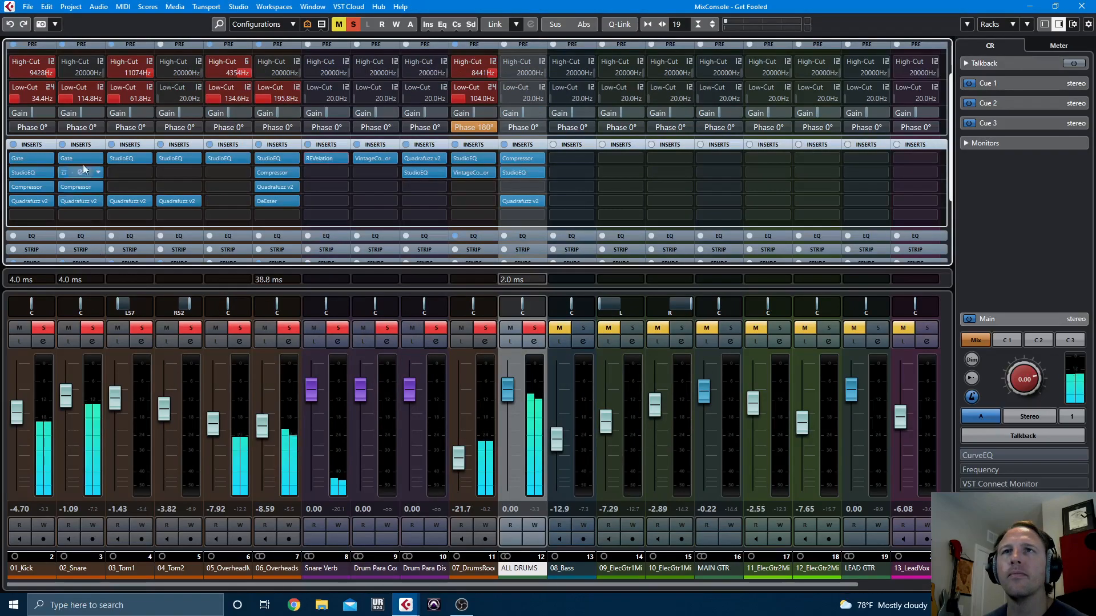
Set the Snare Verb sends to about -23.3 dB on 02_Snare, -37.0 dB on both toms together and -26.1 dB on the 06 overheads
click(76, 146)
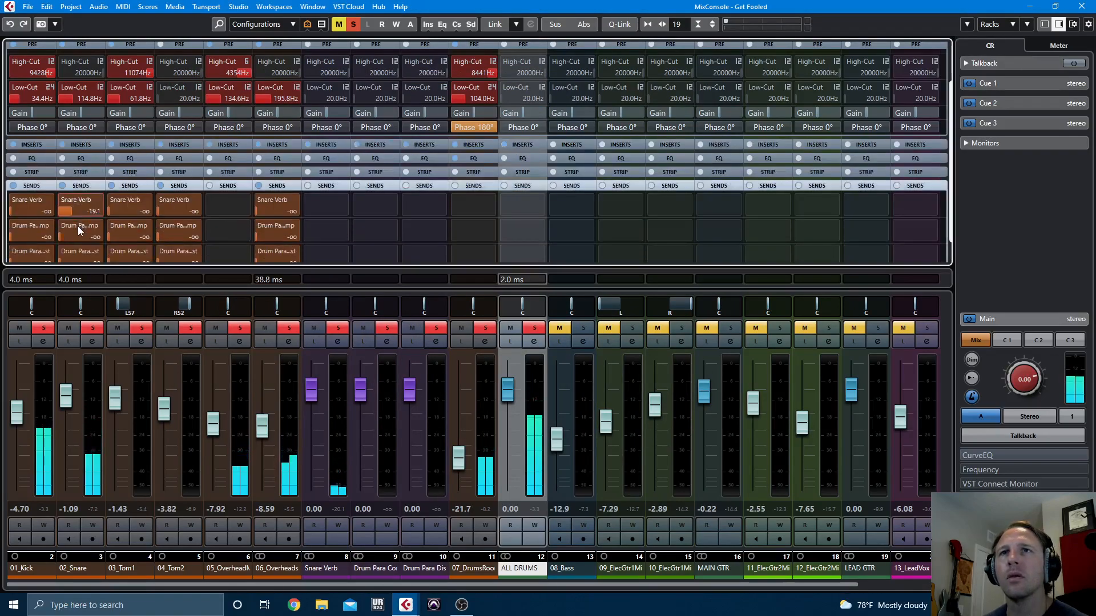
drag(77, 239, 75, 239)
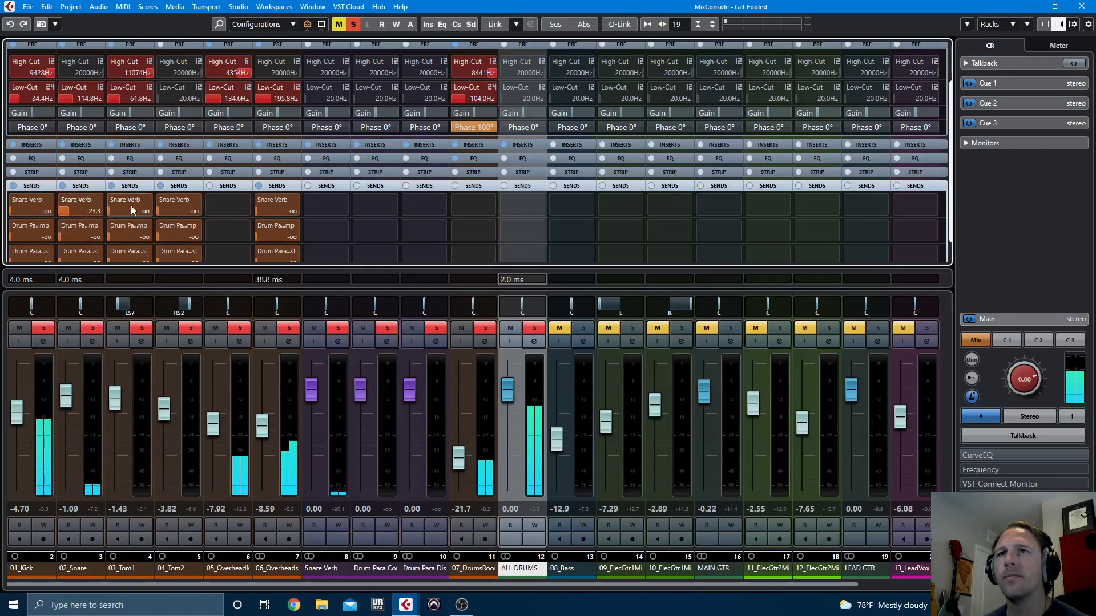
click(122, 569)
ctrl+click(169, 569)
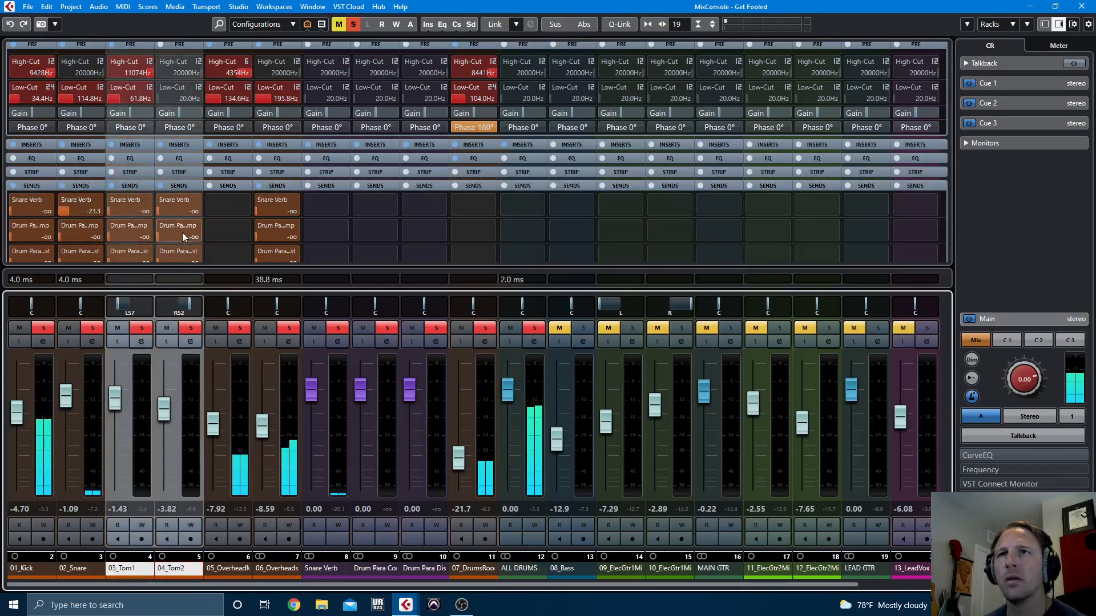
key(alt+shift)
drag(177, 211, 182, 191)
drag(195, 144, 201, 84)
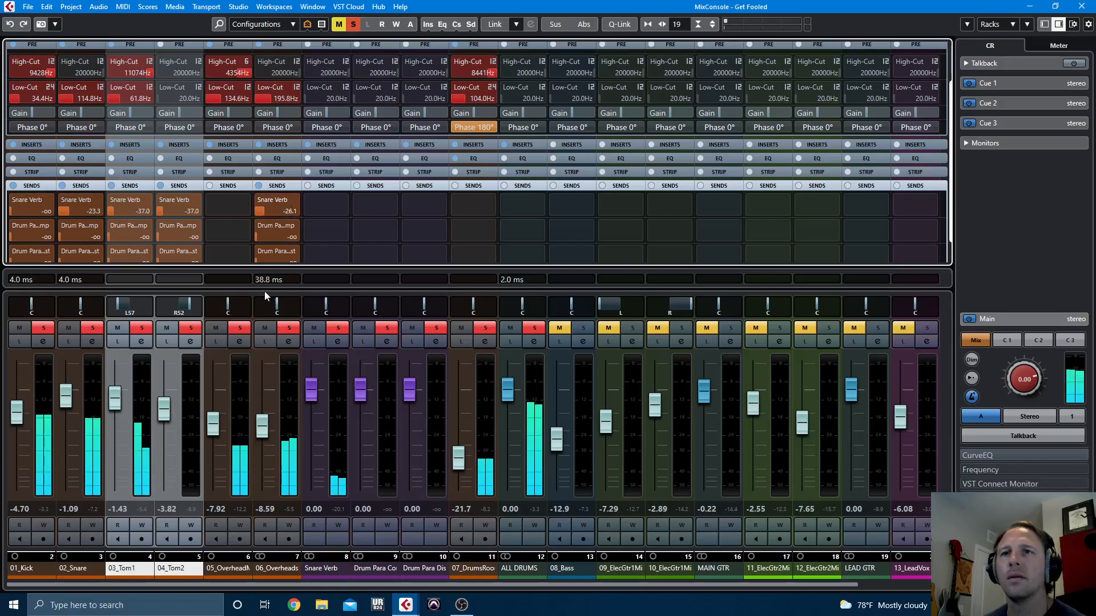
Lower the 04_Tom2 fader to about -4.60 dB and, auditioning Snare Verb with listen, set the 01_Kick send to it to about -26.3 dB
drag(164, 409, 167, 416)
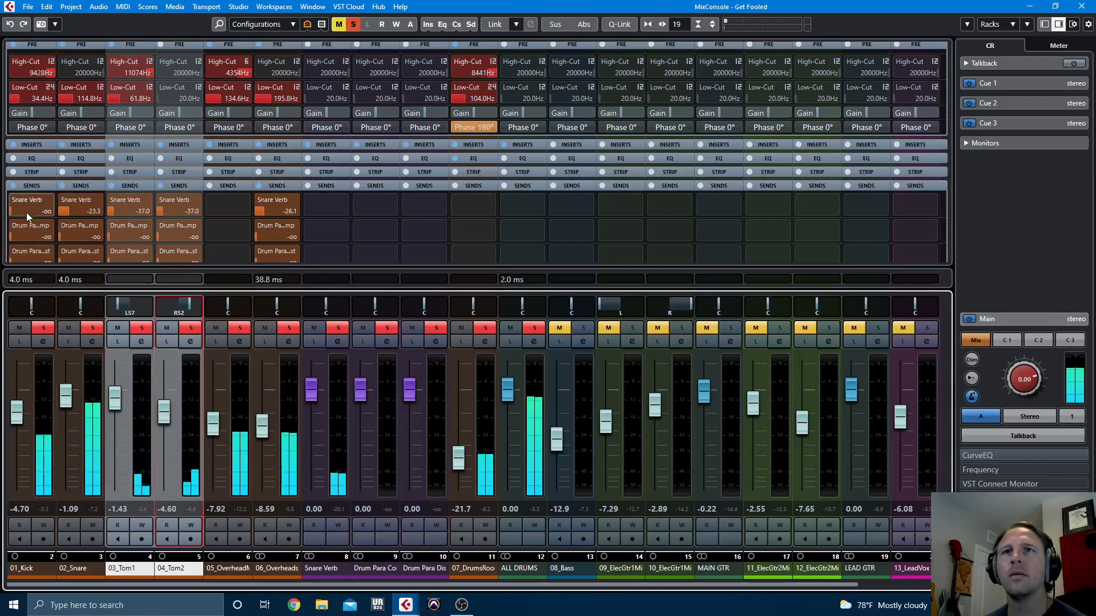
drag(26, 213, 36, 210)
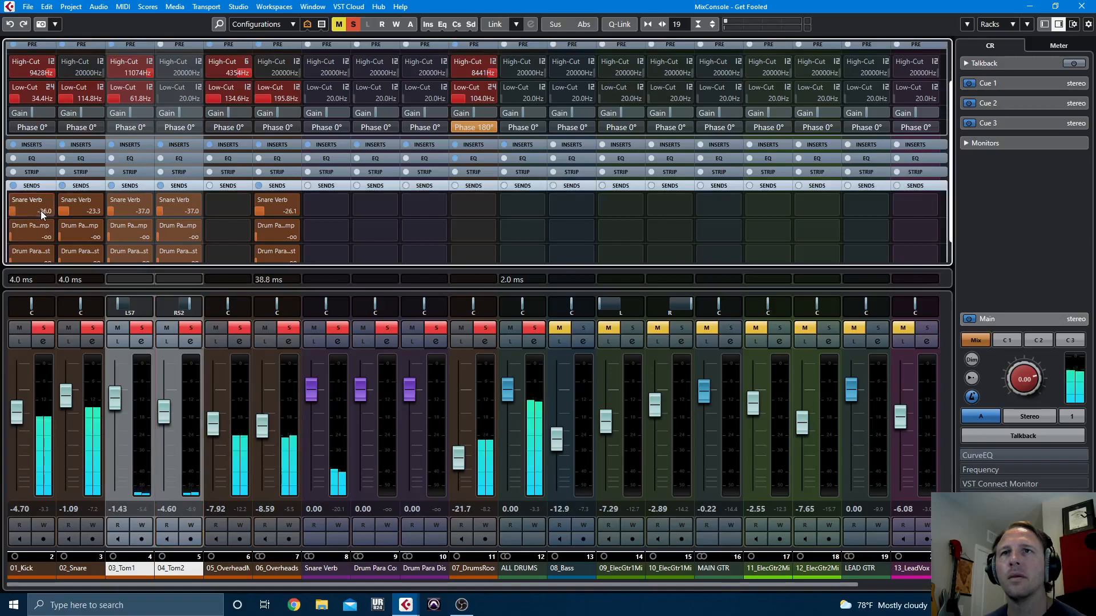
click(316, 342)
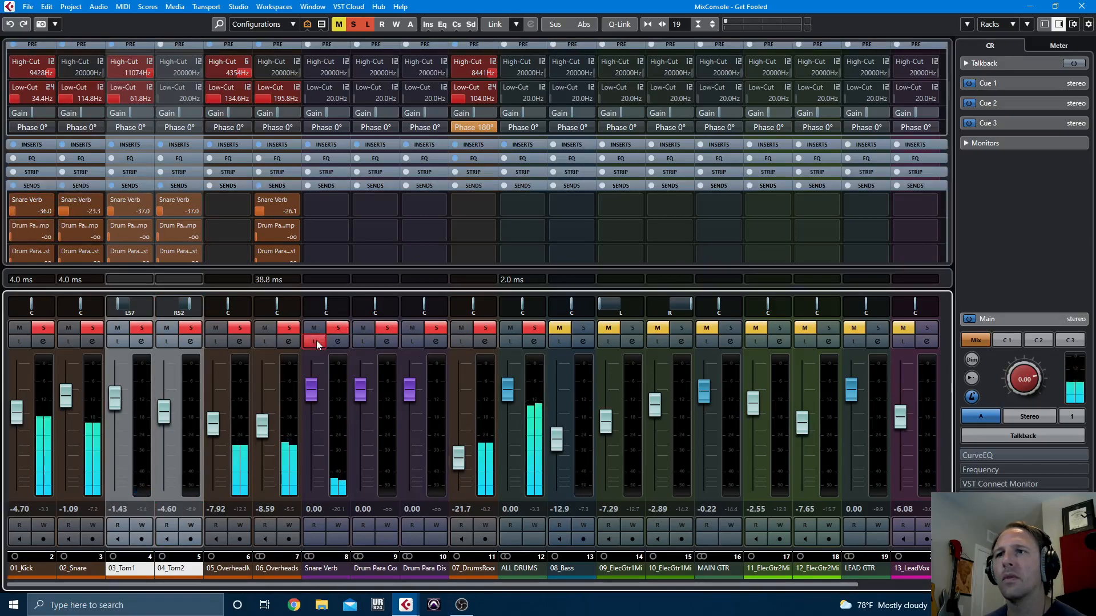
click(315, 342)
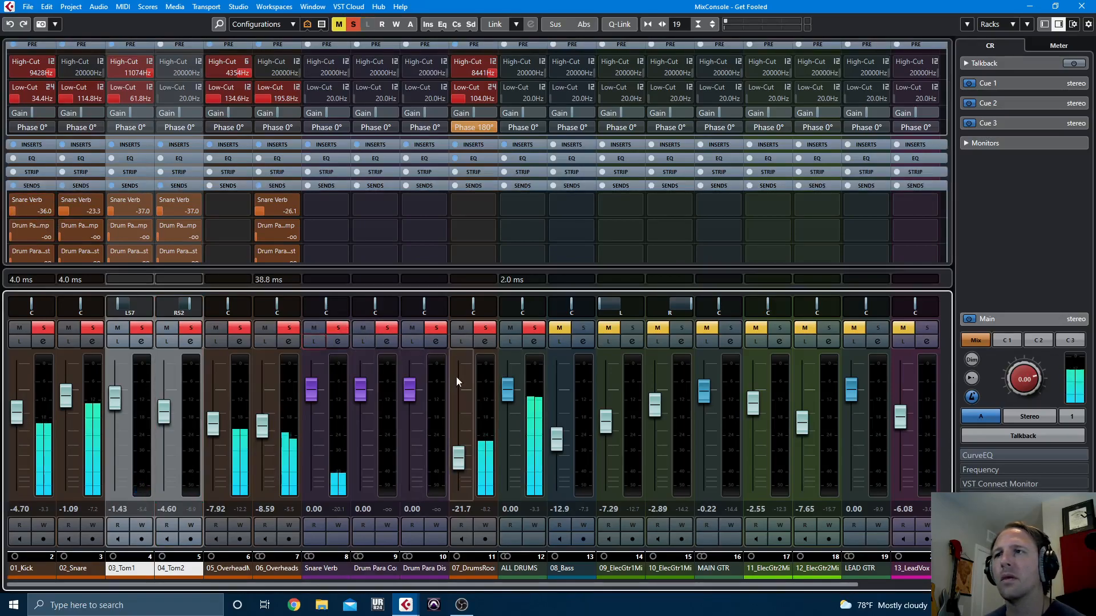
click(25, 211)
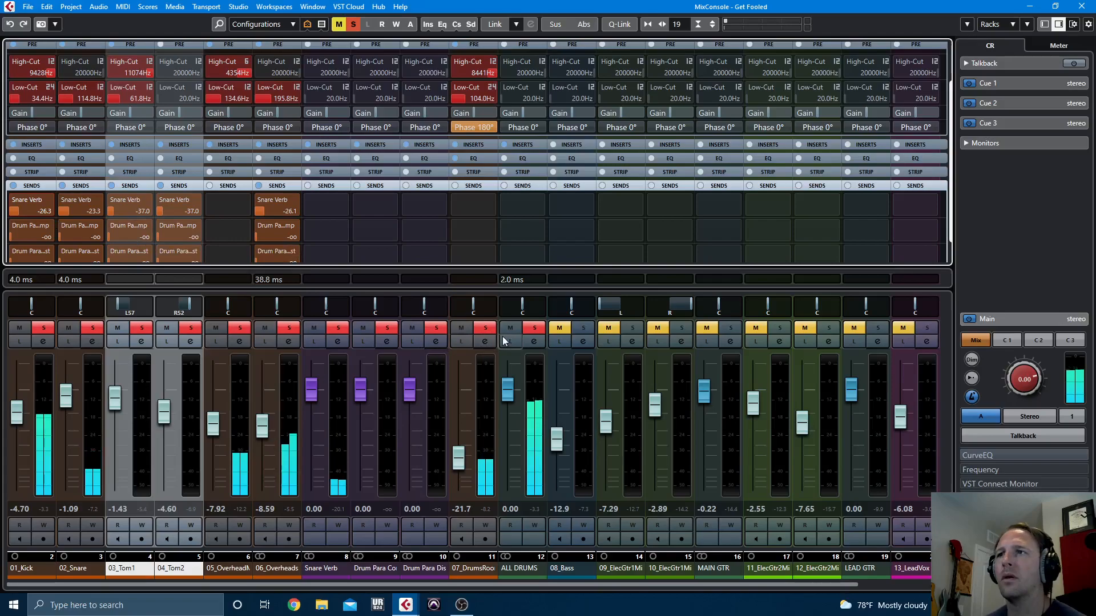
Compare the drums with Snare Verb muted and unmuted, and clear all solos to play the full mix
click(315, 329)
click(314, 328)
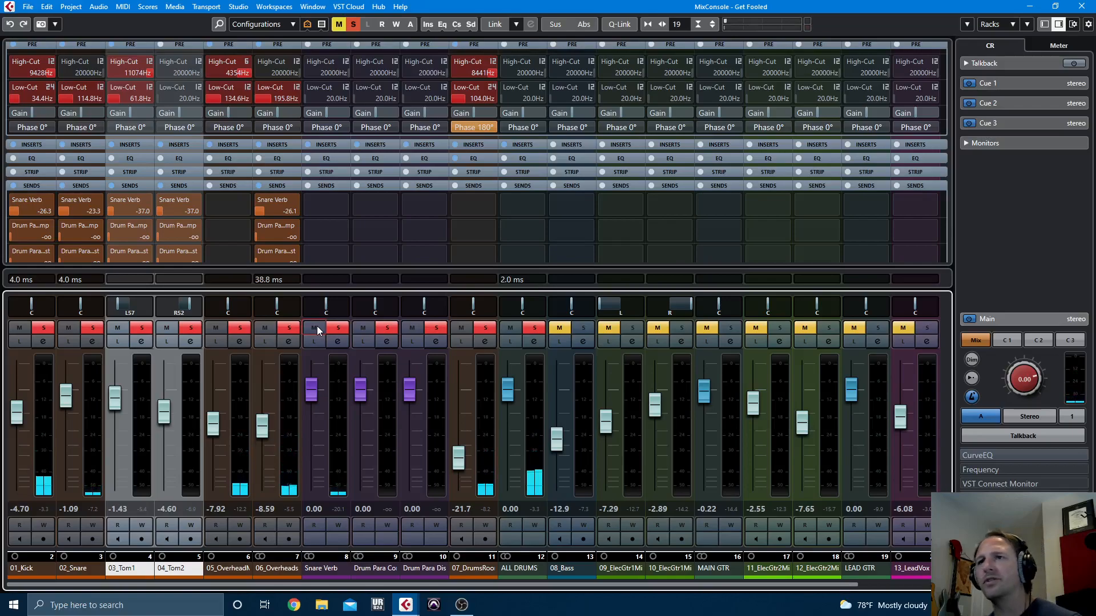
click(485, 327)
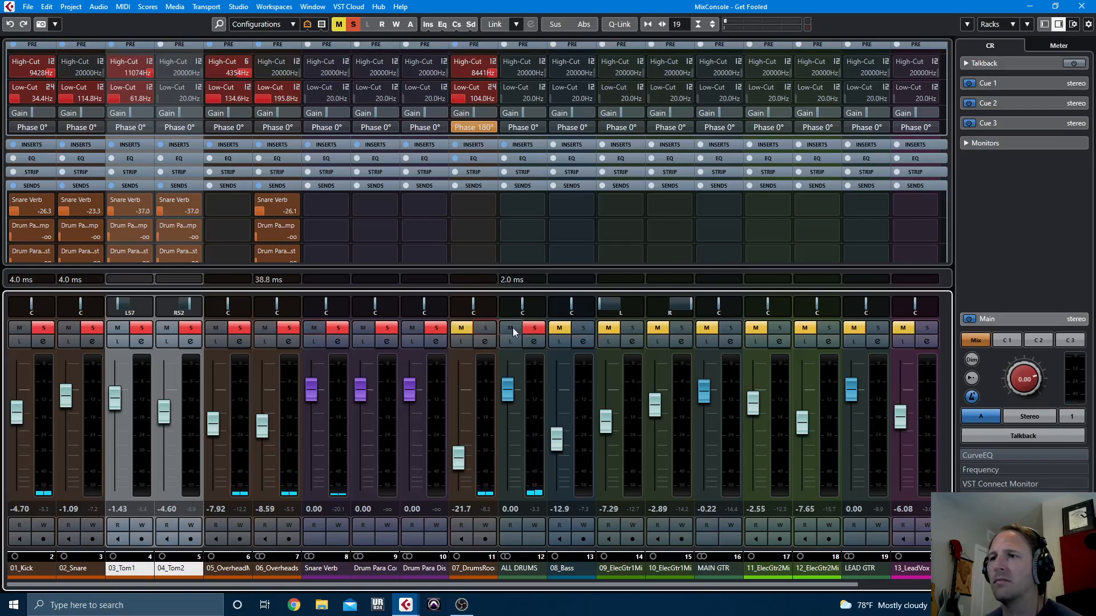
click(529, 328)
key(space)
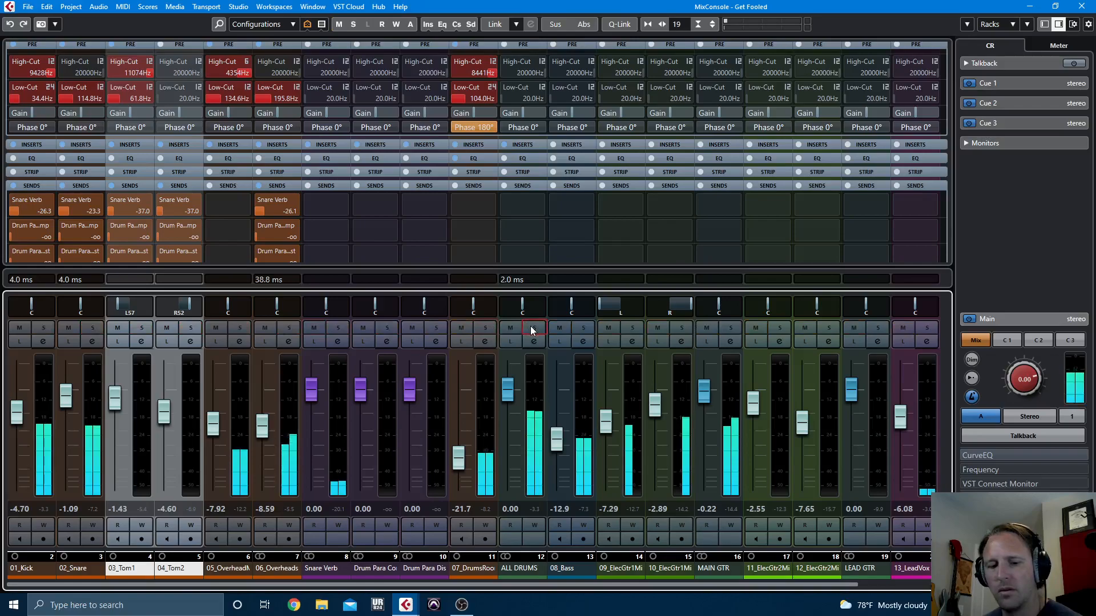
Examine in the Project window where the 03_Tom1 and 04_Tom2 hits fall around the playback position
key(F3)
key(g)
key(g)
key(g)
key(g)
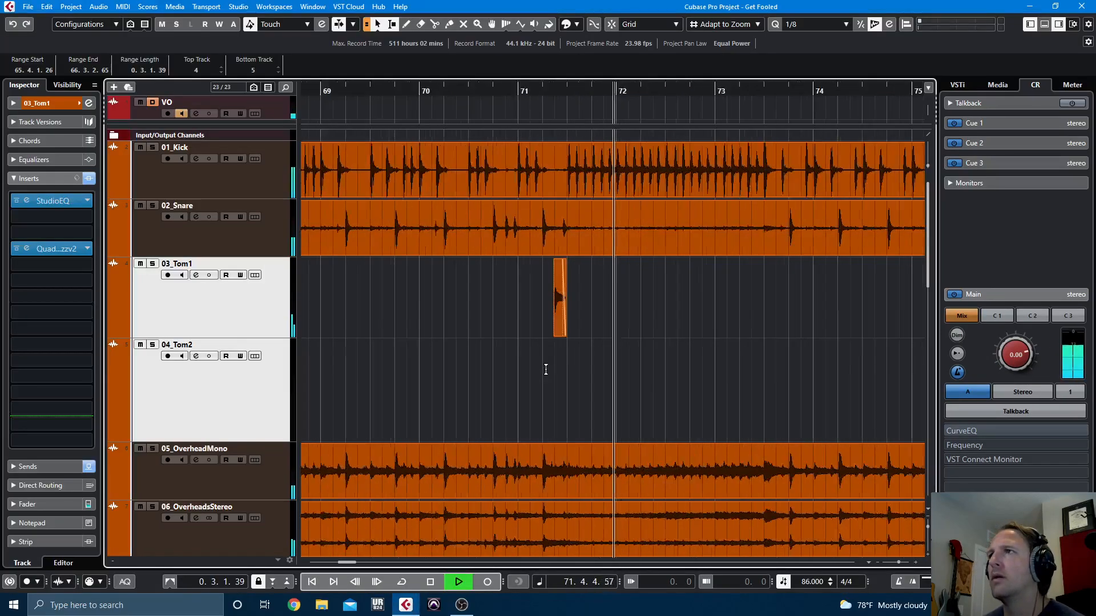
key(g)
key(g)
key(g)
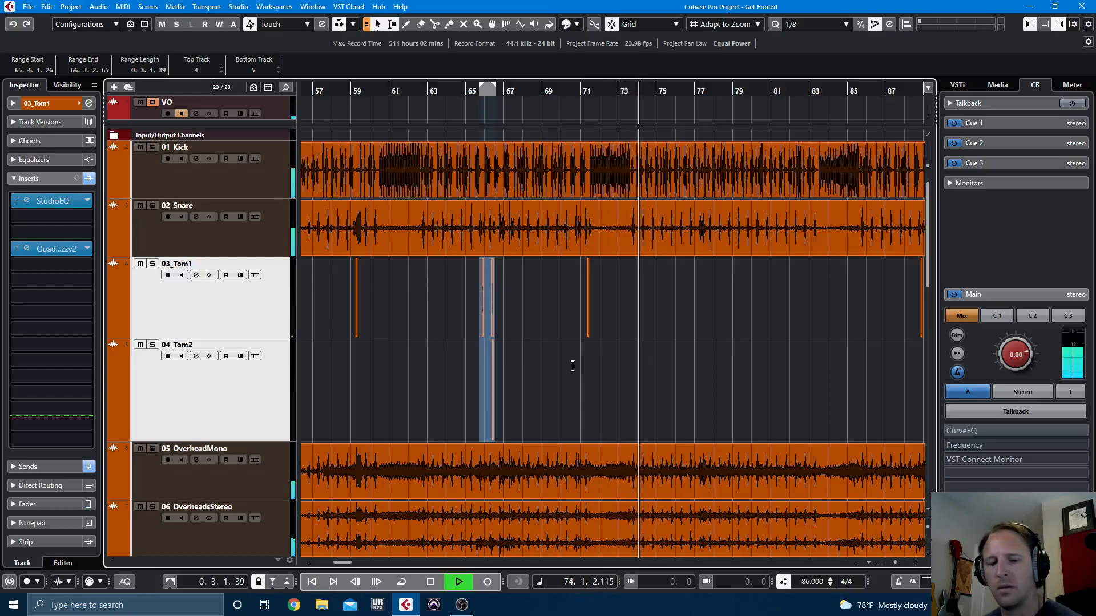
In the MixConsole, raise the Snare Verb sends to about -17.9 dB on 02_Snare, -21.8 dB on the 06 overheads and -22.4 dB on both toms
key(F3)
drag(78, 258, 87, 257)
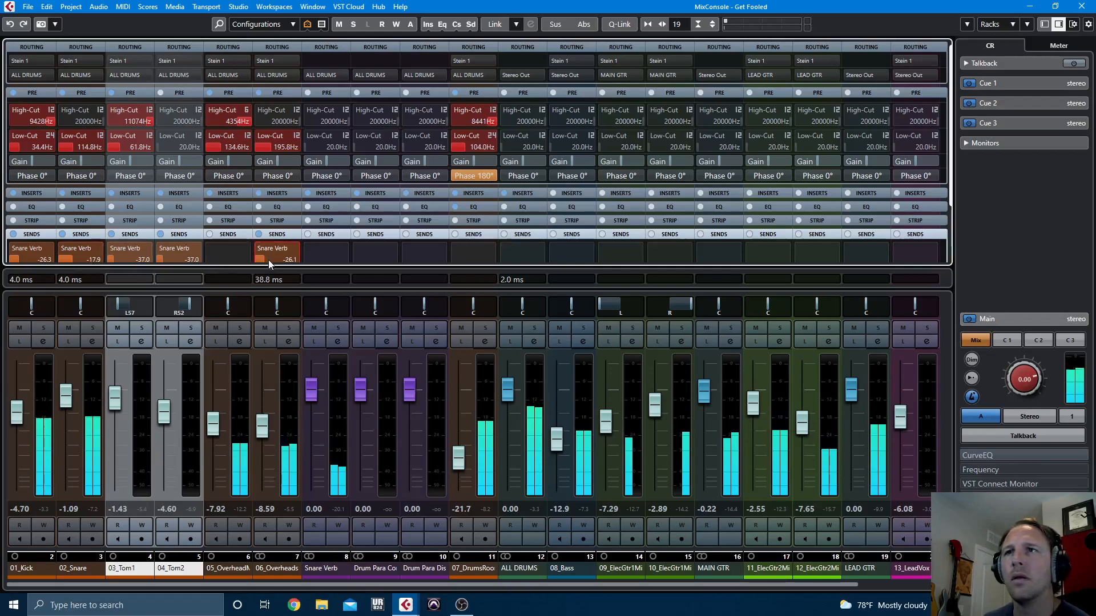
drag(269, 258, 265, 258)
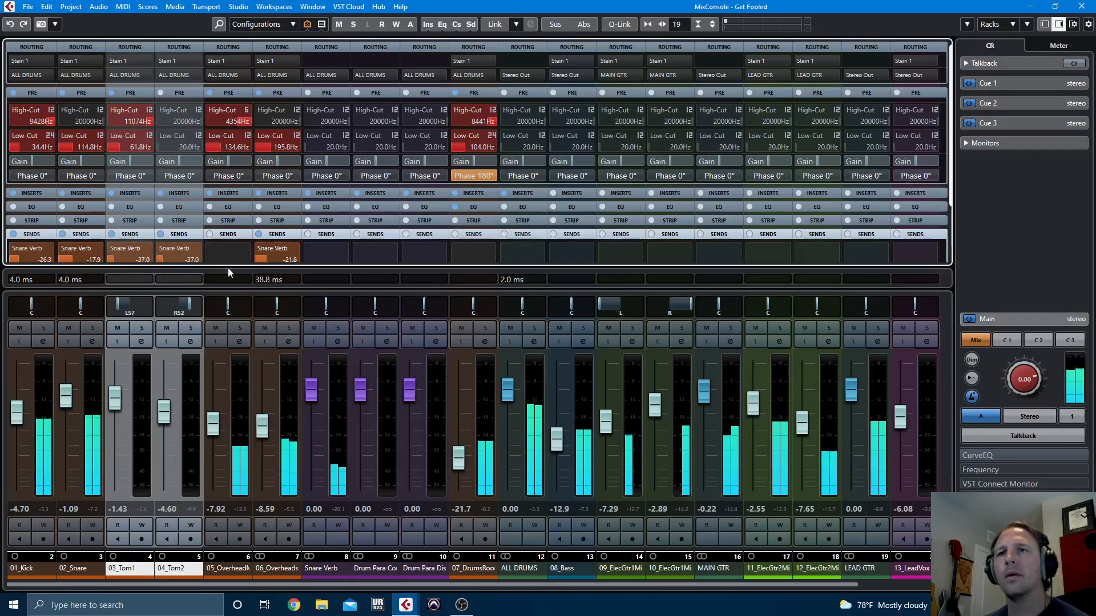
drag(182, 259, 185, 258)
drag(115, 258, 129, 258)
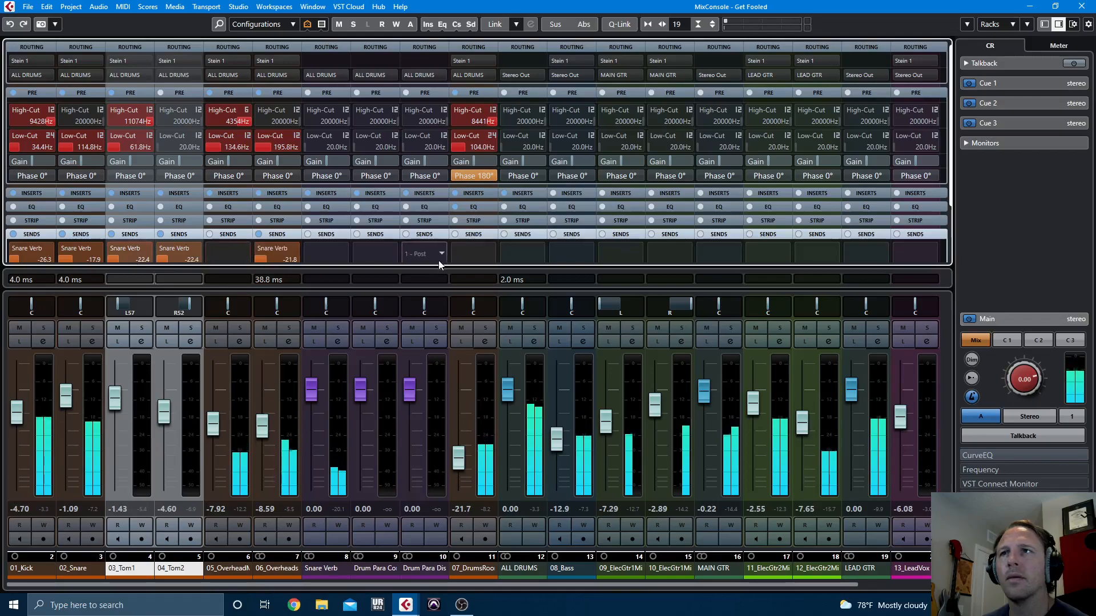
Solo the Drum Para Comp channel and set the 02_Snare send to it to about -5.09 dB
scroll(521, 256, down, 3)
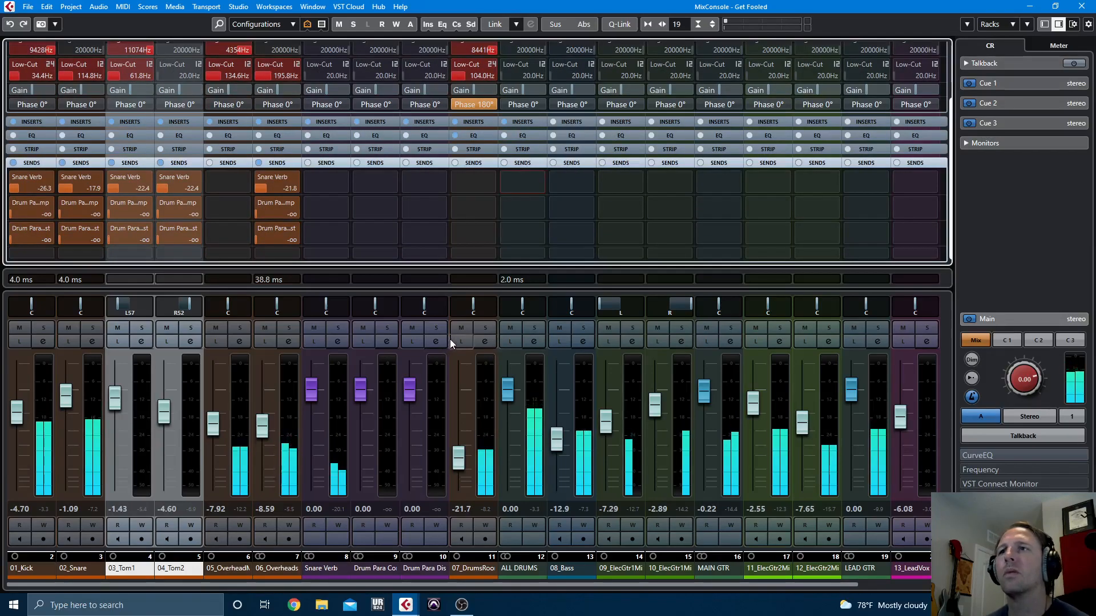
click(391, 327)
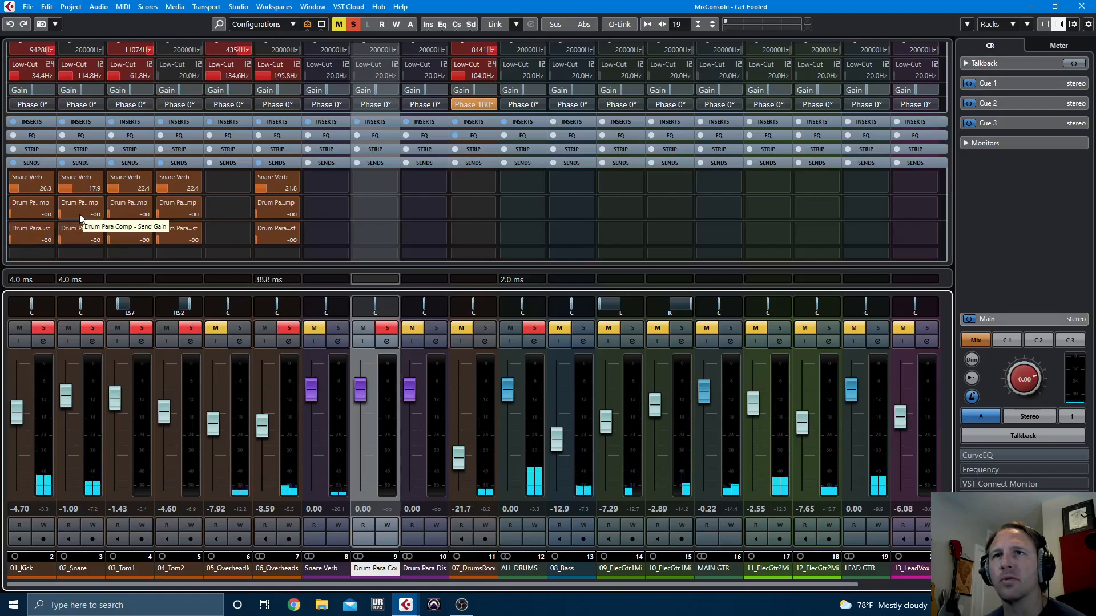
mouse_move(80, 216)
mouse_down()
mouse_move(122, 215)
mouse_move(88, 214)
mouse_up()
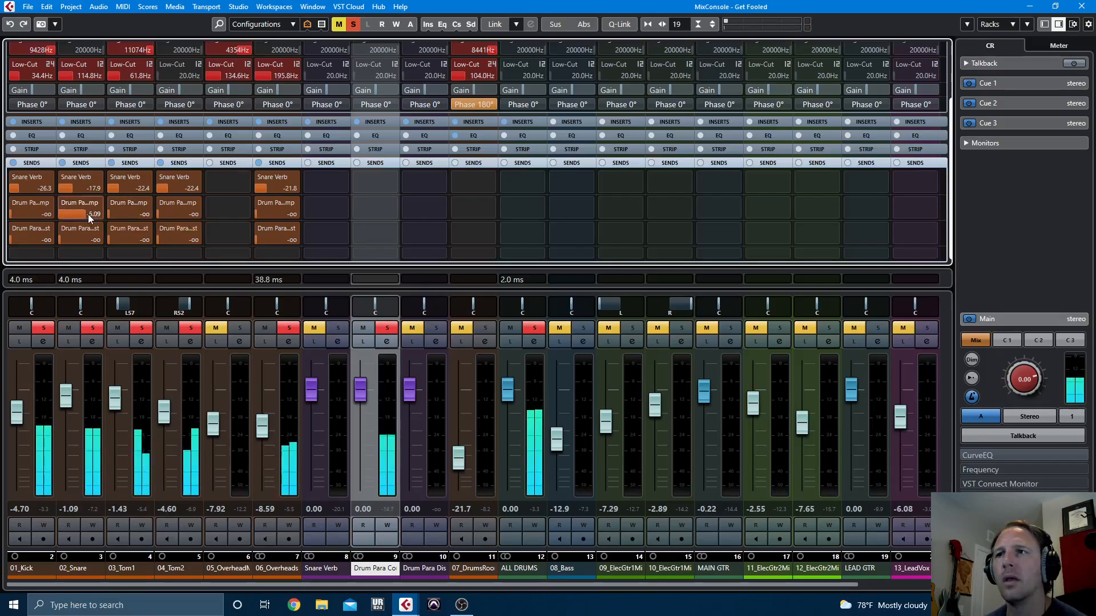
In the Project window, set the loop range to bars 29 to 49 and start playback from its beginning
key(F3)
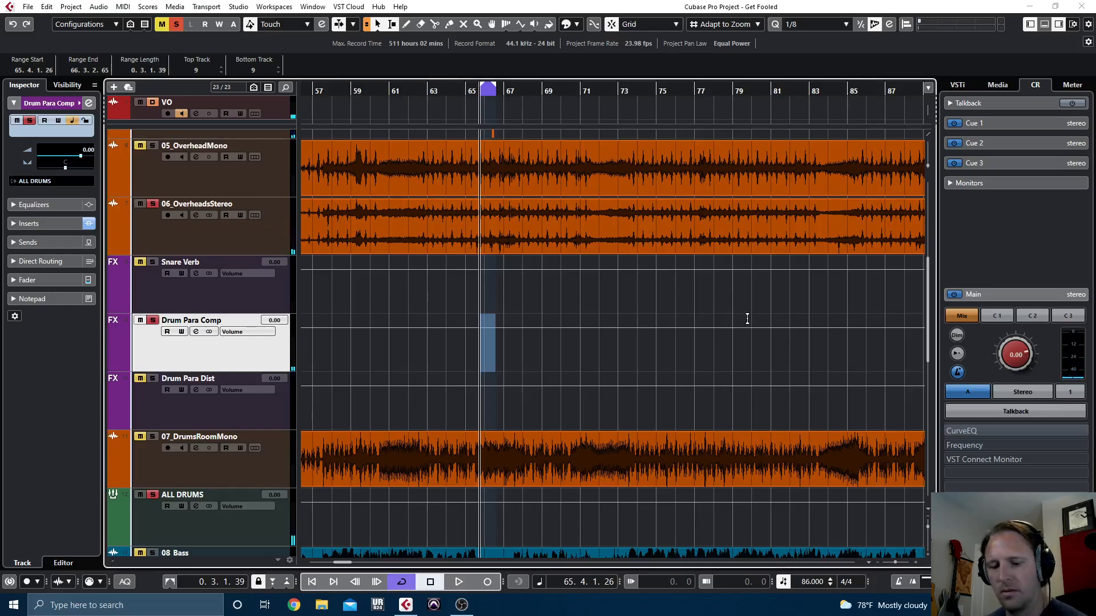
key(g)
key(g)
key(g)
key(g)
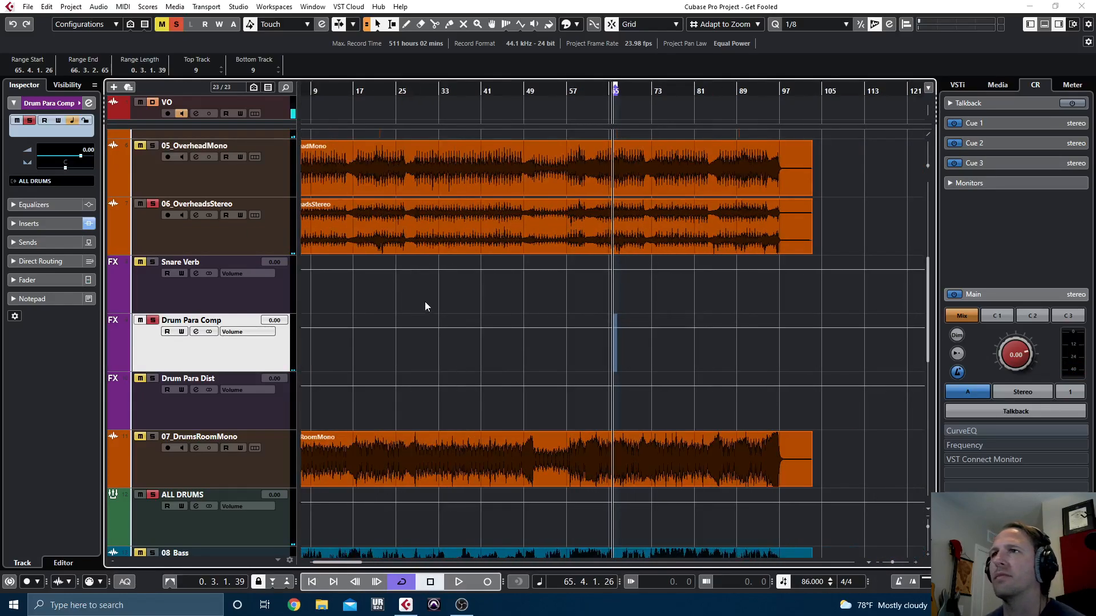
drag(418, 276, 520, 281)
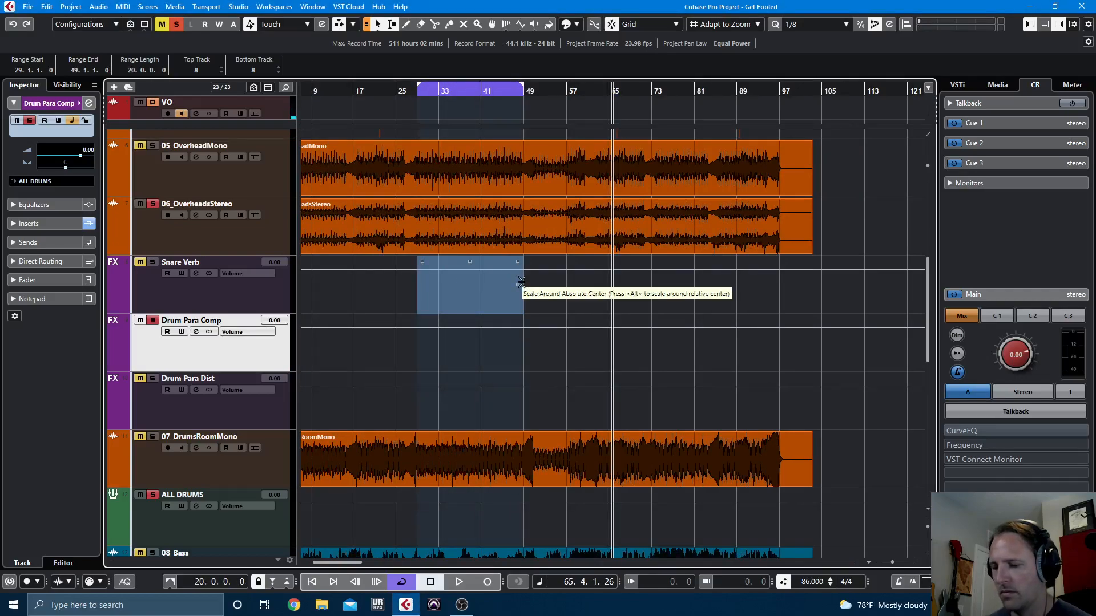
key(l)
key(space)
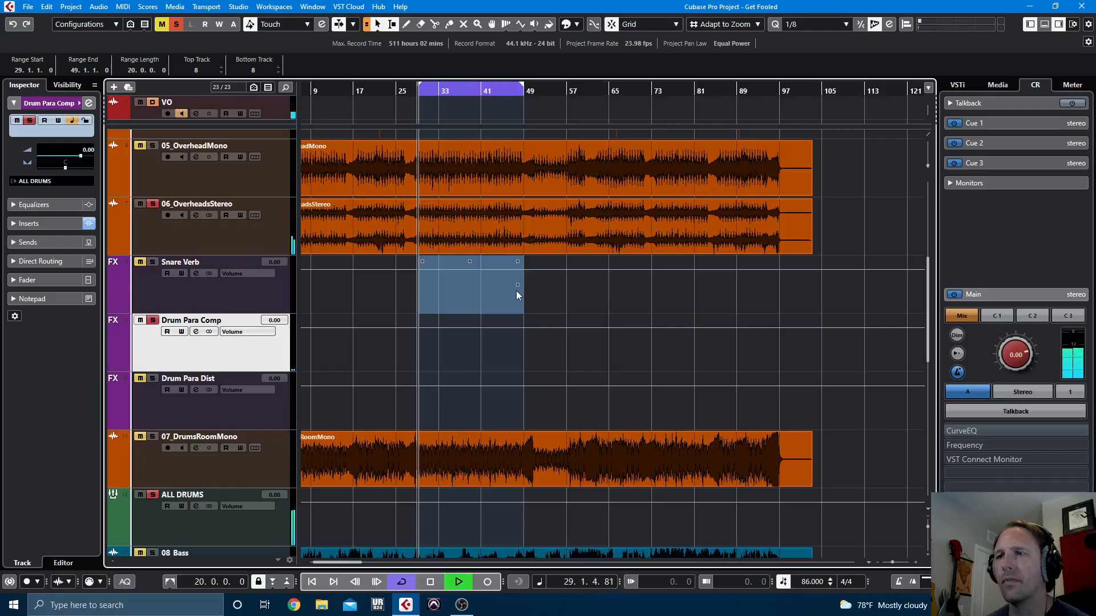
Open the VintageCompressor on Drum Para Comp and raise the 02_Snare send to that channel to about -2.07 dB
key(F3)
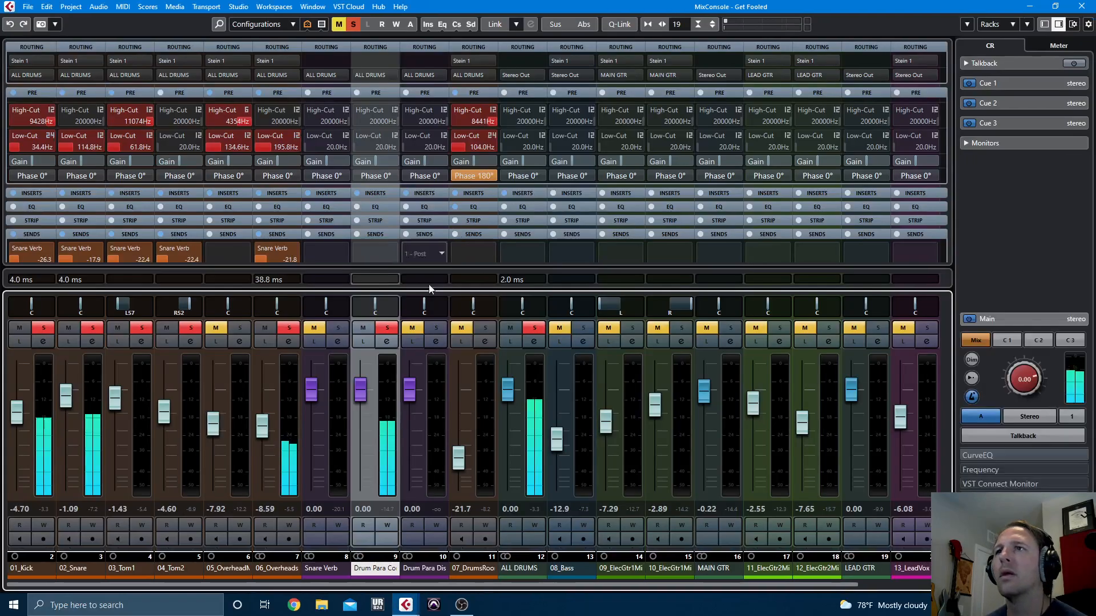
click(385, 343)
click(272, 172)
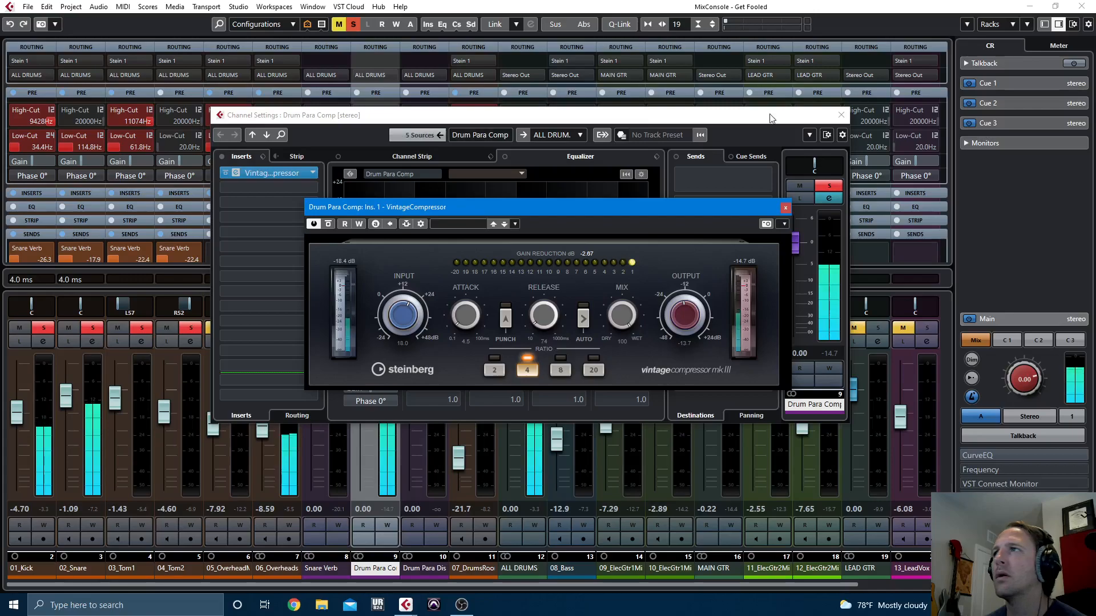
click(840, 115)
drag(951, 203, 950, 260)
drag(85, 215, 96, 218)
Set the VintageCompressor's input to about 23.0 and its output to about -19.1, and close the plugin
drag(403, 334, 404, 324)
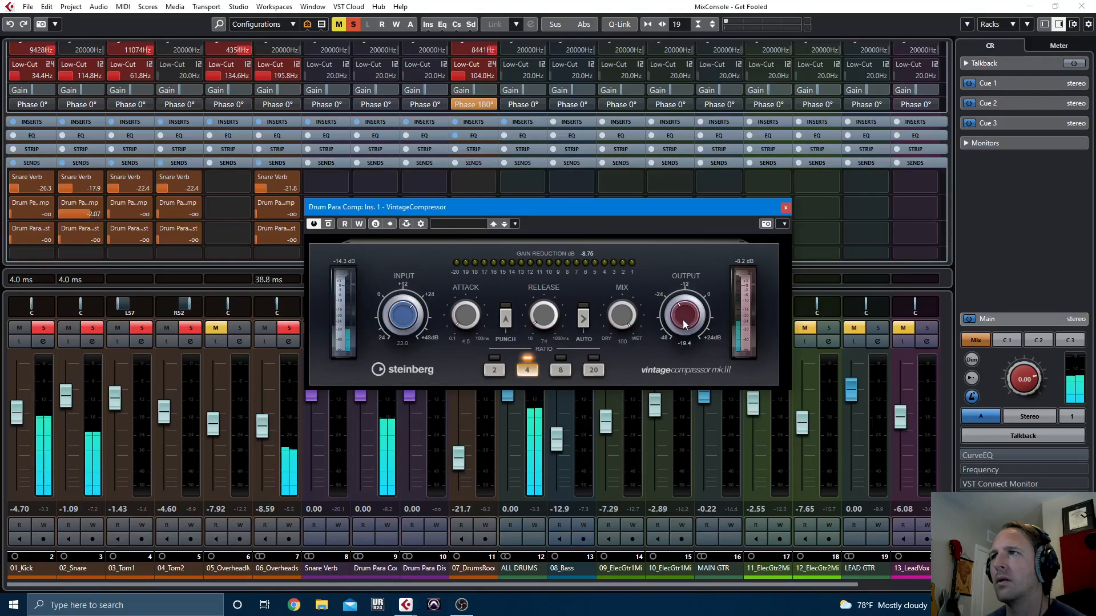
drag(683, 317, 684, 317)
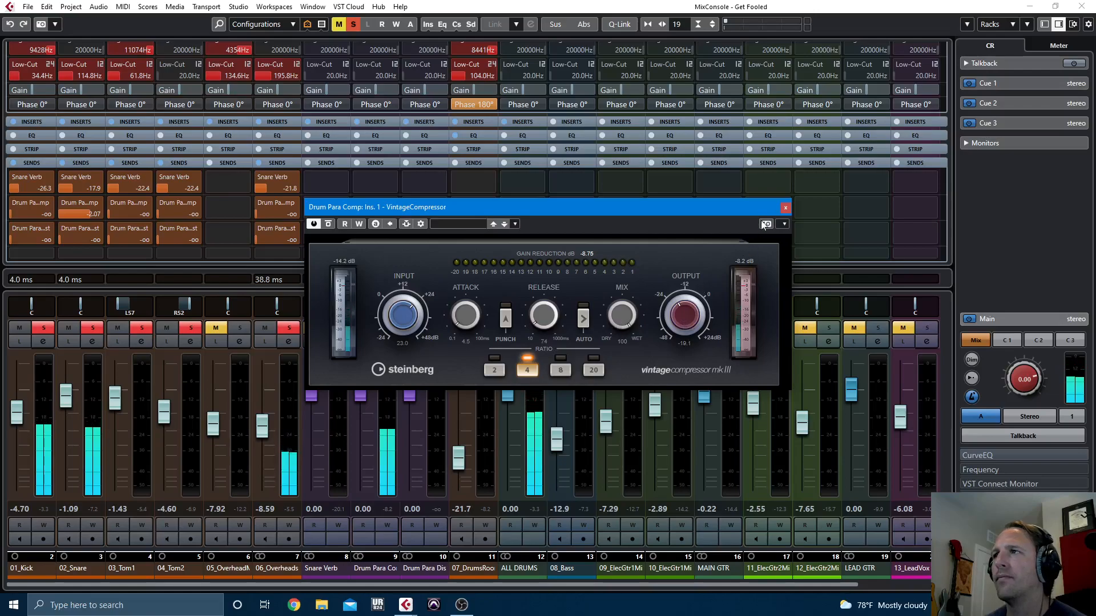
click(785, 208)
Set the Drum Para Comp sends to about -4.65 dB on both toms together and about -7.66 dB on 01_Kick
drag(29, 211, 67, 215)
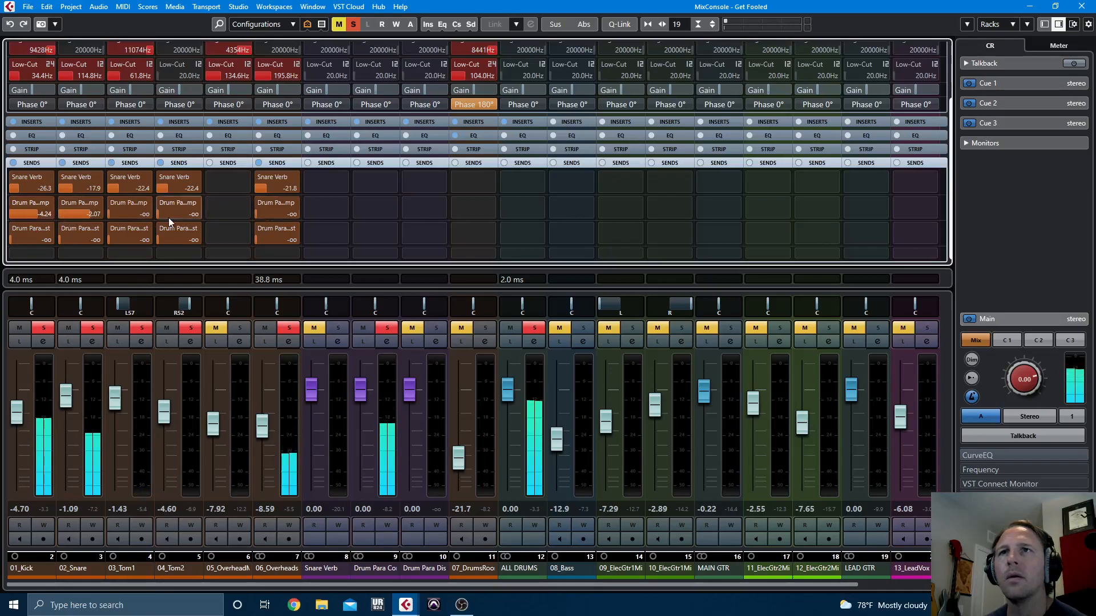
click(171, 566)
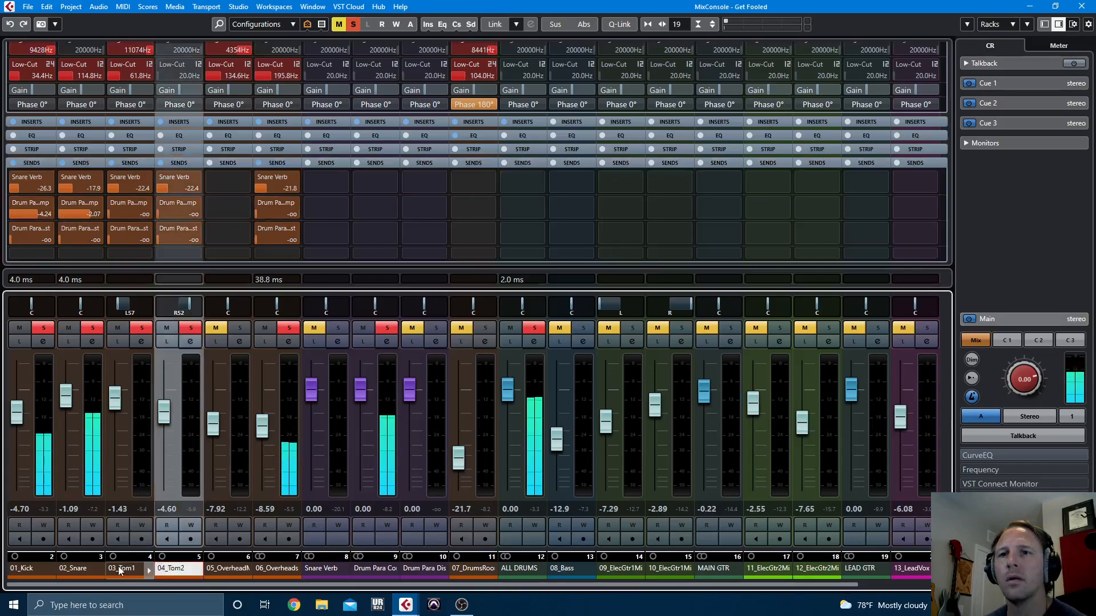
shift+click(121, 566)
key(alt+shift)
drag(165, 214, 300, 215)
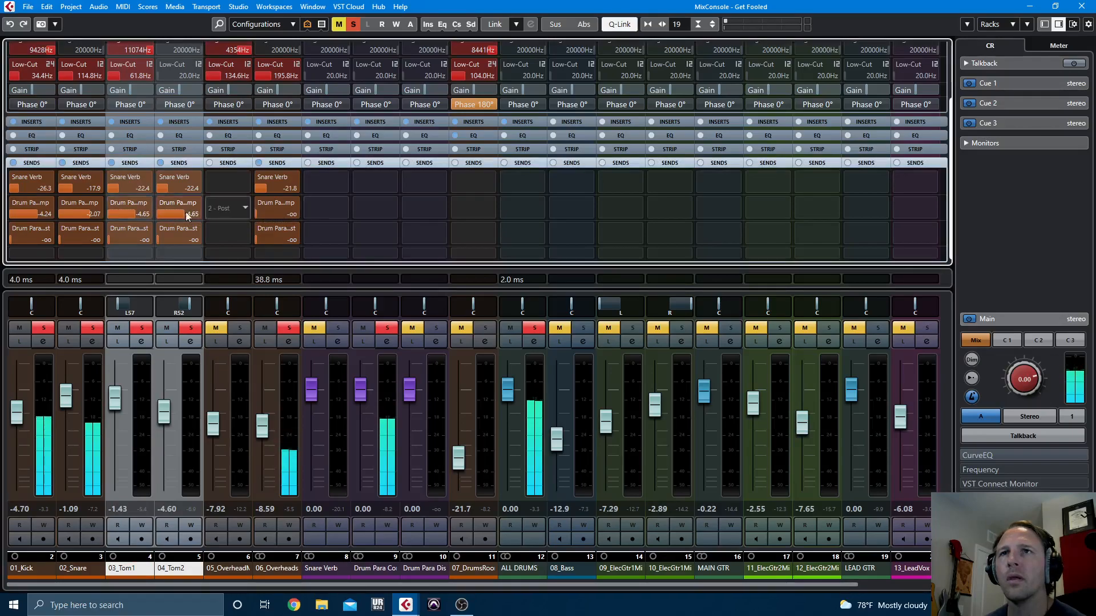
drag(42, 214, 33, 215)
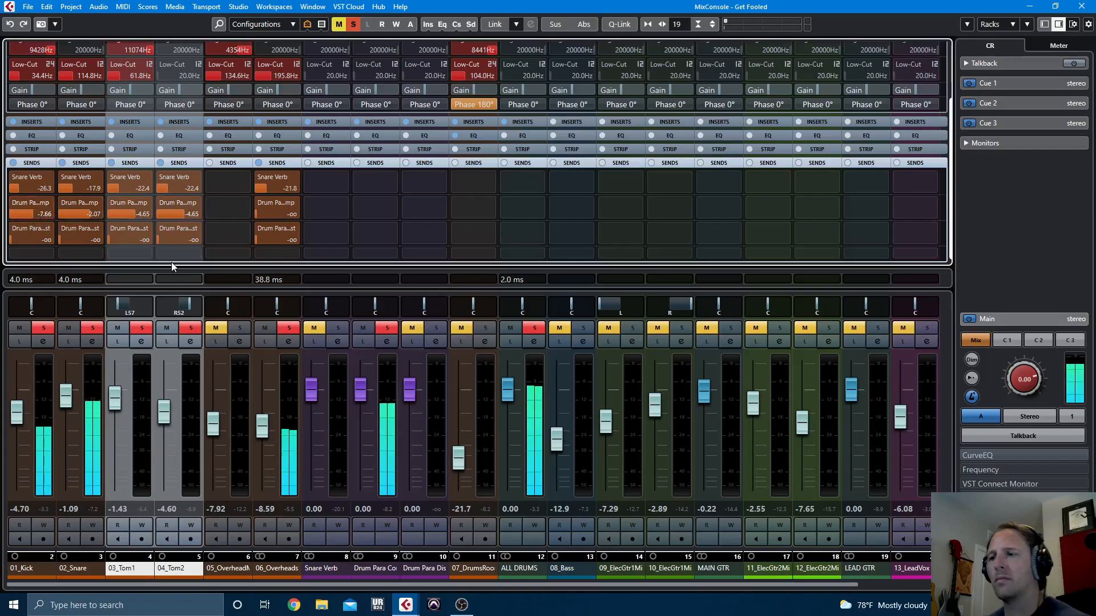
Lower the Drum Para Comp fader to about -9.91 dB and clear all solos to hear it in the full mix
drag(361, 383, 364, 441)
click(535, 328)
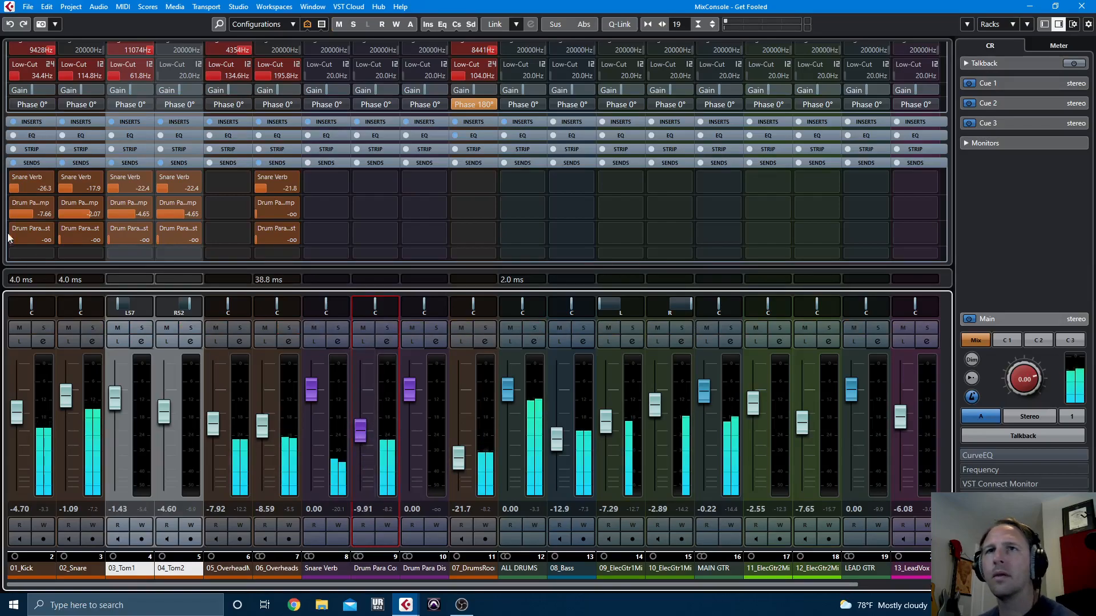
With the VintageCompressor open, raise the 01_Kick send to Drum Para Comp to about -3.84 dB, and lower that FX channel's fader to about -13.9 dB
click(33, 214)
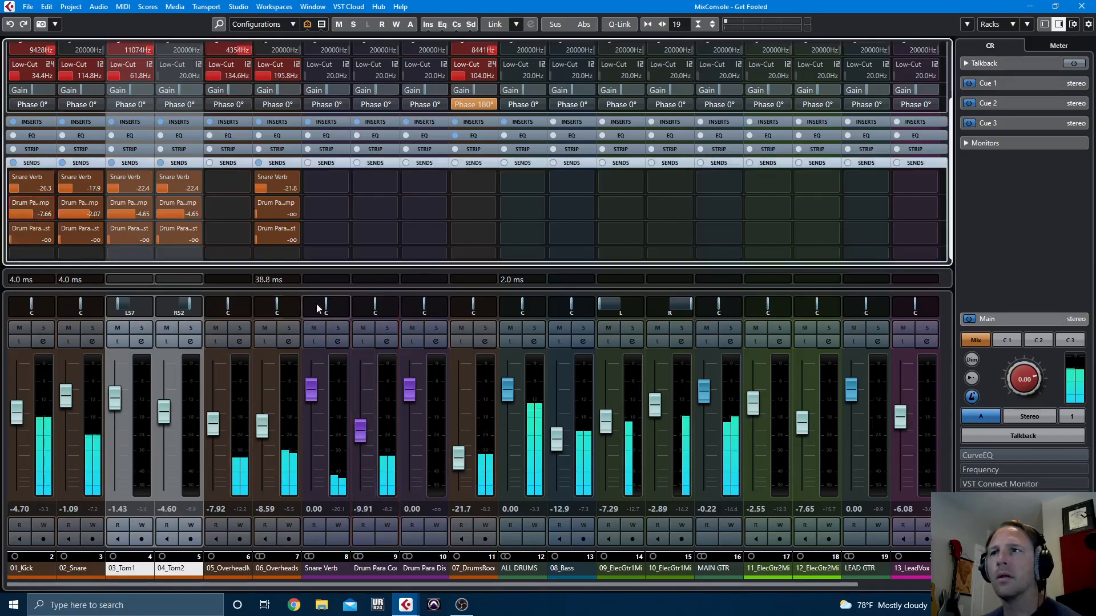
click(385, 342)
click(270, 173)
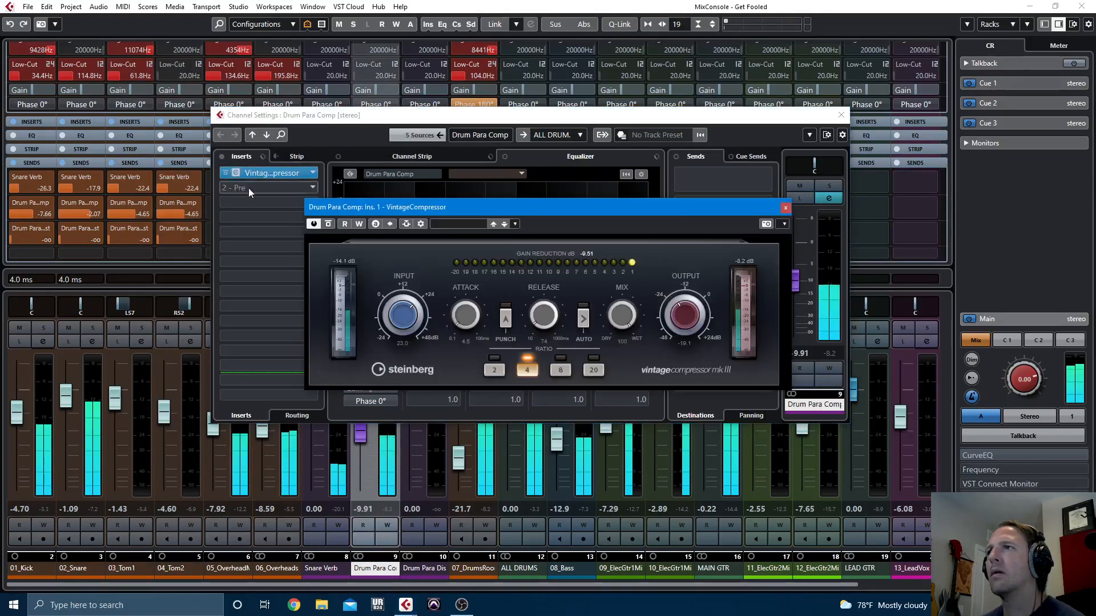
click(37, 213)
drag(39, 214, 43, 214)
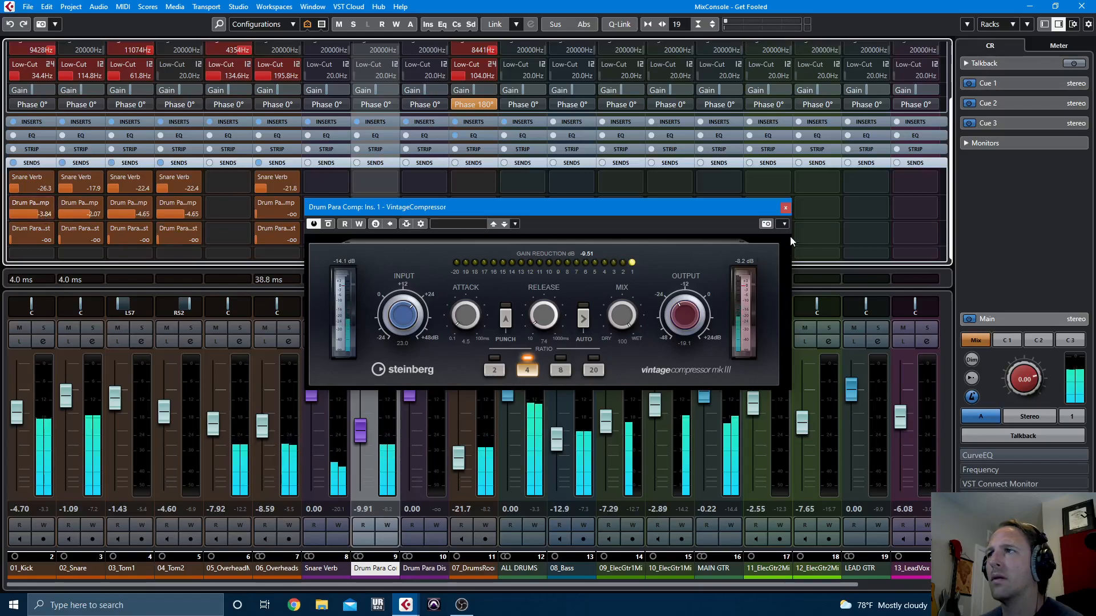
click(785, 207)
drag(364, 421, 363, 433)
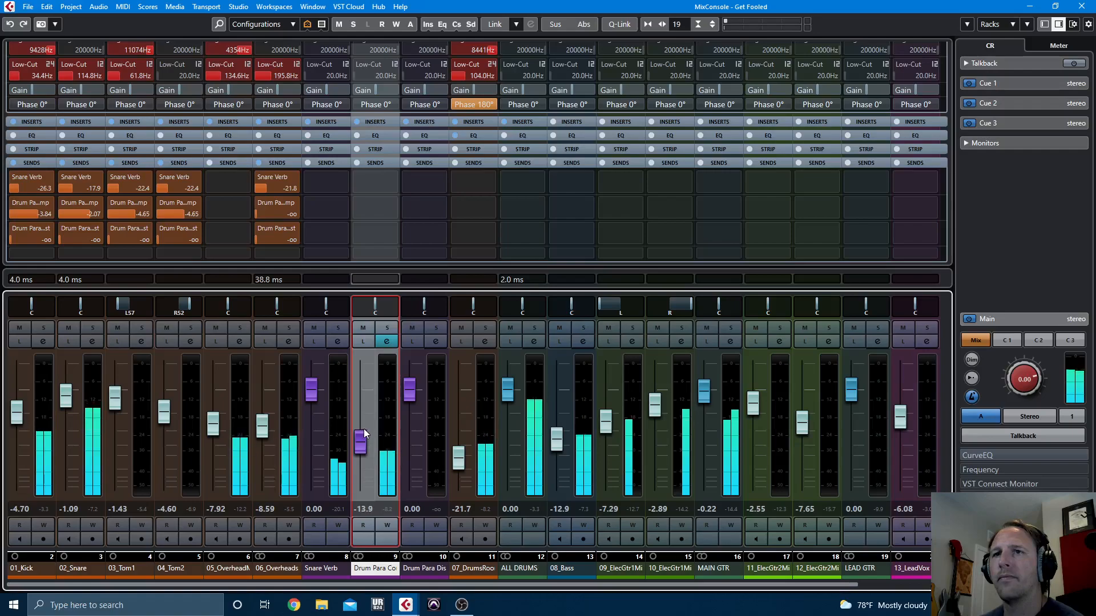
Insert a StudioEQ after the VintageCompressor on Drum Para Comp and change band 1 to a Cut filter
click(372, 121)
click(378, 150)
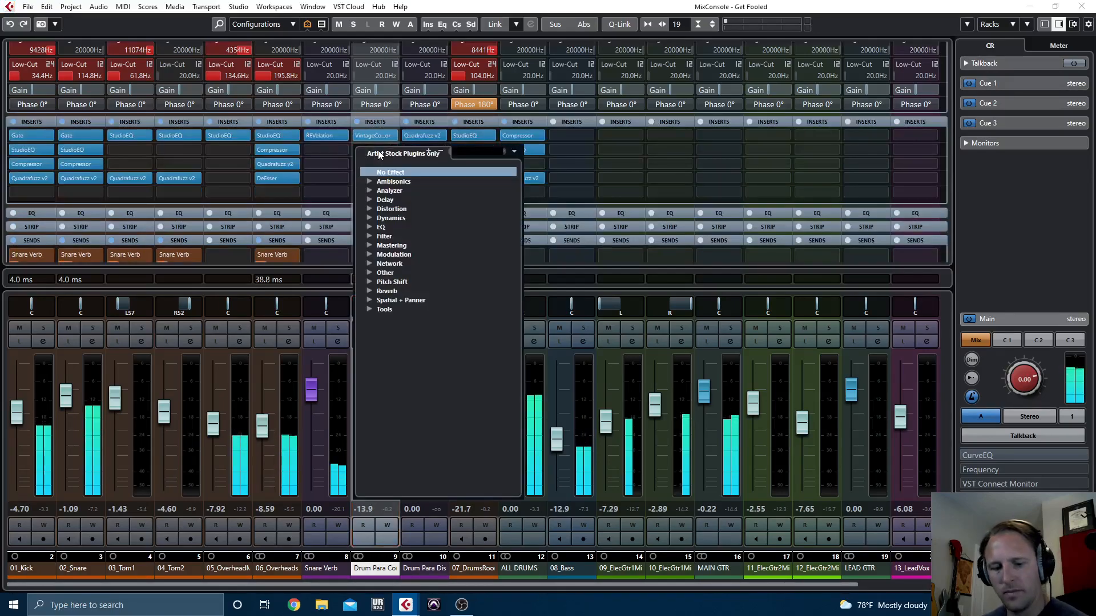
text(stud)
key(Return)
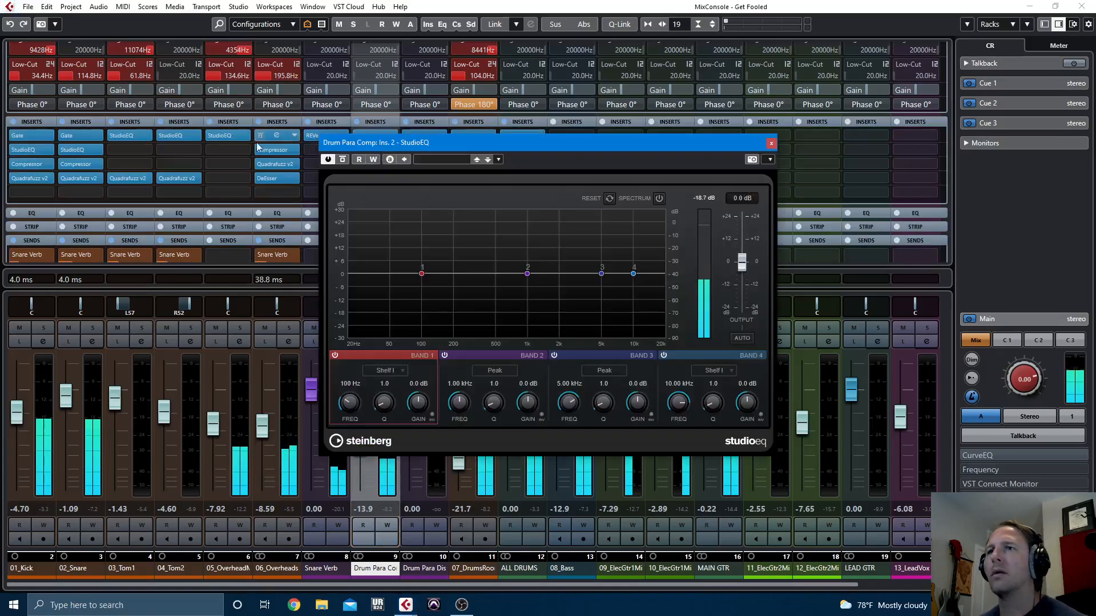
click(386, 370)
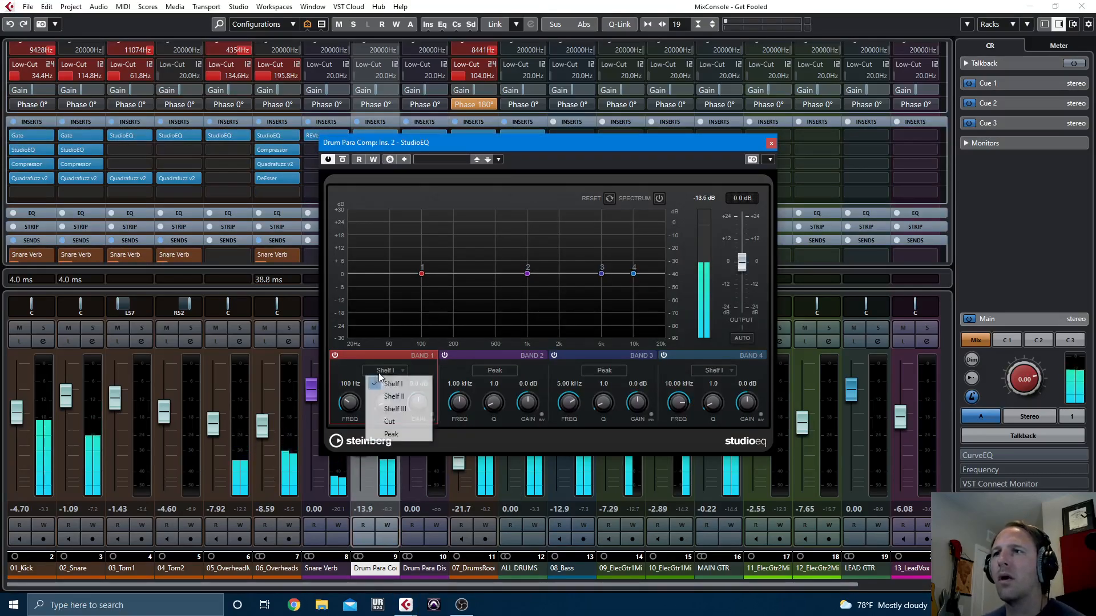
click(384, 435)
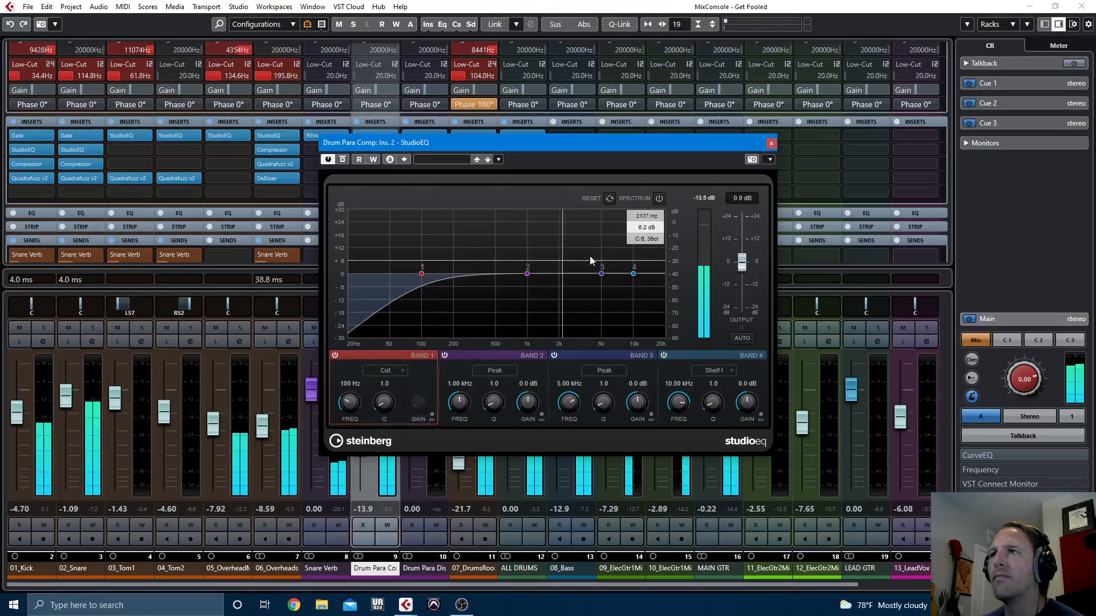
Enable the StudioEQ's spectrum, boost band 2 about 1.9 dB at 2.48 kHz with a Q of 0.5, and close the plugin
click(658, 198)
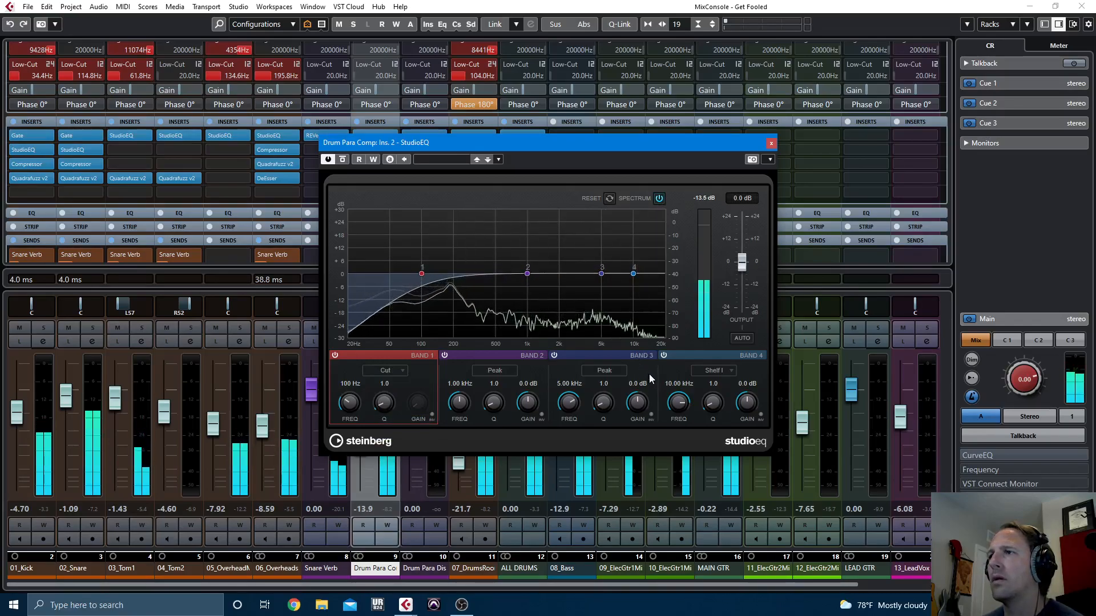
drag(527, 274, 570, 272)
scroll(572, 267, down, 5)
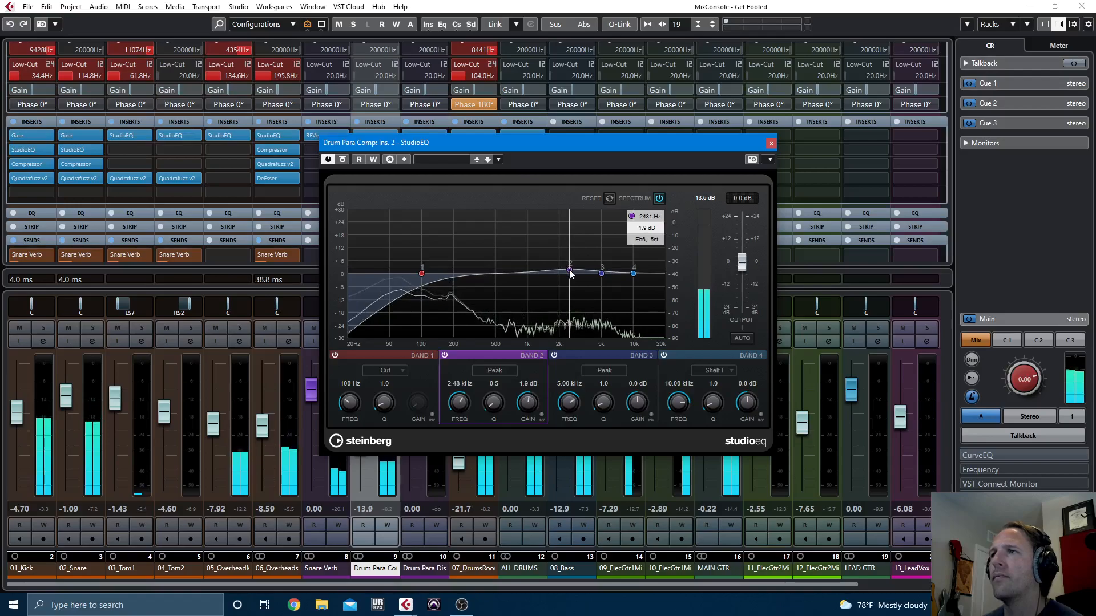
click(769, 146)
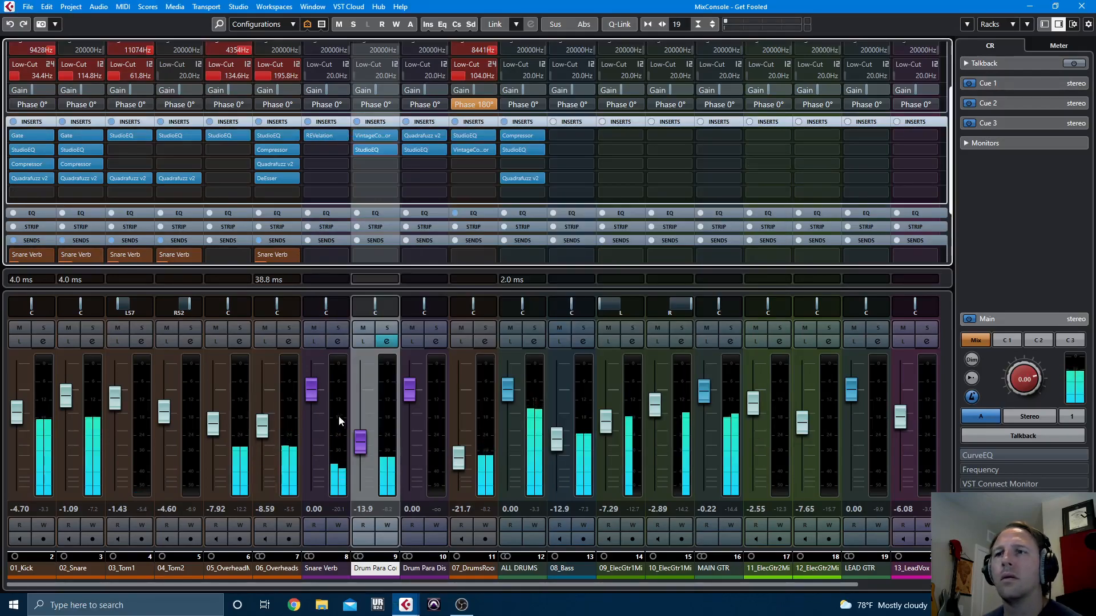
Set the faders to about -12.4 dB on Drum Para Comp, -9.91 dB on 05_Overheads, -9.39 dB on 06_Overheads and -23.4 dB on 07_DrumsRoom
drag(362, 440, 362, 430)
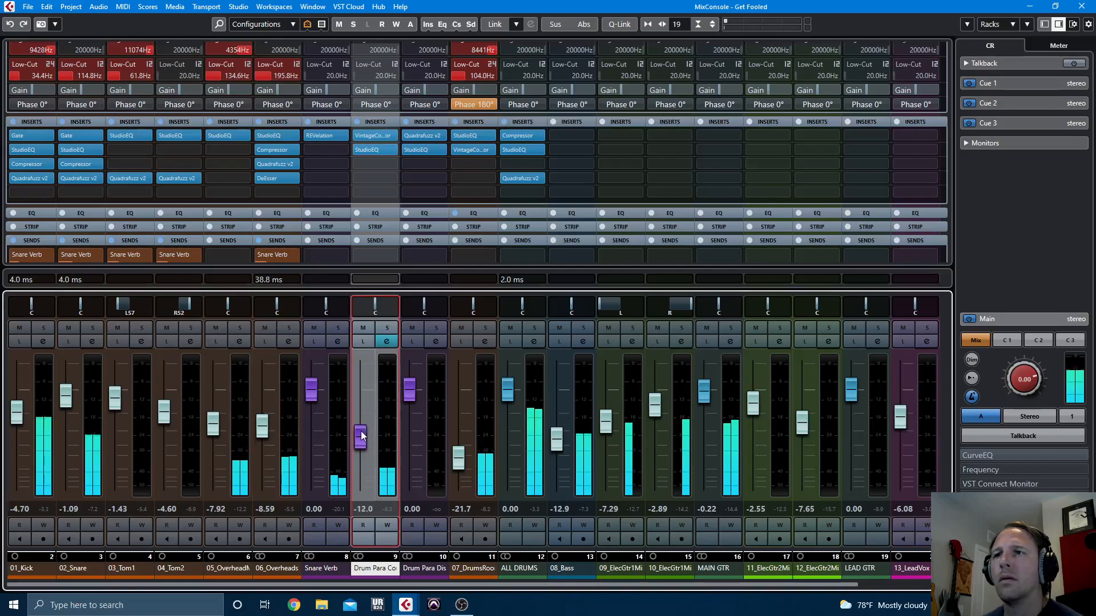
drag(360, 436, 362, 437)
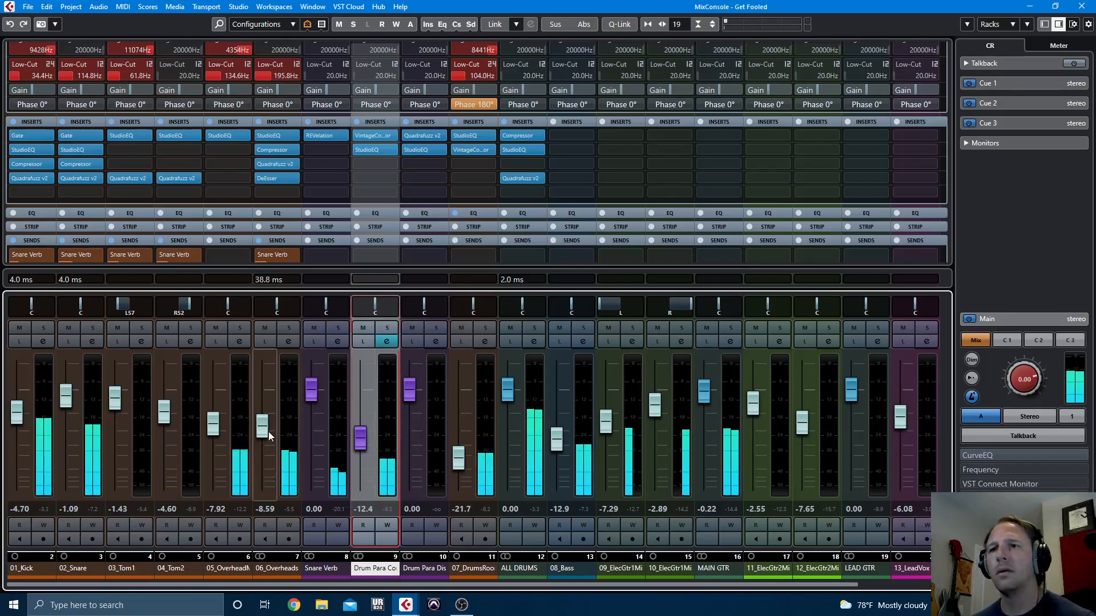
drag(264, 435, 216, 433)
drag(458, 456, 458, 462)
drag(262, 431, 265, 428)
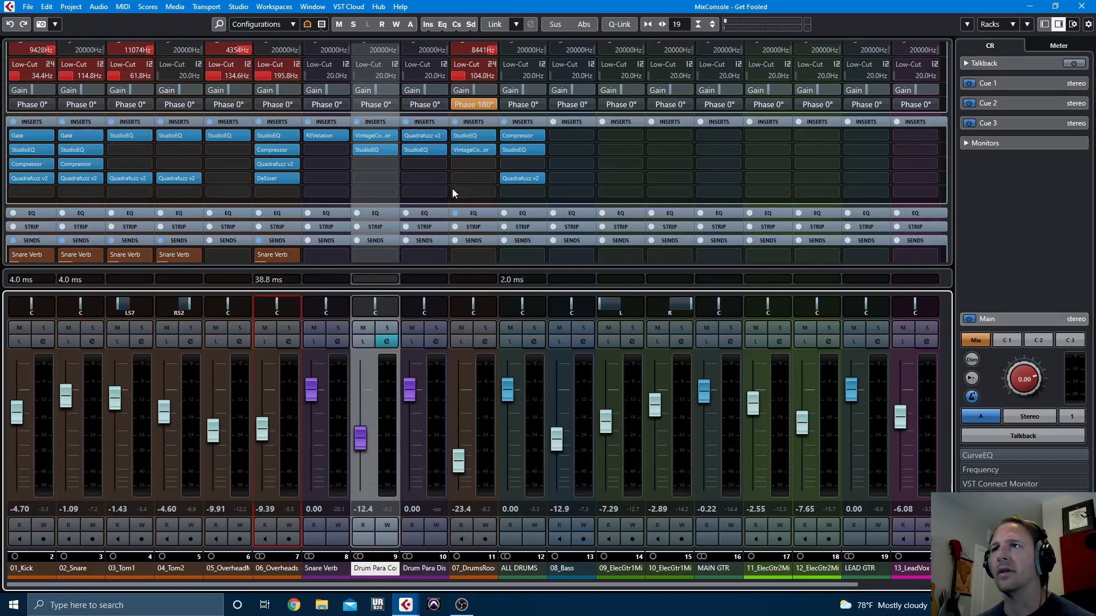
Solo Drum Para Dist and raise the 02_Snare send to that channel to about -2.74 dB
click(437, 330)
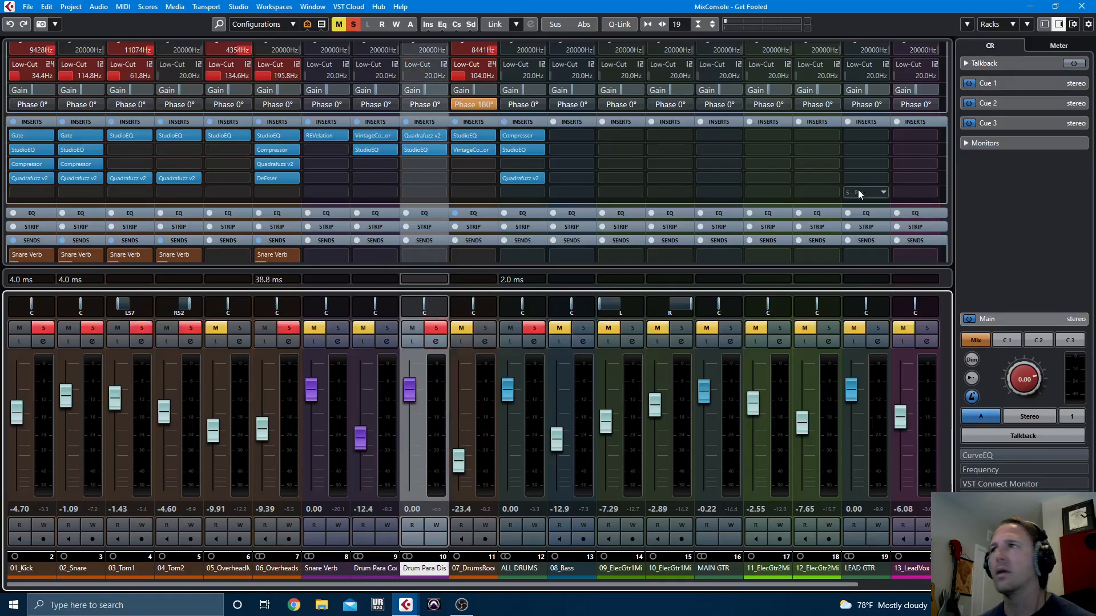
click(948, 181)
scroll(950, 175, down, 3)
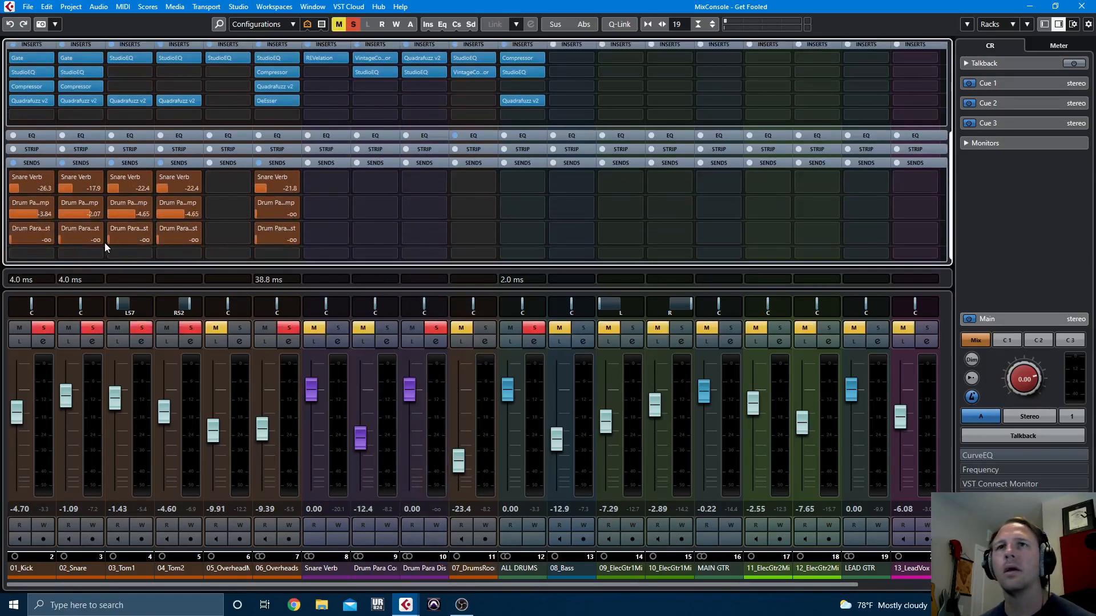
drag(70, 241, 112, 244)
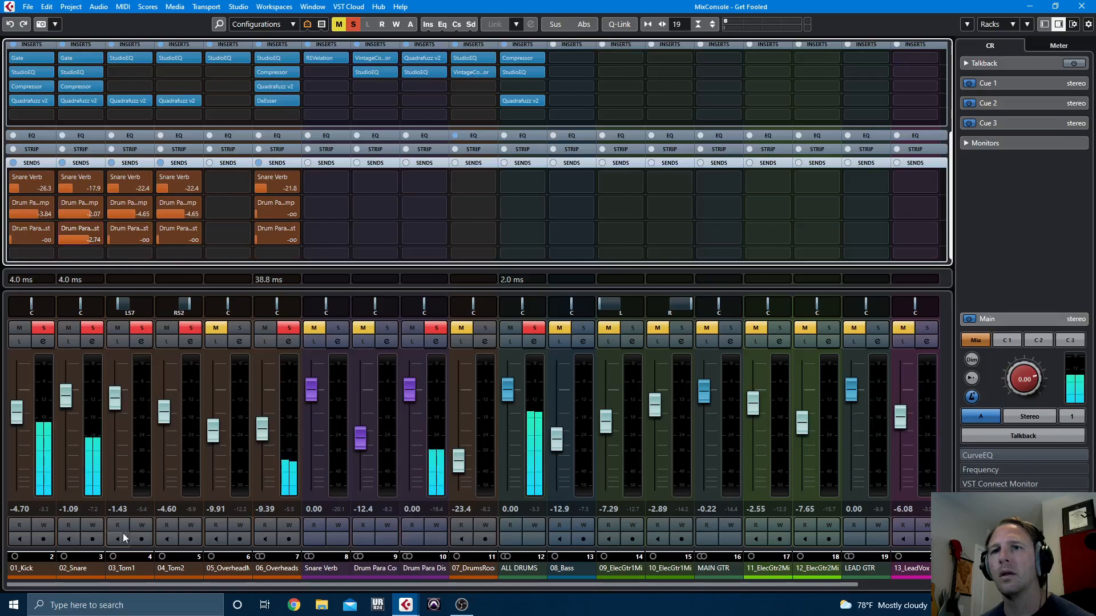
Set the Drum Para Dist sends to about -9.35 dB on both toms together, -15.6 dB on 01_Kick and -16.3 dB on 06_Overheads
click(126, 565)
shift+click(182, 559)
alt+shift+click(144, 240)
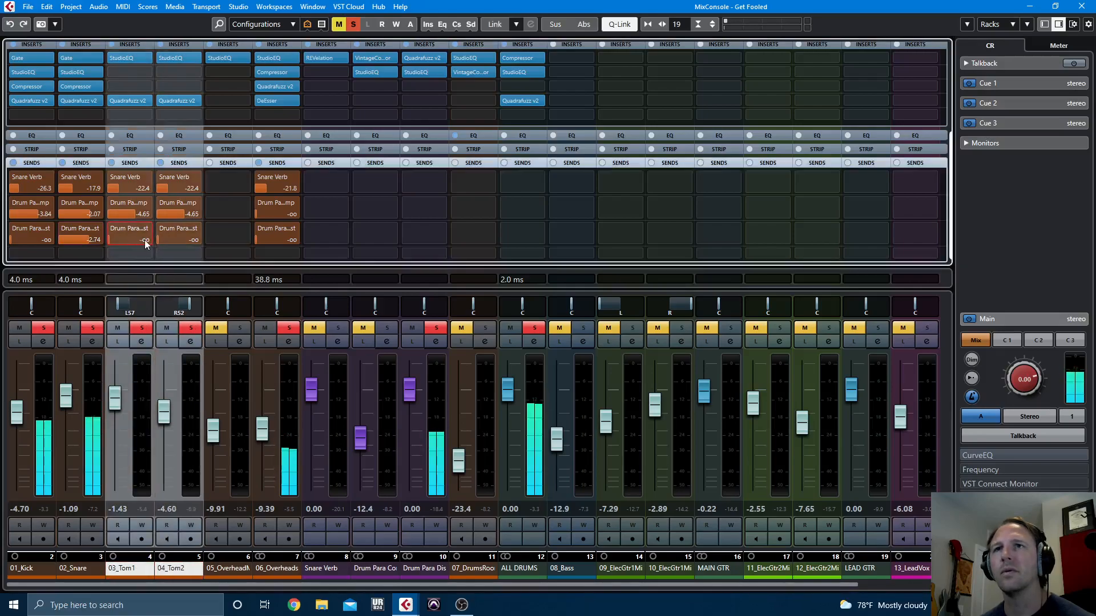
drag(180, 241, 246, 240)
drag(16, 240, 52, 245)
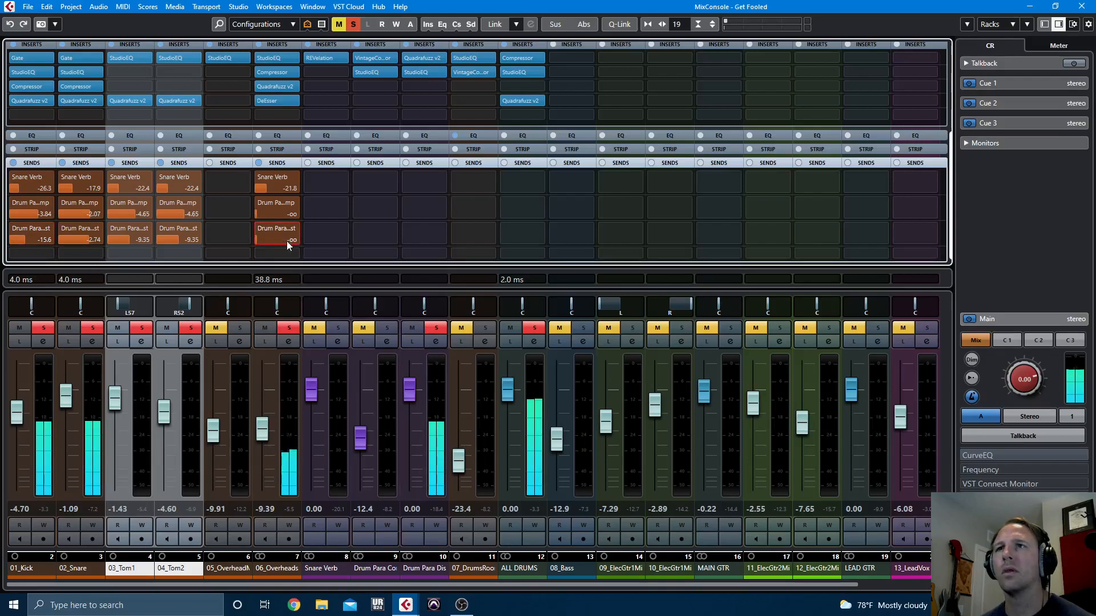
drag(316, 241, 279, 245)
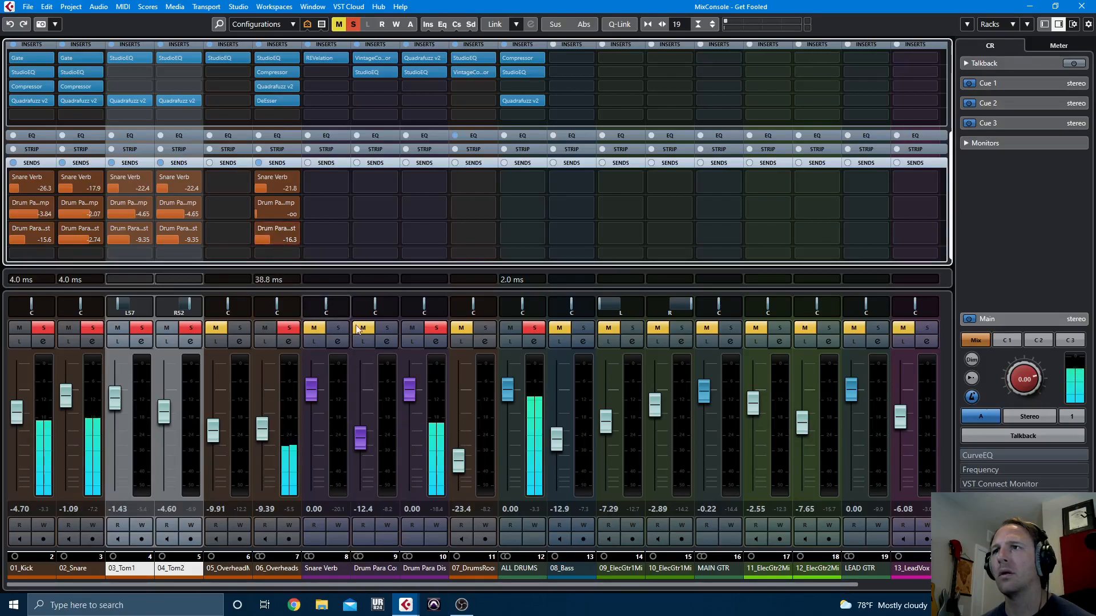
Open the channel settings of Drum Para Dist and enable its low-cut filter at about 48.1 Hz
click(436, 341)
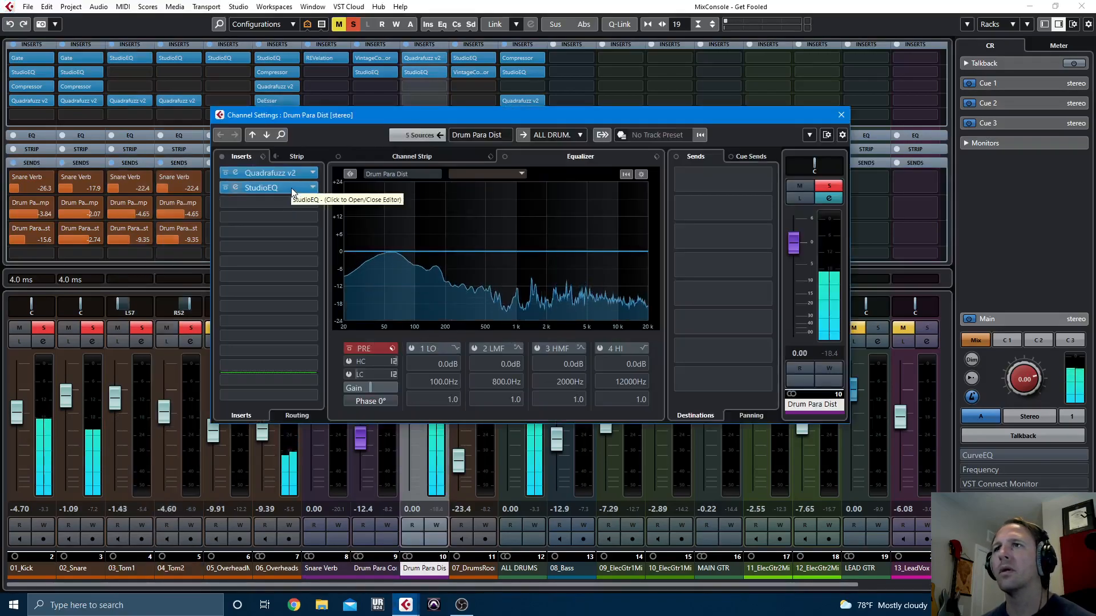
click(350, 374)
drag(351, 374, 381, 375)
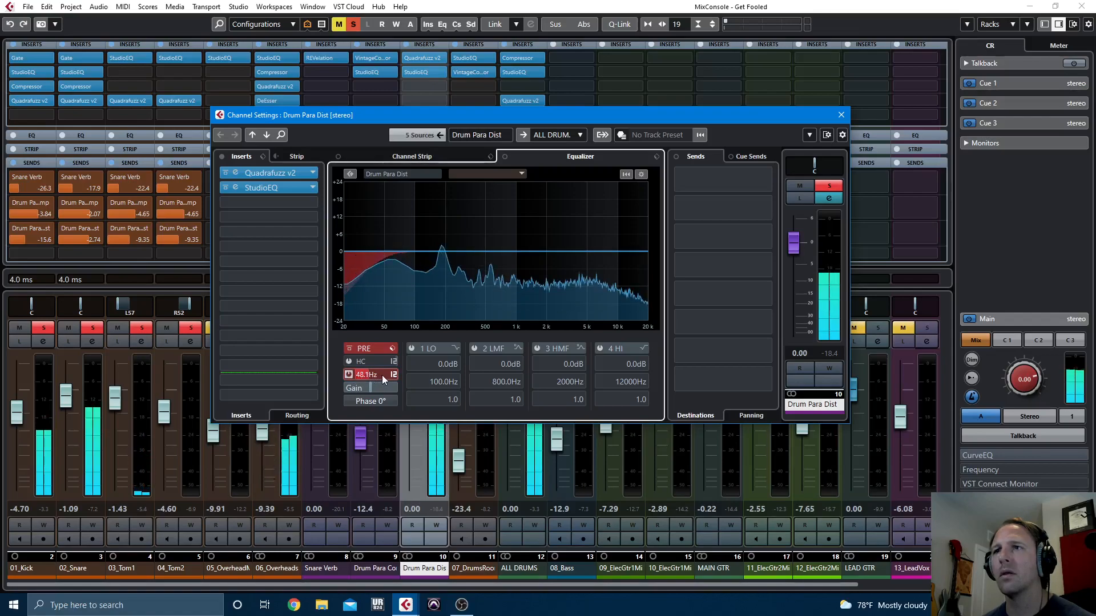
In the StudioEQ on Drum Para Dist, cut band 4 about -15.3 dB at 5.43 kHz and band 2 about -3.8 dB at 2.84 kHz
click(297, 190)
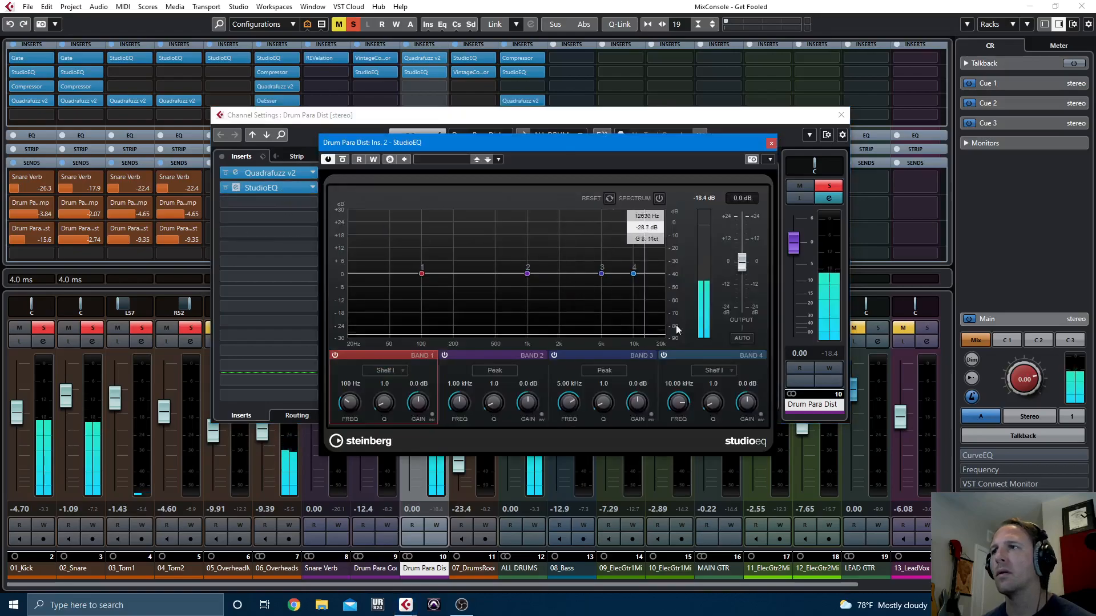
drag(634, 275, 606, 309)
drag(528, 274, 576, 285)
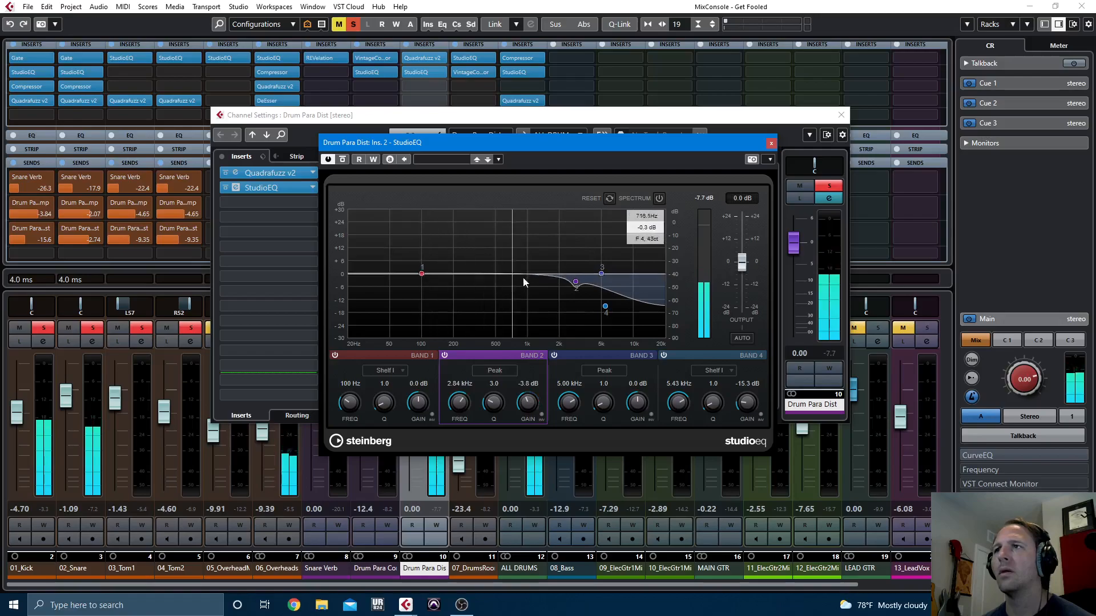
click(771, 143)
Unsolo Drum Para Dist, close its channel settings, lower its fader to about -11.0 dB and stop playback
click(826, 186)
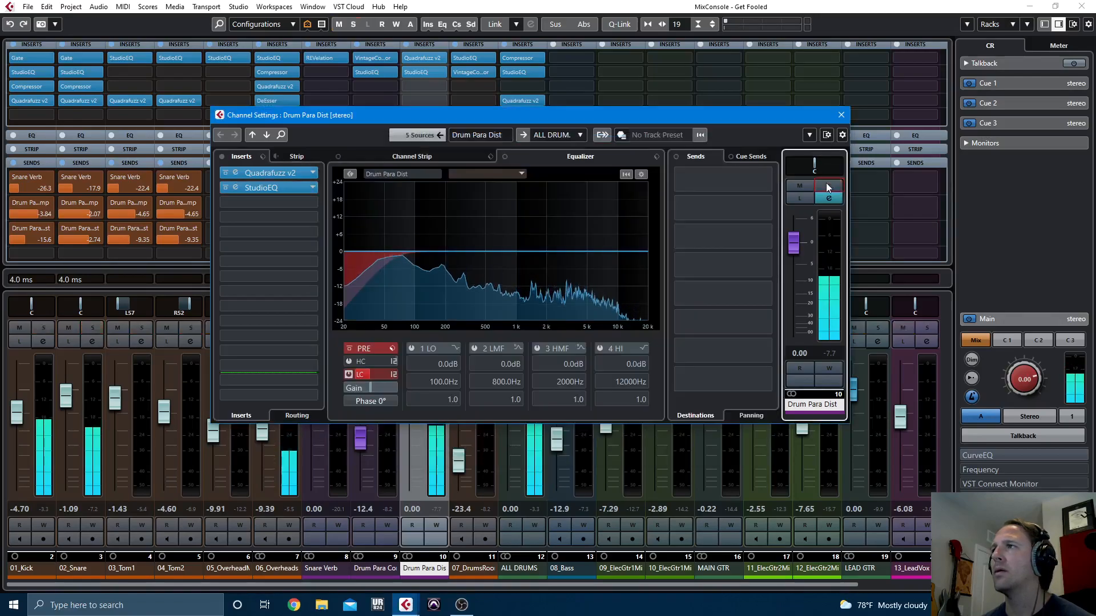
click(841, 115)
drag(409, 393, 413, 437)
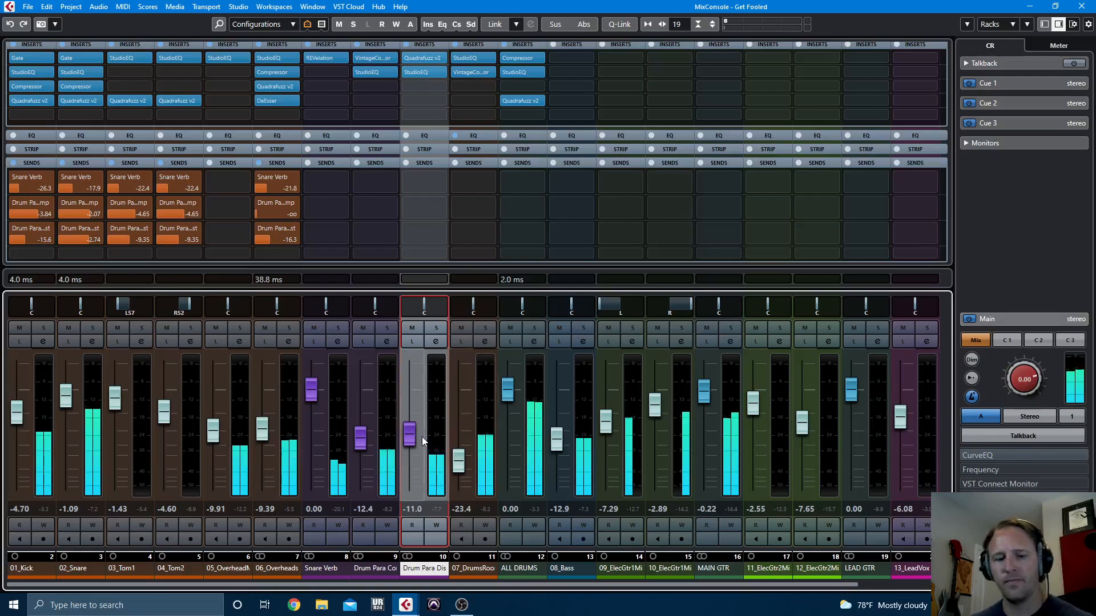
key(space)
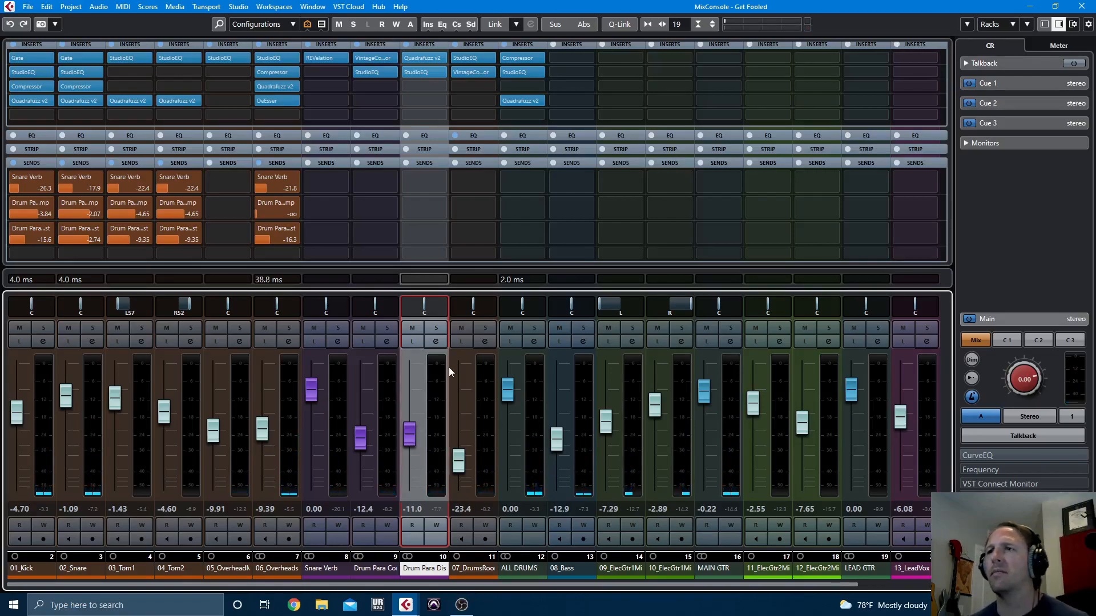
Select the drum channels from 01_Kick to ALL DRUMS, leaving out Snare Verb, Drum Para Comp and Drum Para Dist
click(528, 573)
shift+click(33, 571)
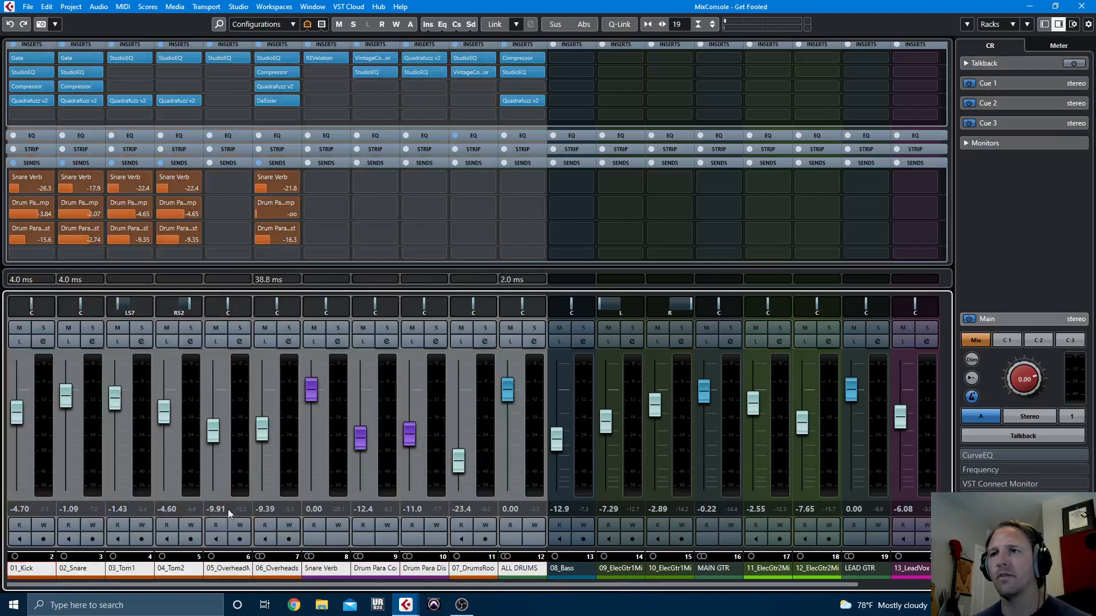
ctrl+click(322, 570)
ctrl+click(368, 570)
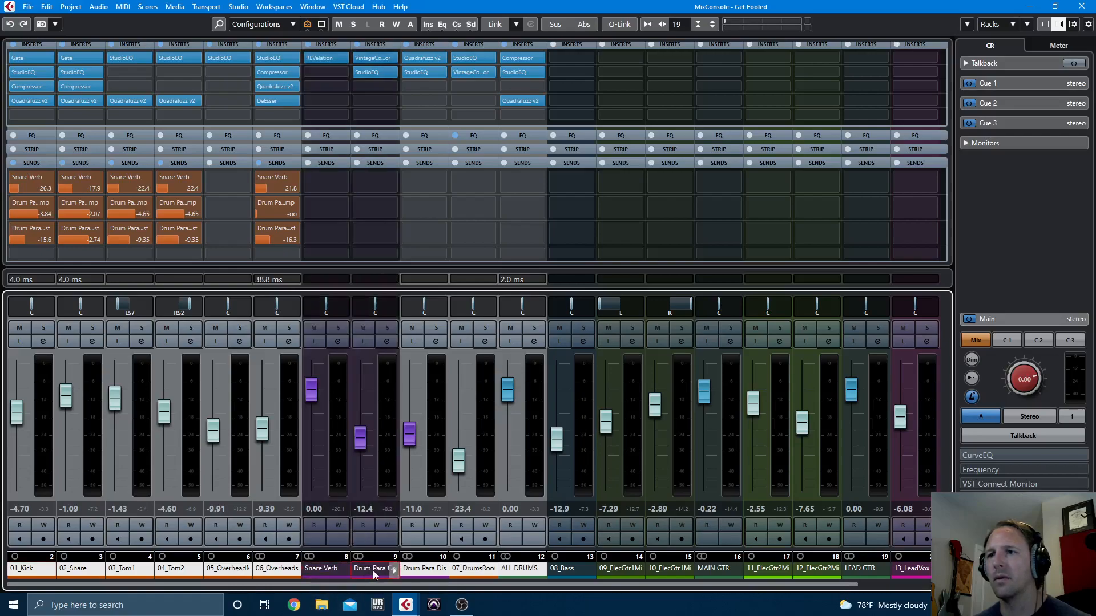
ctrl+click(424, 569)
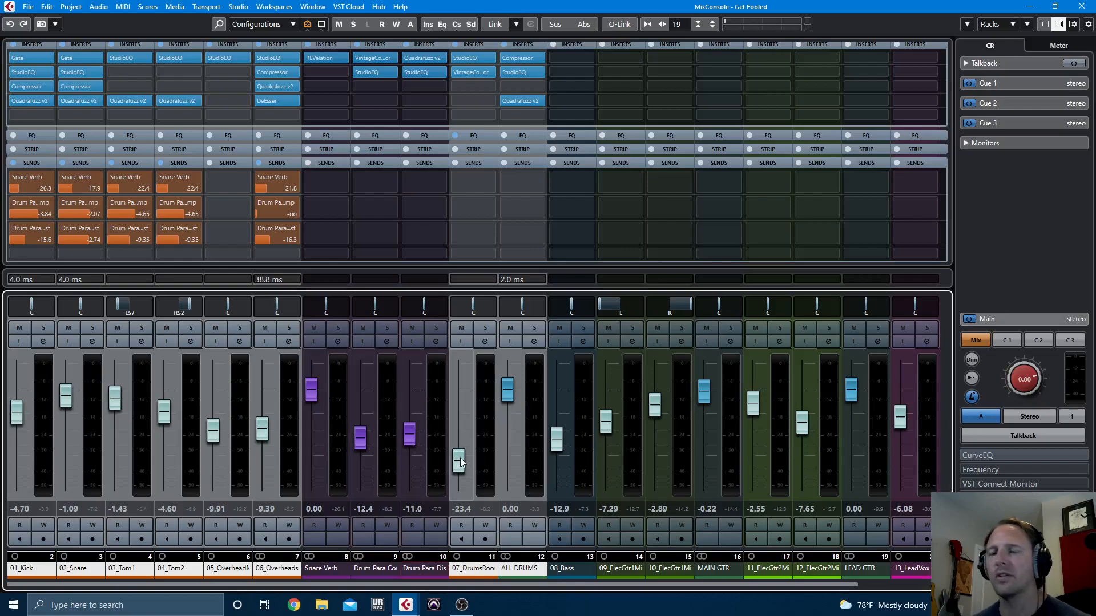
Start playback and mute Snare Verb, Drum Para Comp and Drum Para Dist together using temporary channel linking
key(space)
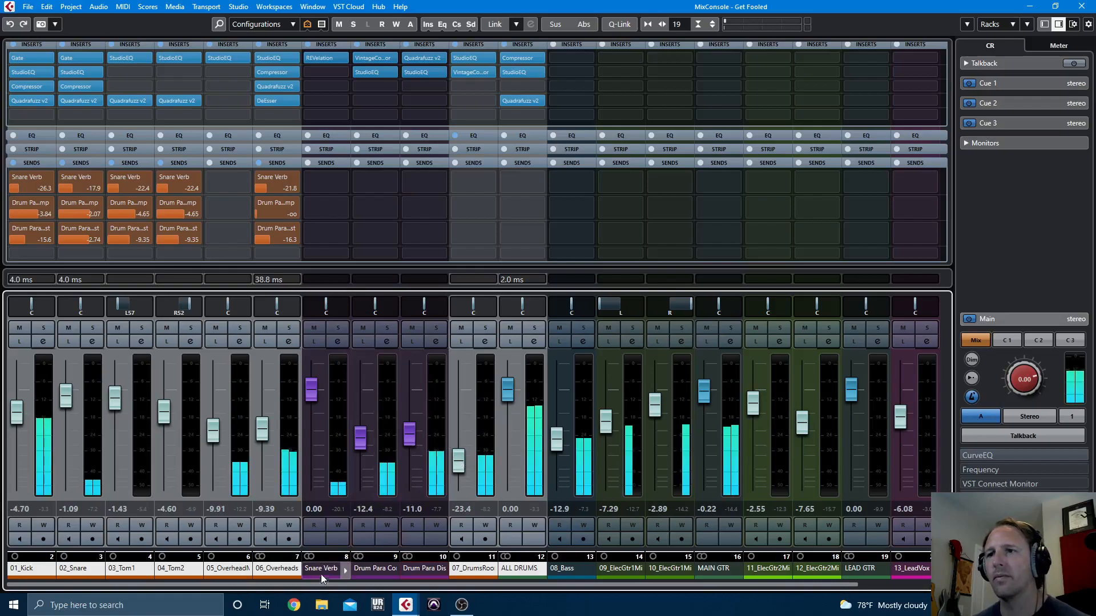
click(320, 567)
shift+click(416, 568)
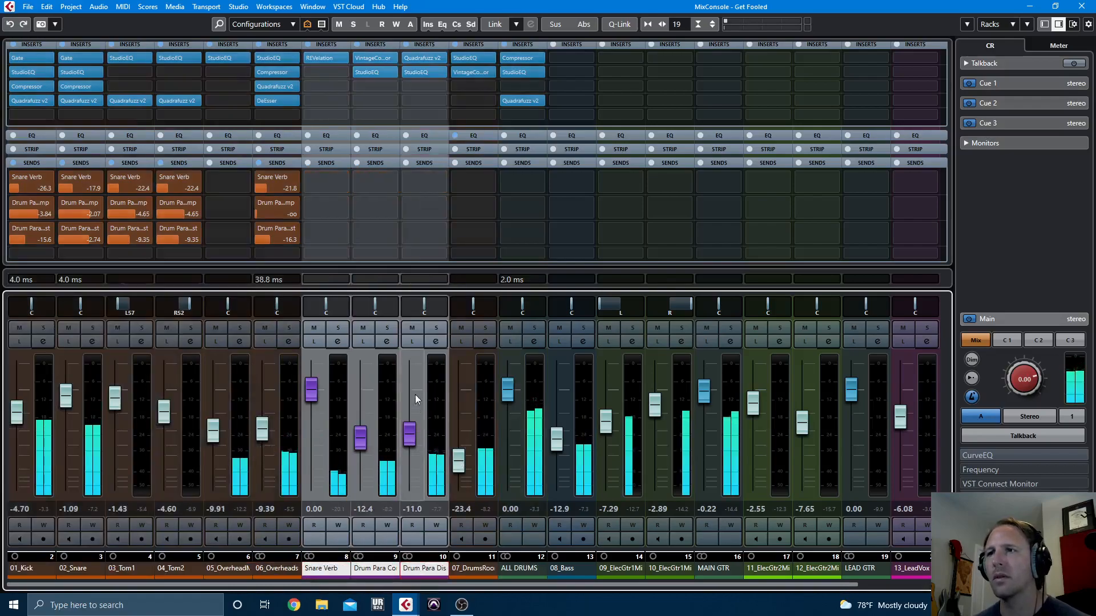
alt+shift+click(411, 328)
click(412, 328)
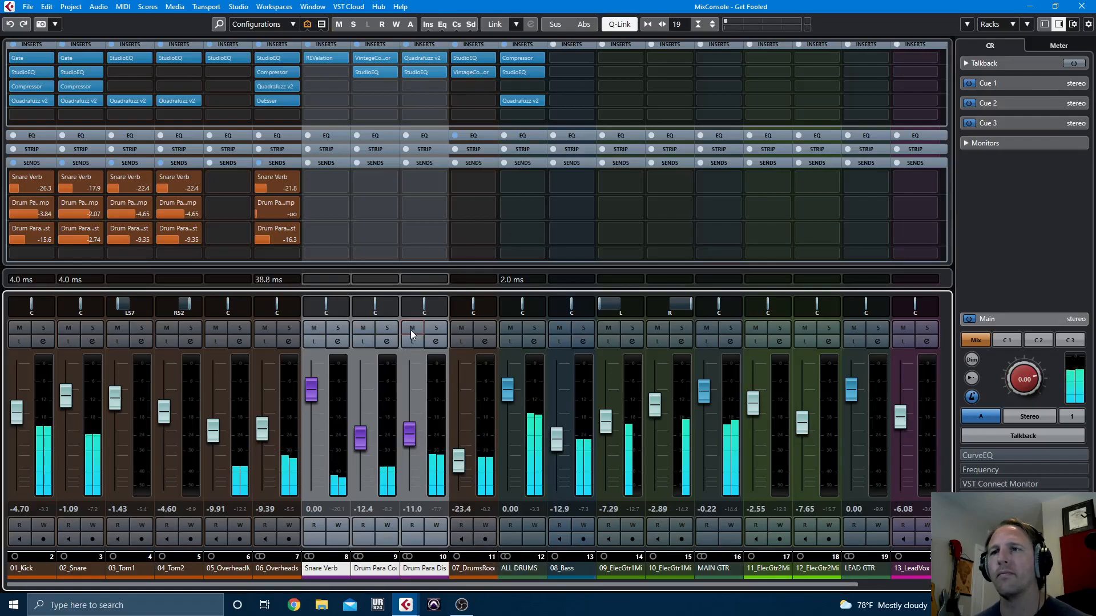
click(411, 328)
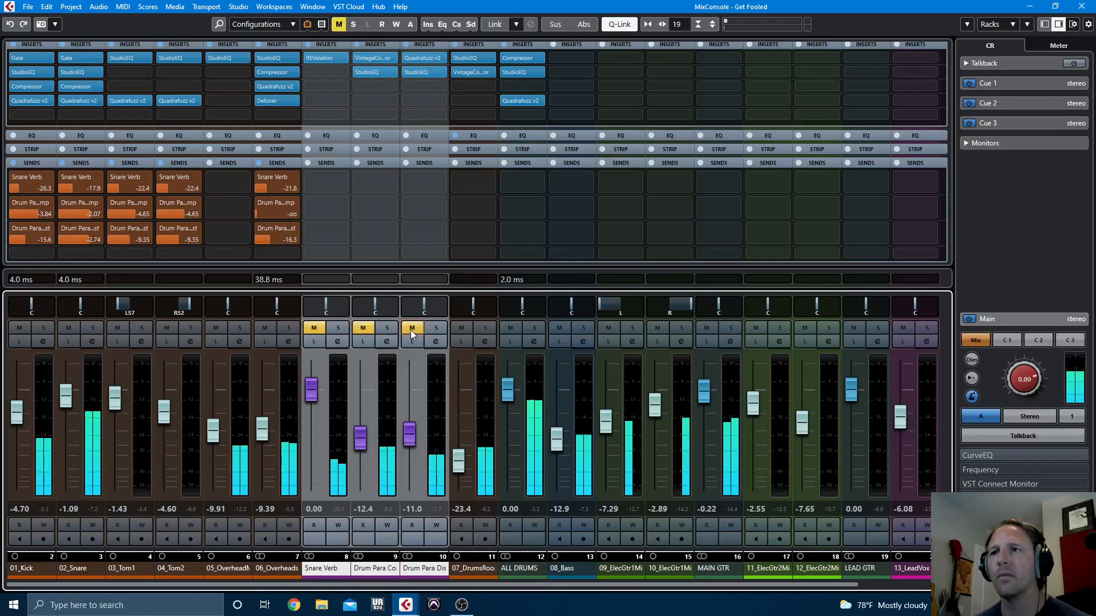
Select the drum channels from 01_Kick to 07_DrumsRoomMono without the three FX channels, and briefly bypass the ALL DRUMS inserts
click(517, 569)
click(479, 569)
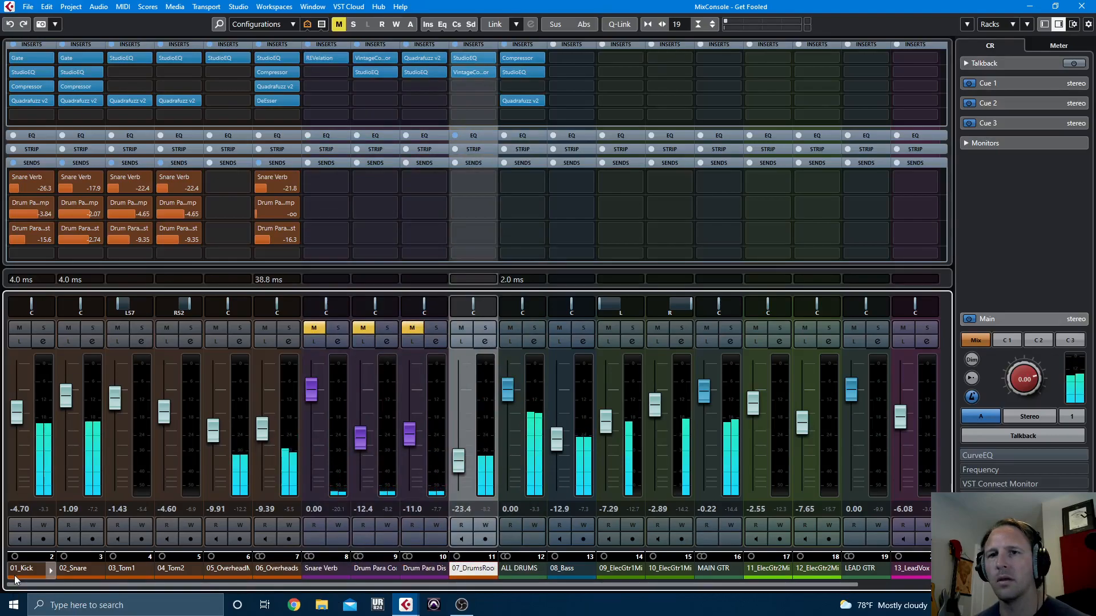
shift+click(31, 570)
ctrl+click(320, 569)
ctrl+click(374, 569)
ctrl+click(424, 569)
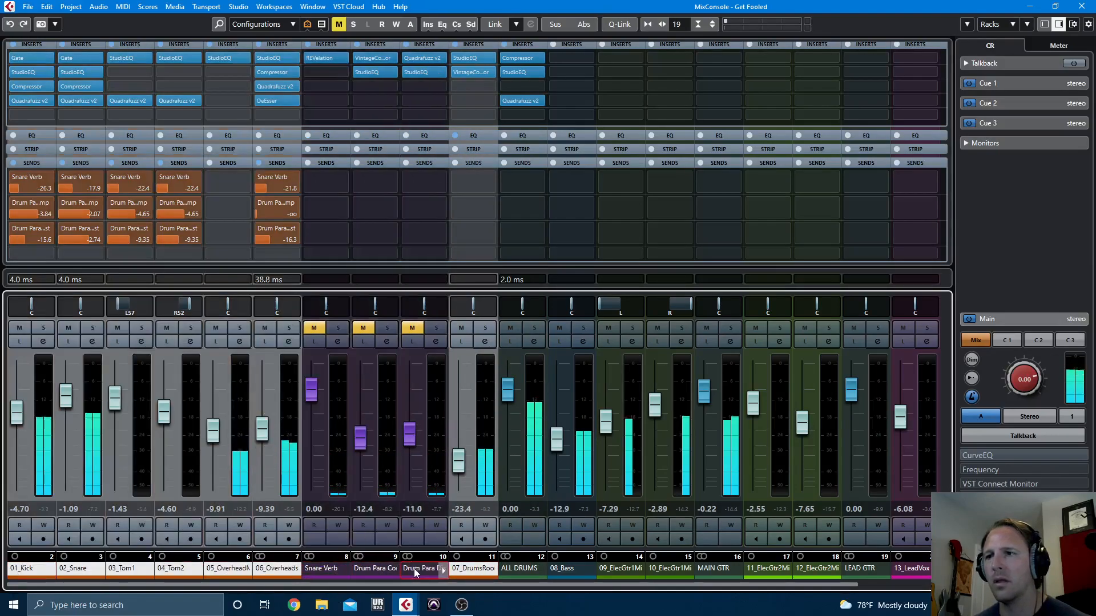
alt+shift+click(504, 45)
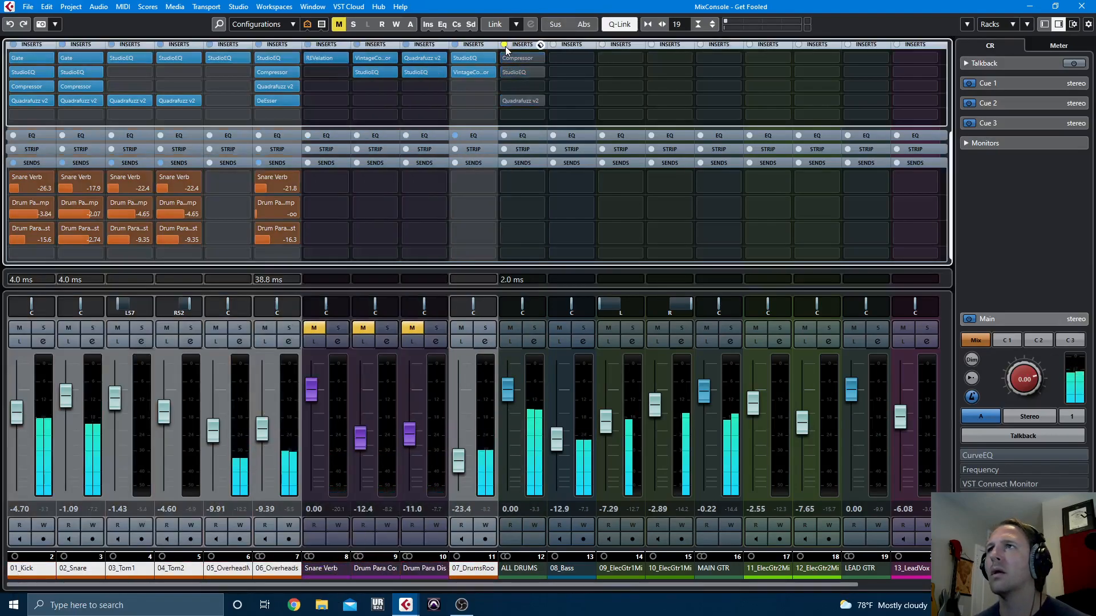
alt+shift+click(504, 44)
Add ALL DRUMS to the selection, raise its fader to 1.51 dB and compare the drums with all their inserts bypassed and active
ctrl+click(516, 569)
scroll(535, 453, up, 2)
alt+shift+click(505, 45)
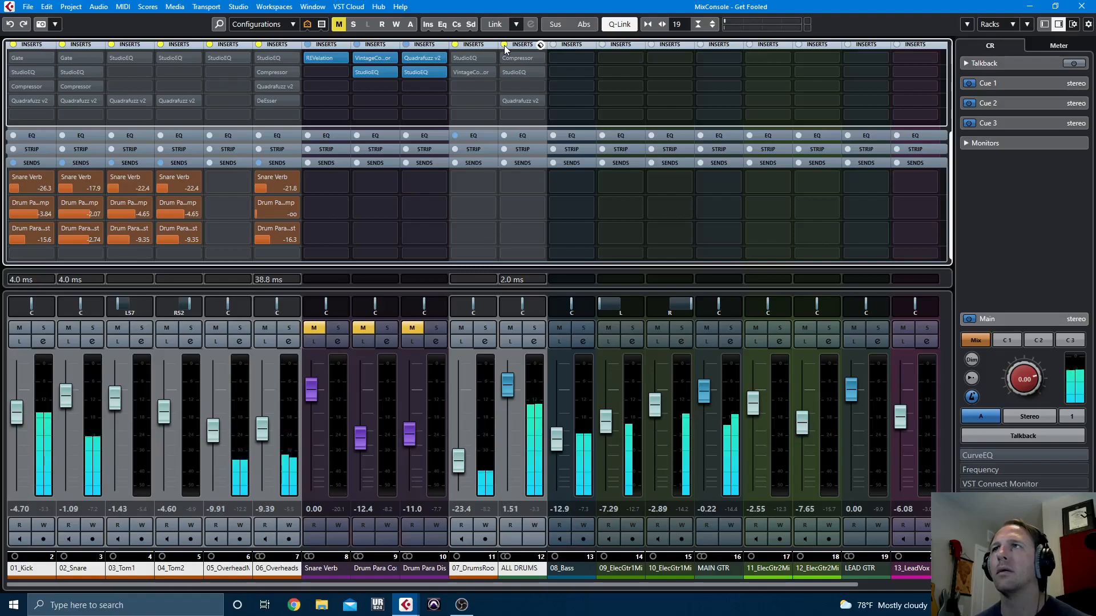
alt+shift+click(505, 45)
Unmute the Snare Verb, Drum Para Comp and Drum Para Dist channels
click(313, 327)
click(363, 327)
click(412, 328)
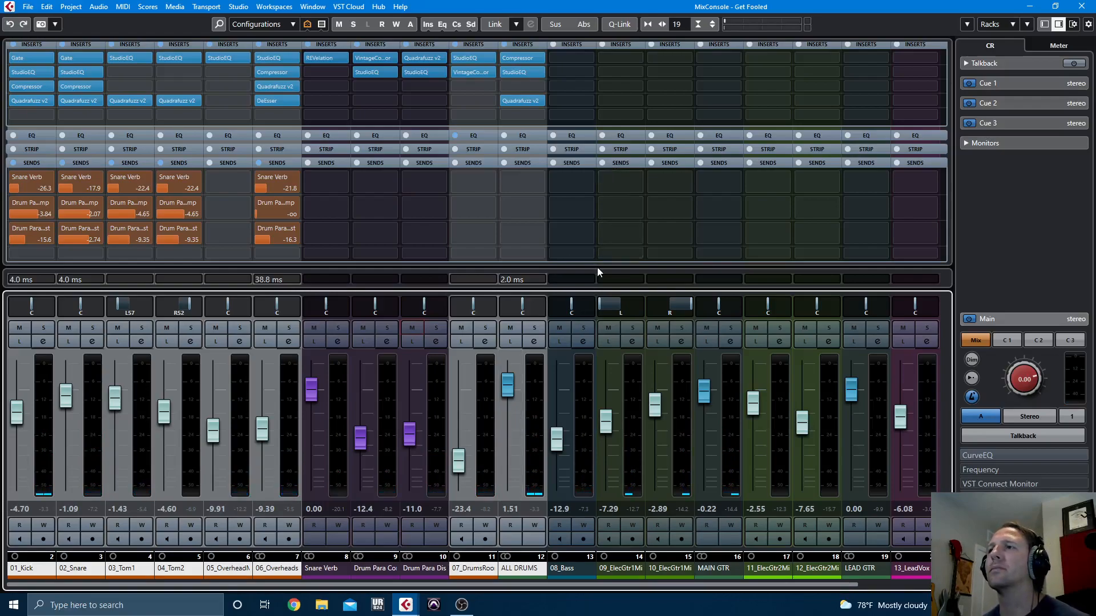
Solo 08_Bass and look over the tracks in the project window before returning to the mixer
click(584, 326)
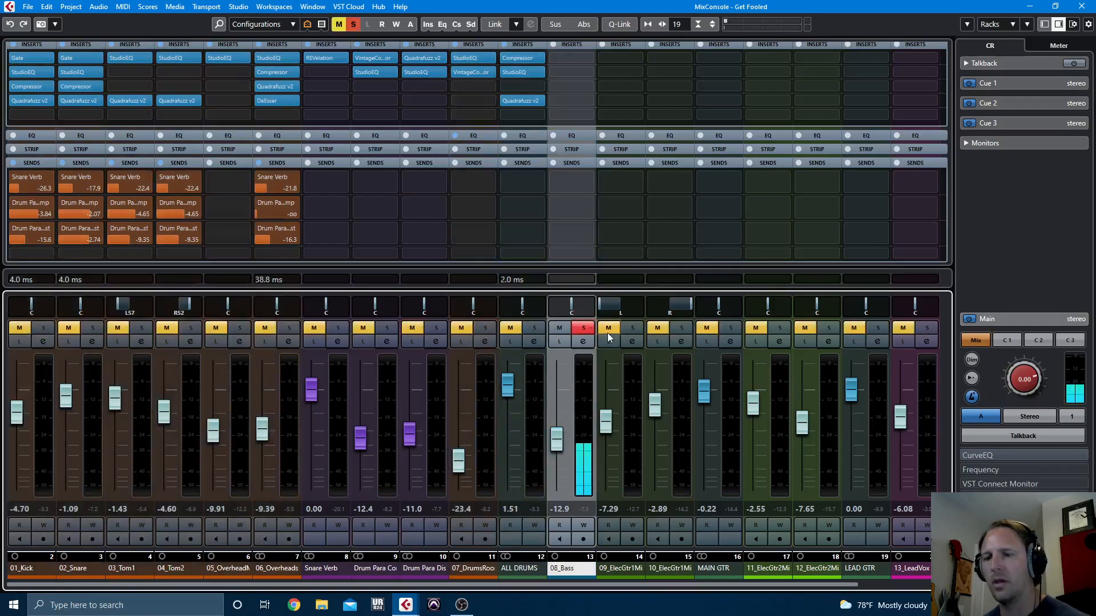
key(F3)
scroll(833, 297, down, 3)
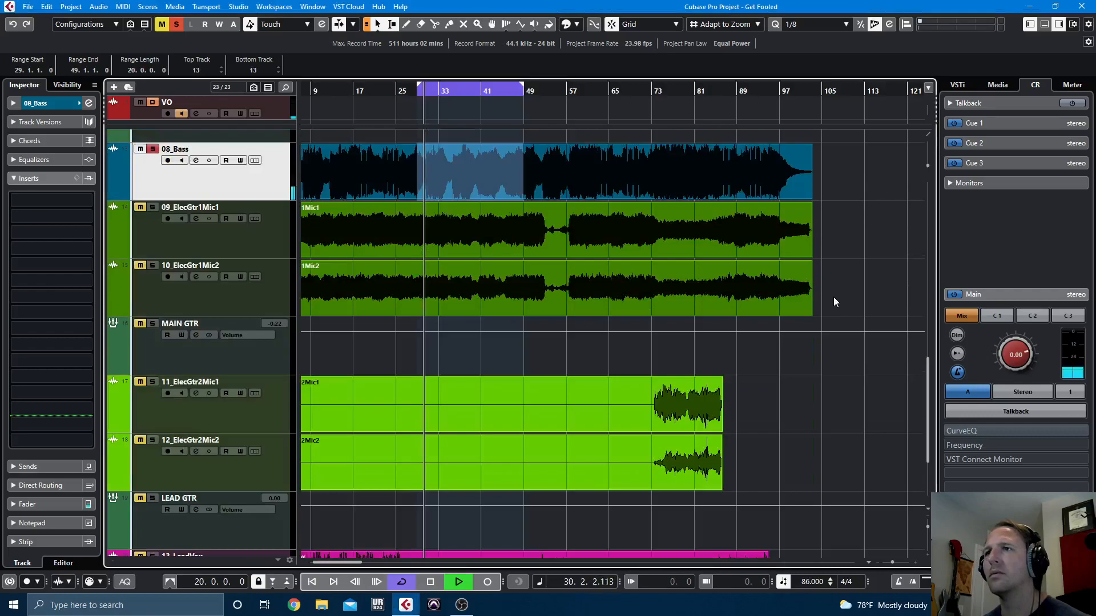
scroll(833, 296, up, 7)
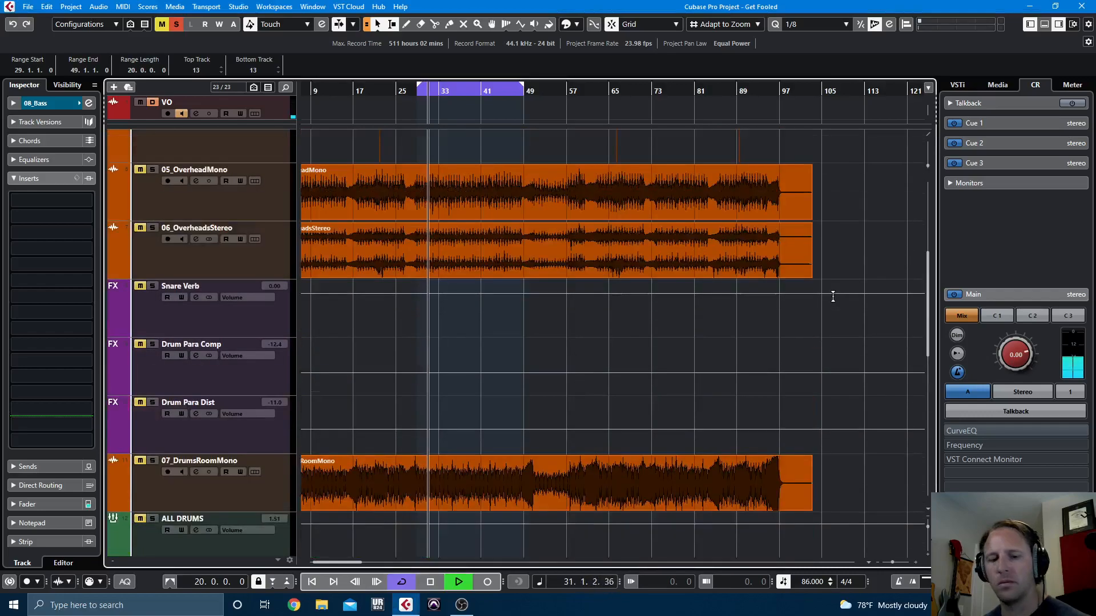
key(F3)
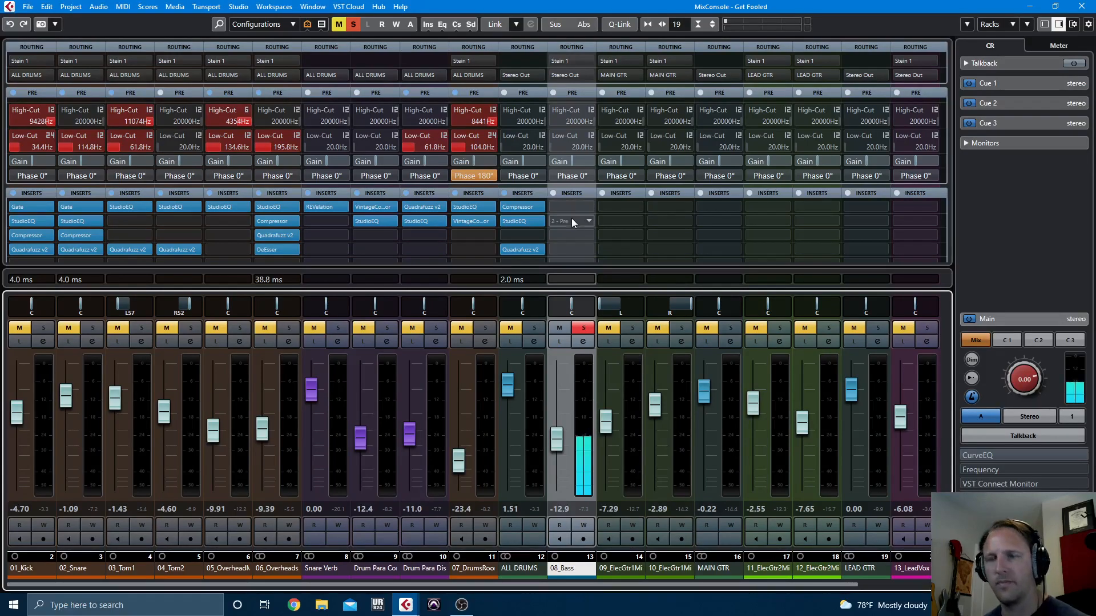
Enable the pre-section filters on 08_Bass with the high-cut at 5791 Hz and the low-cut at 42.5 Hz
click(570, 221)
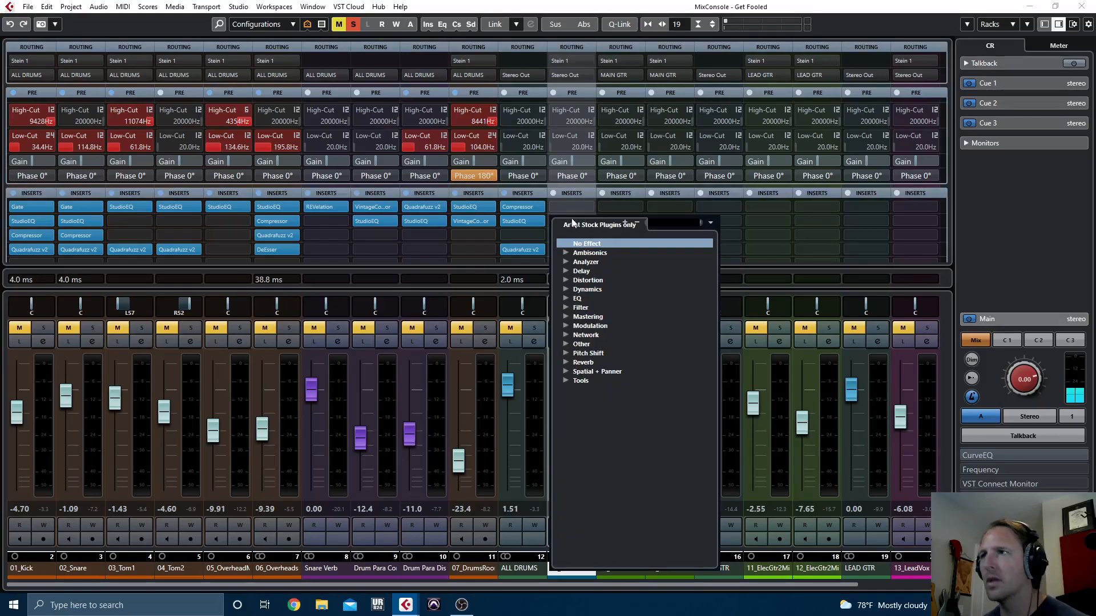
click(598, 5)
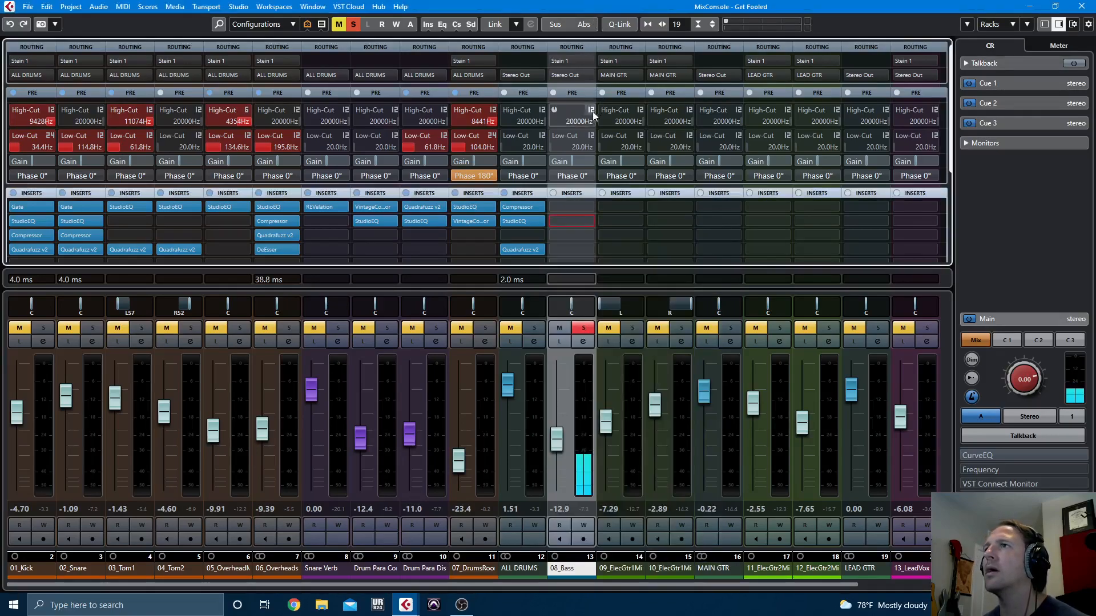
click(554, 110)
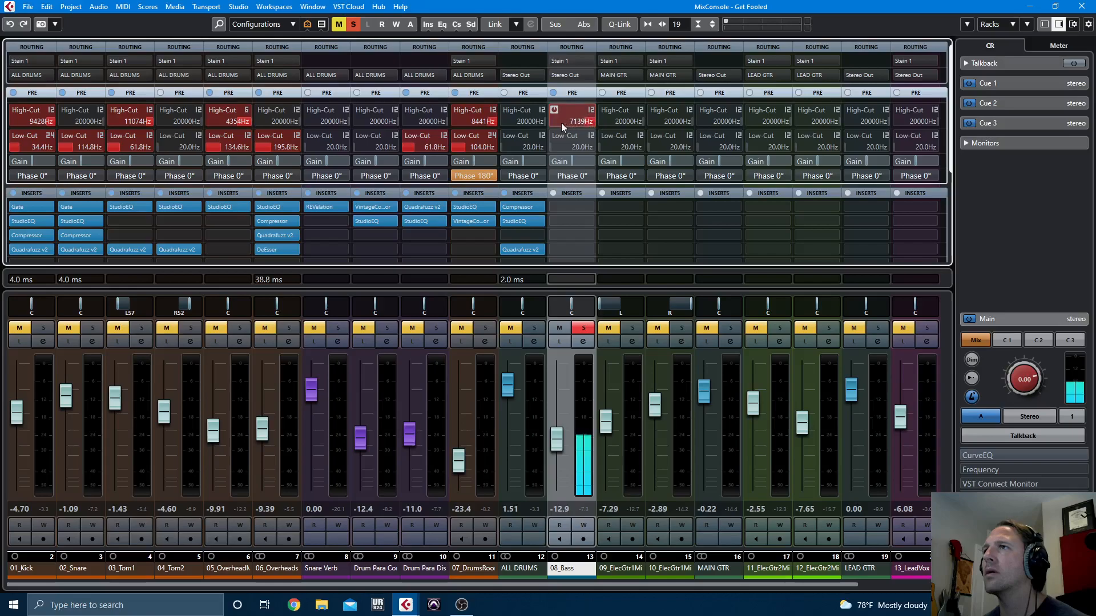
click(559, 142)
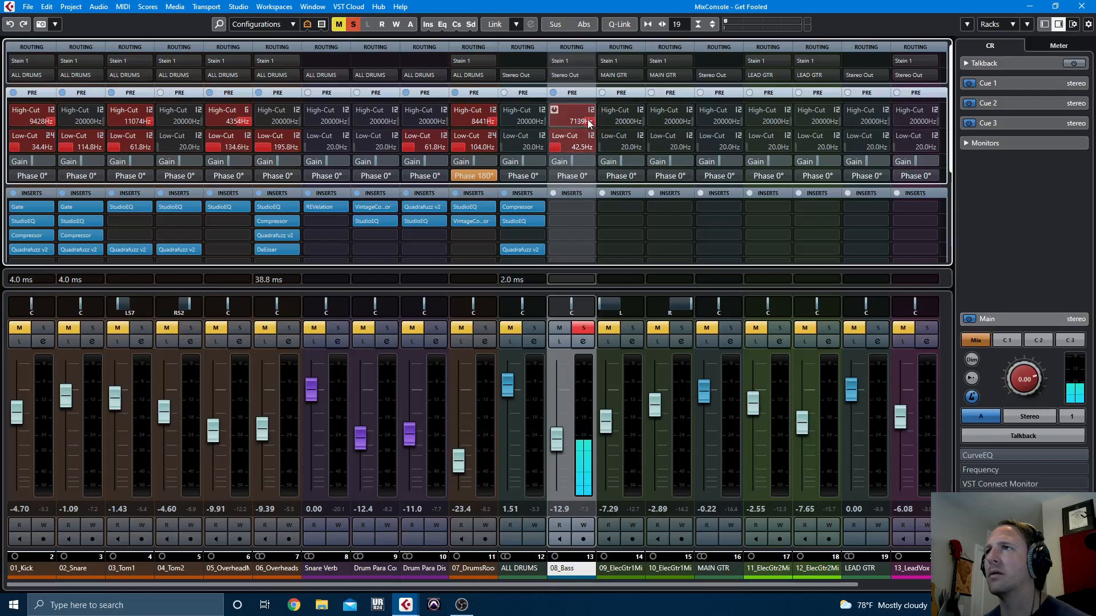
scroll(582, 119, down, 3)
Load StudioEQ into the first insert slot of 08_Bass
click(567, 206)
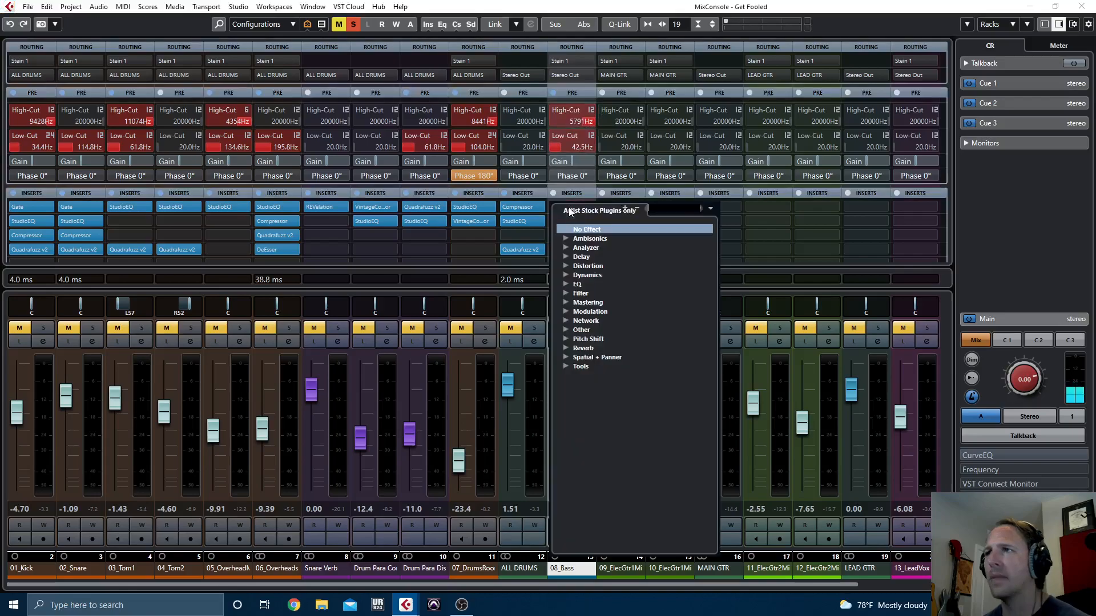
text(com)
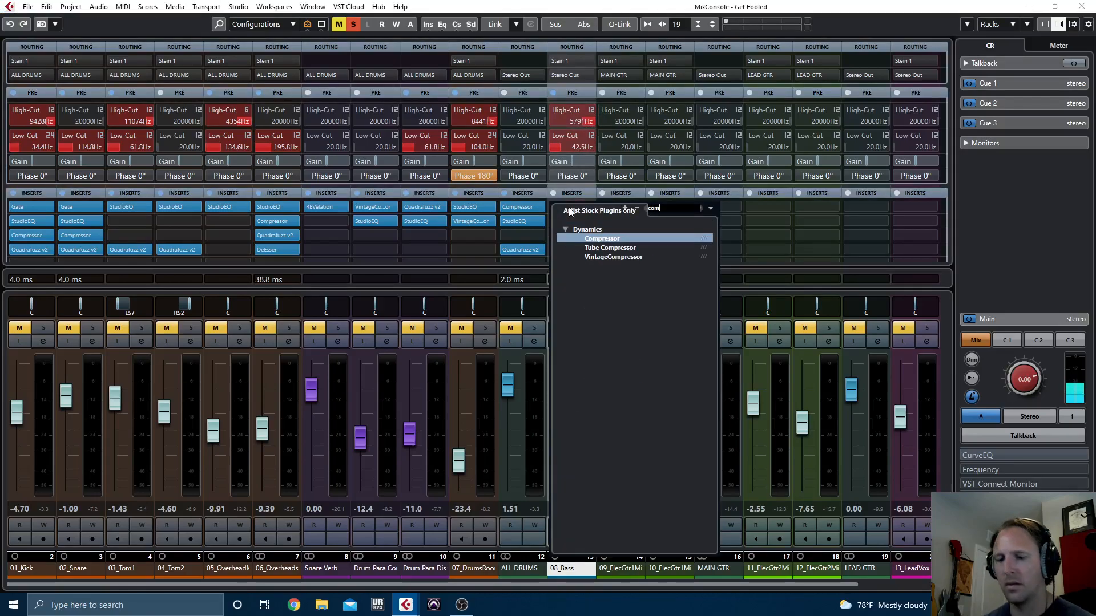
key(BackSpace)
key(BackSpace)
key(BackSpace)
text(stud)
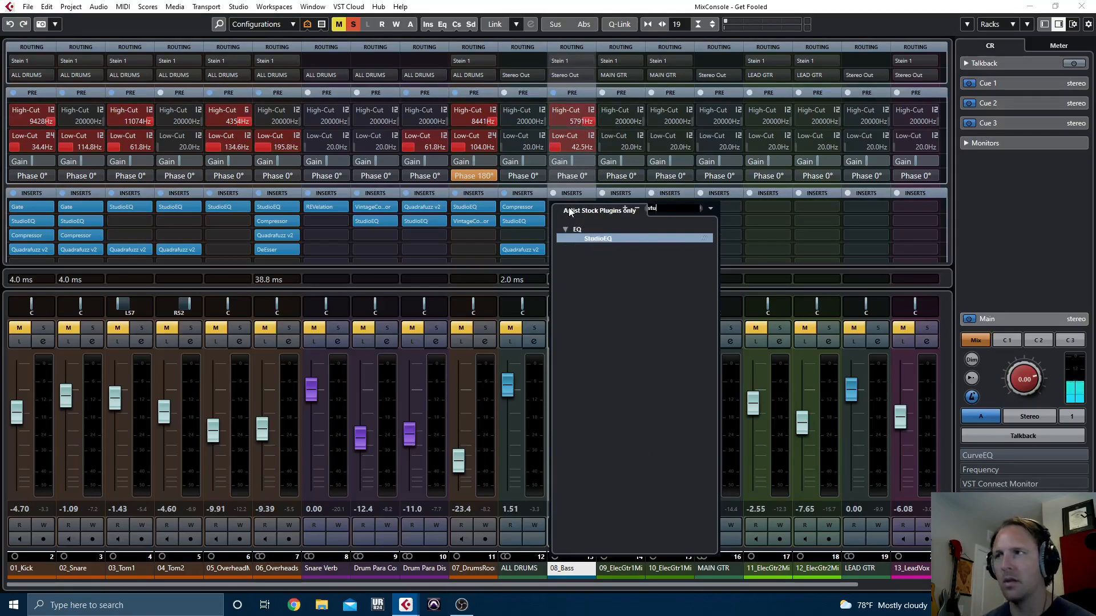
key(Return)
Boost band 2 by 3.8 dB at 907 Hz and band 3 by 7.0 dB at 6.62 kHz, make band 1 a -2.4 dB peak at 240 Hz
mouse_move(531, 273)
mouse_down()
mouse_move(527, 251)
mouse_move(524, 268)
mouse_up()
drag(601, 274, 615, 261)
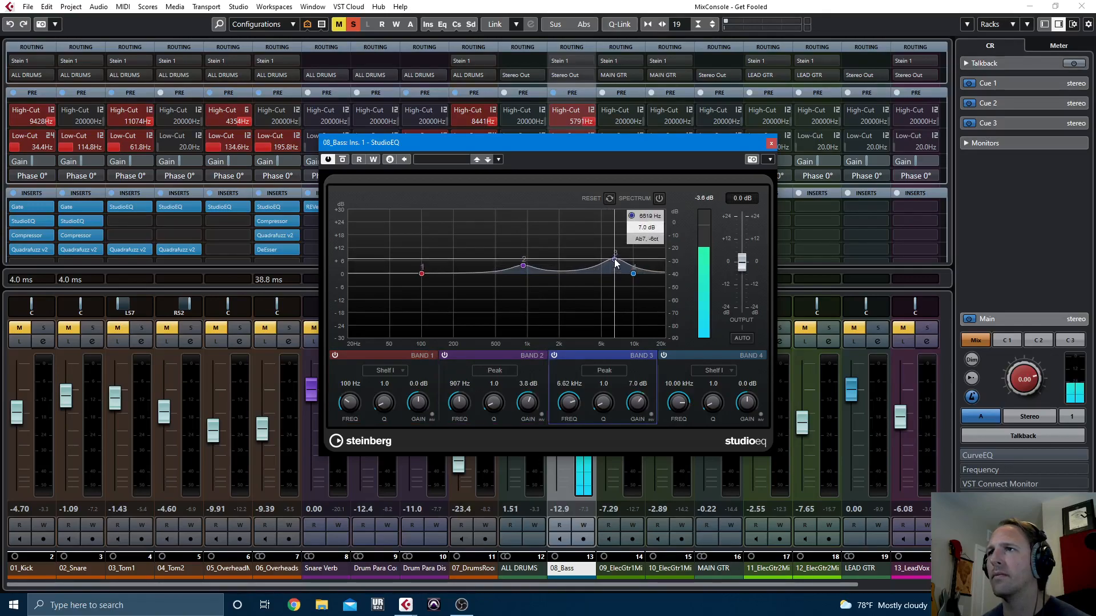
drag(422, 277, 461, 278)
click(385, 370)
click(391, 434)
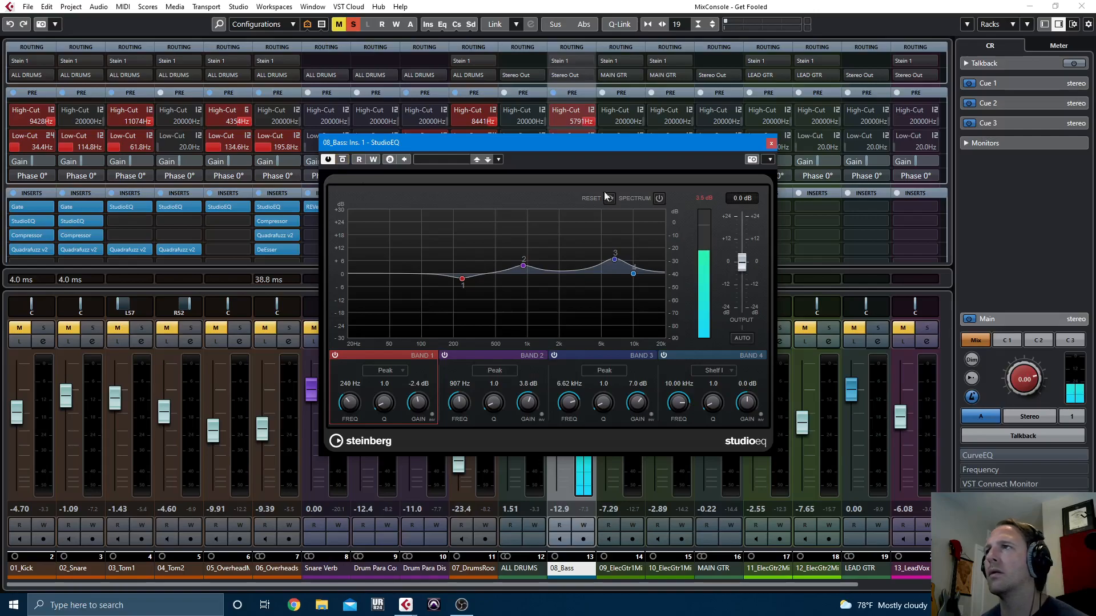
click(771, 143)
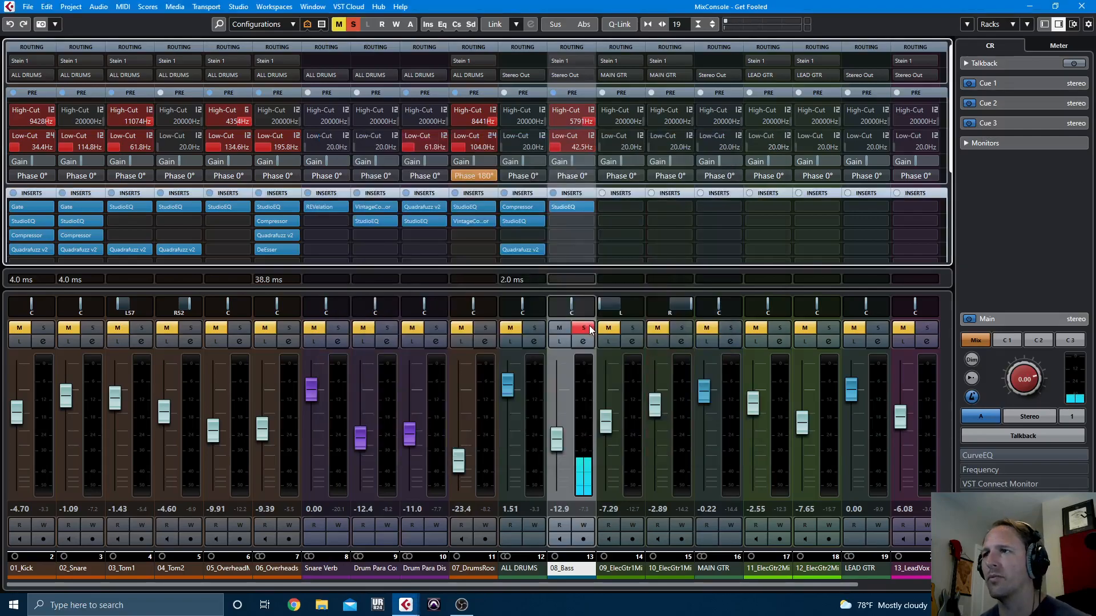
Load Compressor into the second insert slot of 08_Bass with ratio 3.75:1, attack 8.5 ms, release 124 ms and analysis 51 %
click(574, 220)
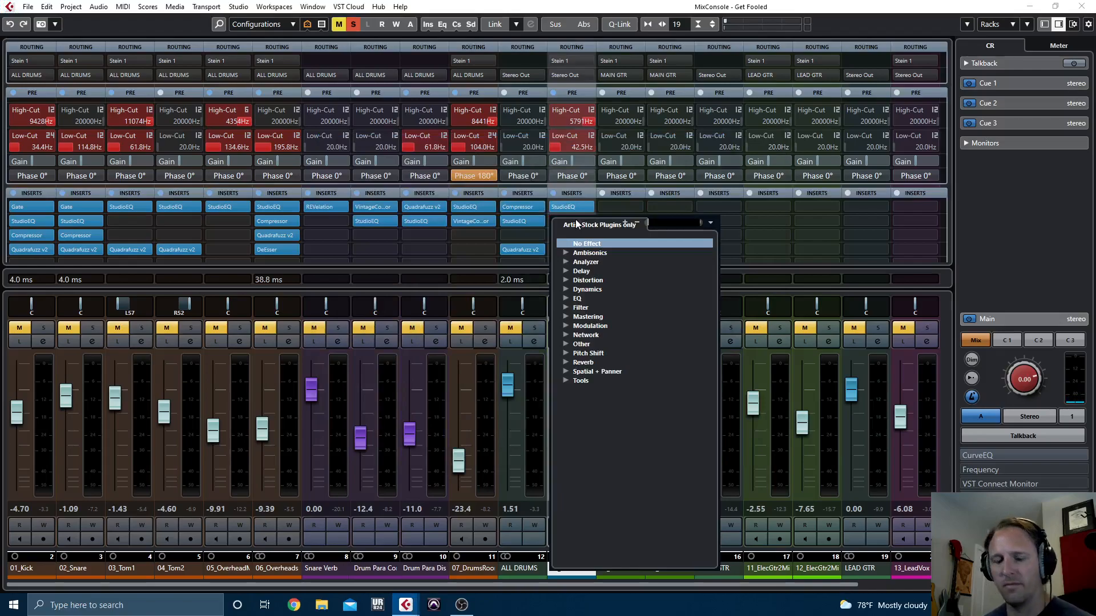
text(com)
key(Return)
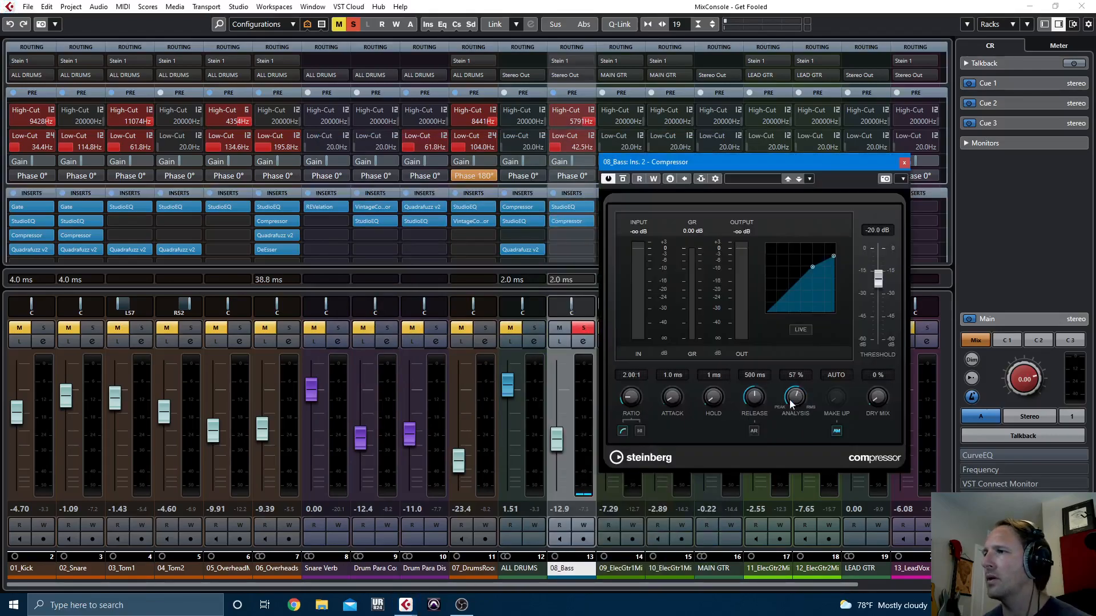
drag(715, 413, 672, 391)
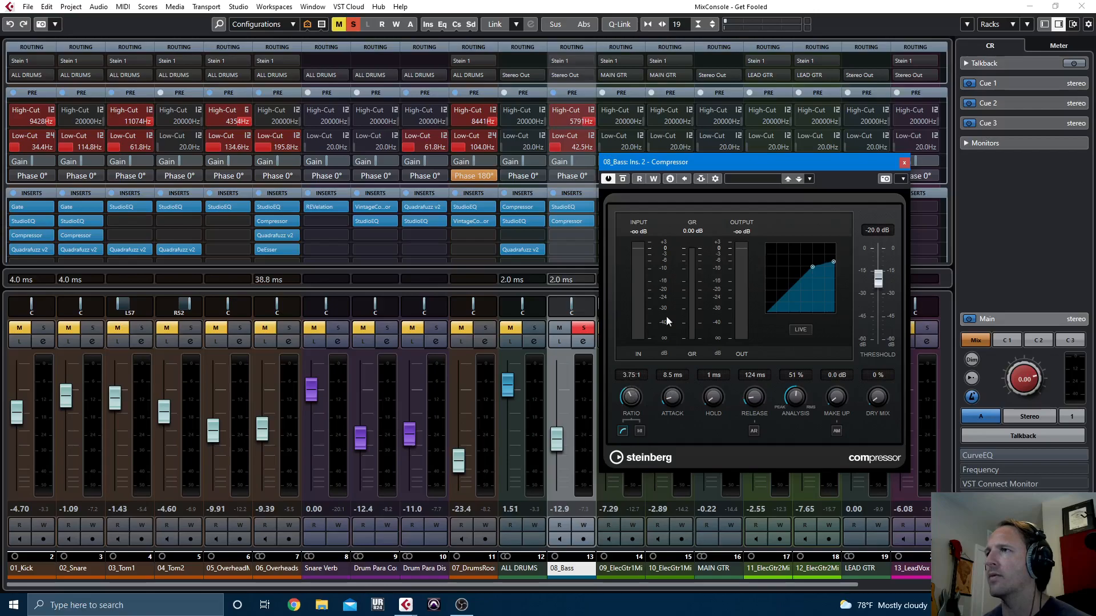
drag(716, 166, 613, 170)
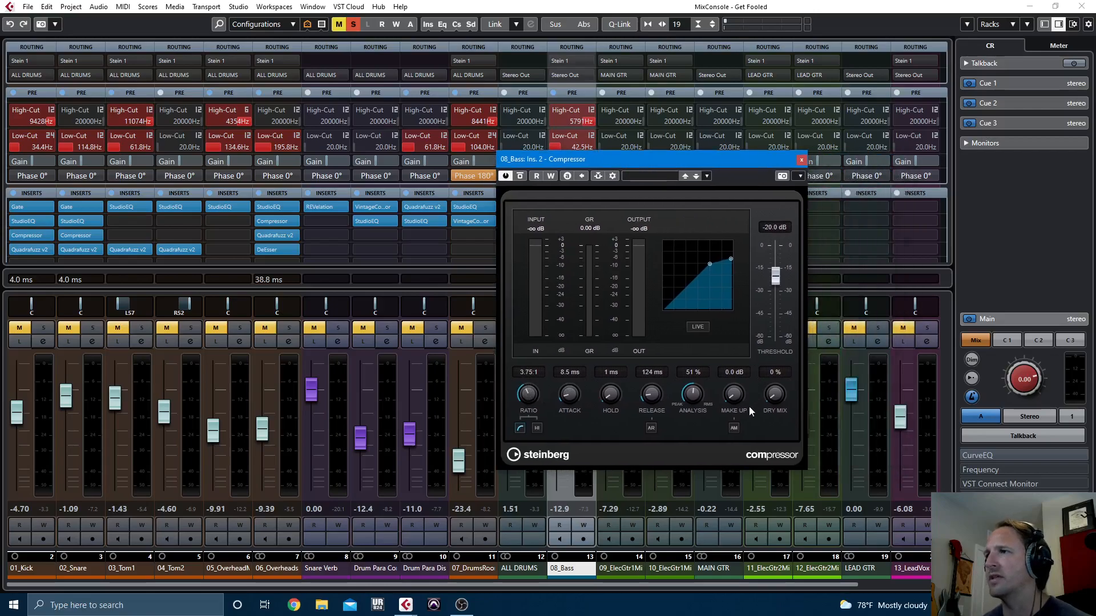
During playback, set the bass compressor's threshold to -16.9 dB and its make-up gain to 2.6 dB, and close the plugin
key(space)
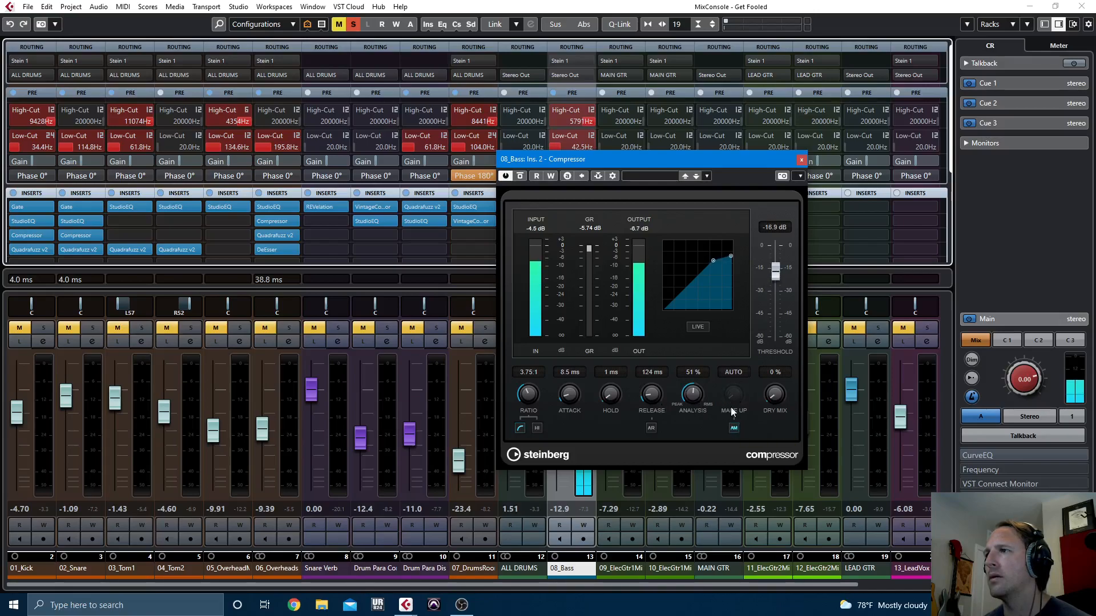
scroll(733, 394, up, 4)
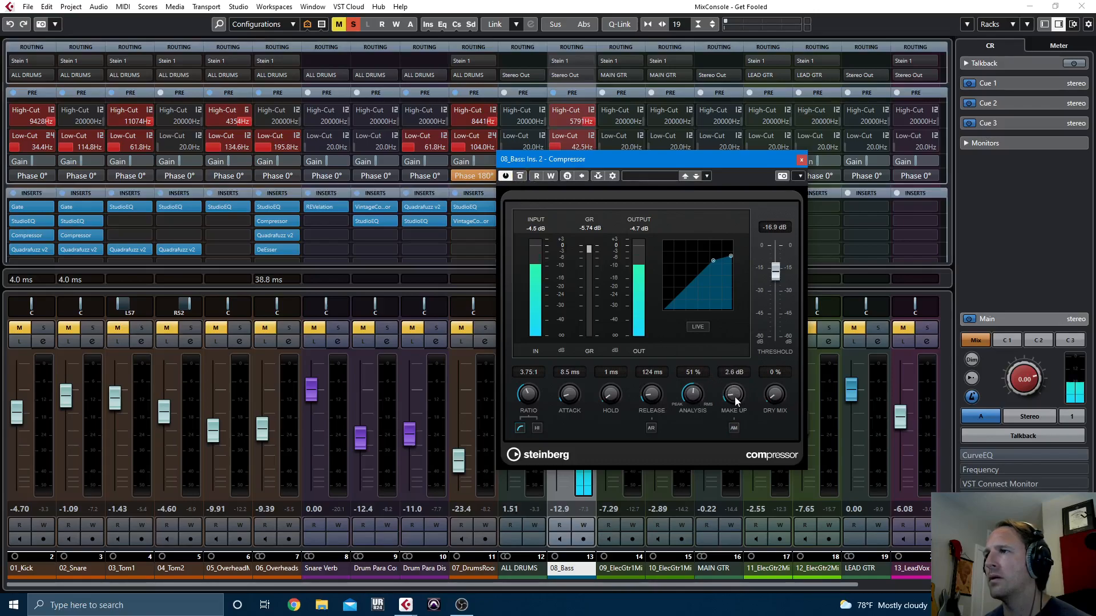
click(800, 160)
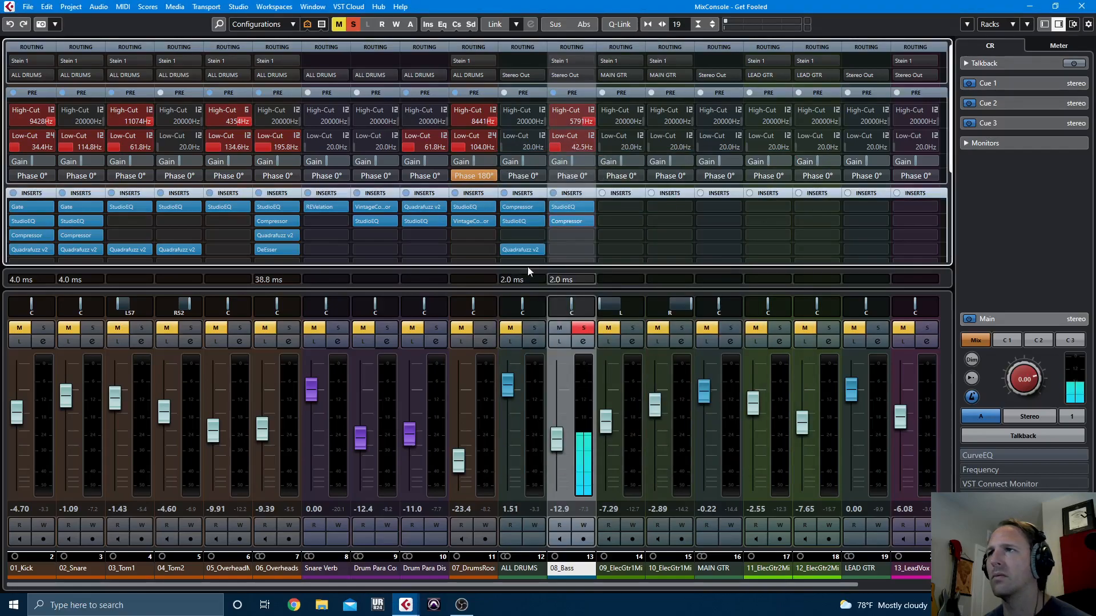
Load a second Compressor into insert slot 3 of 08_Bass with high ratio, release 64 ms, analysis 0 %, make-up 0.0 dB and threshold -13.5 dB
click(572, 235)
text(comp)
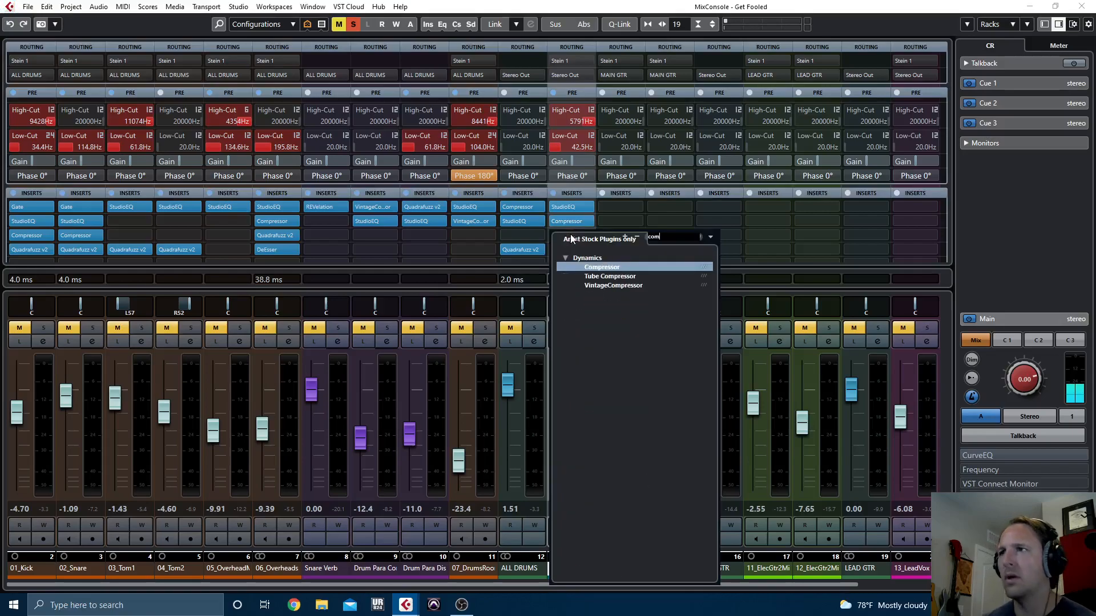
key(Return)
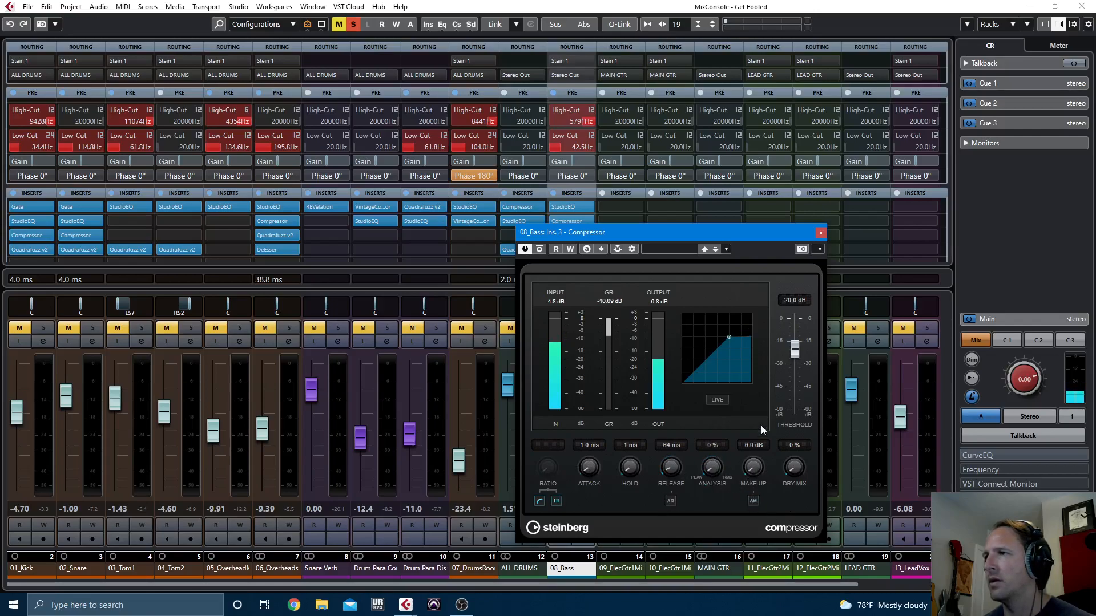
drag(796, 336, 795, 335)
Show the 08_Bass track in the project window and move the Compressor window clear of its waveform
key(F3)
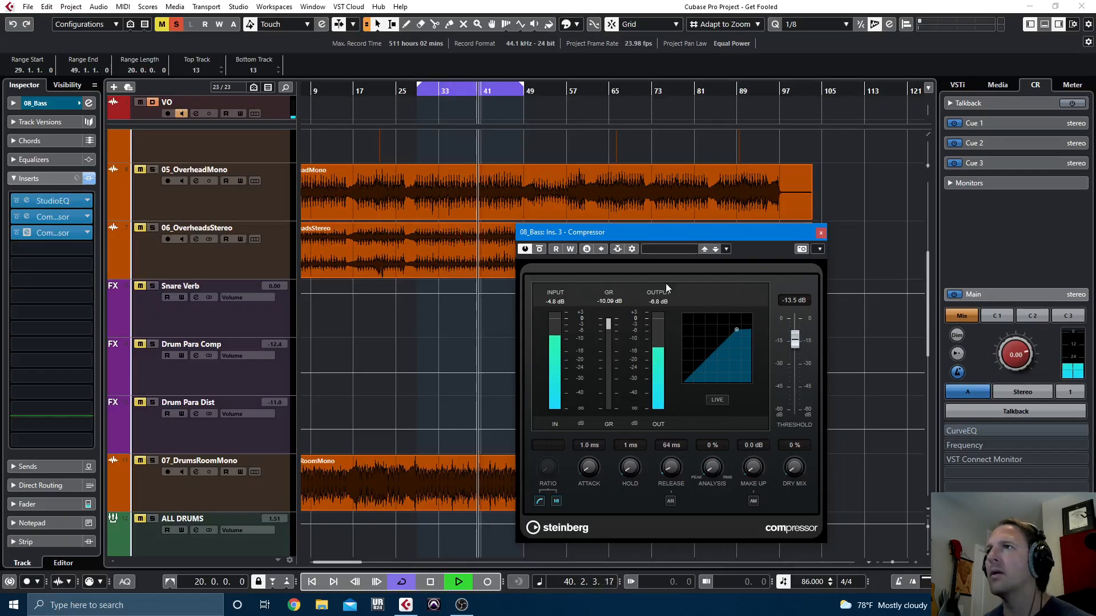
scroll(483, 384, down, 5)
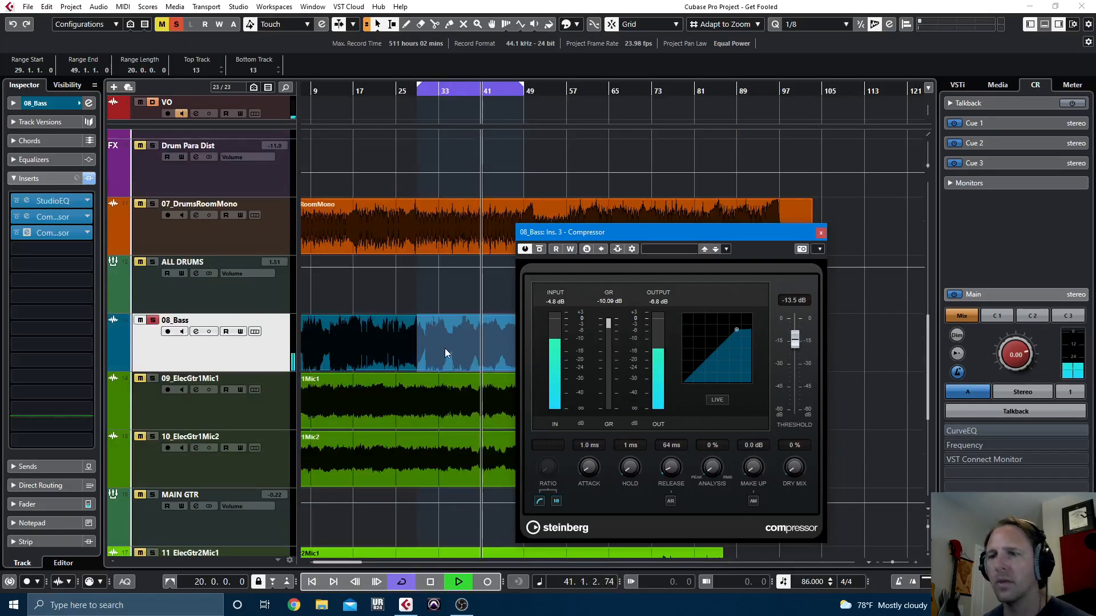
drag(627, 233, 792, 228)
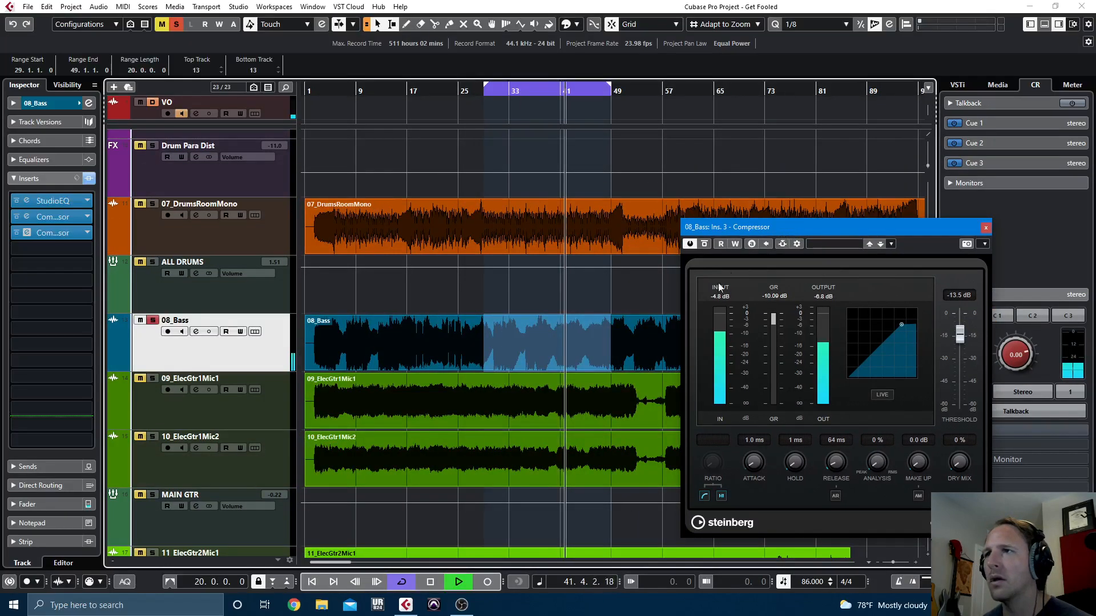
Inspect the bass waveform from the loop start at bar 29 and raise the insert 3 compressor's threshold to -8.2 dB
key(h)
key(h)
key(h)
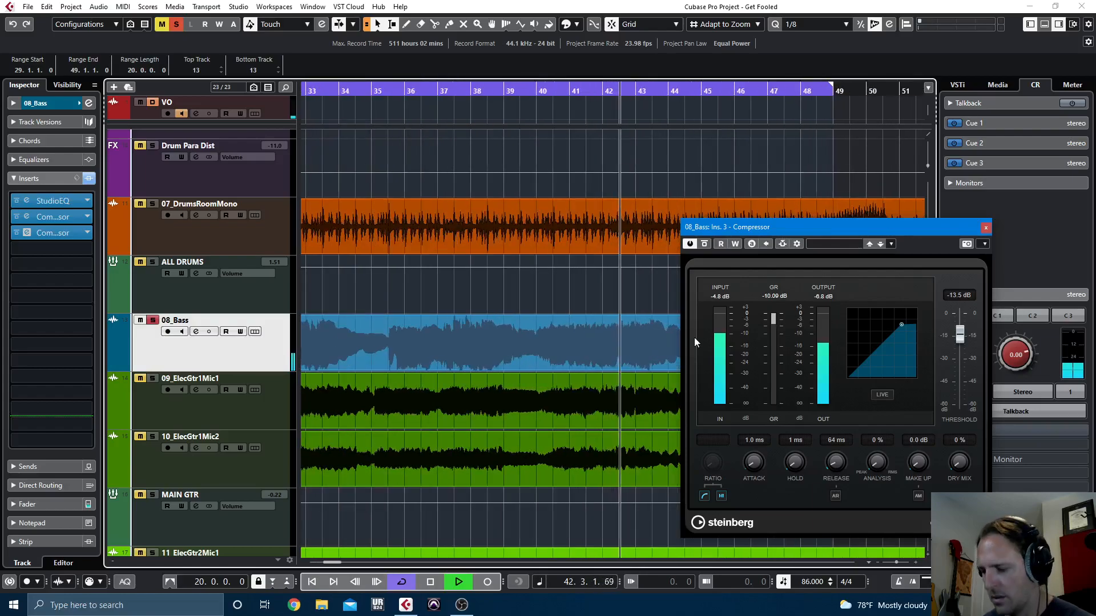
key(KP_1)
key(h)
key(h)
drag(769, 232, 211, 157)
drag(402, 266, 400, 258)
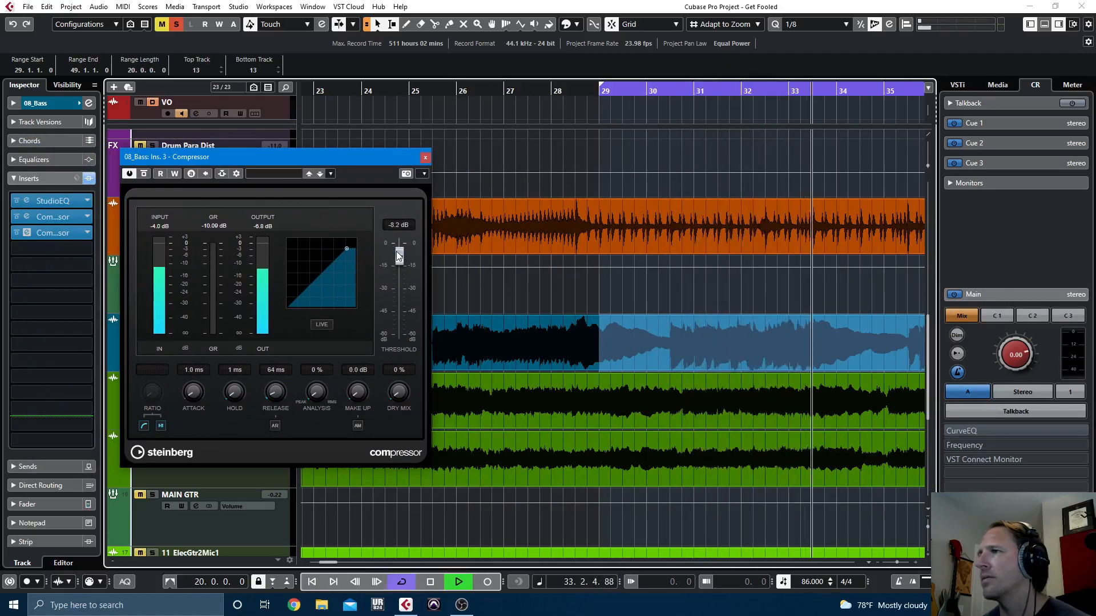
While playing around bar 35, set the insert 3 compressor's threshold to -10.1 dB and make-up gain to 1.6 dB, and close the plugin
key(KP_Subtract)
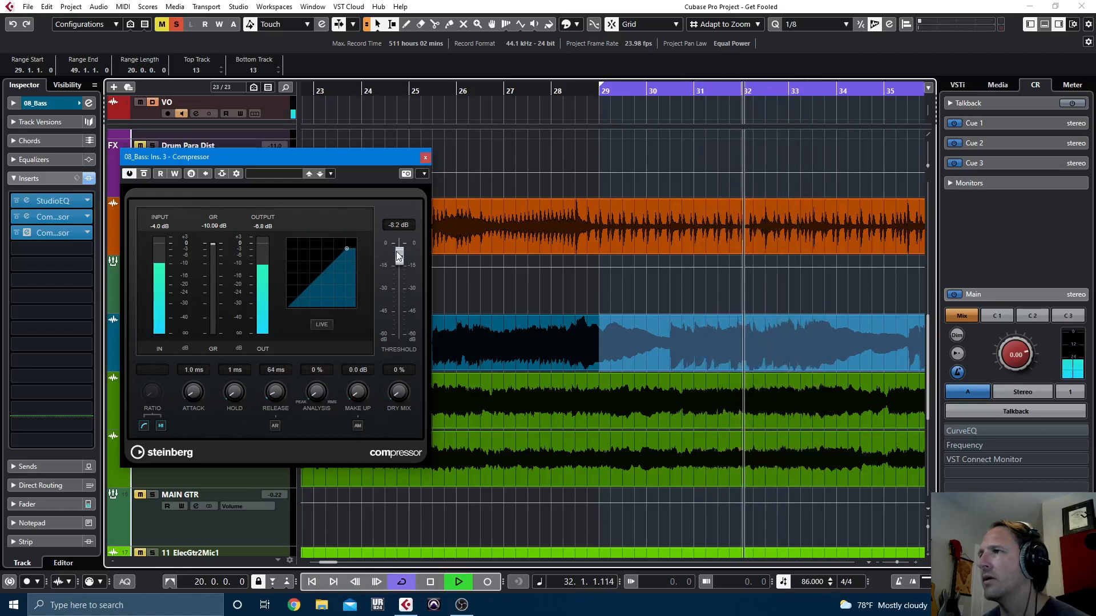
key(h)
key(h)
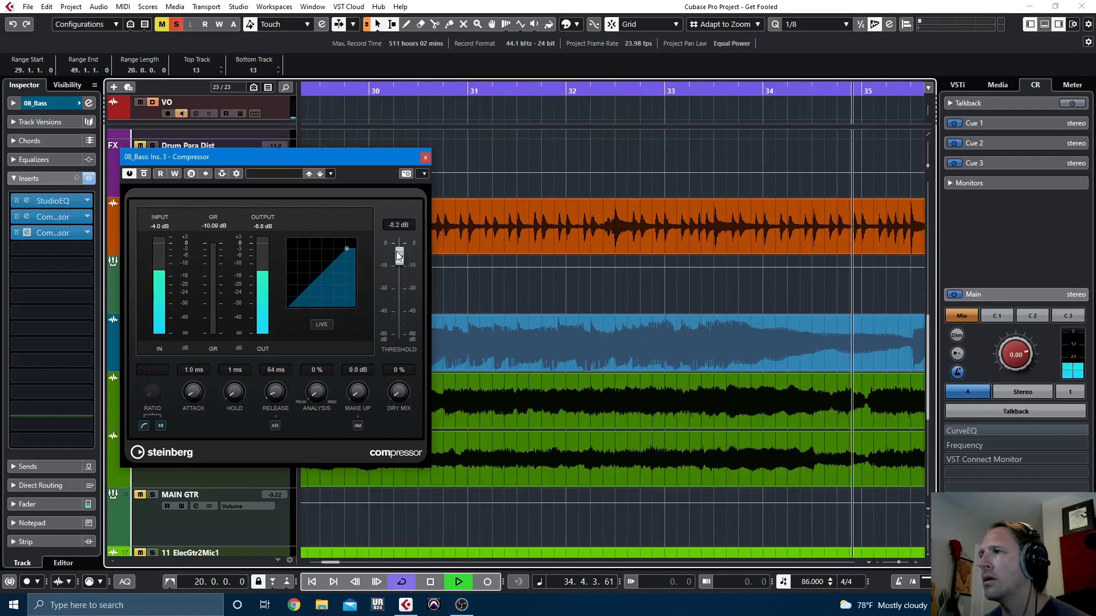
drag(305, 154, 203, 146)
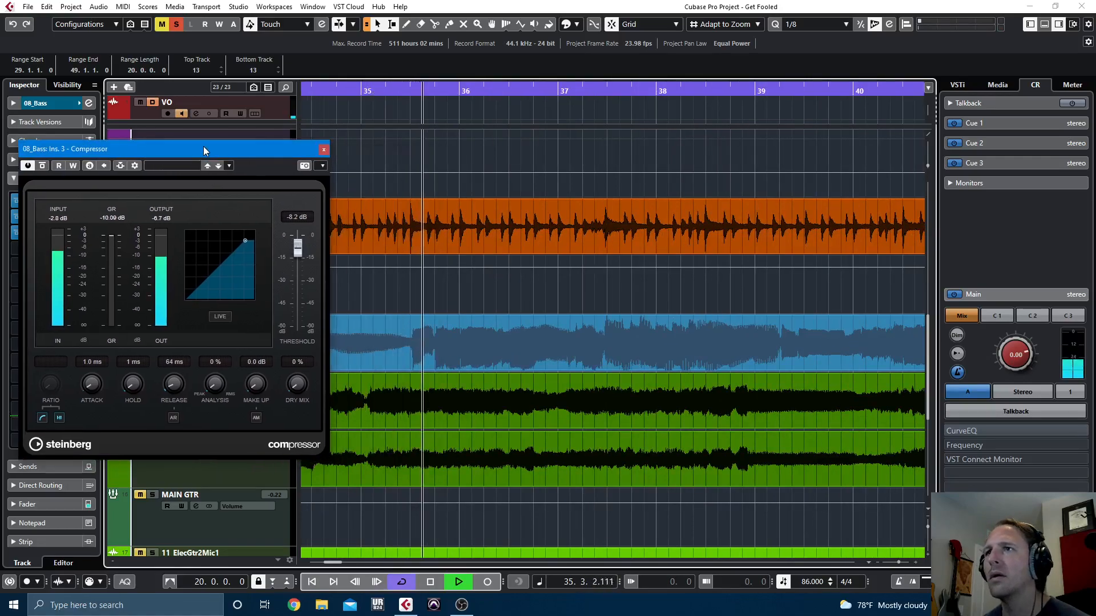
key(KP_Subtract)
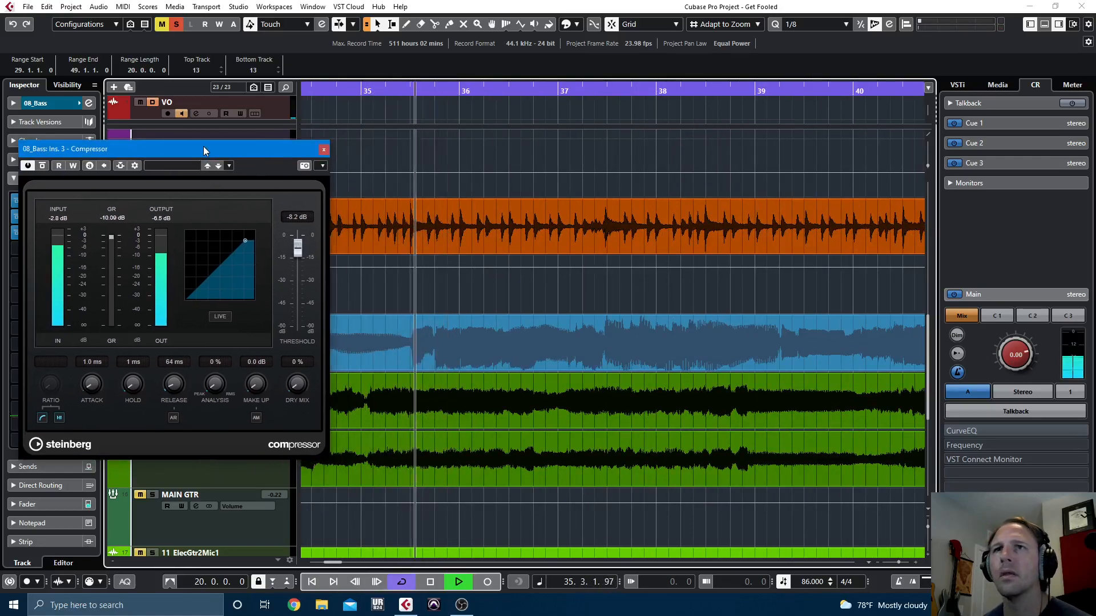
drag(298, 247, 298, 251)
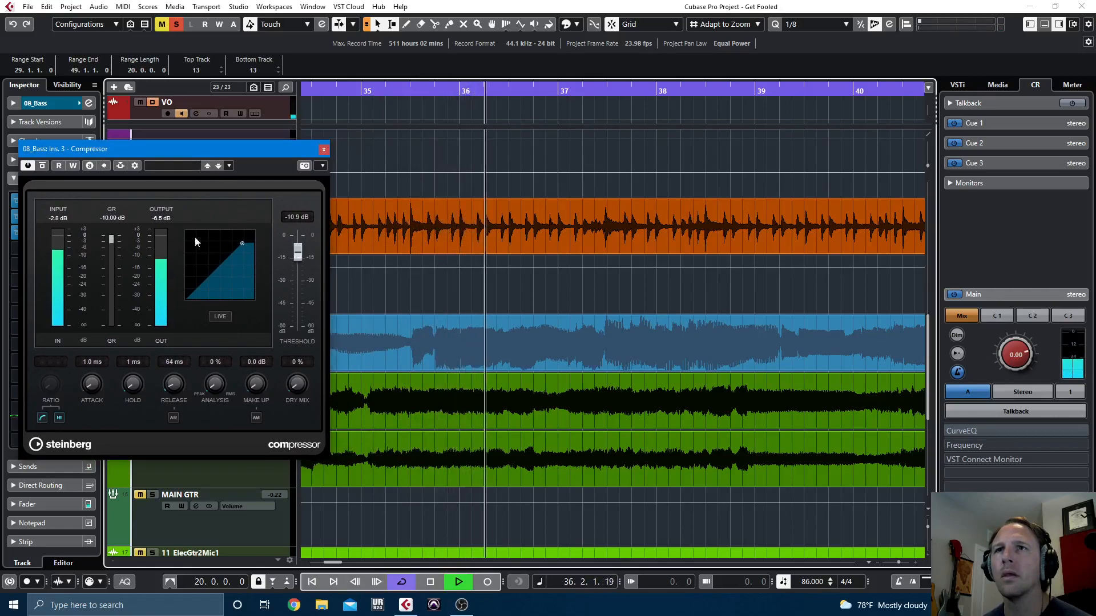
key(KP_1)
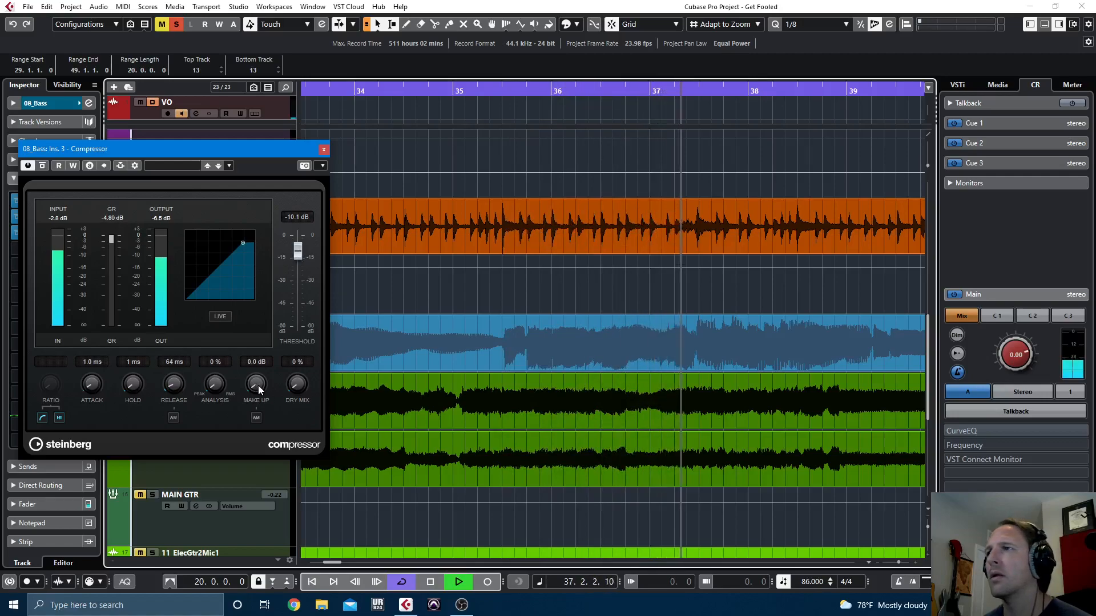
drag(258, 385, 258, 379)
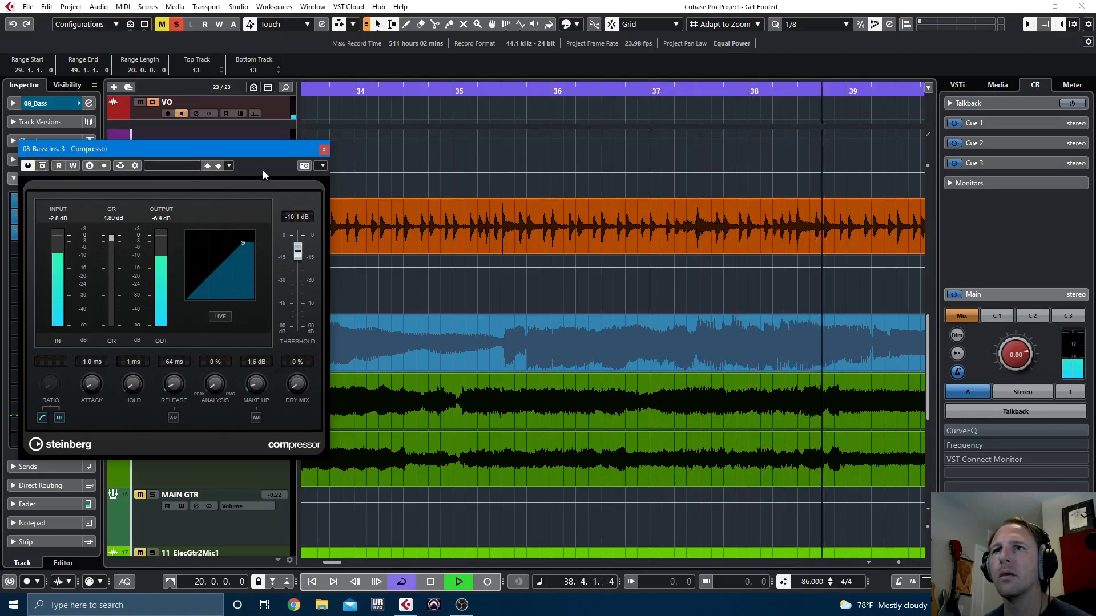
key(space)
click(324, 149)
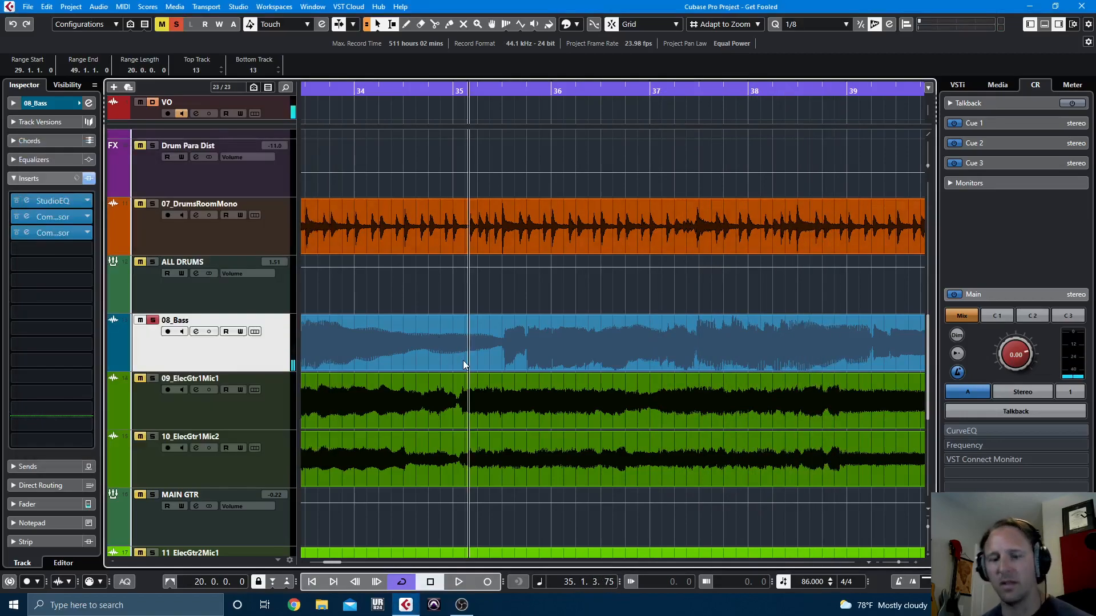
Load StudioEQ into insert slot 4 of the 08_Bass track
key(g)
key(g)
key(g)
key(g)
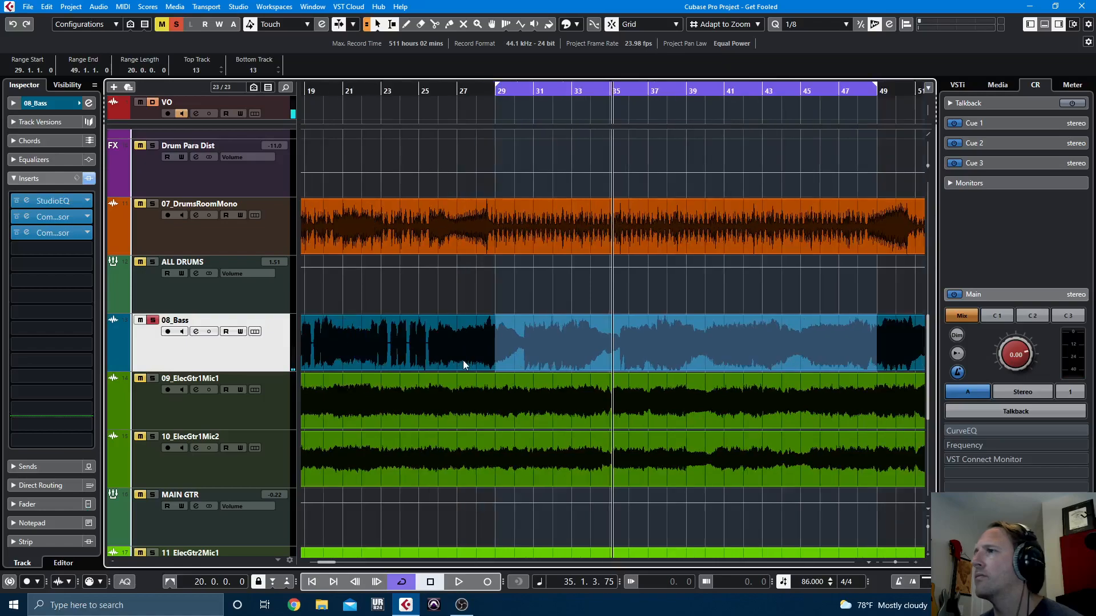
key(g)
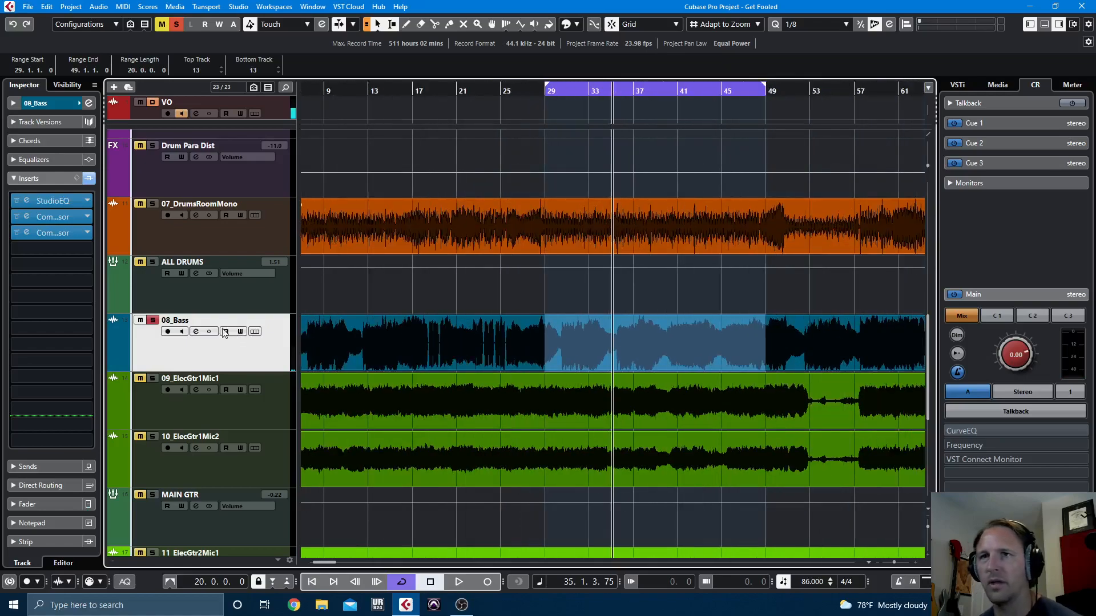
click(58, 251)
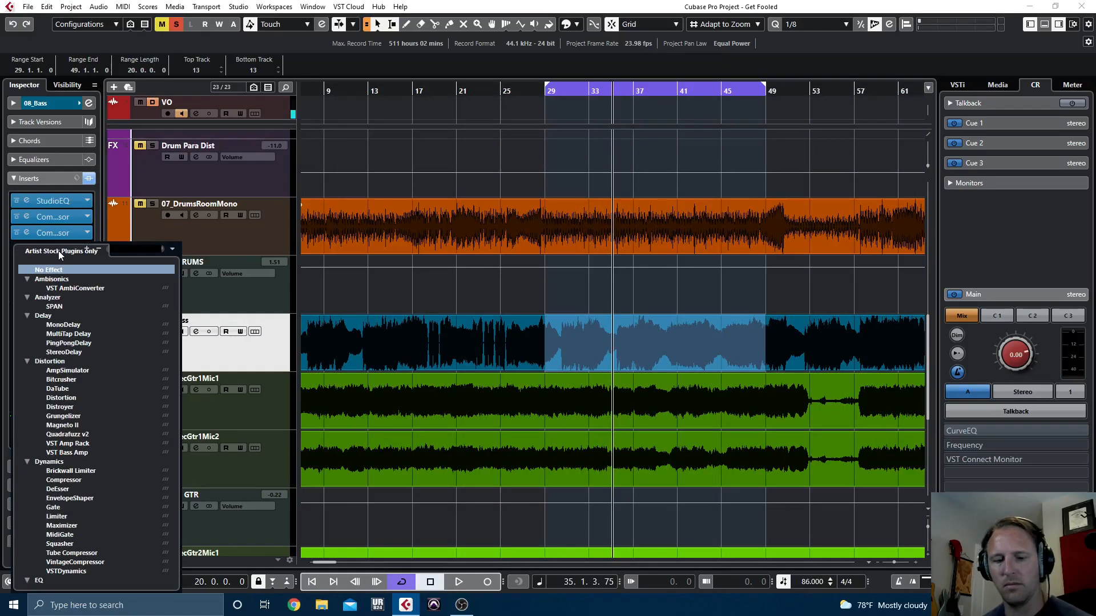
text(stud)
key(Return)
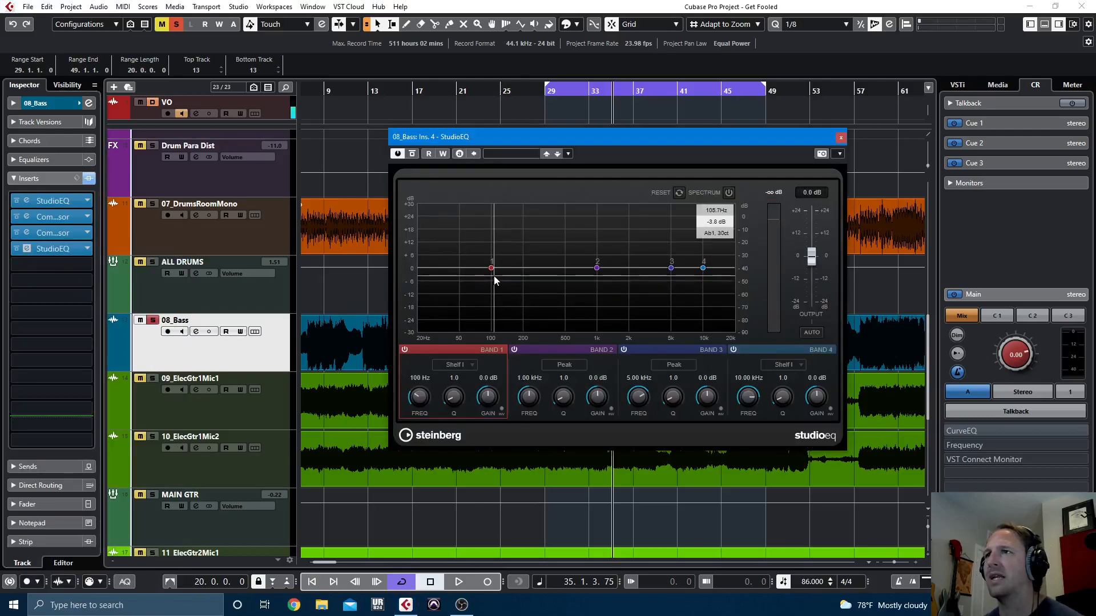
During playback, boost band 1 by 3.2 dB at 132 Hz, enable the spectrum, and cut band 2 by 5.4 dB at 2.57 kHz with Q 2.8
key(space)
drag(491, 268, 504, 261)
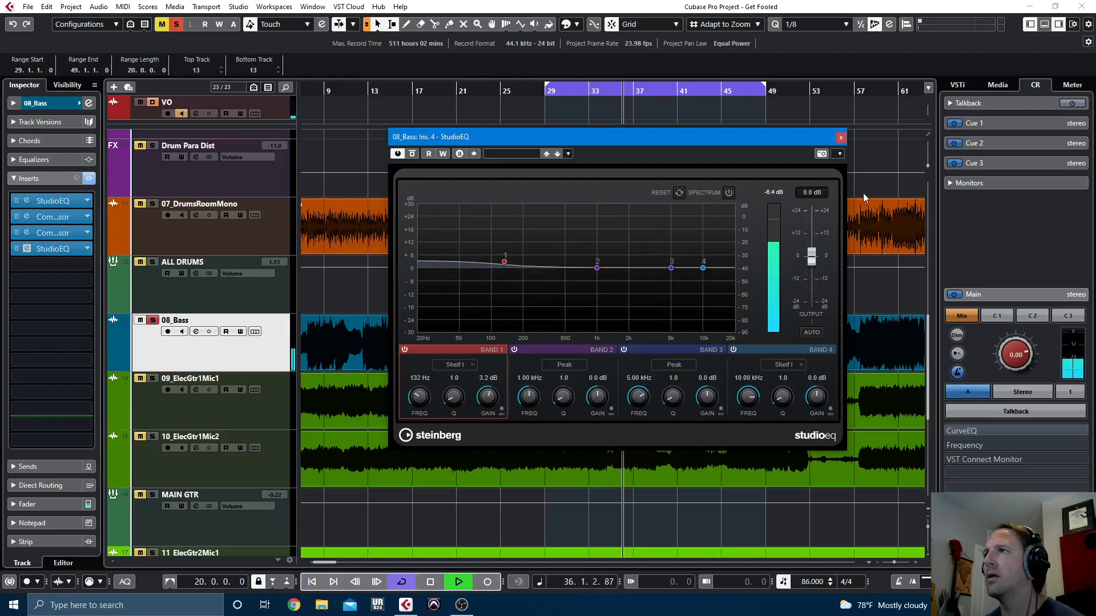
click(729, 193)
drag(597, 268, 641, 279)
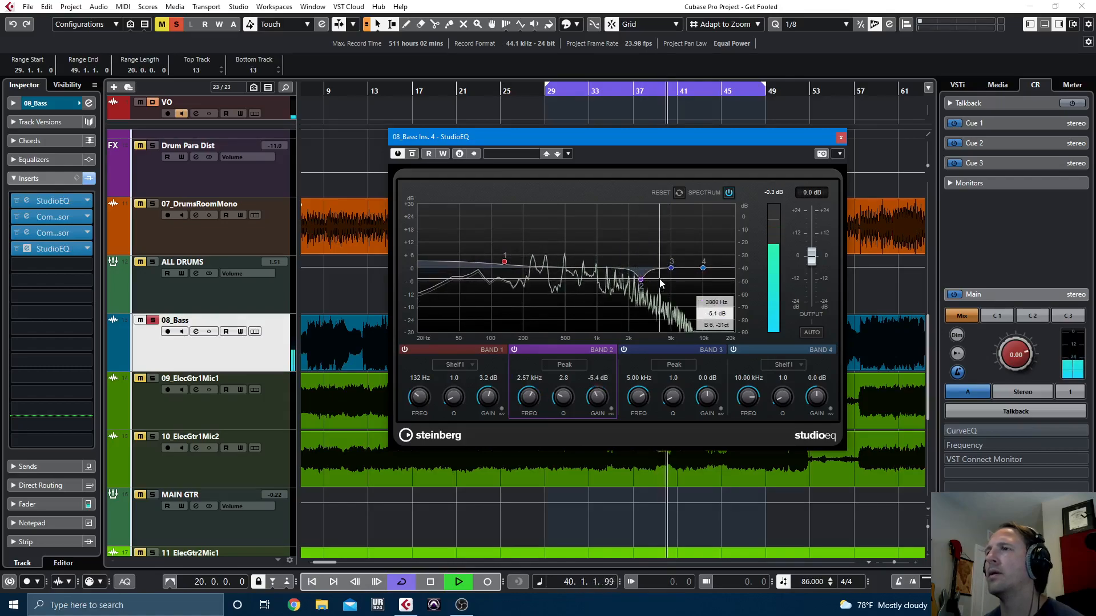
Make band 1 a Peak filter at 82 Hz with 3.5 dB gain, boost band 3 by 7.8 dB at 7.88 kHz, and close StudioEQ
mouse_move(504, 262)
mouse_down()
mouse_move(513, 258)
mouse_move(509, 267)
mouse_move(491, 255)
mouse_move(505, 256)
mouse_move(492, 236)
mouse_move(484, 260)
mouse_up()
click(470, 362)
click(469, 428)
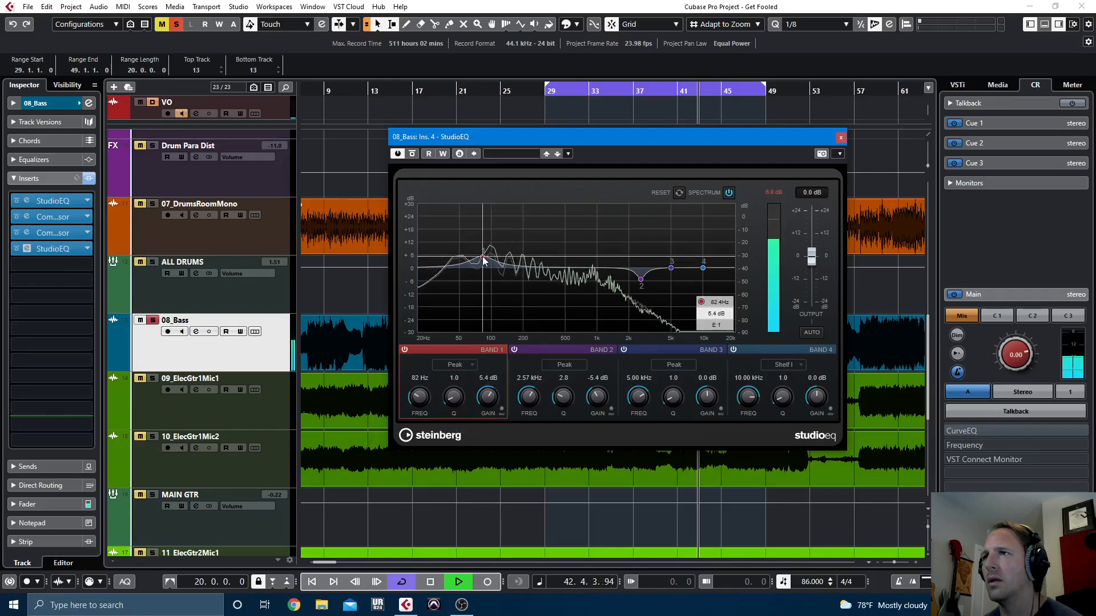
scroll(483, 261, down, 1)
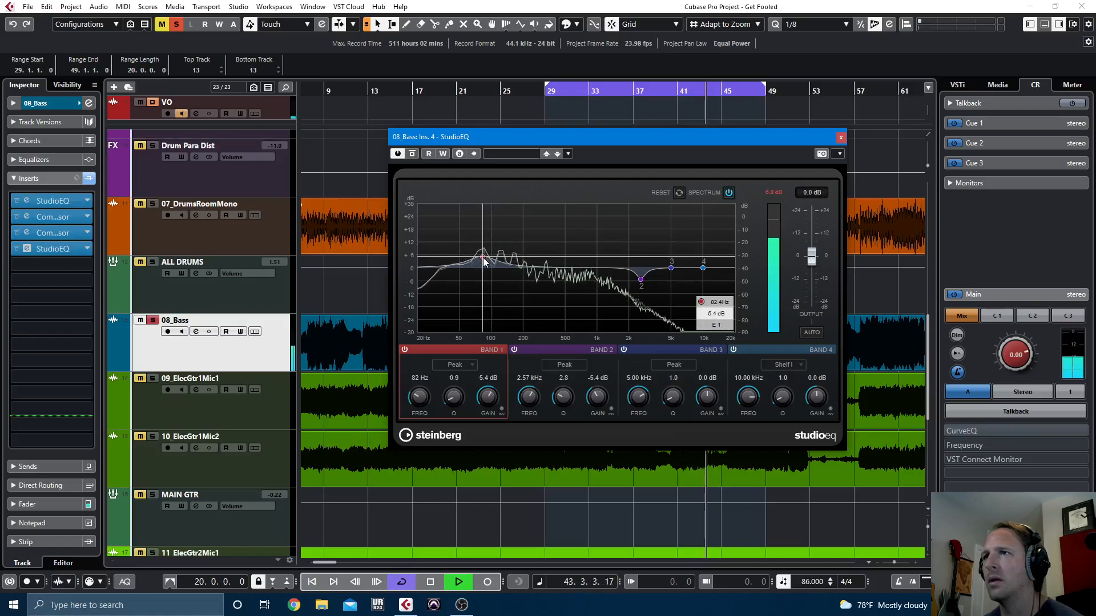
scroll(483, 258, up, 1)
drag(483, 258, 487, 263)
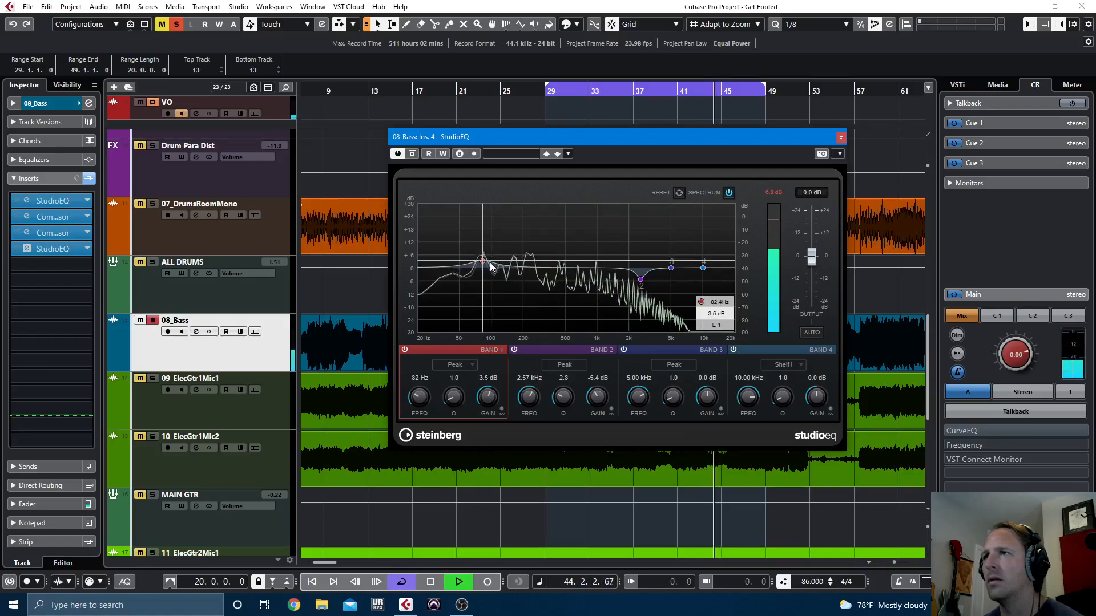
drag(671, 267, 691, 251)
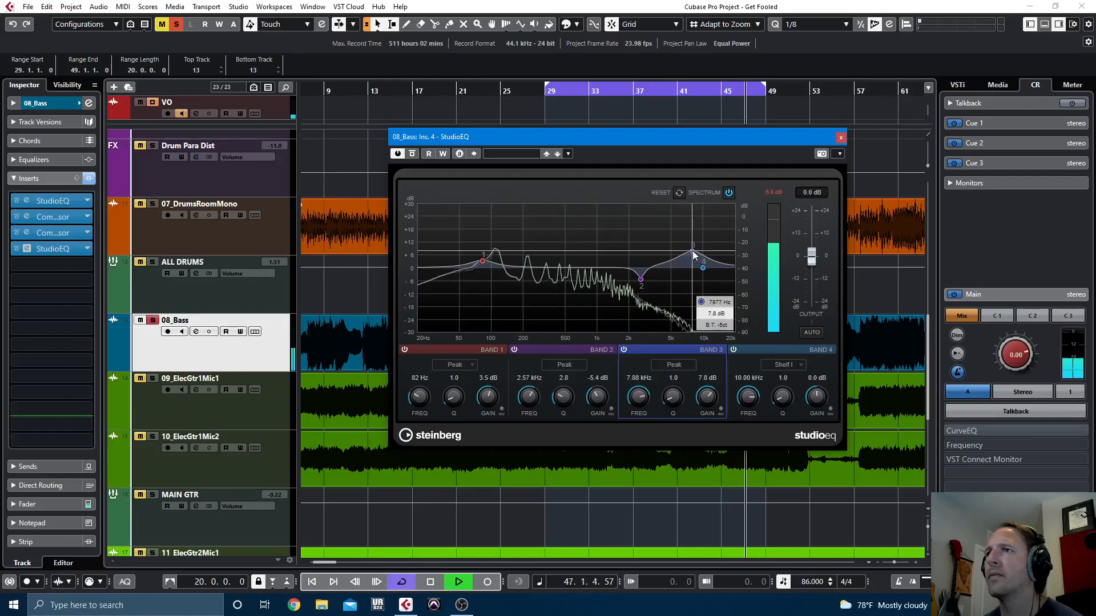
click(840, 137)
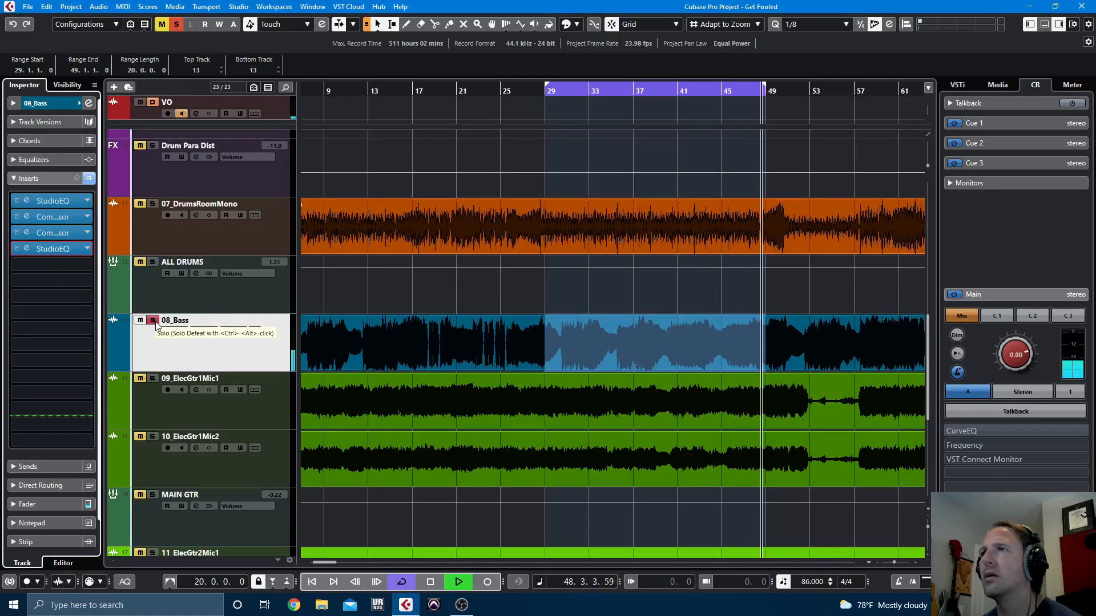
Clear the solo on the bass and play the loop with all tracks sounding
key(space)
click(177, 25)
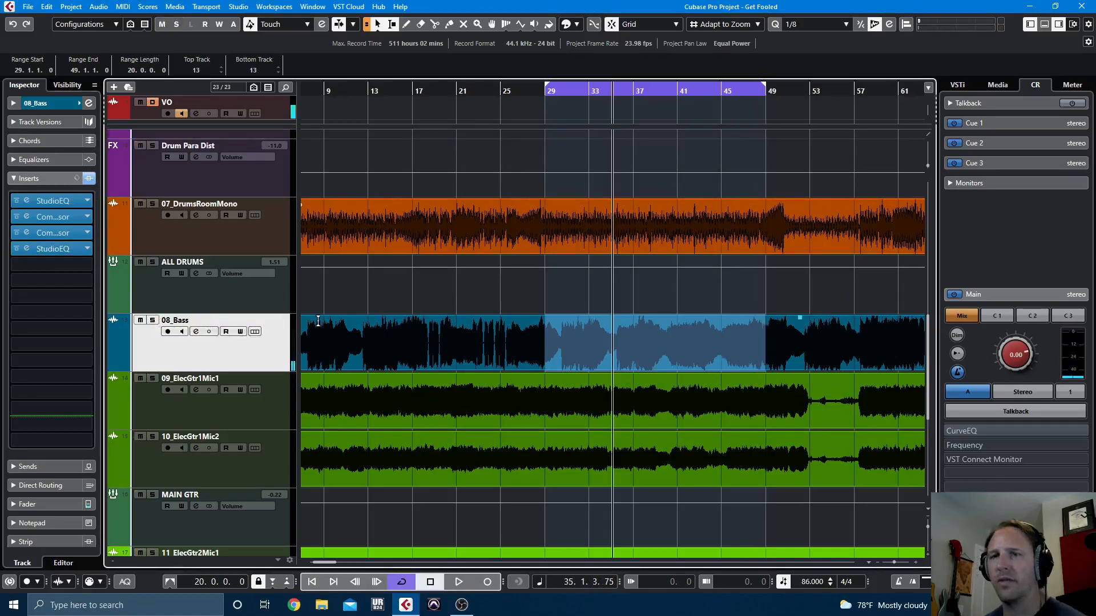
key(space)
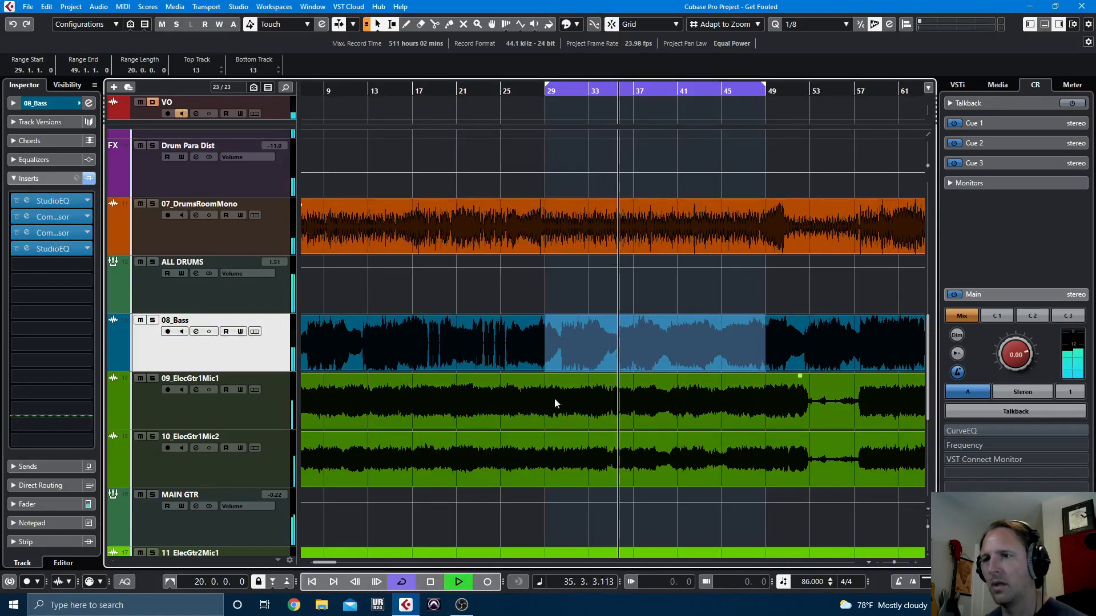
Compare the bass with and without its inserts in the MixConsole by repeatedly bypassing and re-enabling the 08_Bass insert chain
key(F3)
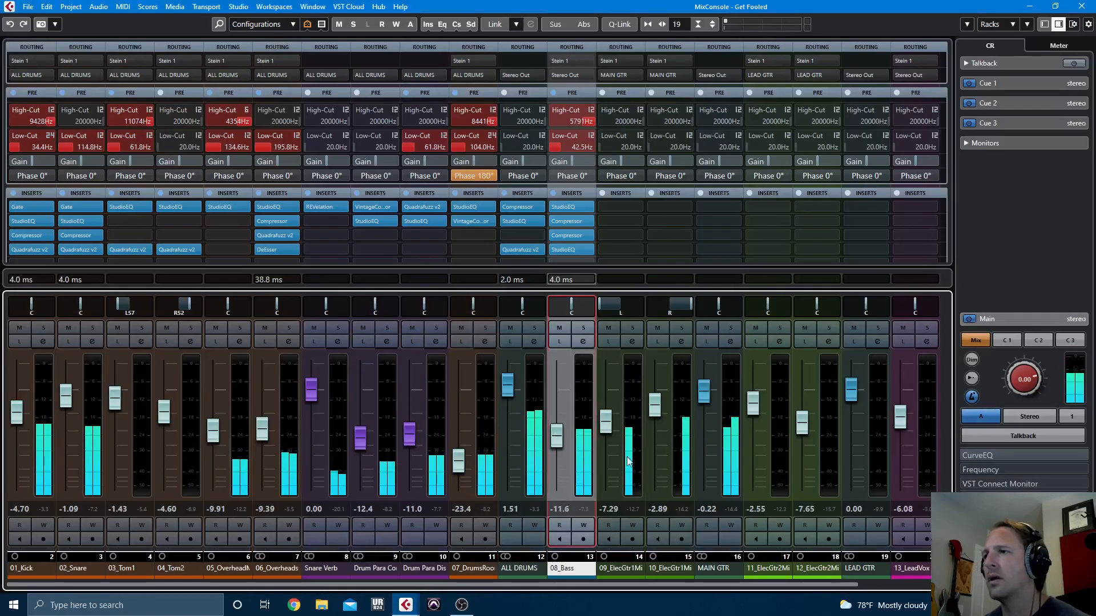
click(552, 193)
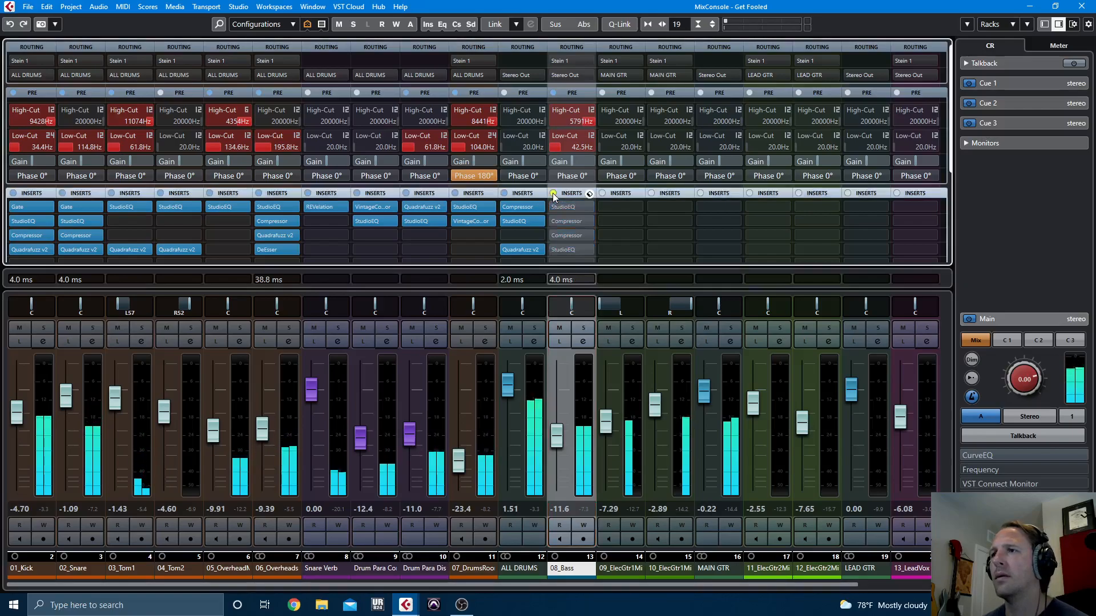
click(553, 194)
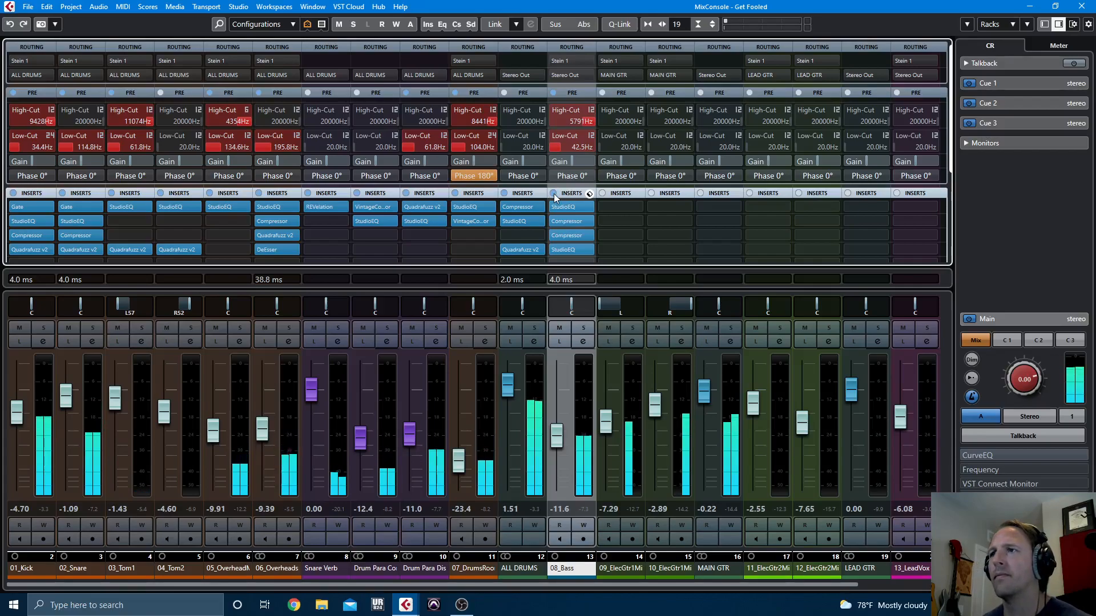
click(554, 194)
click(553, 194)
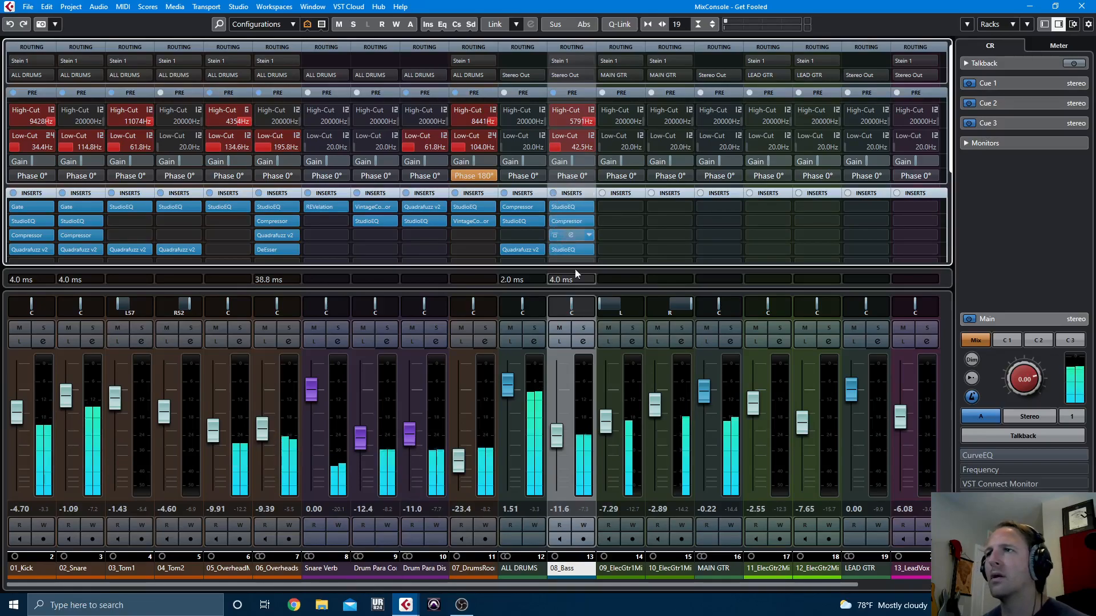
click(554, 194)
click(554, 194)
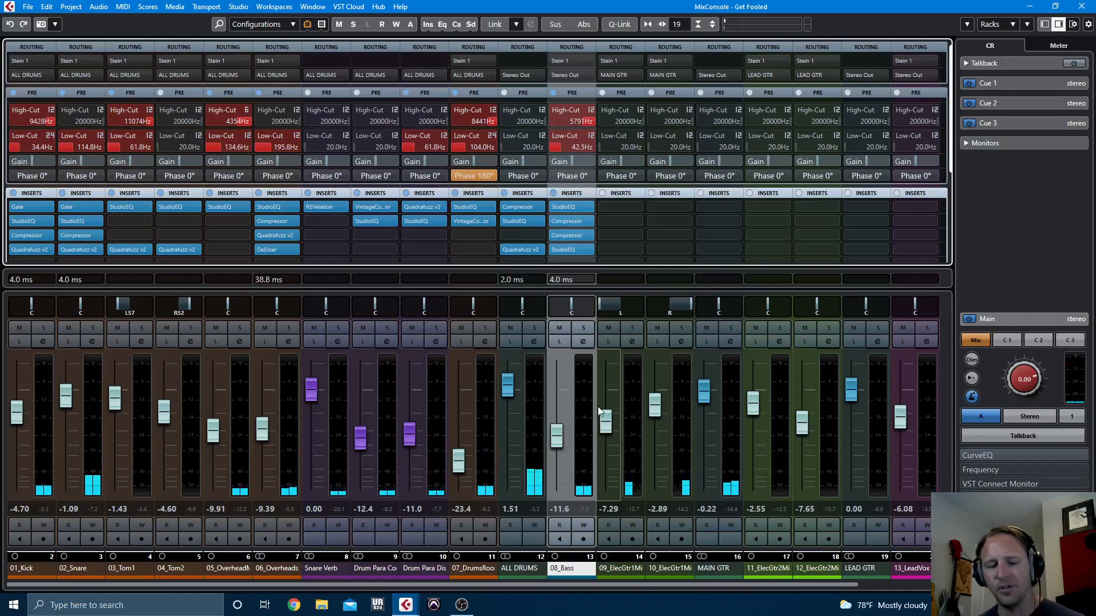
Add a stereo FX channel named Bass Spread to the selected 08_Bass channel, with no effect and output to Stereo Out
right_click(566, 573)
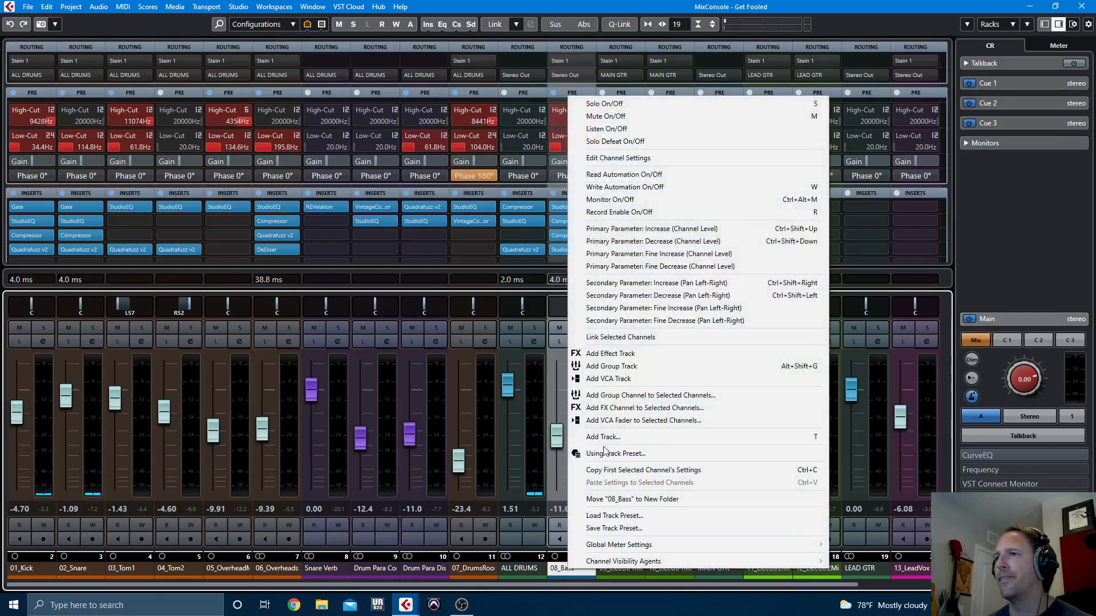
click(662, 408)
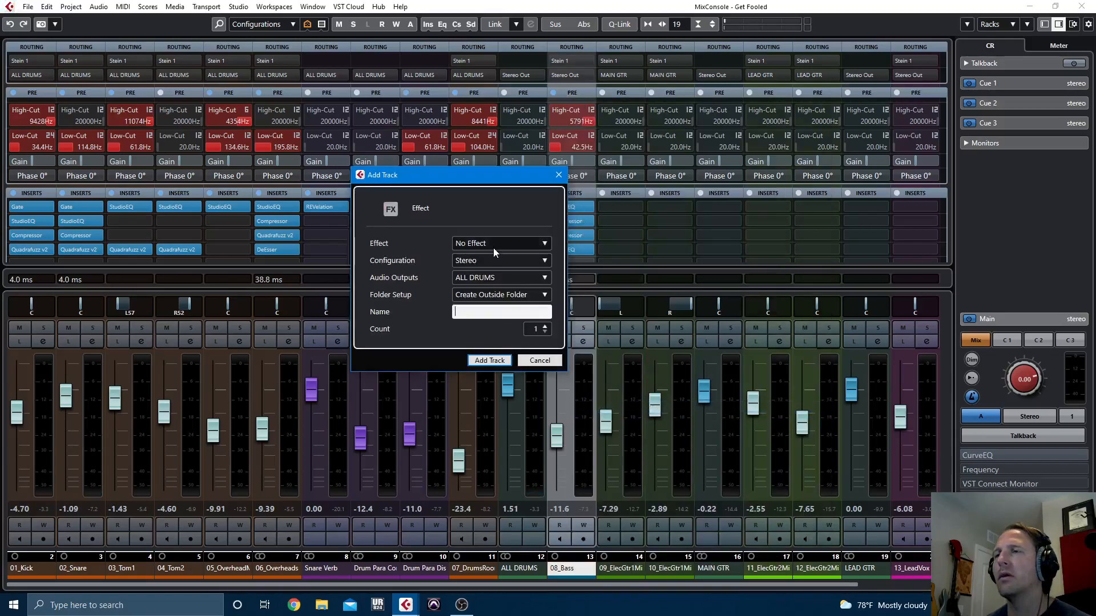
click(495, 277)
click(493, 329)
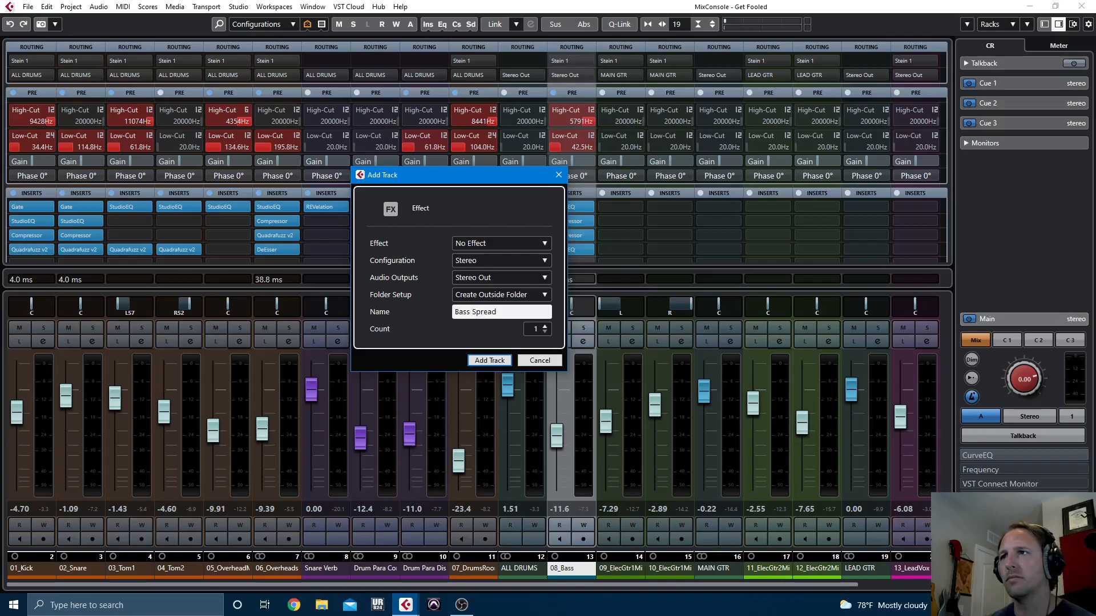
key(Return)
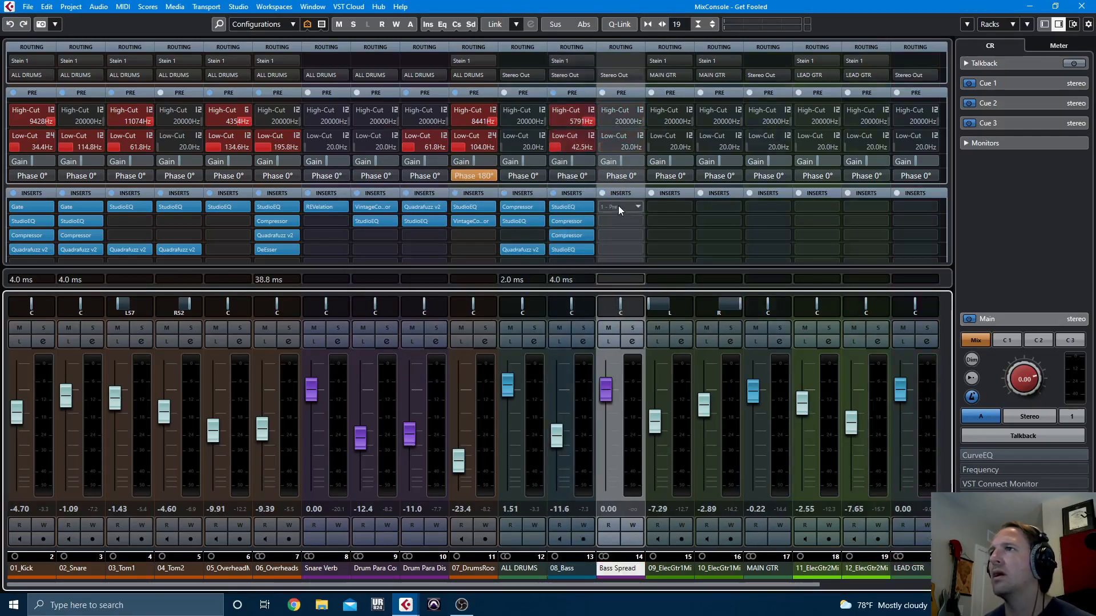
Load Chorus into the first insert slot of Bass Spread with width 36 %, spatial 72 % and mix 100 %
click(618, 207)
text(chor)
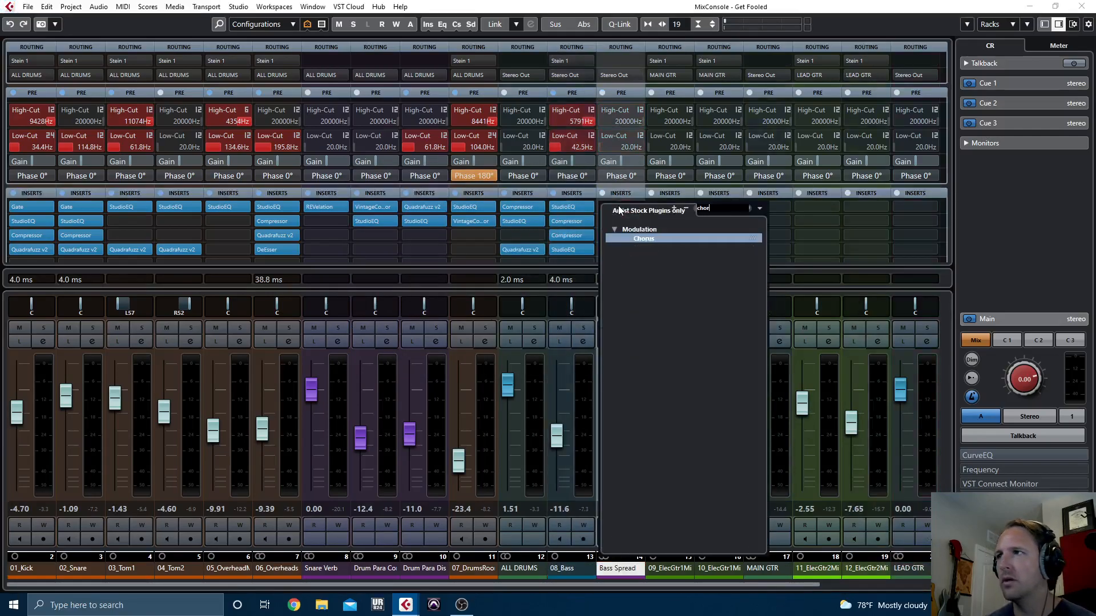
key(Return)
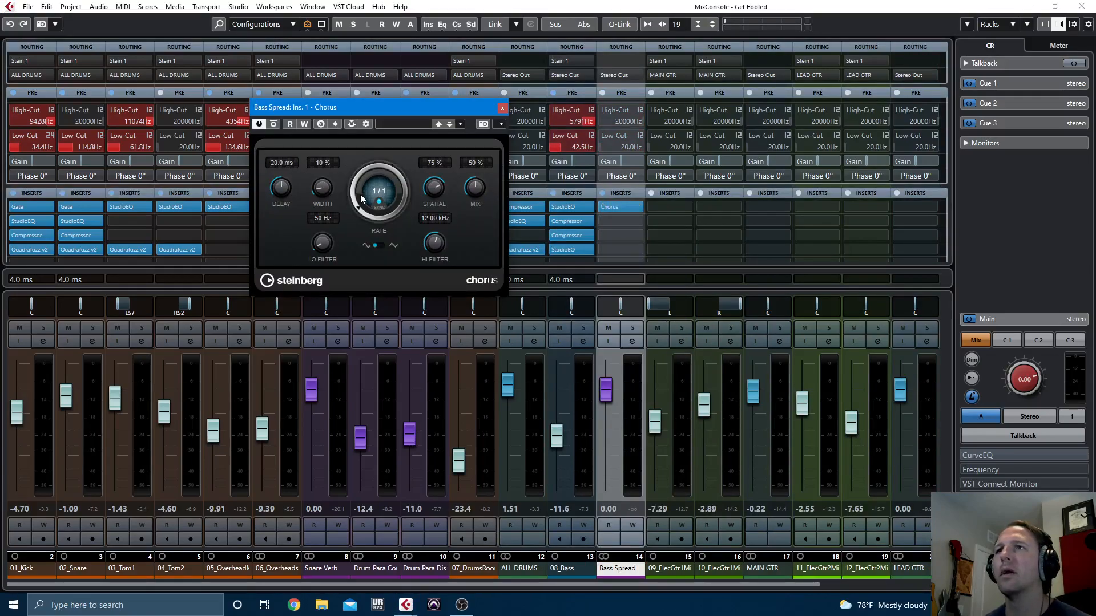
drag(323, 170, 327, 162)
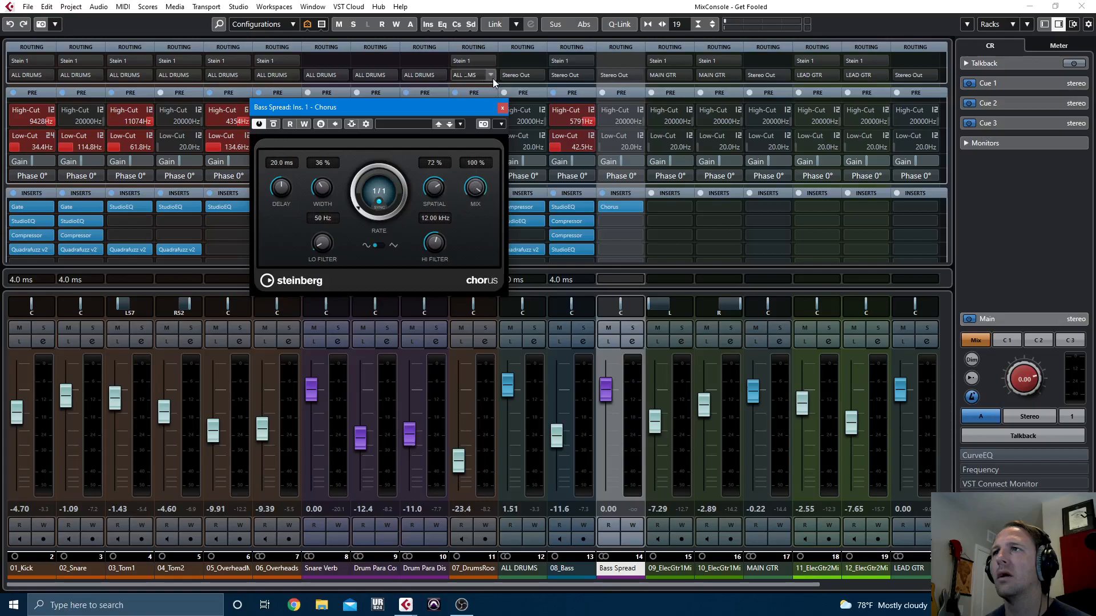
Solo Bass Spread alongside 08_Bass and set the bass channel's Bass Spread send level to -13.1
click(633, 327)
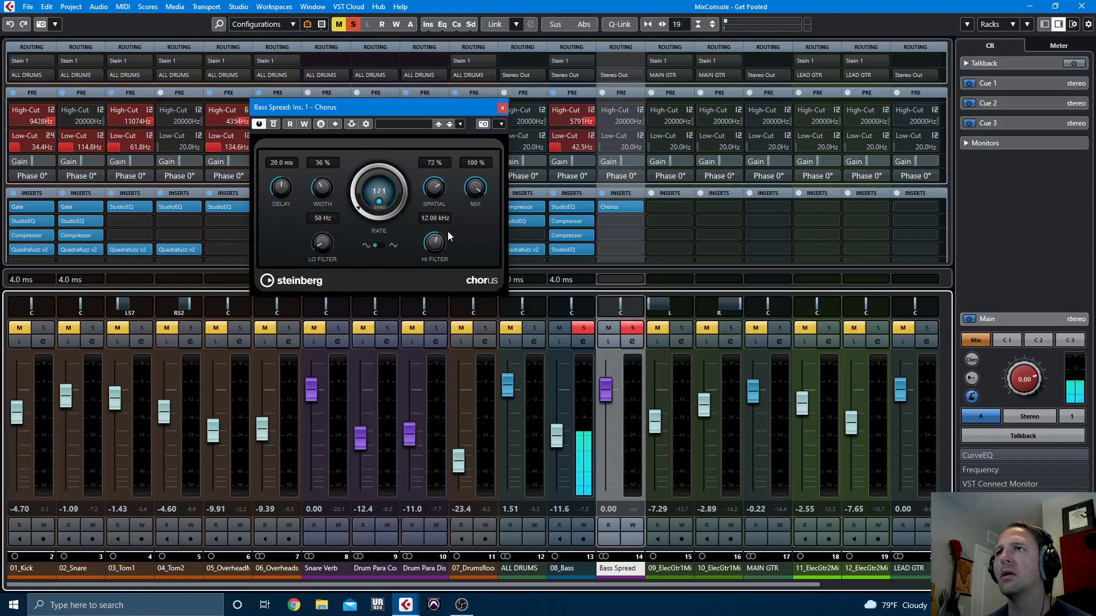
scroll(597, 188, down, 3)
mouse_move(561, 252)
mouse_down()
mouse_move(591, 251)
mouse_move(561, 247)
mouse_up()
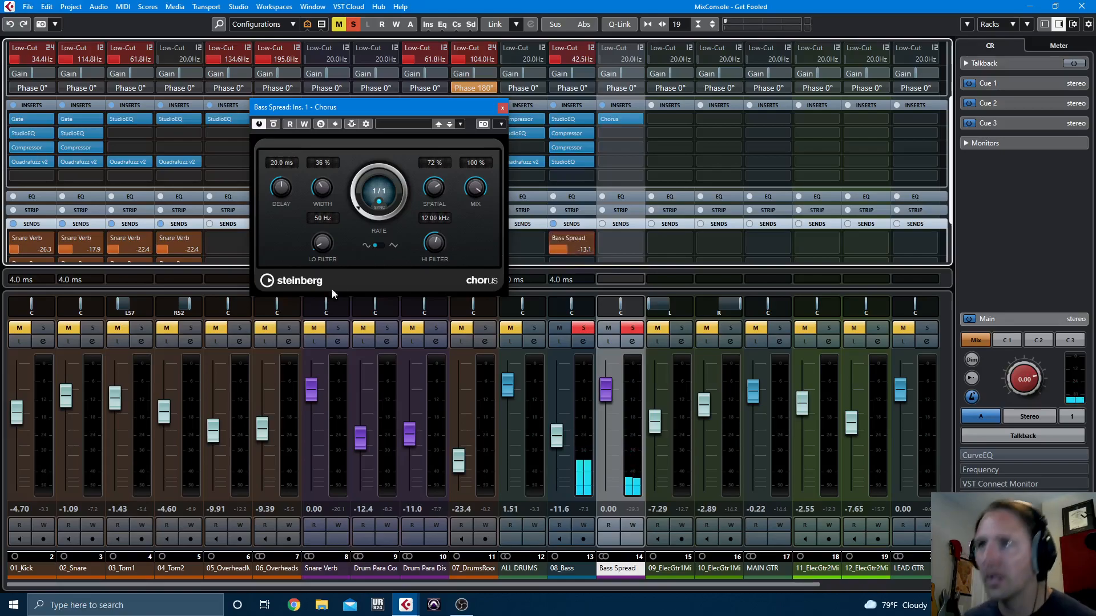
click(461, 606)
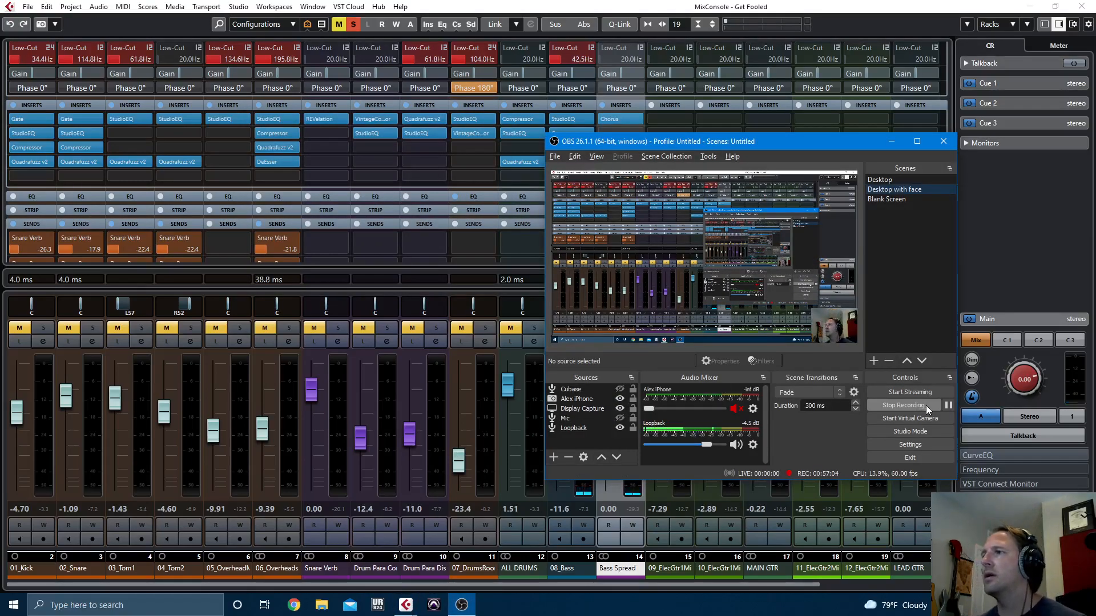
click(948, 405)
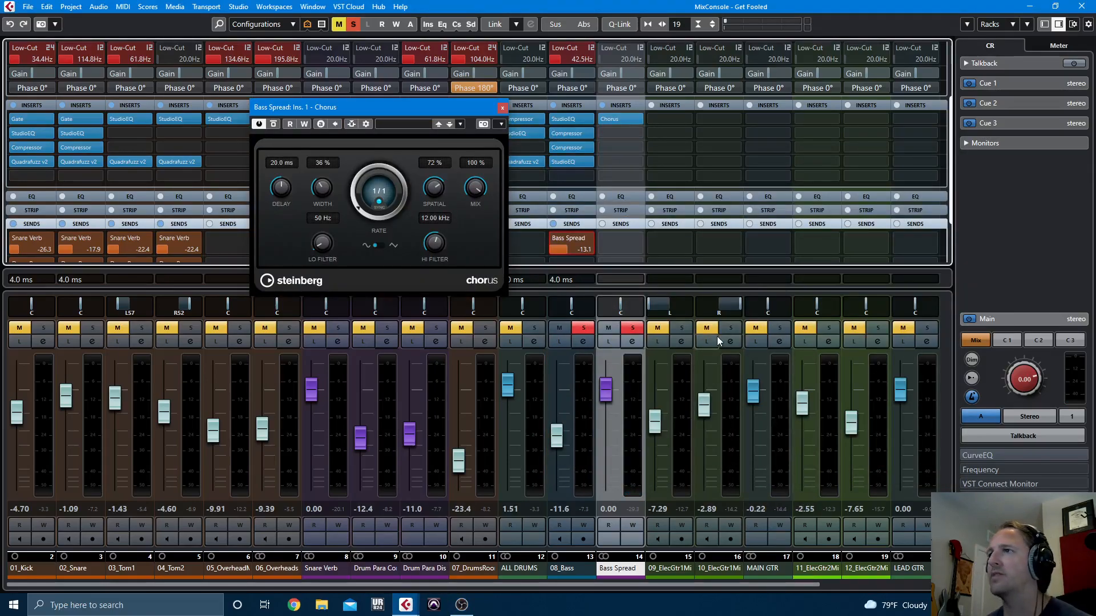
Play the loop and load Quadrafuzz v2 into the second insert slot of Bass Spread, in single-band mode with Tube distortion
key(space)
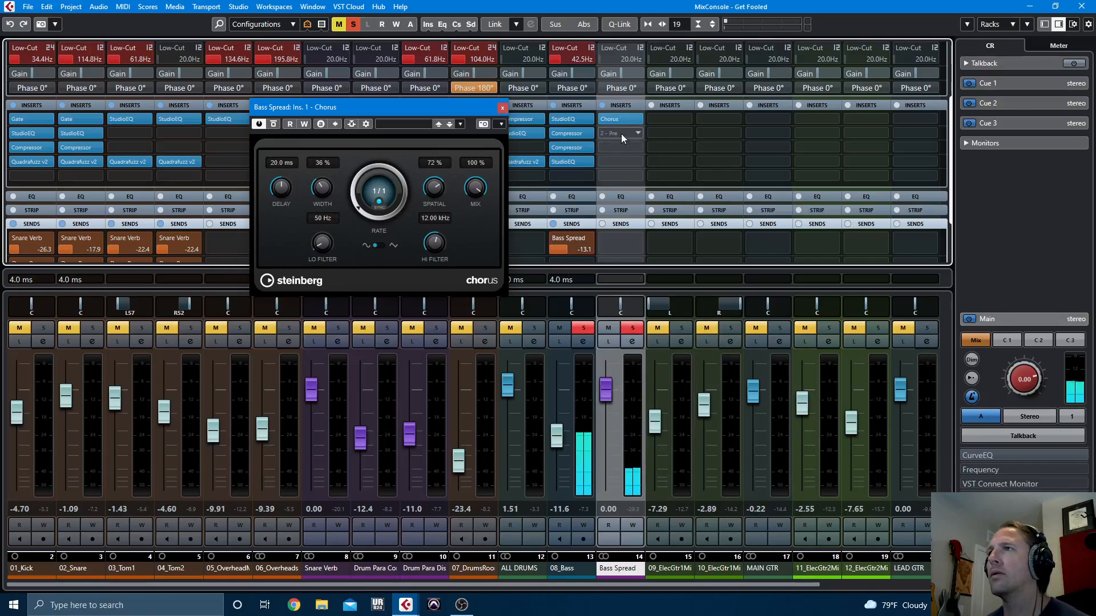
click(502, 107)
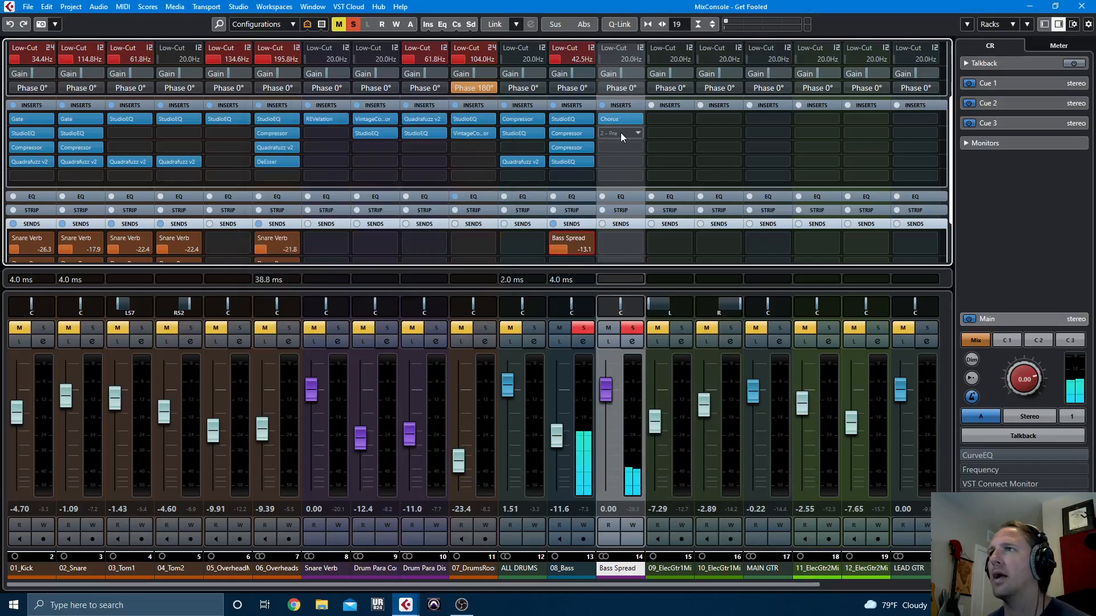
click(621, 132)
text(qua)
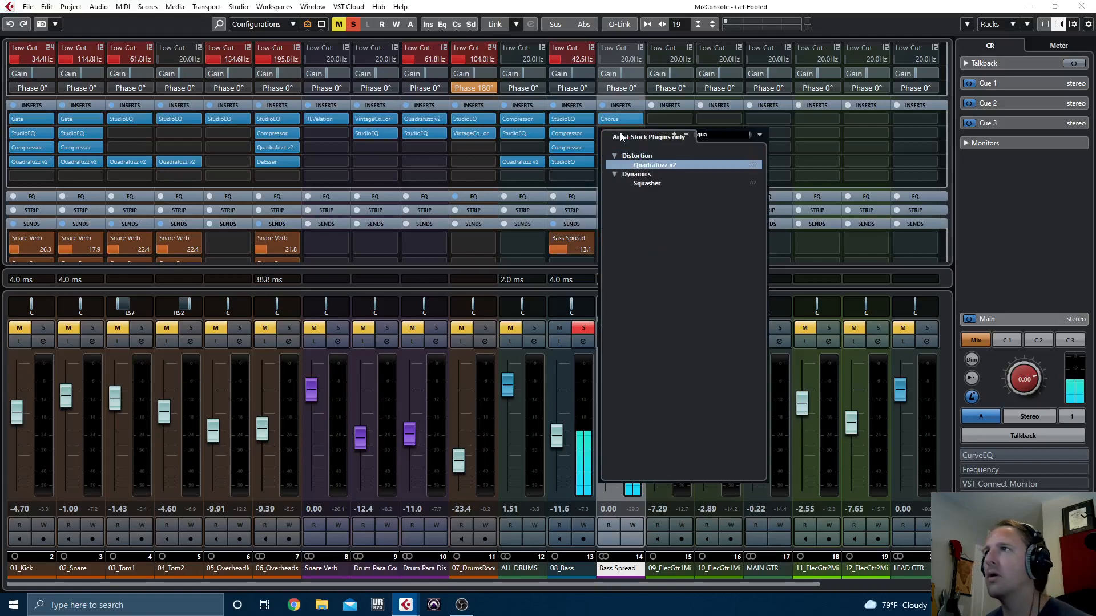
key(Return)
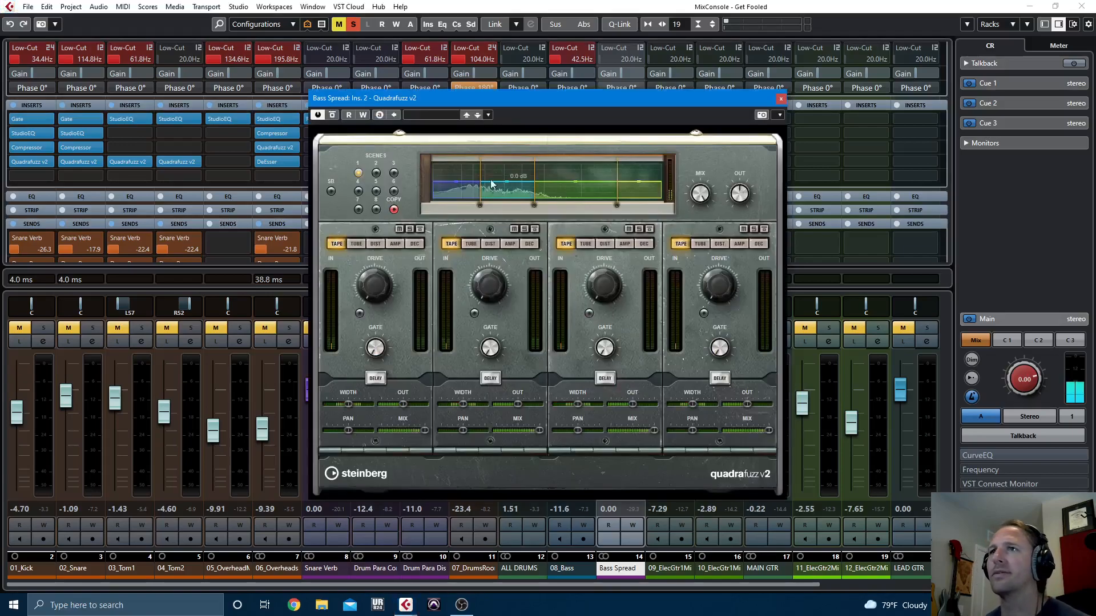
click(331, 192)
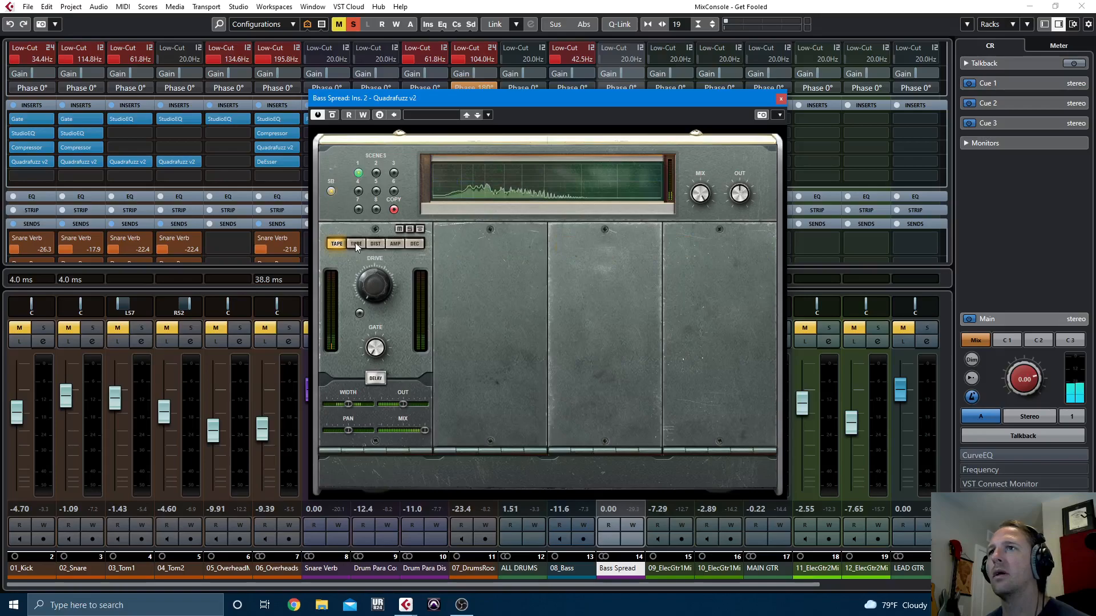
click(358, 244)
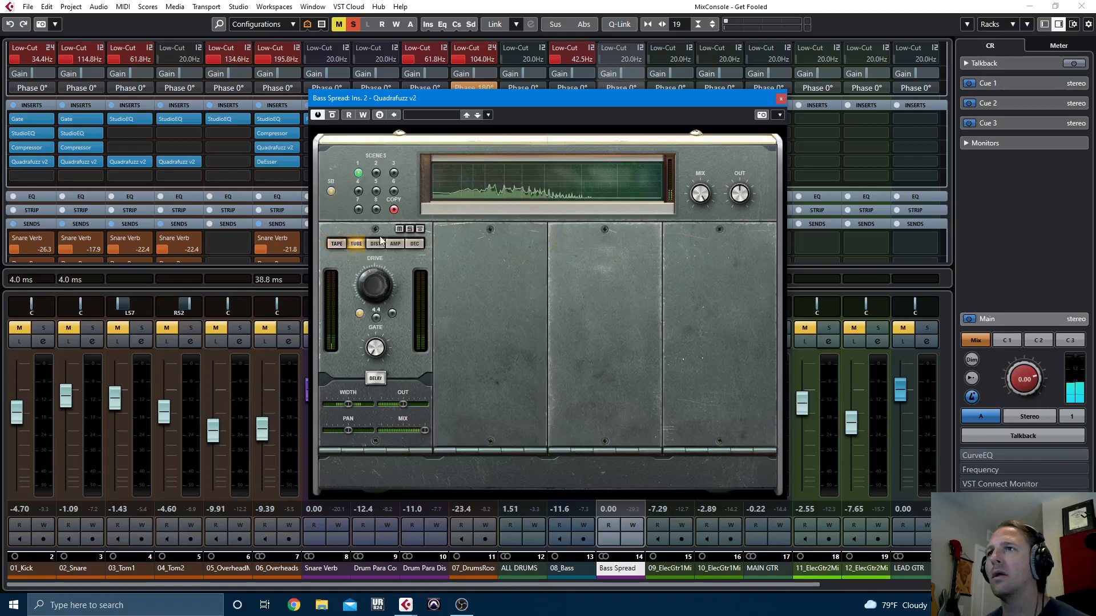
Increase the stereo width slightly in the Bass Spread channel's Quadrafuzz v2 and move its window clear of the bass channels
drag(503, 100, 256, 95)
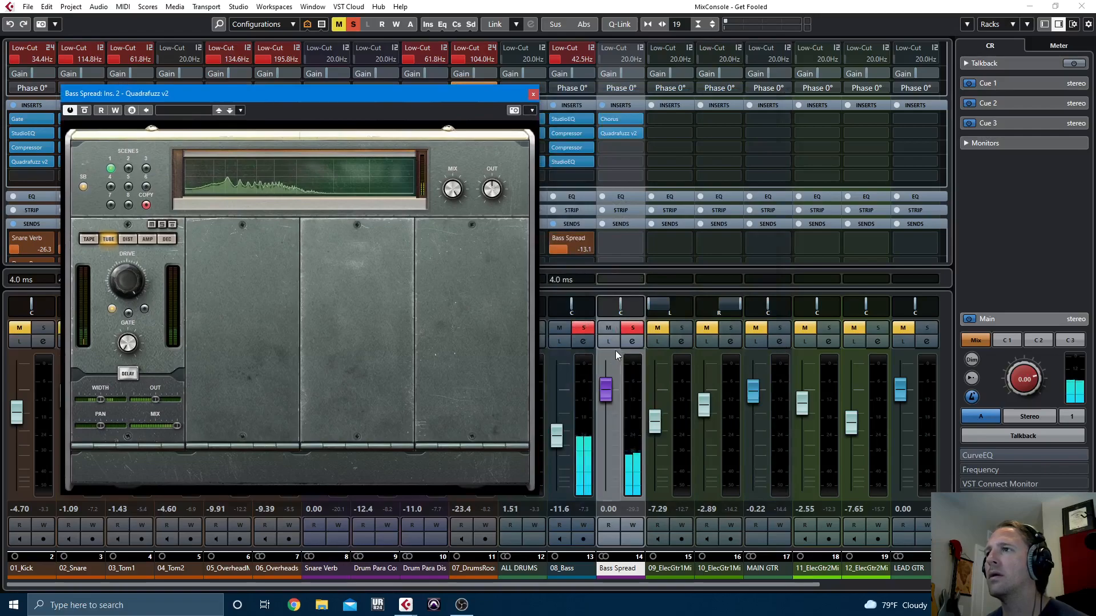
mouse_move(101, 400)
drag(102, 401, 105, 398)
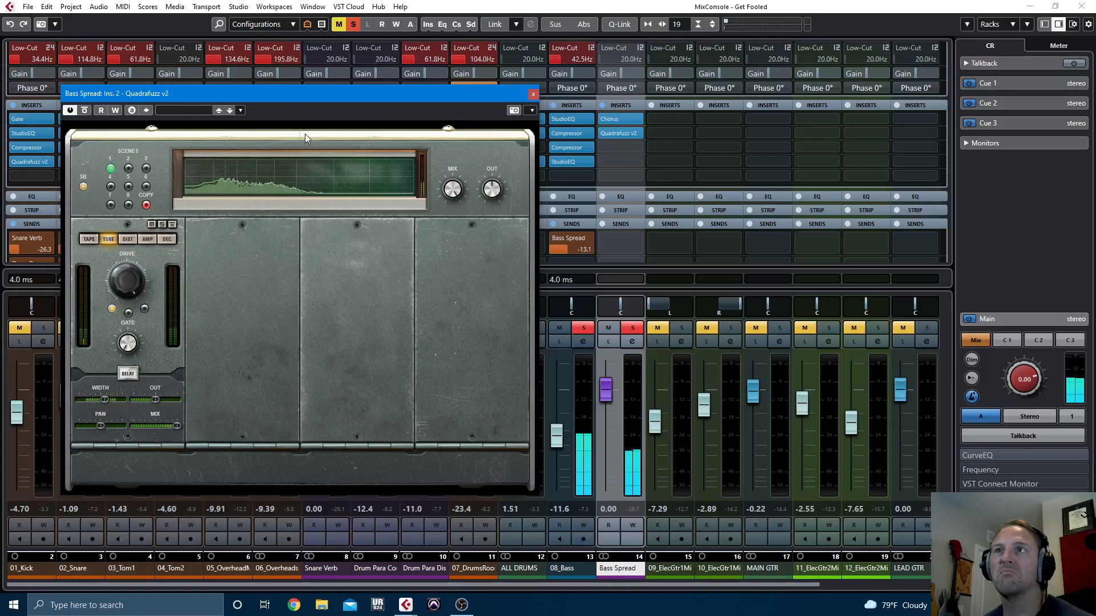
drag(307, 101, 316, 71)
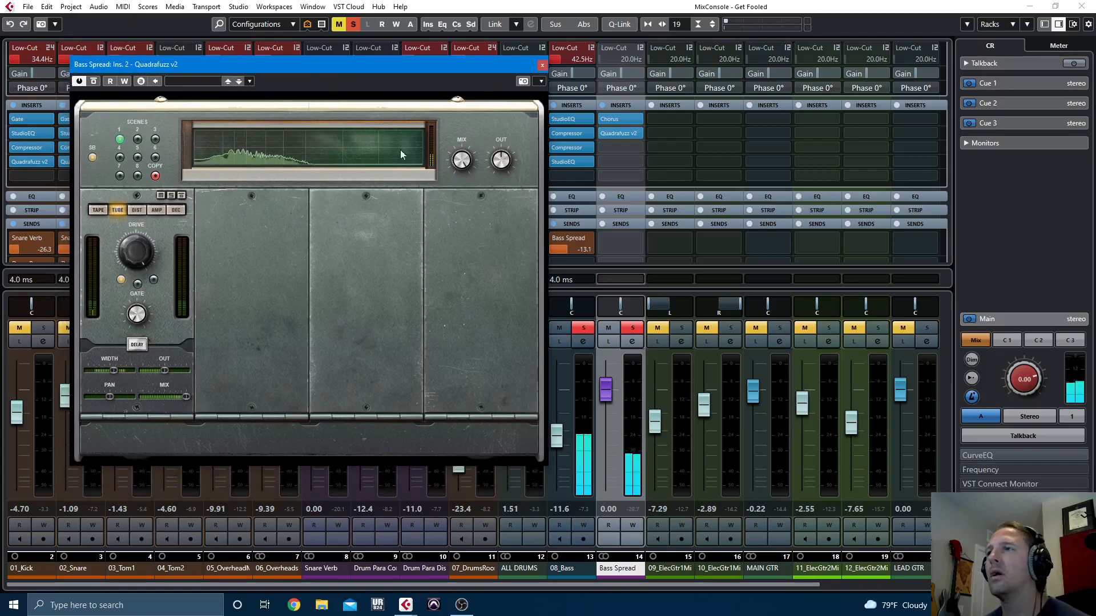
Compare the soloed bass with and without Bass Spread by switching the mute and solo states of the two channels
click(608, 329)
click(584, 329)
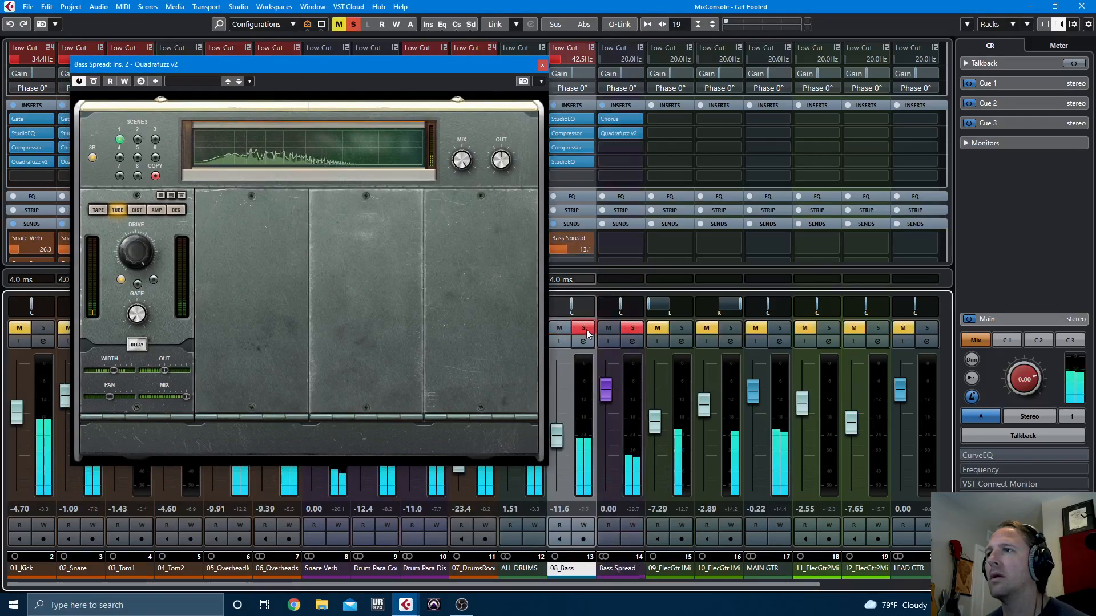
click(632, 328)
click(611, 328)
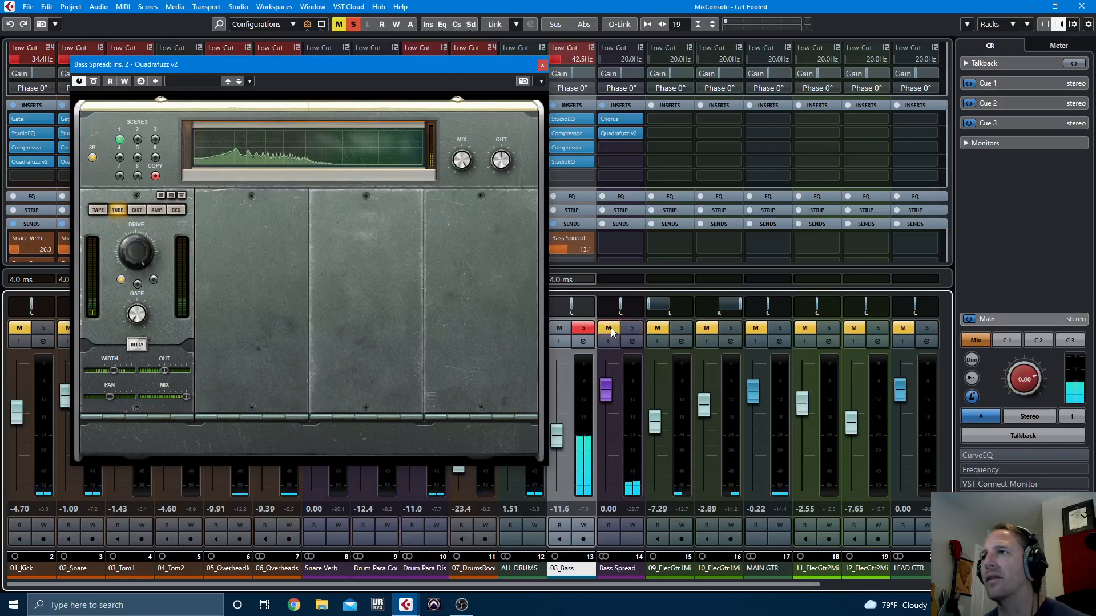
click(611, 328)
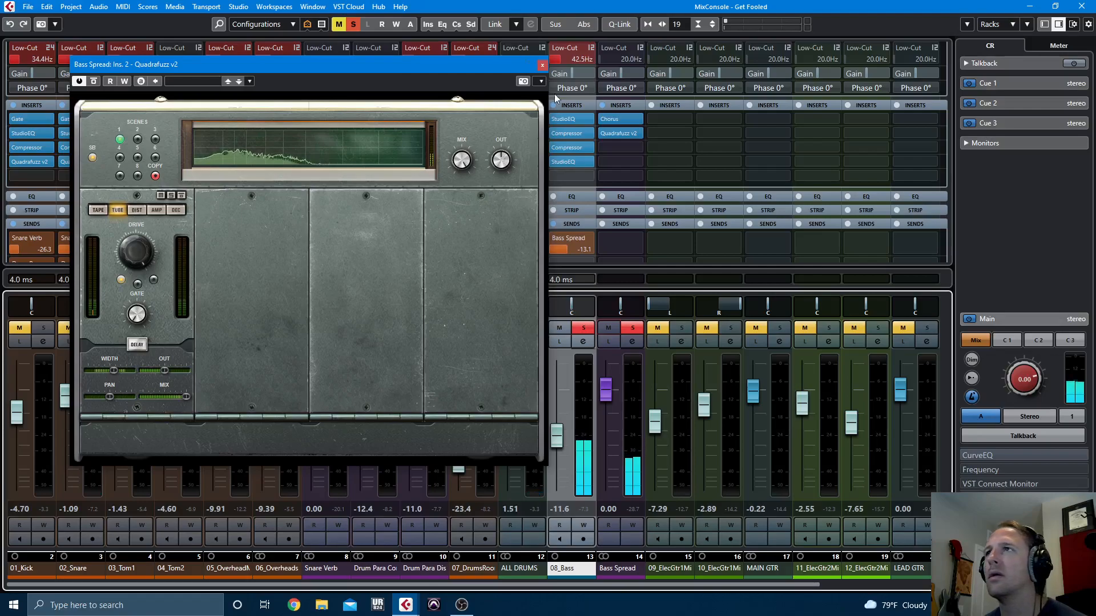
Load StudioEQ into the third insert slot of Bass Spread and set band 4's filter type to Cut
click(541, 64)
click(621, 148)
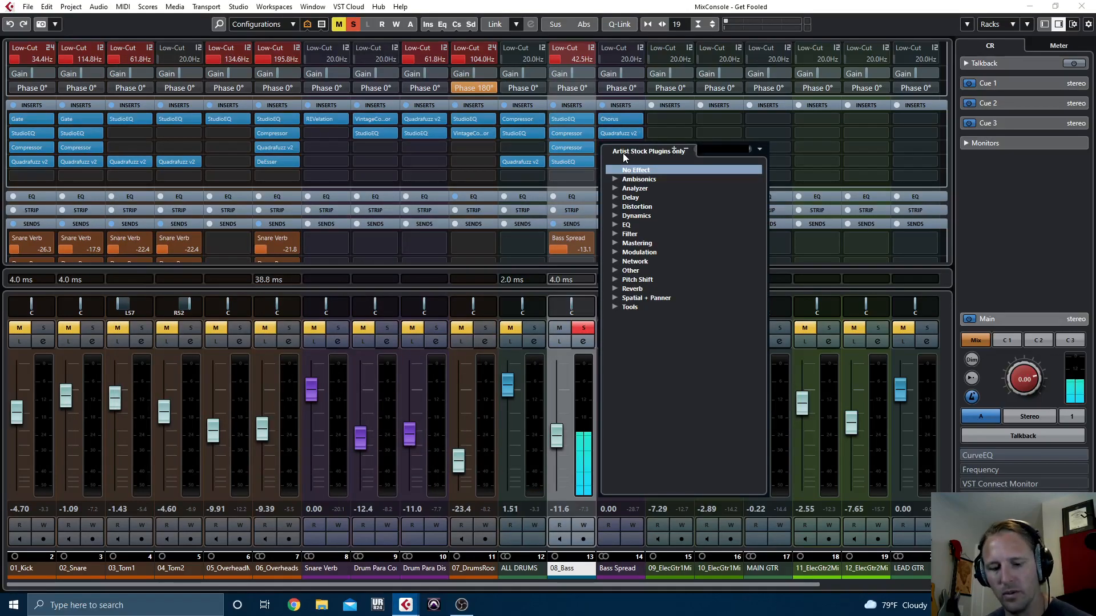
text(stud)
key(Return)
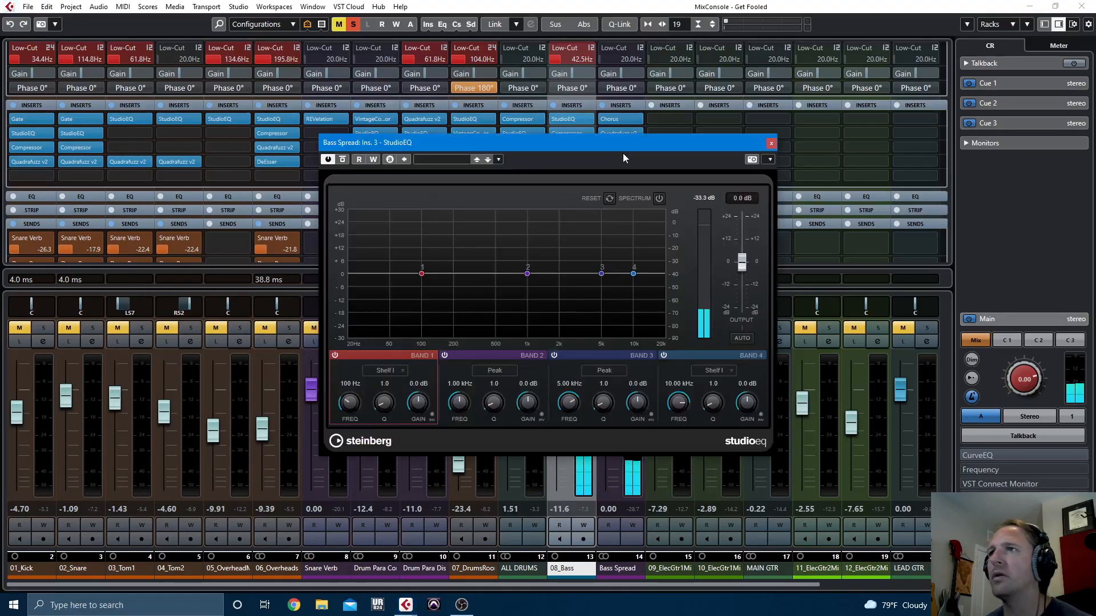
click(713, 371)
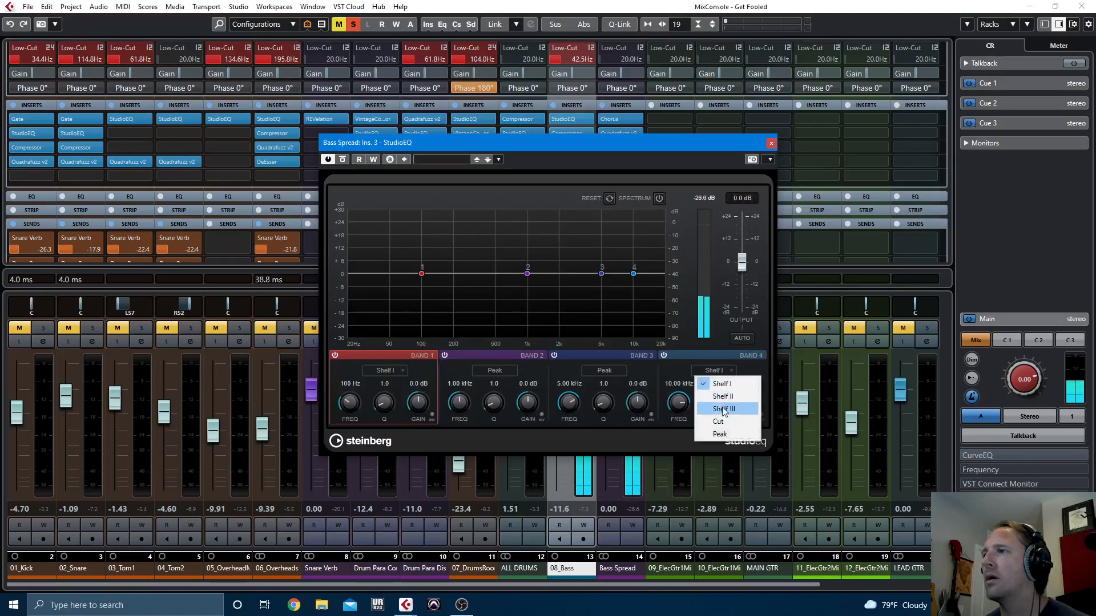
click(719, 435)
click(716, 370)
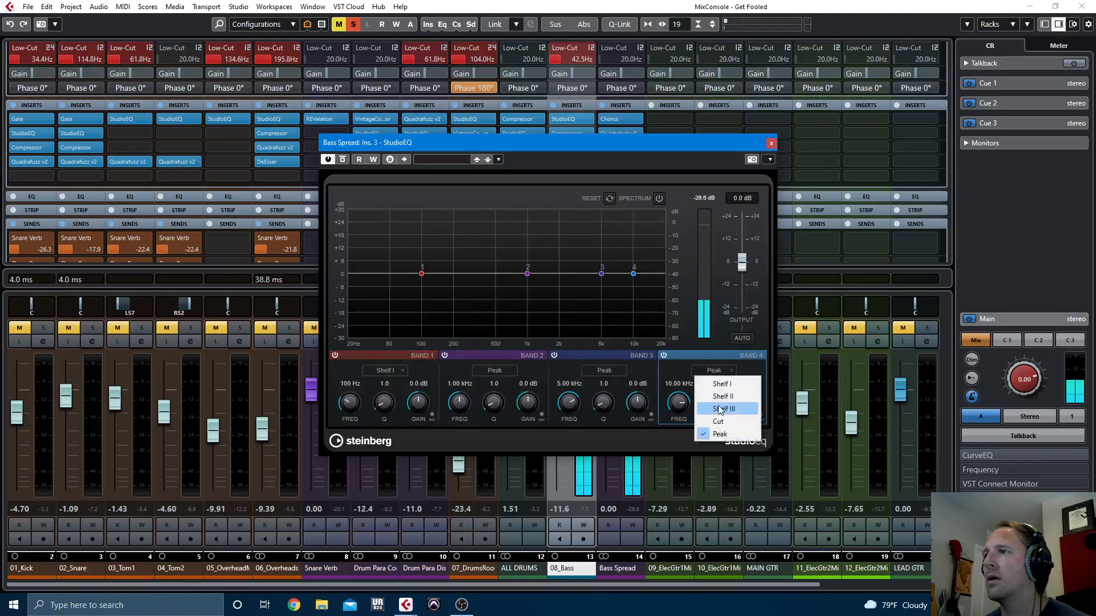
click(719, 422)
Shape the Bass Spread EQ with band 4 cut at 2.30 kHz, band 2 at 989 Hz +5.1 dB and band 1 at 51 Hz -7.8 dB
drag(679, 403, 675, 432)
drag(527, 274, 529, 255)
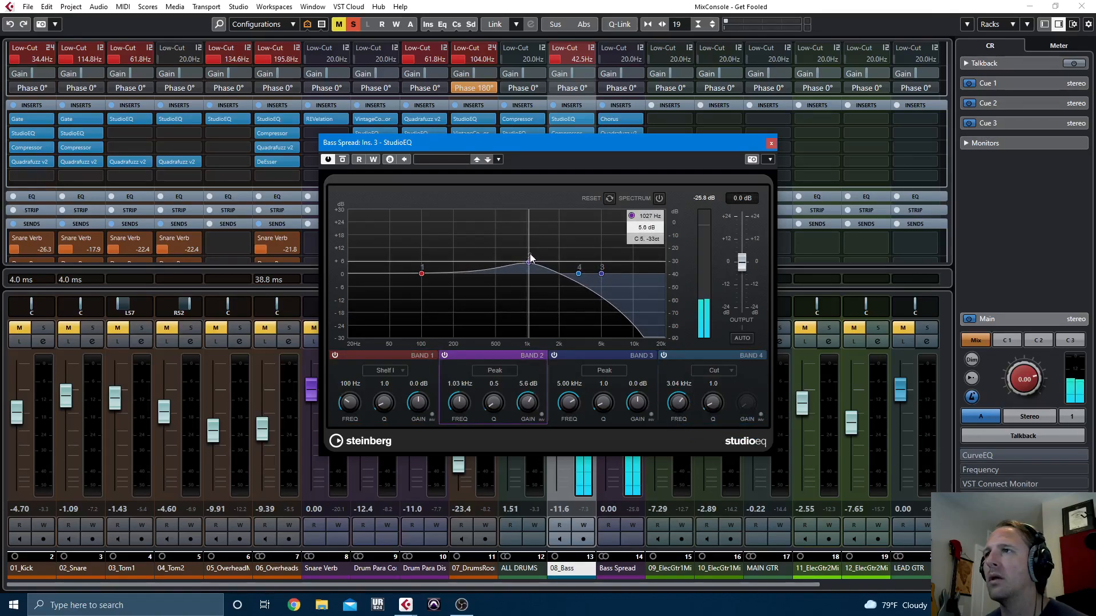
drag(421, 274, 391, 292)
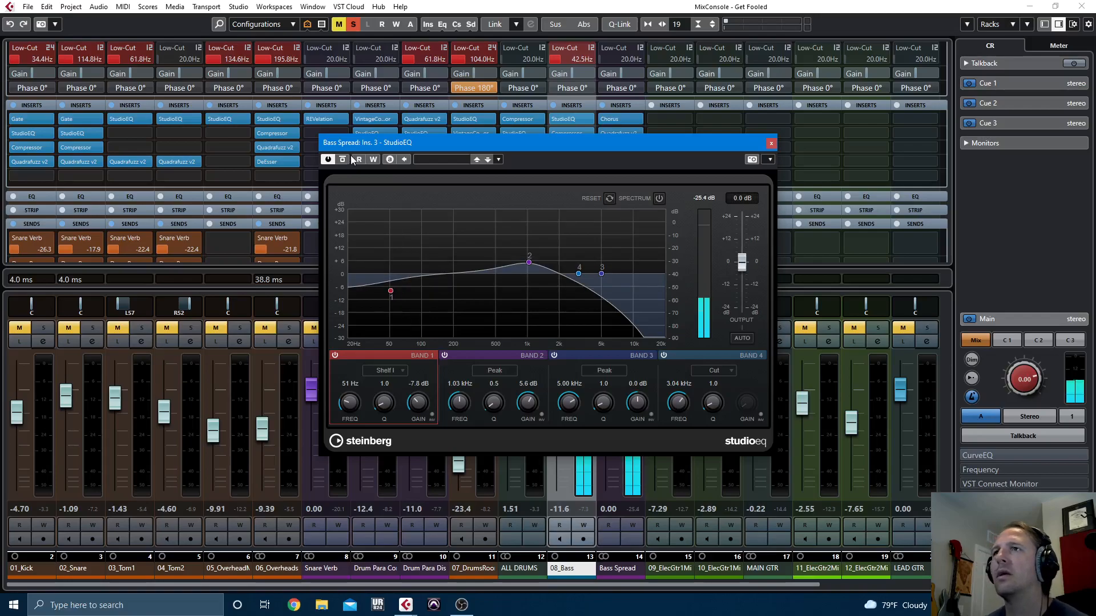
drag(578, 273, 565, 278)
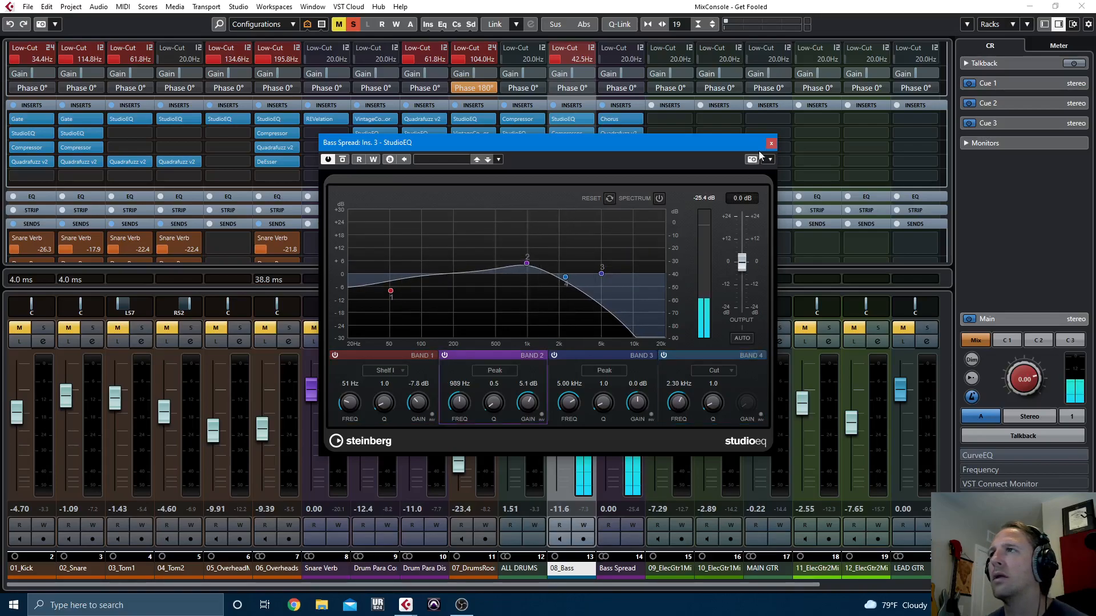
click(771, 143)
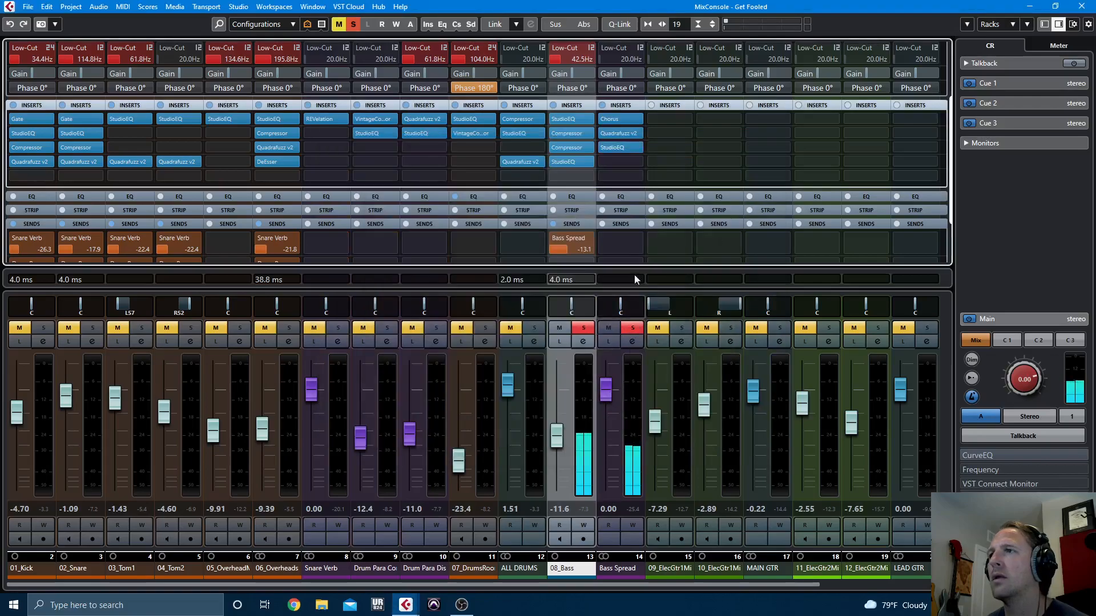
Clear the bass solos and set the Bass Spread fader to -1.81, checking the channel temporarily with Listen
click(632, 329)
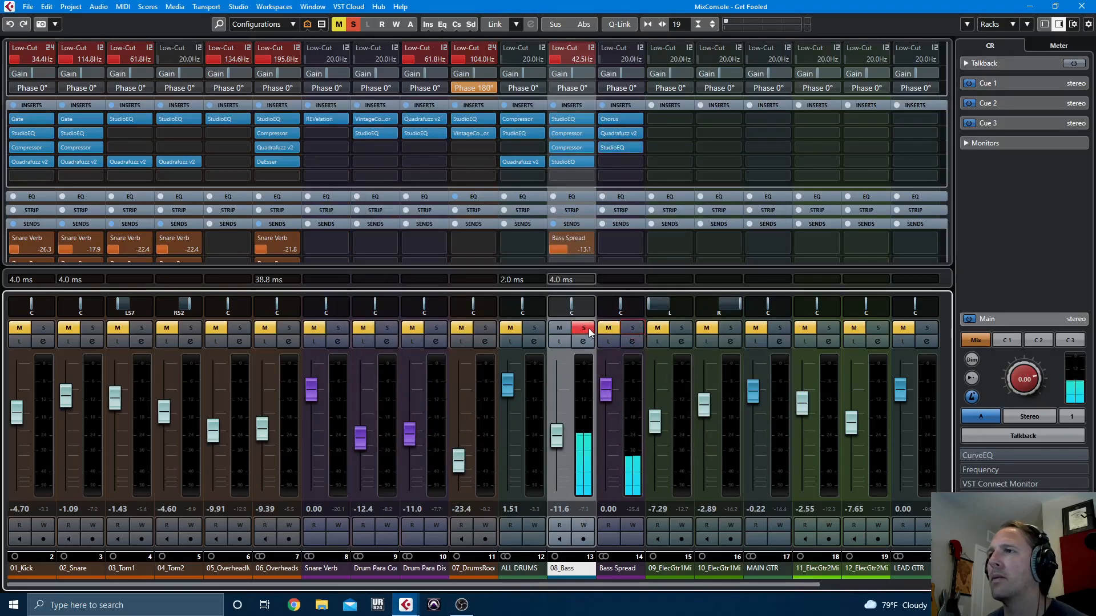
click(585, 329)
drag(606, 394, 606, 417)
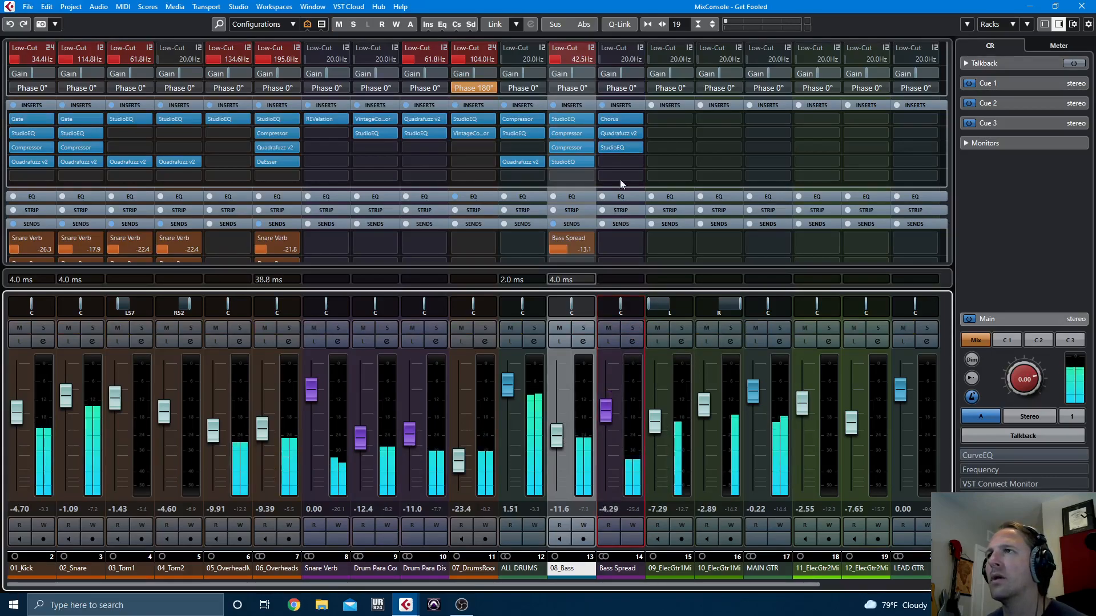
click(608, 343)
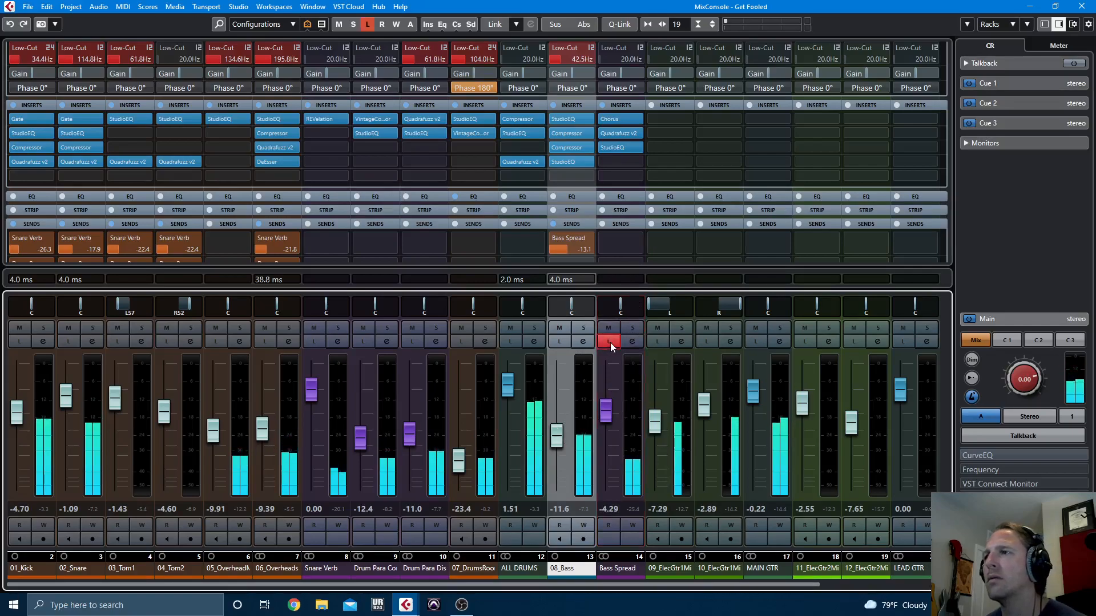
drag(605, 413, 606, 404)
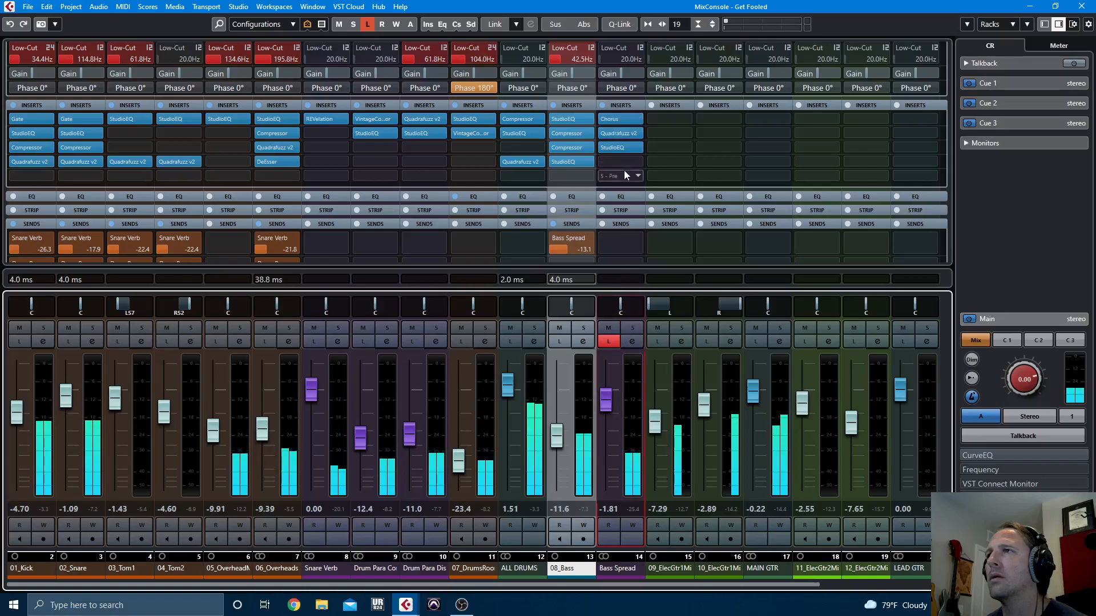
click(608, 342)
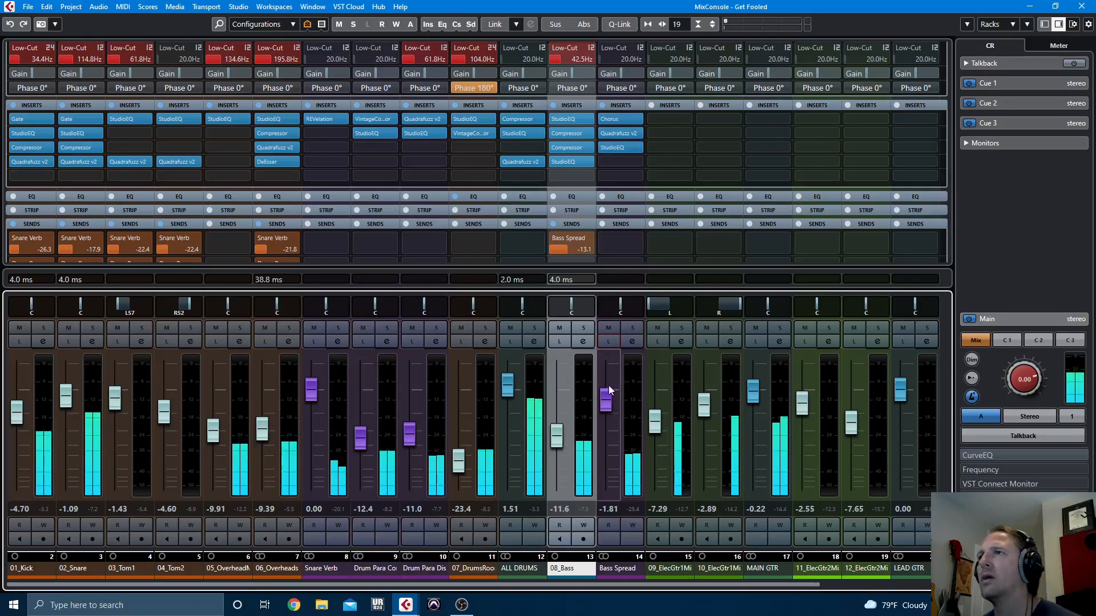
Load the DaTube distortion into the fifth insert slot of 08_Bass and set its drive to 37 % with the bass soloed
click(568, 177)
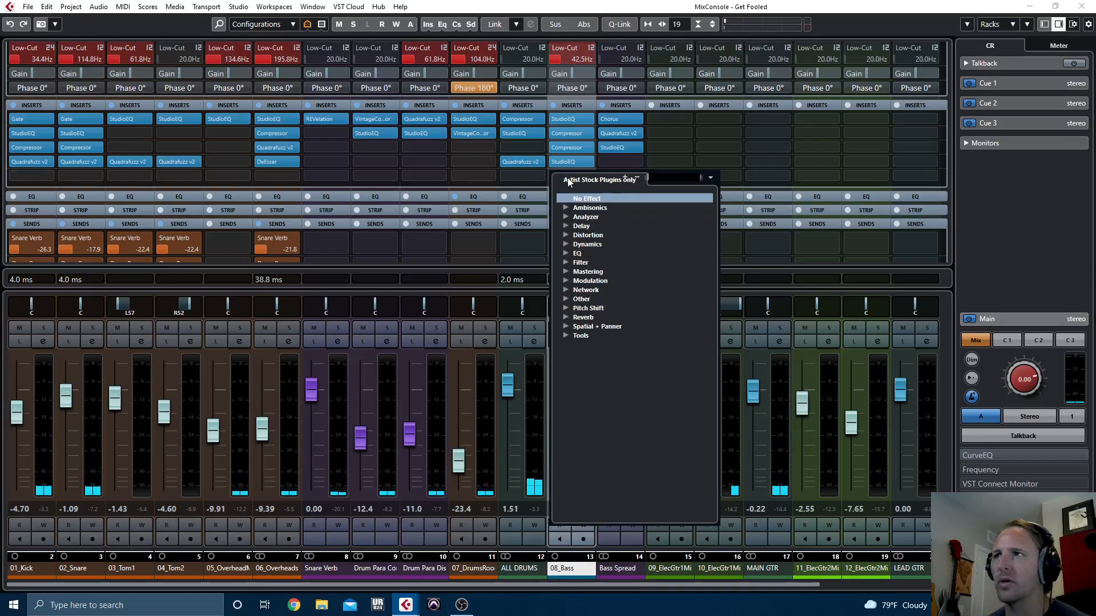
click(566, 234)
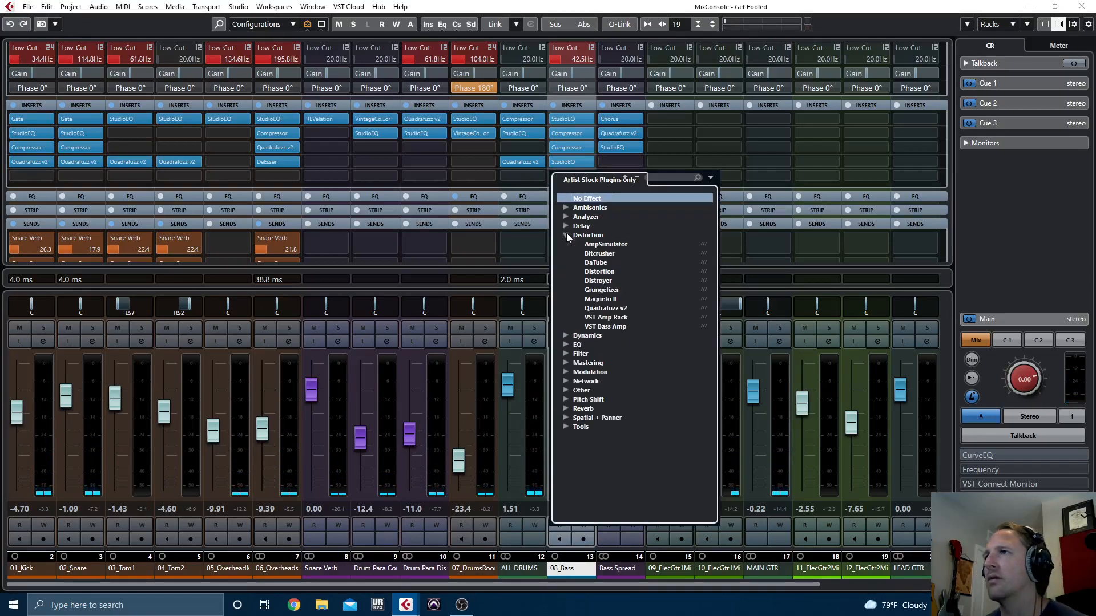
click(598, 262)
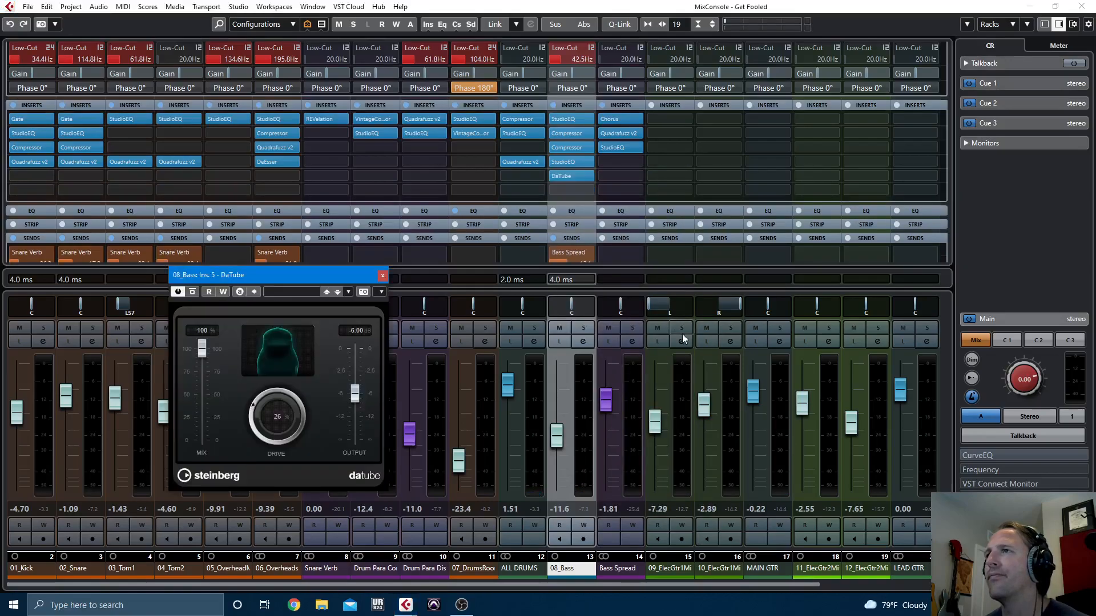
click(583, 327)
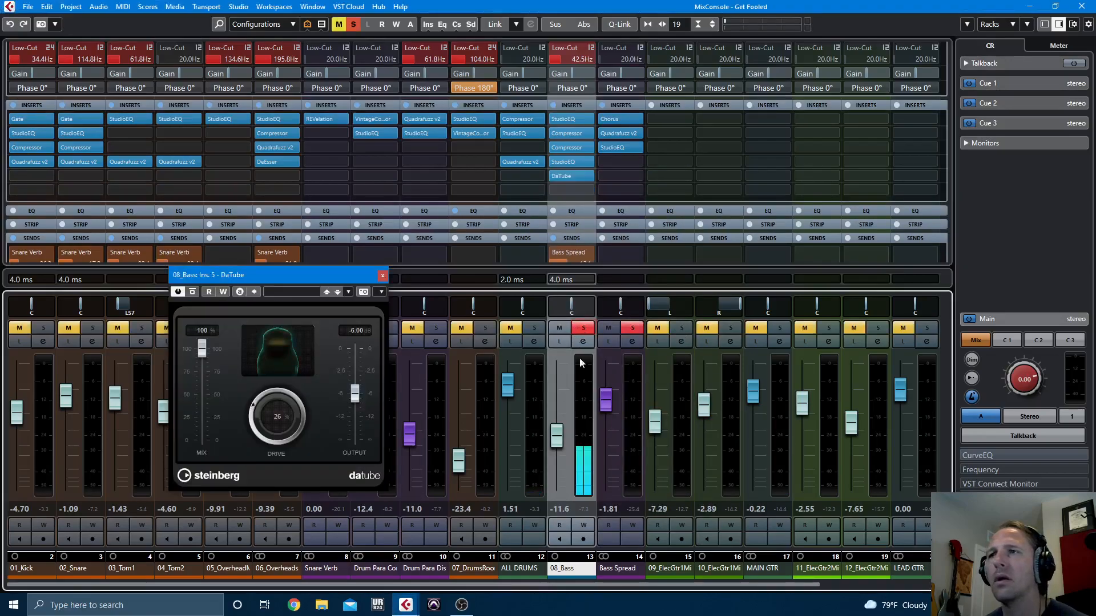
drag(255, 422, 258, 395)
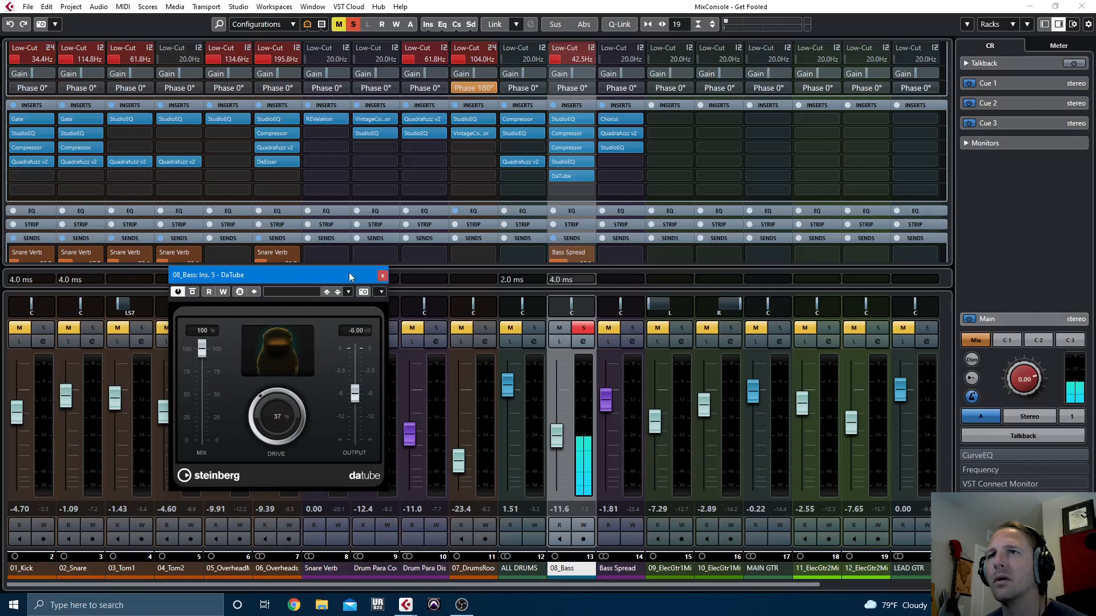
click(381, 277)
Replace DaTube in the fifth insert slot of 08_Bass with Quadrafuzz v2
click(577, 179)
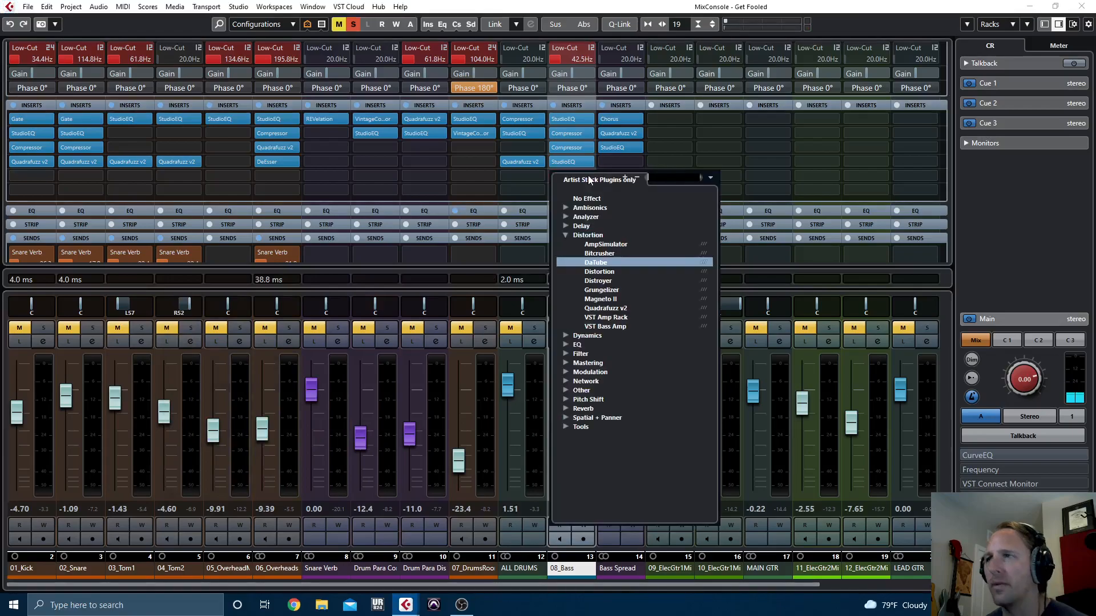
text(qua)
key(Return)
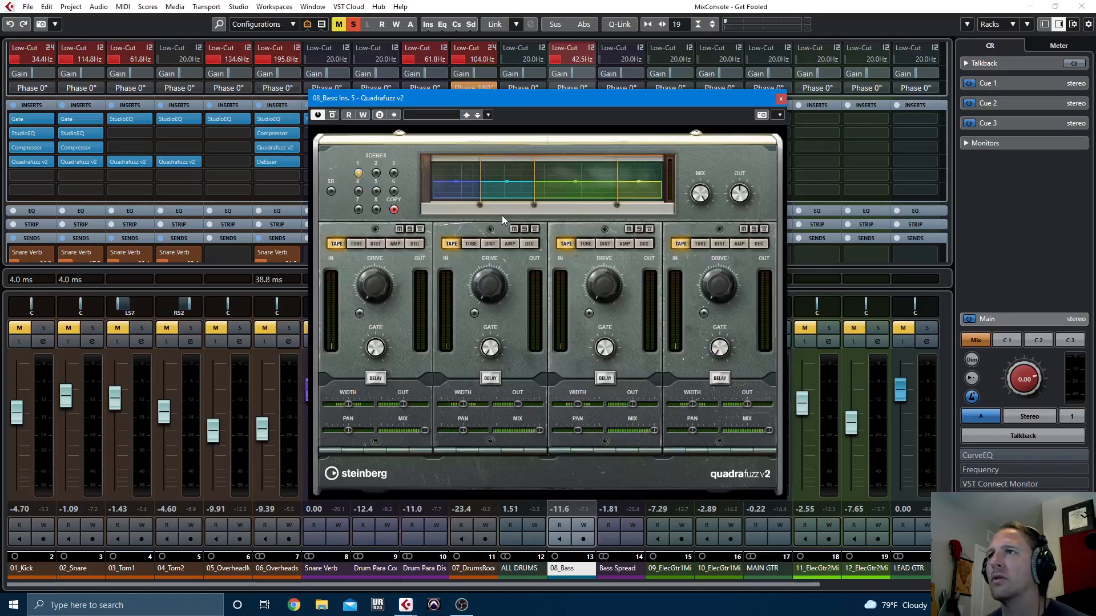
Adjust the second band's crossovers in Quadrafuzz and set that band to Tube with drive at 7.7, auditioning it soloed during playback
drag(479, 196, 476, 196)
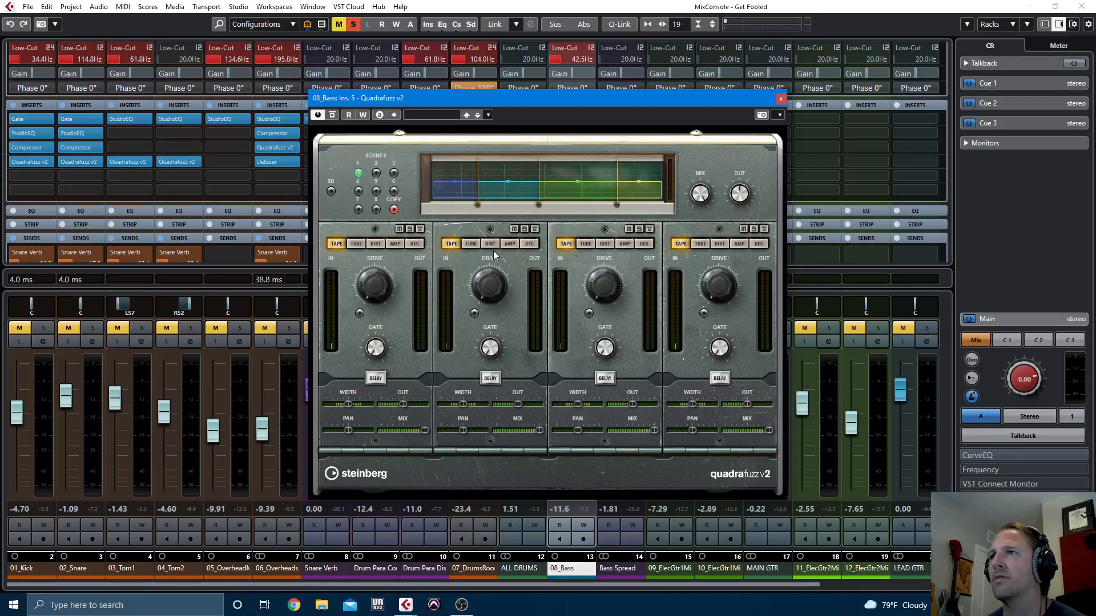
key(space)
drag(491, 283, 490, 238)
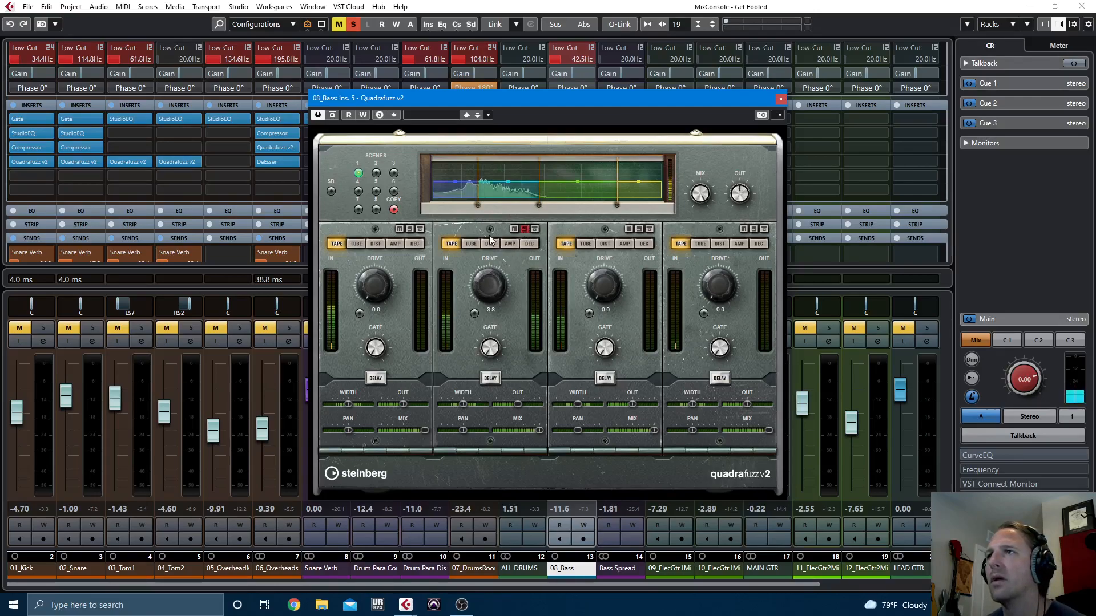
click(470, 243)
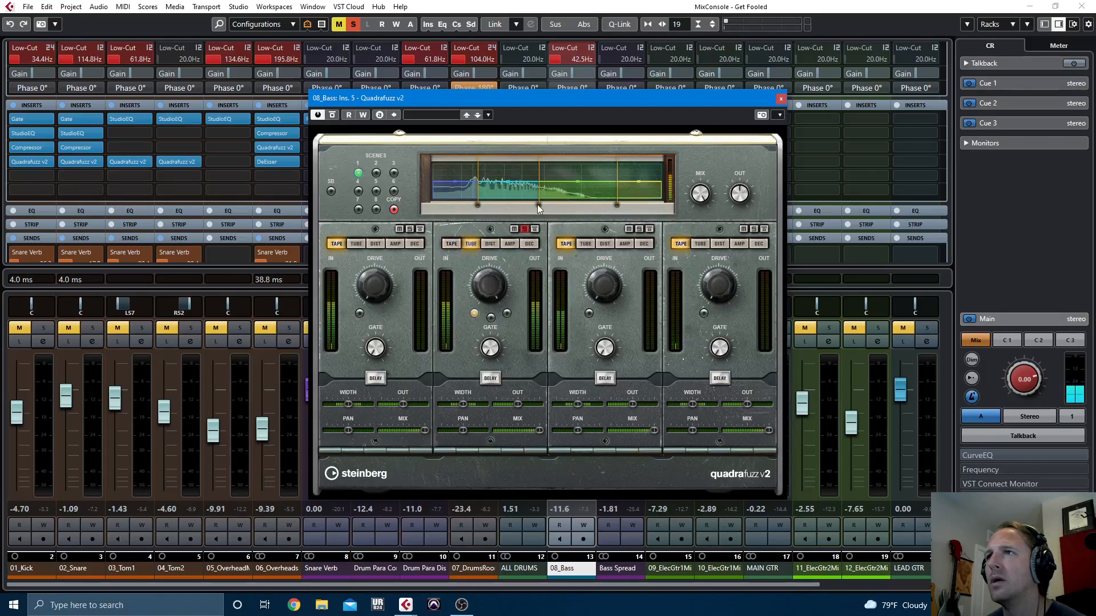
drag(537, 191, 515, 193)
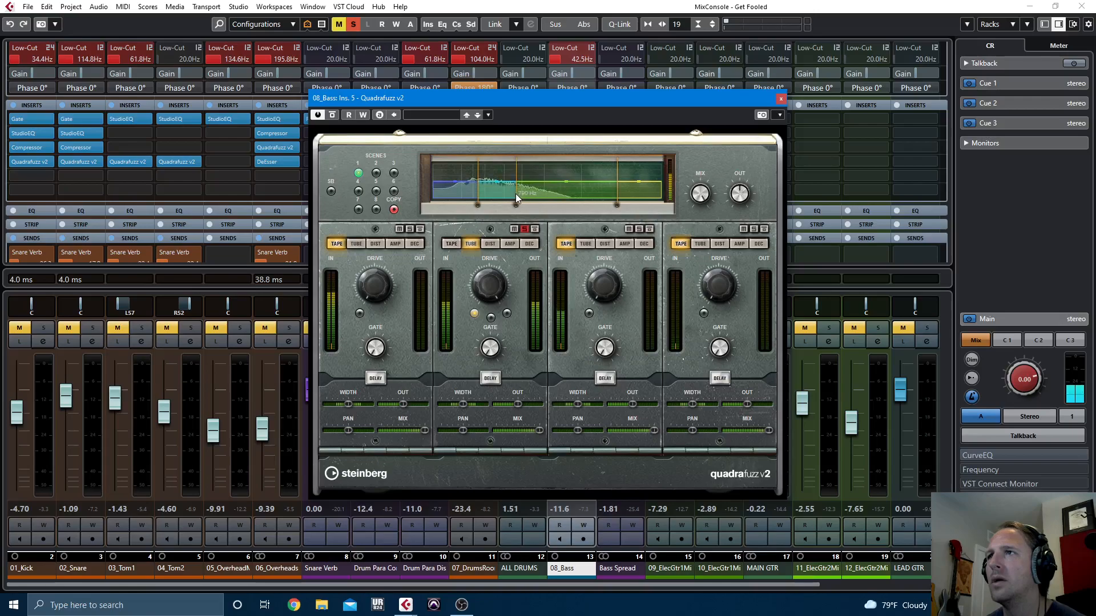
mouse_move(494, 294)
mouse_down()
mouse_move(486, 306)
mouse_move(489, 291)
mouse_up()
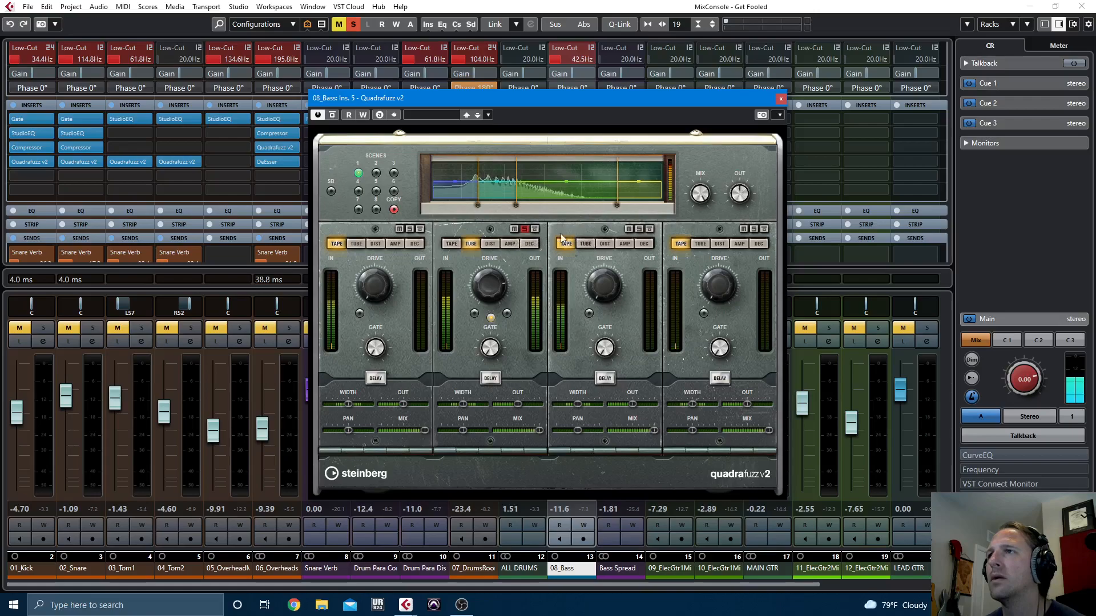
Lower the third band's upper crossover and set that band to Dist, adjusting its drive while soloed and trying the fourth band's drive
click(639, 229)
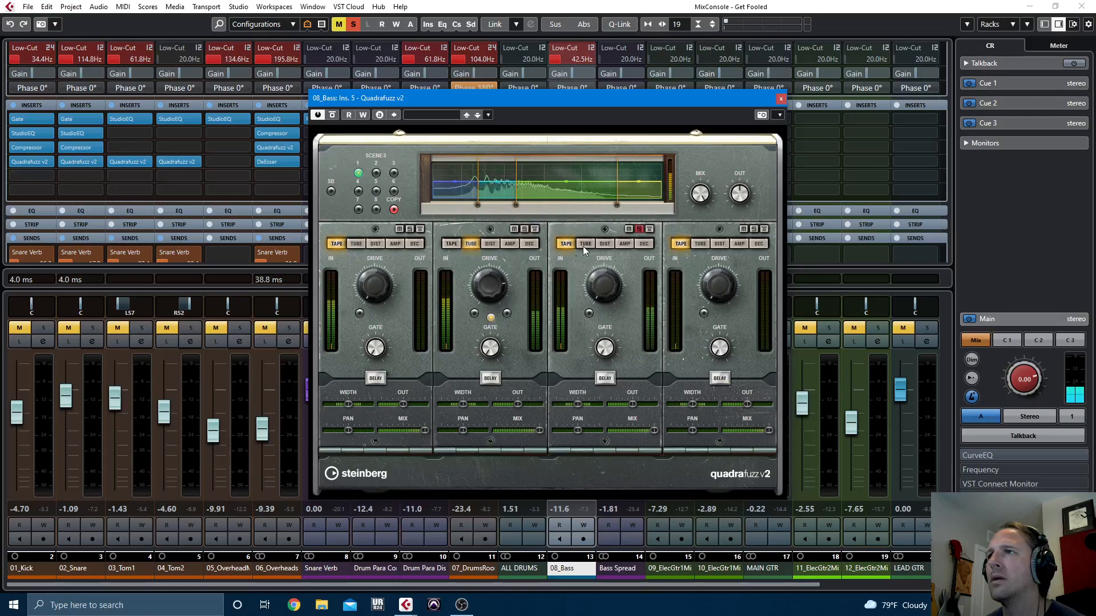
drag(616, 203, 554, 195)
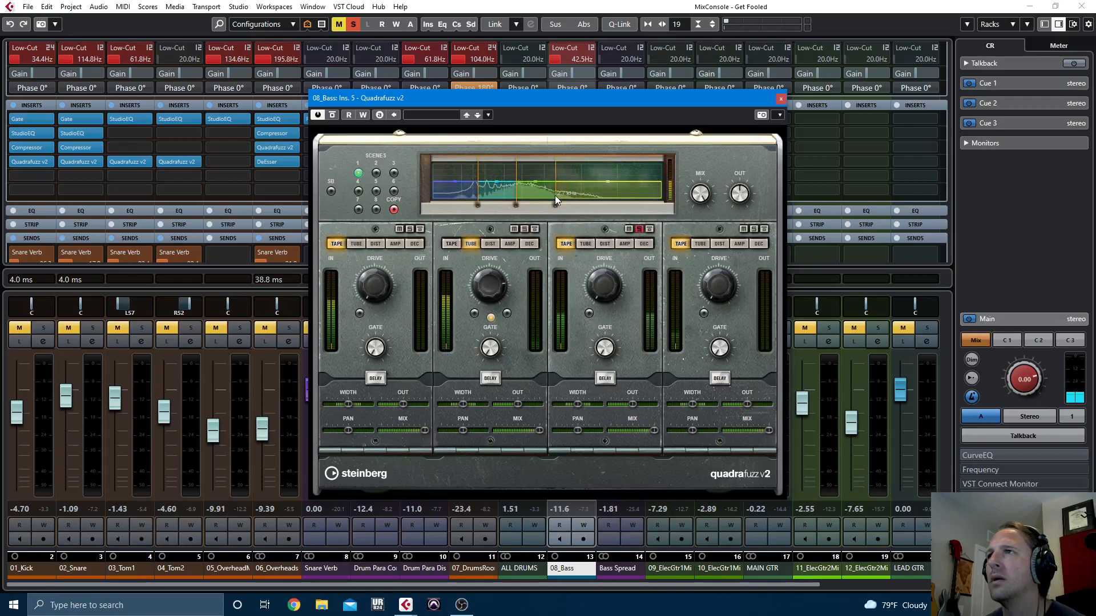
click(606, 244)
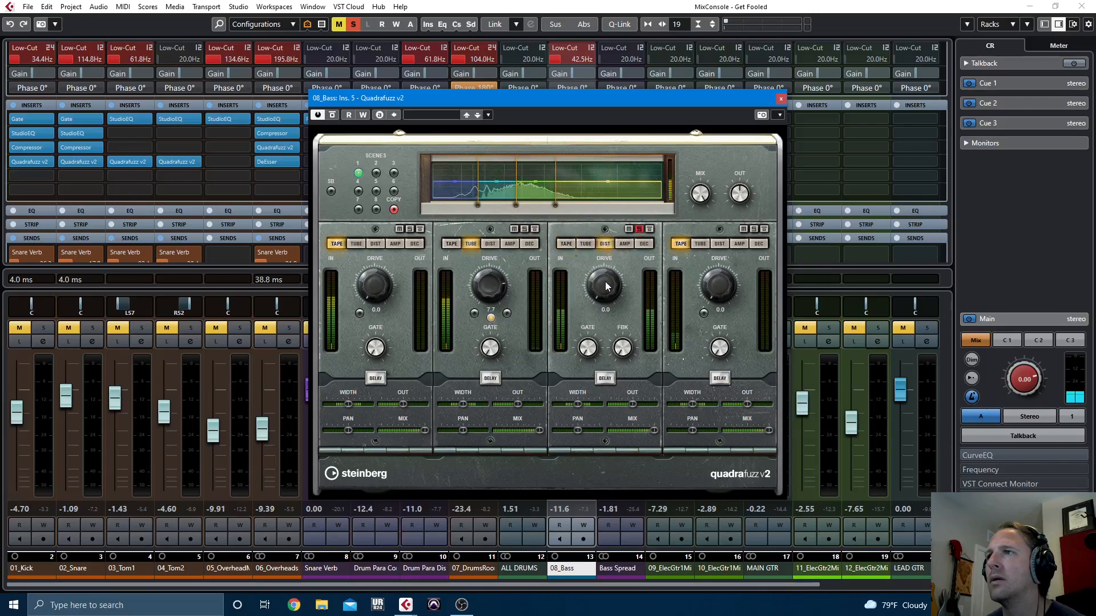
drag(598, 249, 599, 274)
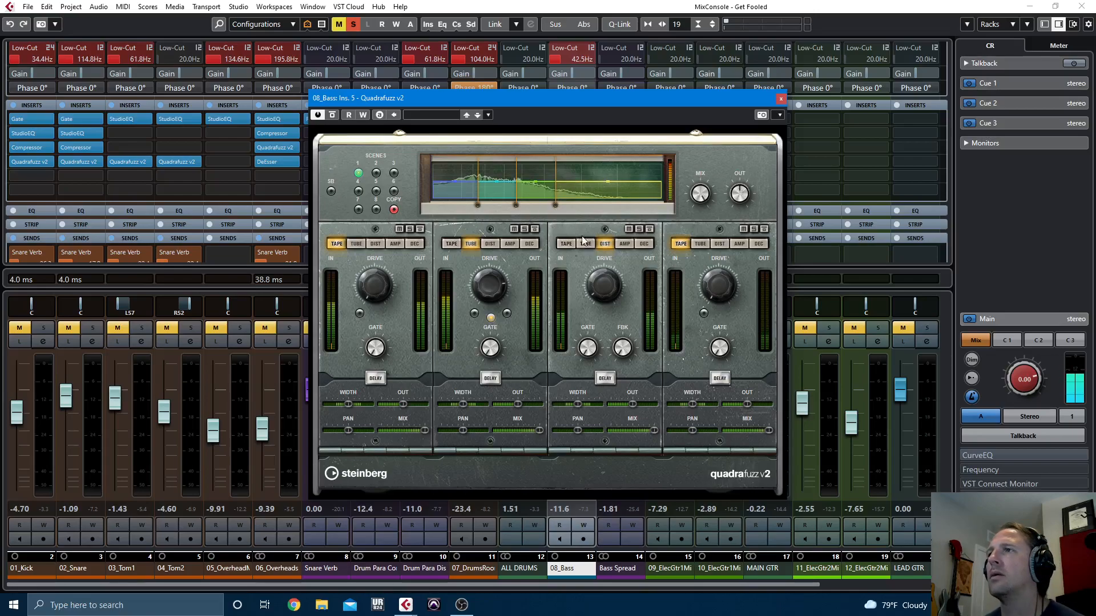
mouse_move(721, 286)
drag(720, 285, 713, 295)
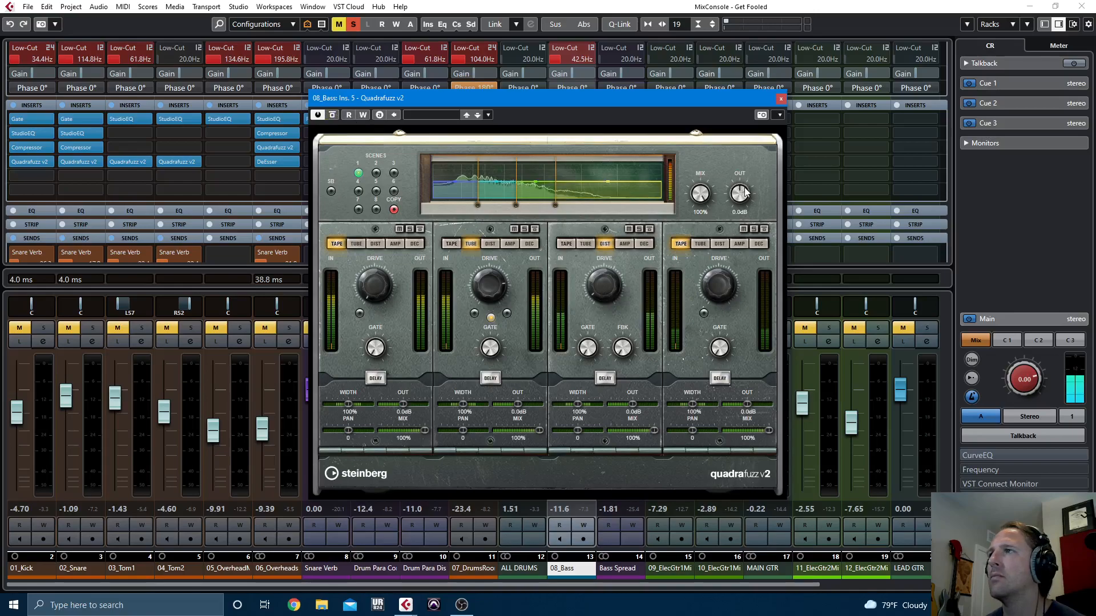
Close the Quadrafuzz editor, clear the bass solo and set the 08_Bass fader to -10.8
click(335, 116)
click(780, 98)
click(588, 328)
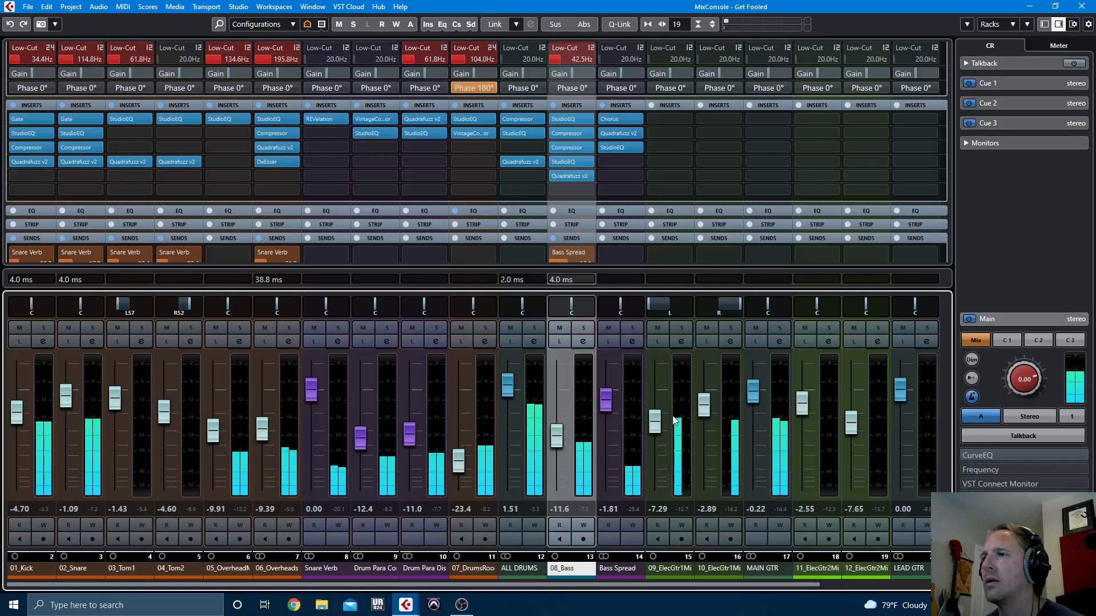
drag(562, 438, 560, 436)
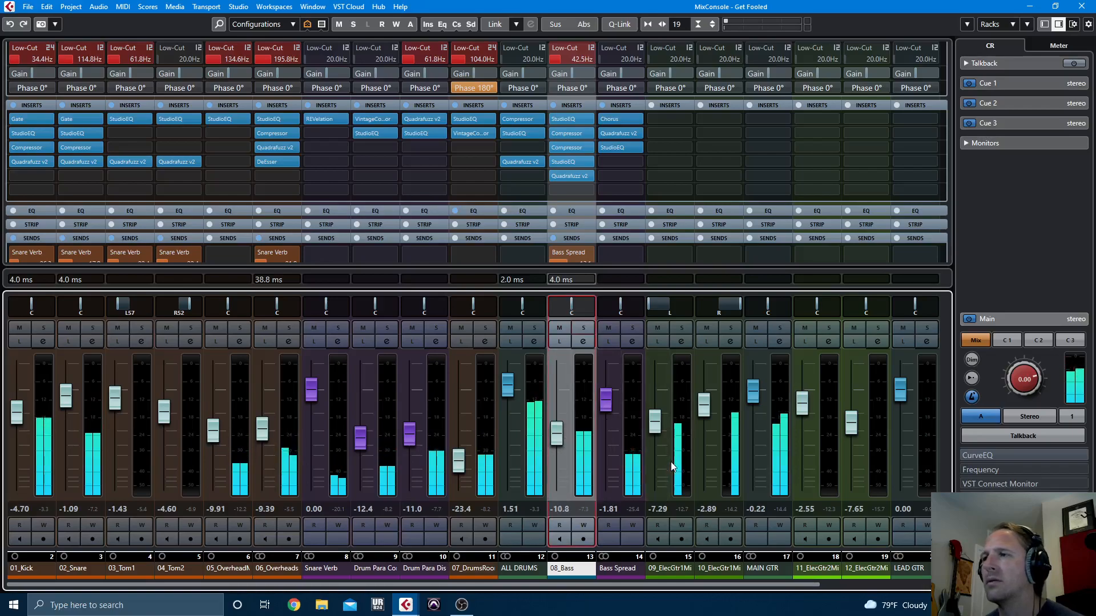
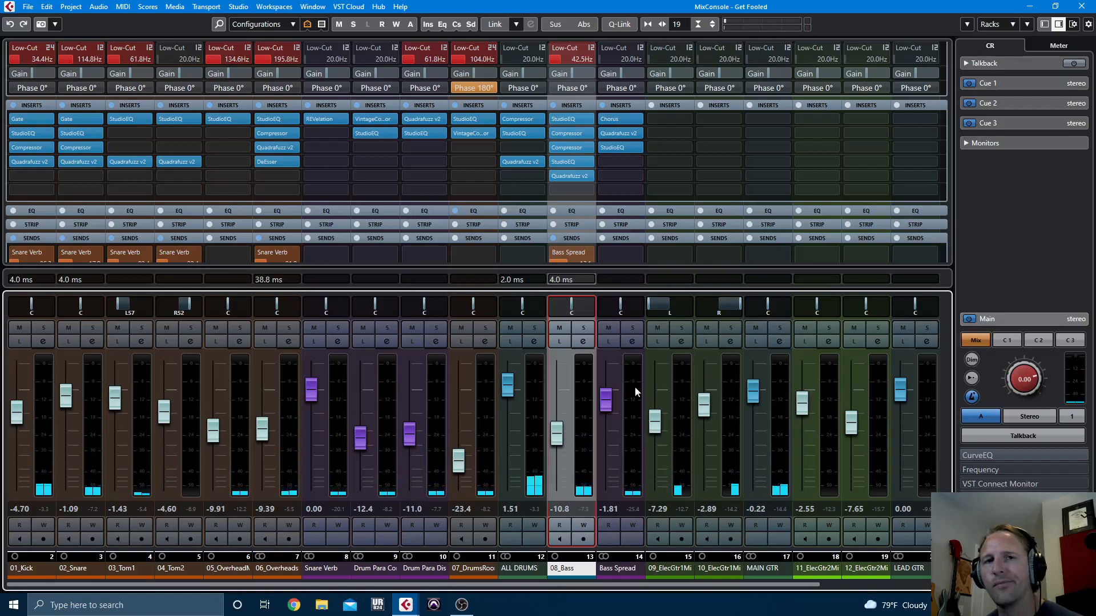
Mute the guitar and vocal channels, fit all channels in the mixer and set the Bass Spread fader to -5.01 during playback
click(758, 325)
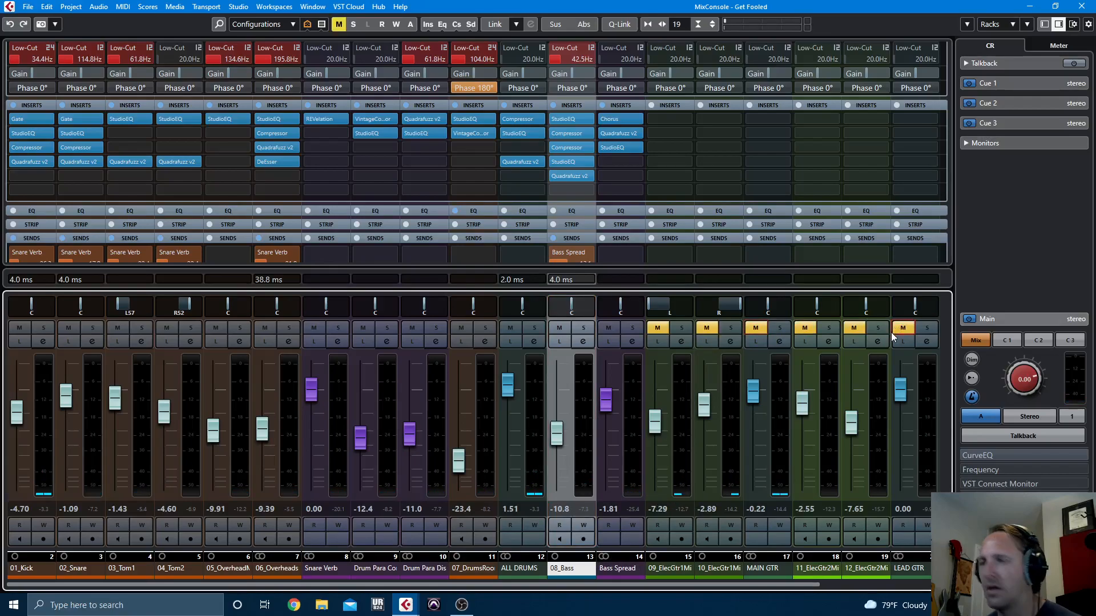
key(g)
key(g)
key(g)
key(g)
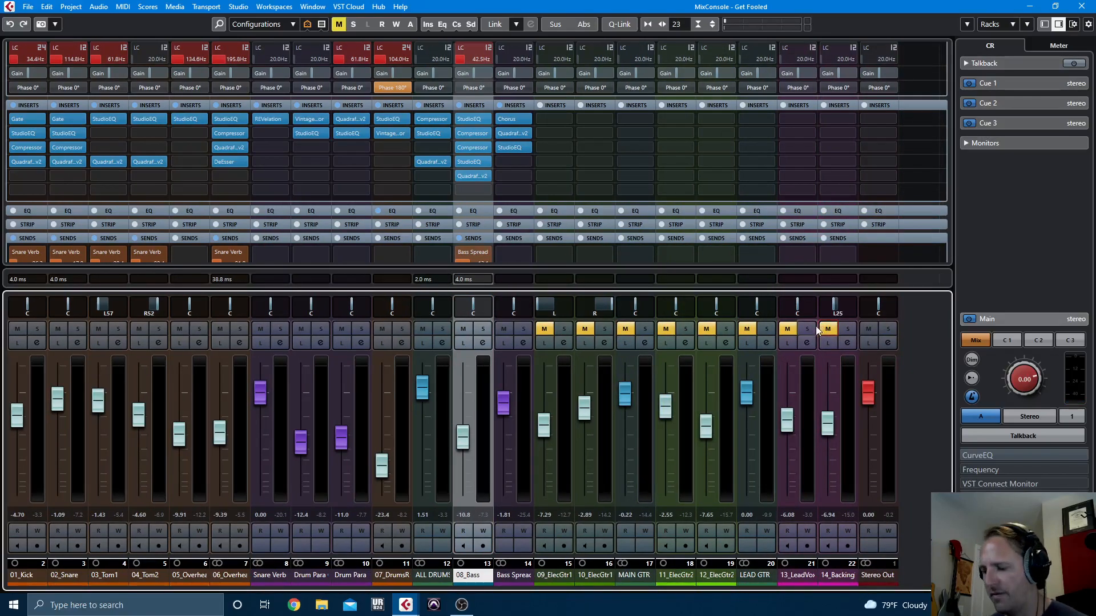
key(space)
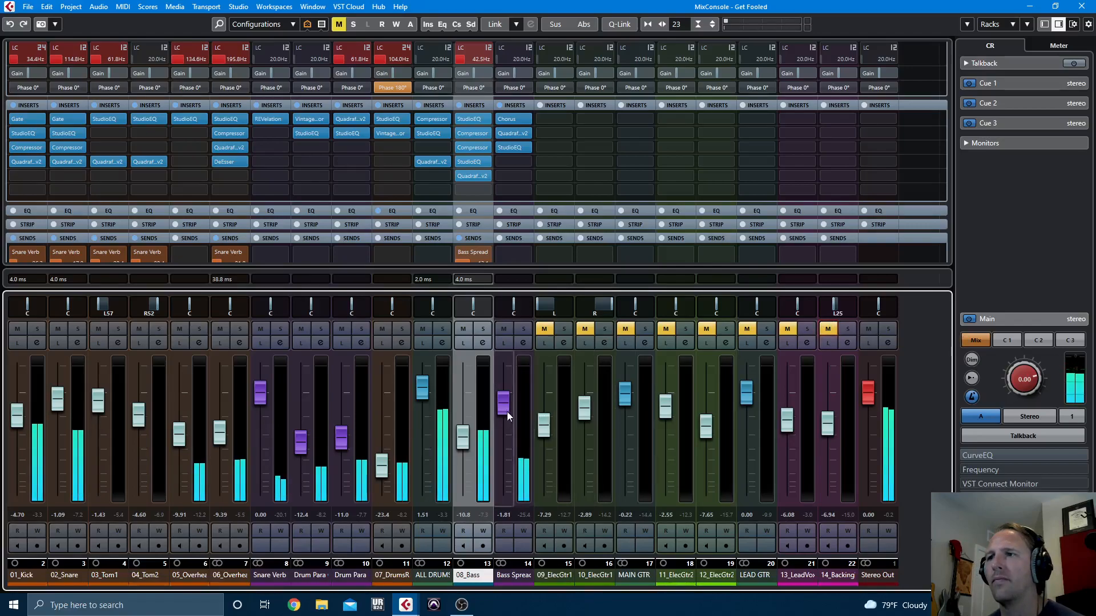
drag(507, 412, 503, 421)
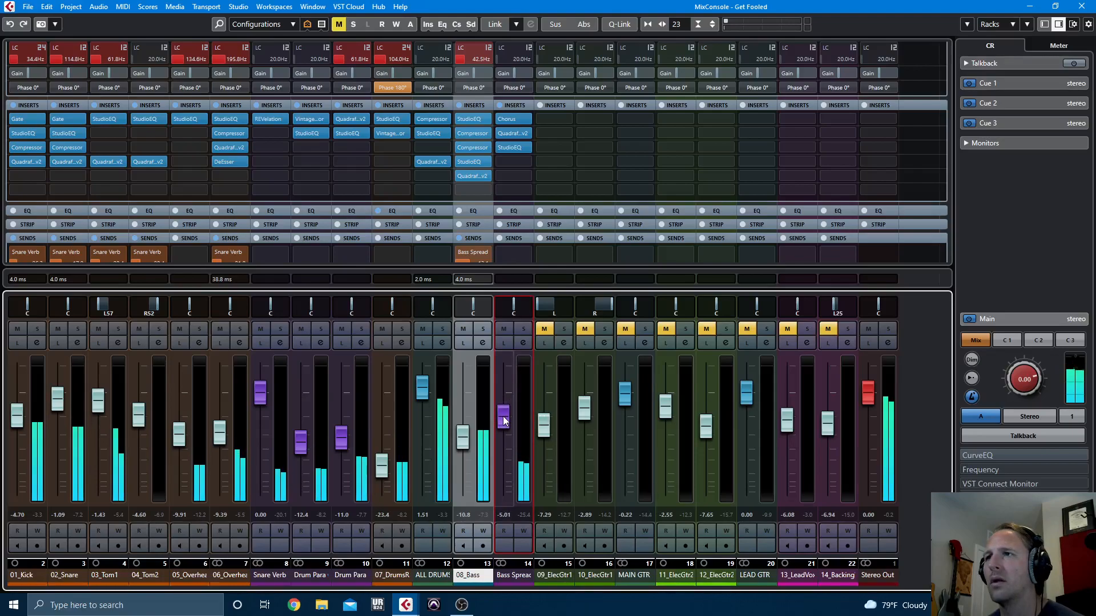
Compare the bass with its inserts bypassed and active, and with Bass Spread muted and unmuted
click(460, 105)
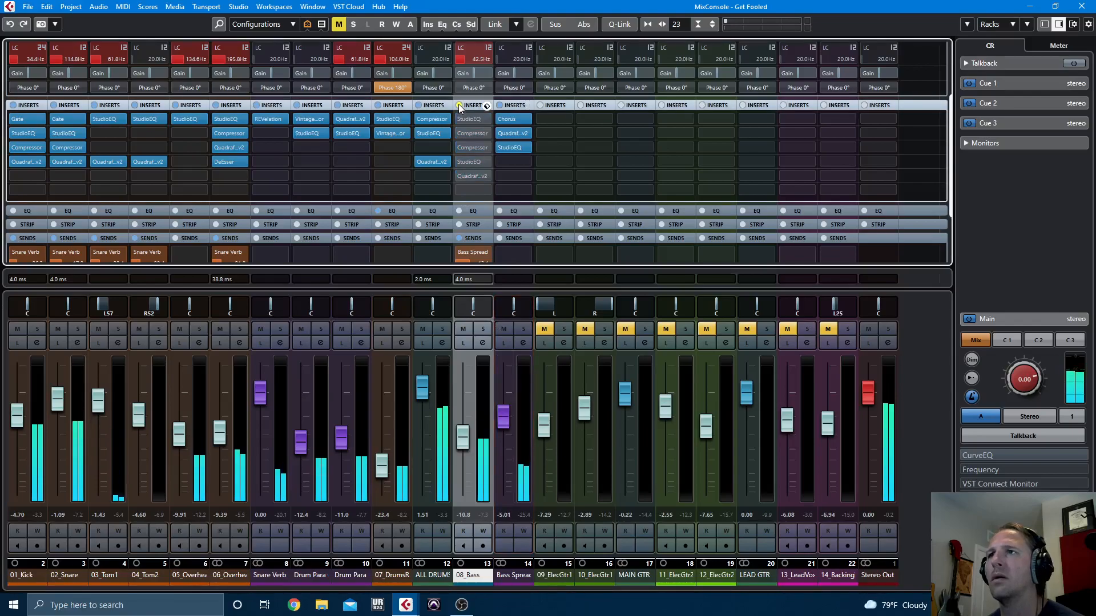
click(460, 106)
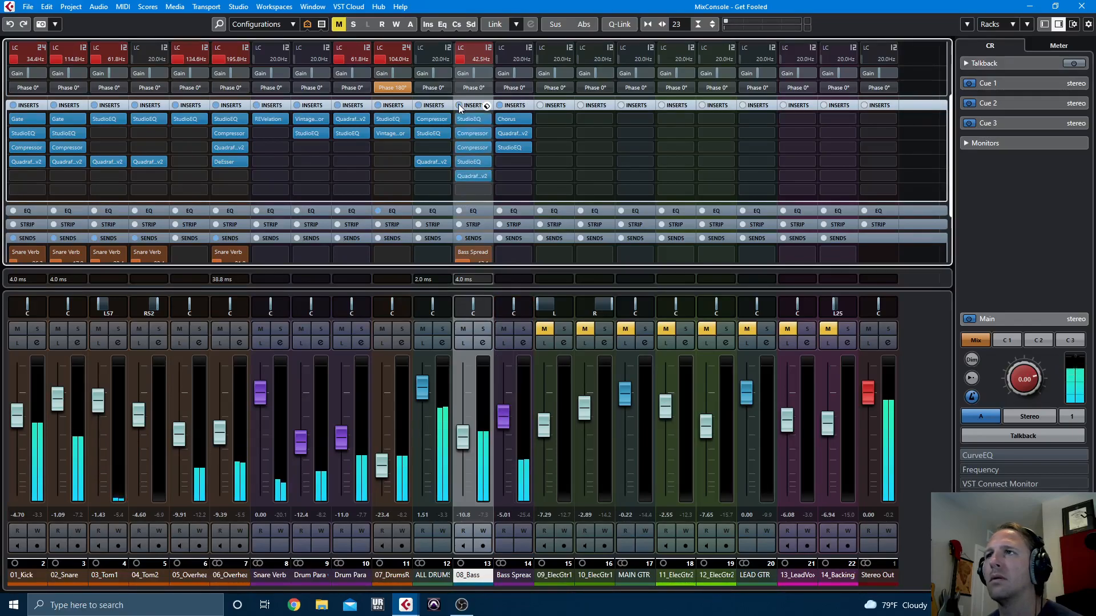
click(460, 106)
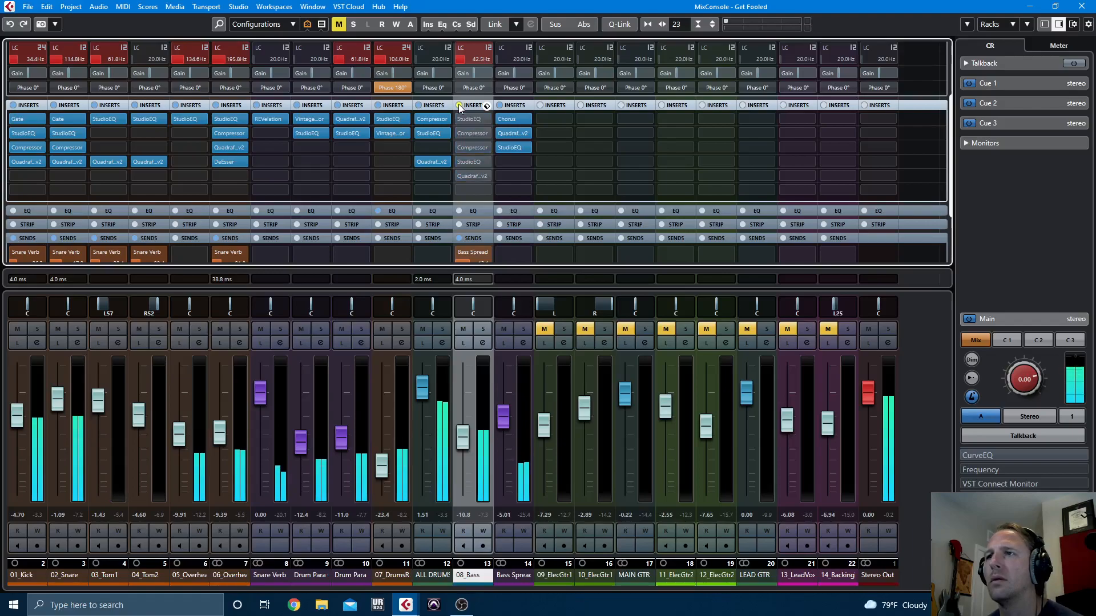
click(459, 105)
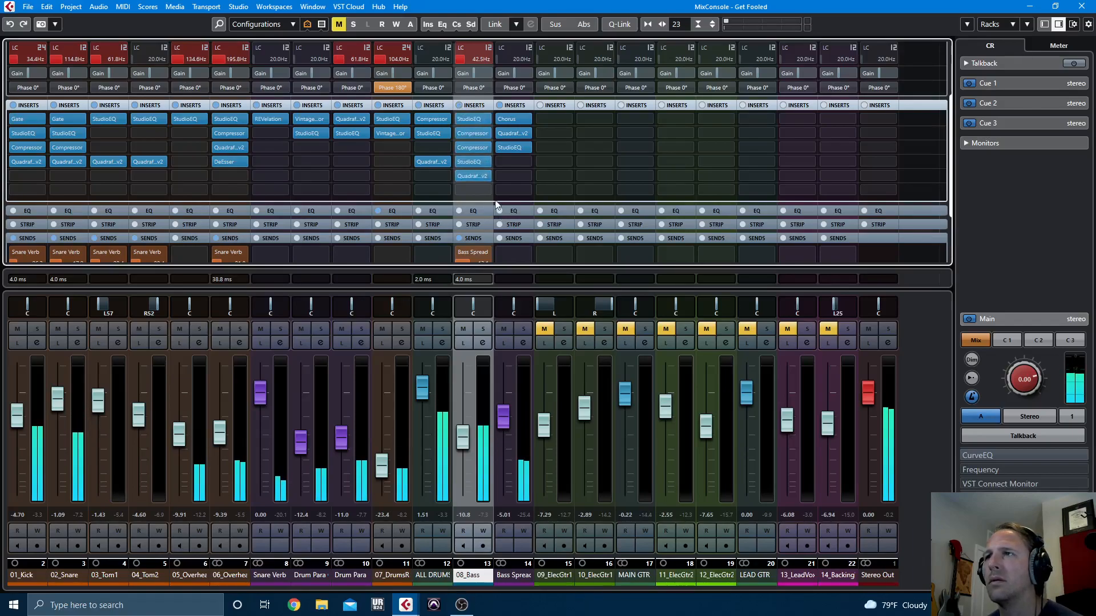
click(504, 329)
click(505, 329)
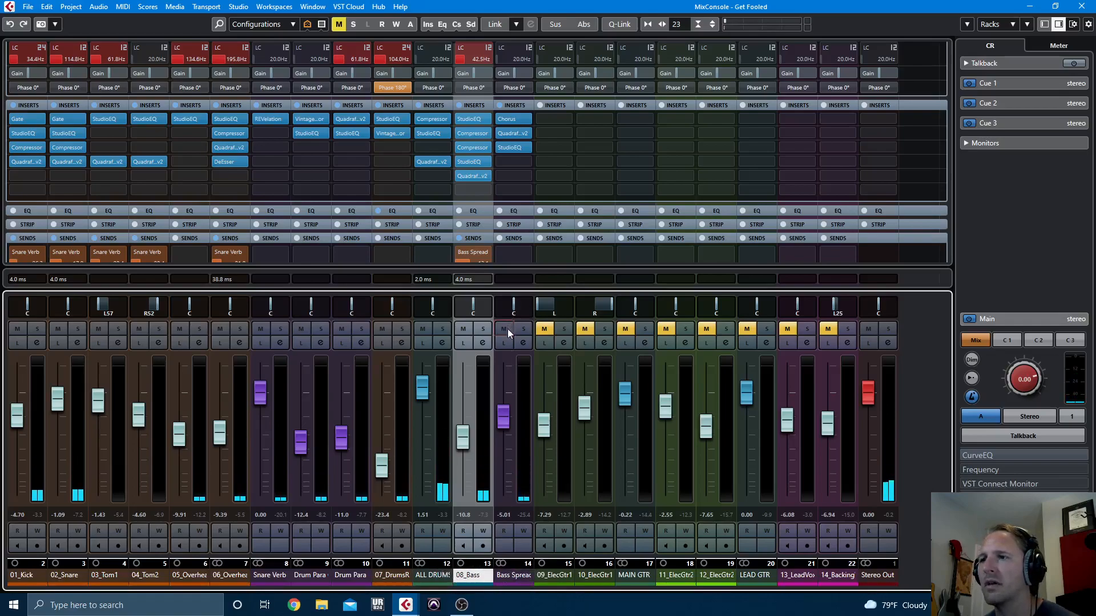
Clear all mutes, select the drum, ALL DRUMS and 08_Bass channels without the three drum FX channels, and start playback
ctrl+click(416, 576)
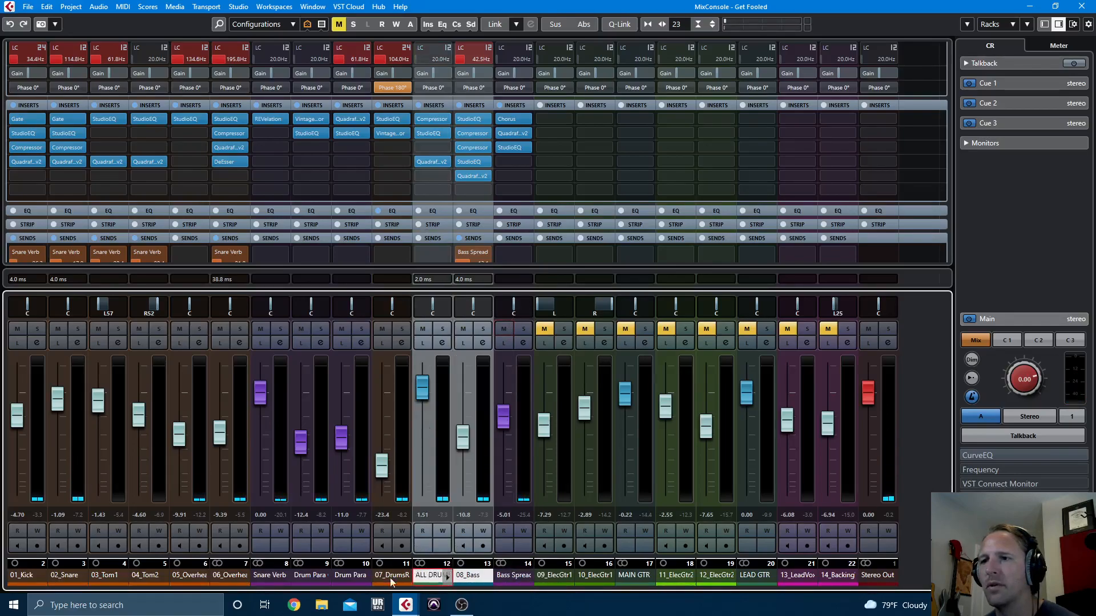
shift+click(21, 578)
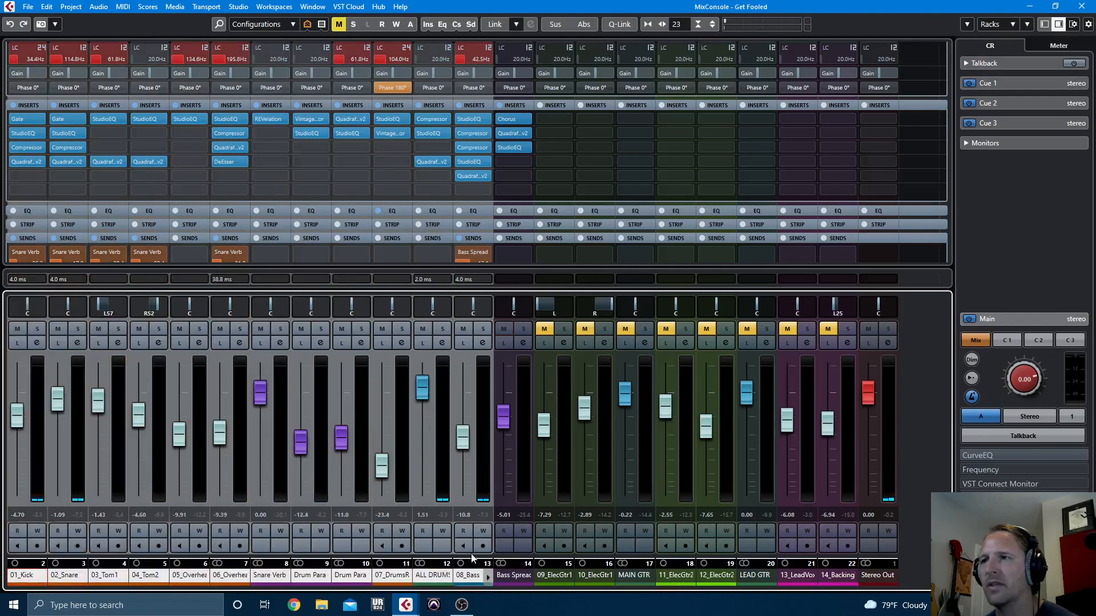
click(339, 25)
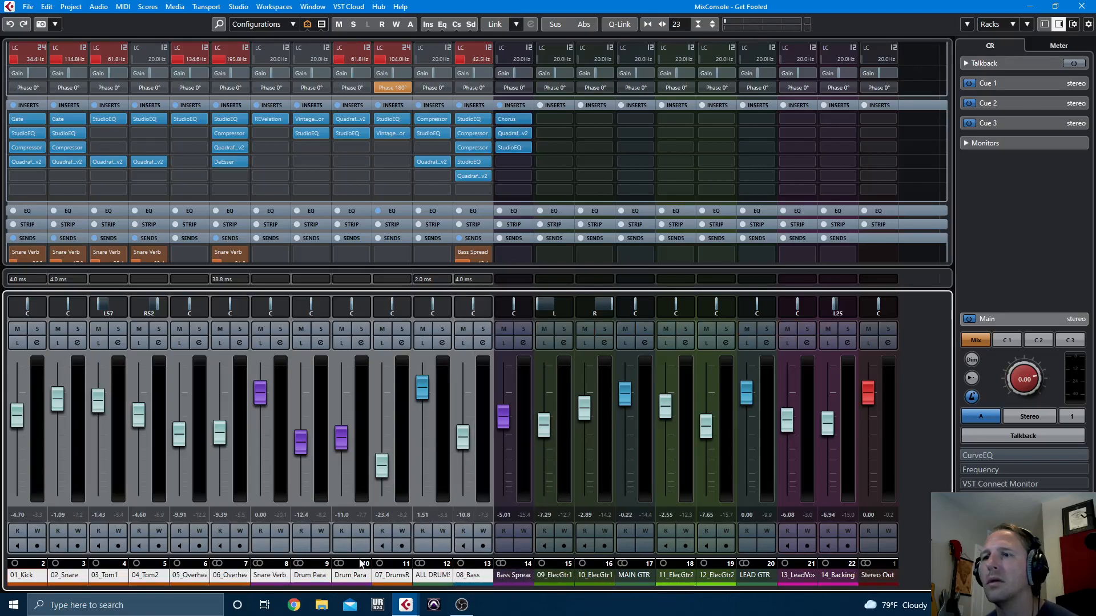
ctrl+click(350, 575)
ctrl+click(310, 575)
ctrl+click(255, 577)
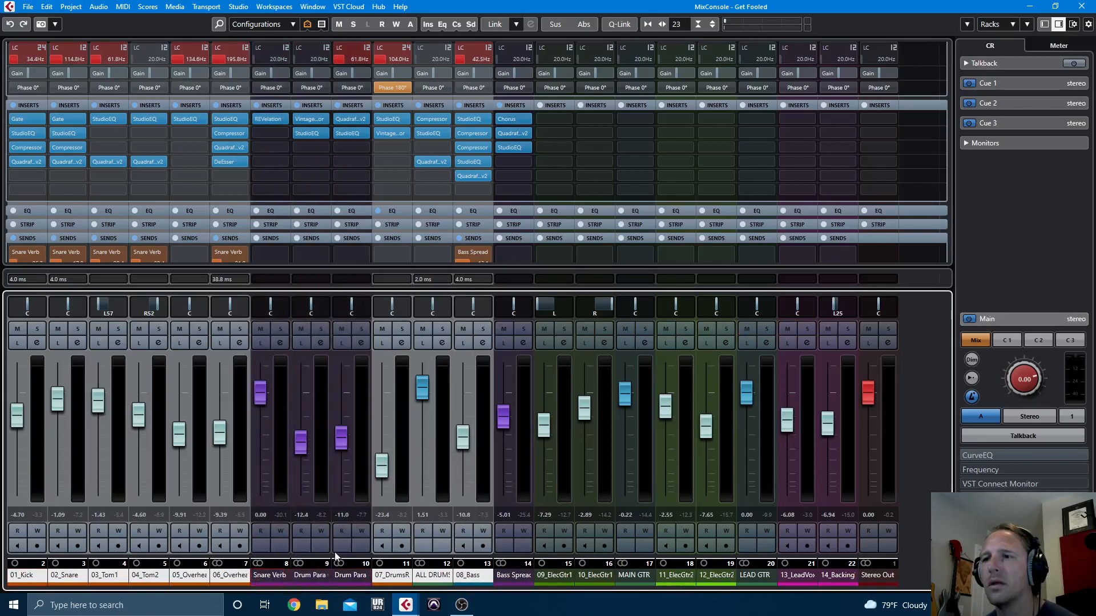
key(space)
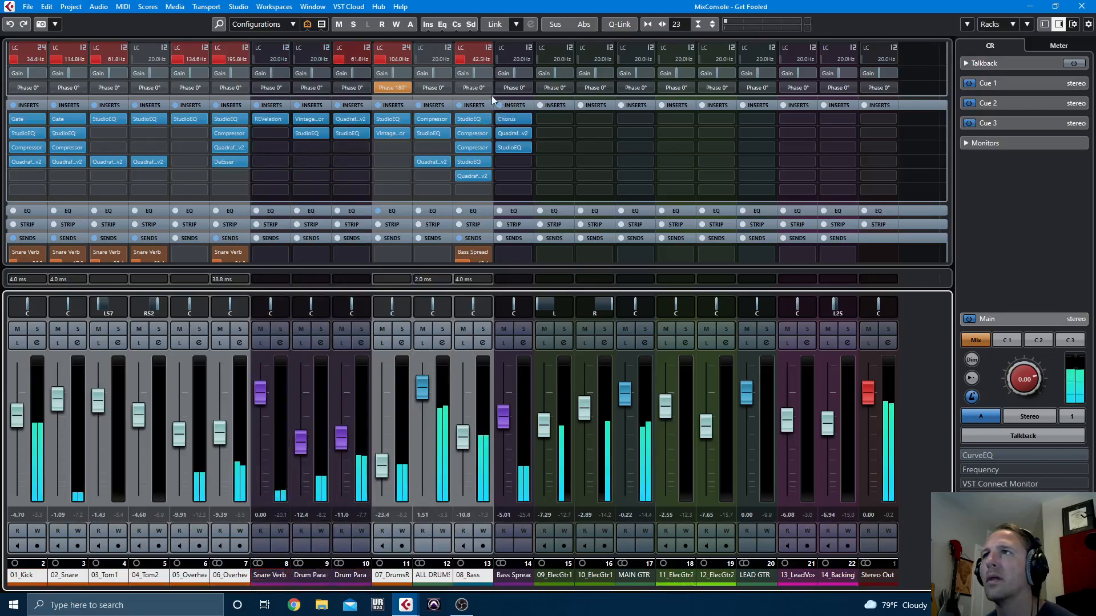
Bypass the inserts on all selected channels and mute Bass Spread, both Drum Para channels and Snare Verb to hear the unprocessed mix
key(shift+alt)
alt+shift+click(458, 105)
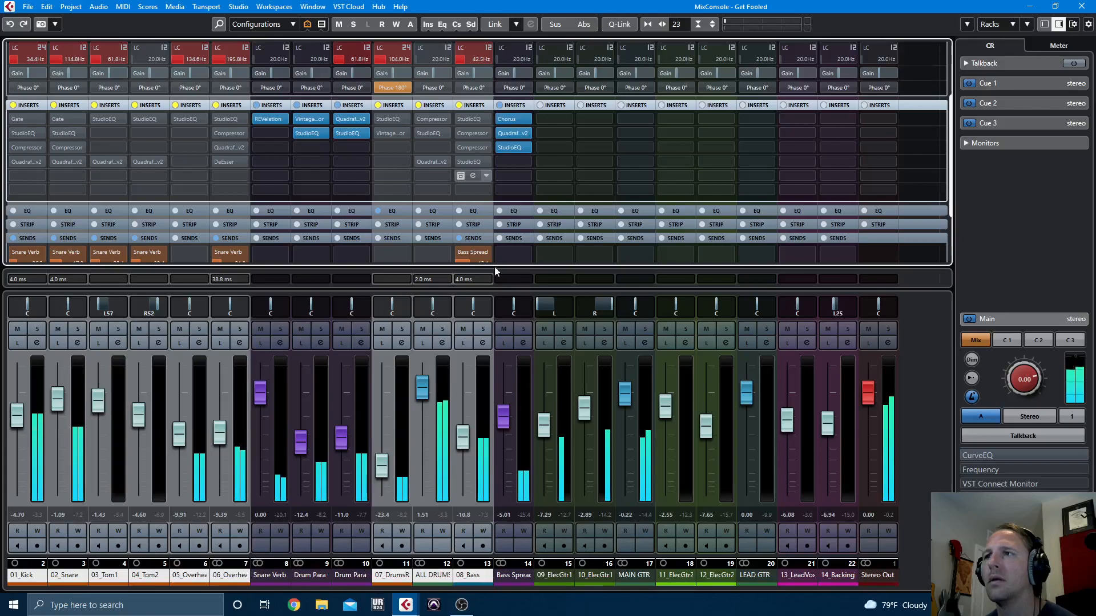
click(503, 328)
click(342, 328)
click(301, 329)
click(260, 329)
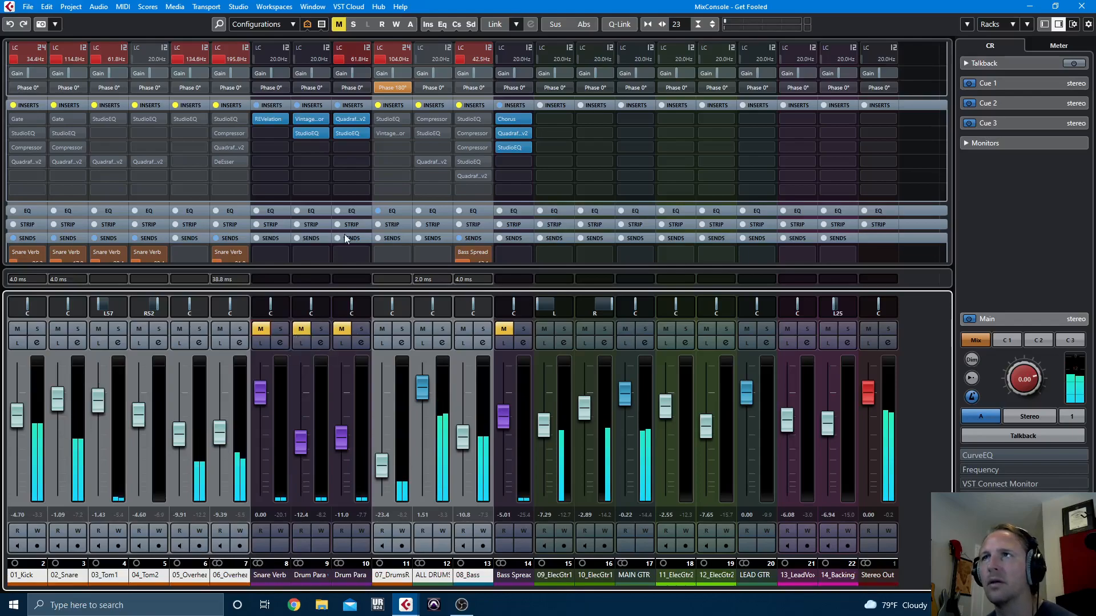
Compare the mix with the selected channels' inserts active and bypassed, re-enabling the inserts and unmuting the four FX channels at the end
alt+shift+click(377, 106)
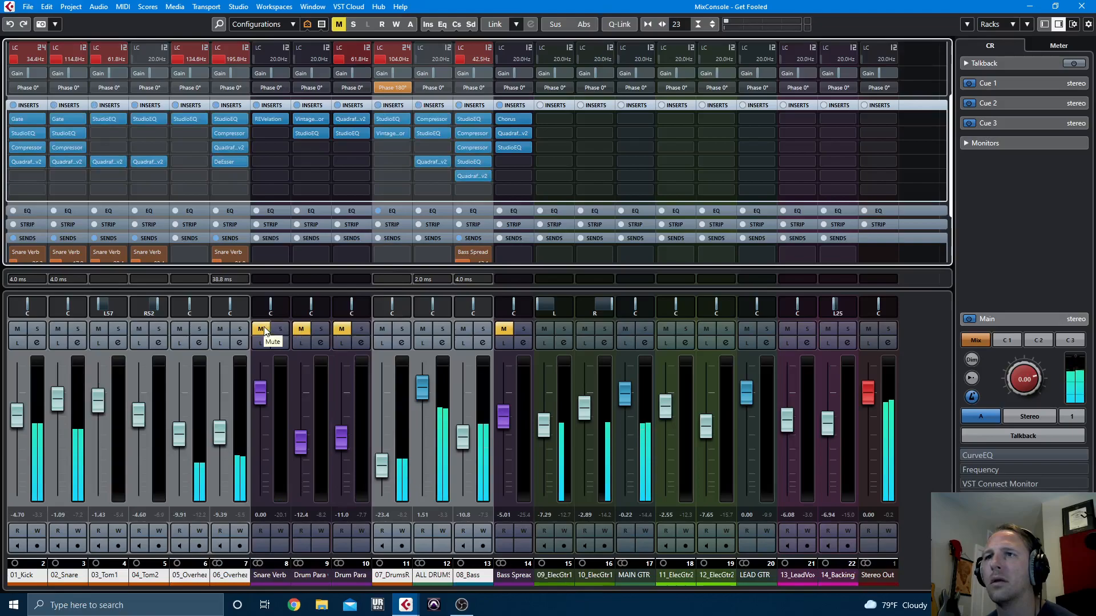
alt+shift+click(377, 105)
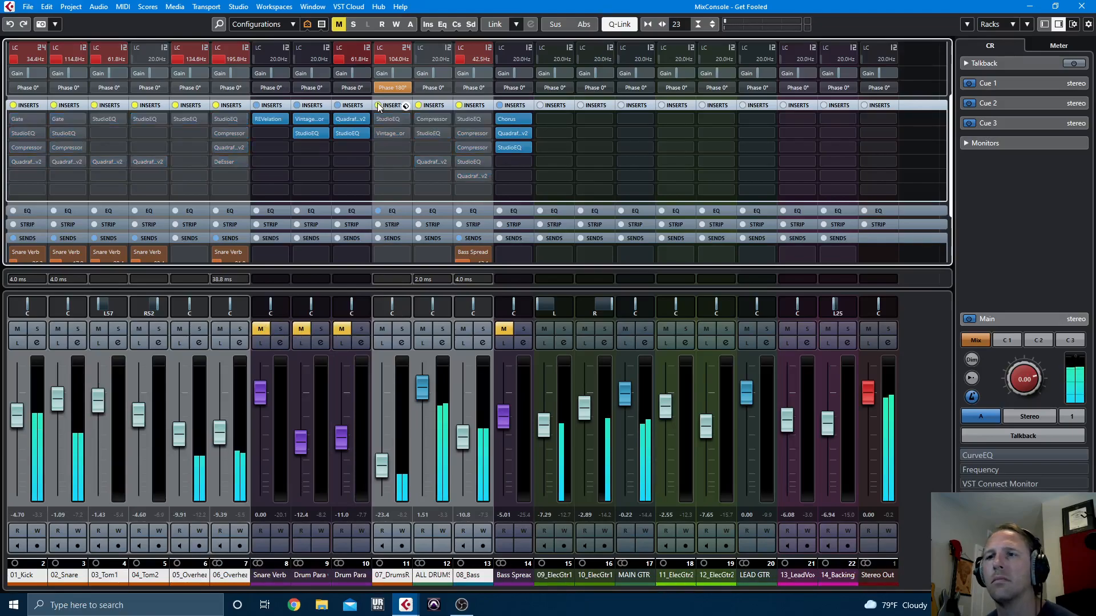
alt+shift+click(377, 106)
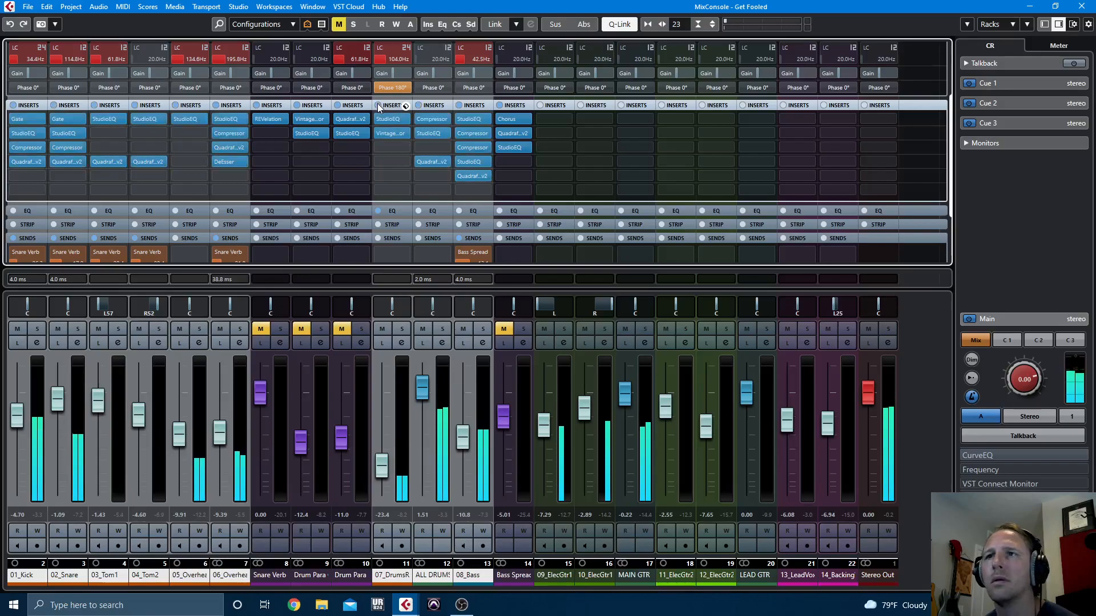
click(260, 329)
click(301, 329)
click(342, 330)
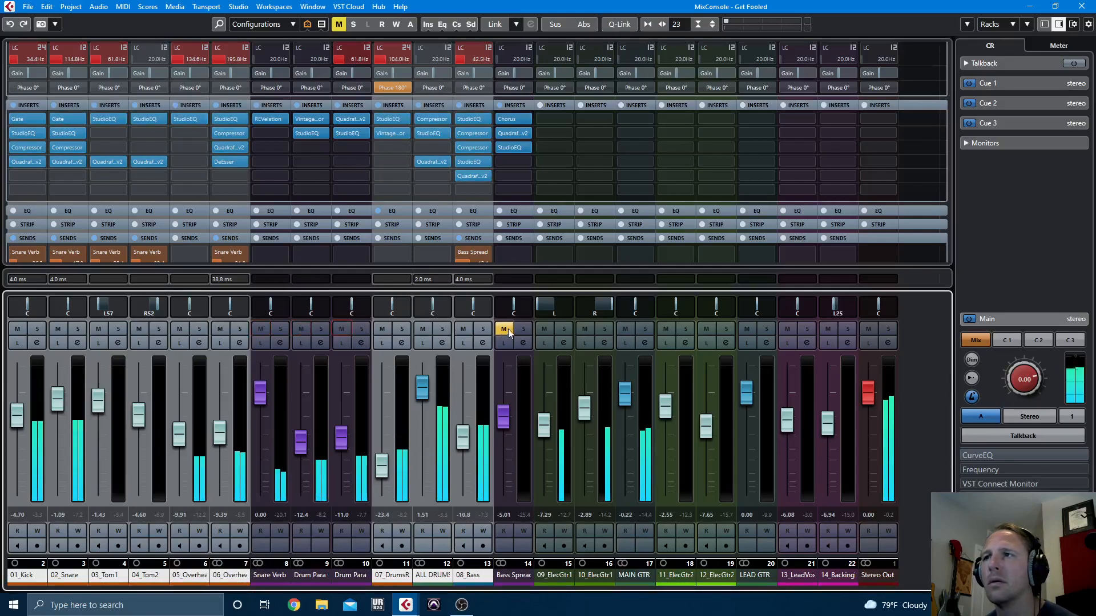
click(504, 330)
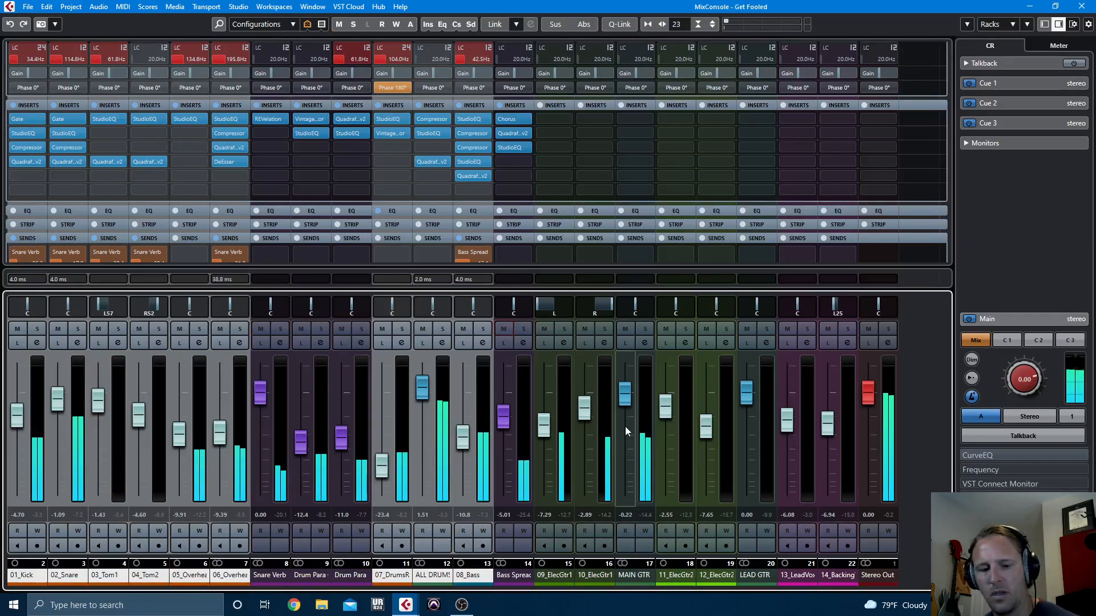
key(space)
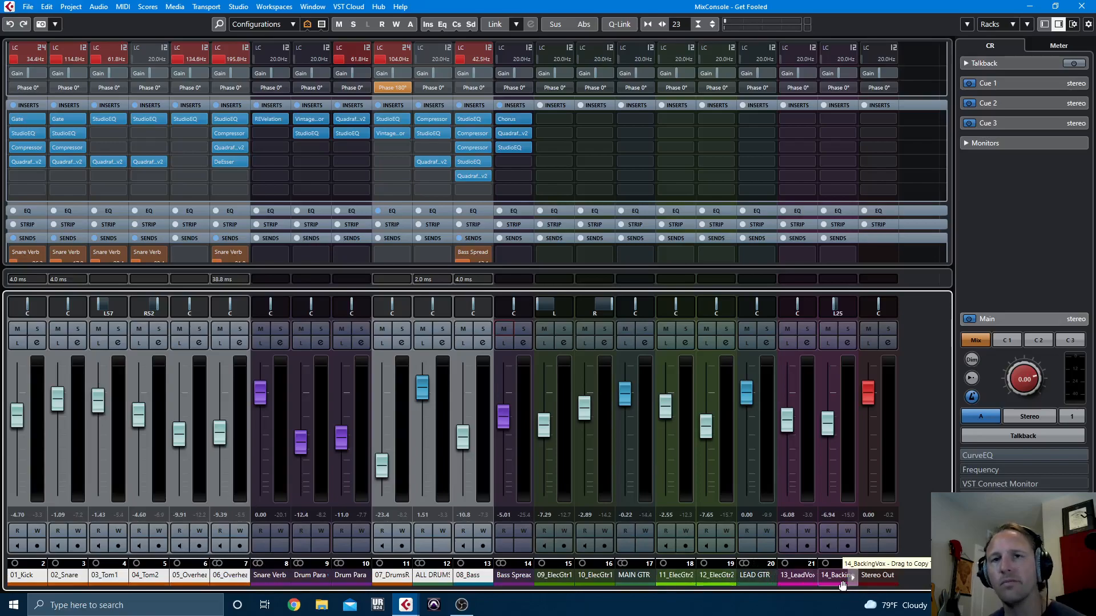
click(461, 605)
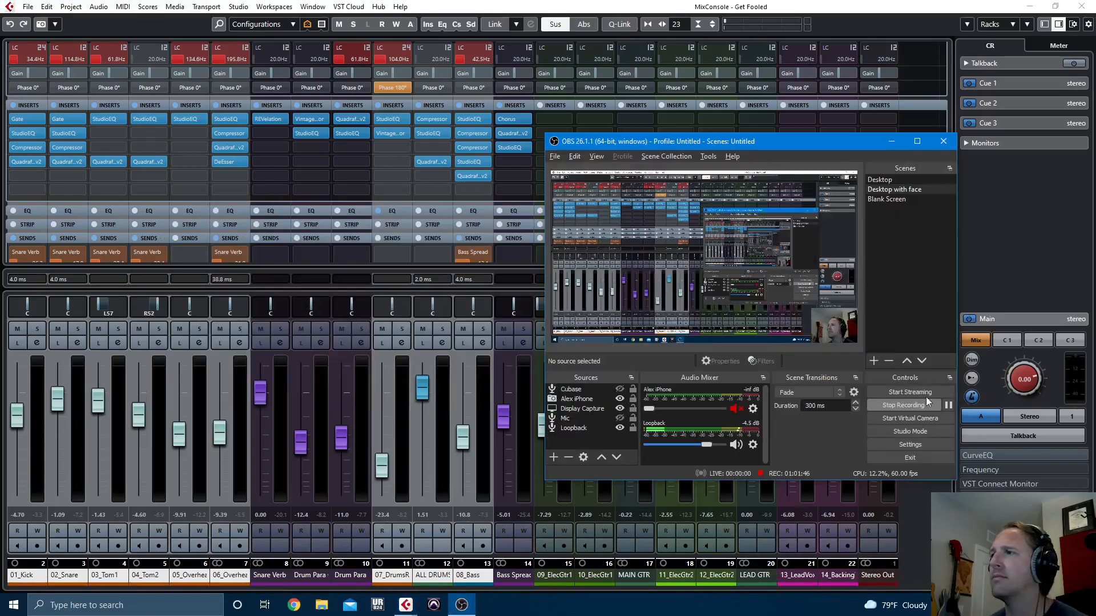